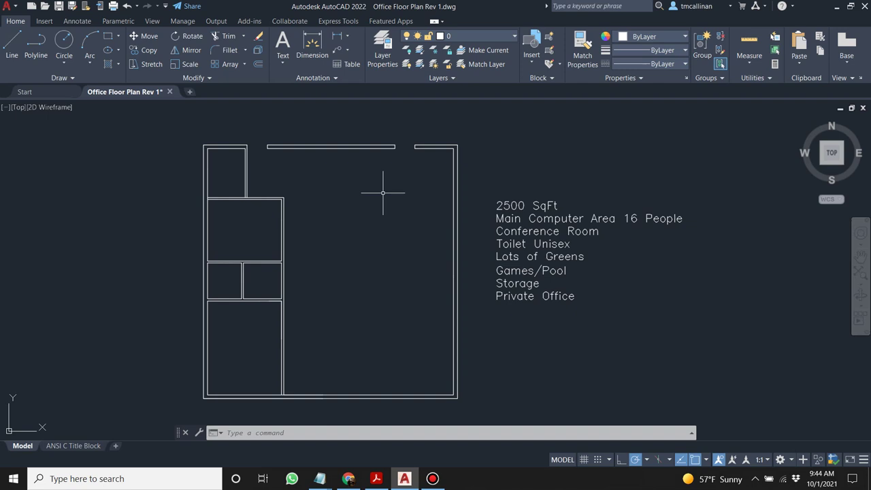
Zoom the plan and open the room-list multiline text for in-place editing.
scroll(311, 243, "down", 1)
scroll(311, 218, "up", 1)
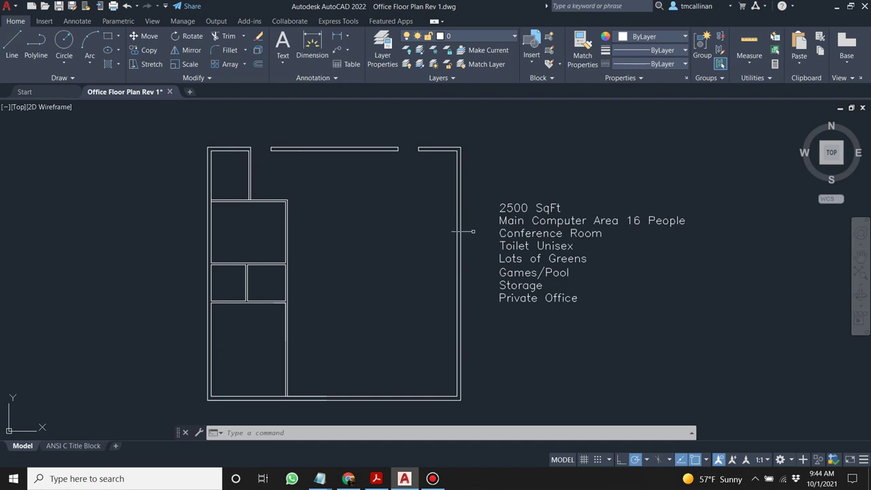
double_click(516, 273)
Add a 'Windows' line under 'Main Computer Area 16 People' and close the Text Editor.
left_click(684, 220)
key("Return")
type("Windows")
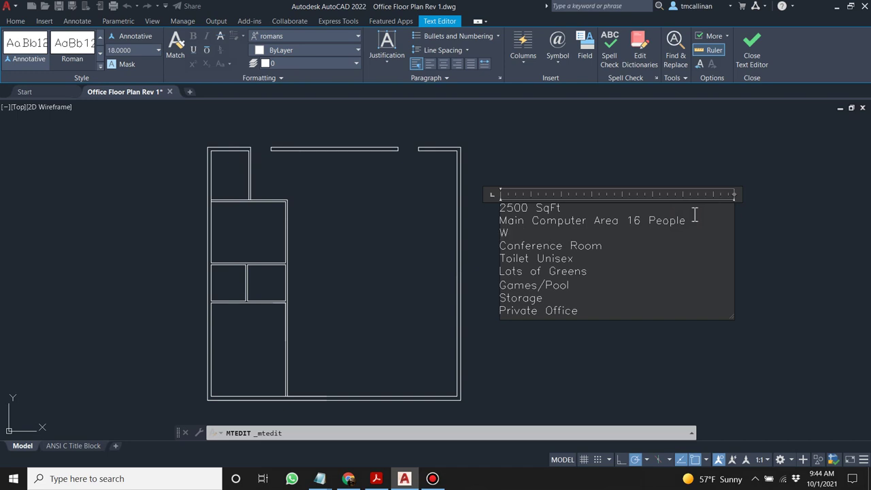
left_click(687, 360)
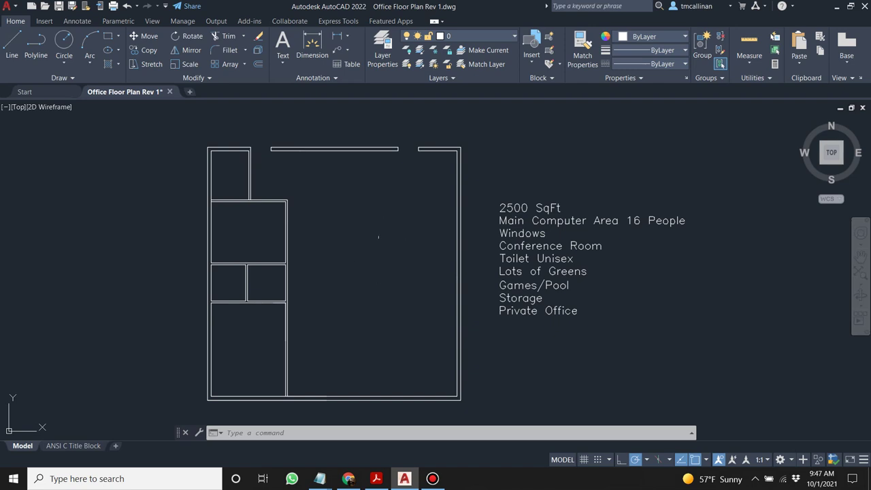
Open the Blocks palette from the View tab and move it off the room list.
left_click(146, 22)
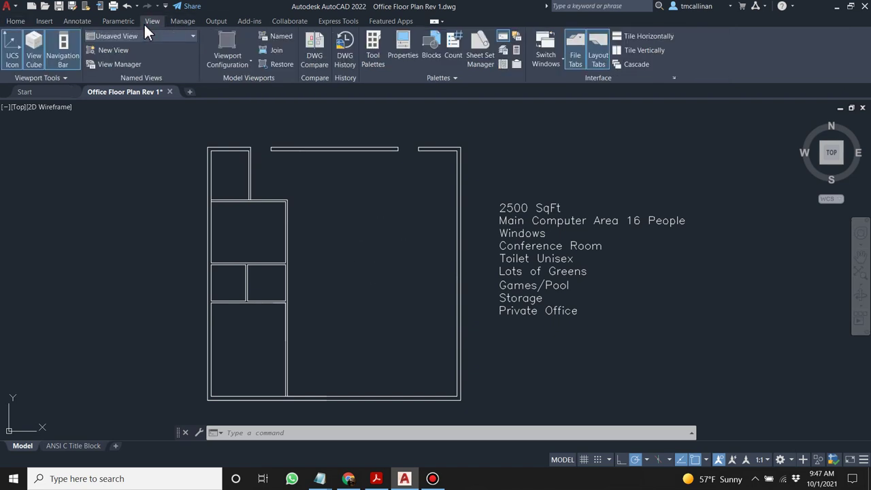
left_click(430, 52)
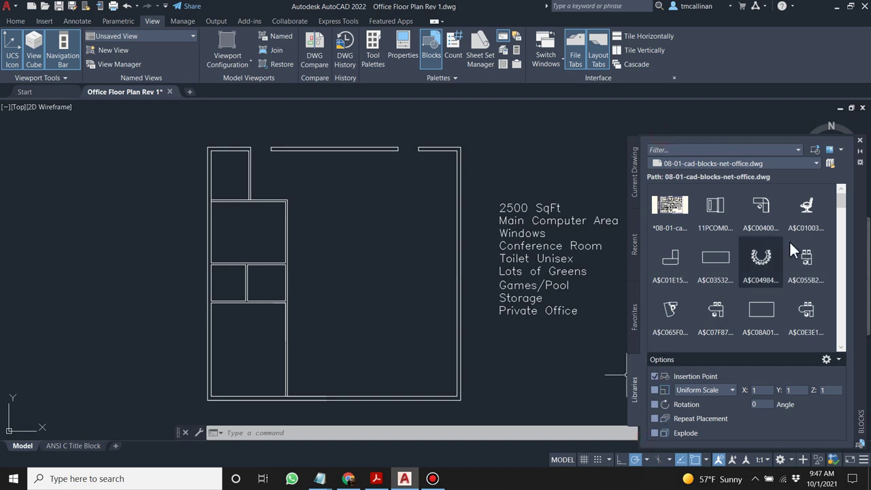
mouse_move(863, 204)
mouse_move(686, 189)
left_mouse_down()
mouse_move(766, 225)
mouse_move(479, 153)
mouse_move(555, 164)
mouse_move(861, 175)
left_mouse_up()
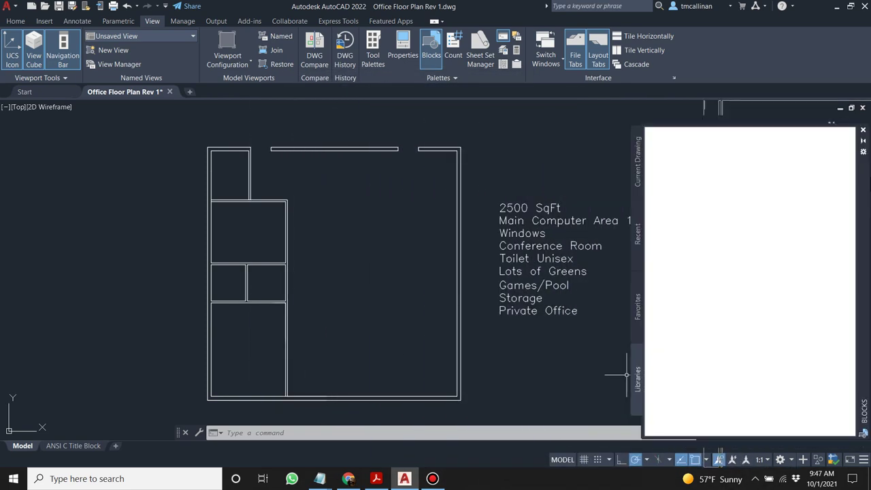
scroll(791, 247, "down", 1)
scroll(791, 244, "up", 1)
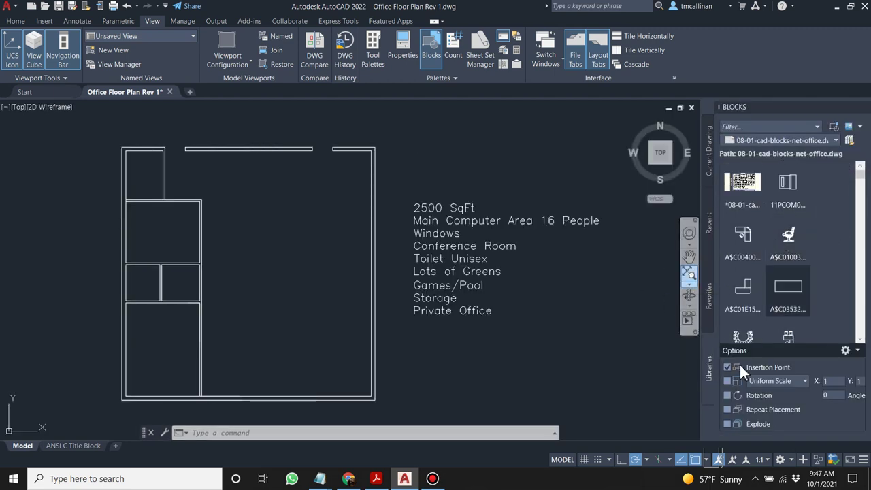
Try Browse Block Libraries twice, cancelling the browser each time.
left_click(837, 141)
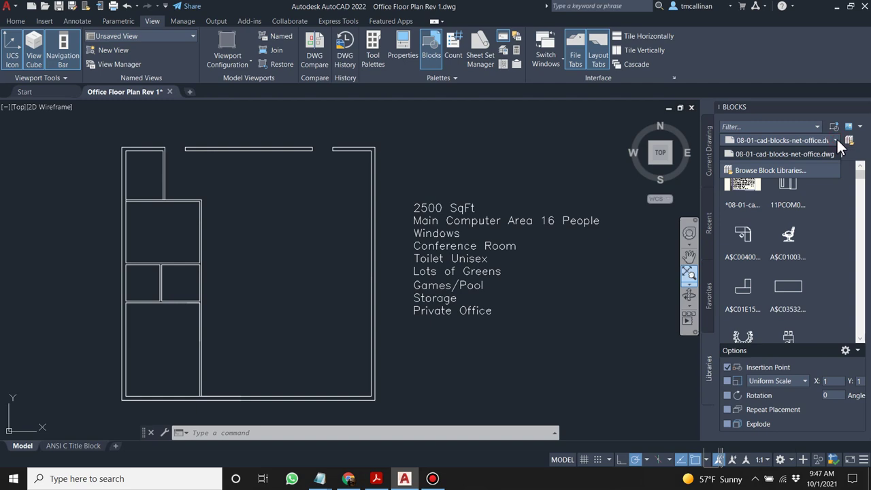
left_click(806, 170)
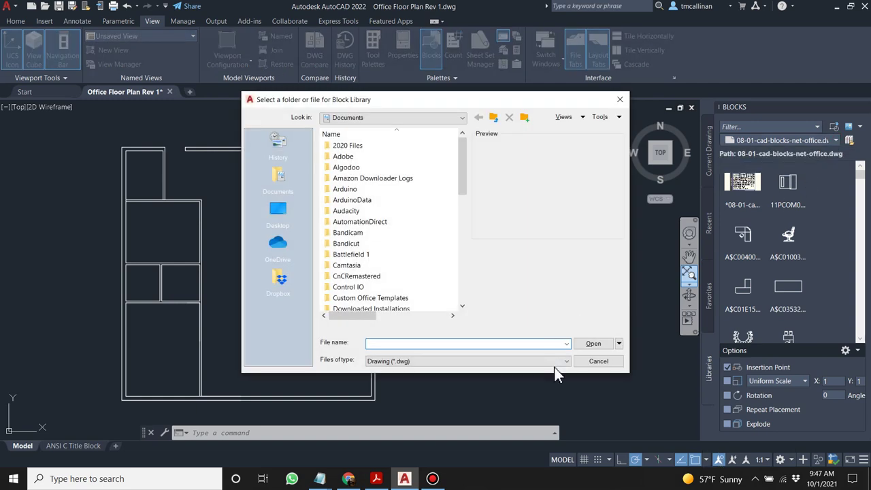
left_click(597, 360)
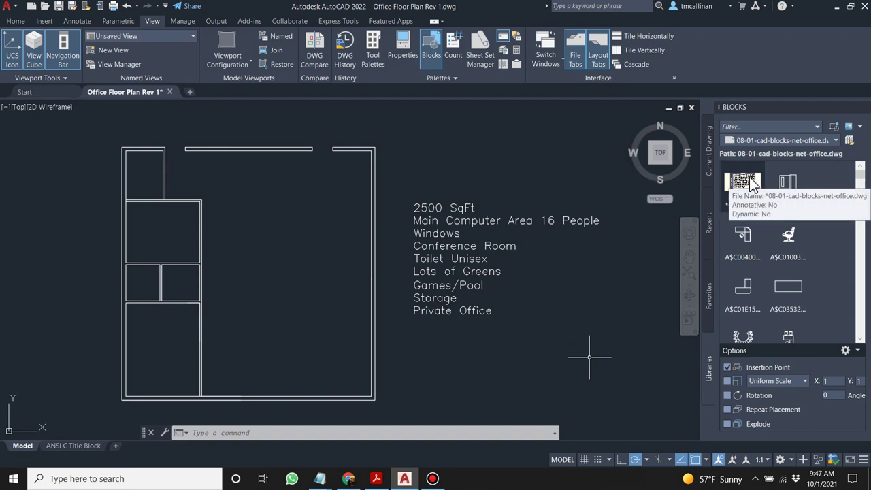
mouse_move(802, 171)
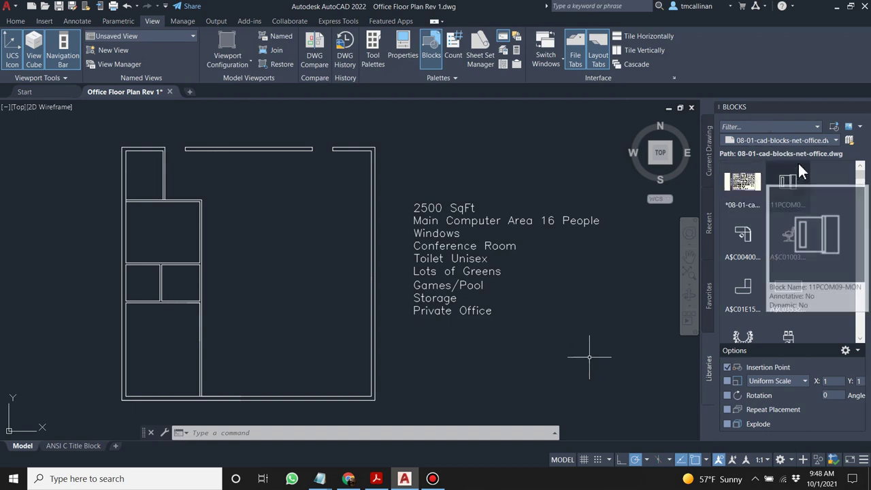
left_click(849, 140)
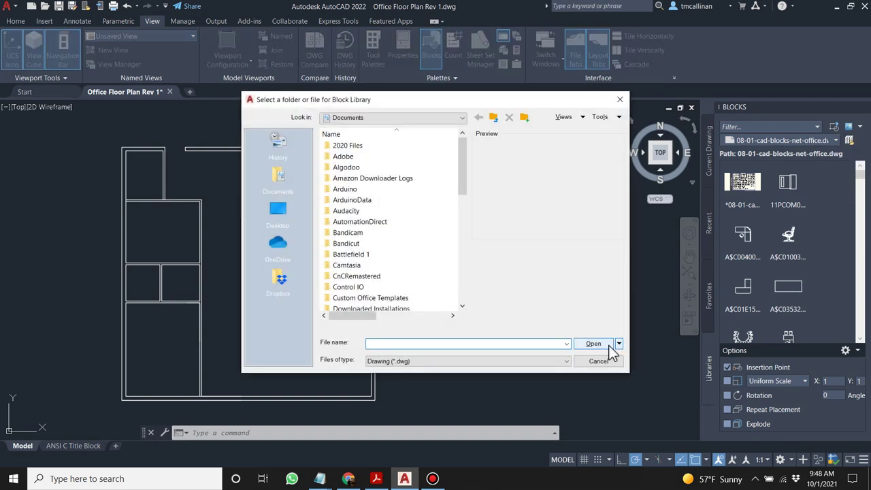
left_click(600, 360)
Check the thumbnail size options and name filter, then minimize AutoCAD to the desktop.
left_click(859, 127)
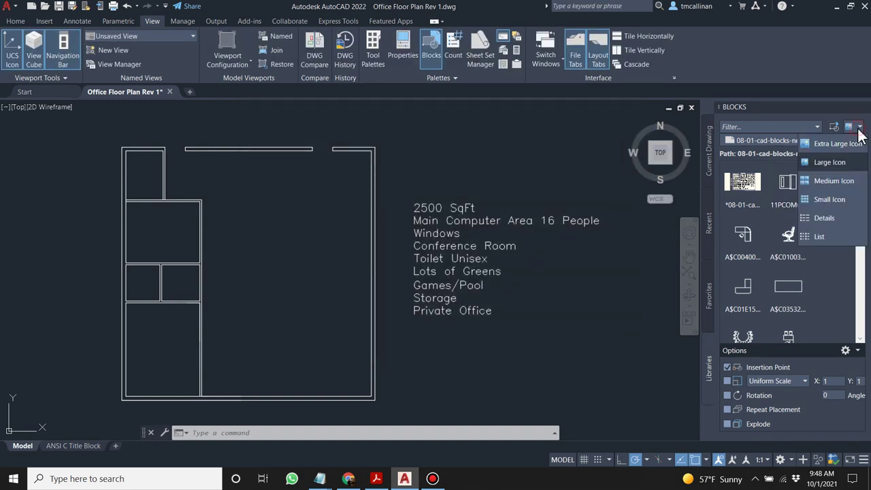
left_click(821, 125)
left_click(821, 125)
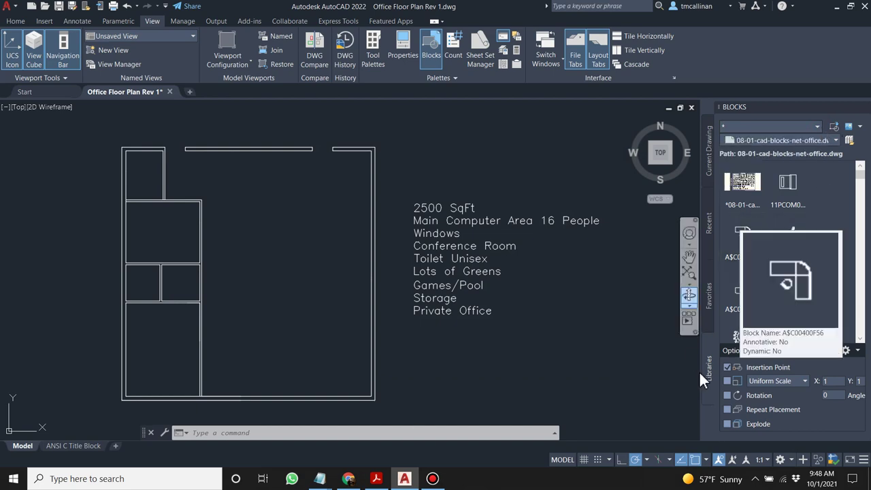
left_click(837, 7)
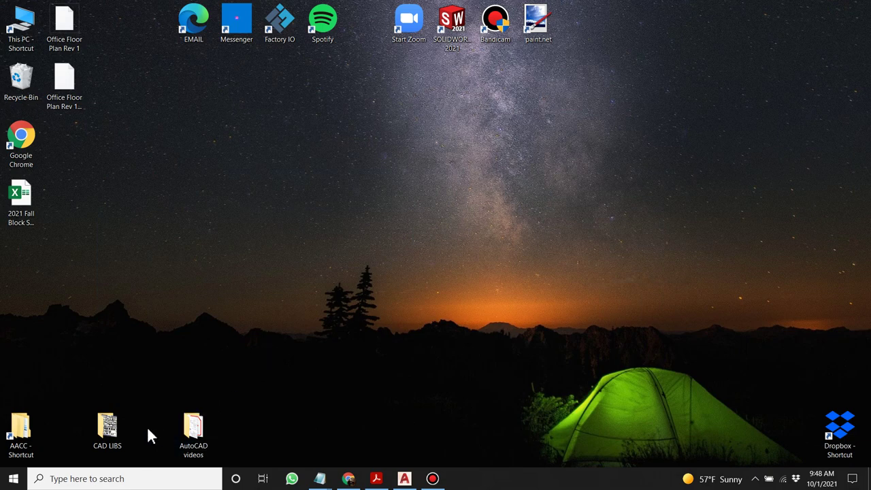
Move CAD LIBS beside AutoCAD videos, glance inside it, then launch Google Chrome.
left_click_drag(250, 439, 225, 439)
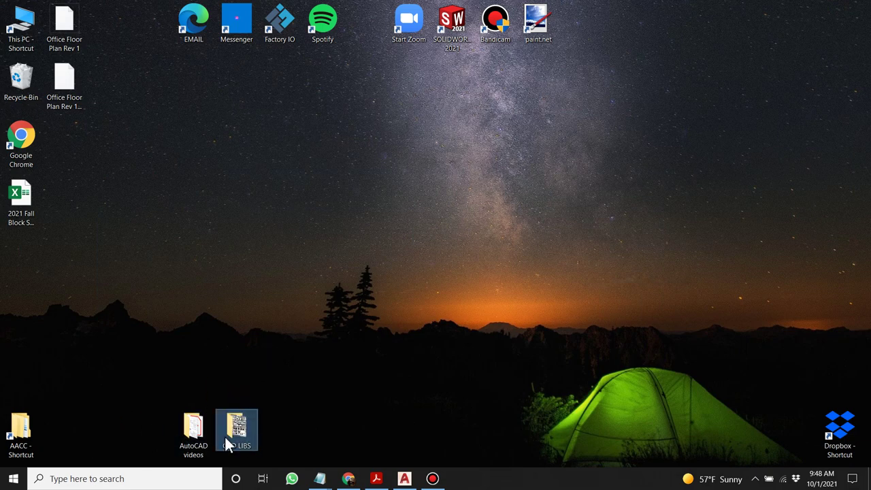
double_click(233, 429)
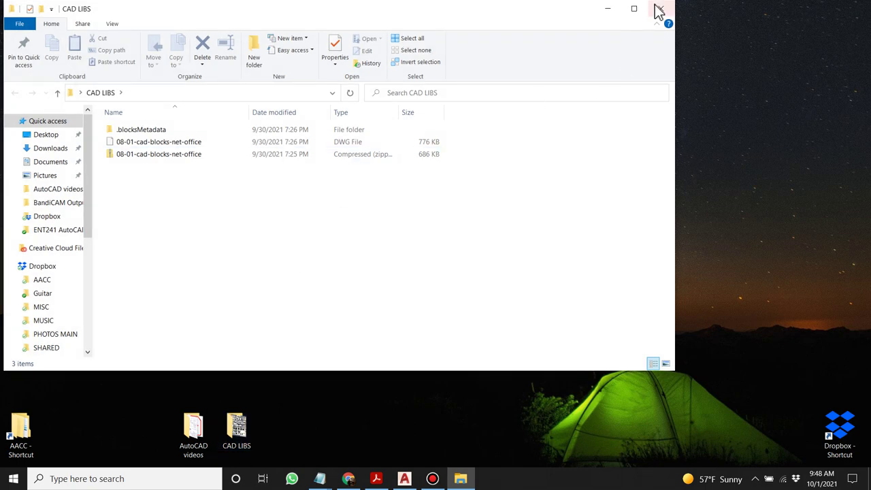
left_click(659, 10)
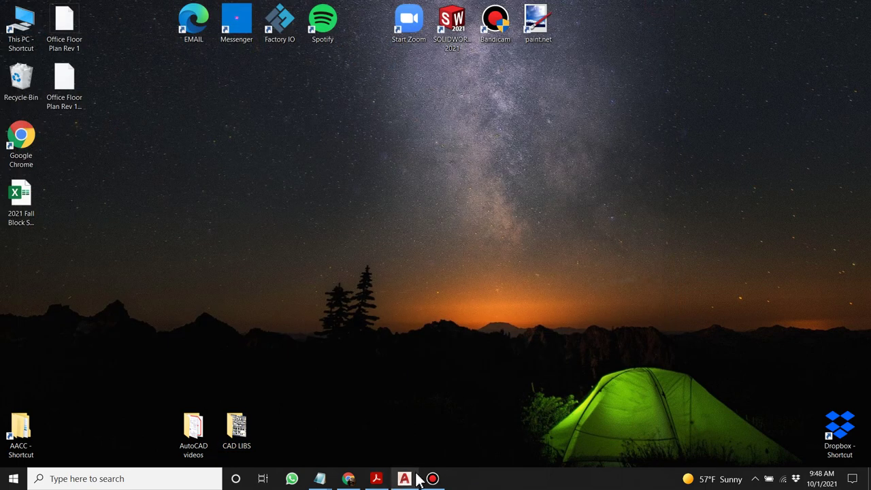
double_click(21, 137)
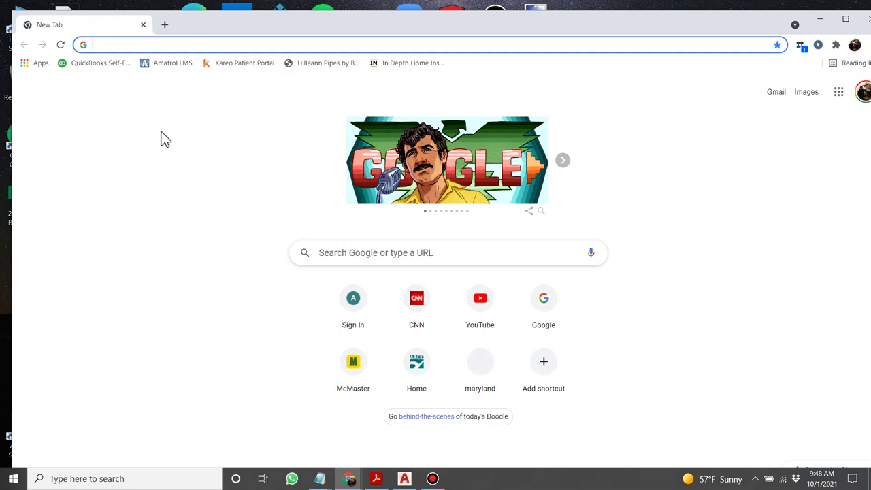
Navigate to the cad-blocks.net home page, trimming the suggested address to cad-blocks.net/.
type("ca")
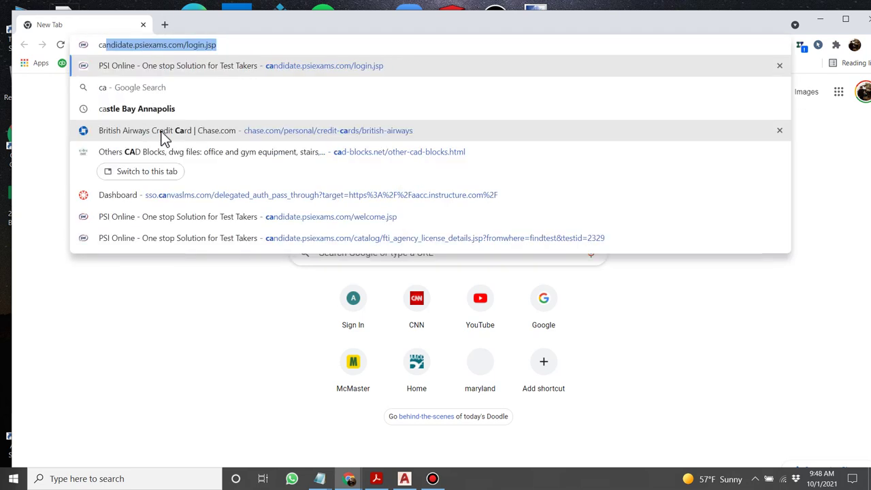
type("d")
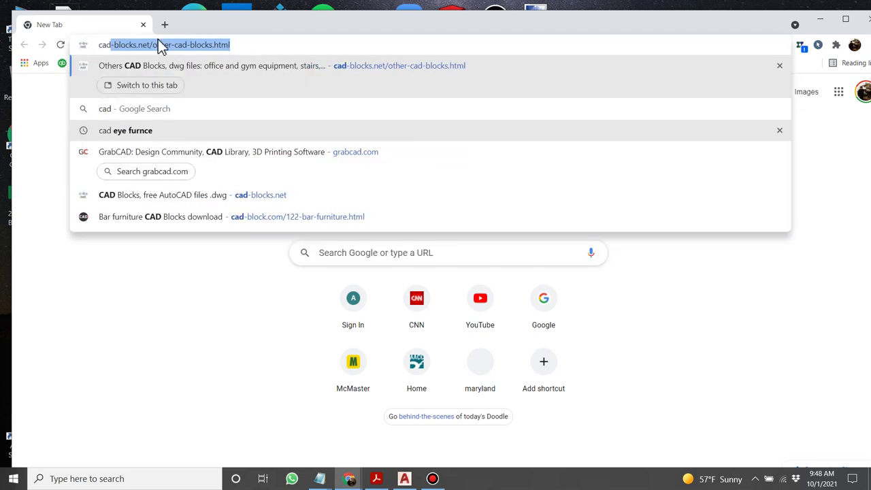
left_click_drag(147, 44, 209, 45)
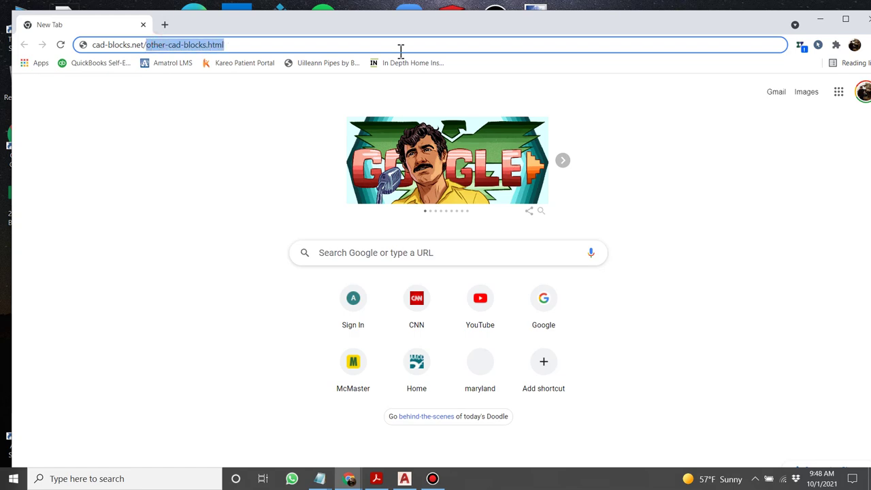
key("BackSpace")
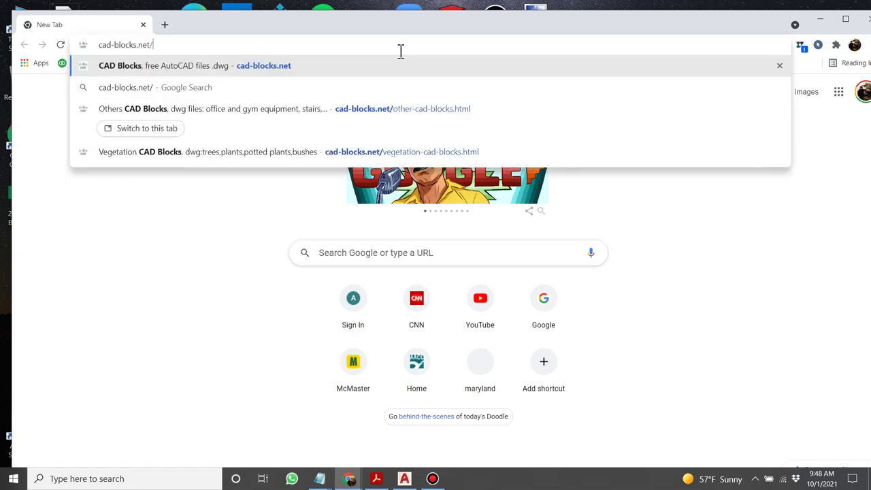
key("Return")
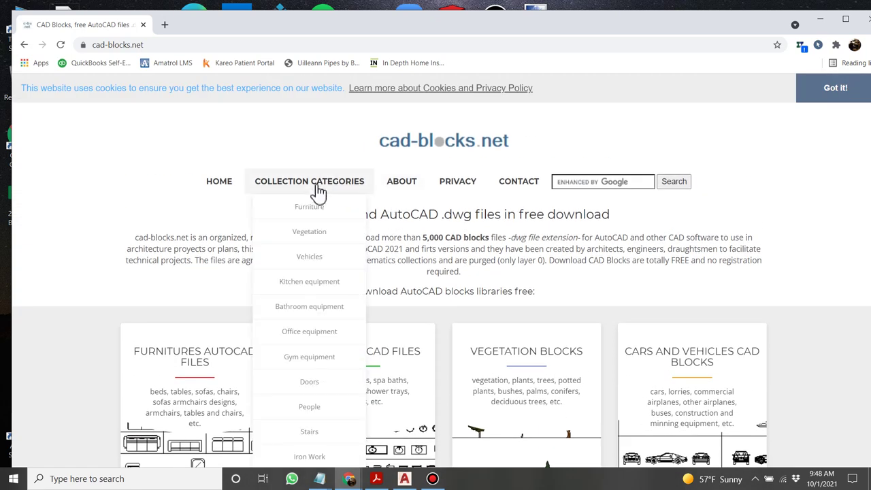
Browse the cad-blocks.net home page and open the furniture CAD blocks collection.
scroll(319, 194, "down", 3)
scroll(272, 175, "up", 2)
scroll(338, 176, "up", 1)
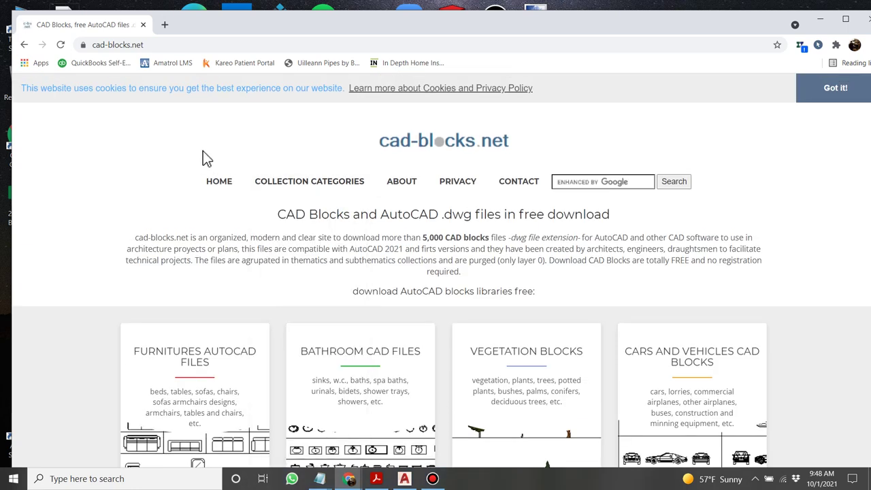
scroll(208, 157, "down", 2)
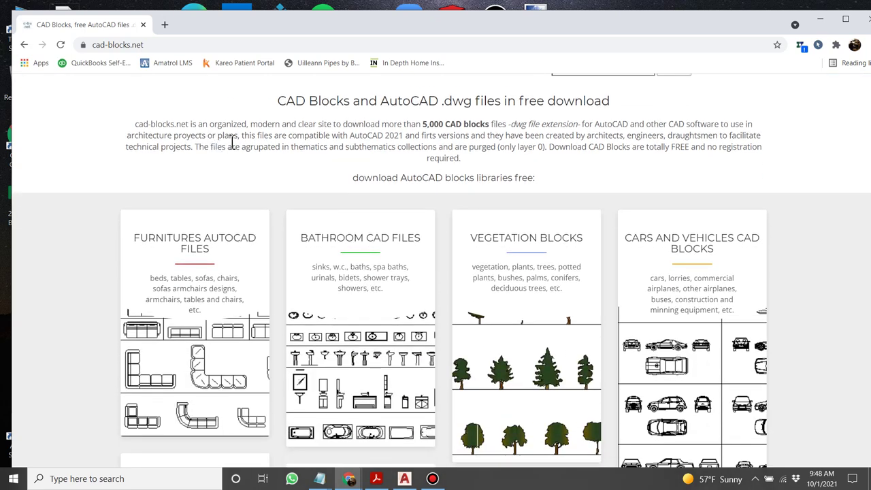
scroll(251, 140, "up", 2)
scroll(249, 140, "down", 2)
mouse_move(212, 354)
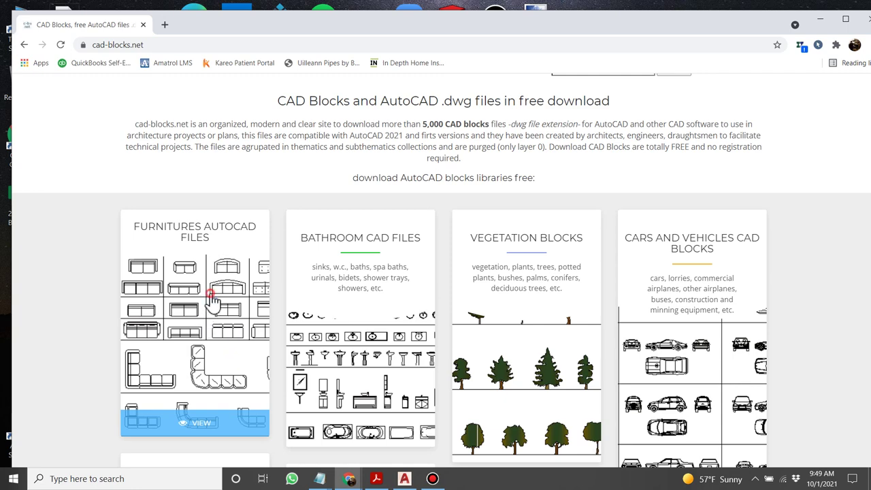
left_click(215, 289)
Open the Sofas Plan blocks page and start the 'download cad blocks' download.
scroll(407, 308, "down", 1)
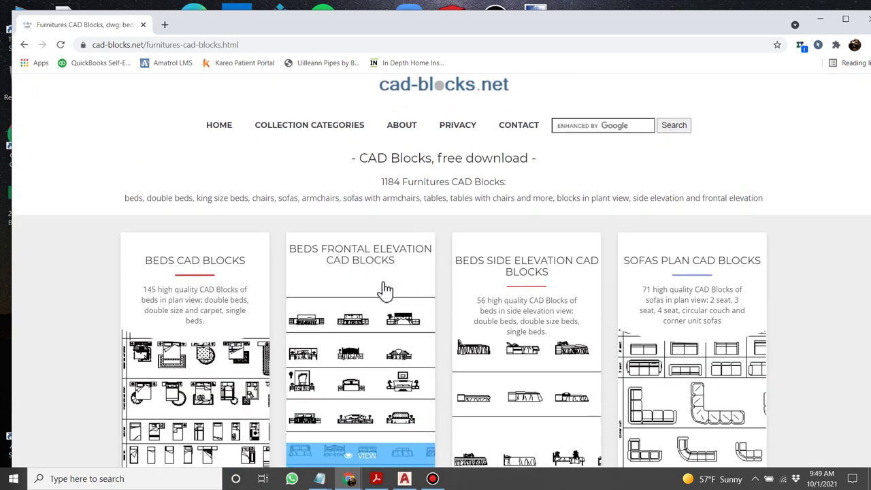
scroll(422, 264, "down", 1)
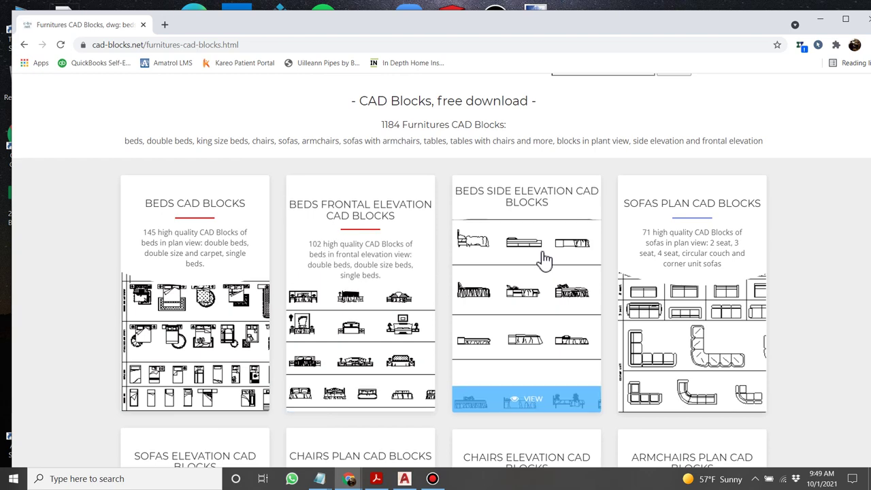
scroll(599, 261, "down", 1)
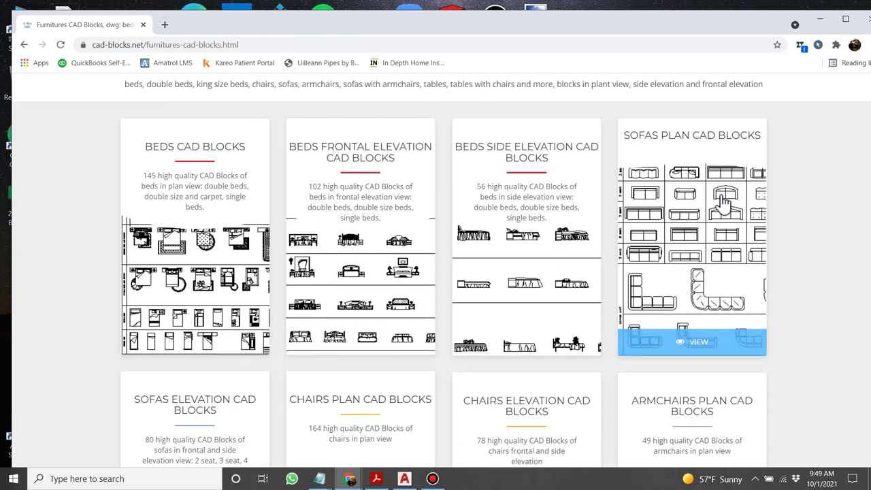
left_click(710, 344)
scroll(625, 259, "down", 3)
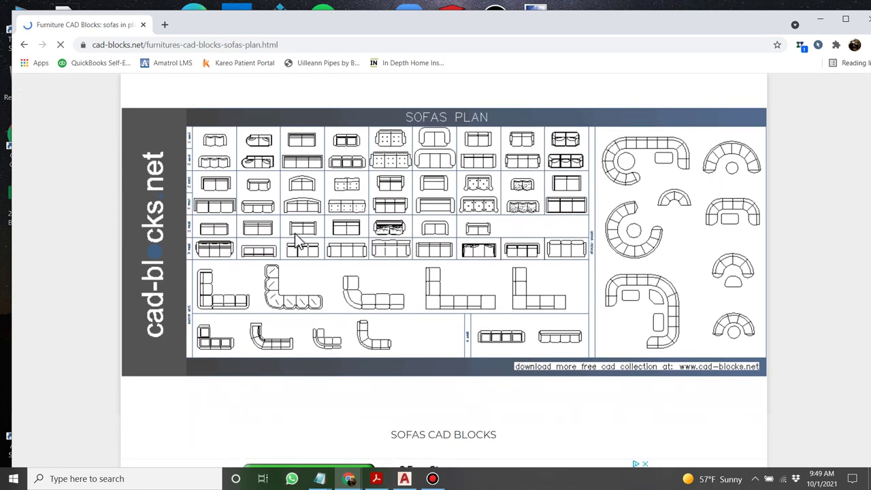
scroll(298, 237, "down", 3)
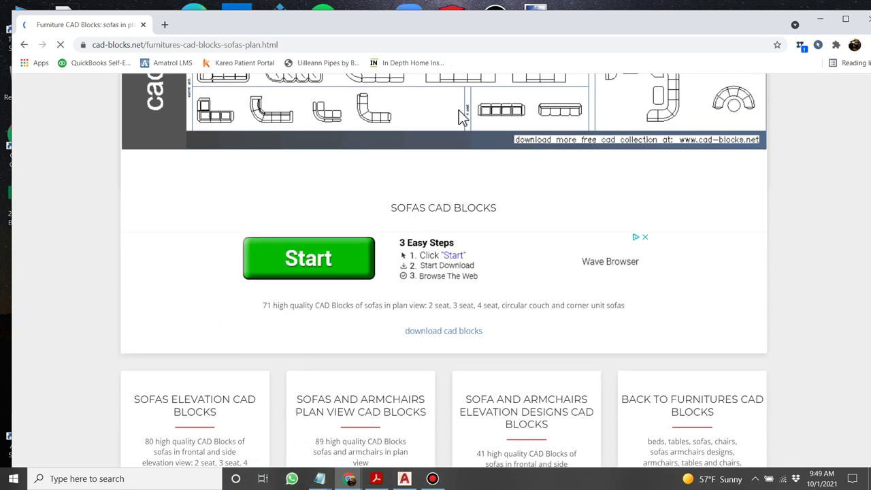
scroll(334, 354, "up", 1)
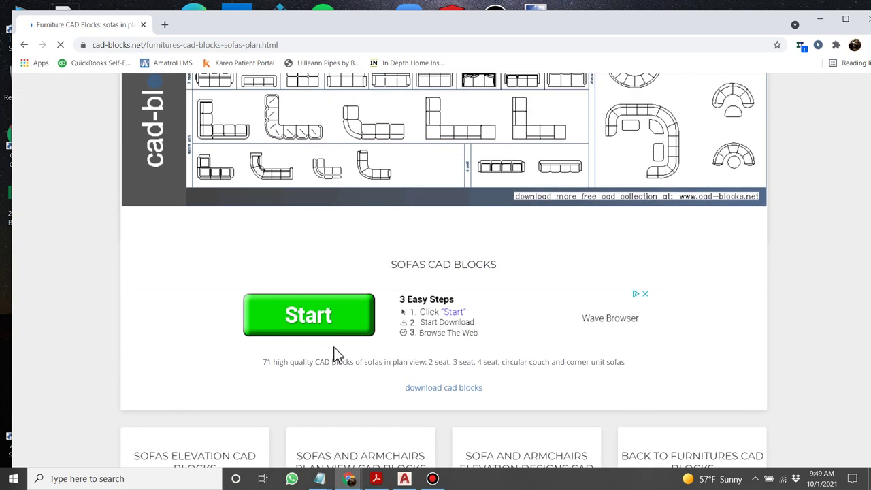
left_click(462, 389)
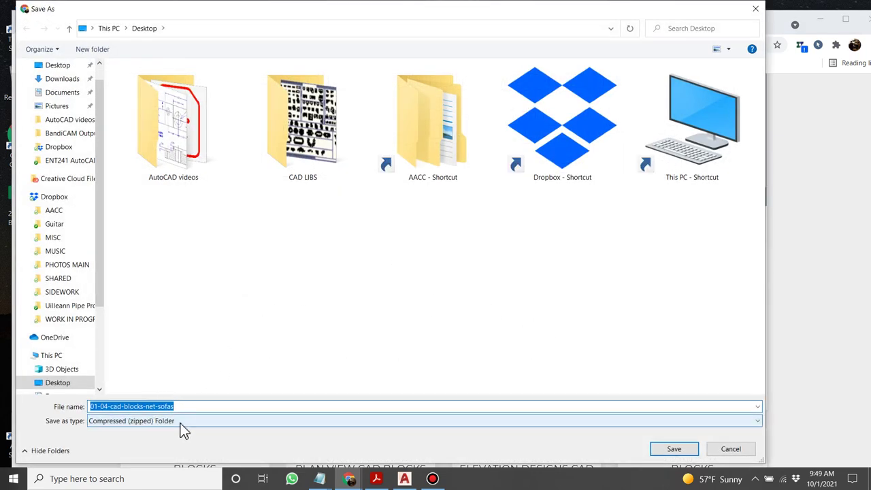
Save 01-04-cad-blocks-net-sofas into CAD LIBS and return to the furniture listing.
double_click(306, 153)
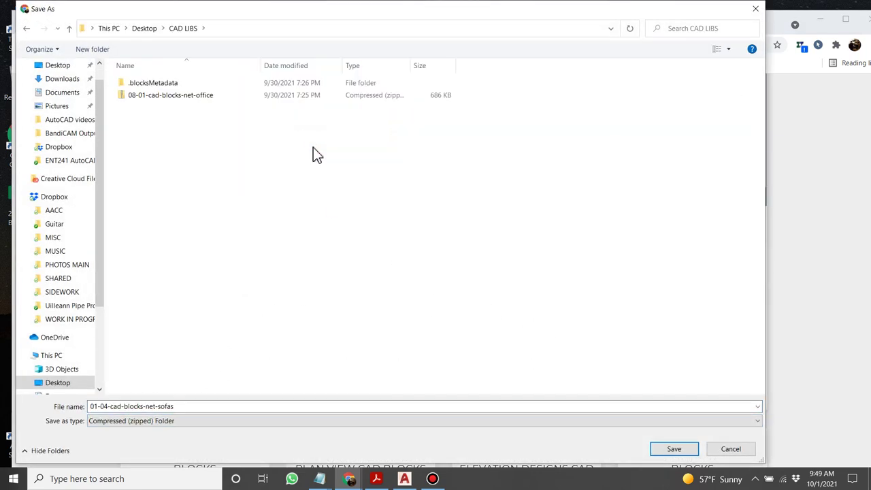
left_click(674, 449)
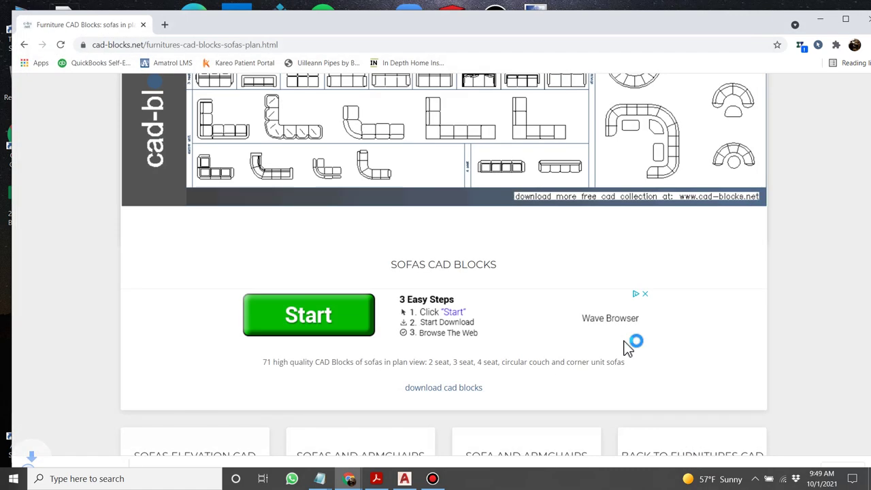
left_click(24, 44)
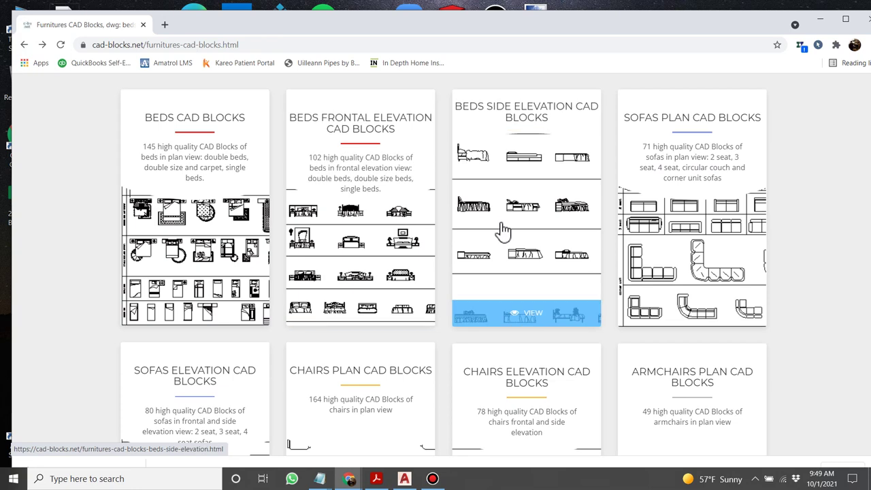
Scroll the furniture categories and open the Tables CAD Blocks page.
scroll(502, 225, "up", 1)
scroll(504, 219, "up", 1)
scroll(524, 250, "down", 3)
scroll(525, 249, "down", 1)
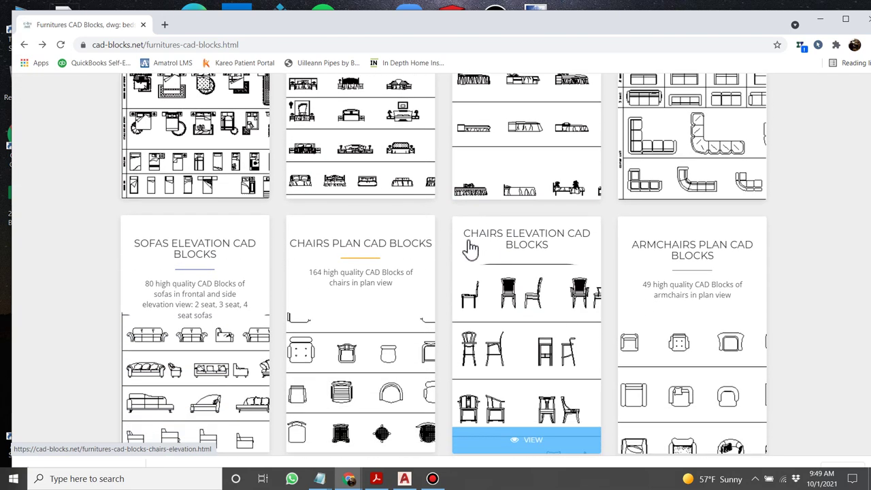
scroll(468, 243, "down", 1)
scroll(470, 243, "down", 4)
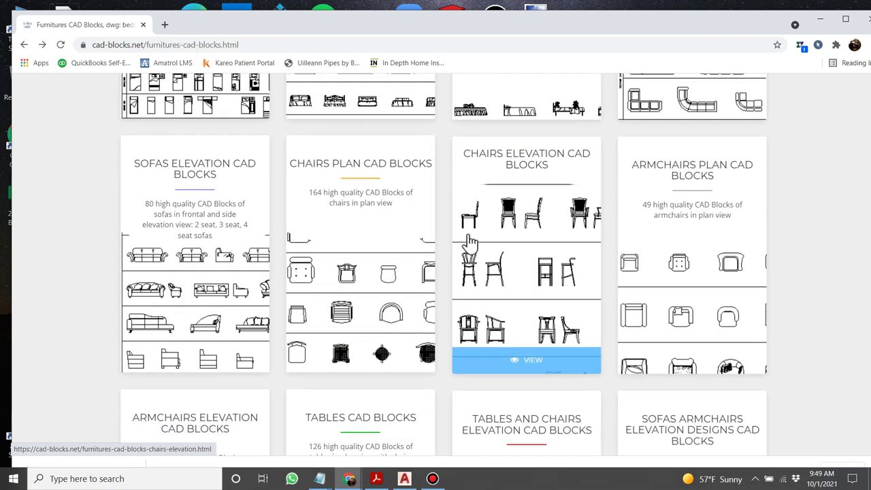
scroll(467, 240, "down", 1)
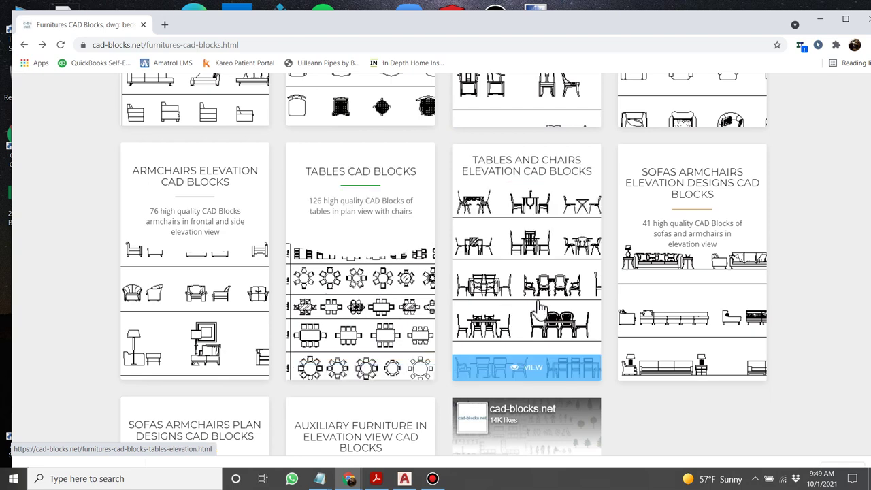
scroll(319, 286, "down", 1)
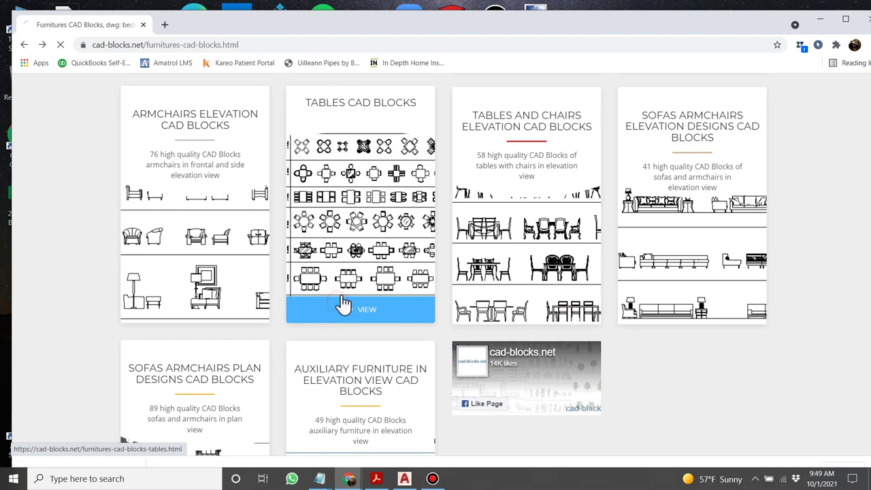
left_click(330, 308)
scroll(355, 232, "down", 3)
Download and save the 01-10-cad-blocks-net-tables archive.
scroll(381, 238, "down", 1)
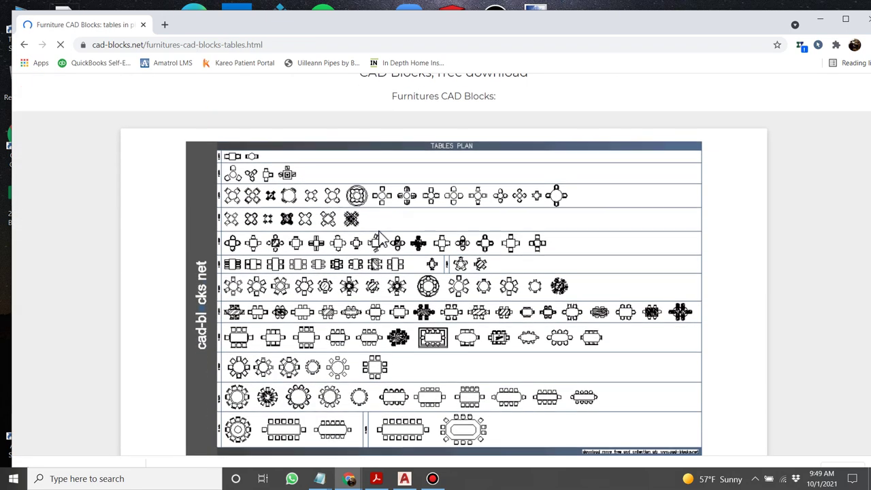
scroll(383, 236, "down", 2)
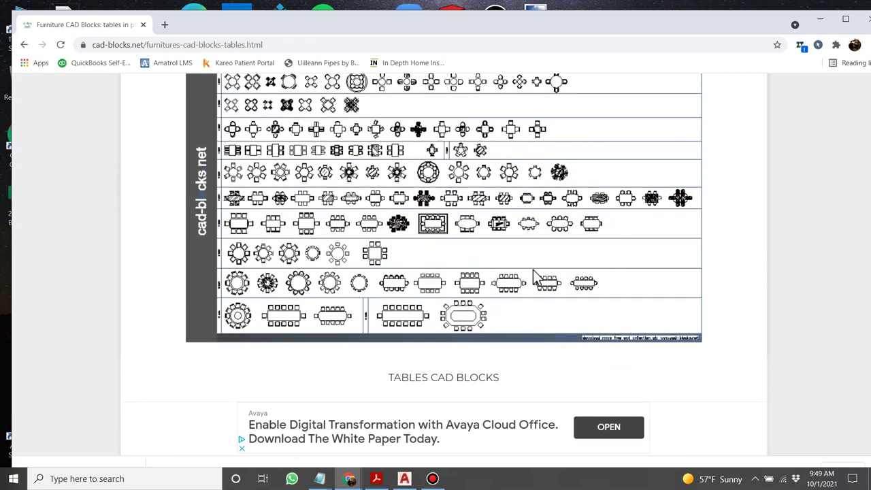
scroll(481, 339, "down", 2)
left_click(448, 333)
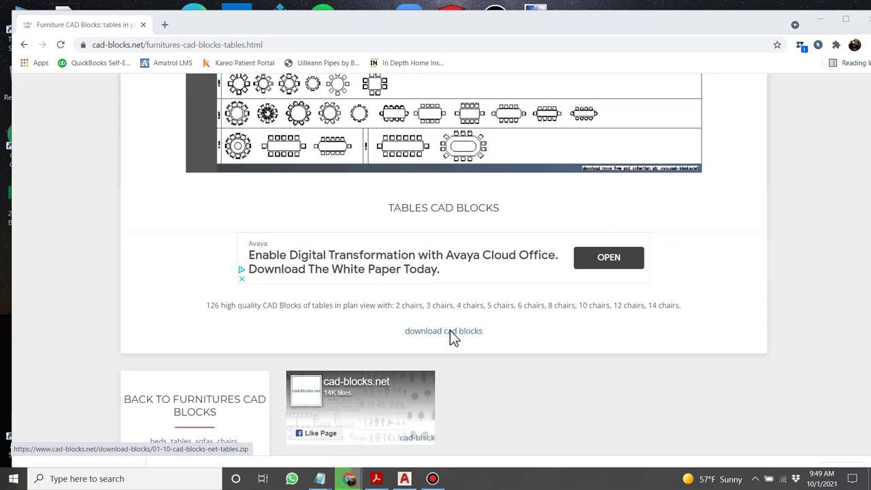
left_click(672, 448)
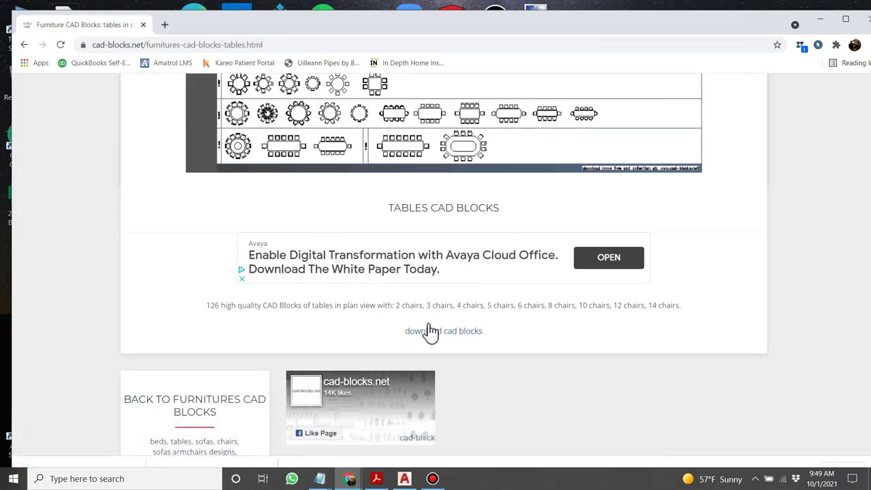
Look at the Auxiliary Furniture blocks page, then return to the cad-blocks.net home page.
left_click(24, 44)
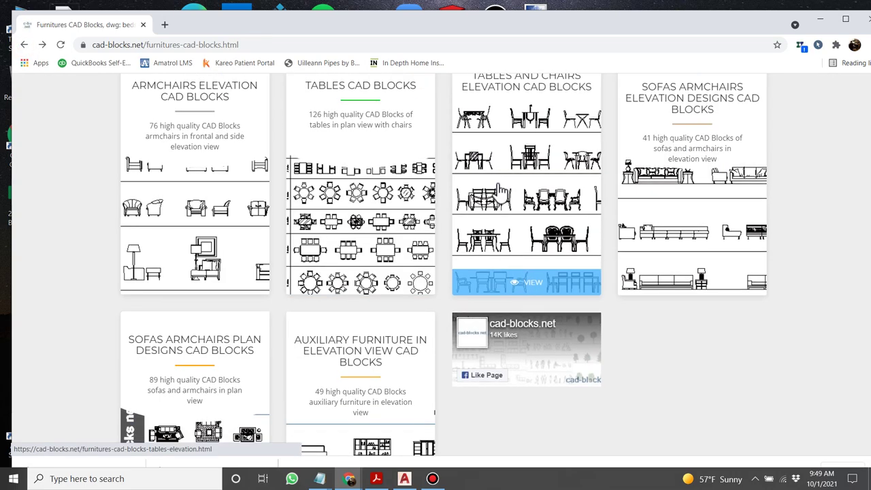
scroll(491, 186, "down", 2)
left_click(360, 224)
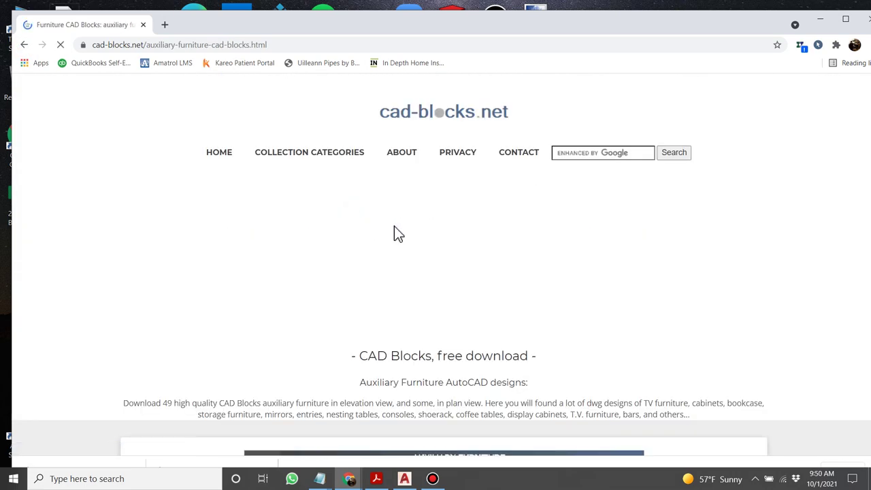
scroll(409, 225, "down", 2)
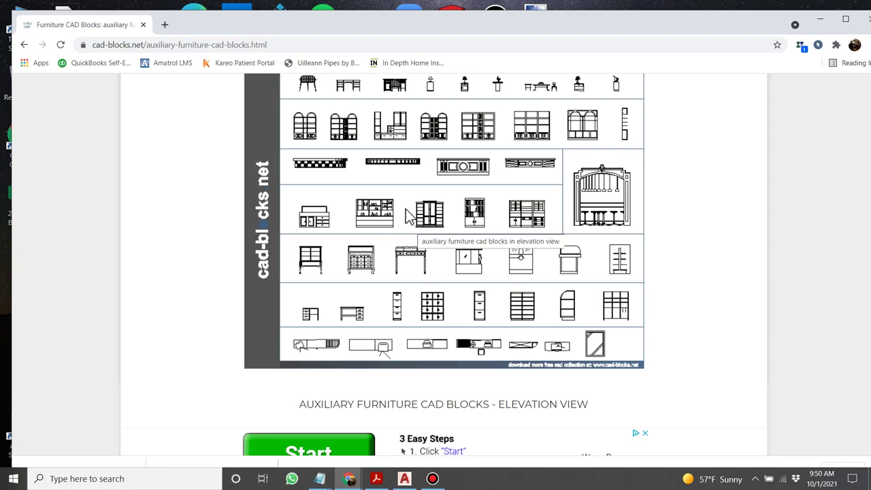
scroll(415, 213, "up", 1)
left_click(24, 44)
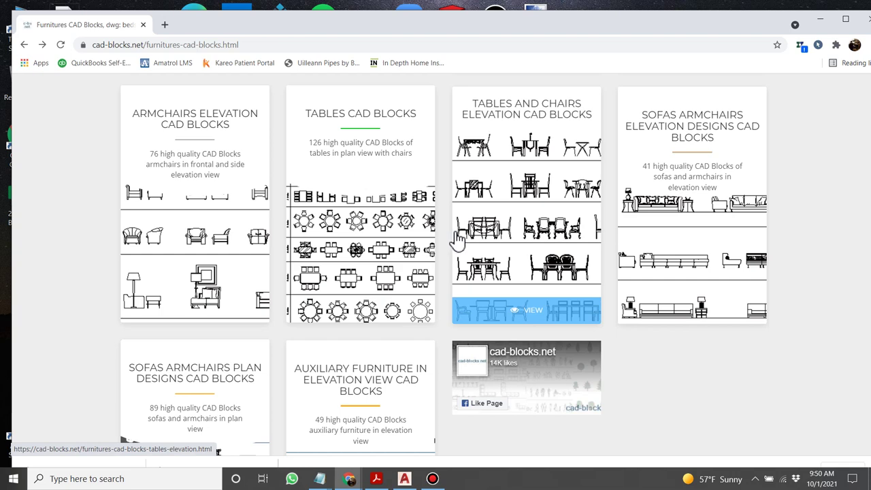
scroll(388, 227, "up", 2)
left_click(24, 45)
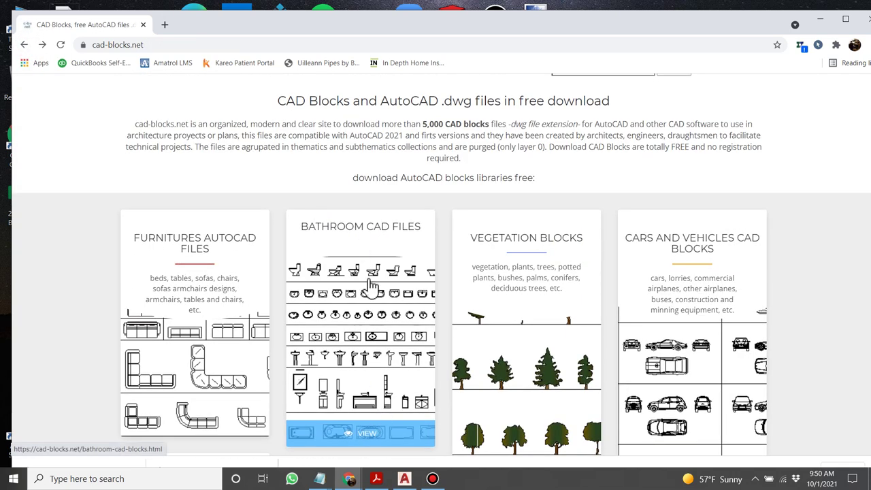
Open Bathroom, then W.C., and save the 05-01-WC archive into CAD LIBS.
left_click(368, 436)
scroll(394, 294, "down", 2)
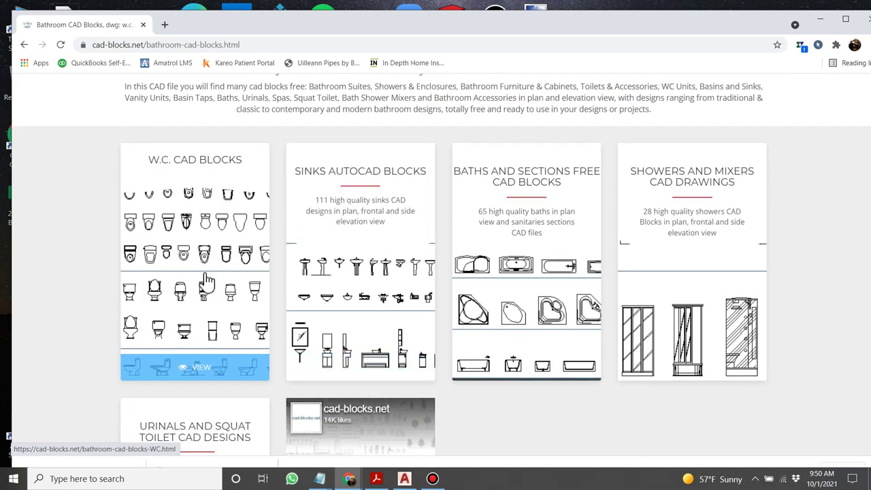
left_click(200, 373)
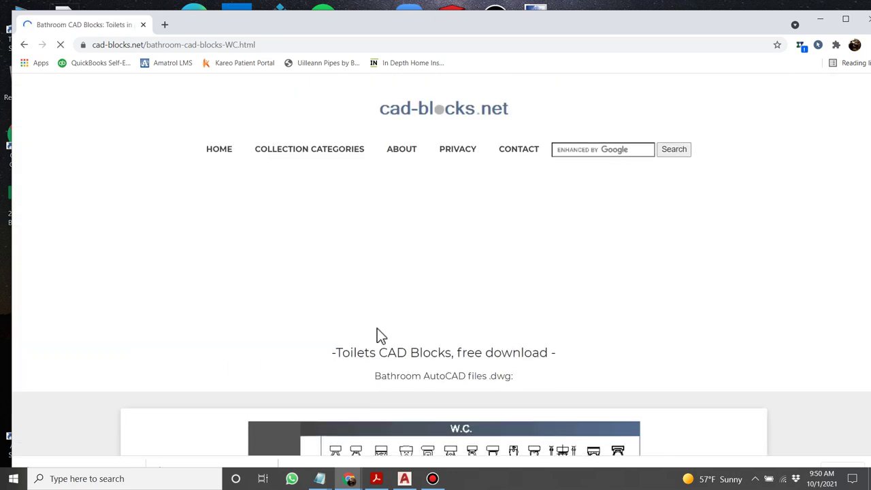
scroll(379, 336, "down", 3)
scroll(388, 329, "down", 3)
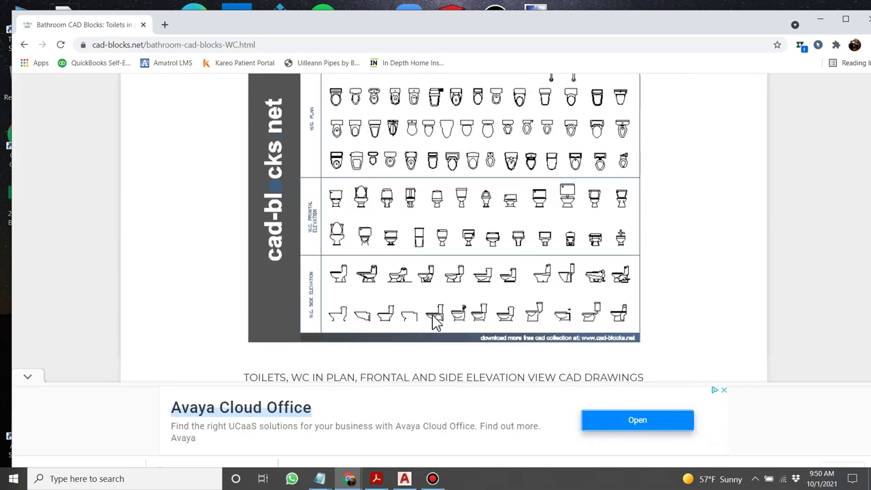
scroll(441, 312, "down", 3)
scroll(444, 310, "down", 3)
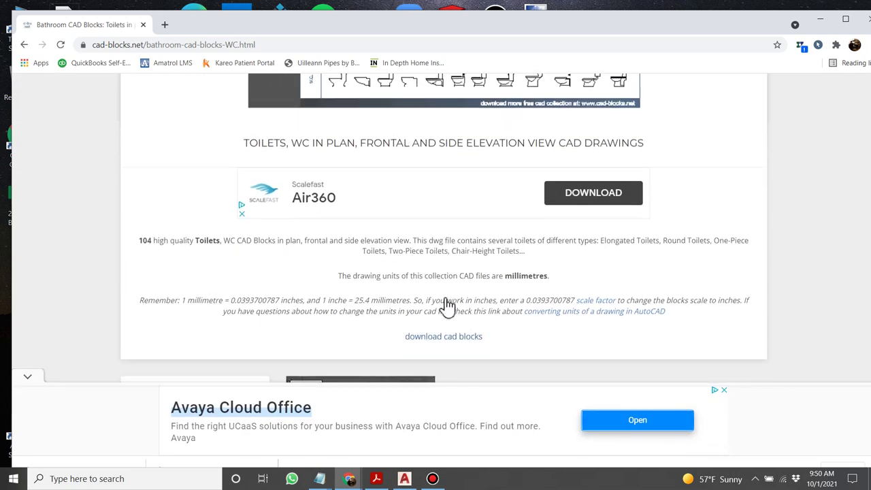
left_click(444, 288)
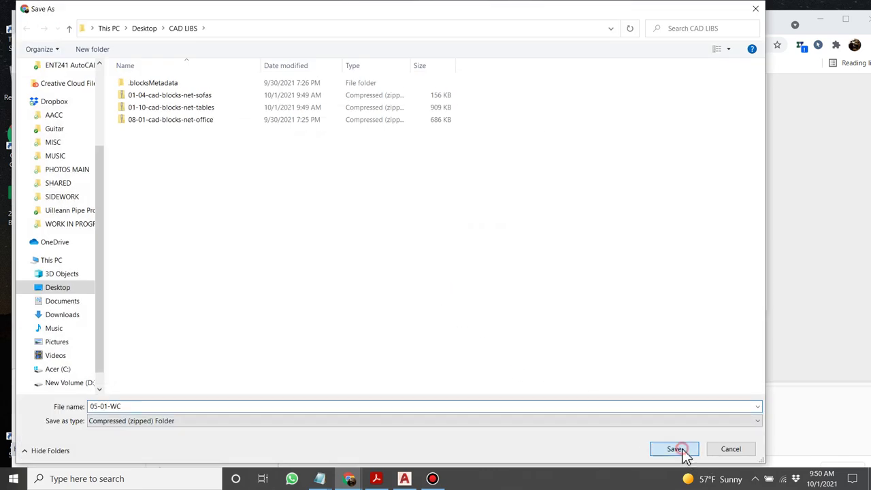
left_click(675, 450)
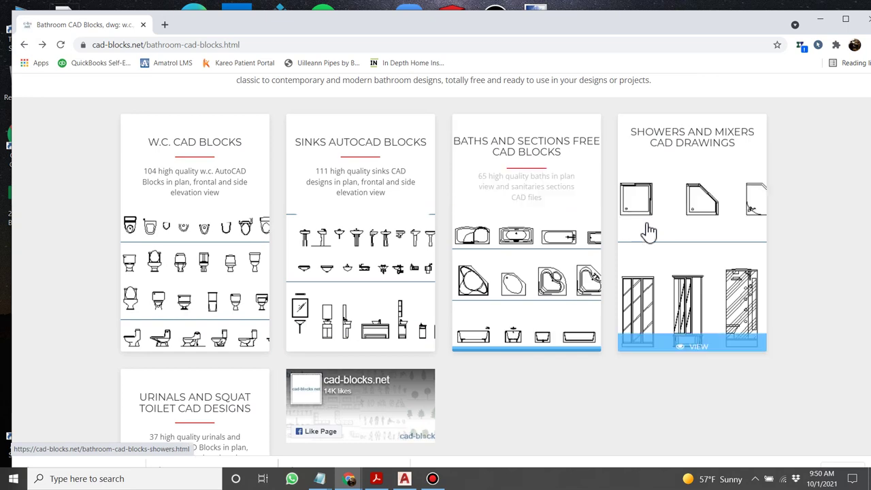
Download and save the 05-02-sinks archive, then return to the Bathroom listing.
scroll(380, 241, "down", 3)
scroll(323, 238, "up", 3)
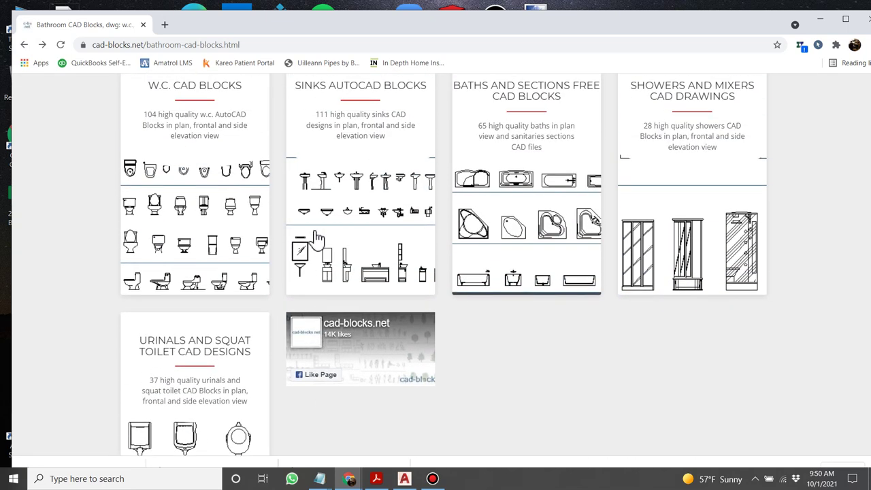
left_click(383, 338)
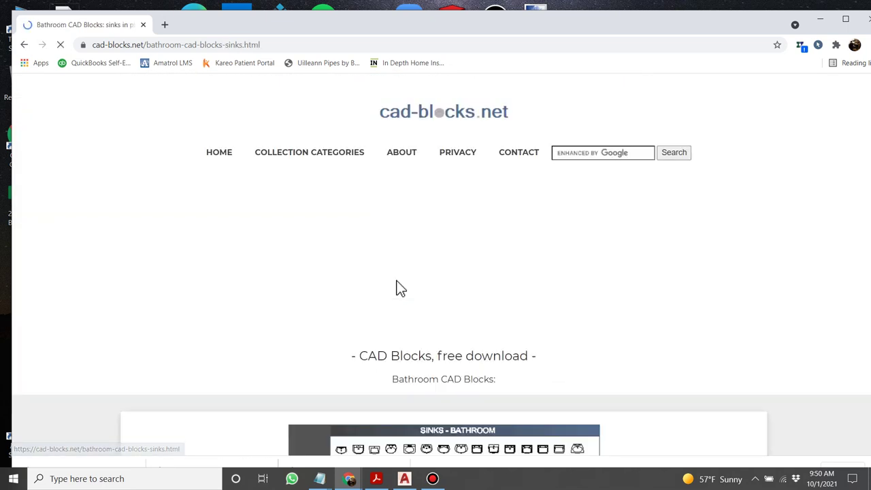
scroll(397, 288, "down", 5)
scroll(404, 269, "down", 5)
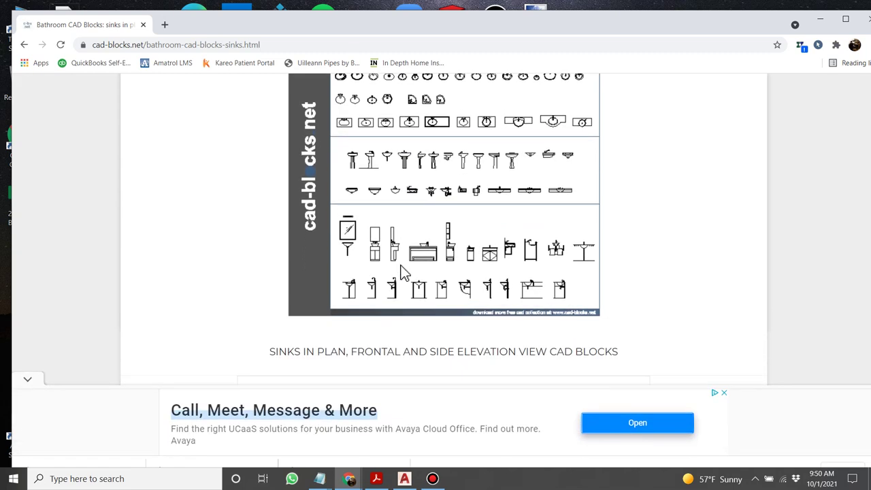
left_click(432, 219)
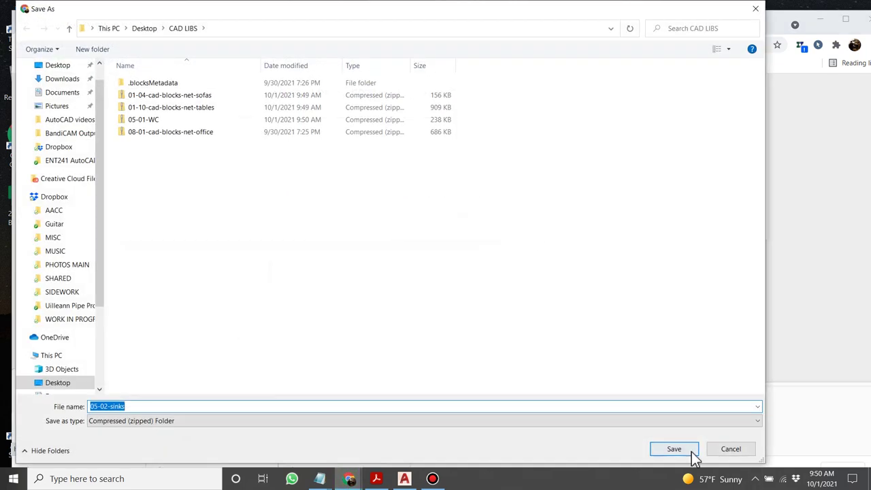
left_click(693, 454)
left_click(26, 44)
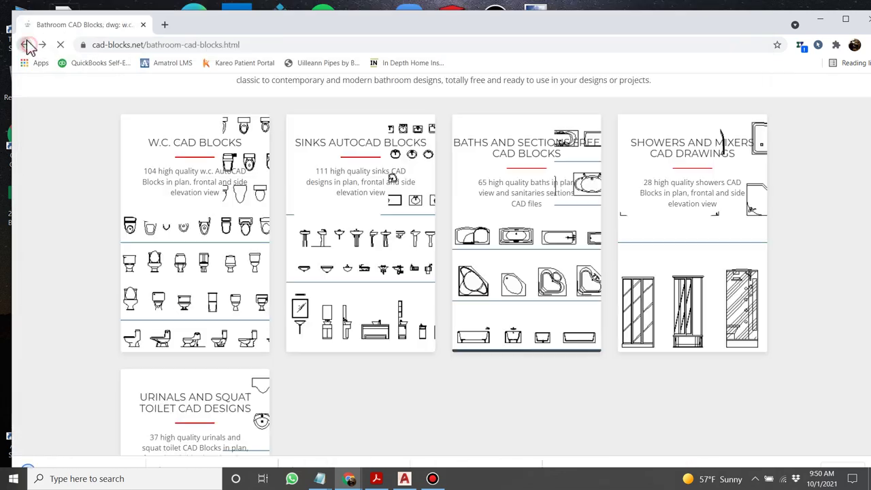
Go from the cad-blocks.net home page through Vegetation to the Color Trees in Plan page.
left_click(25, 44)
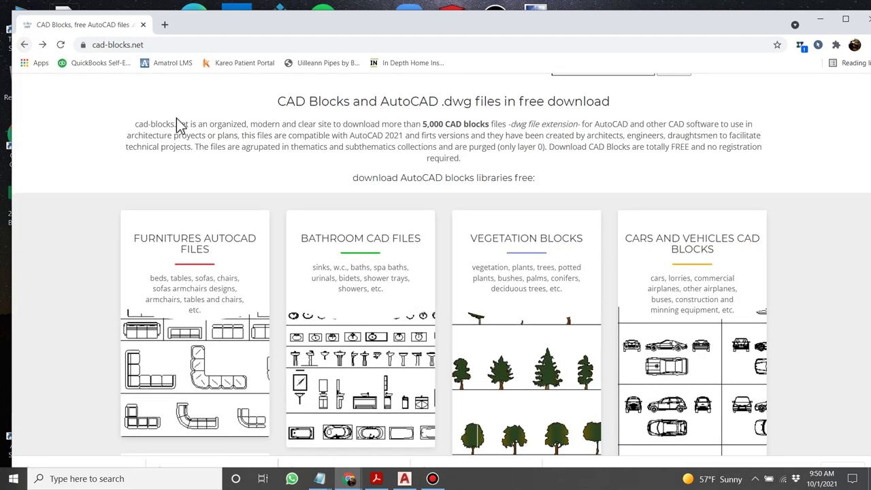
scroll(521, 292, "down", 2)
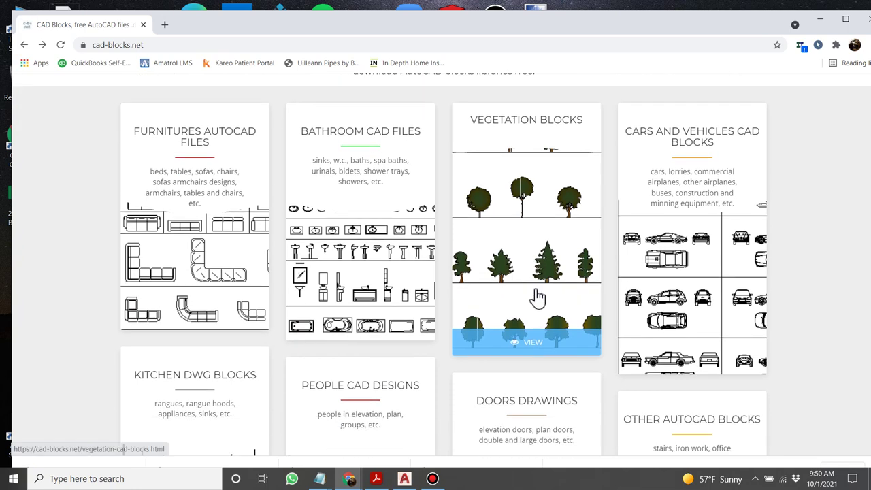
left_click(525, 333)
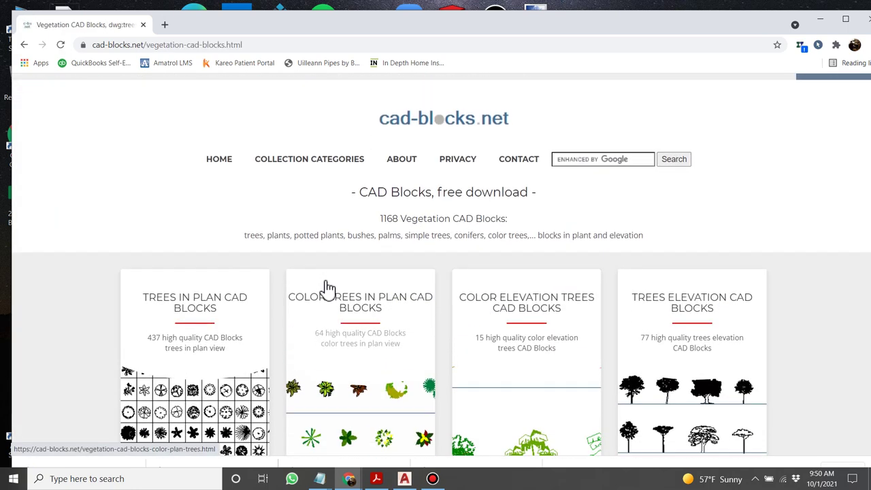
scroll(356, 272, "down", 2)
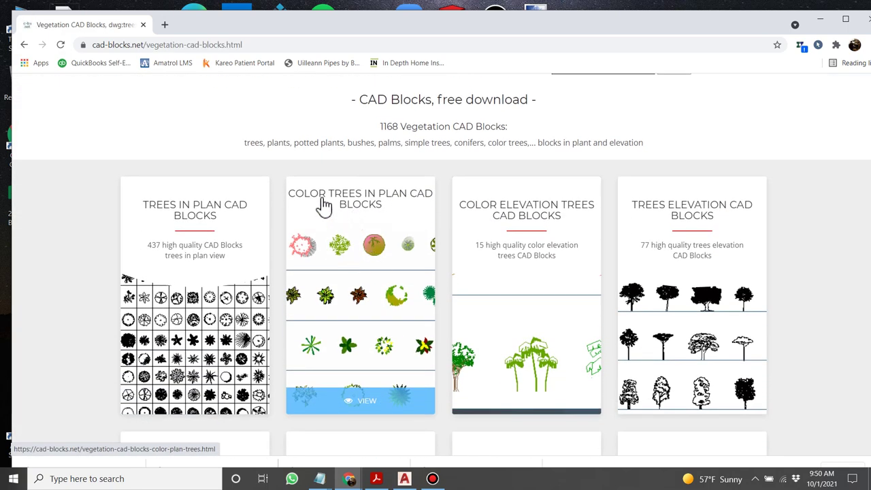
left_click(361, 401)
scroll(391, 337, "down", 8)
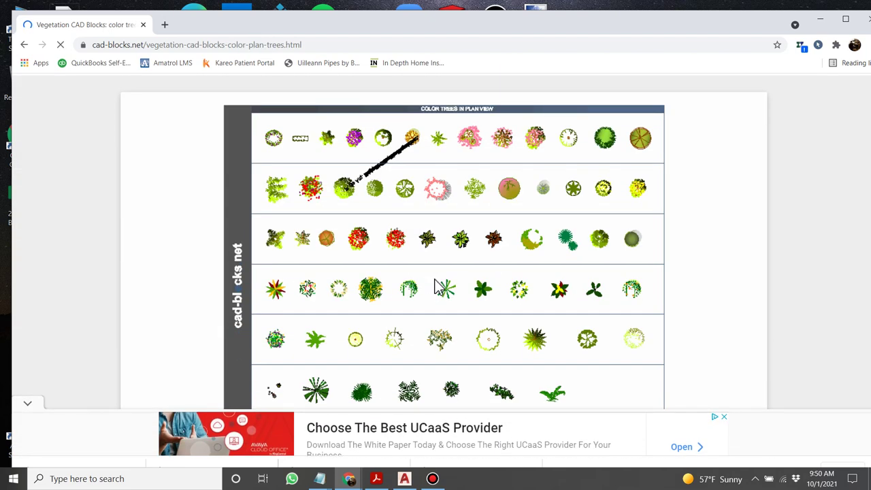
scroll(436, 285, "down", 2)
Download and save the Color Trees in Plan zip, then go back to the listing.
left_click(443, 239)
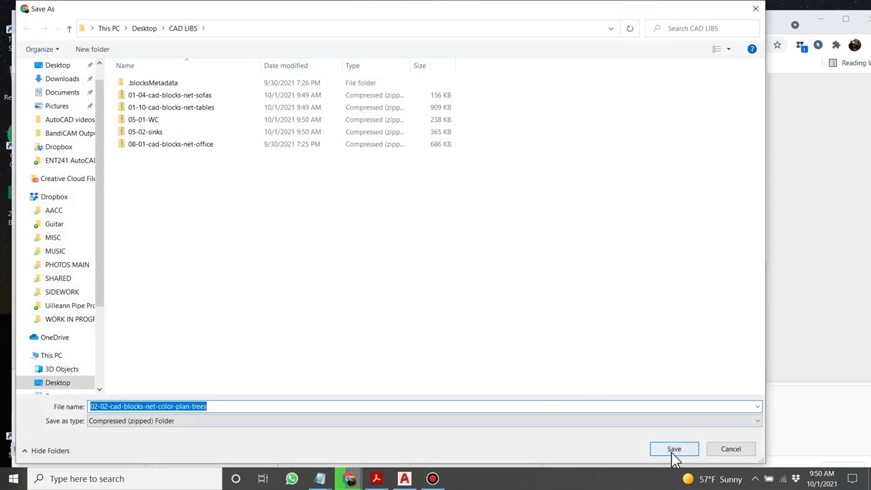
left_click(673, 455)
left_click(24, 45)
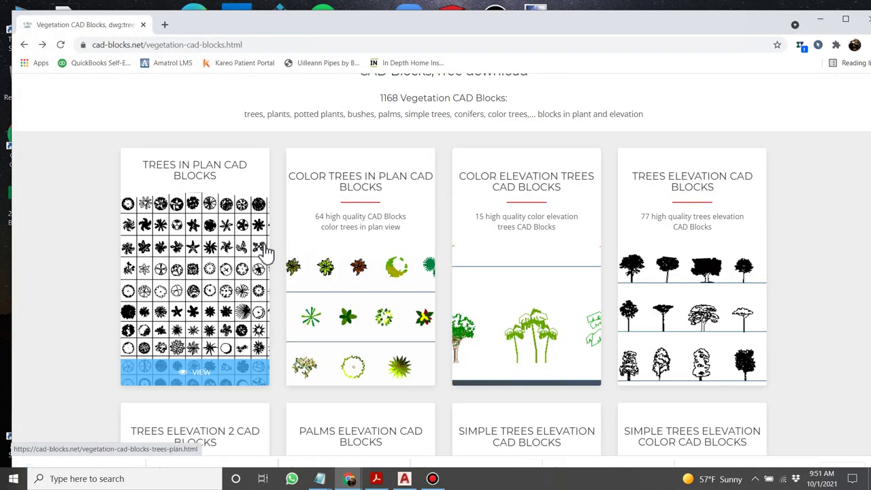
scroll(265, 251, "down", 4)
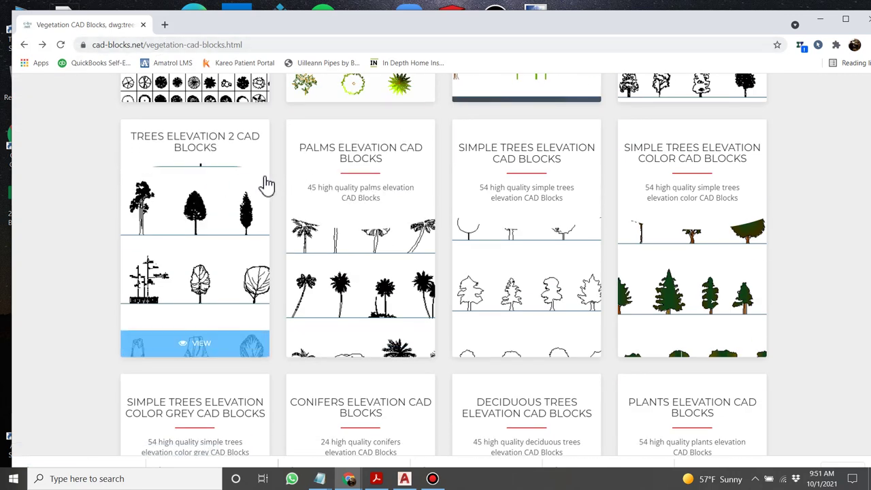
scroll(286, 179, "down", 2)
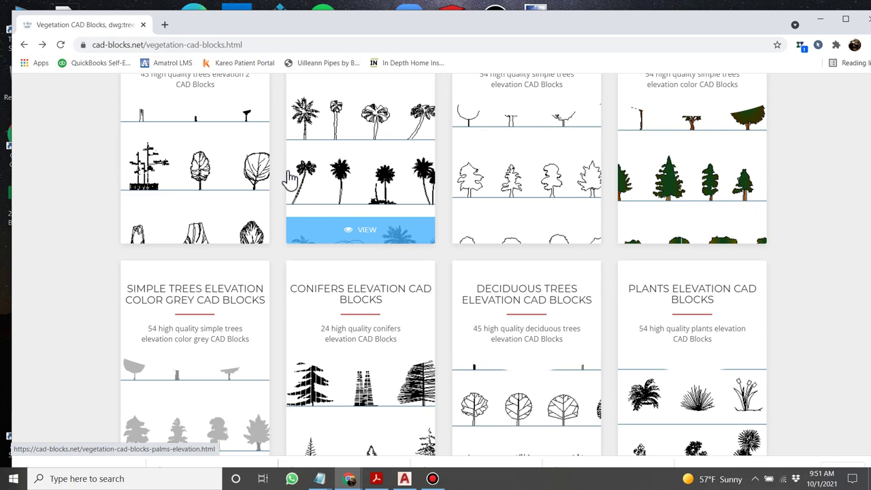
scroll(288, 163, "down", 1)
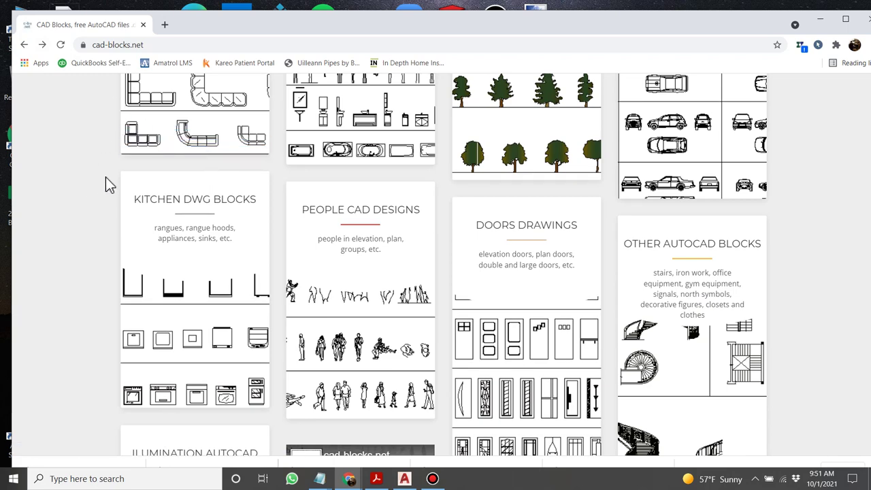
Browse the Vegetation listing, then return to the cad-blocks.net home page.
scroll(117, 178, "down", 1)
scroll(131, 175, "down", 1)
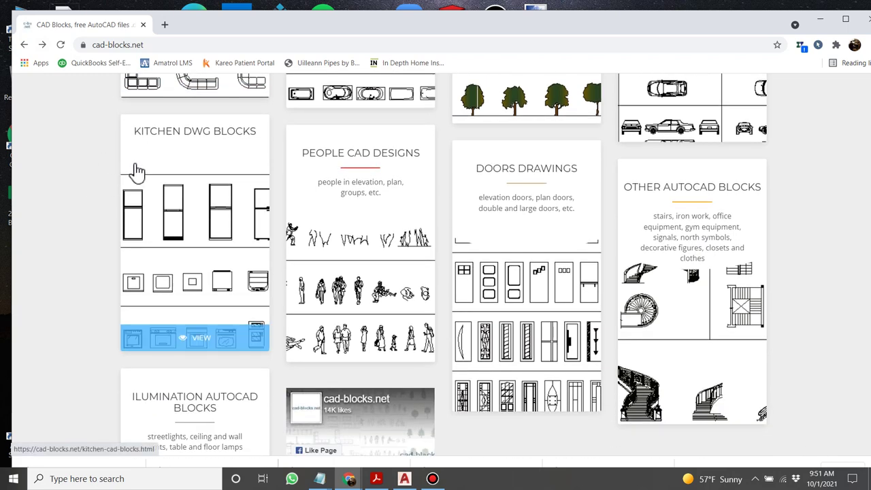
scroll(140, 169, "down", 1)
scroll(142, 166, "down", 1)
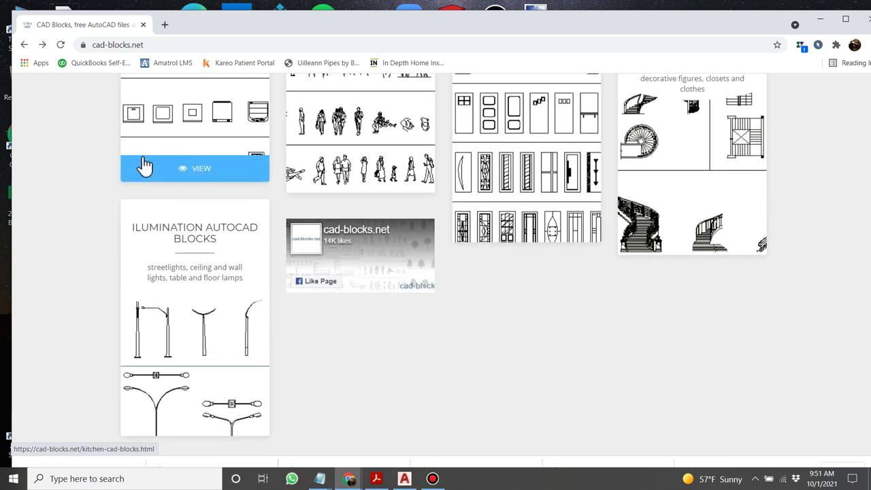
scroll(146, 162, "up", 3)
left_click(26, 45)
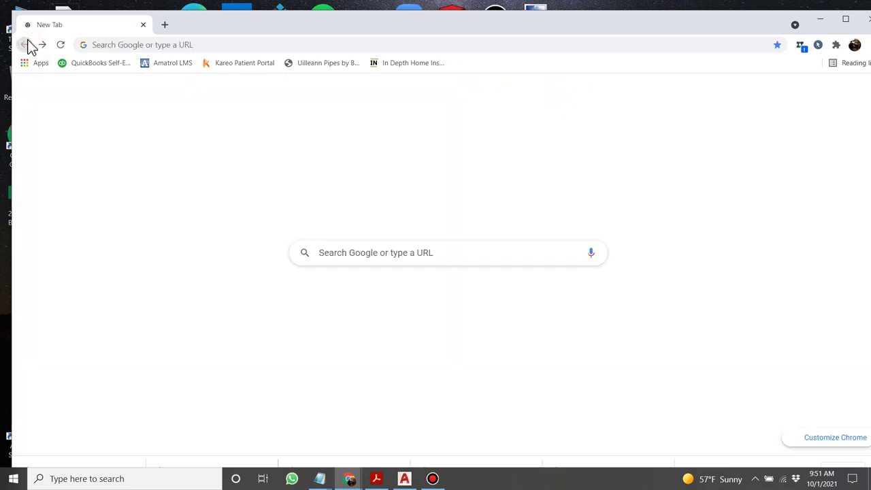
left_click(41, 46)
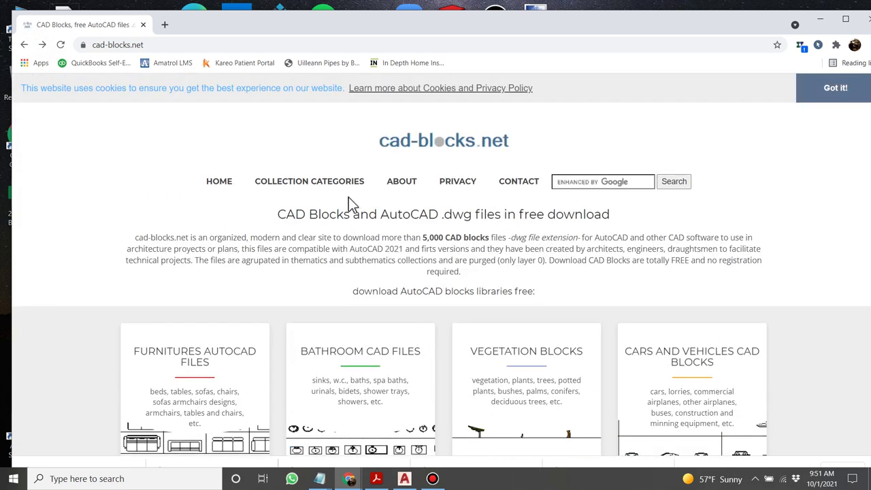
Open the Office Equipment blocks page and start its download, cancelling the save dialog.
mouse_move(306, 196)
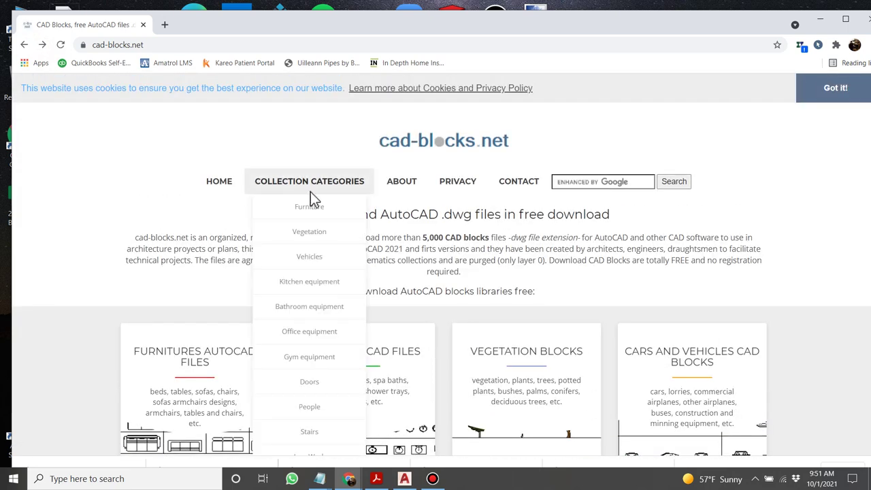
scroll(331, 239, "down", 1)
scroll(331, 235, "up", 1)
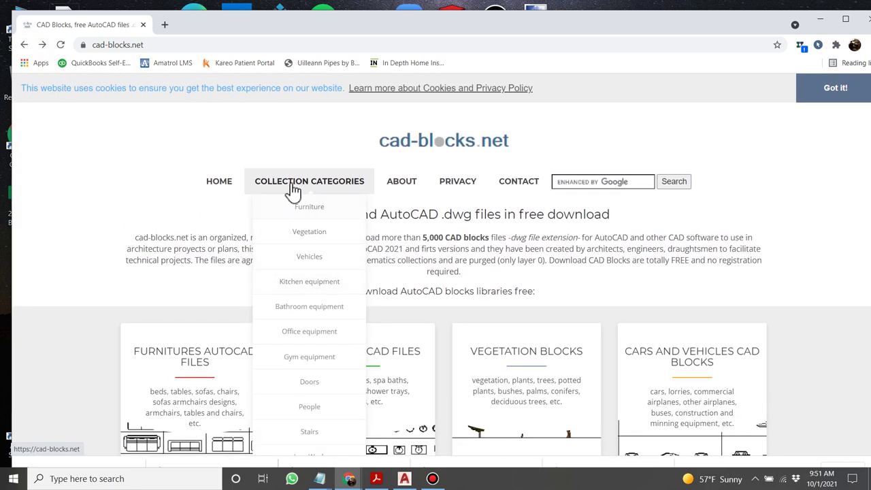
scroll(303, 207, "down", 1)
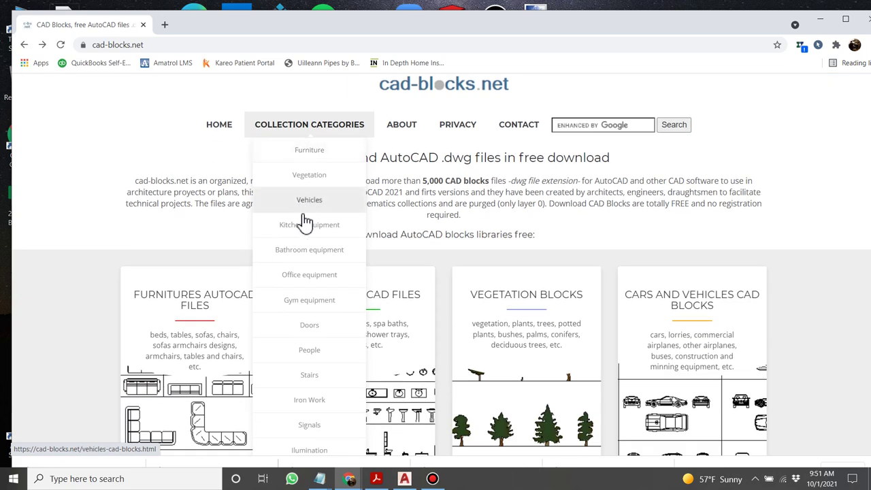
scroll(387, 205, "down", 5)
scroll(394, 199, "down", 5)
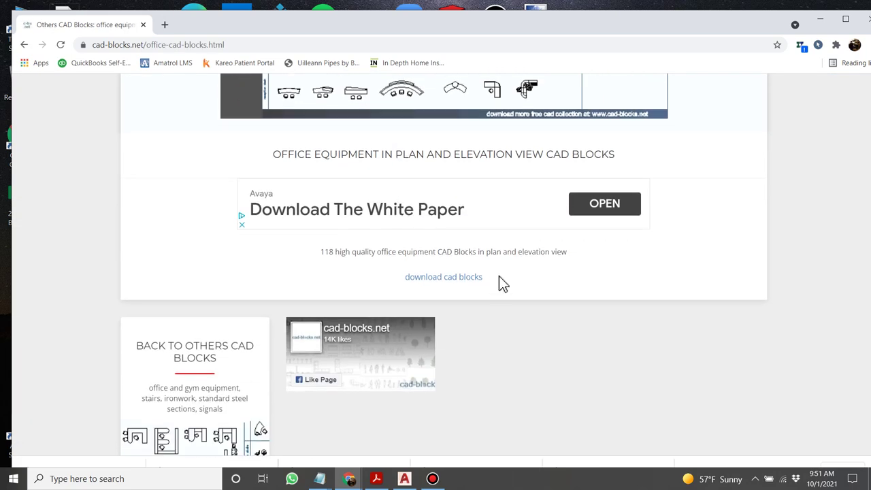
left_click(460, 280)
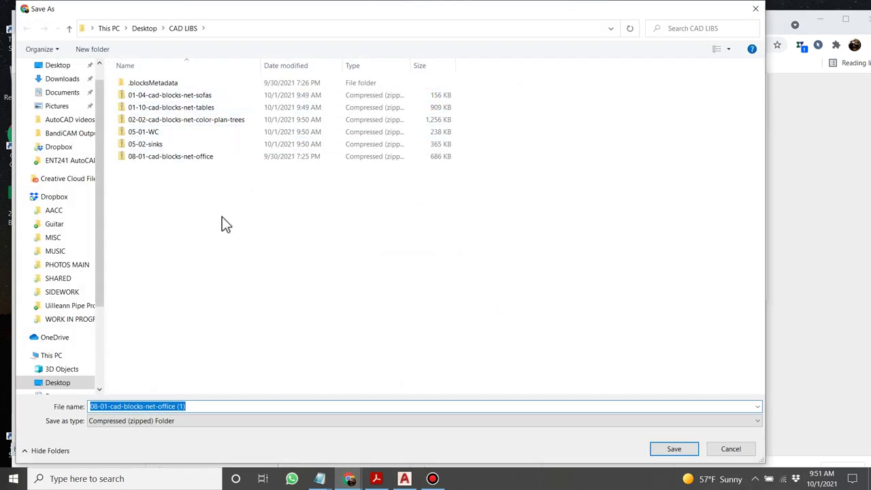
left_click(741, 454)
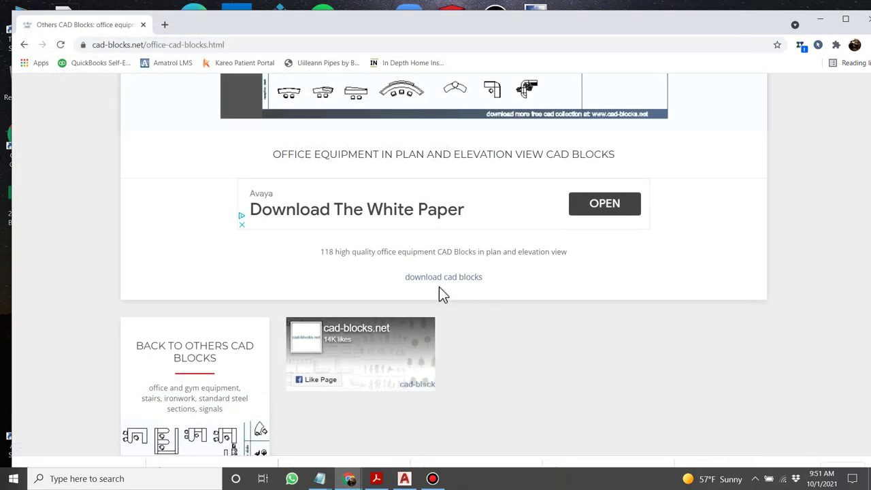
scroll(439, 288, "down", 2)
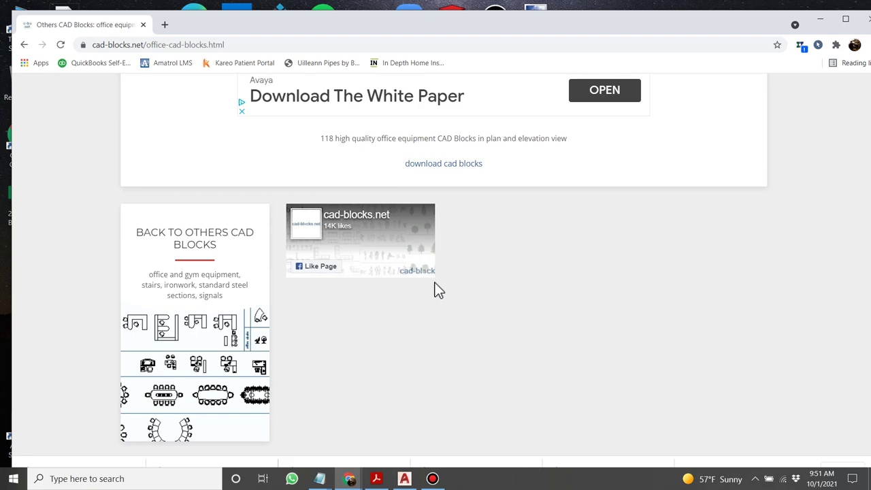
Minimise the browser and open the CAD LIBS folder on the desktop.
left_click(821, 23)
double_click(228, 434)
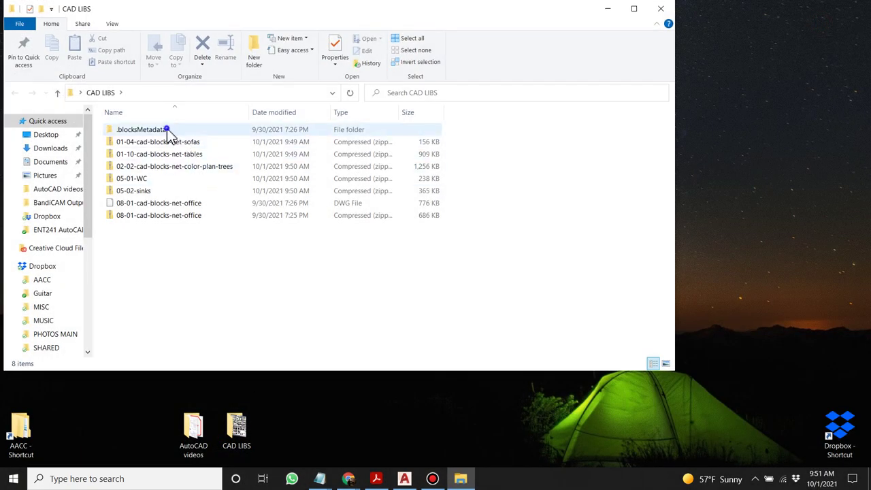
right_click(167, 130)
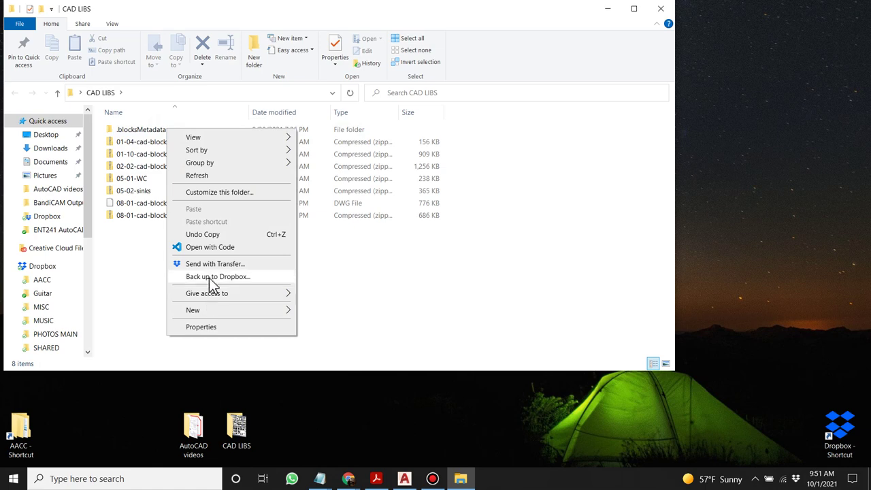
key("Escape")
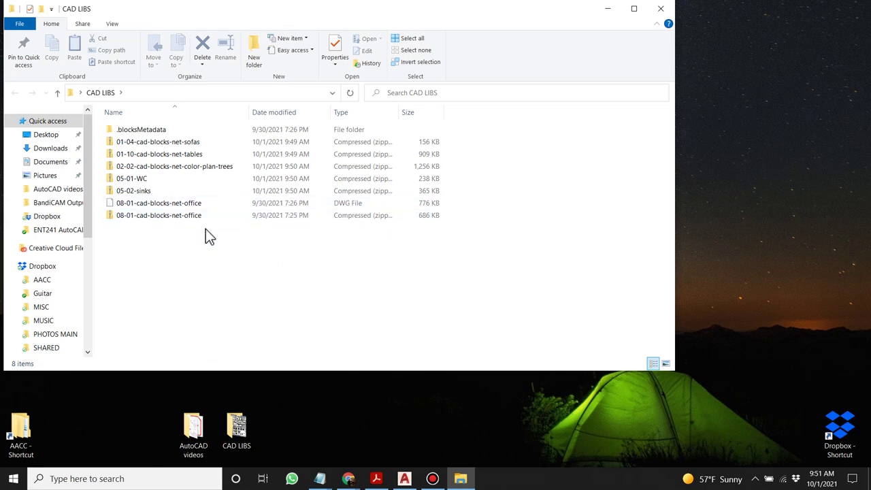
Extract the 01-04-cad-blocks-net-sofas zip directly into the CAD LIBS folder.
double_click(190, 144)
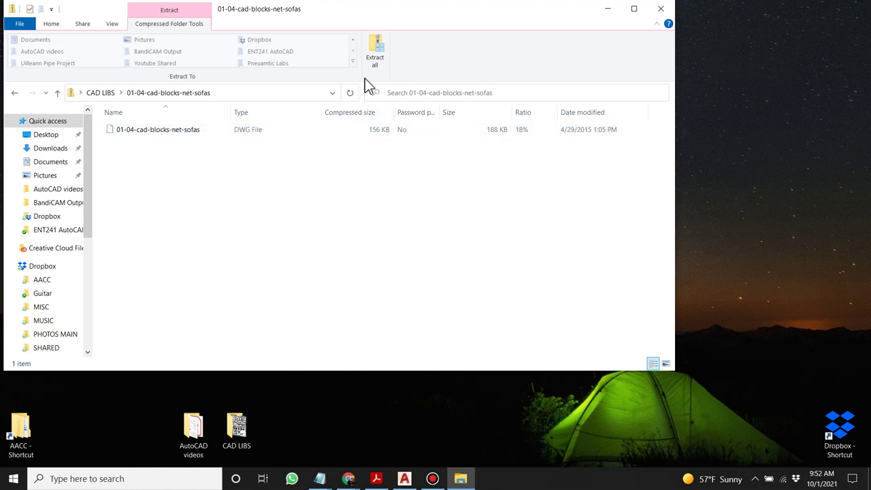
left_click(375, 54)
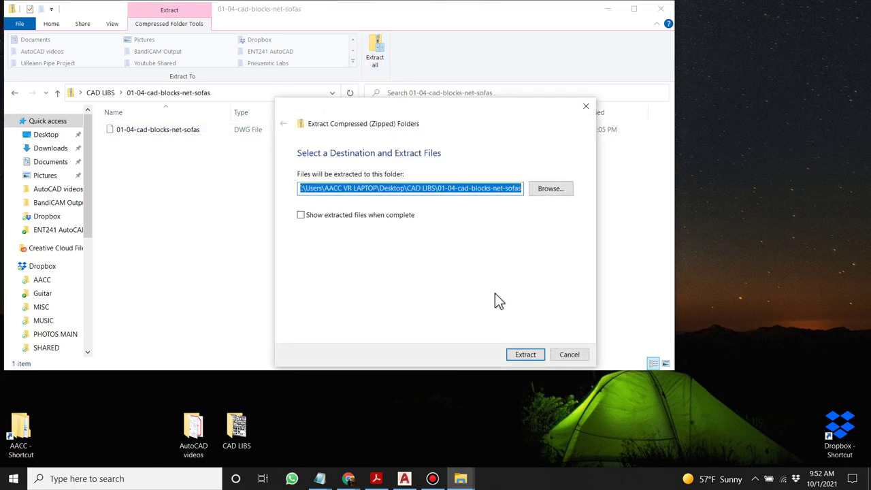
left_click(550, 188)
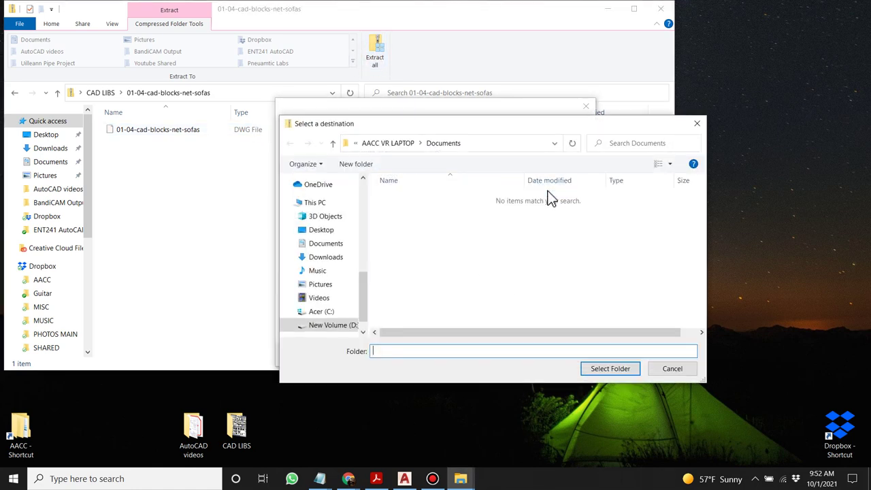
scroll(324, 228, "up", 5)
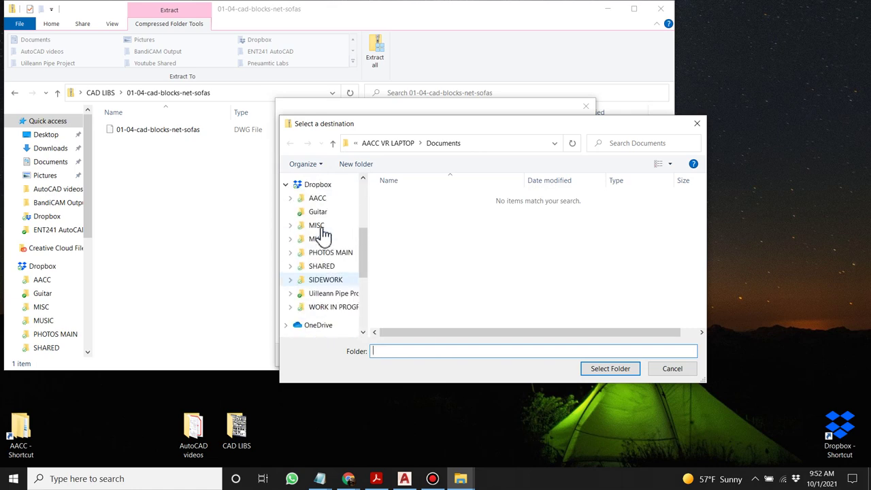
scroll(326, 248, "up", 2)
scroll(326, 248, "down", 6)
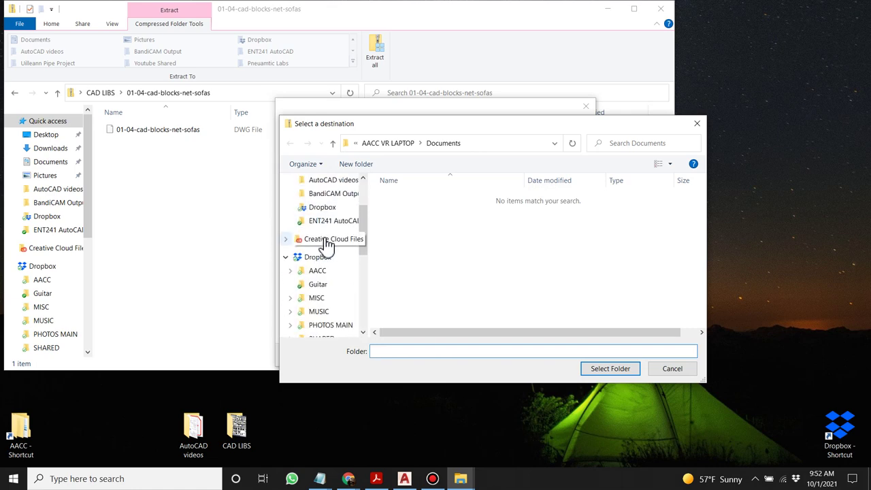
scroll(331, 248, "up", 6)
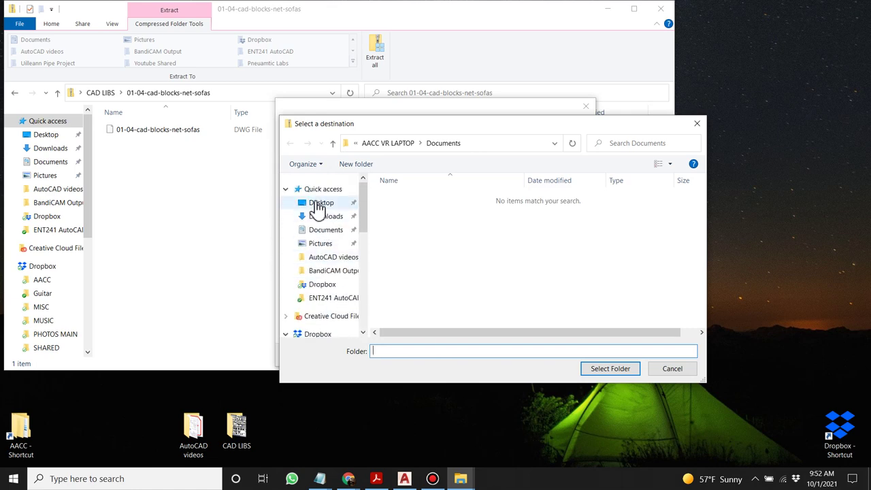
left_click(320, 203)
scroll(488, 253, "down", 3)
scroll(488, 252, "up", 3)
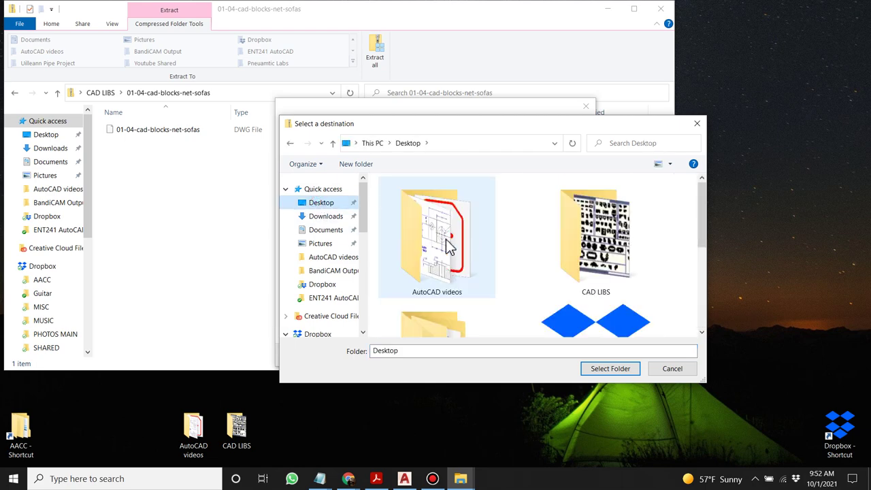
scroll(493, 240, "down", 2)
double_click(603, 180)
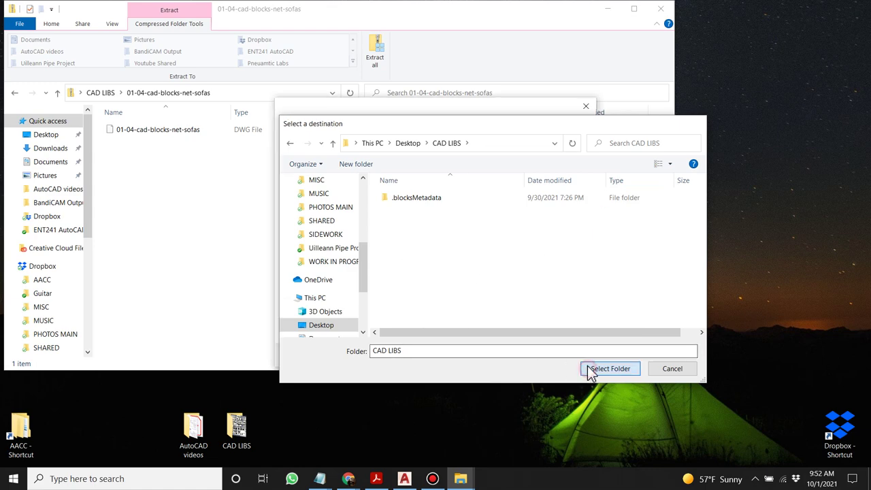
left_click(610, 369)
left_click(525, 355)
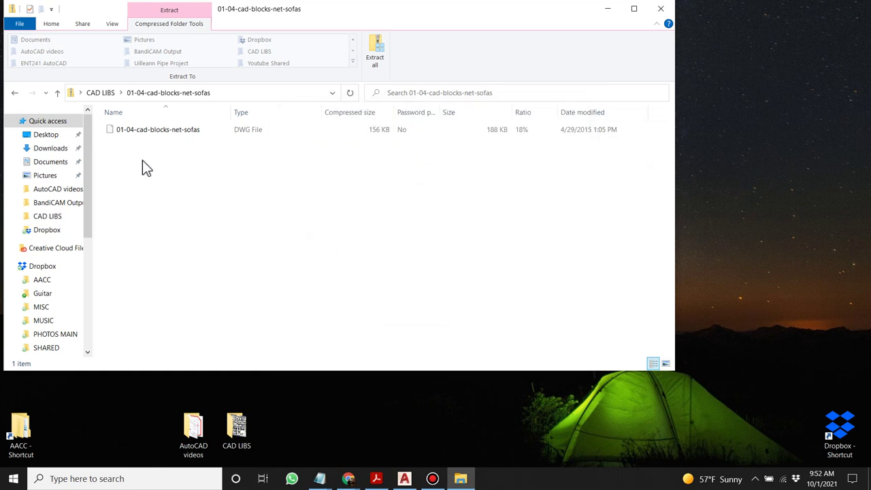
Check the extracted sofas drawing and delete the 01-04-cad-blocks-net-sofas zip archive.
left_click(14, 95)
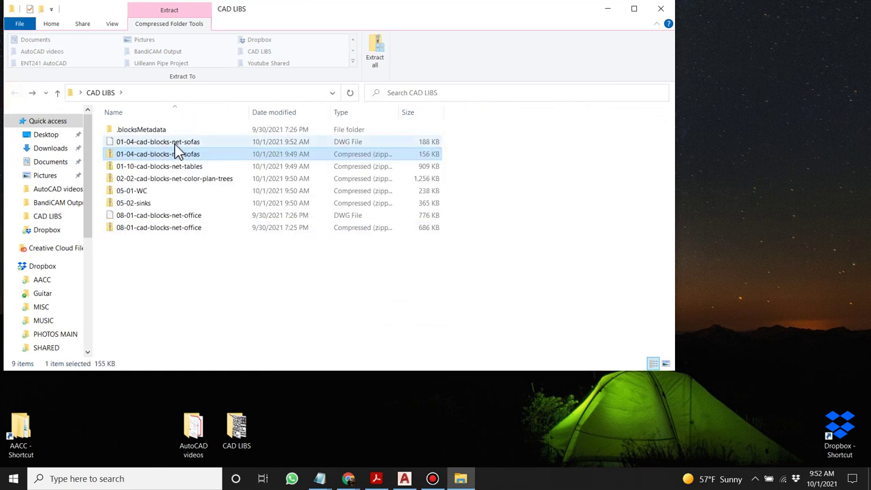
double_click(174, 143)
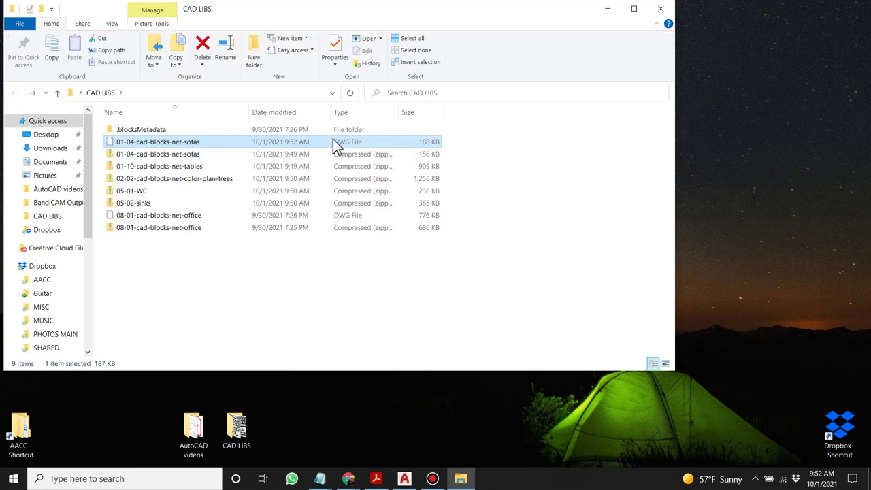
left_click(212, 153)
right_click(212, 153)
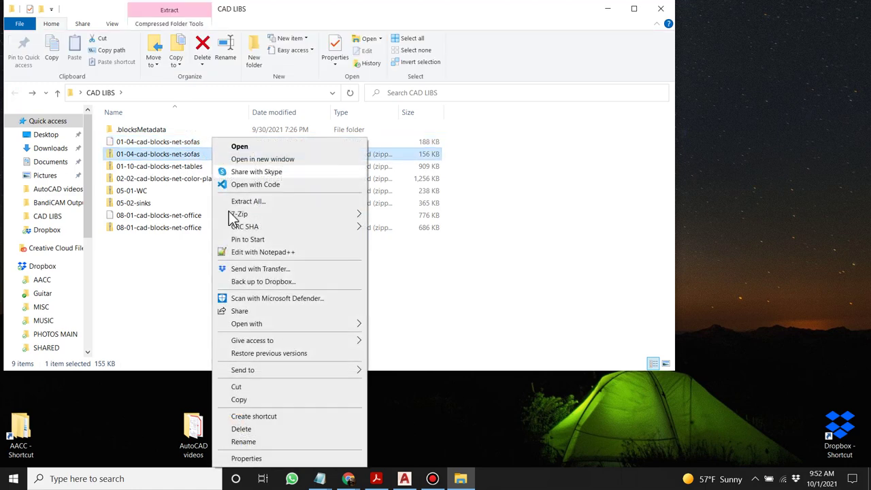
left_click(238, 428)
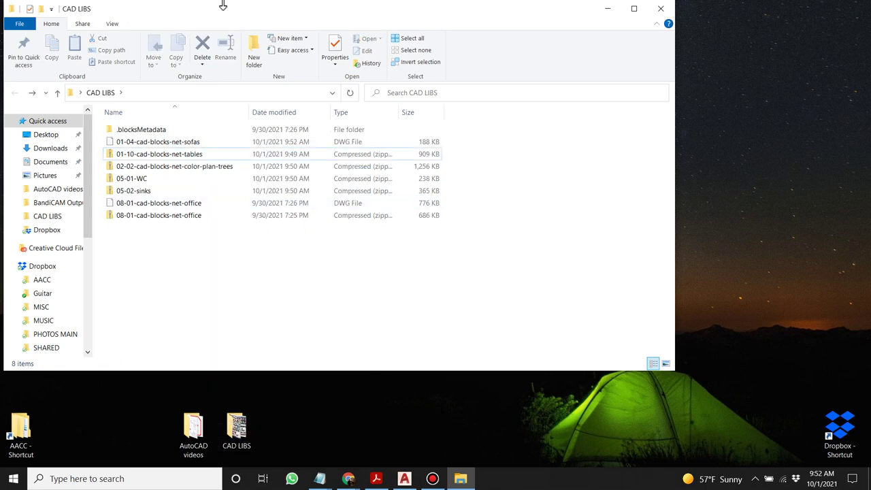
double_click(144, 156)
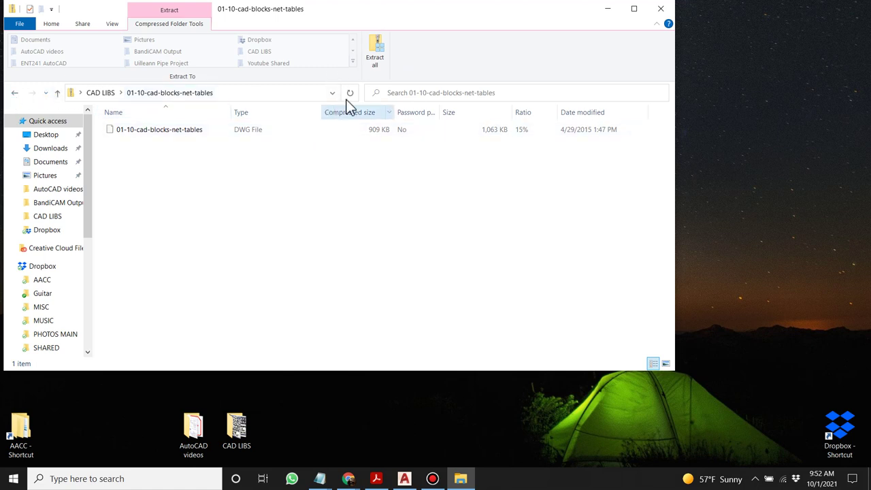
Extract the 01-10-cad-blocks-net-tables zip to its suggested folder and open that folder.
left_click(377, 54)
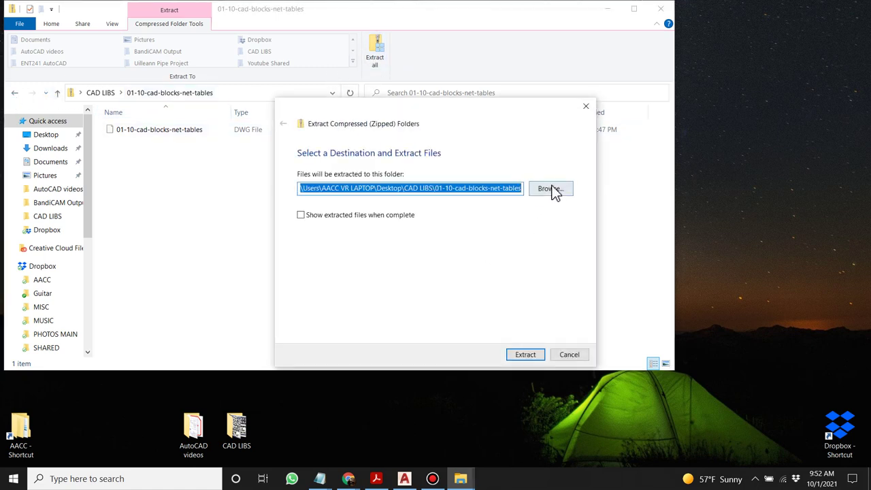
left_click(525, 354)
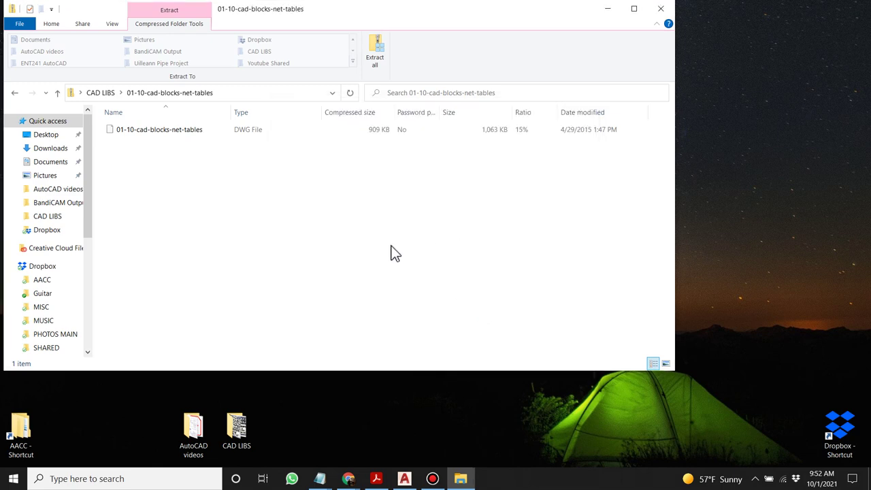
left_click(15, 95)
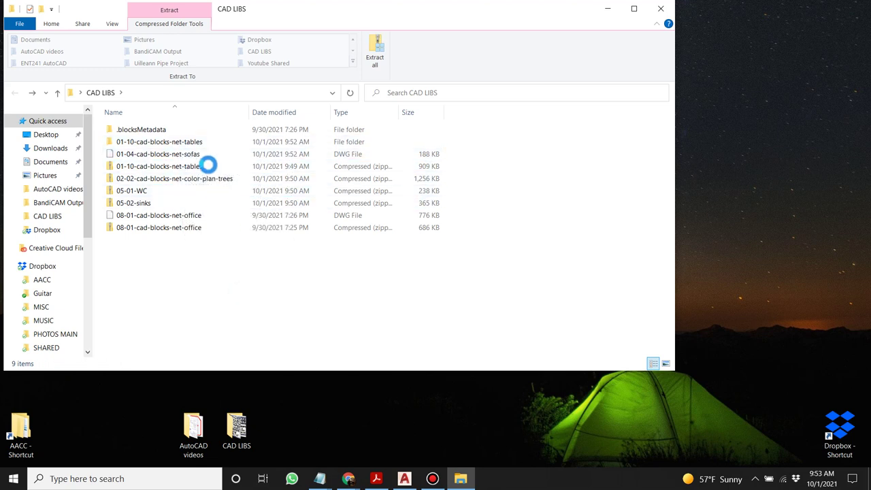
left_click(201, 153)
left_click(190, 141)
double_click(190, 141)
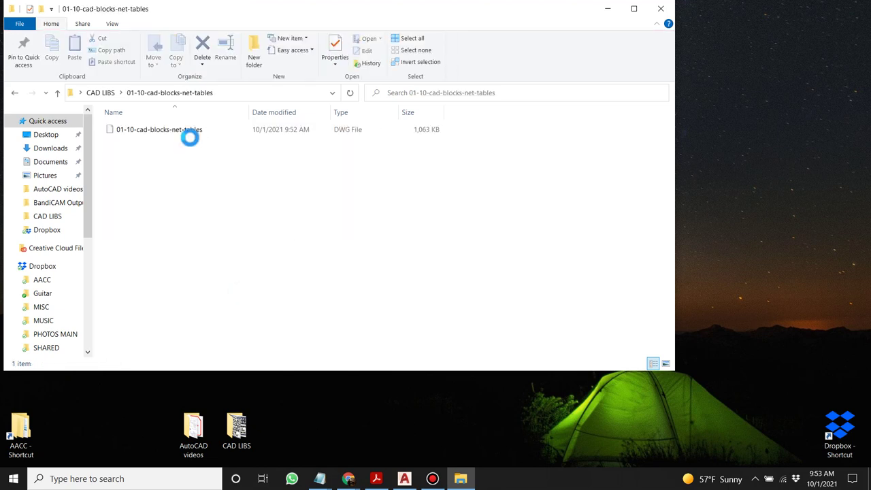
Paste the tables DWG into CAD LIBS and delete the extracted tables folder.
left_click(126, 131)
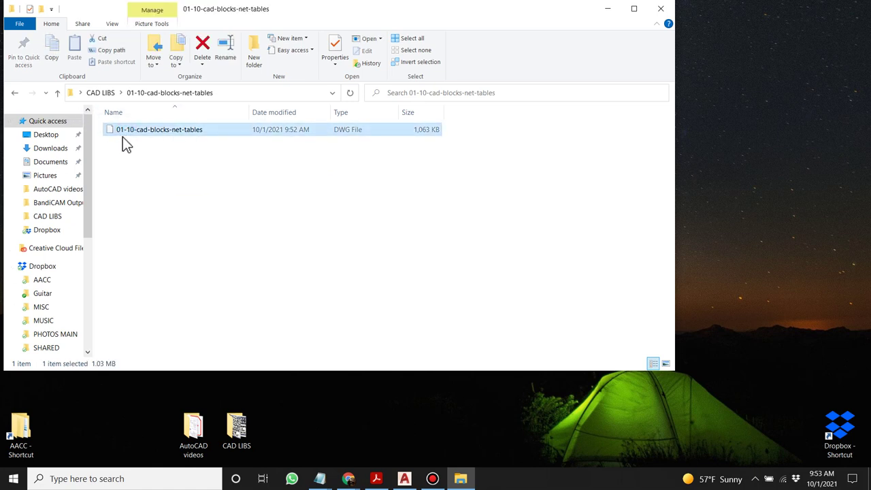
left_click(15, 92)
left_click(164, 273)
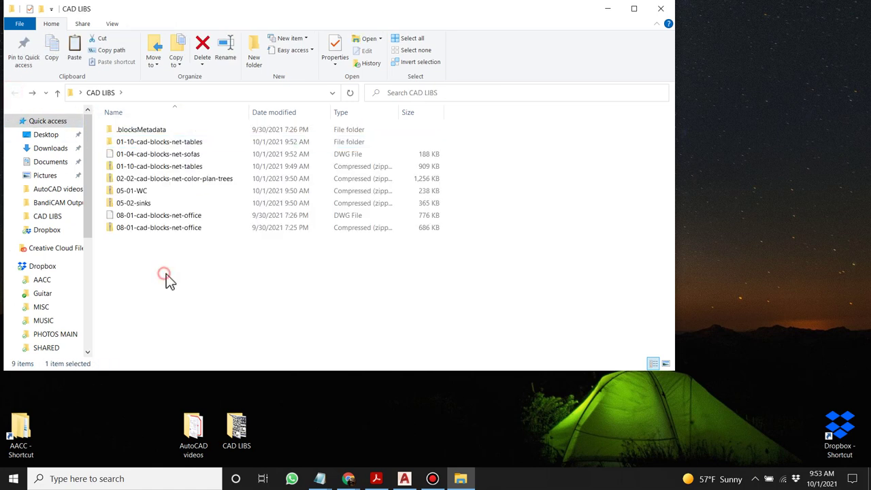
key("ctrl+v")
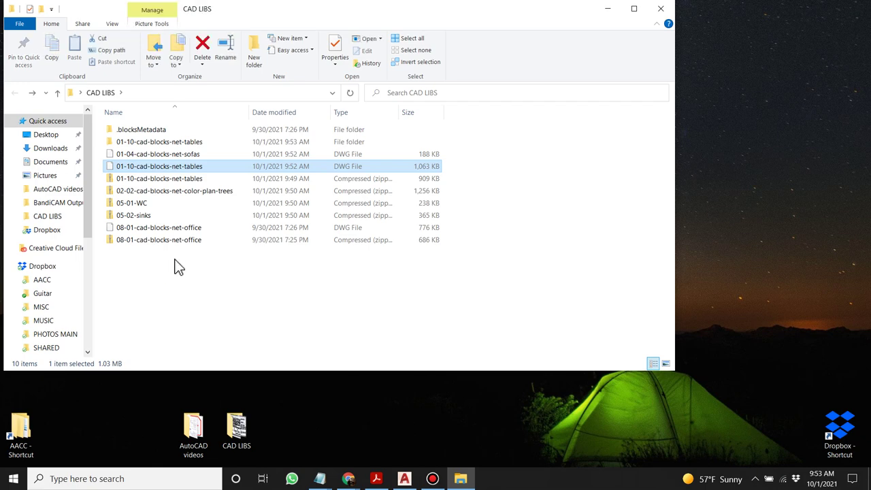
right_click(195, 142)
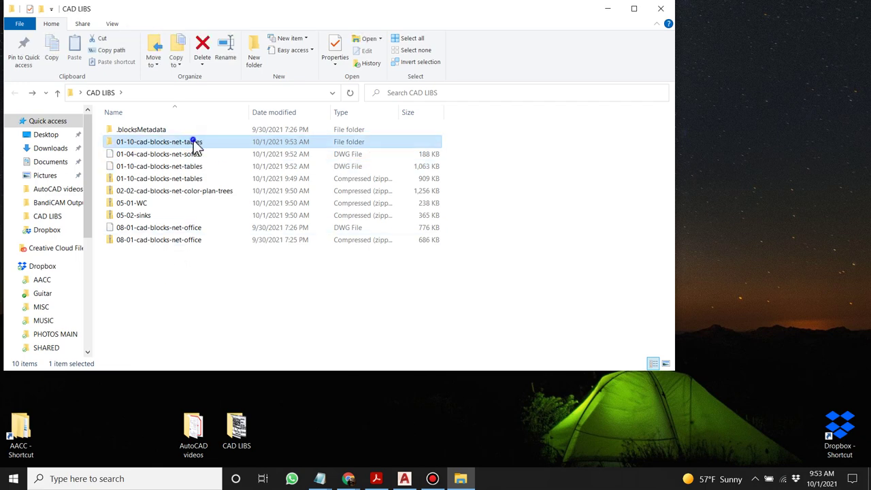
left_click(252, 429)
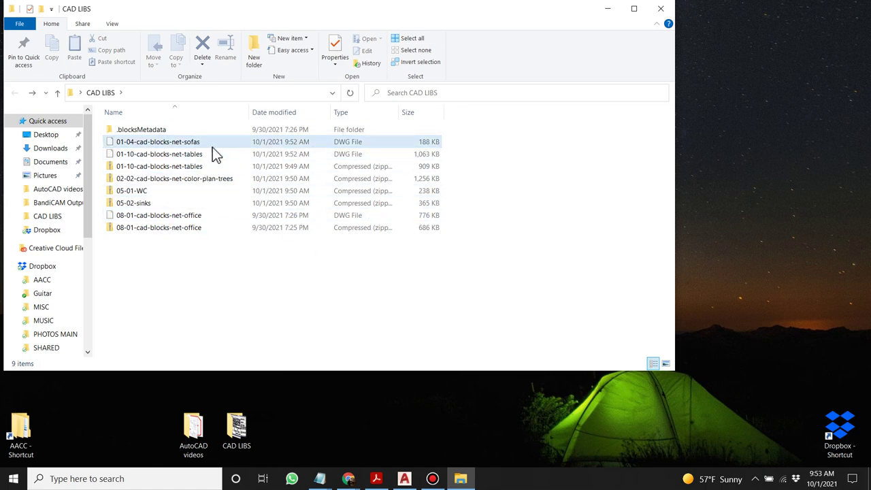
Move the tables DWG from its zip into CAD LIBS, replacing the existing copy, then delete the zip.
double_click(162, 170)
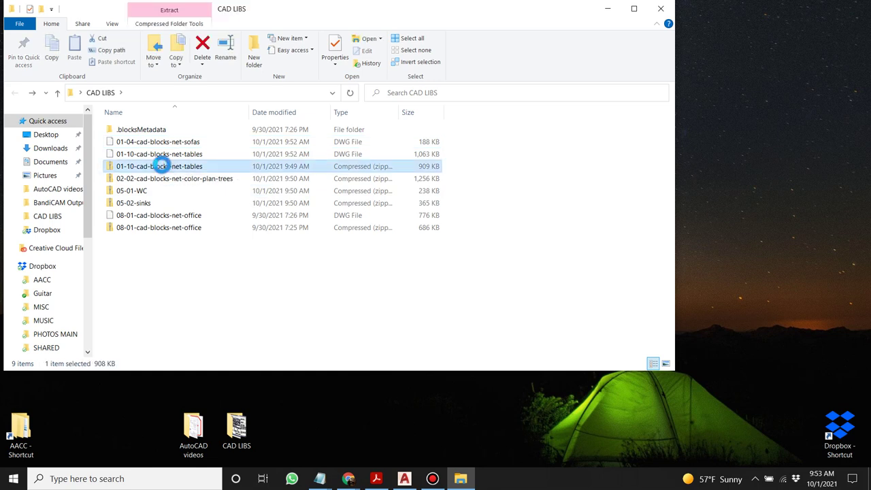
left_click(166, 131)
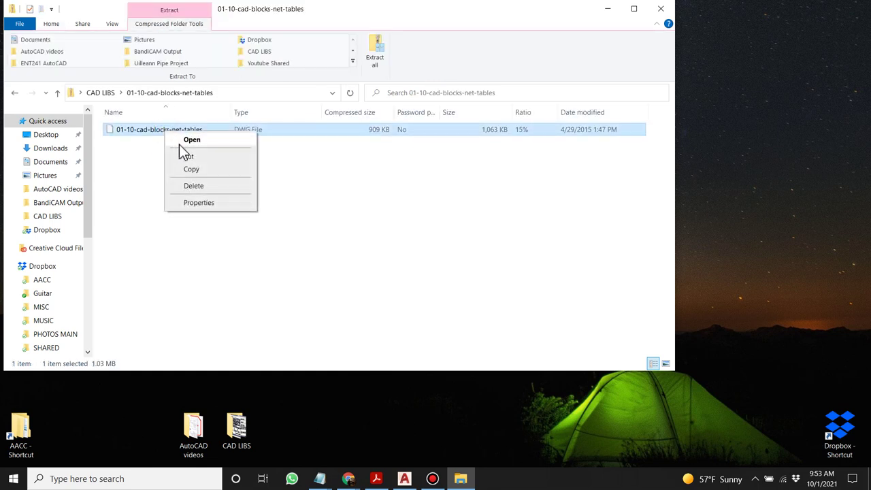
left_click(190, 157)
left_click(15, 93)
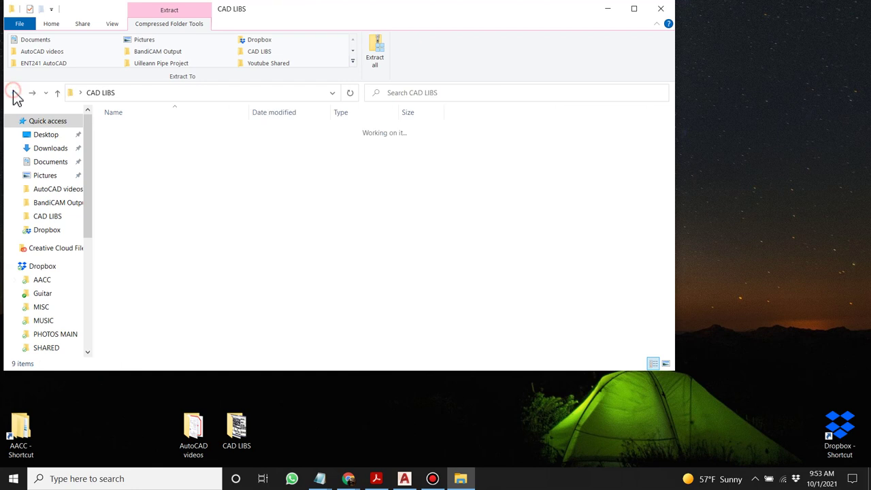
right_click(172, 282)
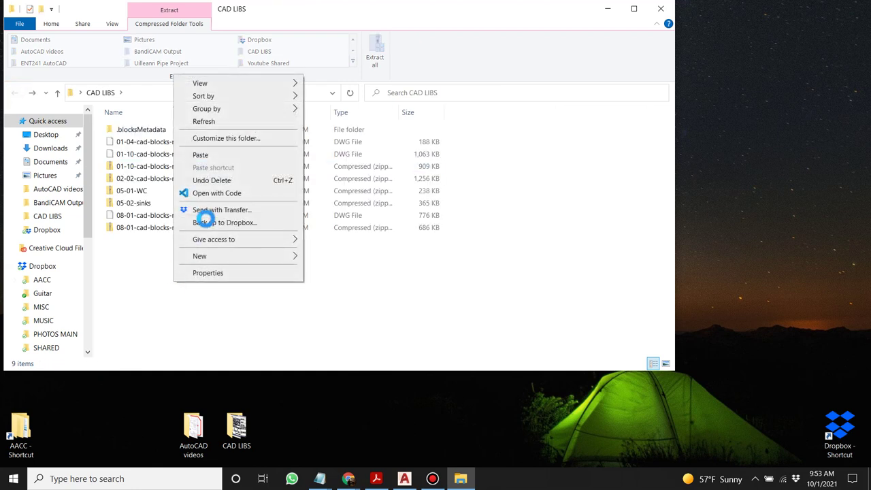
left_click(221, 155)
left_click(377, 194)
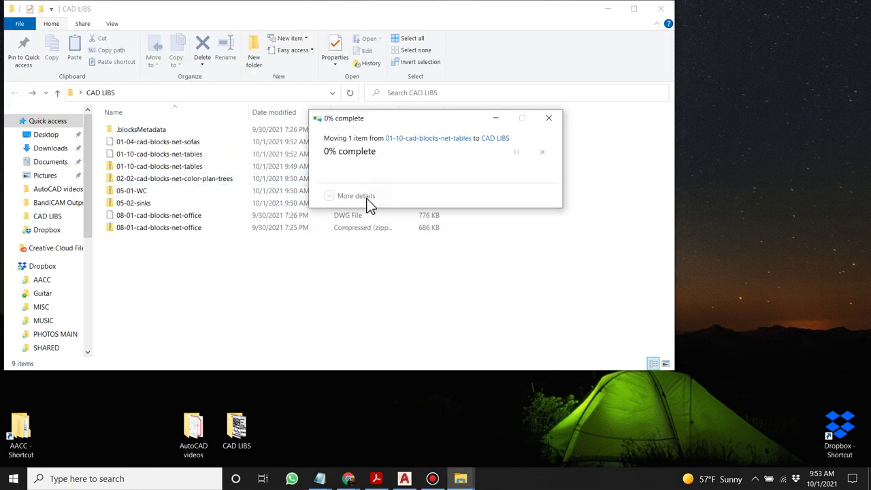
double_click(165, 168)
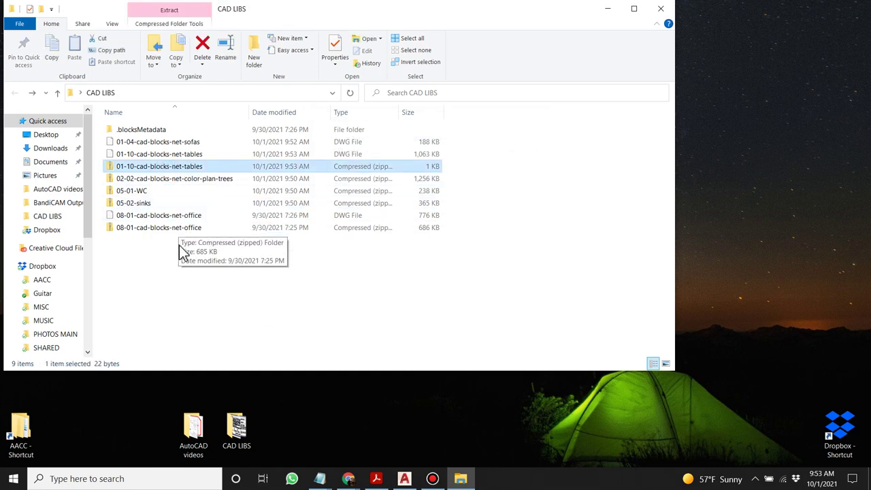
key("Delete")
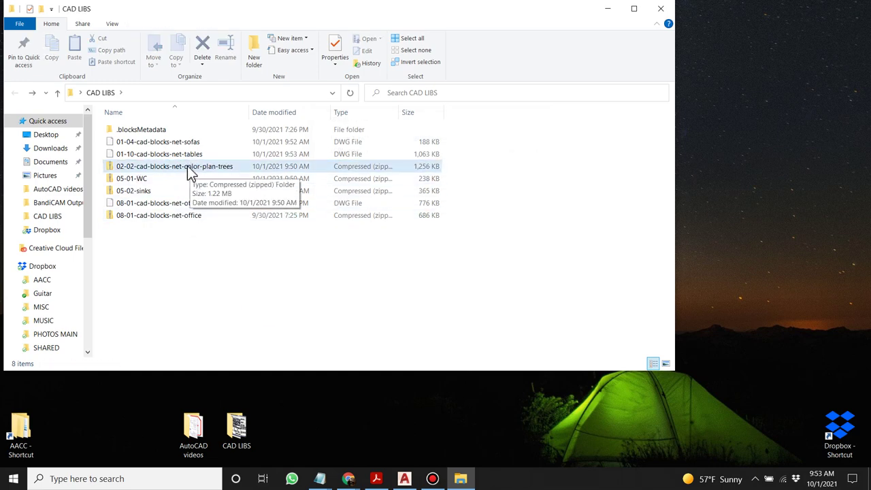
Copy the 02-02 color-plan-trees DWG into CAD LIBS and delete its zip.
left_click(186, 166)
left_click(188, 133)
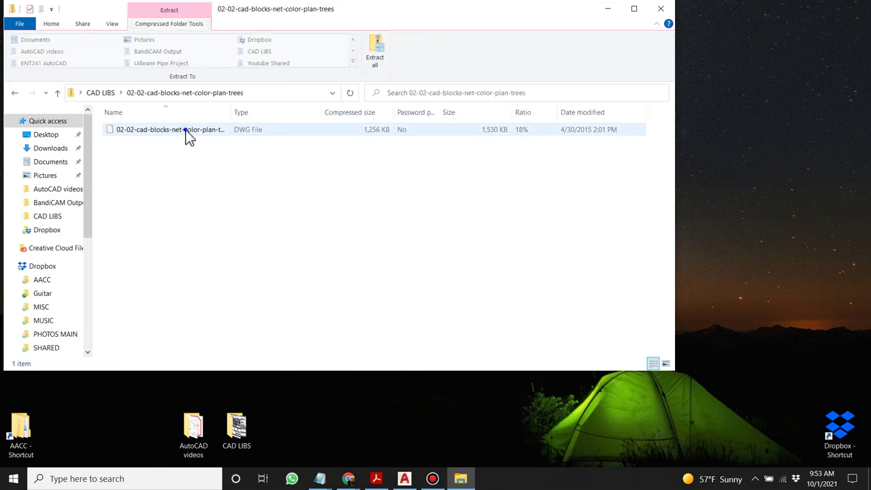
right_click(189, 132)
left_click(207, 165)
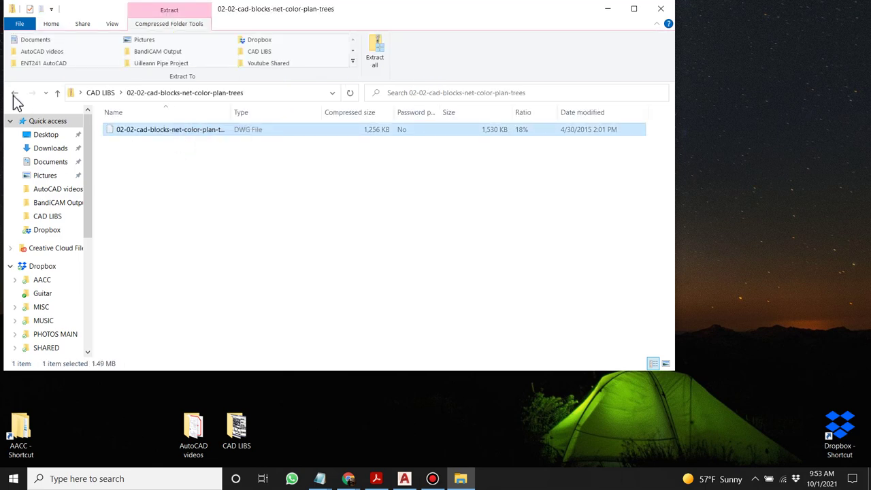
left_click(14, 93)
right_click(151, 247)
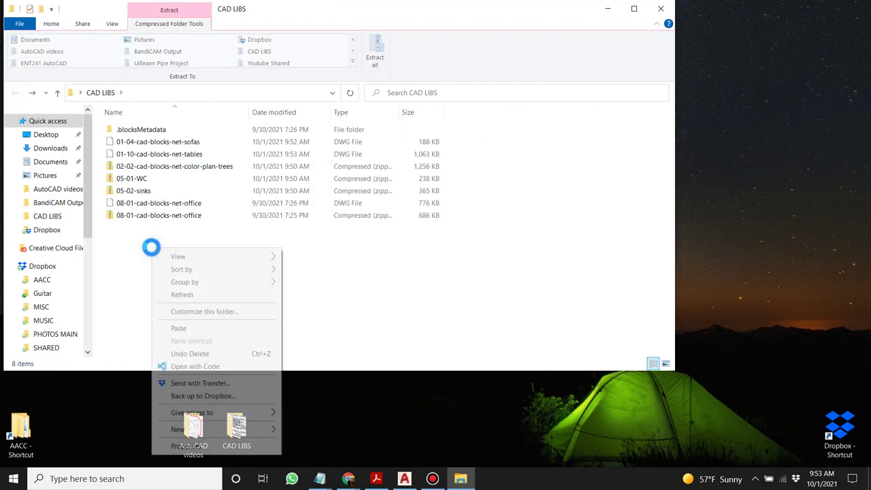
left_click(191, 328)
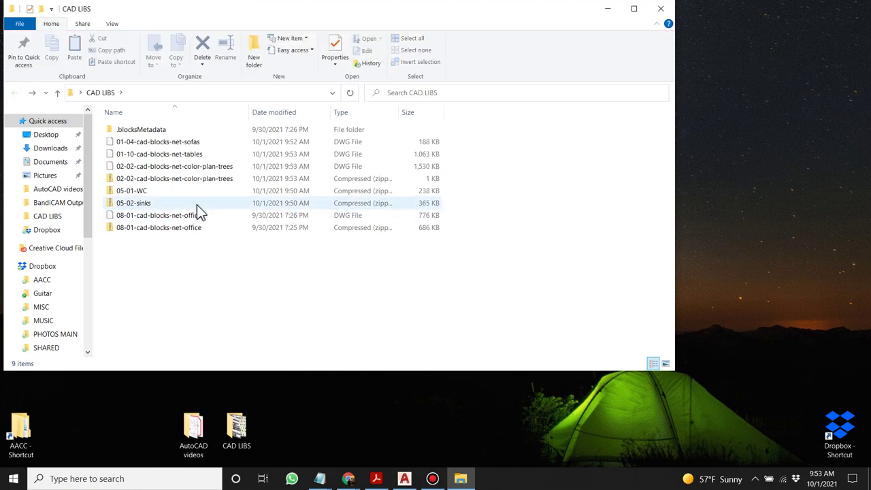
left_click(204, 179)
key("Delete")
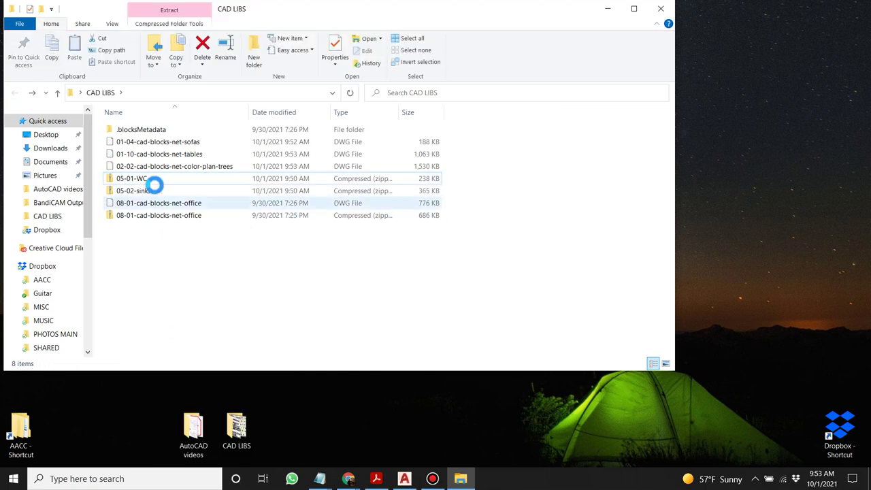
Move the 05-01-WC DWG out of its zip into CAD LIBS and delete the zip.
double_click(151, 179)
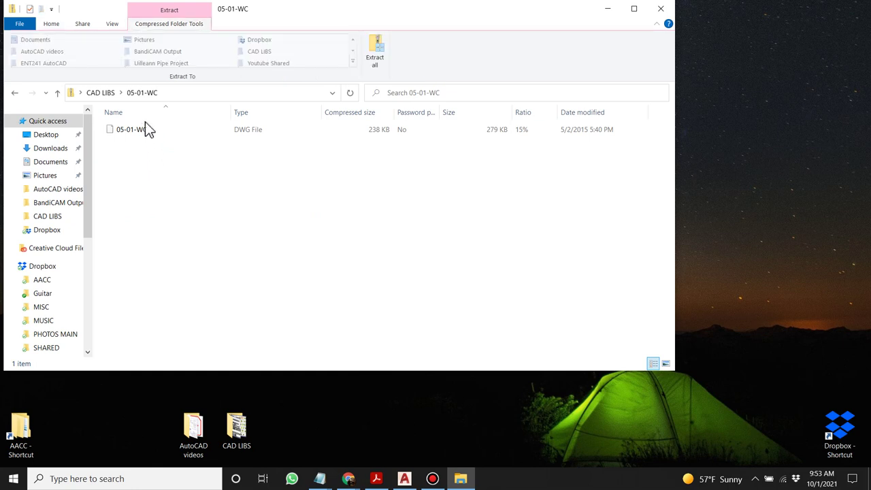
left_click(143, 131)
right_click(144, 134)
left_click(184, 155)
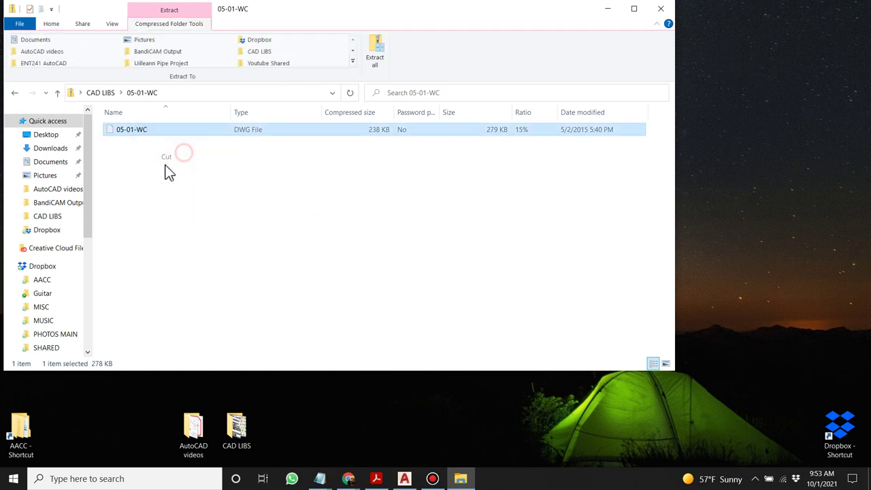
left_click(15, 93)
right_click(140, 249)
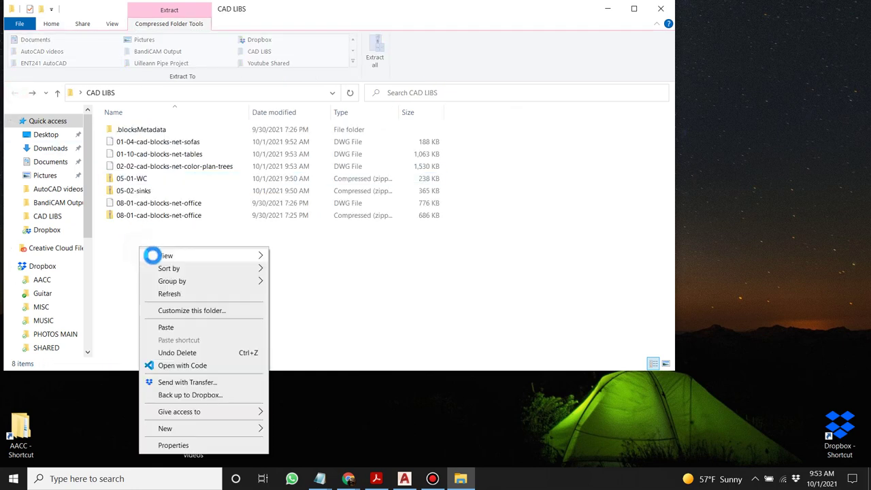
left_click(167, 327)
left_click(140, 193)
key("Delete")
Move the 05-02-sinks DWG out of its zip into CAD LIBS and delete the zip.
left_click(134, 191)
left_click(152, 192)
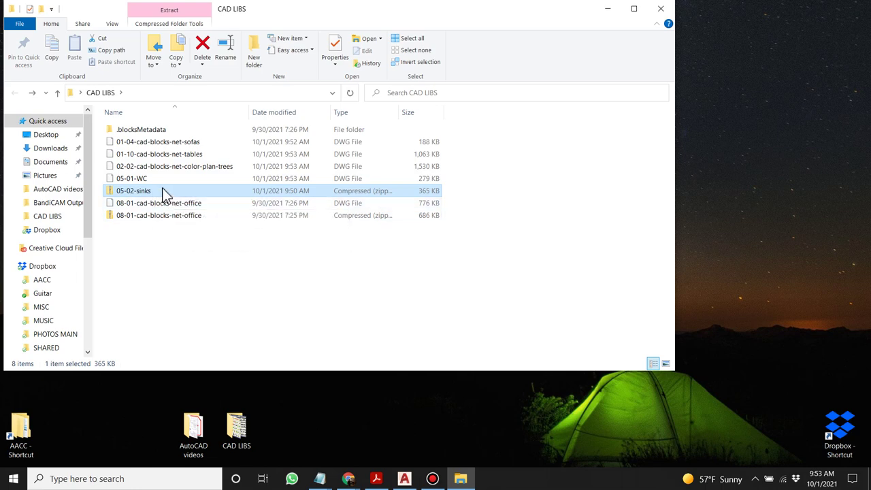
double_click(163, 194)
left_click(130, 133)
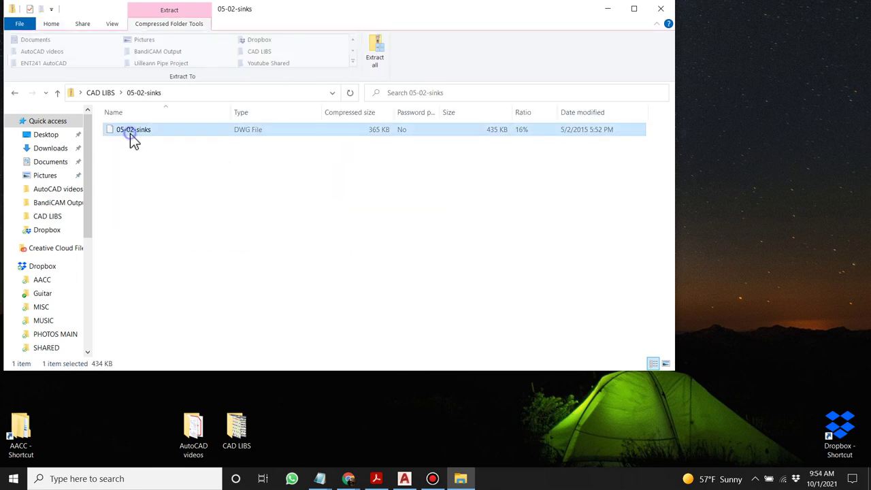
right_click(130, 133)
left_click(163, 159)
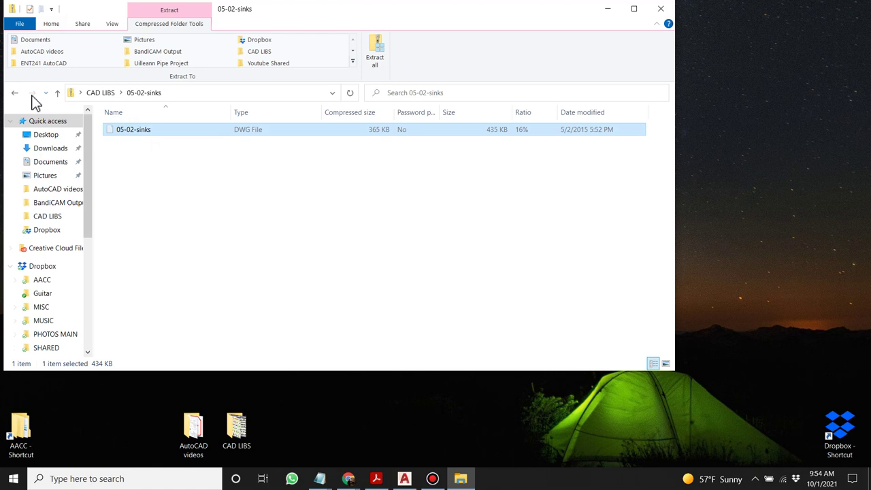
left_click(13, 93)
right_click(140, 261)
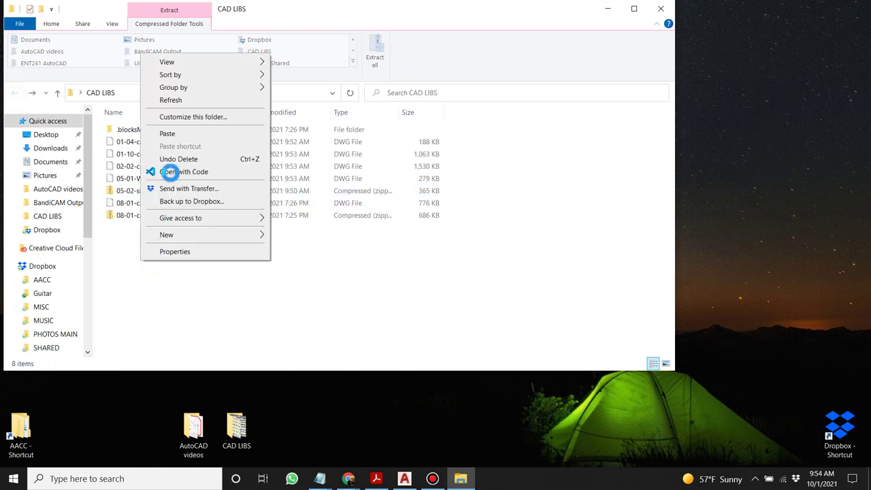
left_click(178, 134)
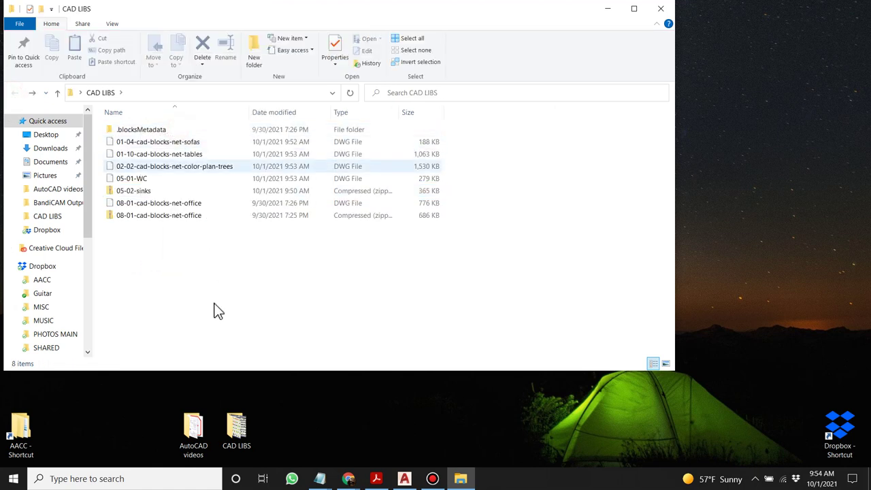
left_click(145, 202)
key("Delete")
Delete the 08-01 zip archive and close the CAD LIBS window.
left_click(167, 220)
key("Delete")
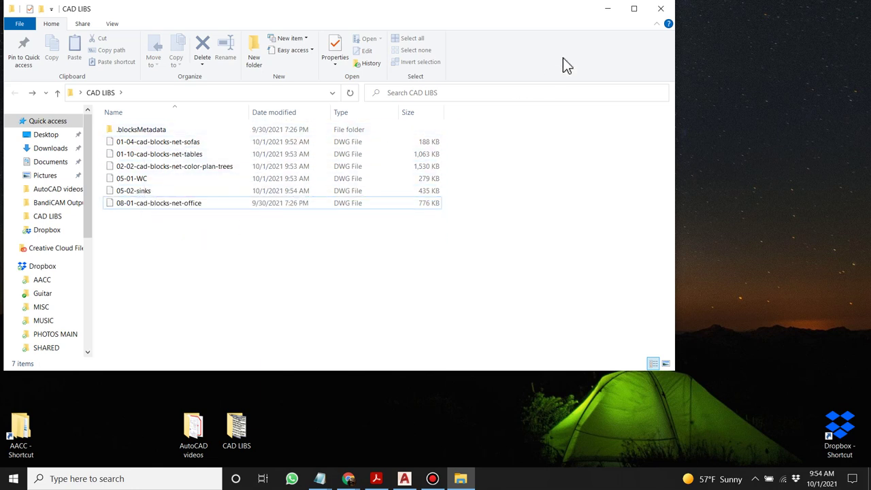
left_click(659, 9)
Return to the Office Floor Plan Rev 1 drawing, frame the plan, and open Layer Properties Manager.
left_click(412, 480)
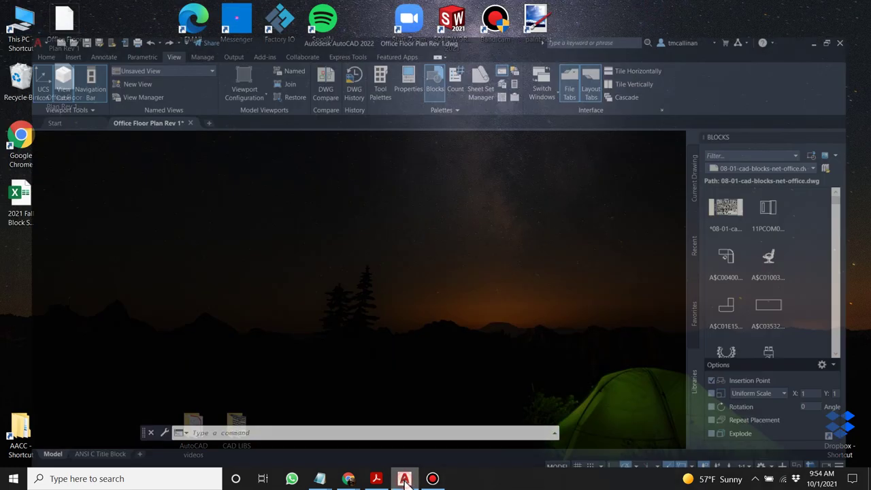
scroll(370, 356, "down", 3)
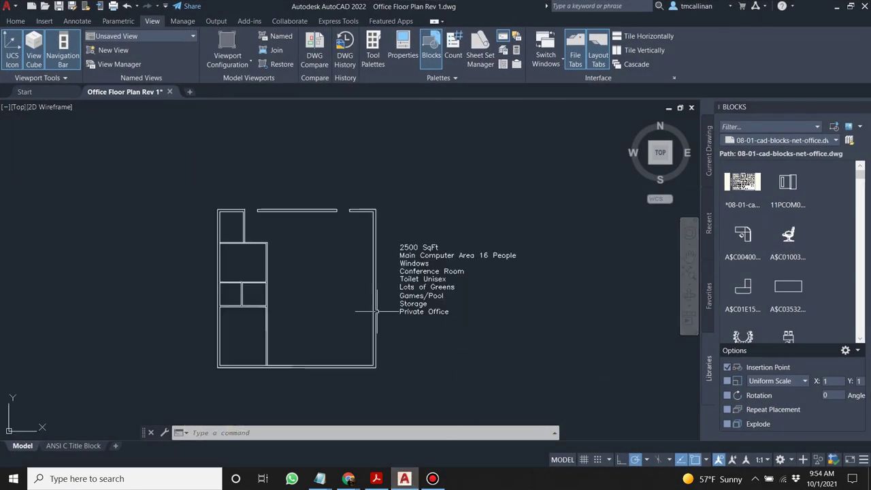
scroll(388, 230, "up", 2)
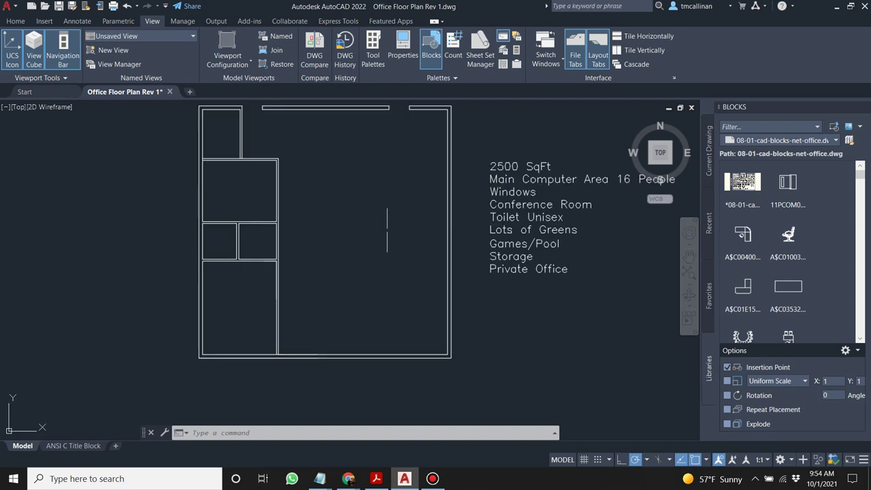
middle_click_drag(353, 195, 356, 215)
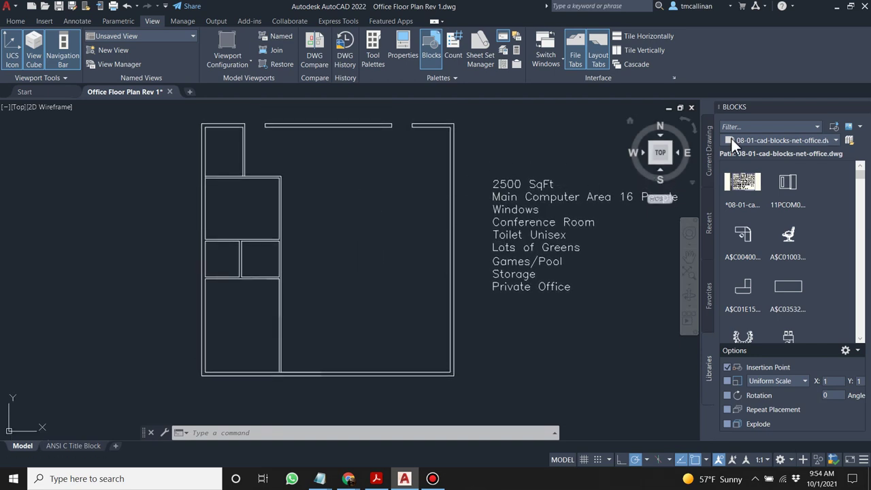
left_click(16, 22)
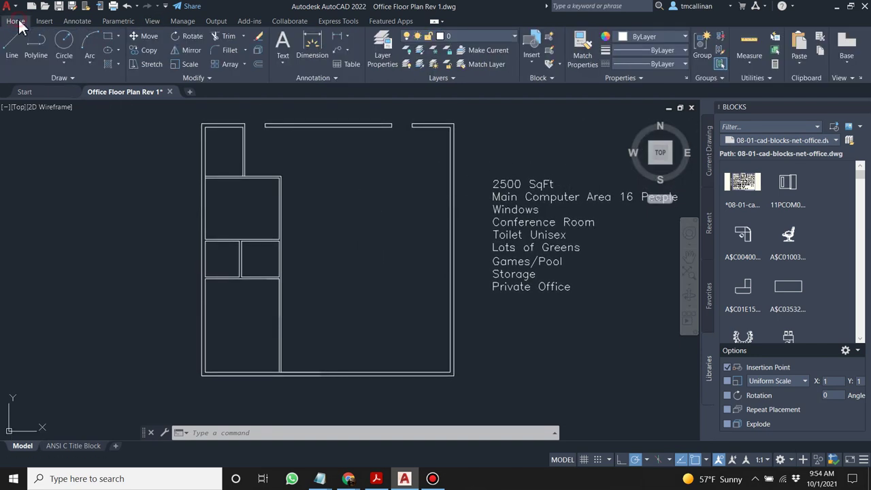
left_click(314, 52)
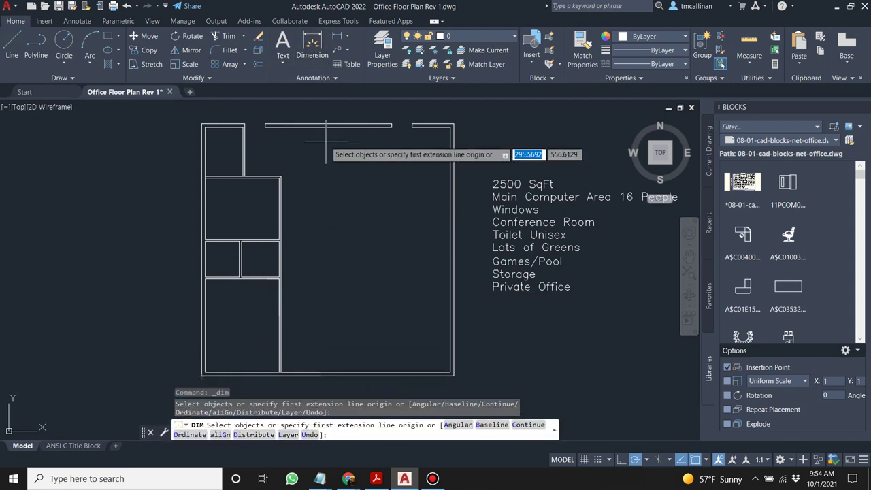
key("Escape")
left_click(375, 45)
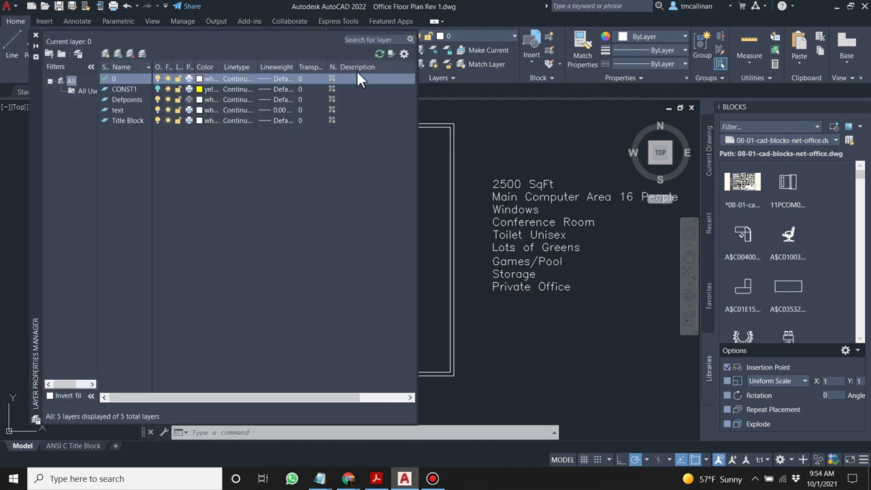
Add a layer named Dimen1 coloured blue and set it current from the Layers dropdown.
right_click(130, 150)
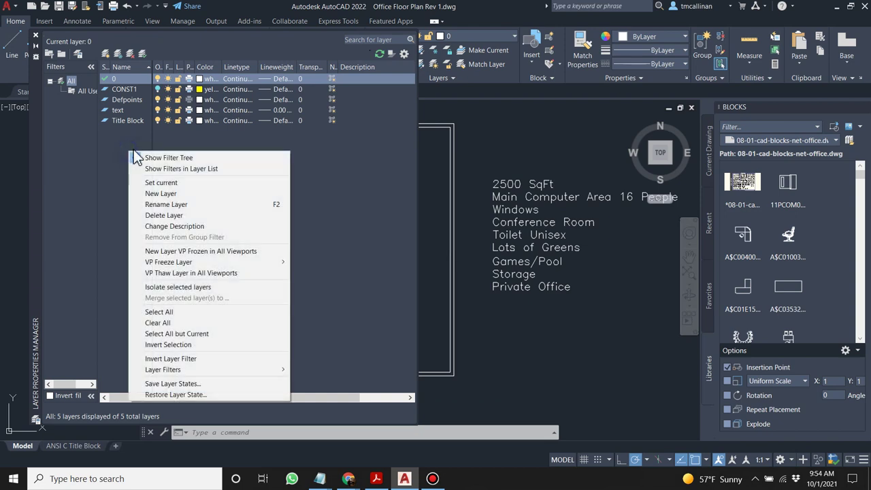
left_click(196, 193)
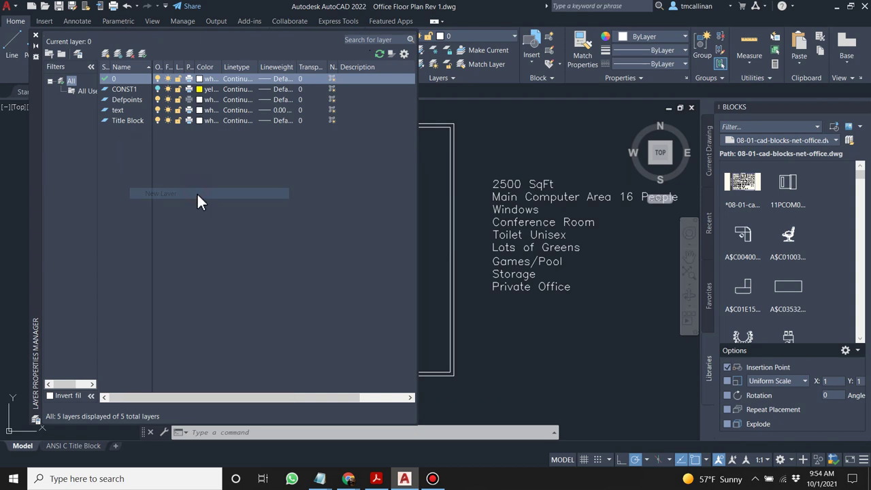
type("Dimen")
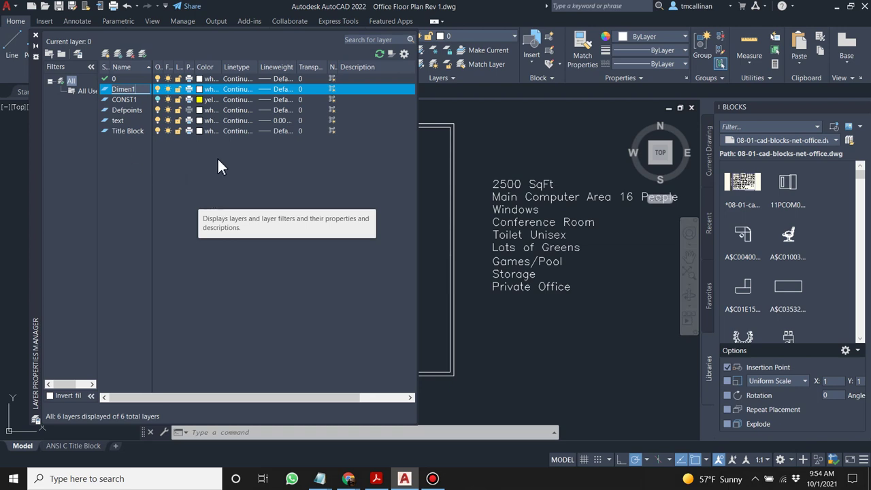
type("1")
left_click(203, 89)
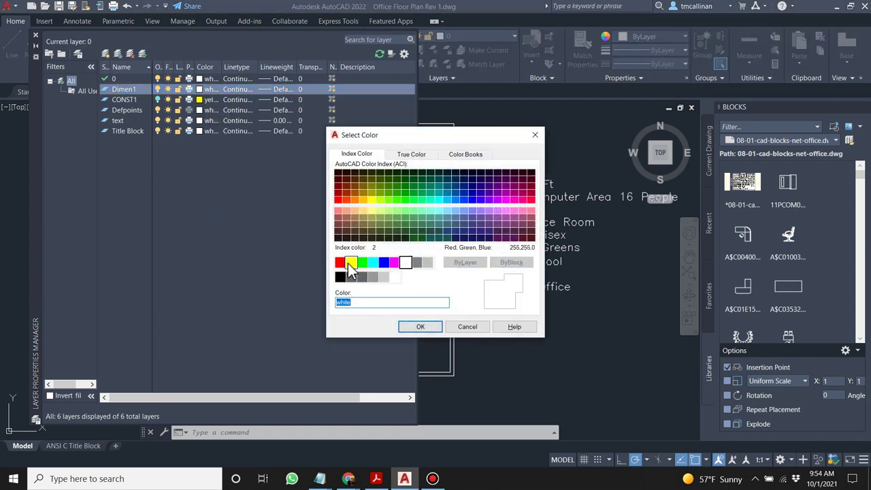
left_click(384, 263)
left_click(420, 327)
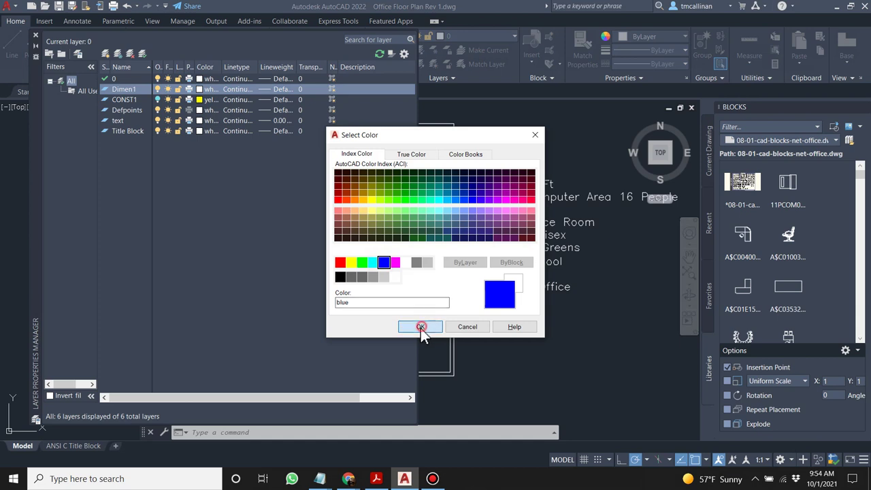
left_click(35, 34)
left_click(490, 34)
left_click(489, 89)
left_click(432, 479)
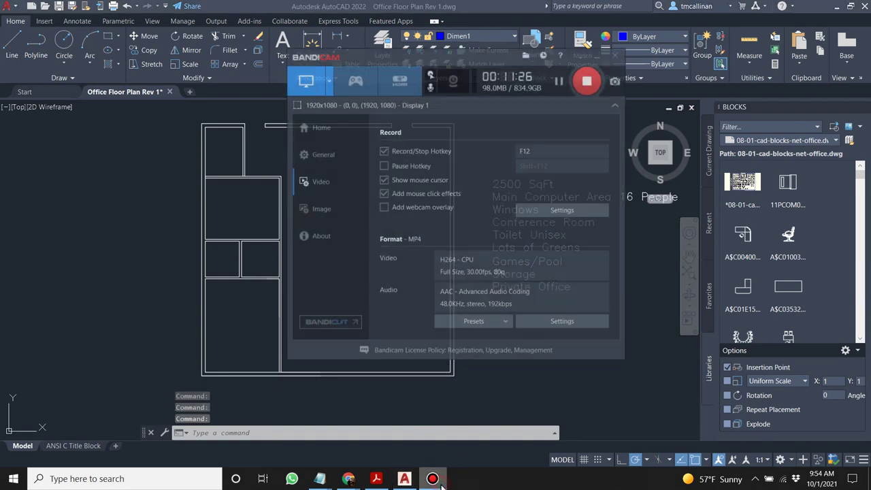
left_click(592, 62)
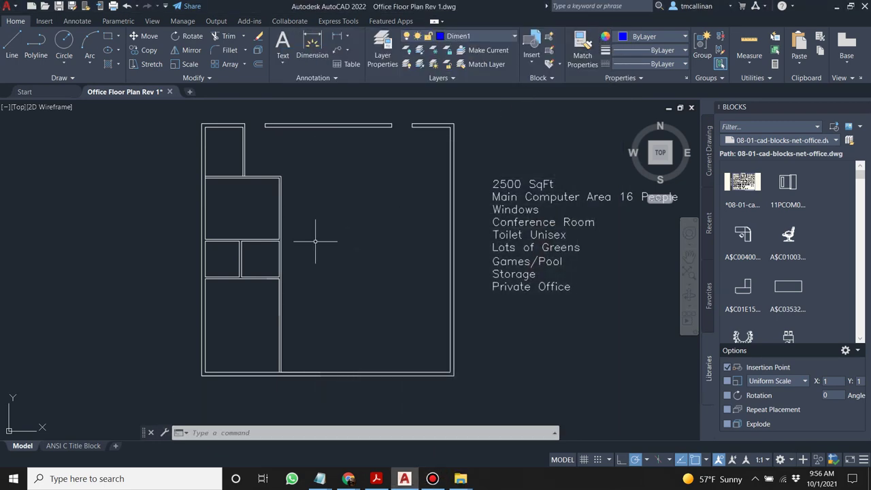
Dimension the west wall from lower-left to top-left corner (600.0000), placed left of the wall.
left_click(309, 45)
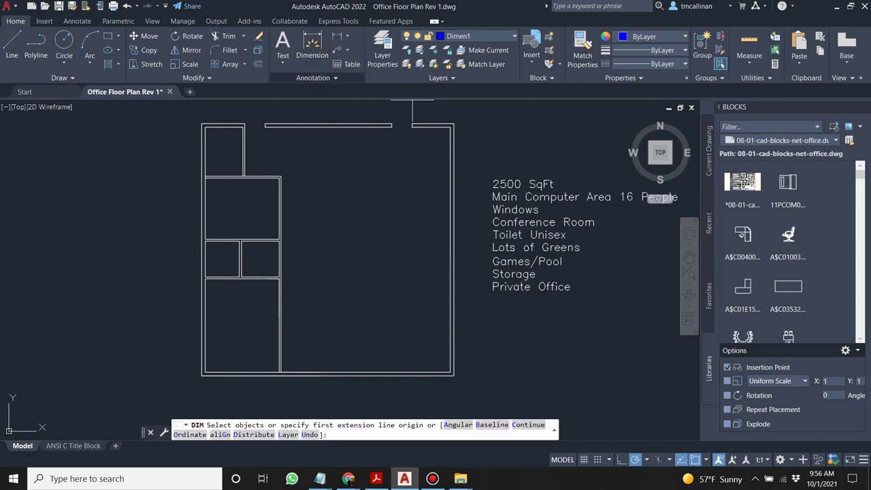
left_click(202, 376)
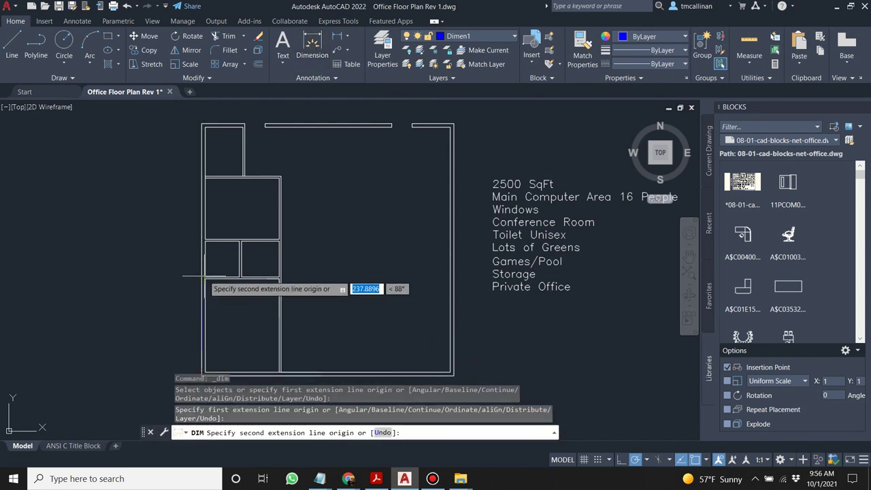
left_click(202, 123)
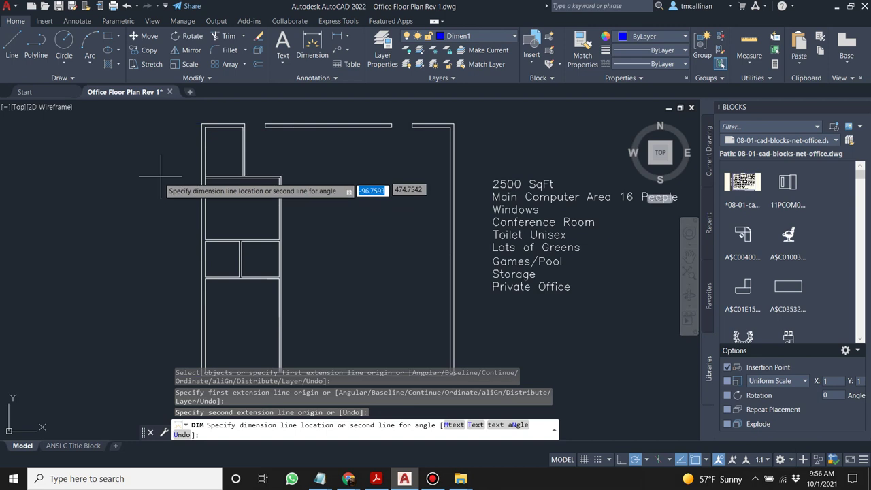
left_click(160, 198)
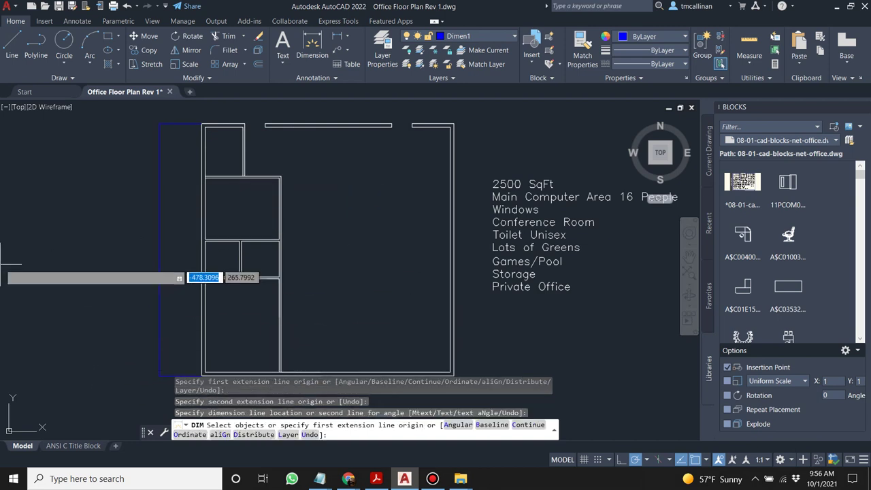
key("Return")
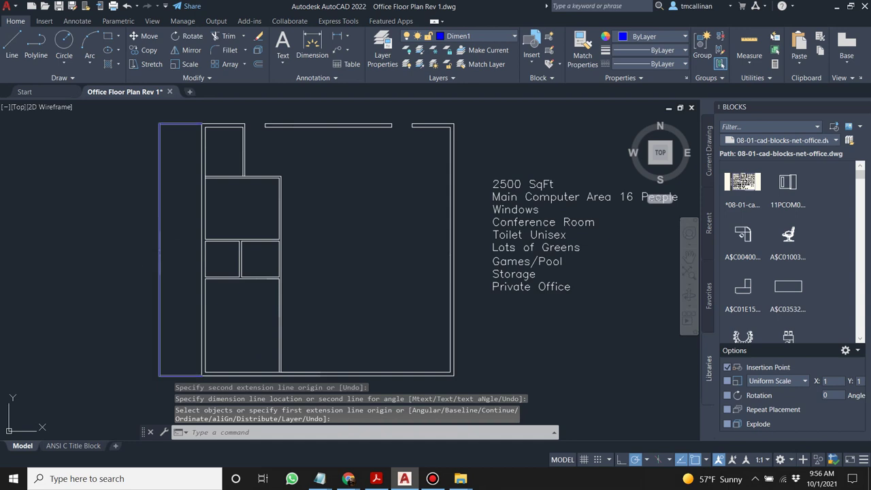
Bring the whole floor plan back into view and expand the Annotation panel.
scroll(143, 241, "up", 5)
scroll(151, 242, "up", 6)
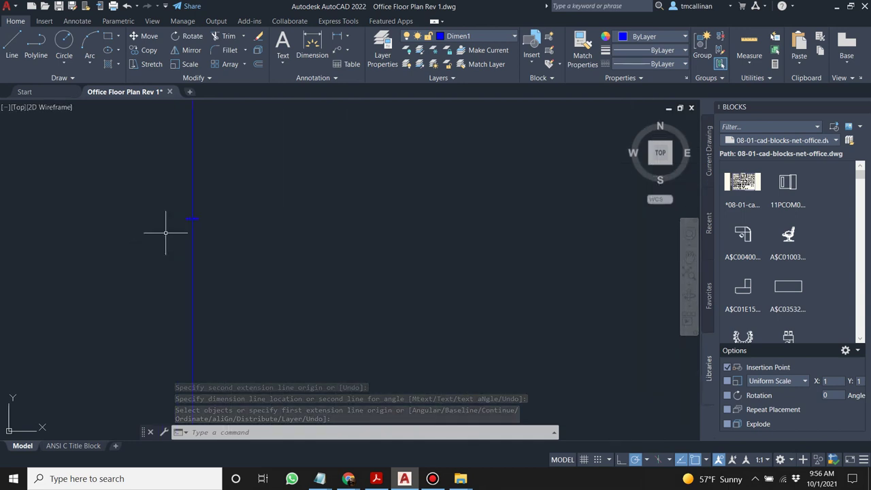
scroll(202, 228, "down", 6)
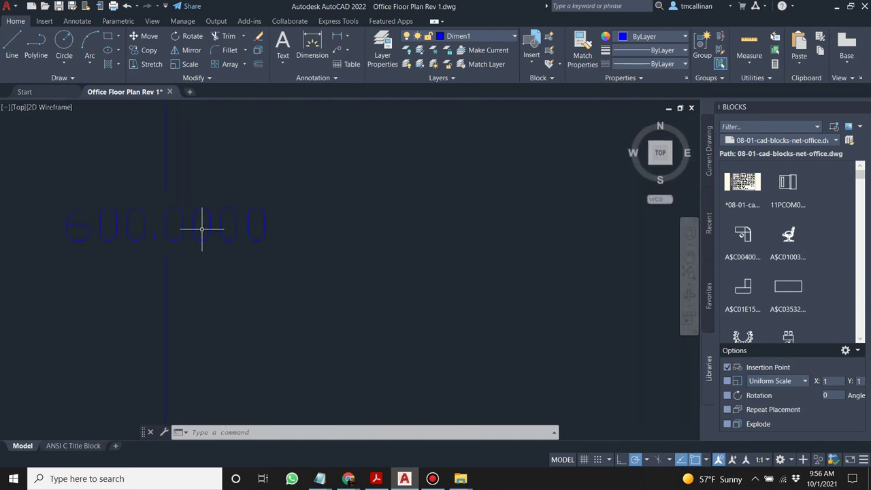
scroll(208, 227, "down", 5)
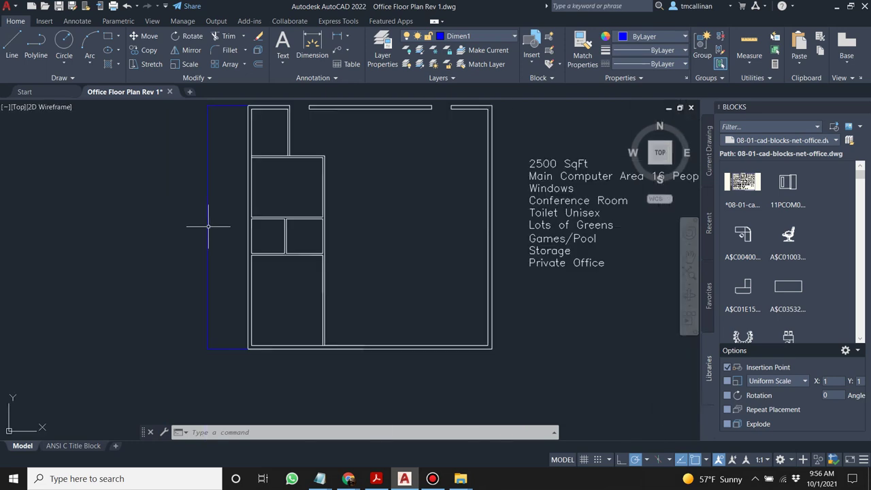
scroll(208, 226, "up", 3)
middle_click_drag(218, 215, 222, 240)
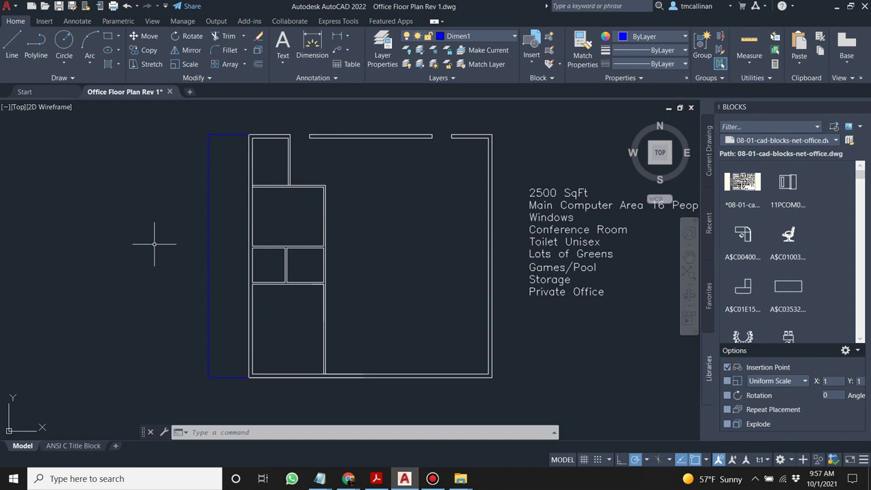
key("Return")
key("Escape")
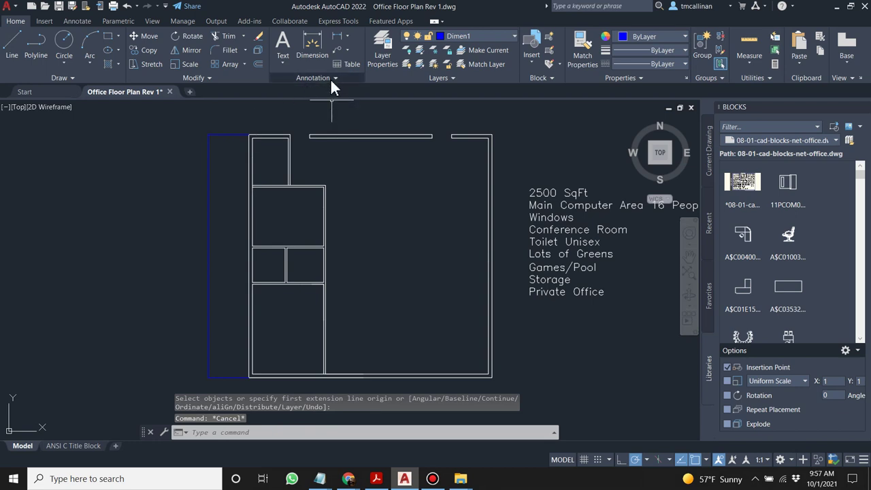
left_click(332, 79)
Review the Standard dimension style's lines, arrowhead, text and fit settings.
left_click(280, 106)
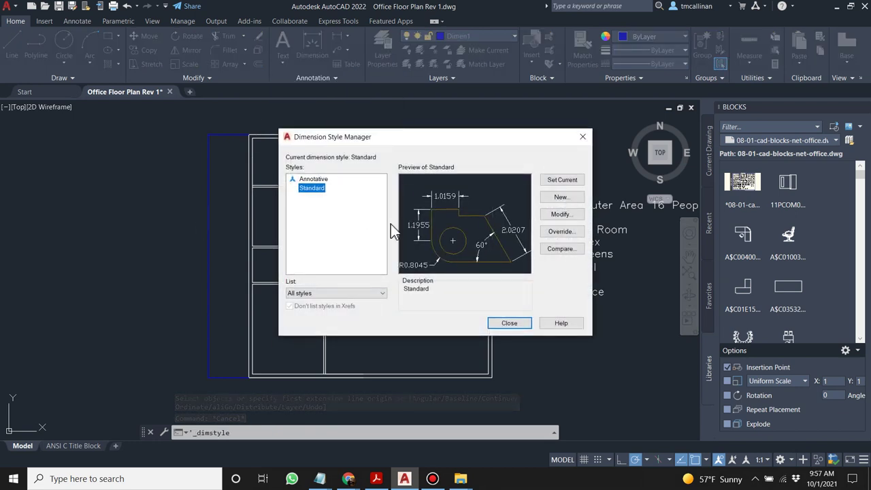
left_click(576, 215)
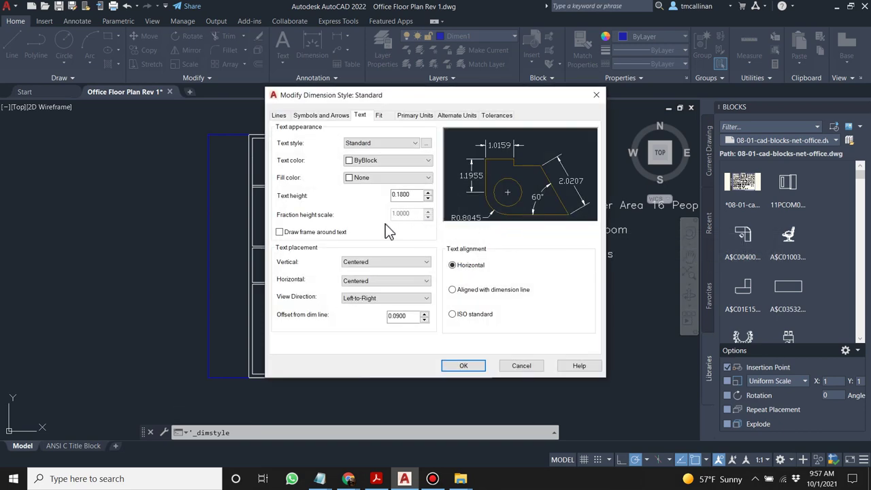
left_click(277, 116)
left_click(297, 115)
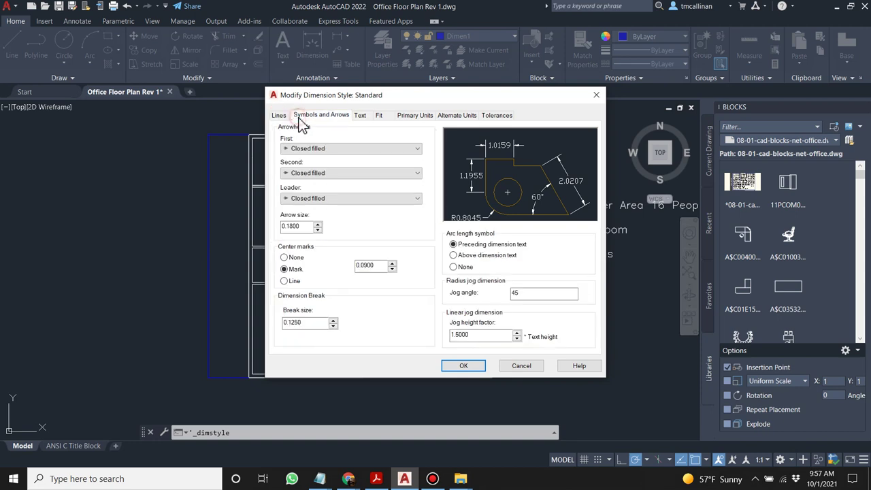
left_click(281, 117)
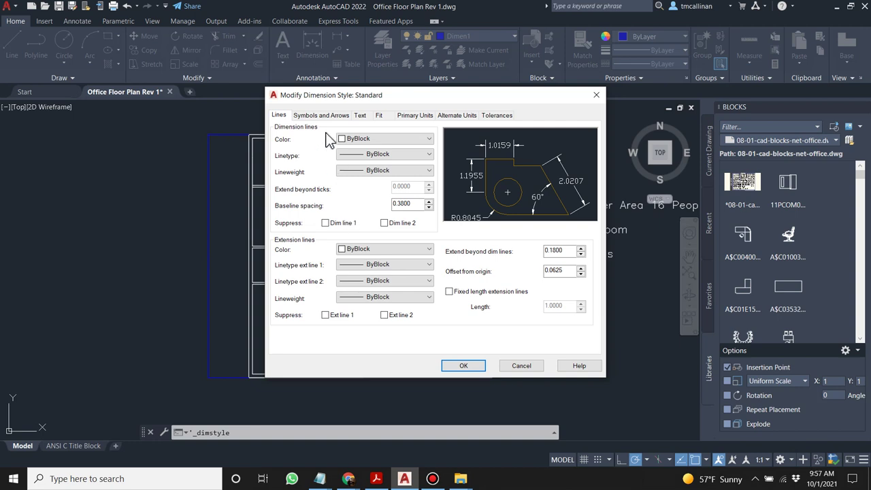
left_click(319, 116)
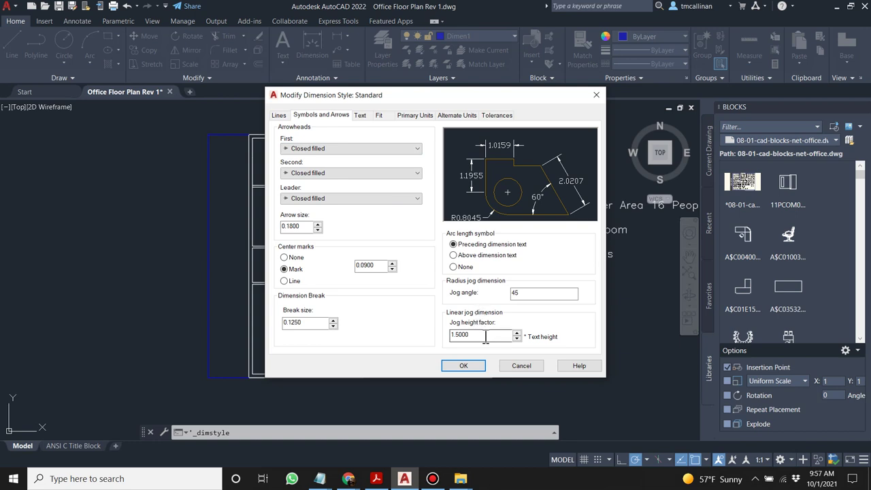
left_click(361, 116)
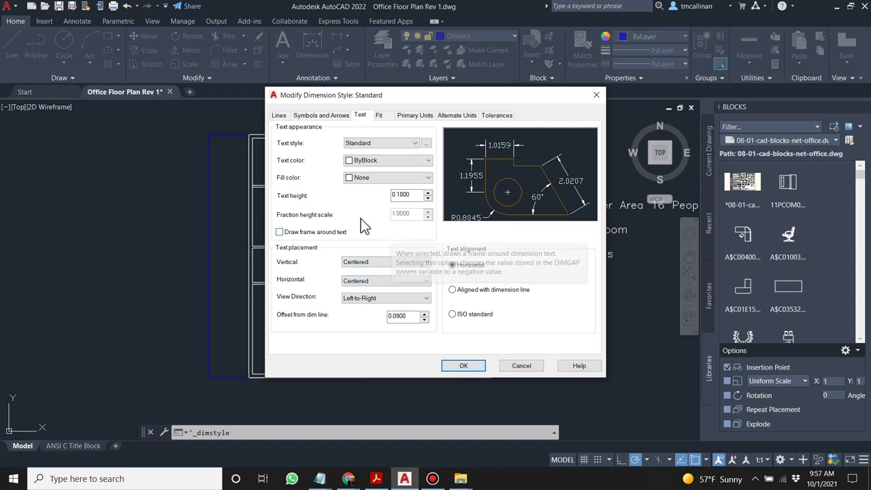
left_click(385, 116)
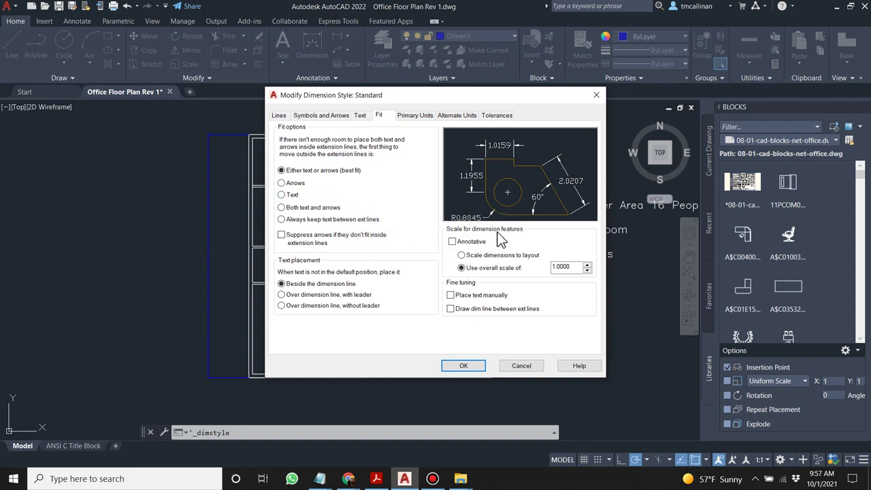
Set the Standard style's fixed overall dimension scale to 10.
left_click(476, 257)
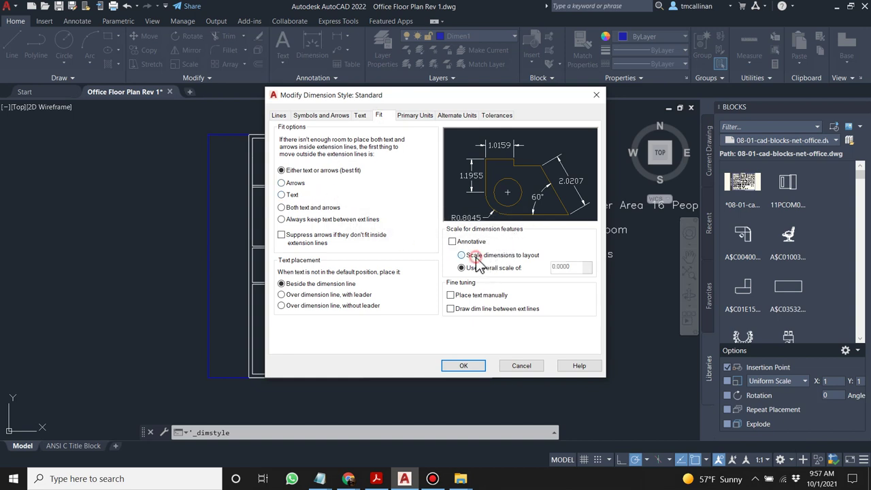
left_click(461, 268)
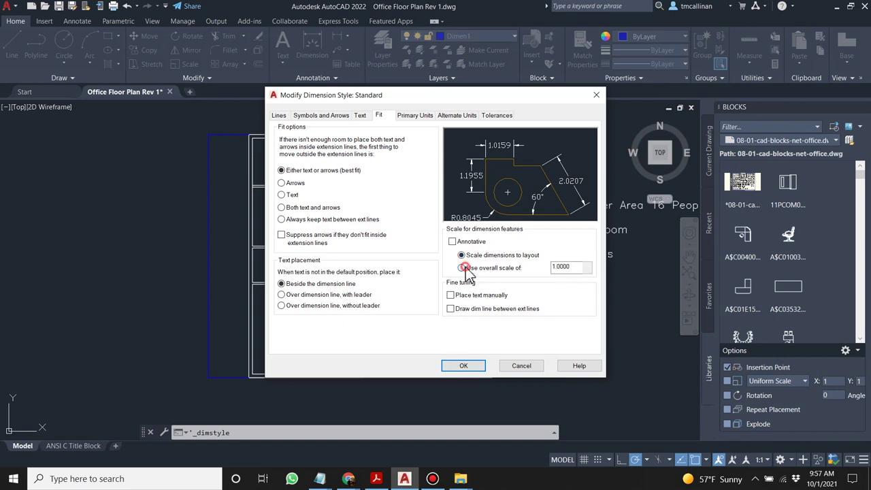
double_click(563, 267)
type("10")
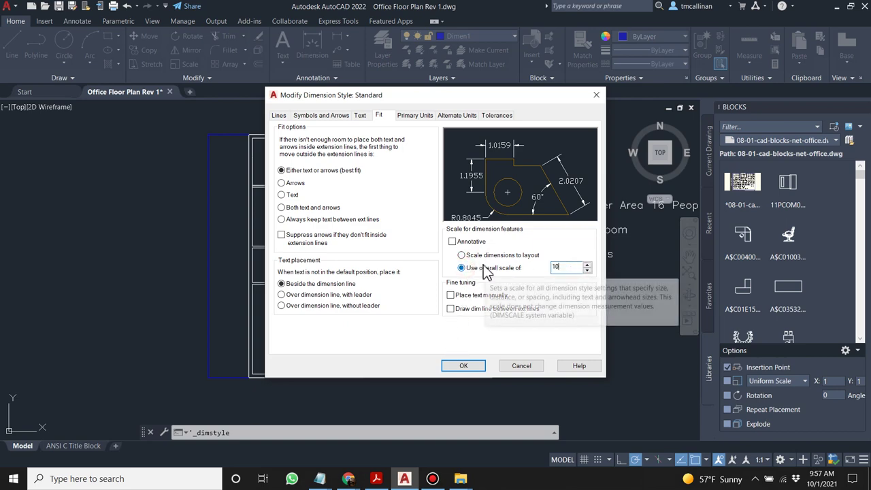
left_click(481, 366)
left_click(507, 324)
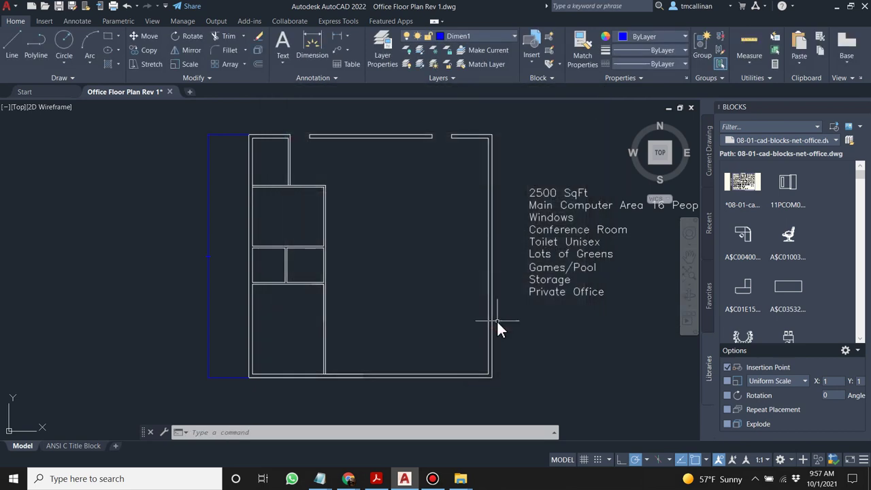
Change the Standard style's overall dimension scale to 5 and check the plan.
left_click(304, 85)
left_click(283, 104)
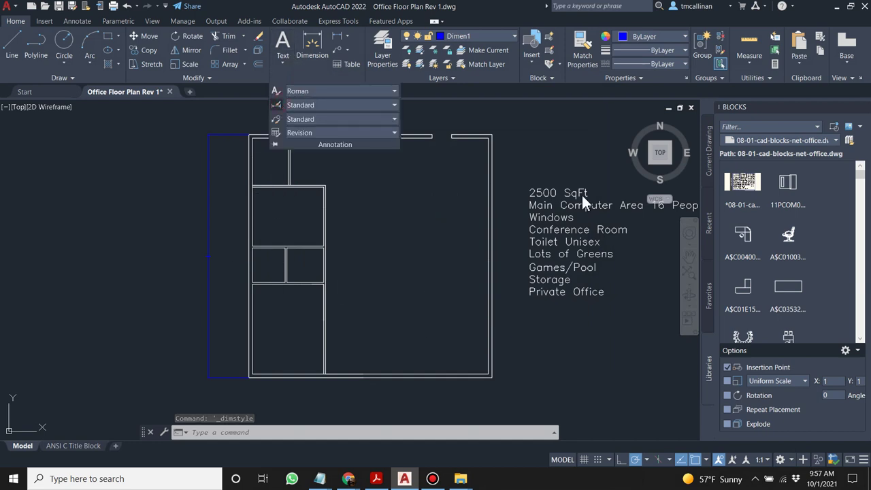
left_click(576, 215)
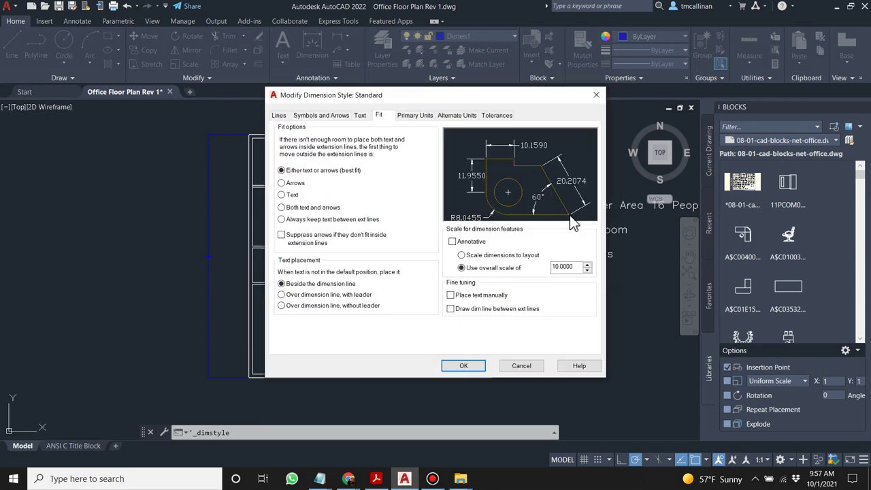
left_click_drag(573, 266, 527, 269)
type("50")
left_click(463, 365)
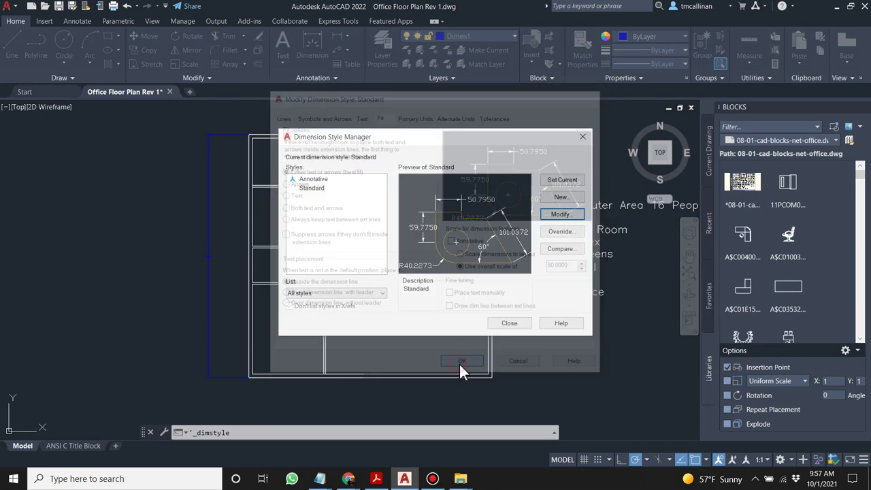
left_click(504, 324)
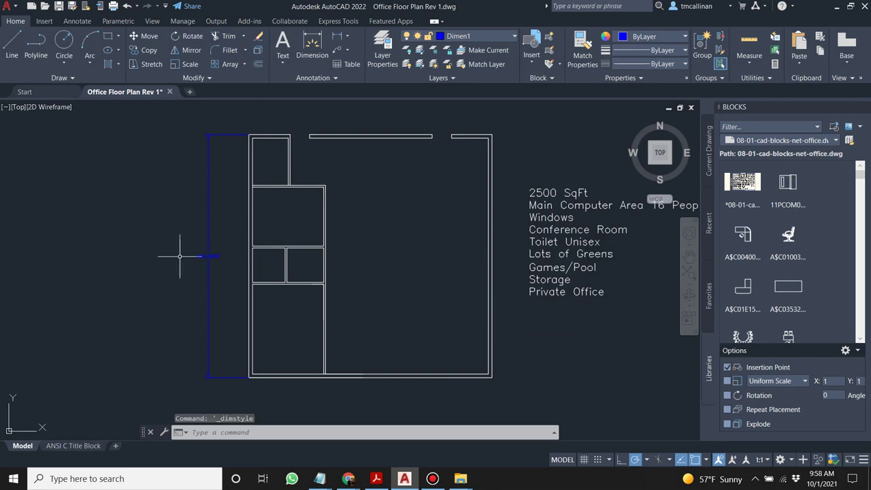
scroll(180, 256, "up", 3)
scroll(202, 253, "down", 3)
scroll(297, 119, "up", 2)
scroll(297, 119, "down", 4)
scroll(341, 146, "up", 1)
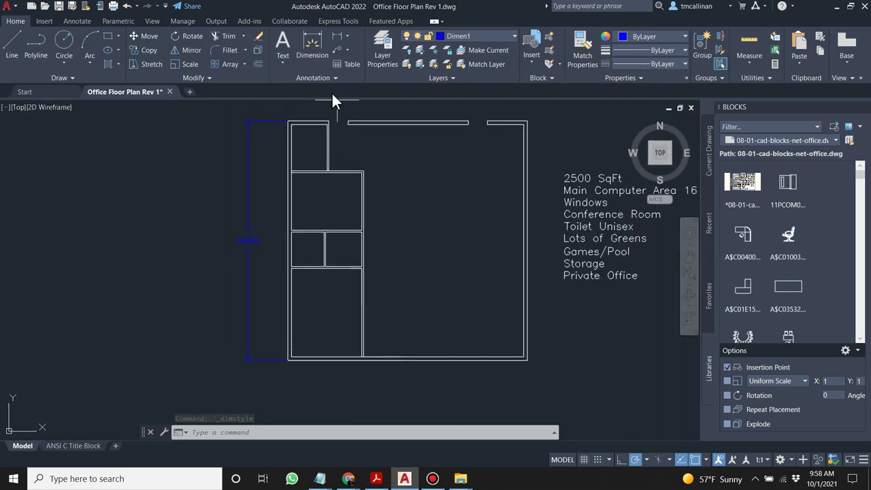
Give the Standard style overall scale 60 and Architectural units at 0'-0" precision.
left_click(318, 77)
left_click(279, 106)
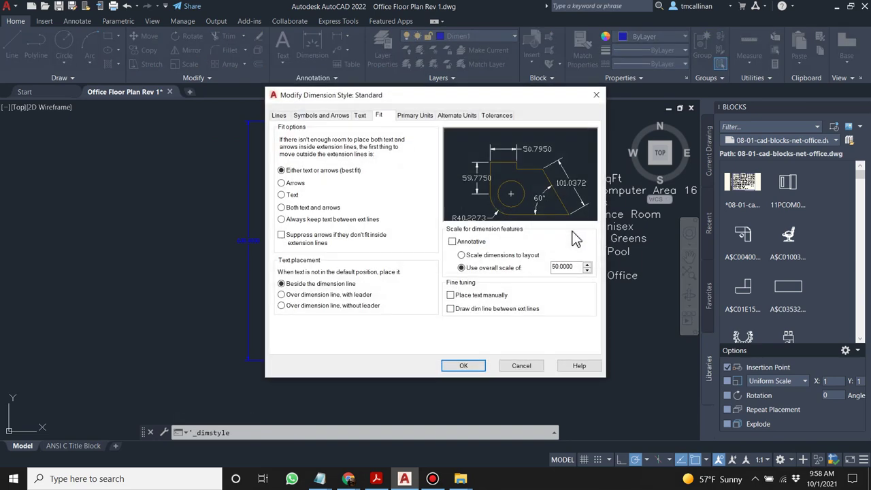
left_click_drag(569, 270, 523, 279)
type("60")
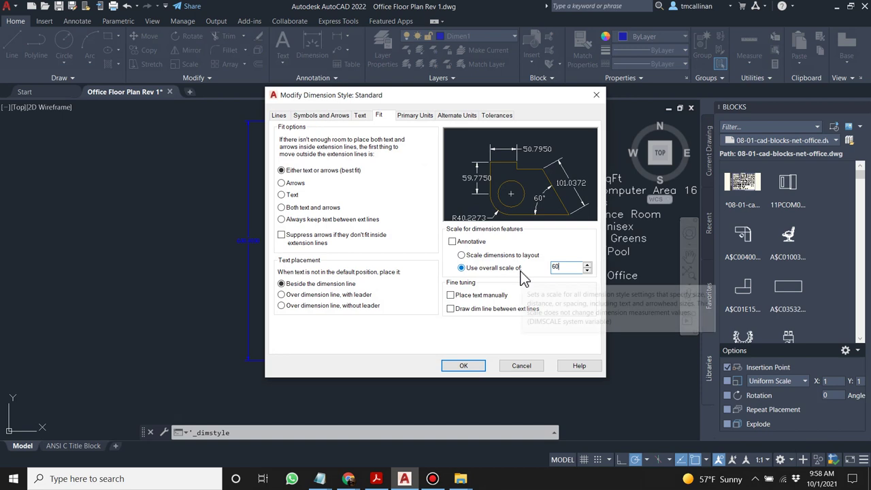
left_click(415, 115)
left_click(407, 138)
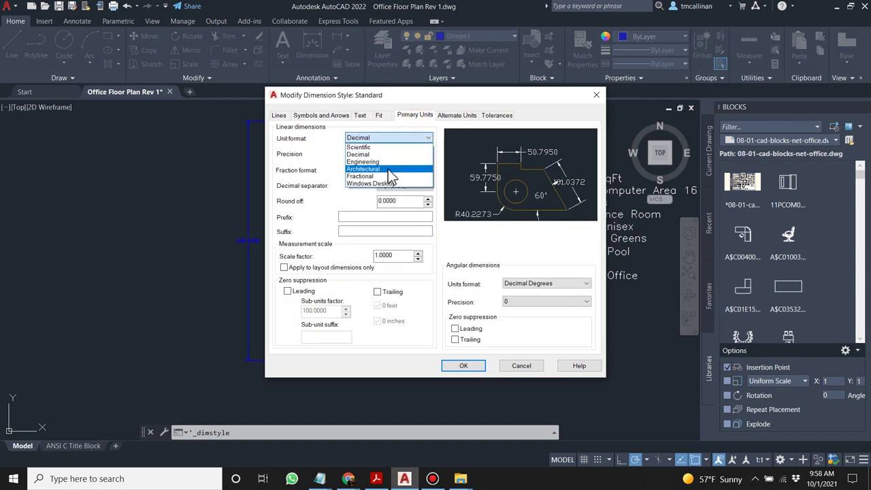
left_click(389, 170)
left_click(411, 156)
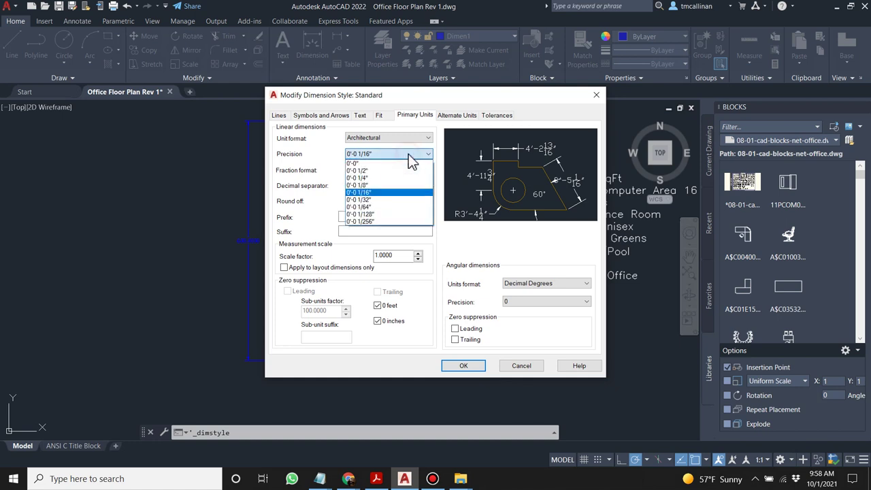
left_click(384, 163)
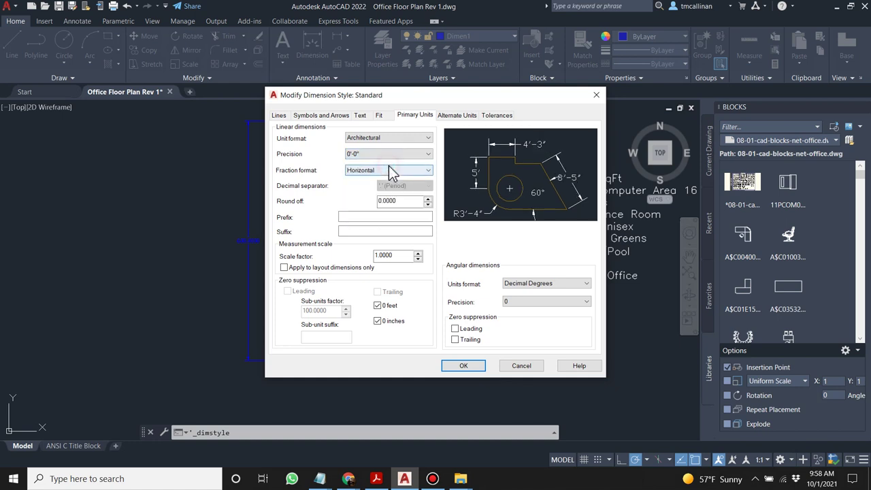
left_click(428, 203)
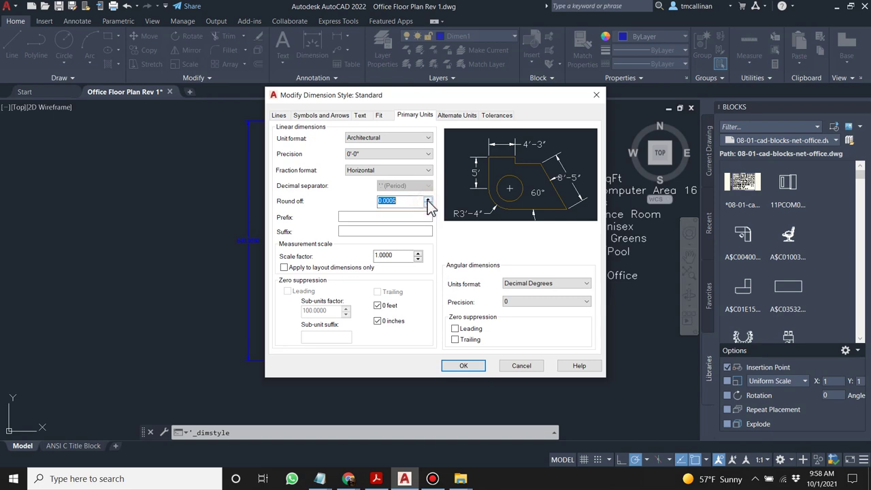
left_click(466, 365)
left_click(509, 324)
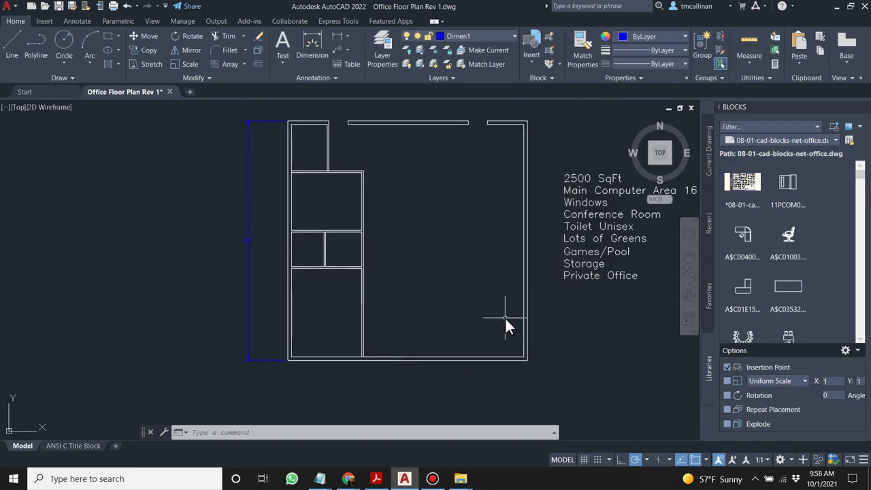
Dimension the south wall from its lower-left to lower-right corner, placing the line below.
scroll(266, 239, "up", 7)
scroll(266, 234, "down", 2)
scroll(266, 234, "down", 3)
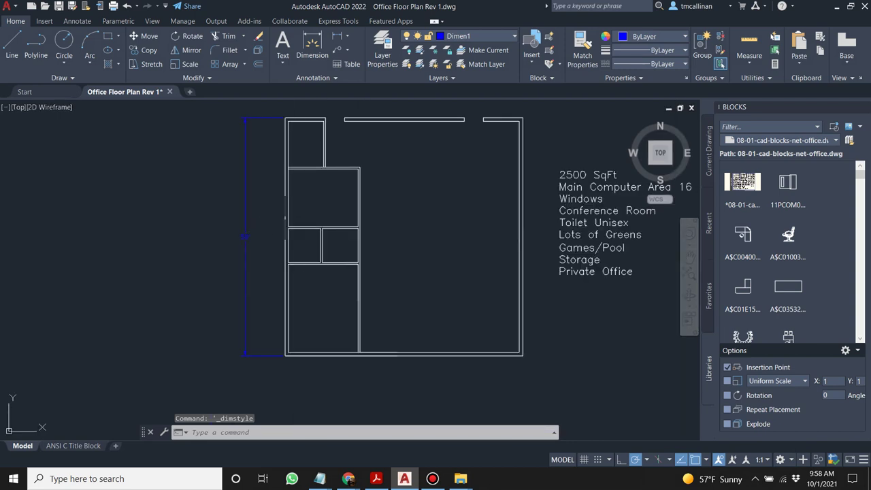
scroll(364, 272, "up", 2)
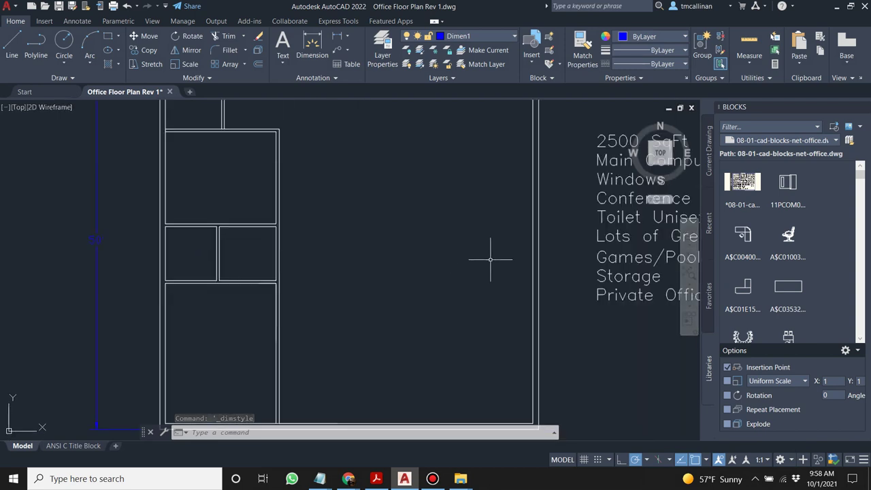
scroll(490, 255, "down", 2)
scroll(323, 171, "up", 1)
scroll(318, 181, "down", 1)
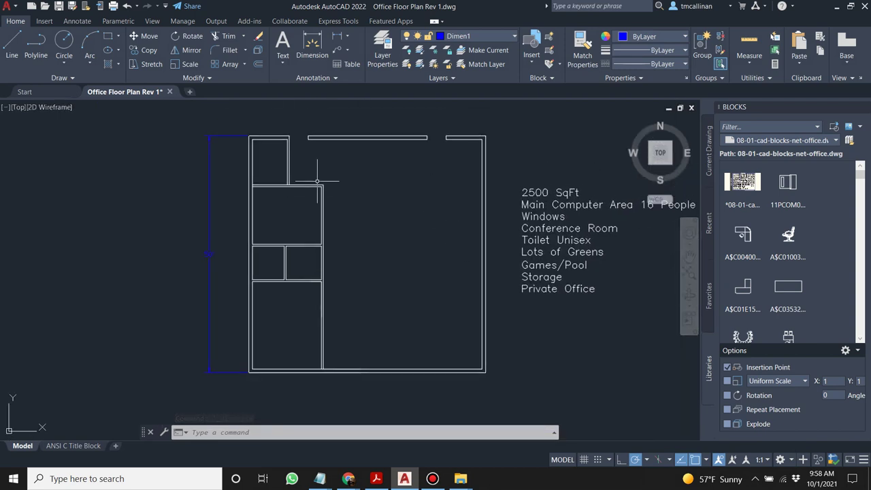
left_click(314, 47)
scroll(256, 388, "up", 2)
left_click(241, 363)
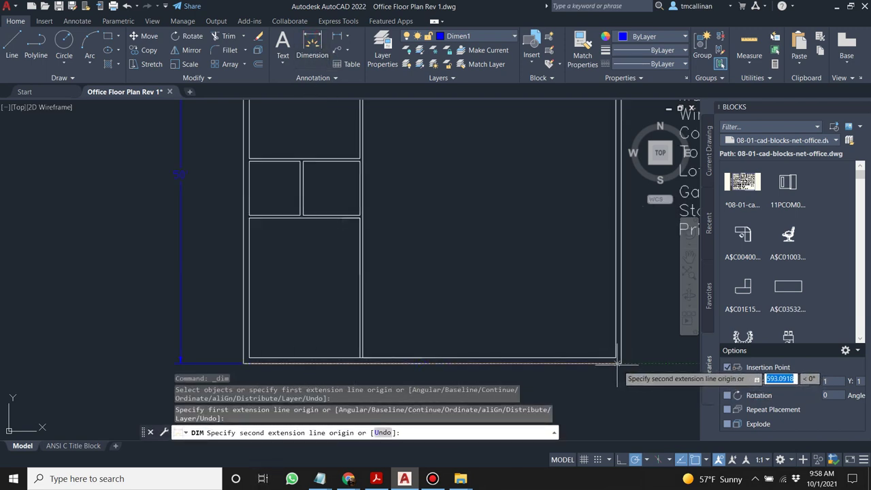
scroll(634, 364, "down", 2)
scroll(637, 367, "up", 2)
scroll(639, 366, "up", 2)
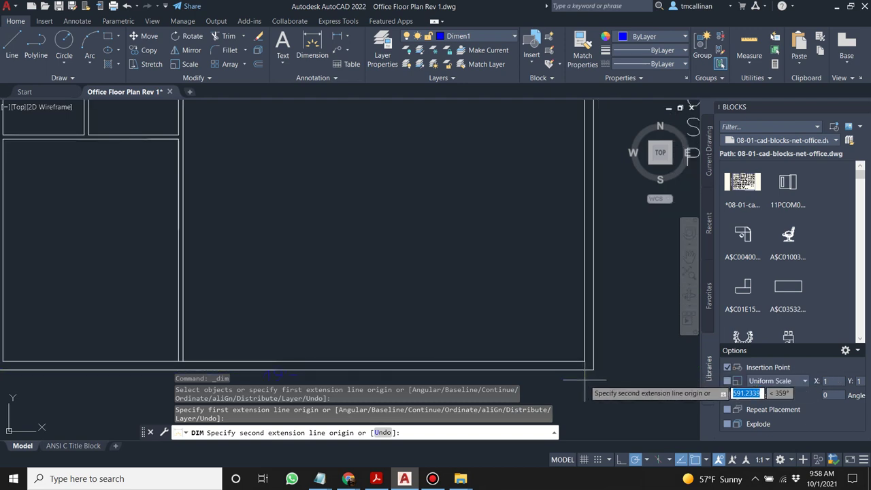
left_click(593, 371)
scroll(594, 371, "down", 2)
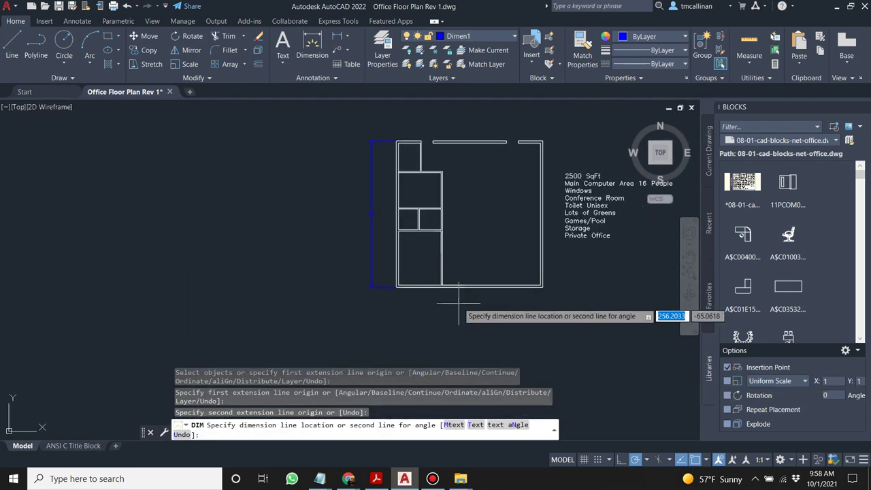
scroll(457, 300, "up", 2)
left_click(457, 300)
scroll(442, 300, "down", 2)
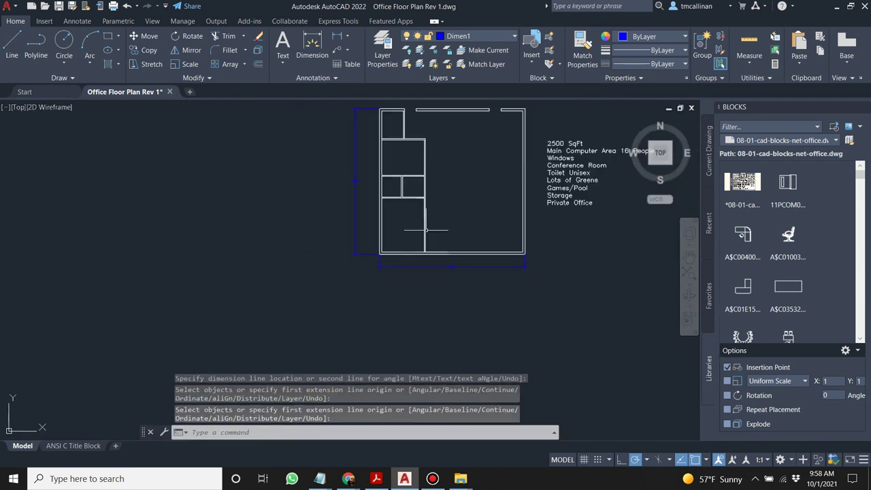
scroll(427, 234, "up", 2)
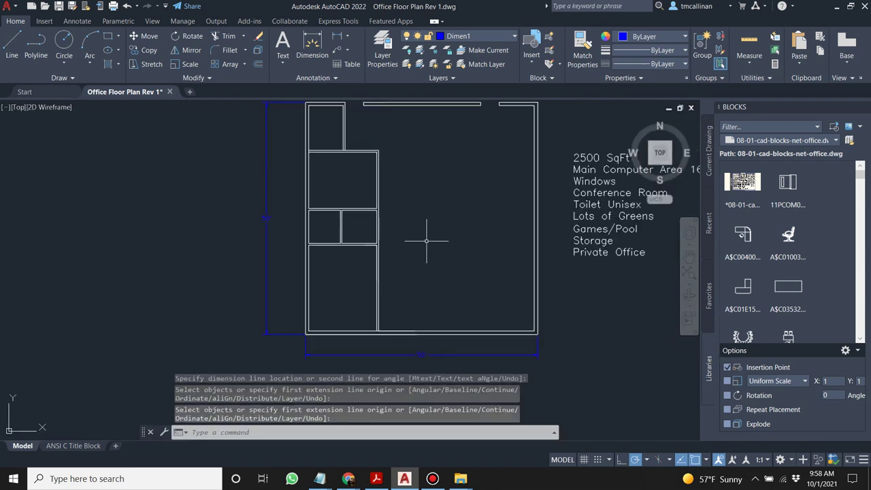
mouse_move(399, 266)
middle_mouse_down()
mouse_move(360, 296)
mouse_move(361, 288)
middle_mouse_up()
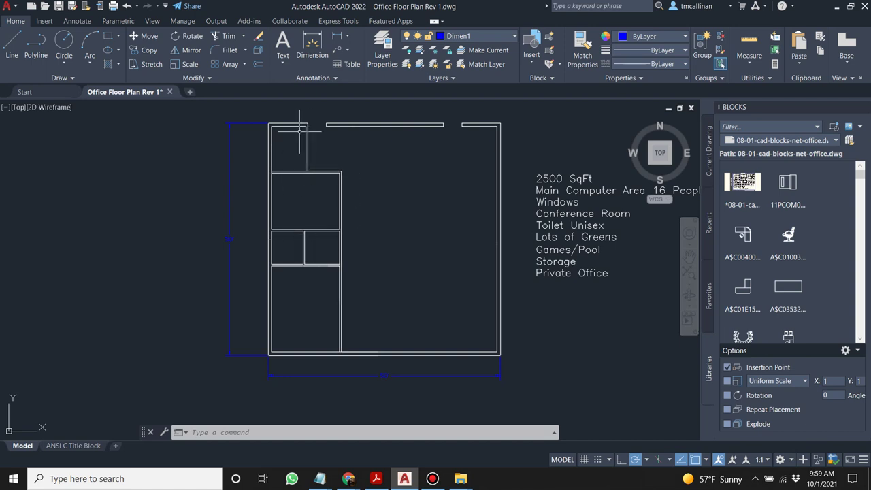
scroll(301, 133, "up", 6)
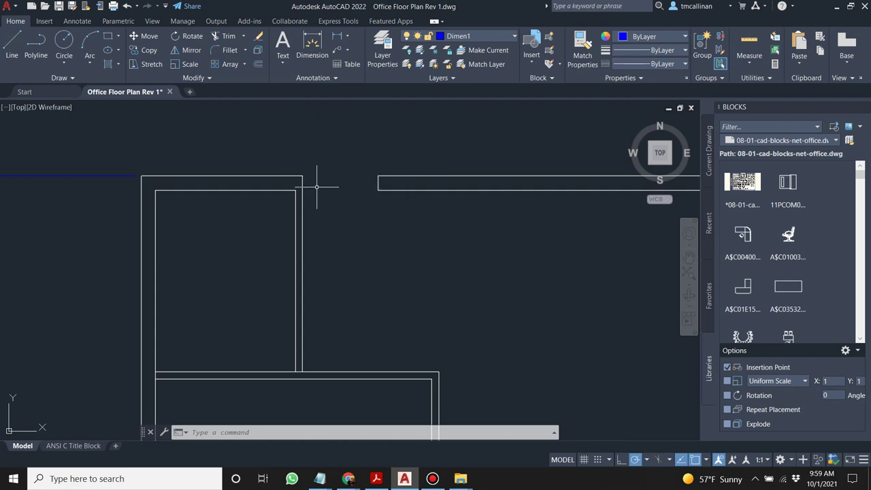
scroll(324, 184, "down", 3)
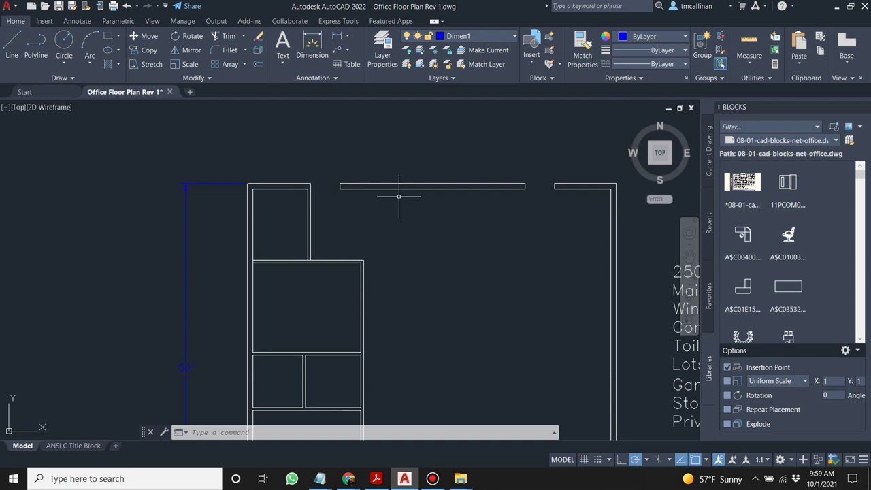
scroll(413, 214, "down", 5)
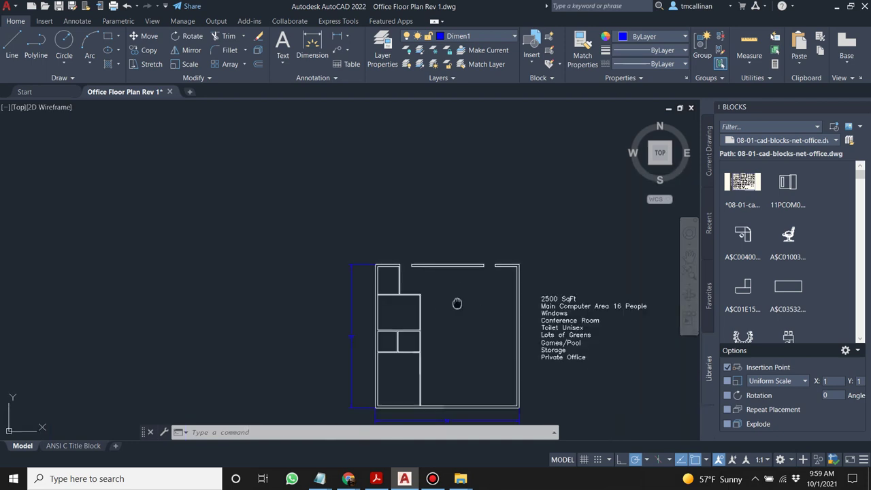
scroll(461, 295, "up", 4)
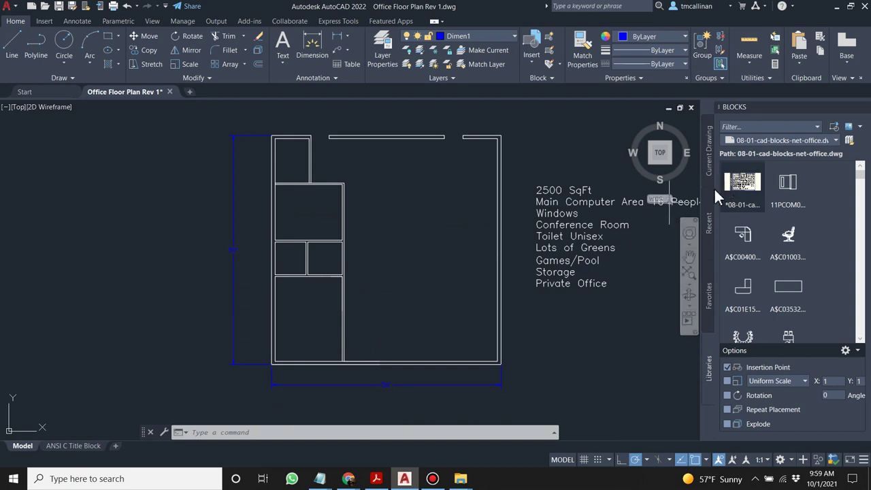
middle_click_drag(419, 247, 374, 238)
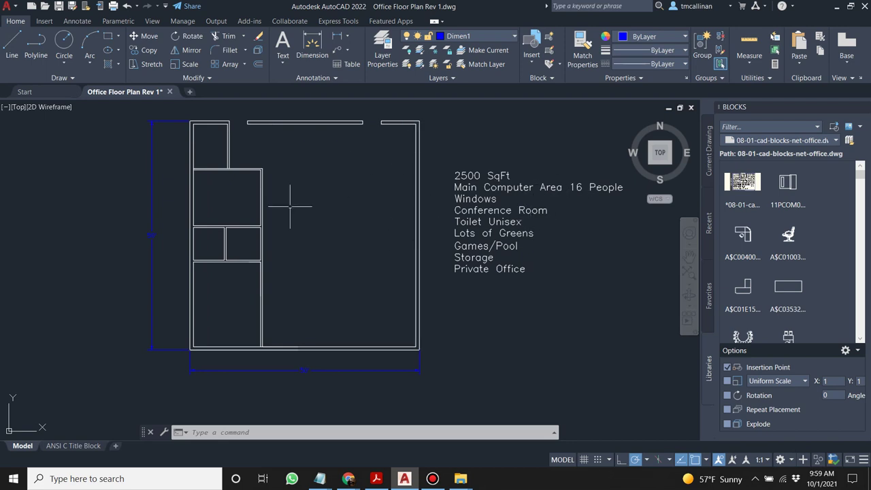
scroll(409, 143, "up", 2)
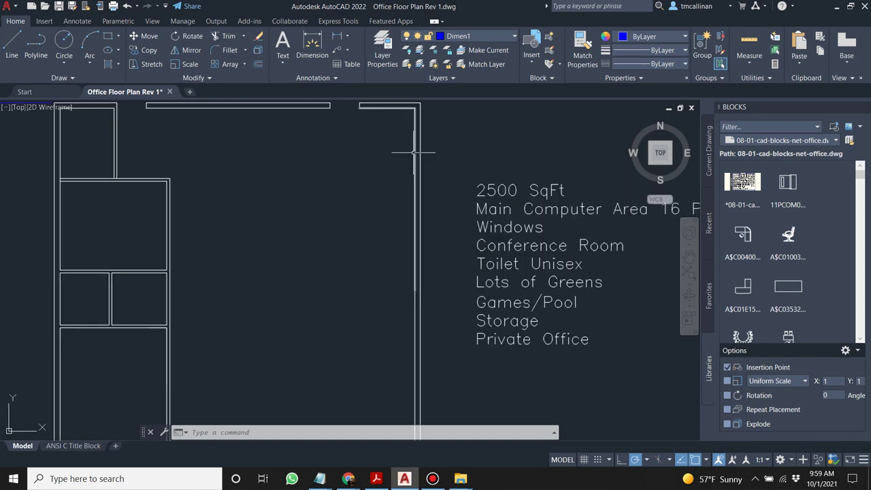
scroll(416, 155, "down", 2)
scroll(414, 141, "up", 2)
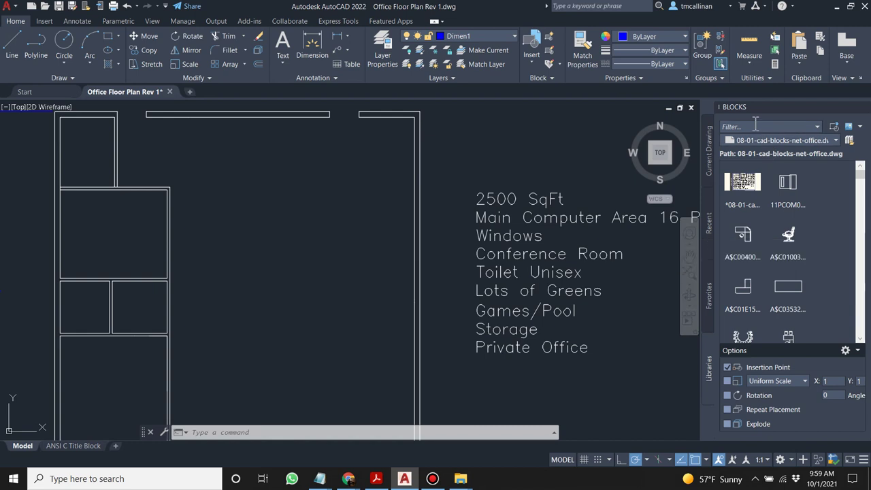
Filter the Blocks palette with w* and cancel browsing for another block library.
type("w*")
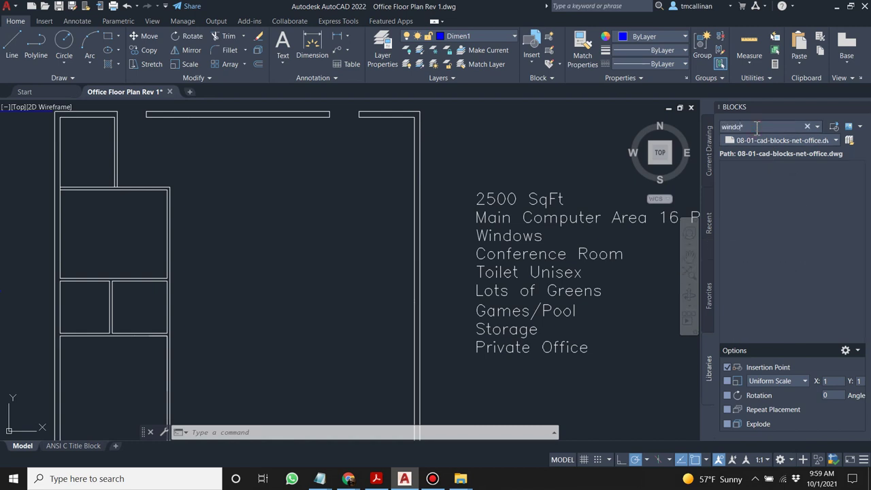
left_click(837, 138)
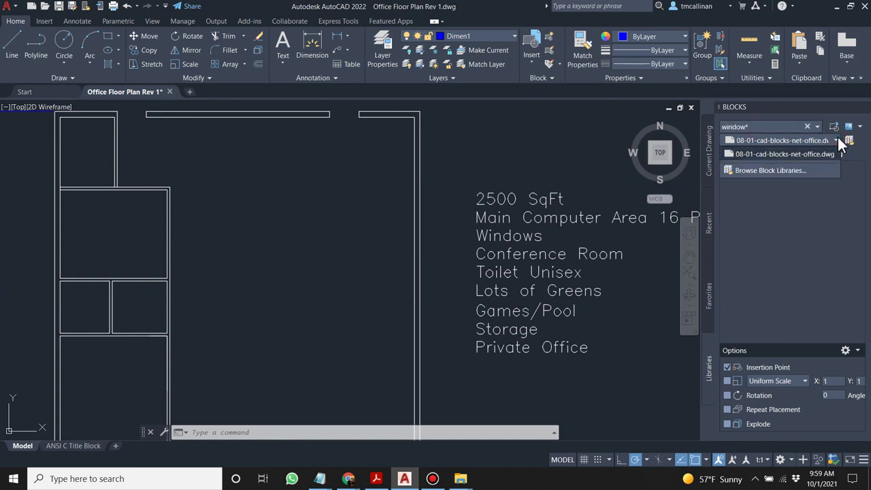
left_click(776, 170)
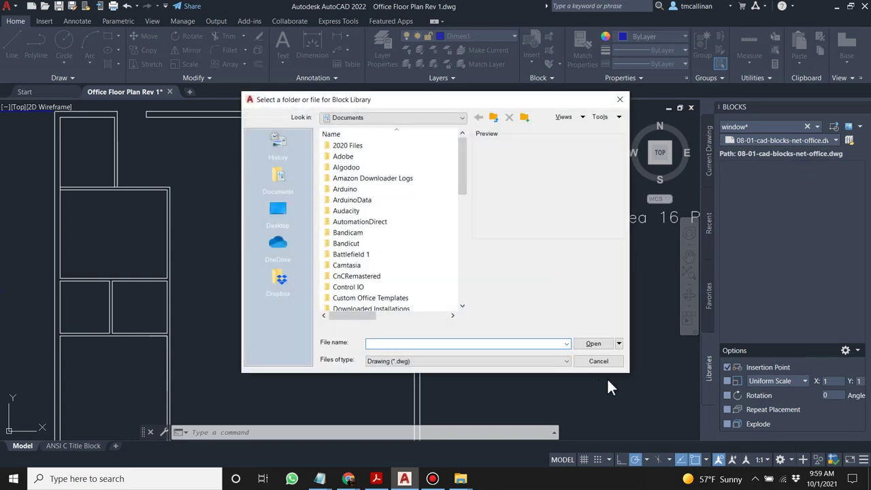
left_click(599, 362)
key("Escape")
key("Escape")
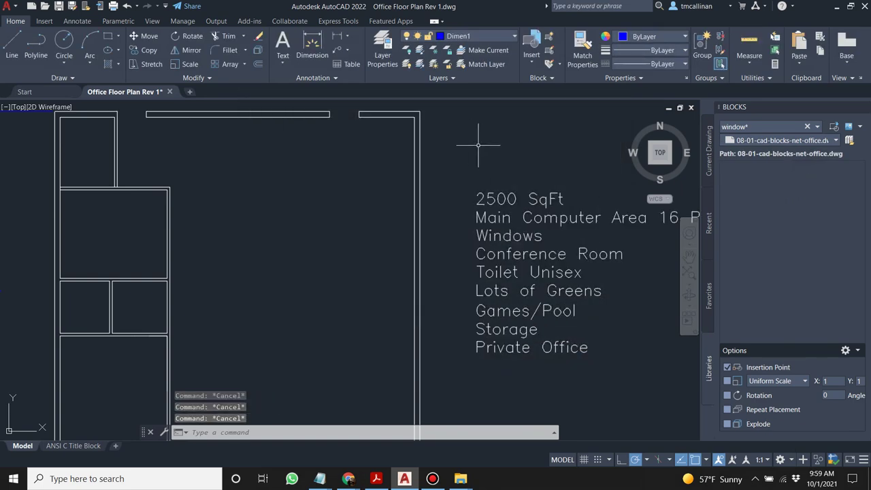
scroll(520, 213, "up", 1)
mouse_move(484, 161)
middle_mouse_down()
mouse_move(538, 191)
mouse_move(490, 170)
middle_mouse_up()
scroll(531, 183, "up", 2)
scroll(531, 182, "down", 1)
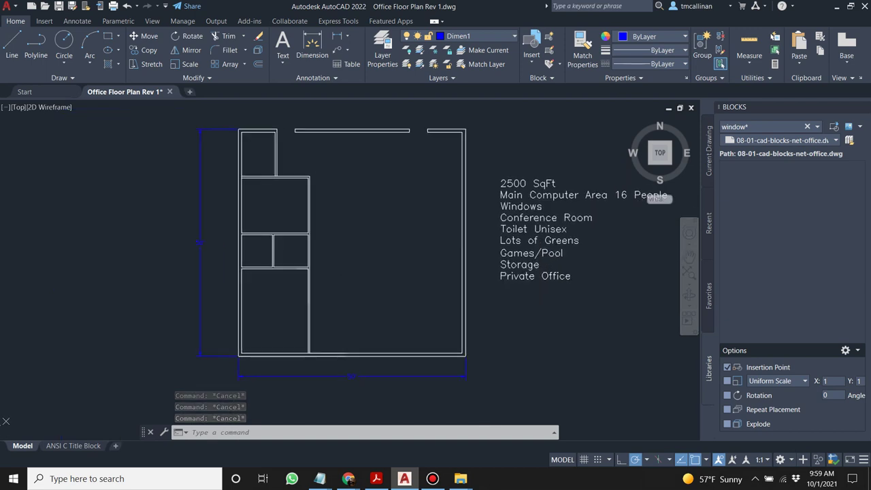
scroll(481, 154, "up", 1)
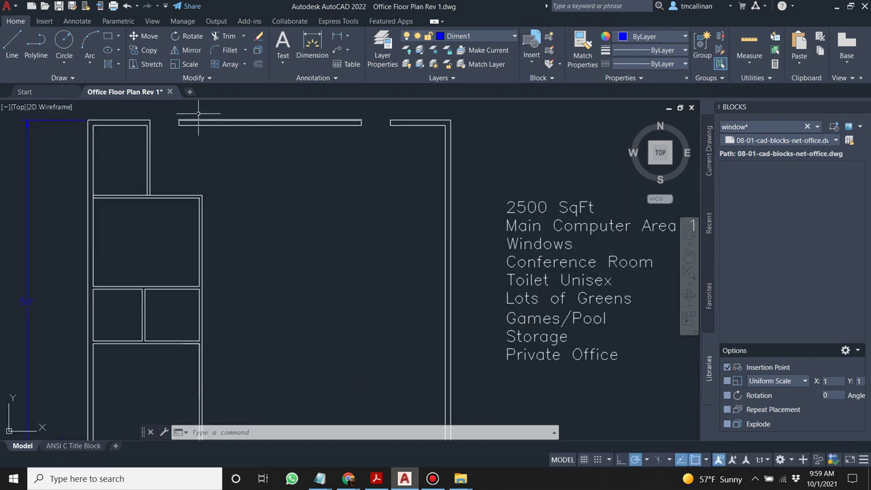
Create a new layer named Windows with the colour yellow.
left_click(383, 49)
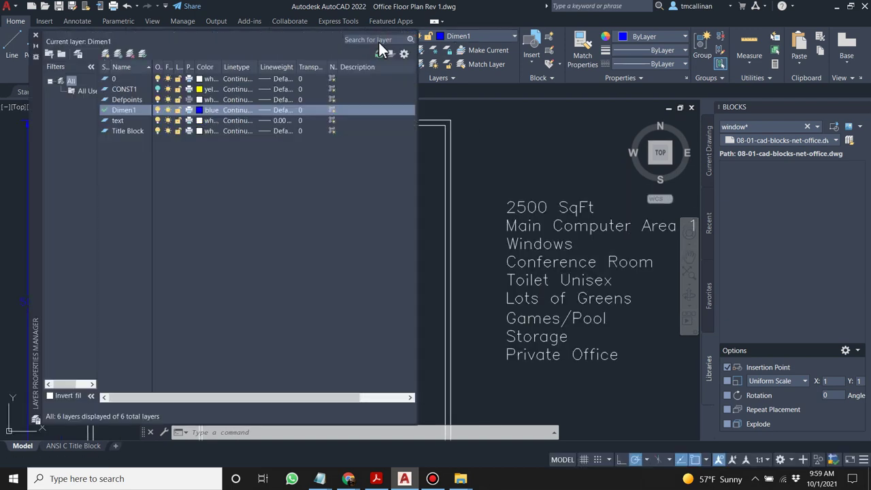
right_click(133, 152)
left_click(180, 197)
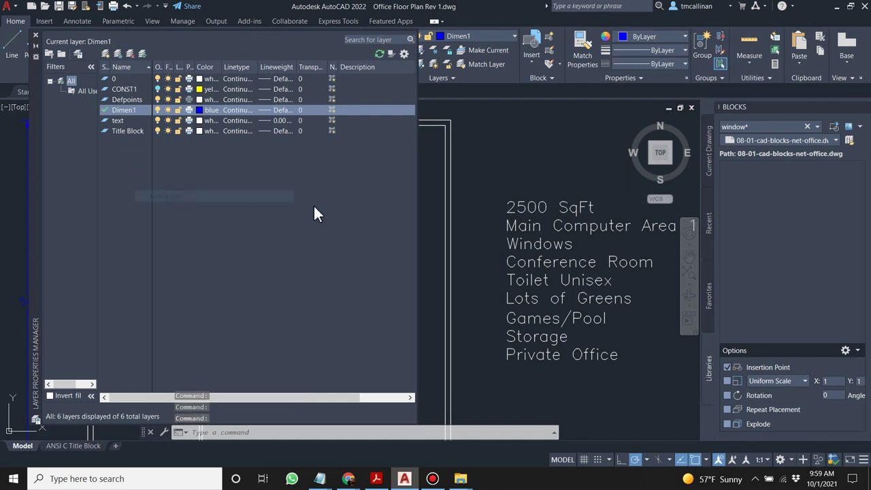
type("Windows")
key("Return")
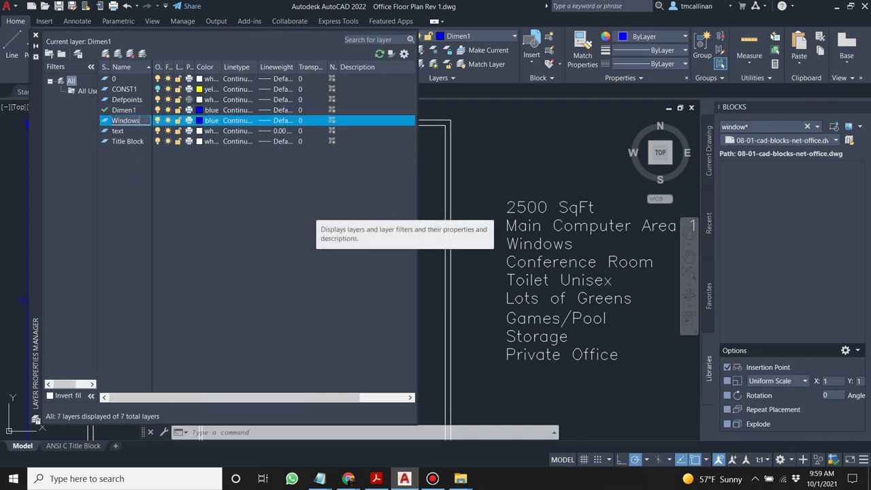
left_click(211, 121)
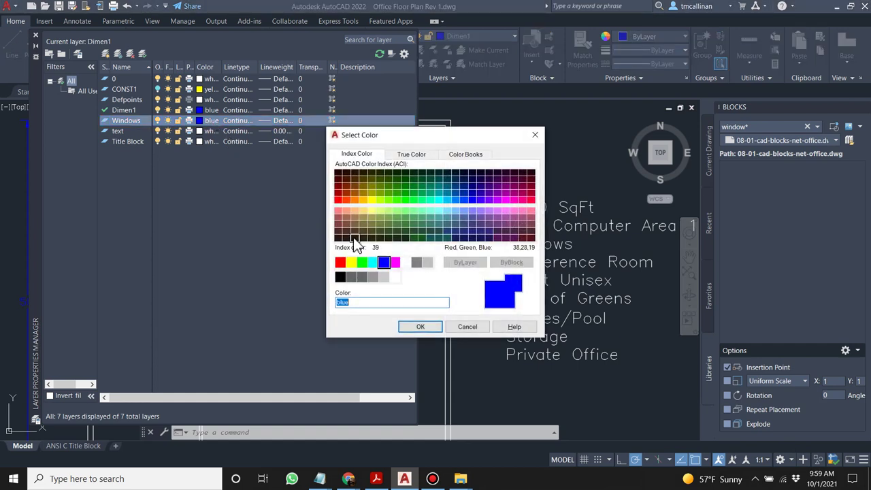
left_click(351, 263)
left_click(419, 327)
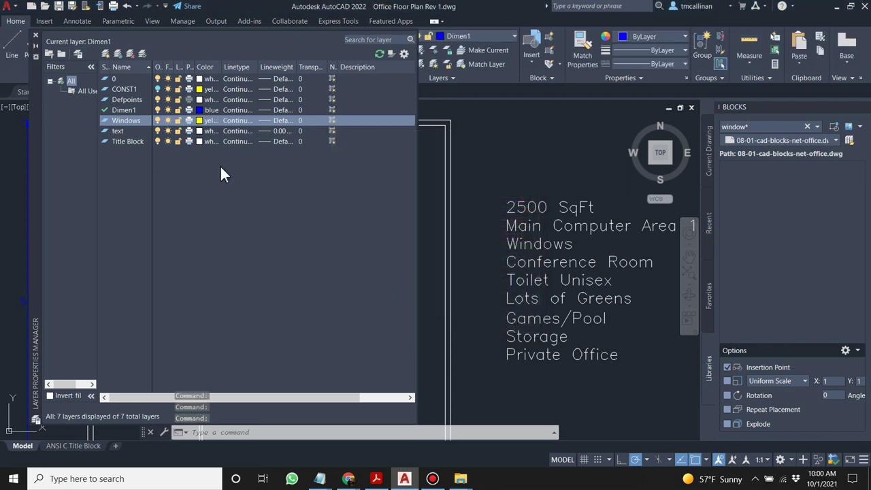
Make Windows the current layer.
left_click(36, 34)
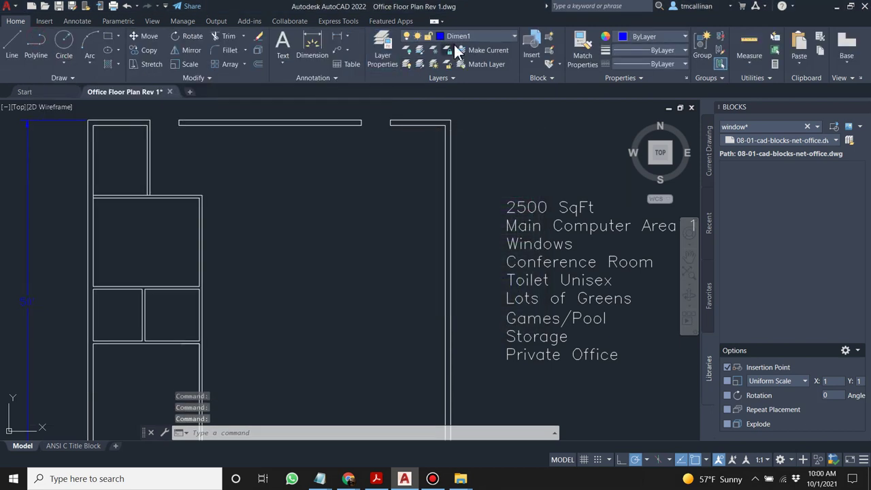
left_click(474, 36)
left_click(466, 126)
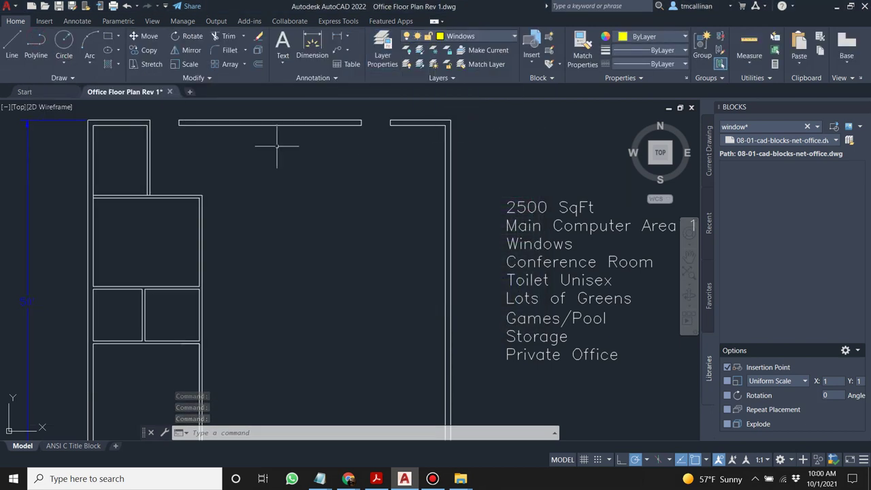
scroll(265, 135, "down", 3)
scroll(335, 146, "up", 3)
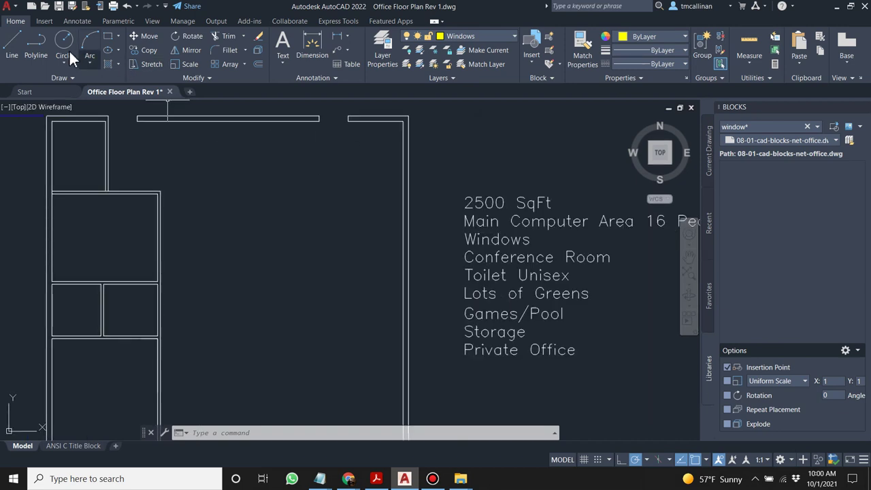
Draw a line 40 down the east wall from its top corner, then back to the inner wall.
left_click(15, 45)
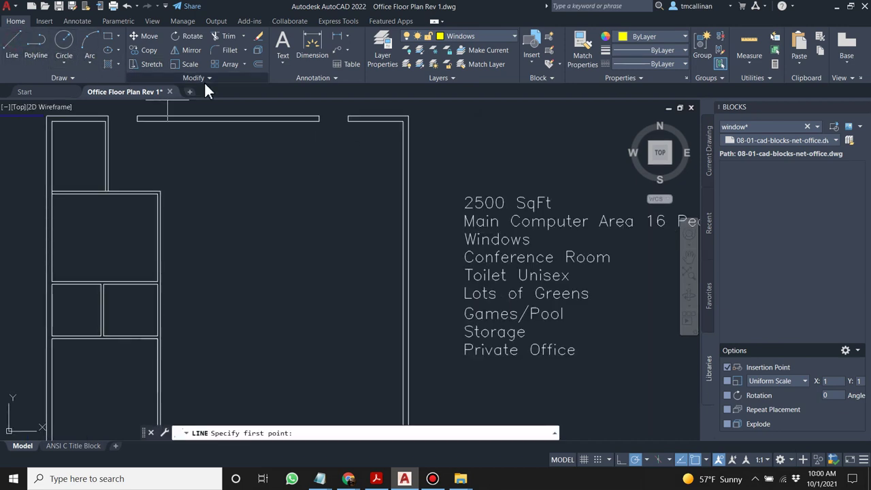
scroll(402, 140, "up", 2)
scroll(402, 143, "down", 2)
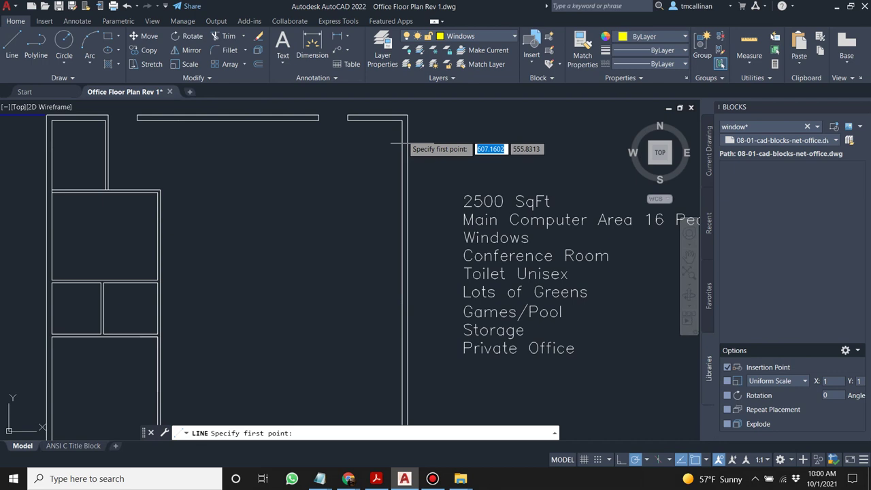
key("Escape")
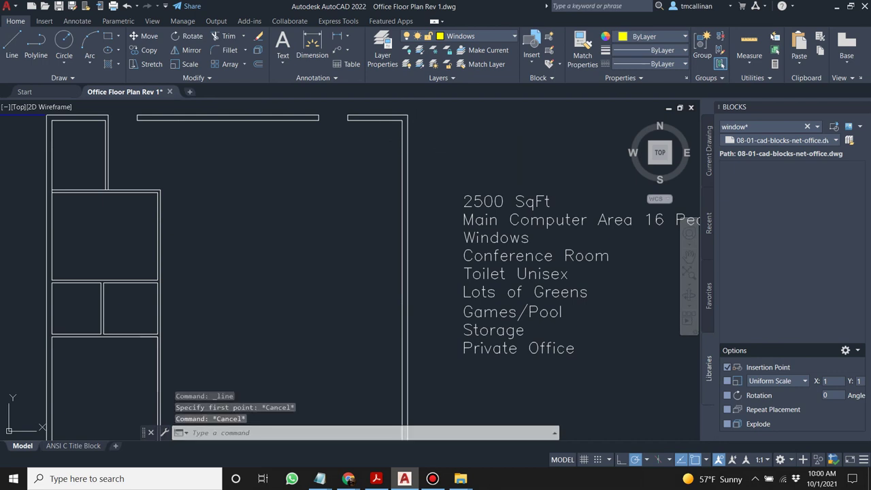
left_click(15, 45)
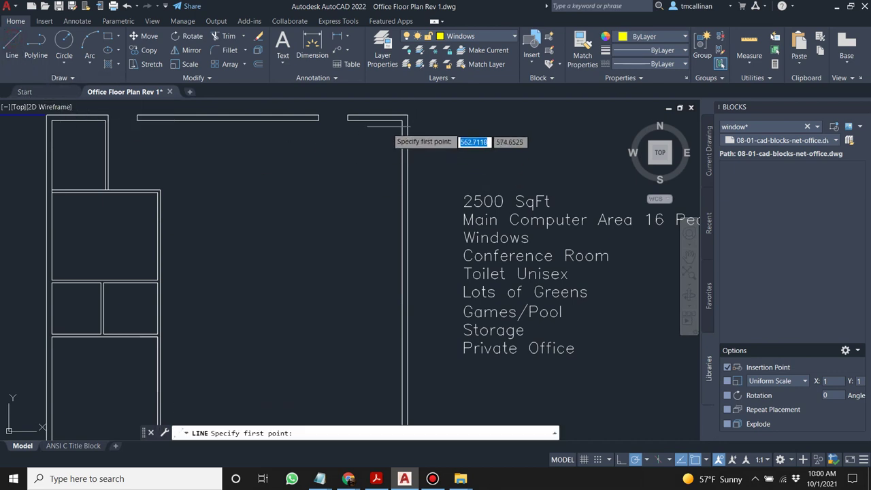
left_click(405, 118)
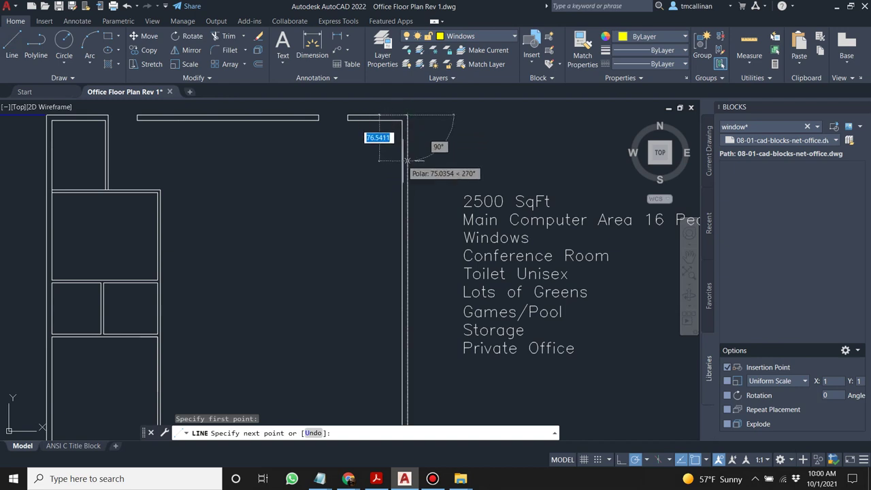
scroll(407, 159, "up", 2)
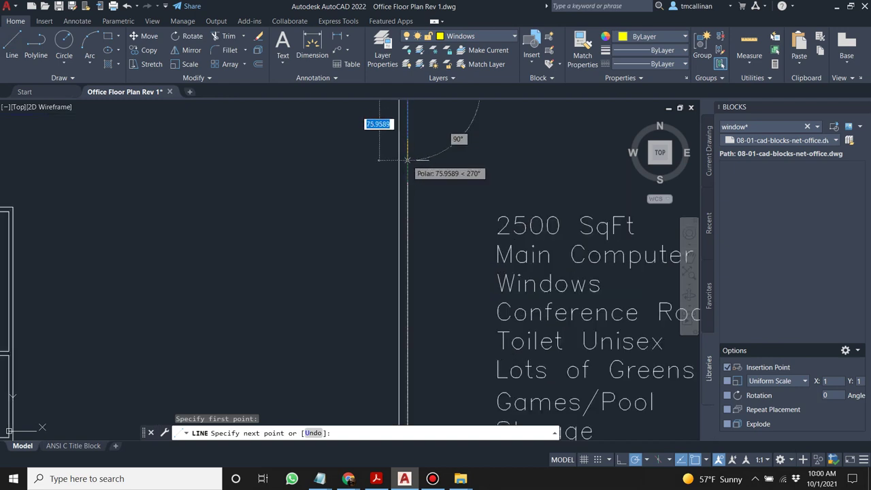
scroll(408, 146, "down", 2)
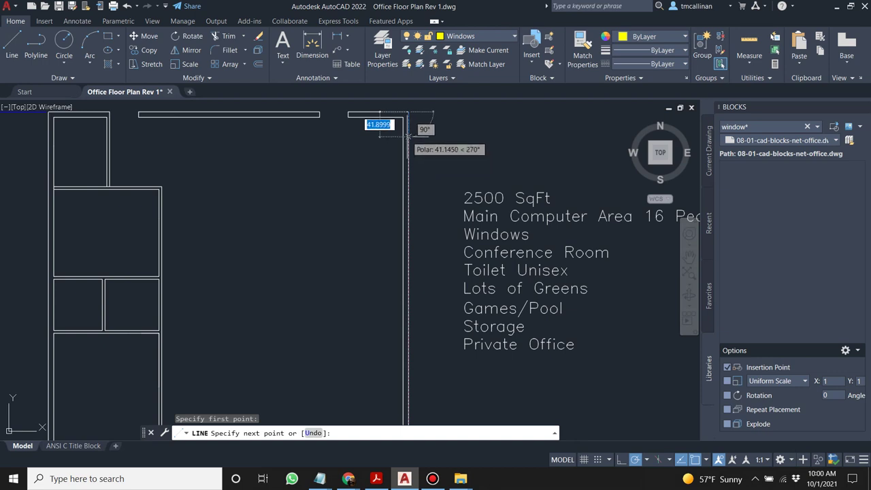
type("40")
key("Return")
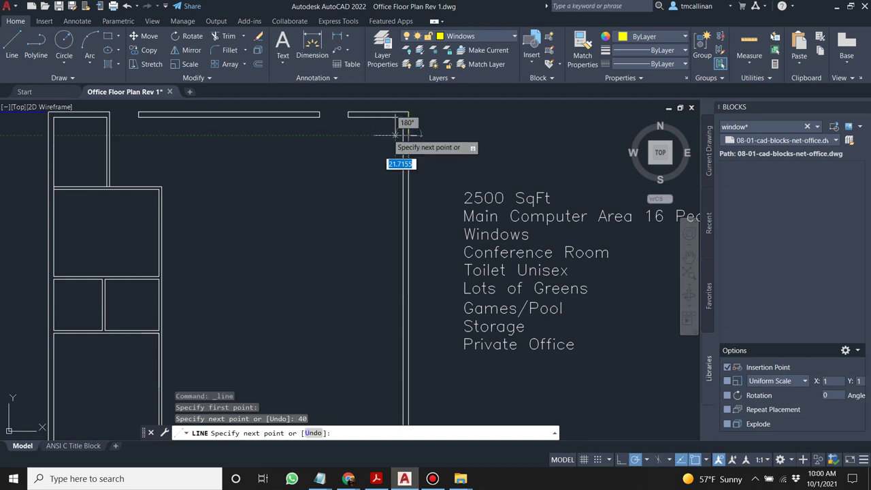
scroll(383, 141, "up", 5)
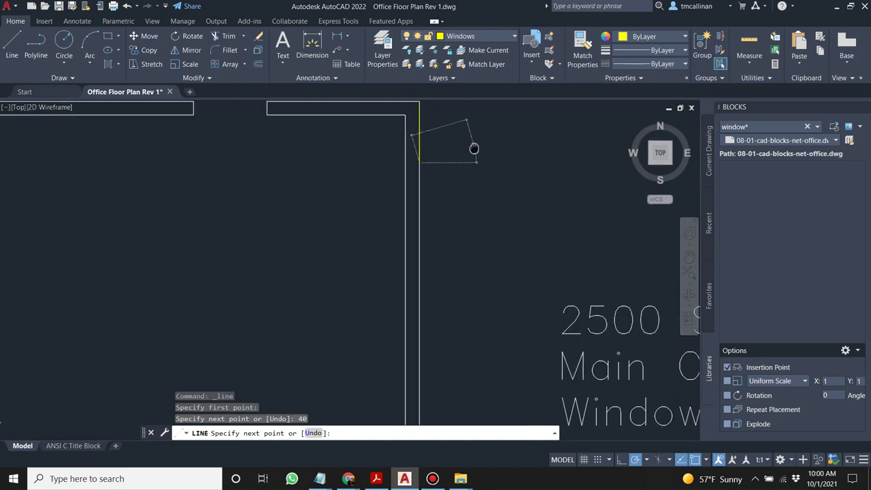
left_click(392, 199)
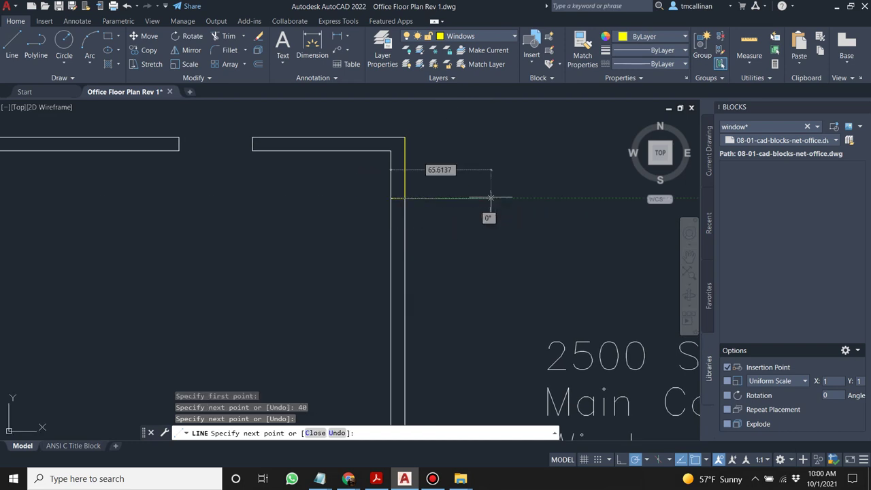
key("Escape")
scroll(414, 201, "down", 4)
scroll(401, 206, "up", 2)
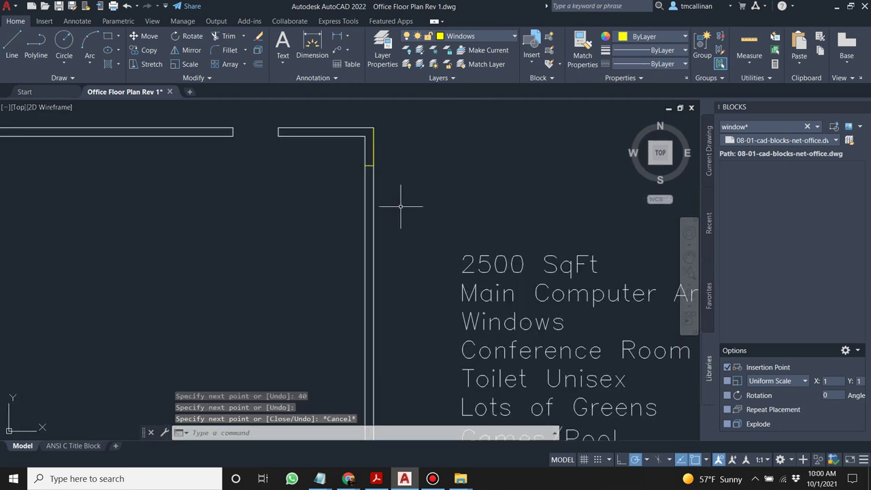
scroll(401, 207, "up", 3)
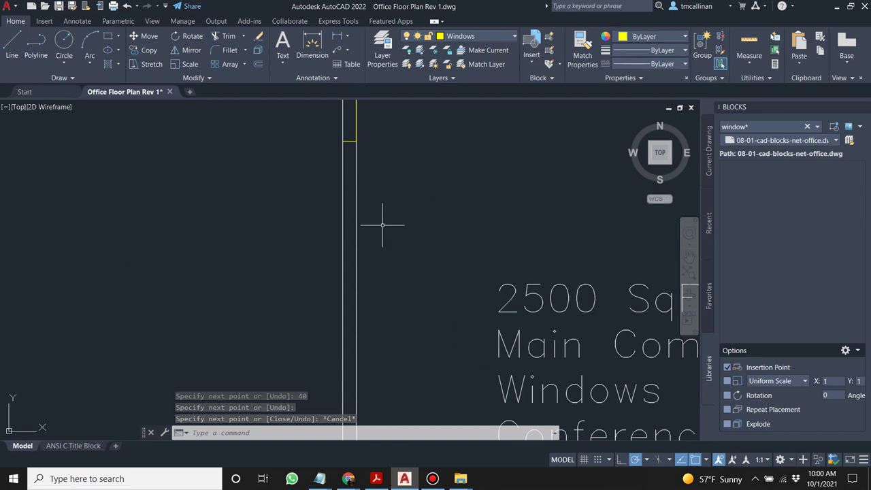
scroll(382, 231, "down", 3)
scroll(379, 235, "down", 3)
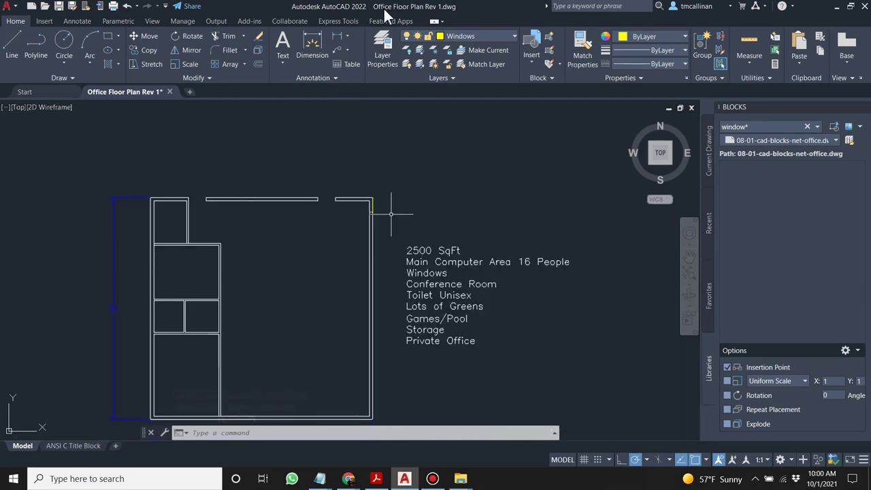
scroll(367, 224, "up", 2)
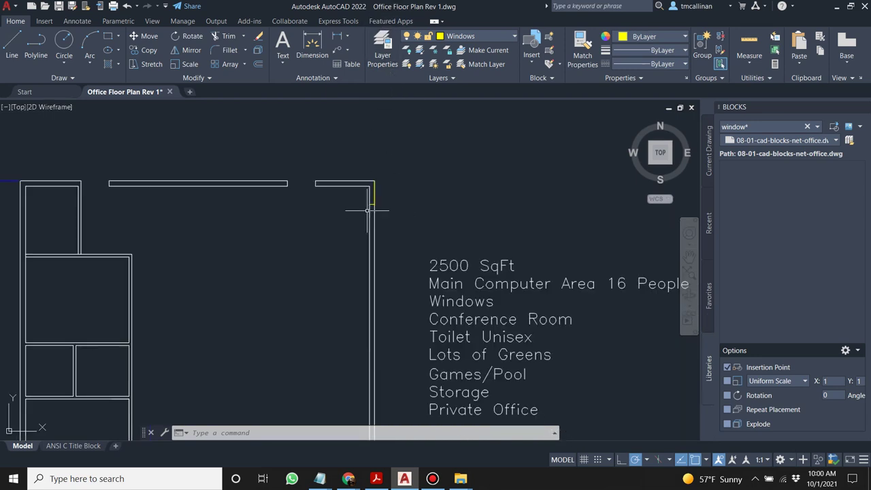
scroll(387, 210, "up", 4)
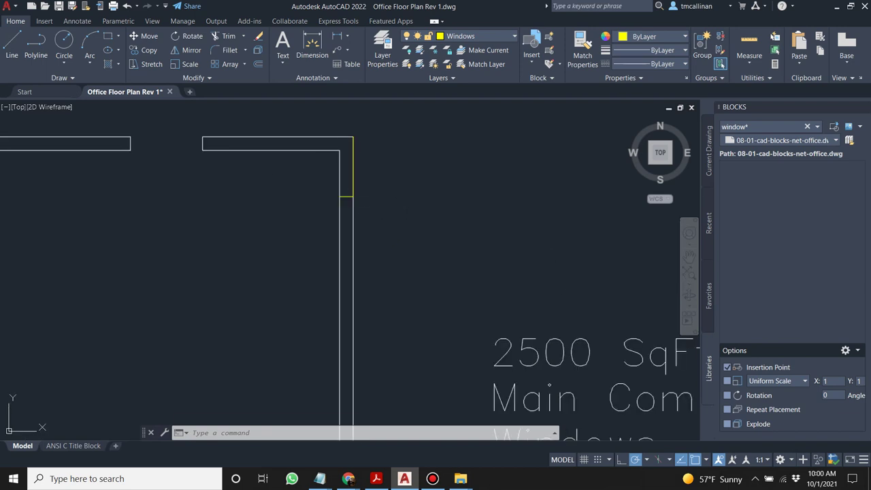
key("Escape")
key("Escape")
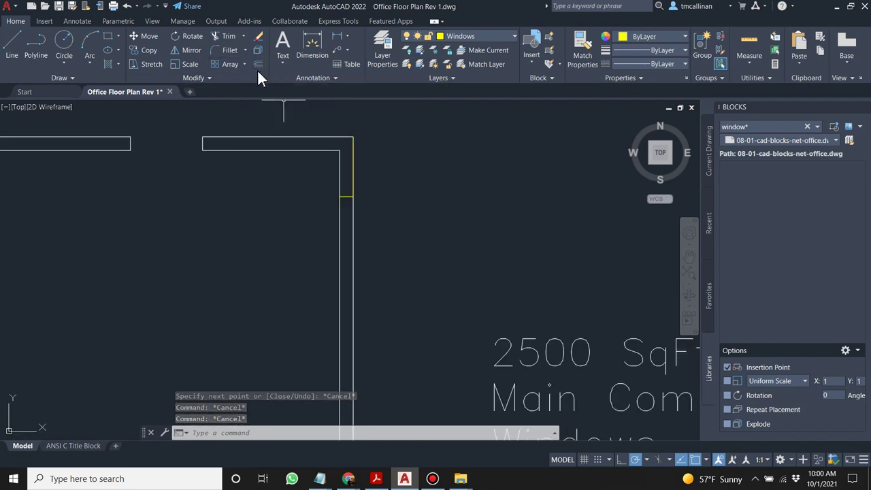
scroll(382, 222, "down", 2)
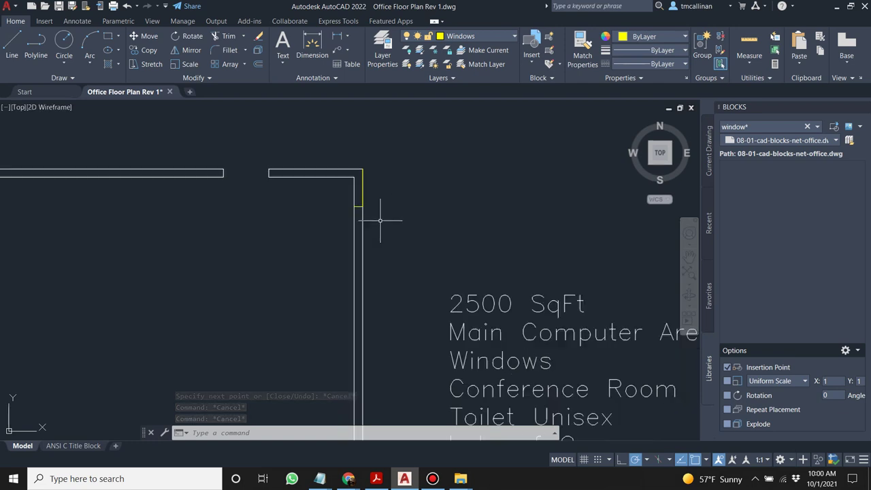
Offset a wall line by 50, then undo that offset.
left_click(258, 64)
scroll(322, 249, "down", 3)
scroll(352, 186, "up", 2)
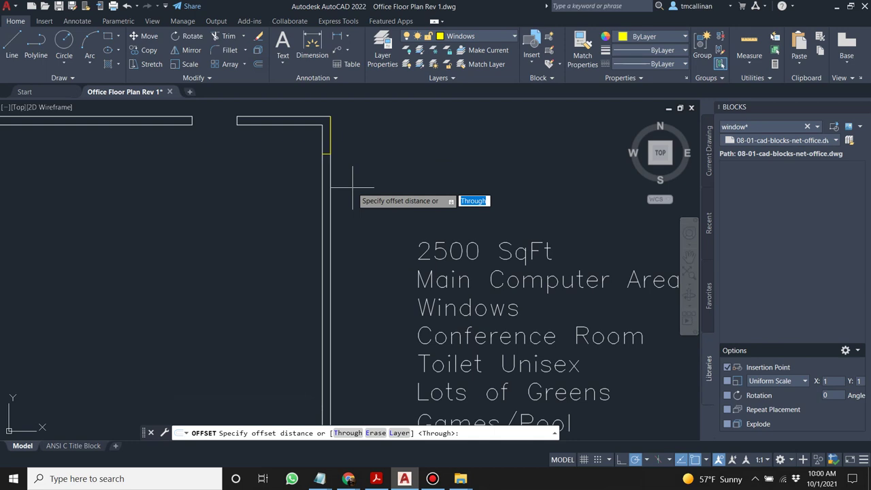
scroll(320, 170, "down", 3)
scroll(273, 181, "up", 3)
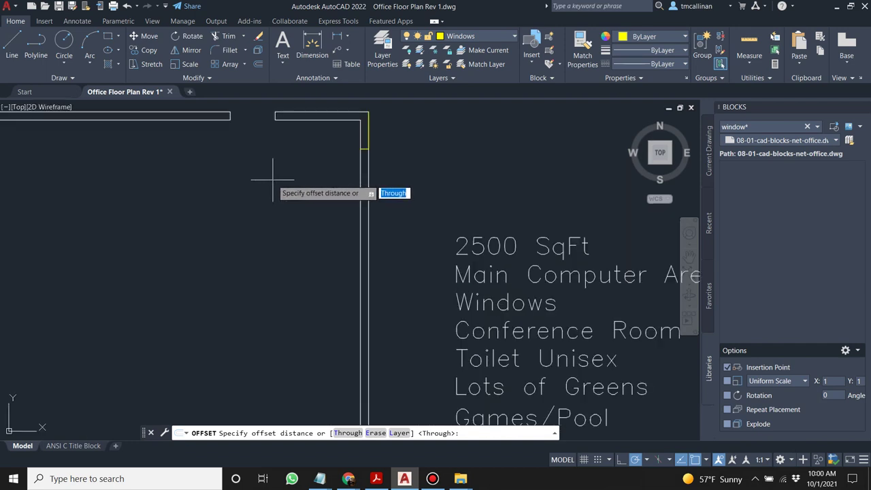
type("0")
key("Return")
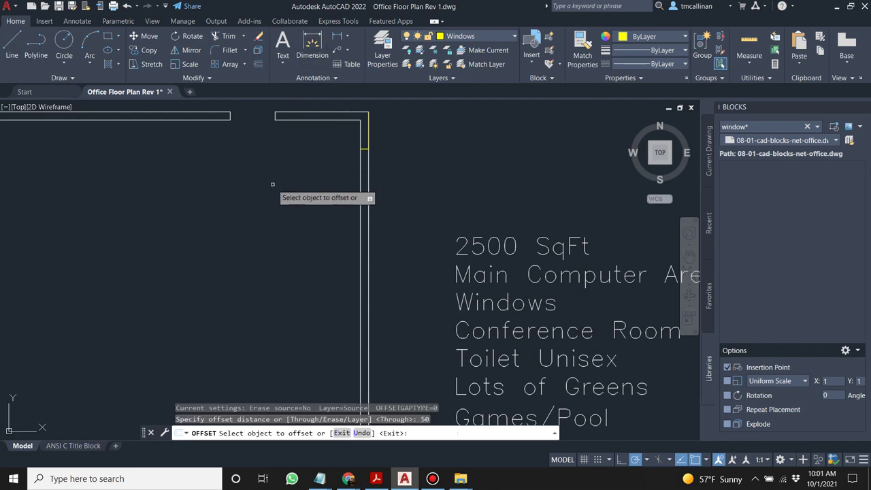
scroll(365, 154, "up", 4)
left_click(365, 153)
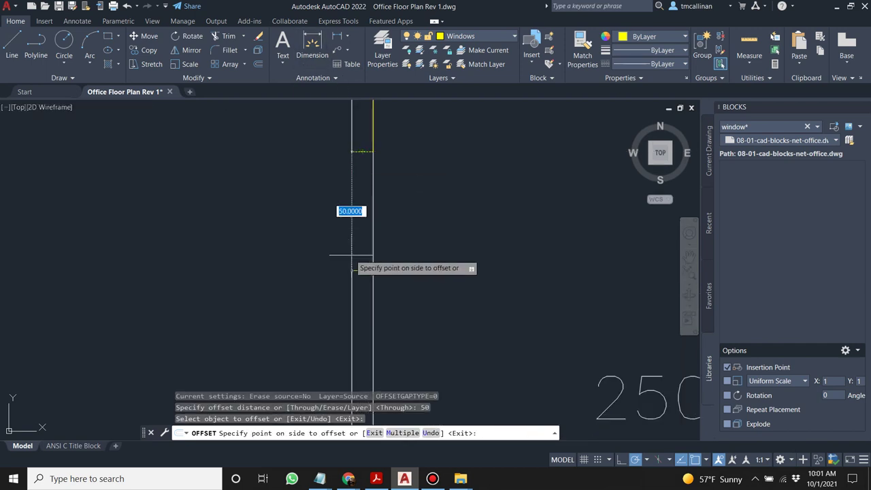
left_click(354, 263)
scroll(403, 241, "down", 5)
scroll(408, 265, "down", 2)
scroll(408, 232, "up", 6)
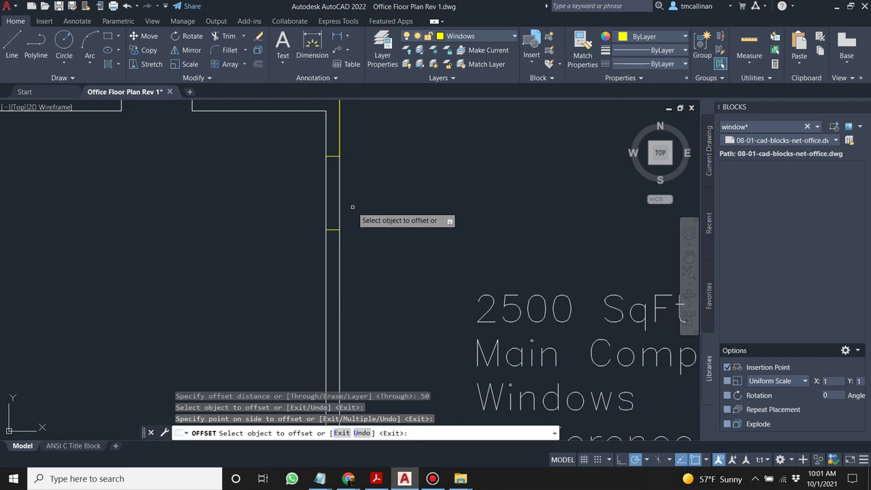
key("ctrl+z")
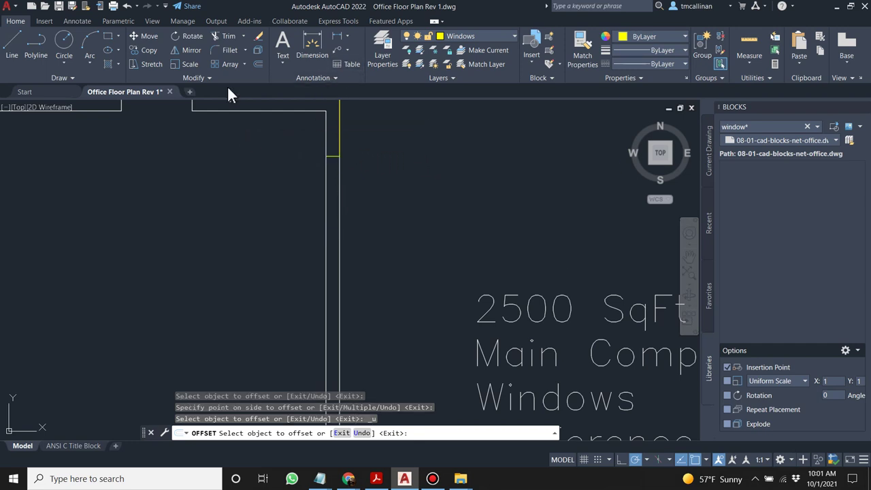
Offset the short yellow window line 72 units downward.
left_click(258, 67)
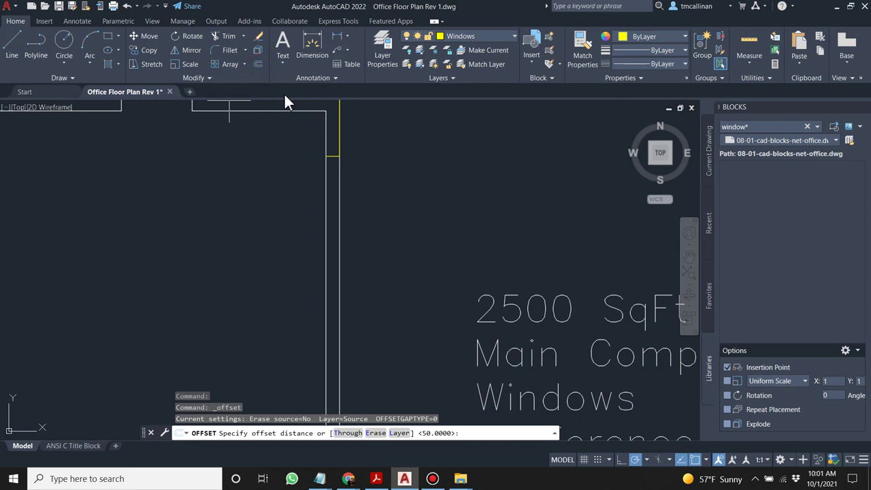
type("72")
key("Return")
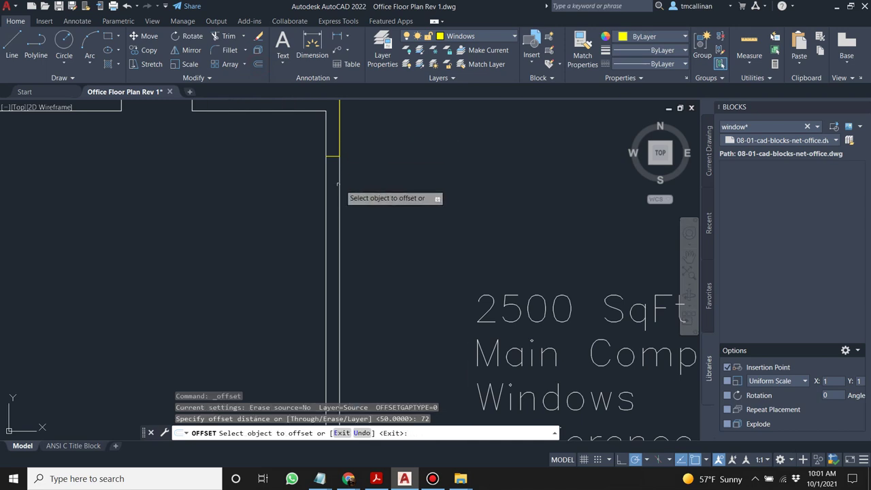
left_click(333, 157)
left_click(296, 211)
key("Escape")
scroll(340, 160, "down", 3)
scroll(326, 182, "up", 5)
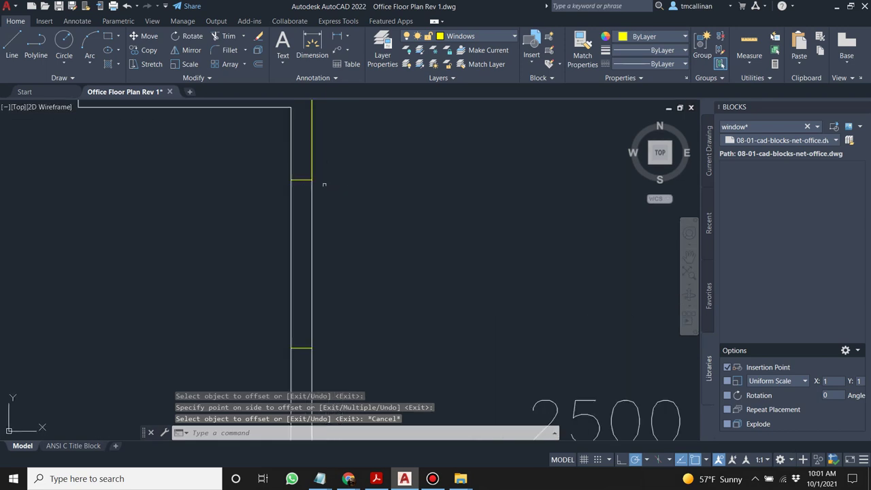
key("Escape")
left_click(15, 49)
Draw a vertical line joining the lower and upper window edges to close the east-wall window outline.
scroll(292, 349, "up", 2)
left_click(307, 349)
scroll(307, 349, "down", 2)
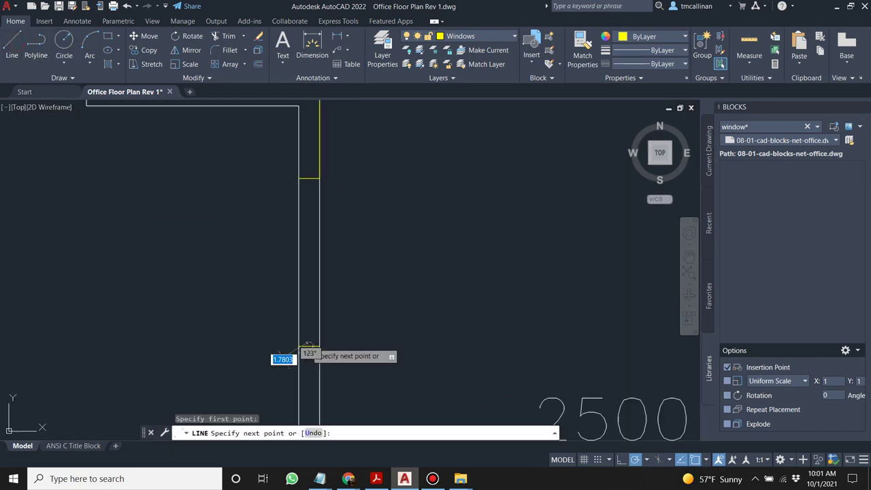
left_click(311, 179)
key("Escape")
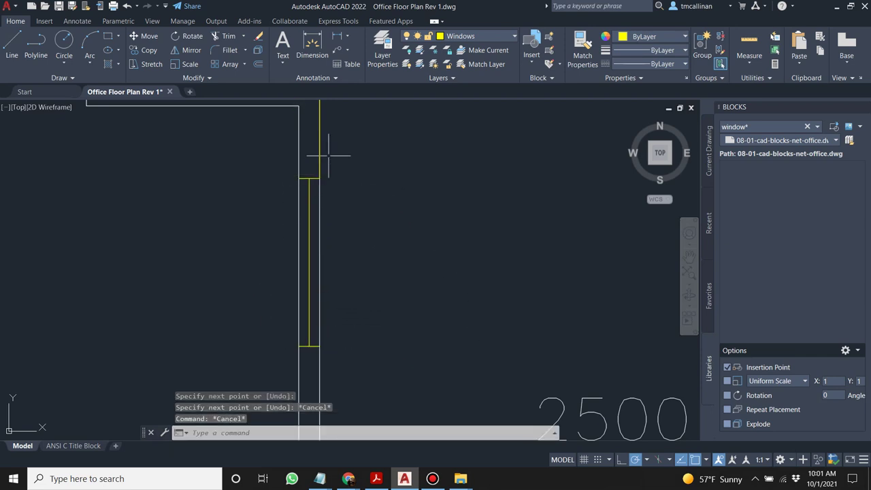
Delete the stray yellow line above the window.
left_click(320, 131)
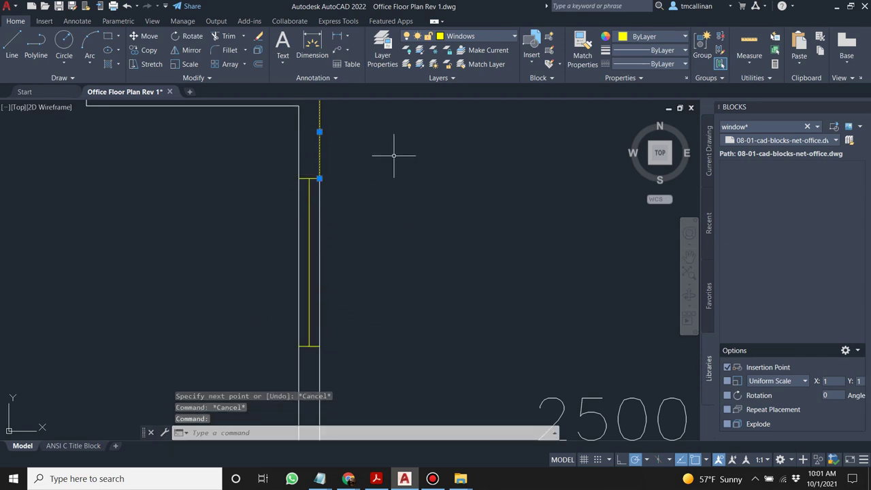
key("Delete")
scroll(395, 152, "down", 4)
scroll(369, 189, "up", 5)
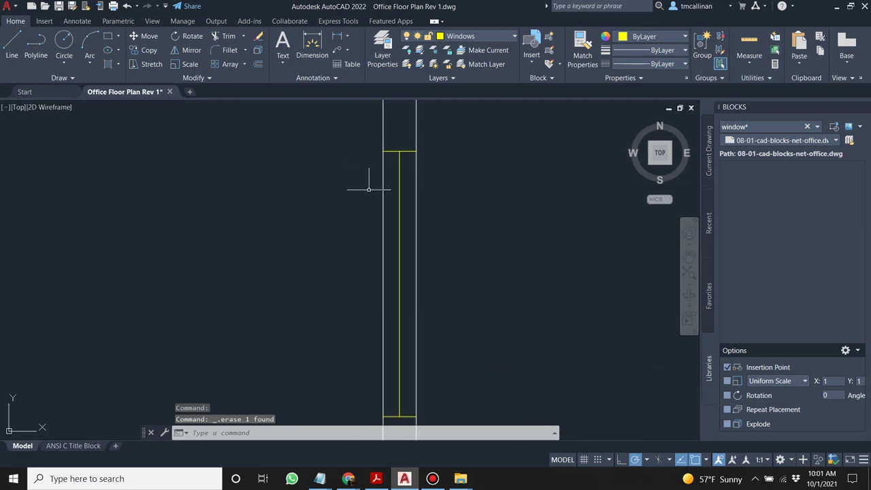
scroll(375, 186, "down", 2)
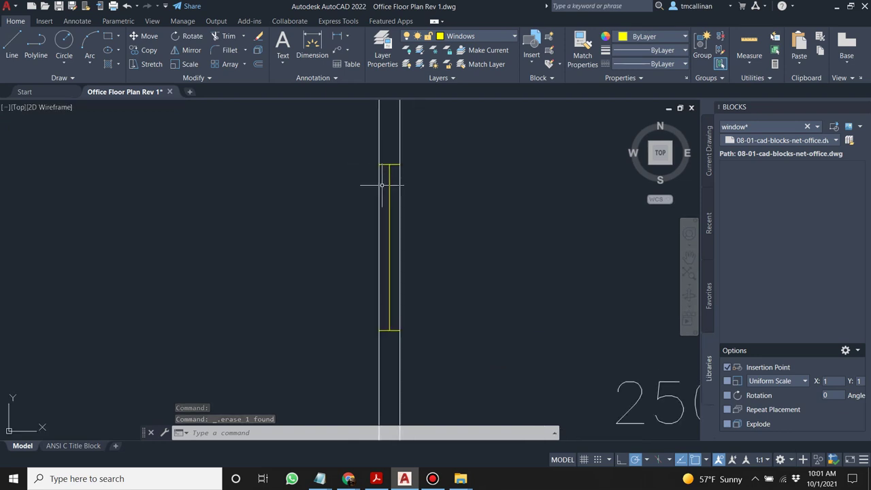
scroll(416, 238, "down", 3)
scroll(422, 224, "up", 2)
scroll(424, 227, "down", 2)
scroll(424, 227, "down", 4)
scroll(412, 224, "up", 4)
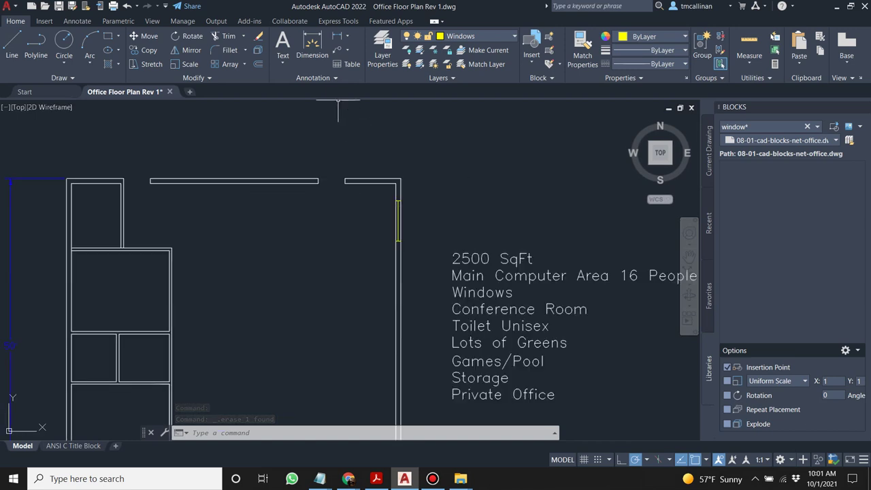
scroll(360, 126, "down", 4)
scroll(380, 181, "up", 2)
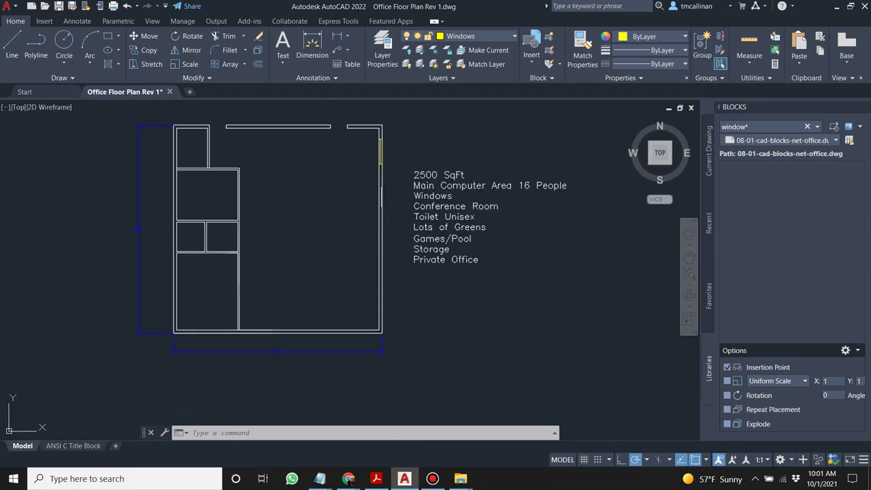
Start a rectangular array with the yellow window outline selected.
left_click(221, 80)
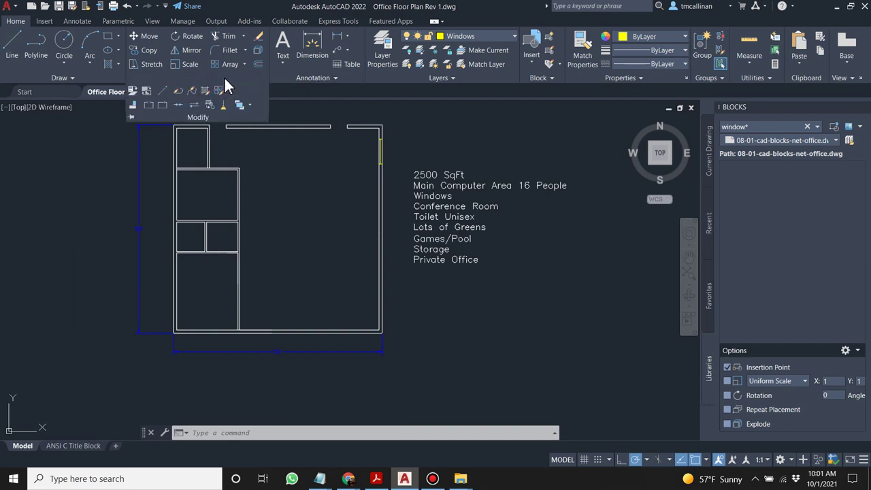
left_click(230, 65)
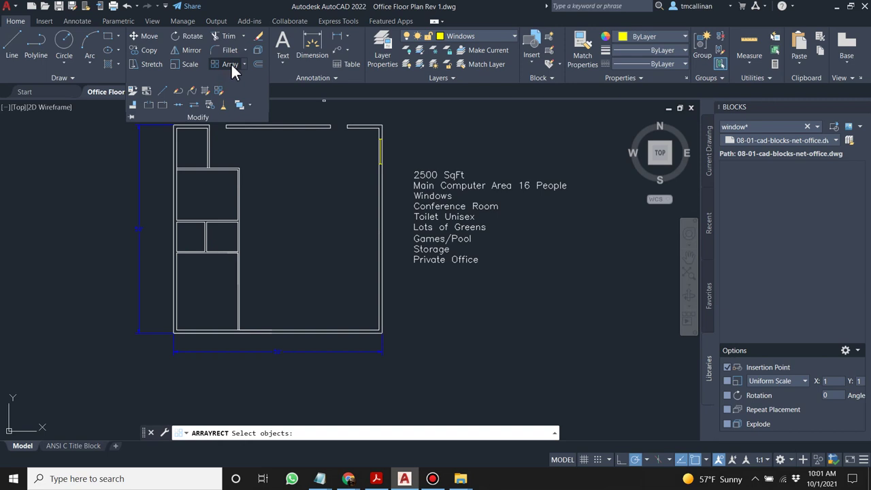
scroll(372, 134, "up", 2)
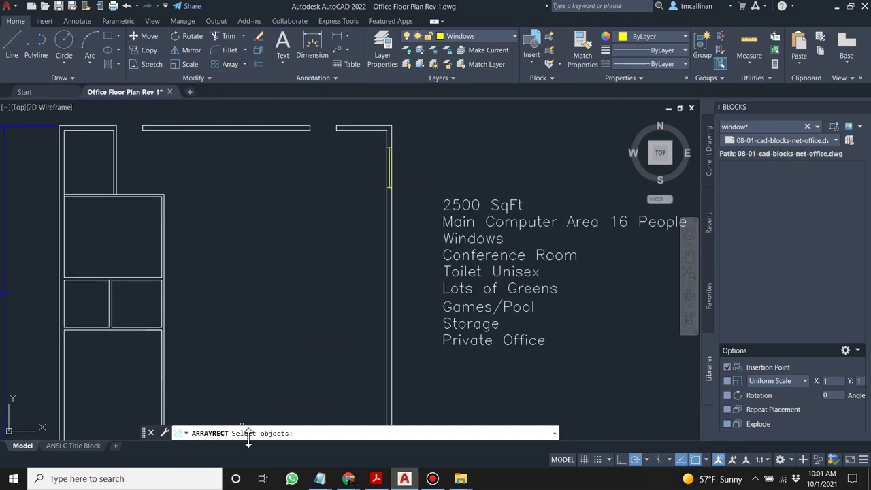
left_click(374, 144)
left_click(406, 190)
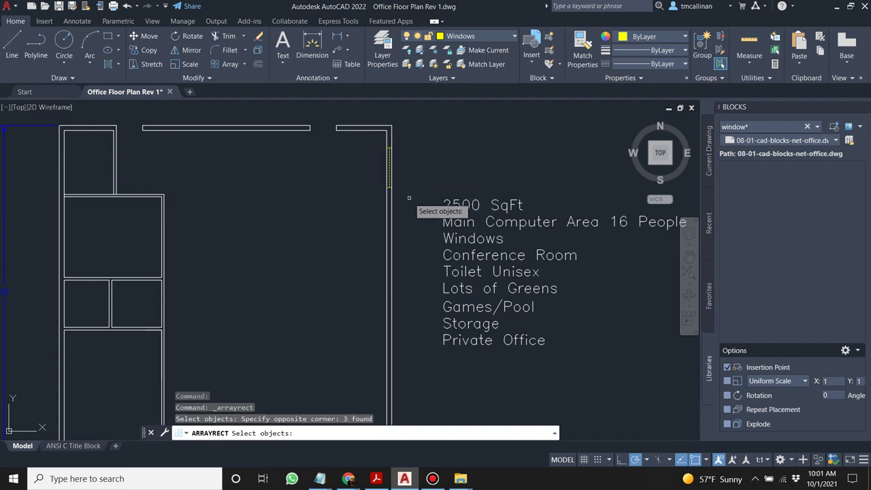
key("Return")
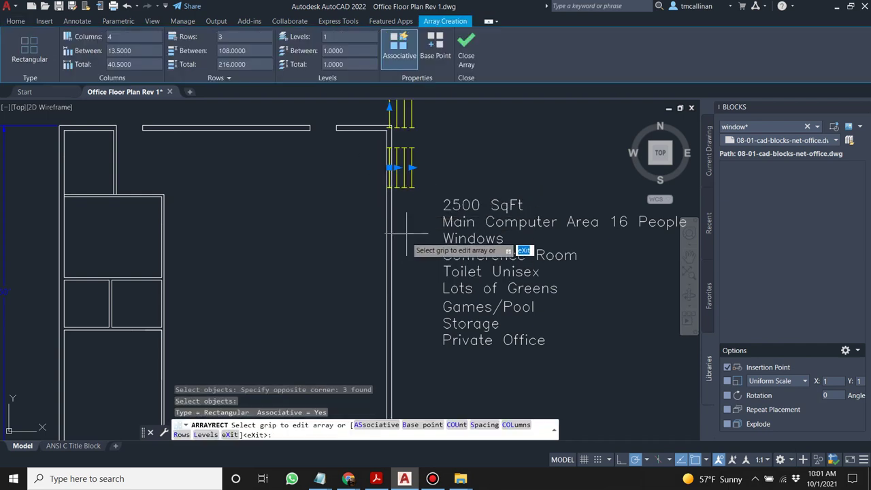
scroll(398, 146, "up", 2)
scroll(334, 315, "down", 1)
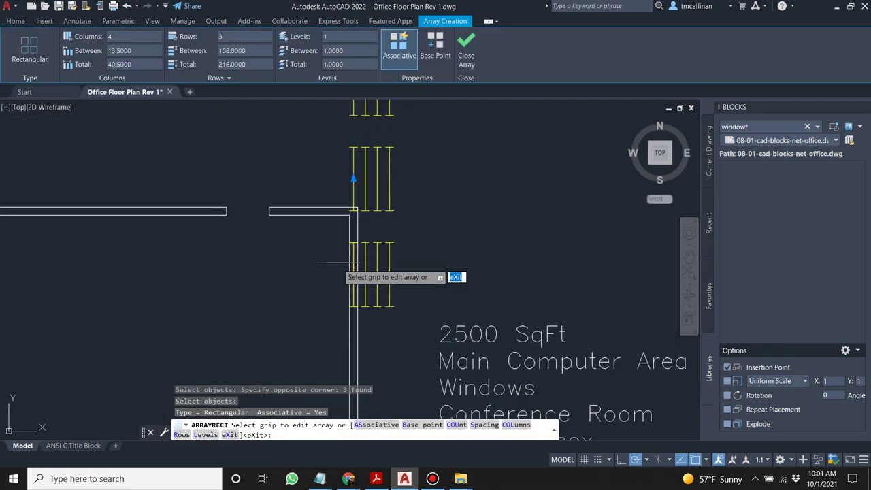
scroll(333, 252, "down", 2)
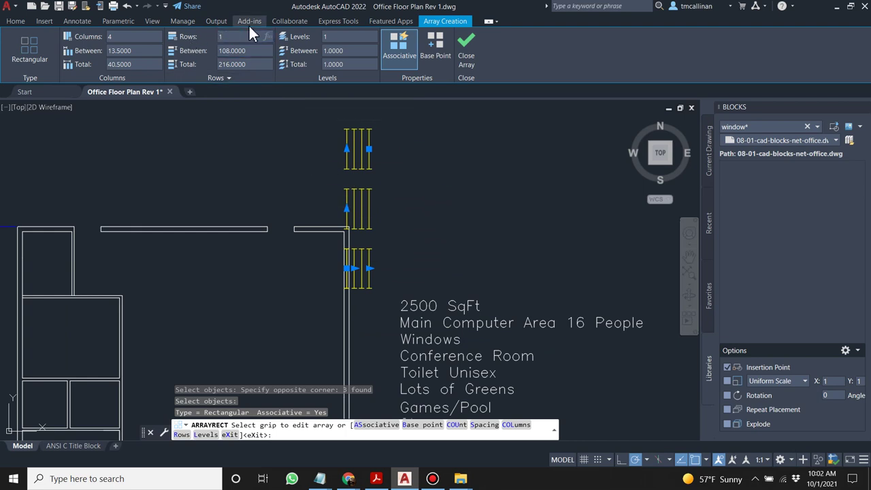
Set the array to 1 column and 4 rows.
left_click(136, 35)
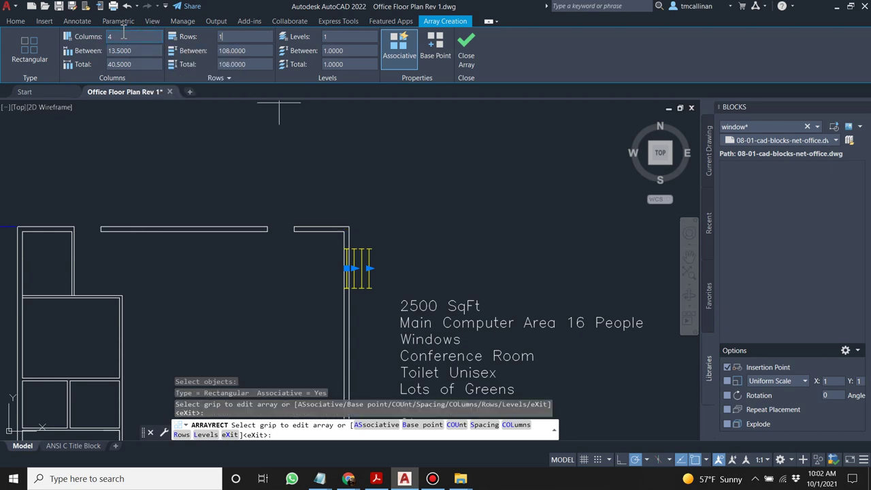
left_click(237, 35)
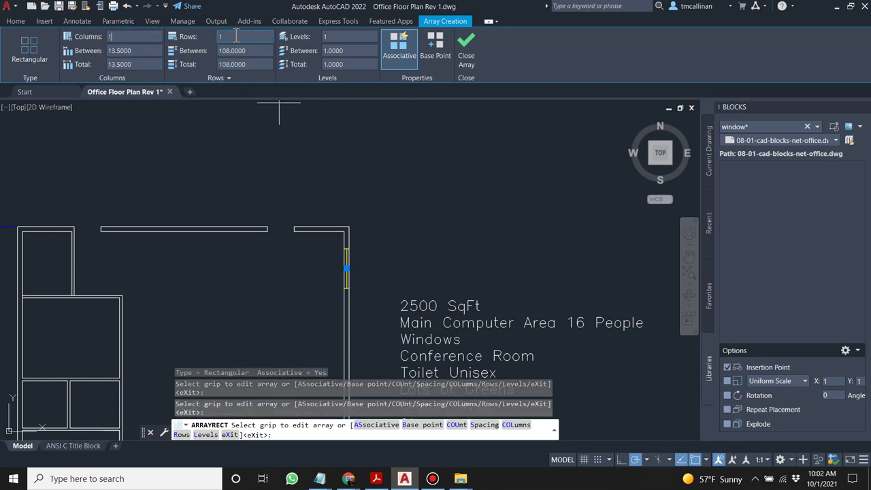
type("4")
key("Return")
scroll(386, 191, "down", 2)
scroll(386, 201, "up", 1)
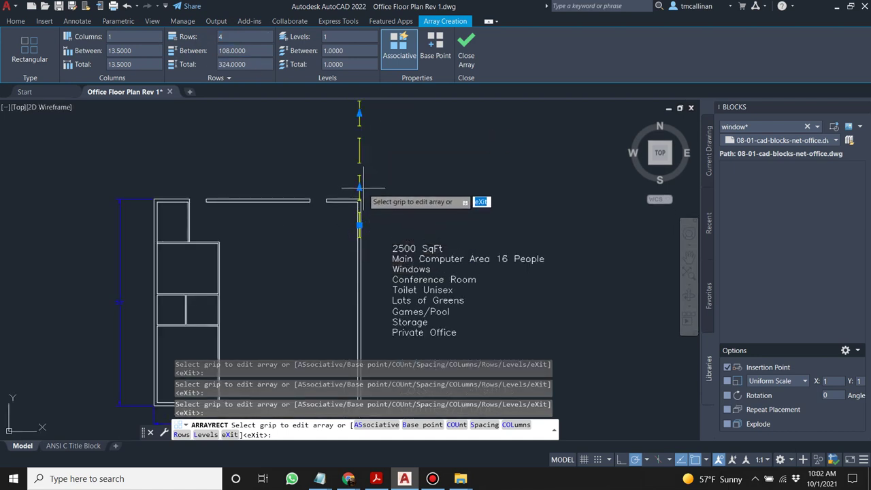
Drag the row spacing downward along the east wall to about -306.9.
left_click(360, 188)
left_click(358, 342)
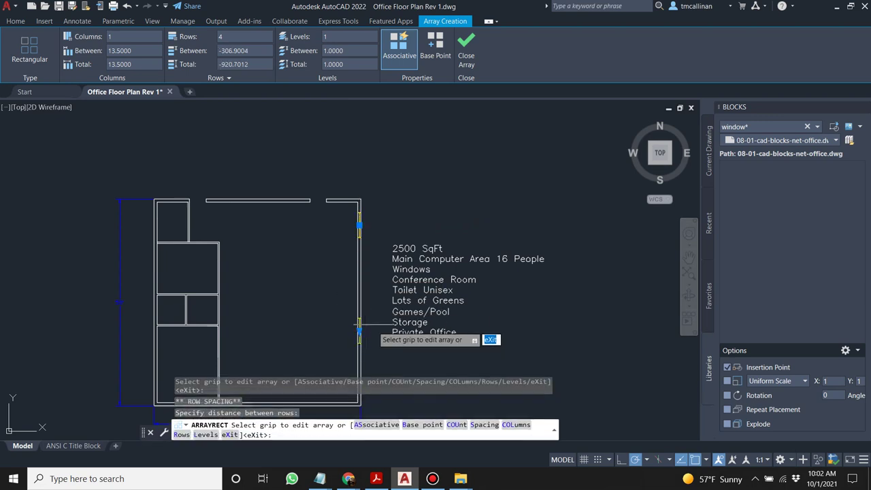
scroll(381, 285, "down", 2)
scroll(368, 285, "up", 2)
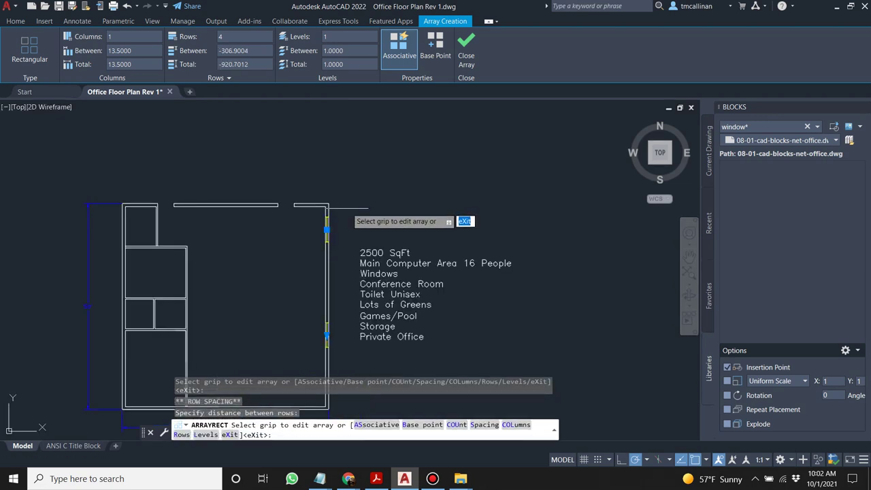
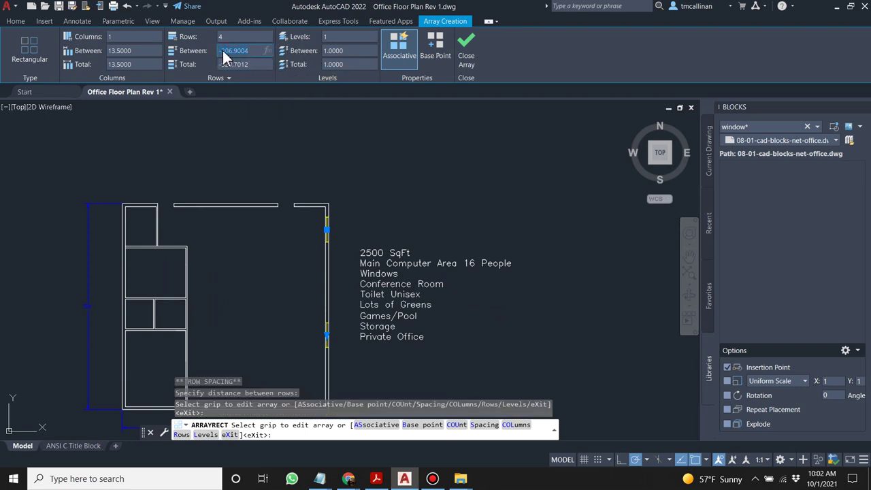
Try row spacings of -50 and then -100 for the right-wall window array.
left_click_drag(221, 50, 249, 50)
type("-50")
key("Return")
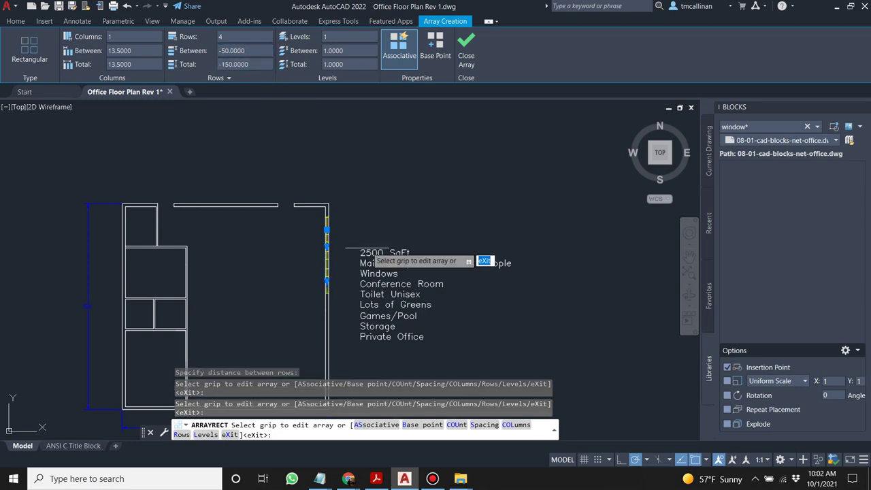
scroll(359, 252, "up", 5)
left_click(220, 51)
left_click(222, 51)
type("-100")
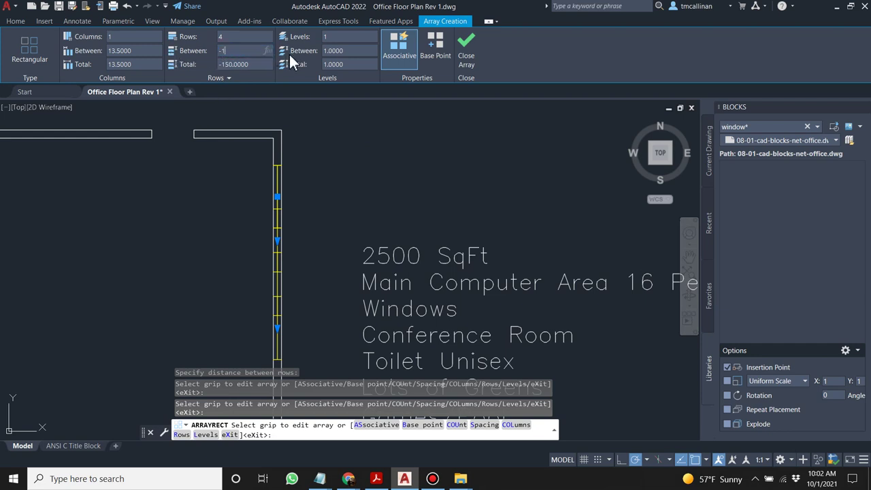
key("Return")
scroll(331, 224, "down", 3)
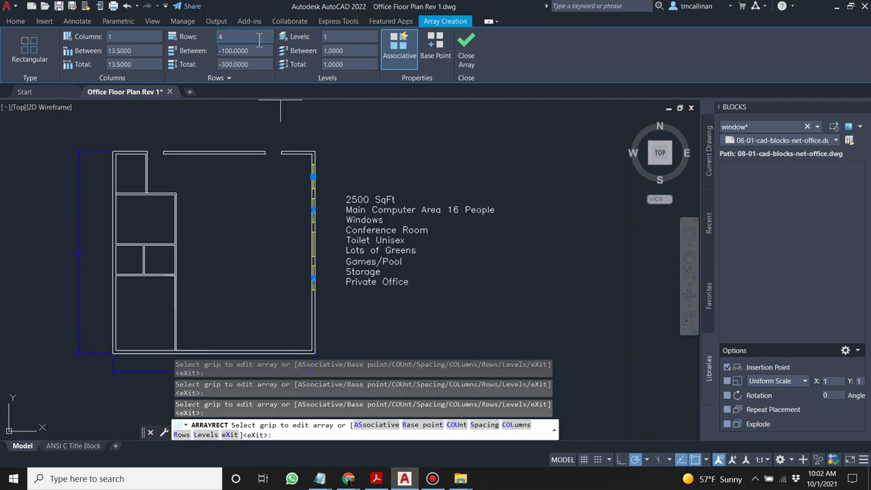
scroll(276, 201, "down", 1)
scroll(283, 204, "up", 1)
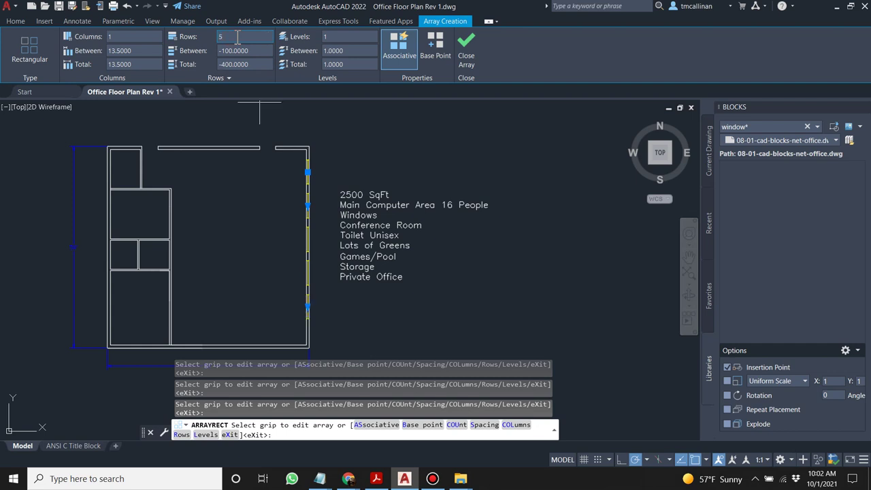
scroll(325, 316, "up", 2)
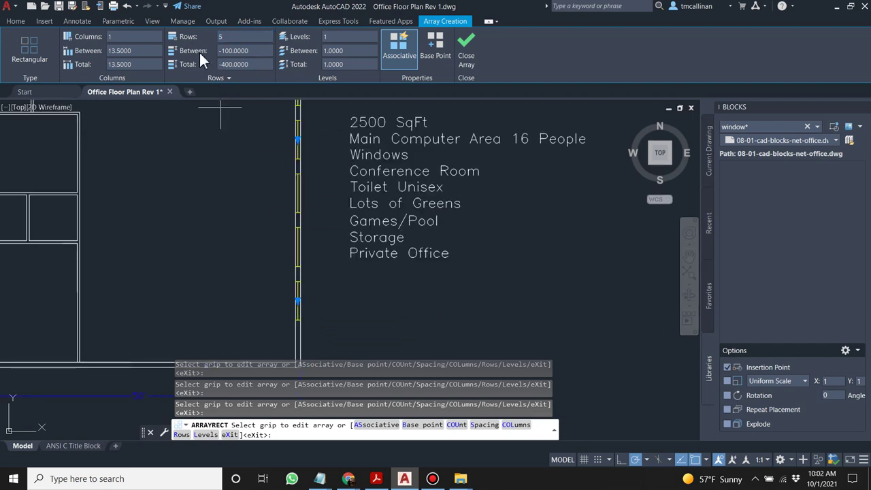
Set the row spacing to -110 and close the five-window array.
left_click(224, 51)
type("10")
key("Return")
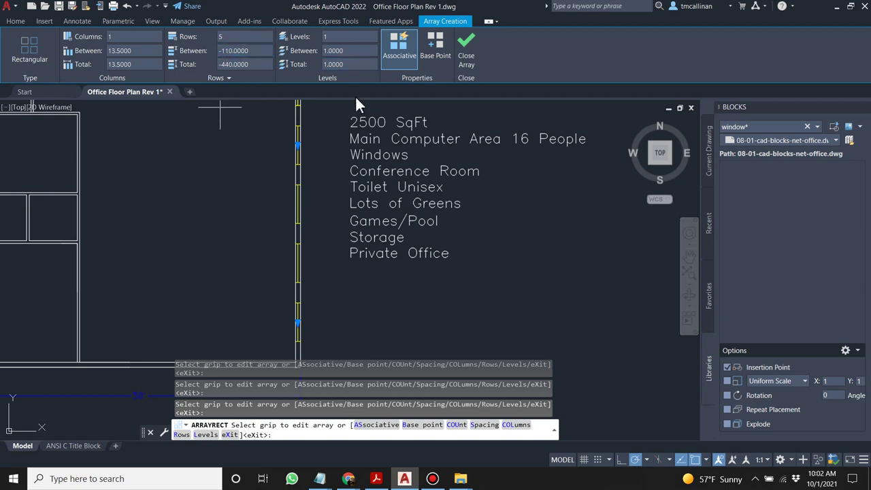
scroll(299, 282, "down", 3)
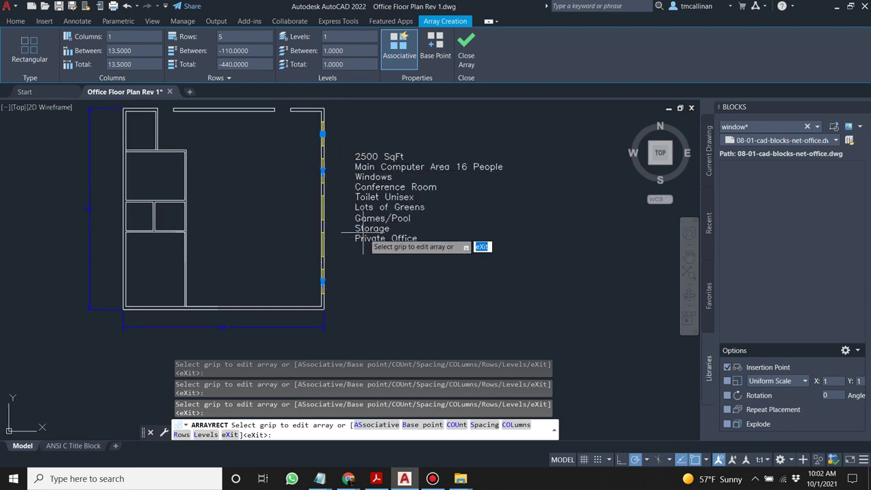
scroll(321, 269, "up", 3)
scroll(334, 264, "down", 2)
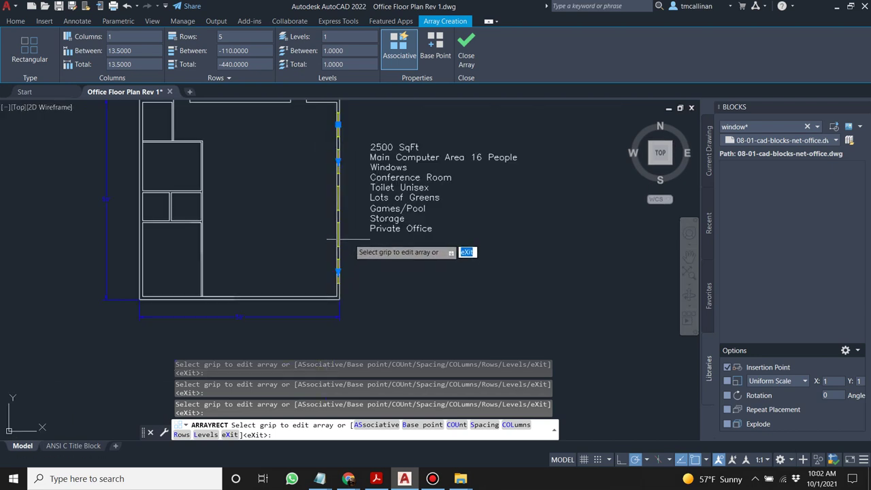
left_click(469, 56)
left_click(416, 282)
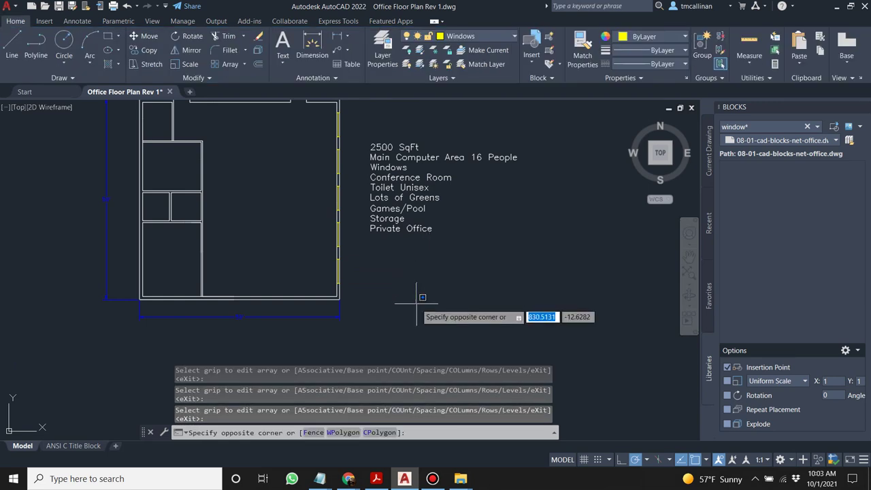
Change the Windows layer colour from yellow to cyan in Layer Properties Manager.
key("Escape")
key("Escape")
scroll(327, 183, "up", 3)
scroll(334, 189, "down", 3)
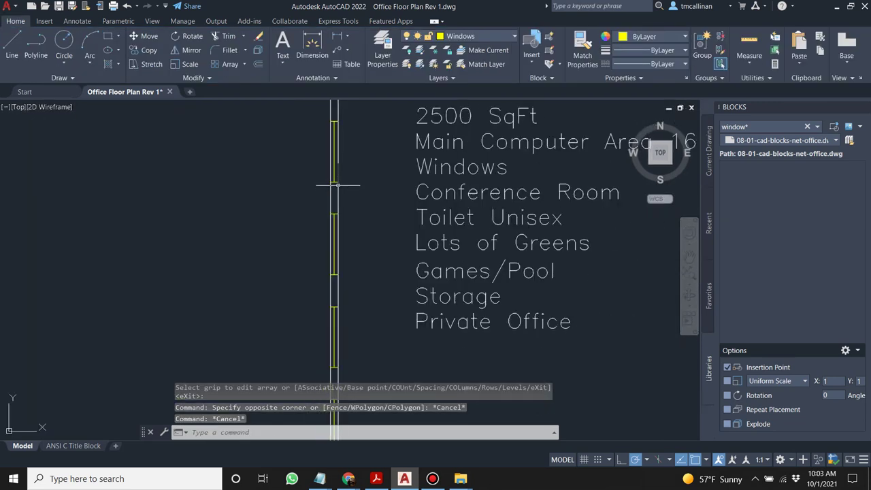
key("Escape")
scroll(334, 163, "up", 3)
scroll(335, 169, "down", 3)
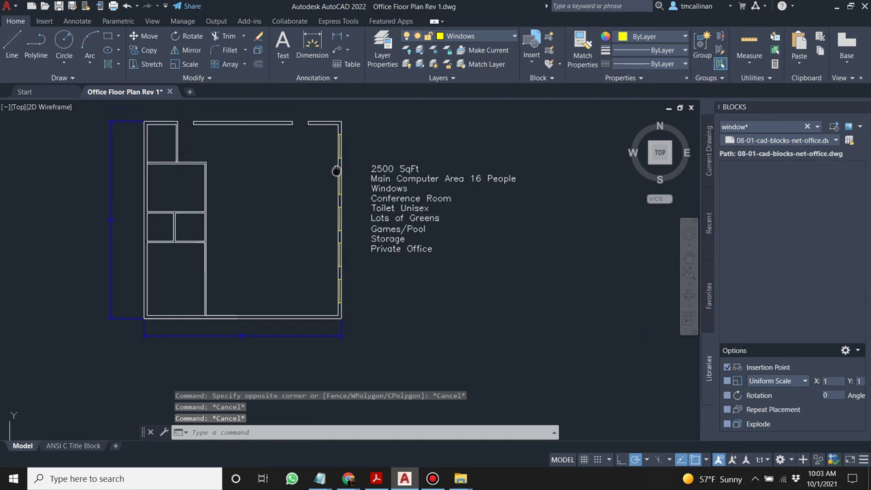
left_click(479, 36)
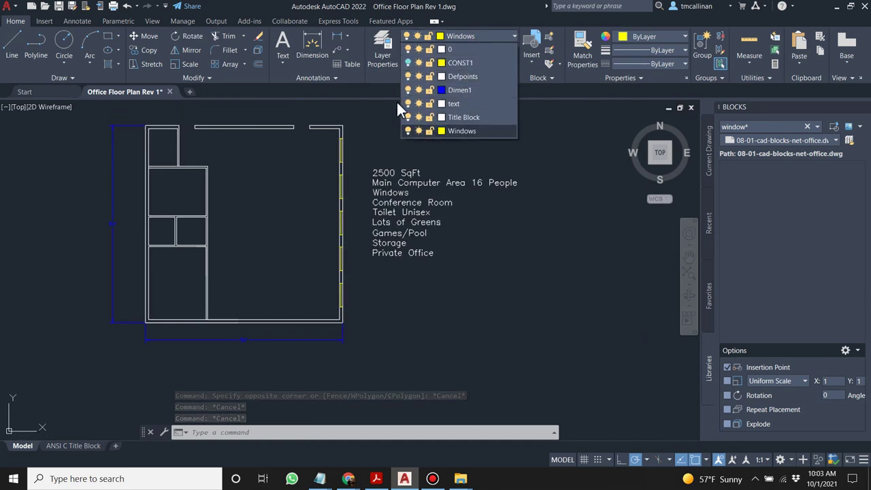
left_click(383, 53)
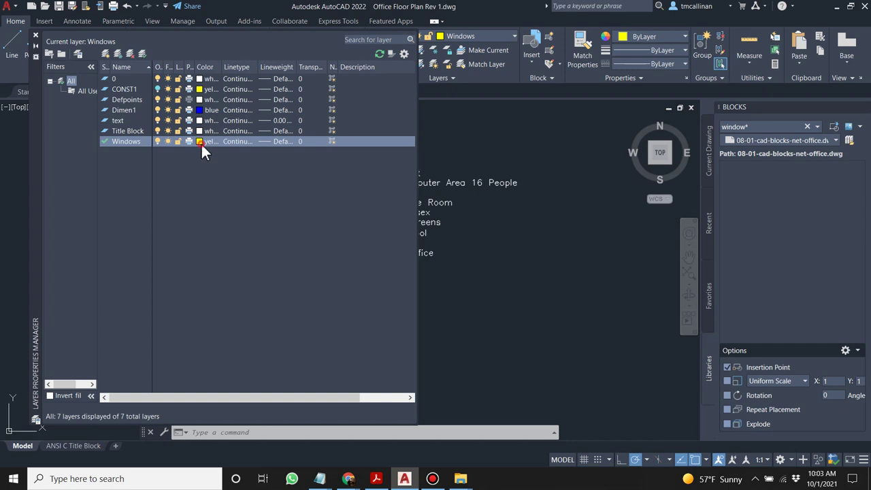
left_click(200, 142)
left_click(373, 262)
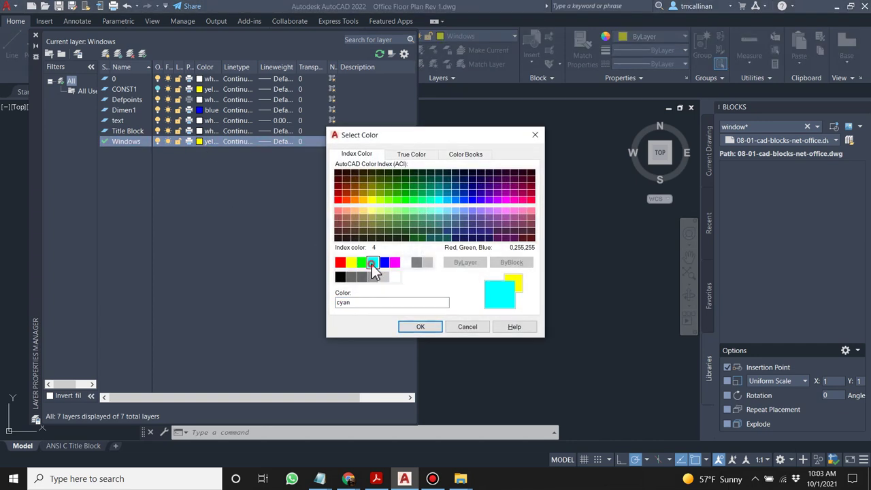
left_click(420, 327)
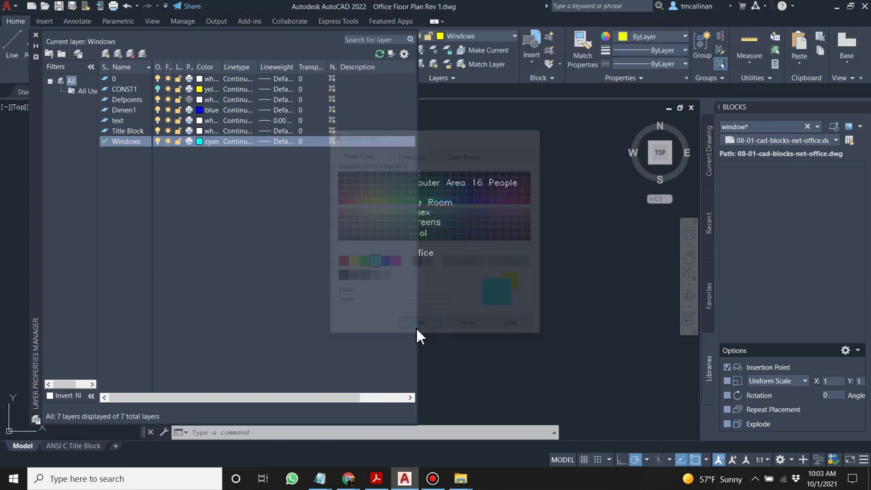
left_click(35, 34)
Zoom in and out to check the cyan windows on the right wall.
key("Escape")
scroll(358, 198, "up", 3)
scroll(358, 198, "down", 5)
scroll(391, 201, "up", 6)
scroll(392, 201, "down", 3)
scroll(391, 202, "down", 3)
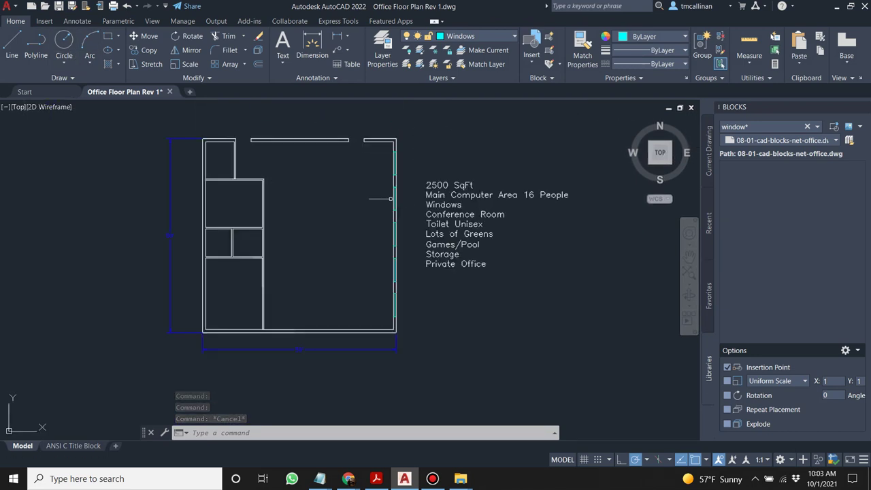
Copy the right-wall windows and paste a duplicate beside the plan.
left_click(372, 147)
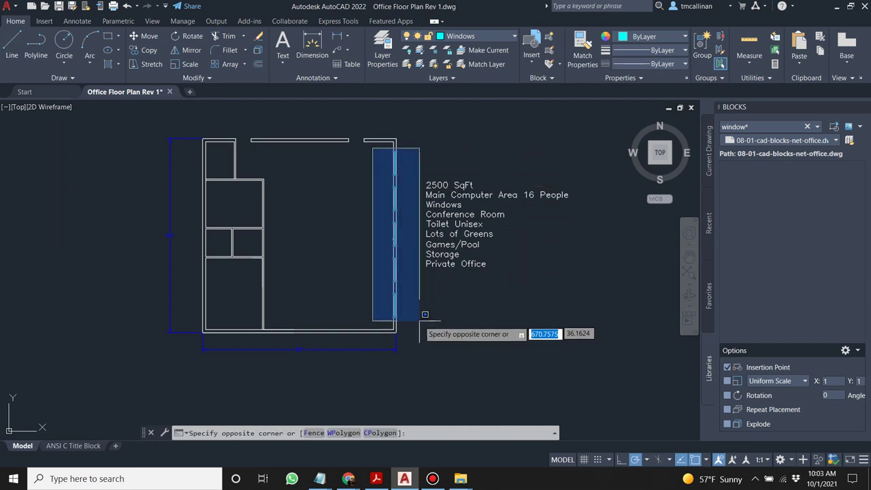
left_click(404, 309)
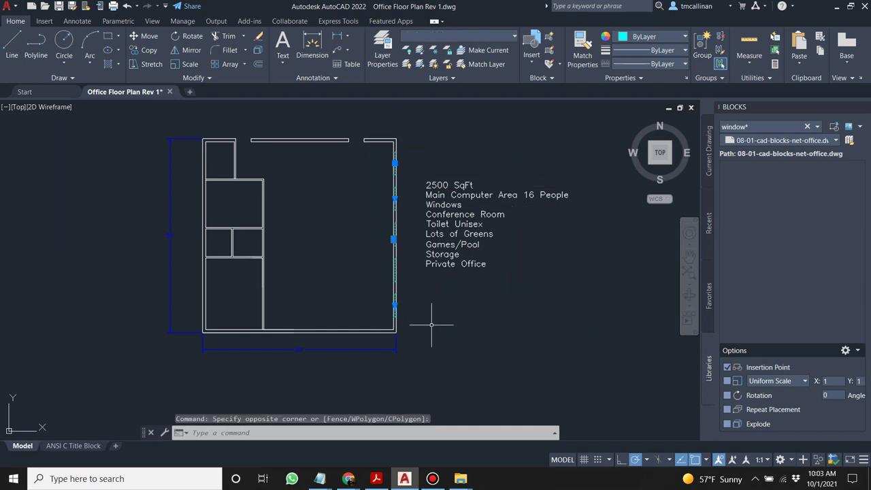
key("ctrl+c")
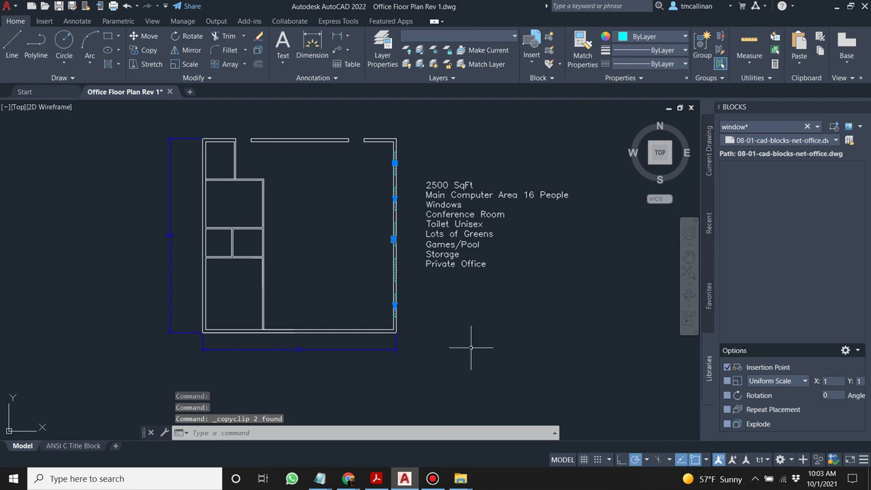
key("ctrl+v")
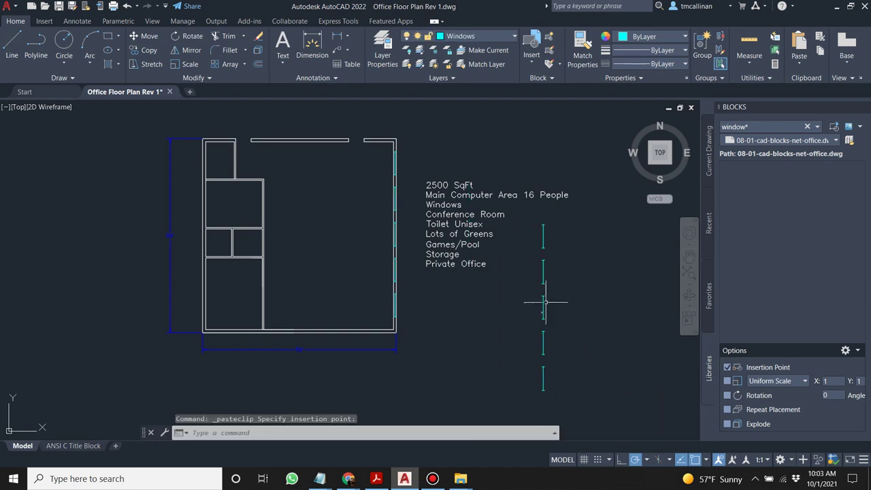
scroll(525, 347, "up", 3)
key("Escape")
scroll(521, 350, "up", 2)
Delete the stray piece left near the pasted windows.
left_click(523, 344)
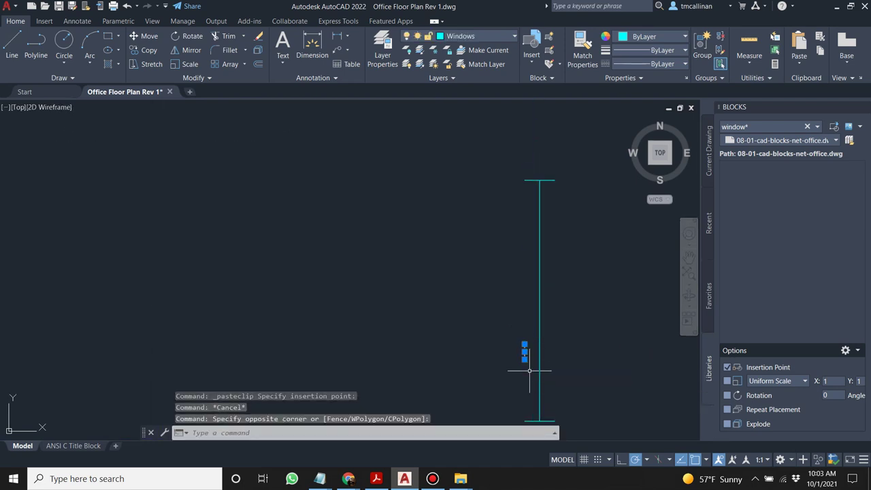
left_click(530, 370)
key("Delete")
scroll(525, 350, "down", 3)
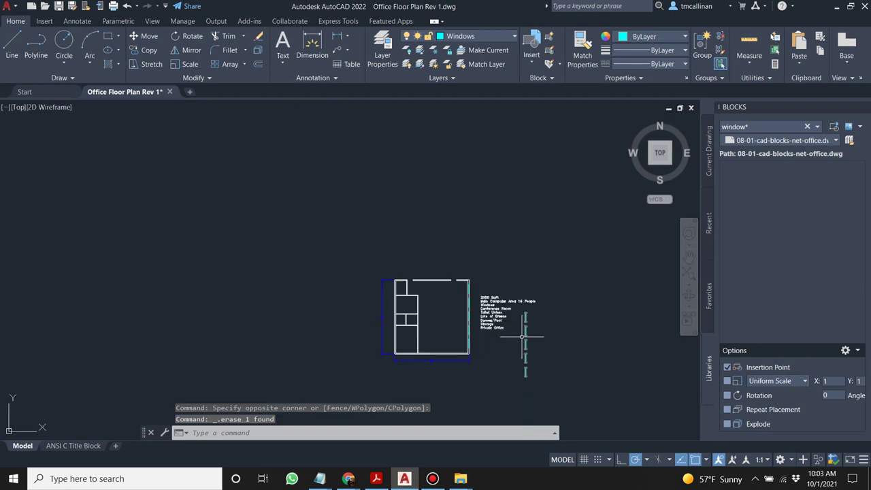
scroll(517, 334, "up", 1)
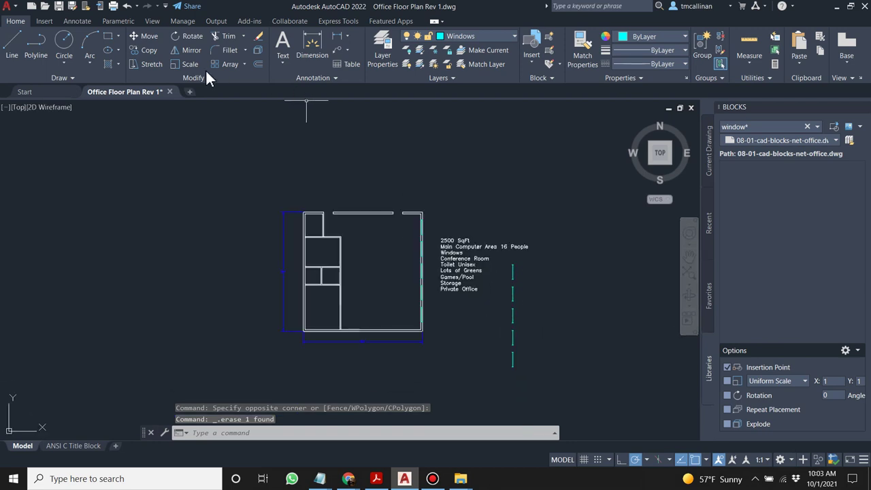
Rotate the pasted window copy 90° so it lies horizontally.
left_click(189, 41)
left_click(499, 262)
left_click(543, 385)
key("Return")
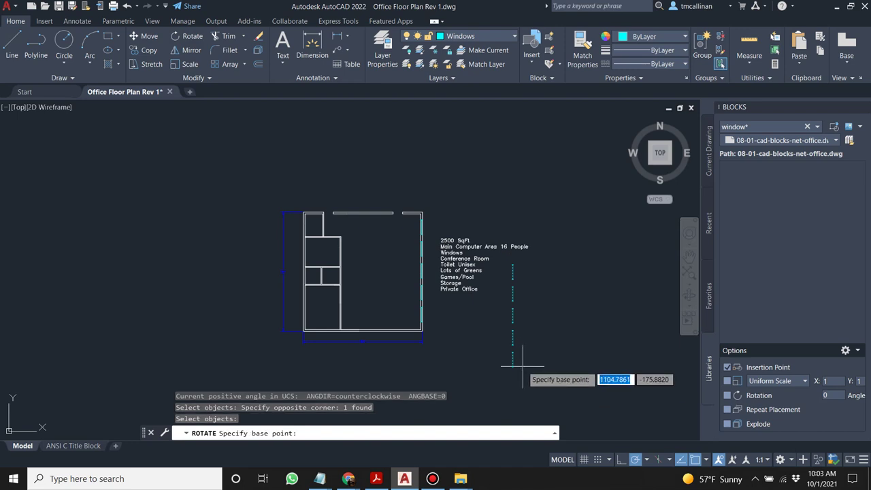
left_click(515, 363)
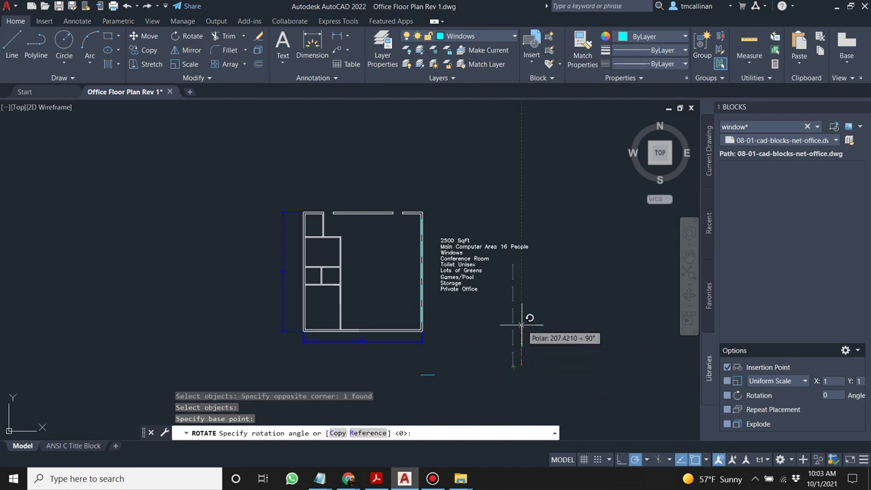
key("Escape")
scroll(486, 395, "up", 2)
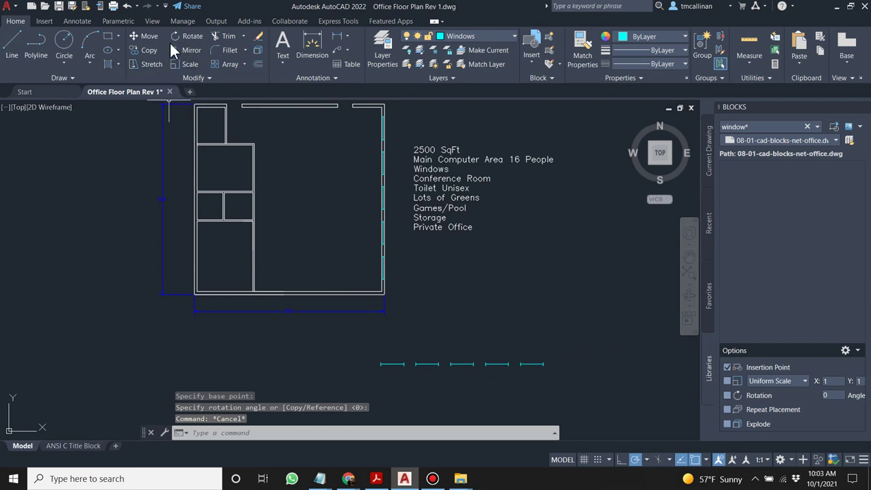
left_click(144, 36)
left_click(359, 345)
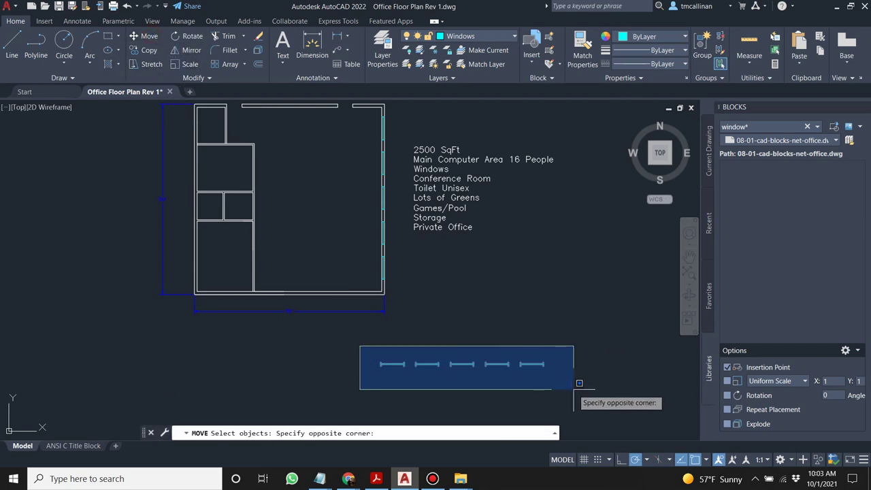
key("Escape")
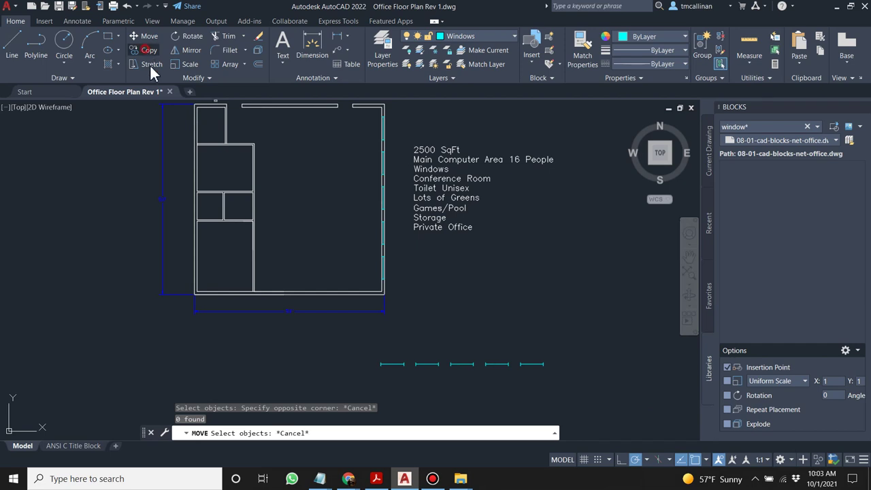
left_click(147, 52)
left_click(364, 352)
left_click(558, 386)
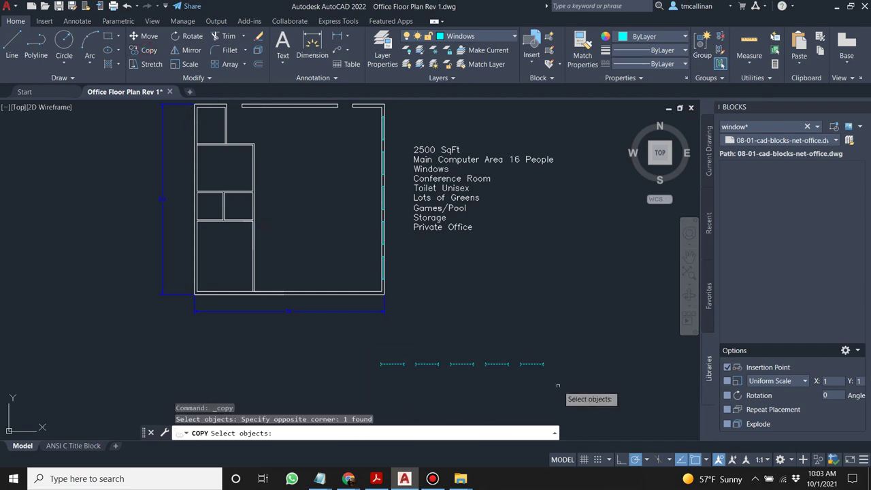
key("Return")
scroll(537, 361, "up", 2)
left_click(544, 356)
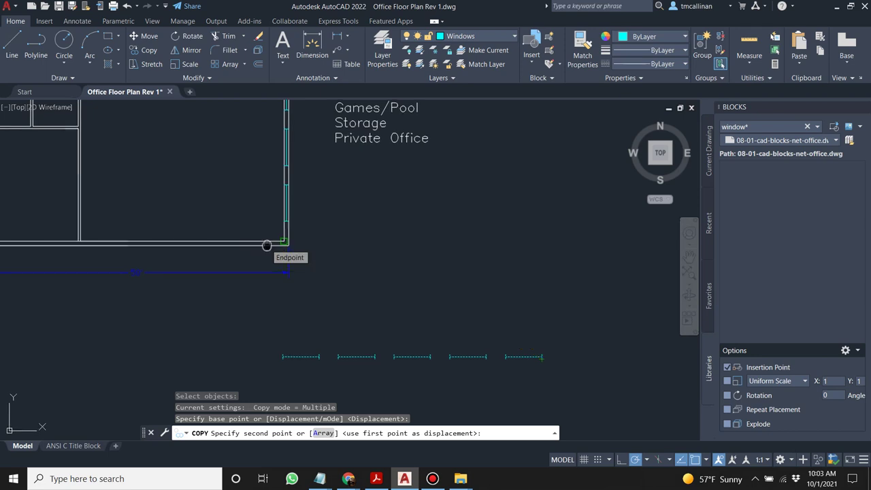
scroll(276, 243, "up", 3)
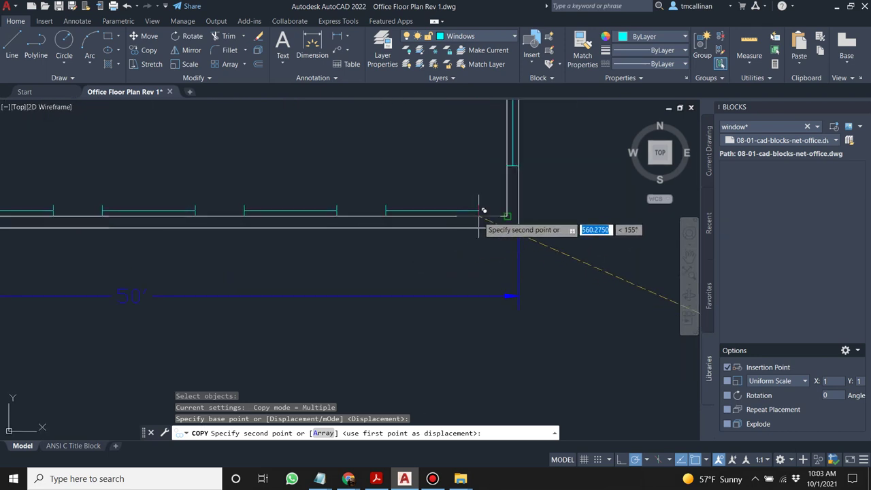
scroll(482, 222, "down", 2)
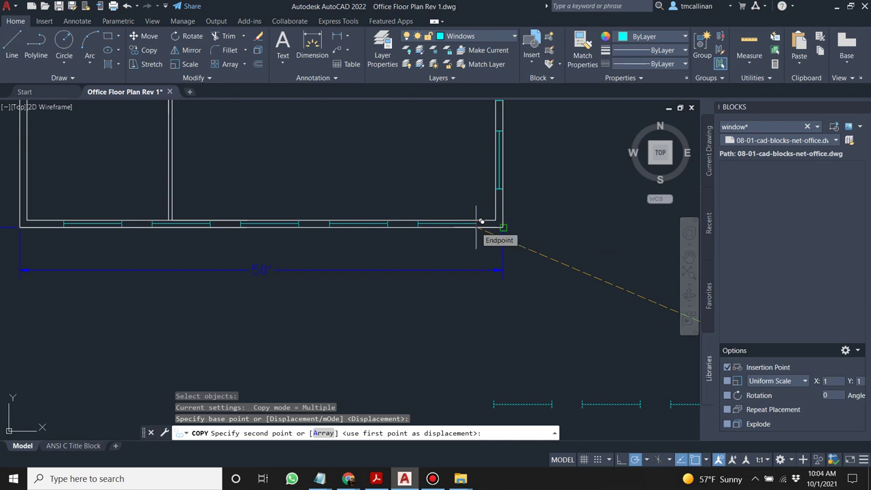
key("Escape")
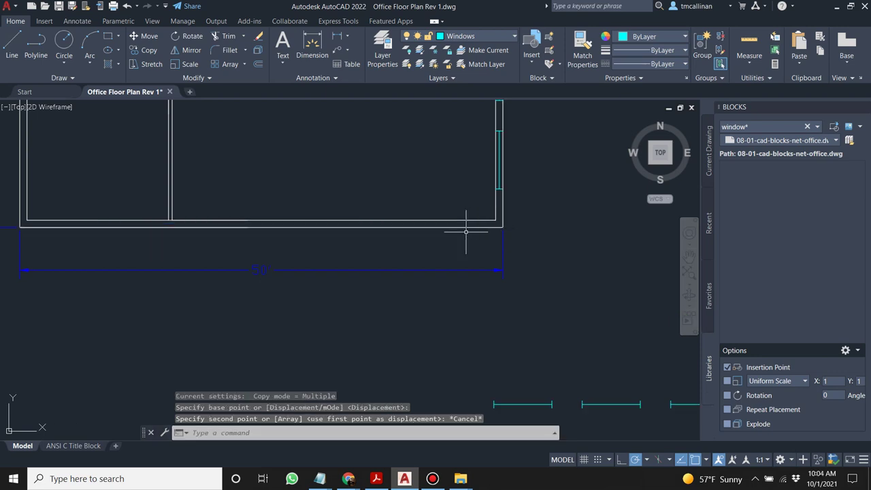
Draw a 40-unit guide line from the bottom-right wall corner.
left_click(13, 43)
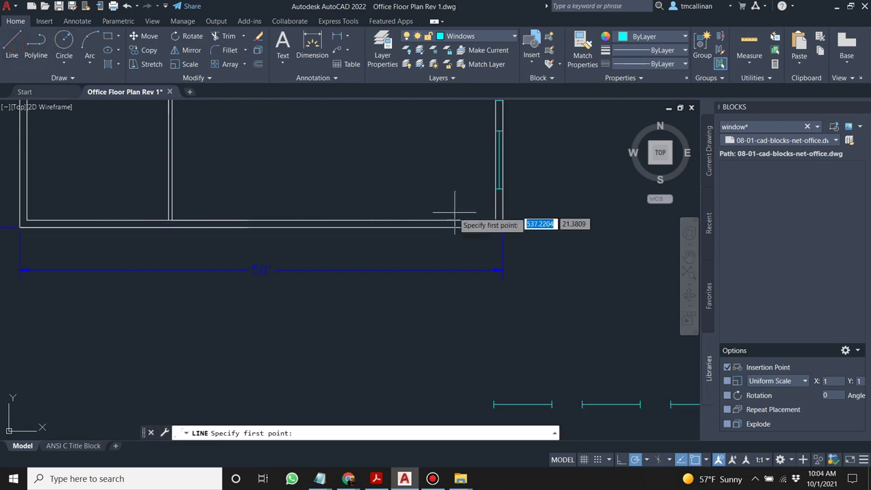
left_click(502, 227)
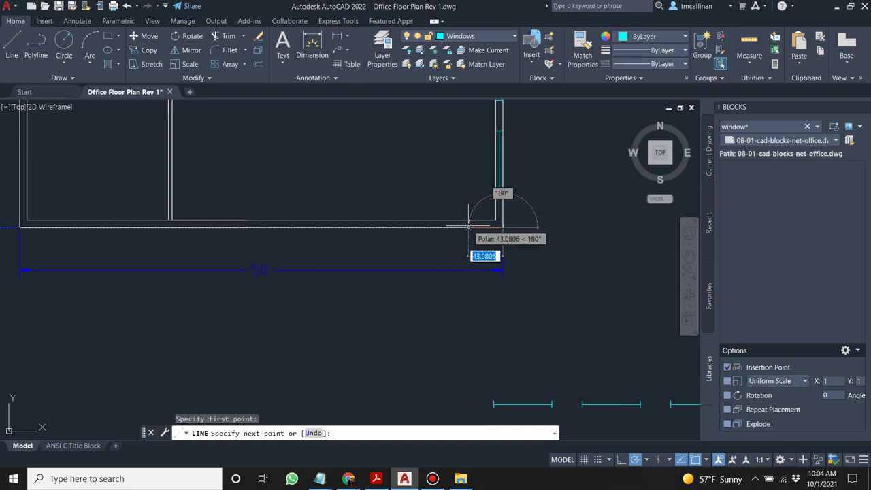
type("40")
key("Return")
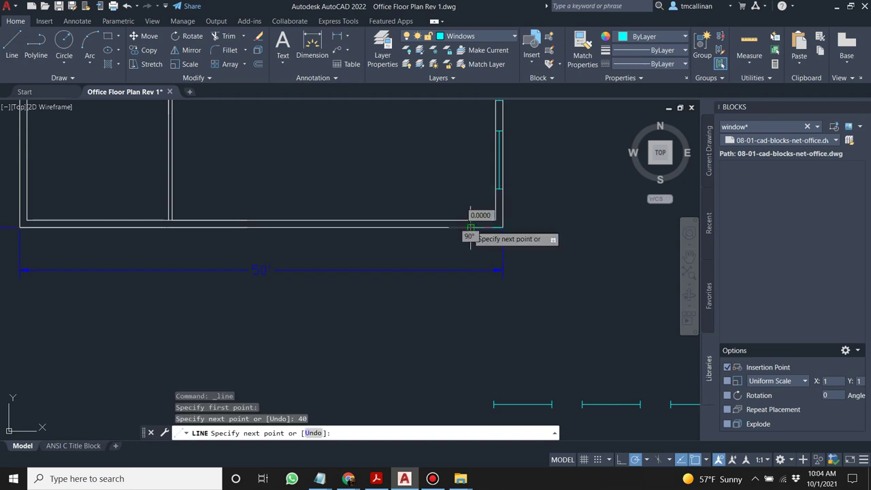
key("Escape")
scroll(592, 250, "down", 4)
middle_click_drag(555, 255, 450, 236)
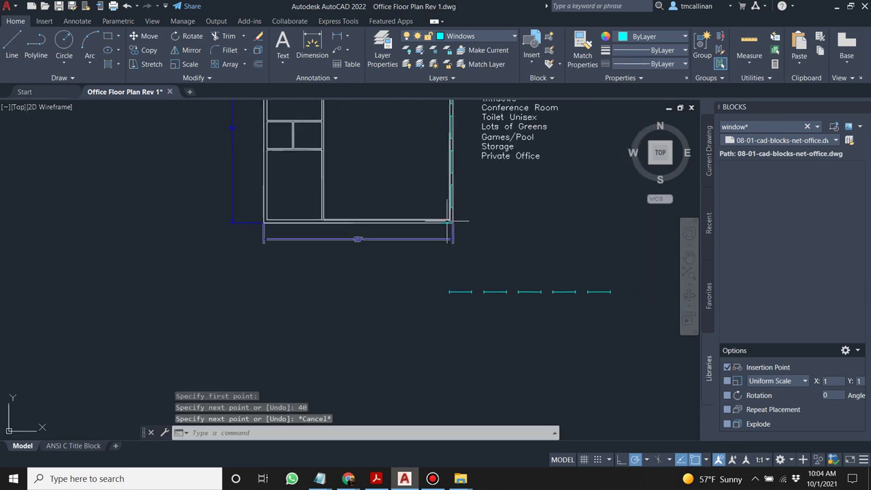
Copy the window row from its end to the building corner, then erase the guide line.
left_click(149, 36)
left_click(149, 50)
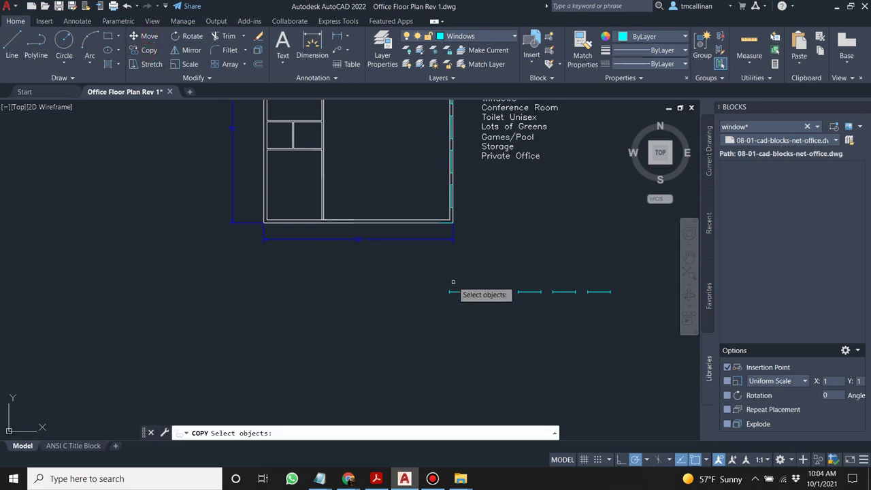
left_click(434, 276)
left_click(650, 325)
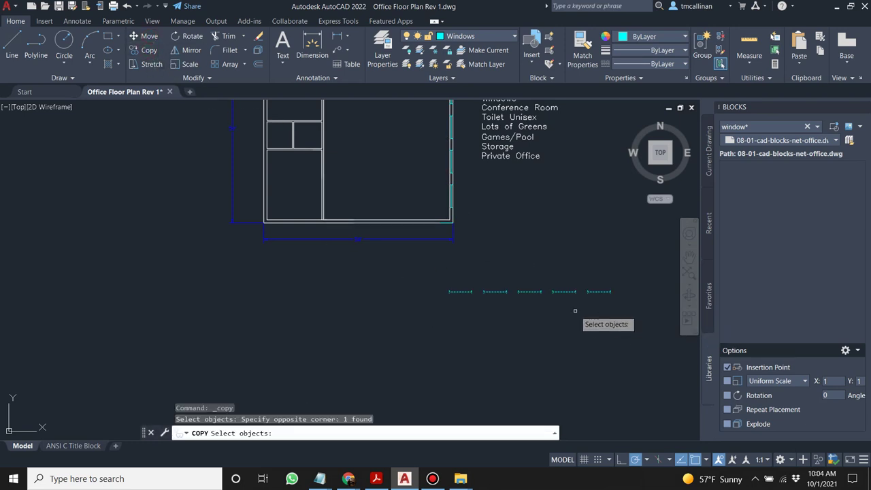
key("Return")
scroll(606, 294, "up", 5)
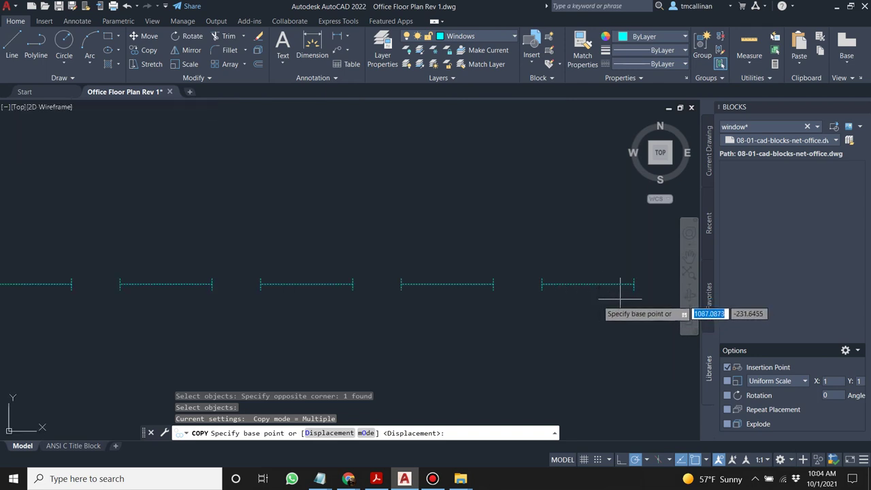
left_click(636, 286)
scroll(634, 288, "down", 4)
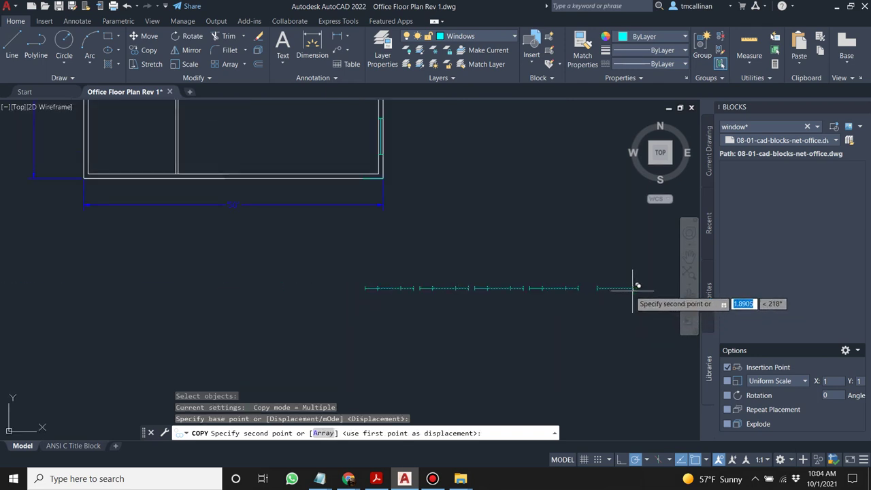
scroll(386, 179, "up", 4)
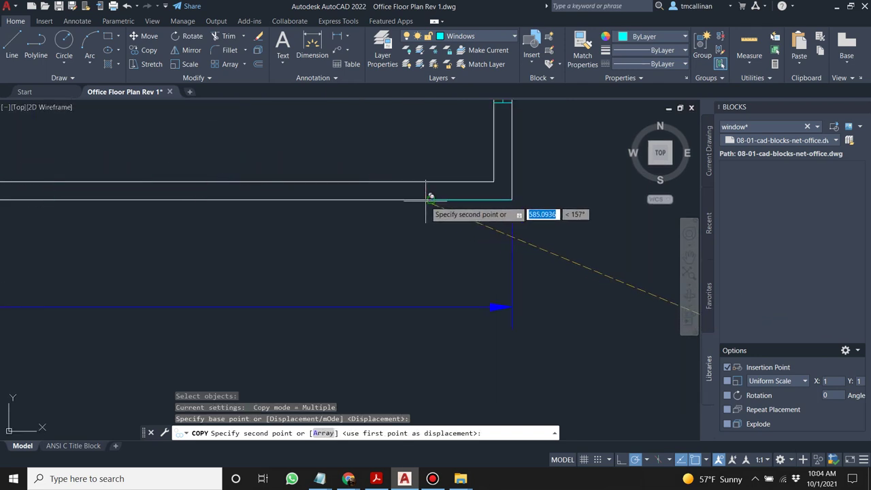
left_click(432, 198)
key("Escape")
left_click(442, 201)
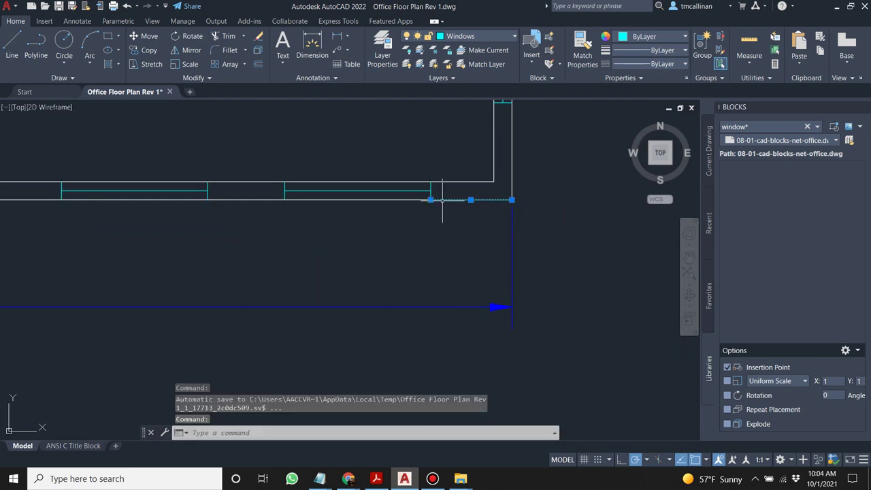
key("Delete")
Try selecting the windows on the bottom wall.
scroll(447, 218, "down", 4)
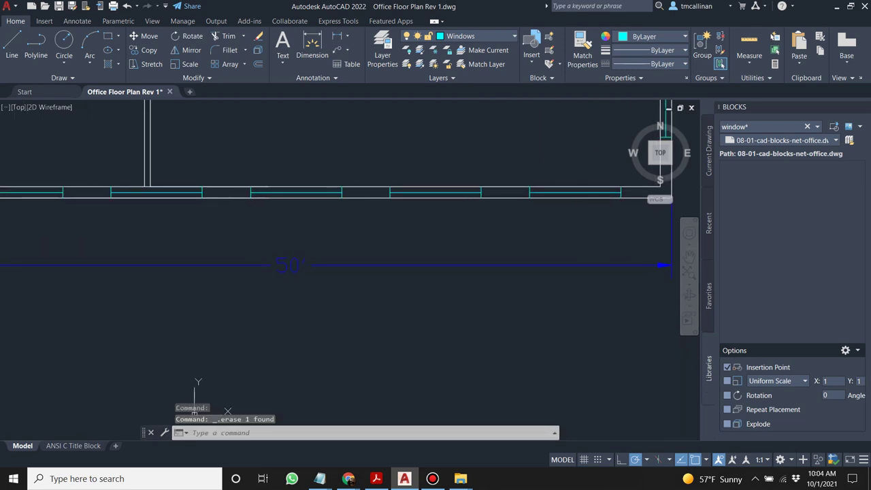
scroll(380, 214, "down", 2)
scroll(303, 218, "up", 5)
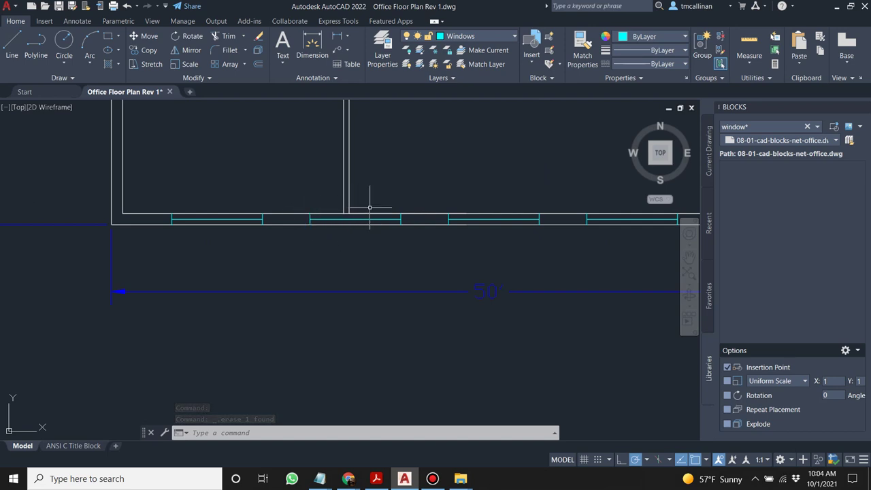
left_click(304, 206)
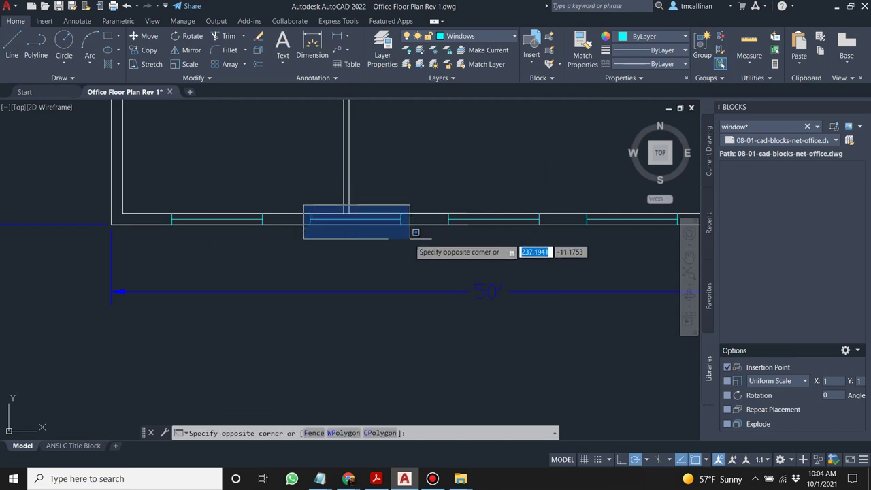
left_click(433, 260)
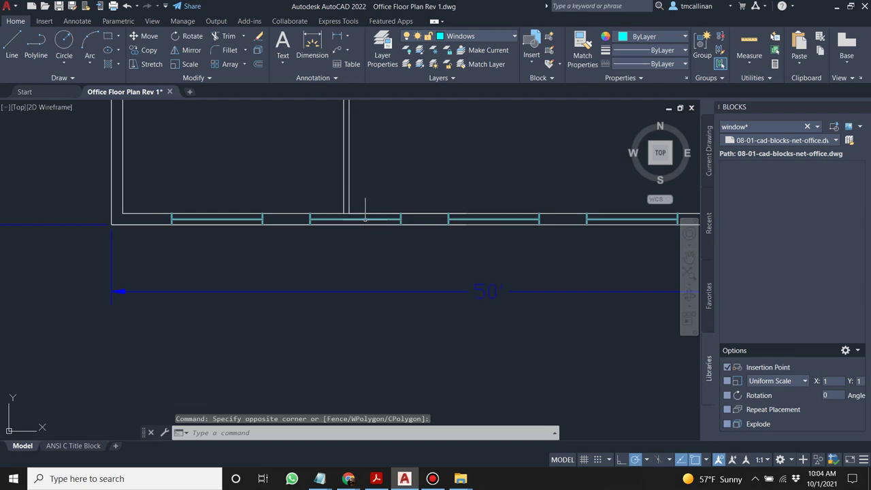
left_click(365, 219)
key("Escape")
key("Escape")
scroll(374, 235, "down", 2)
scroll(384, 229, "up", 2)
Select the bottom-wall window array and explode it into separate windows.
left_click(386, 233)
scroll(422, 228, "down", 3)
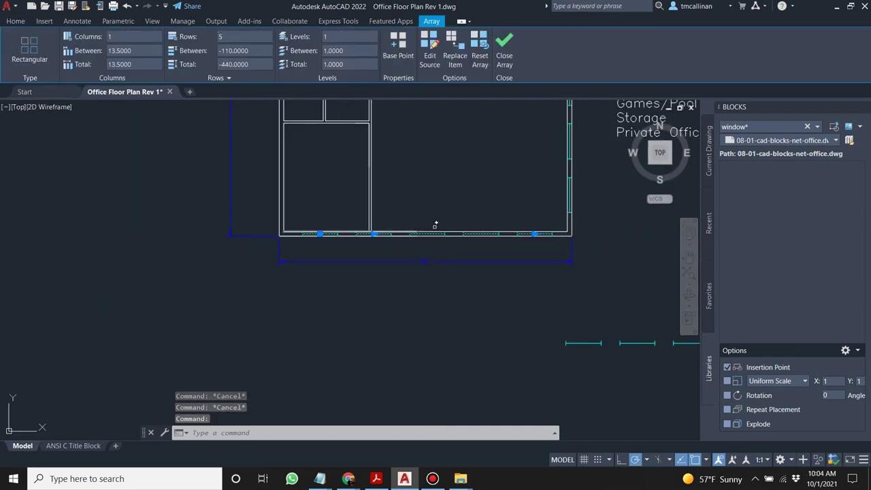
key("Escape")
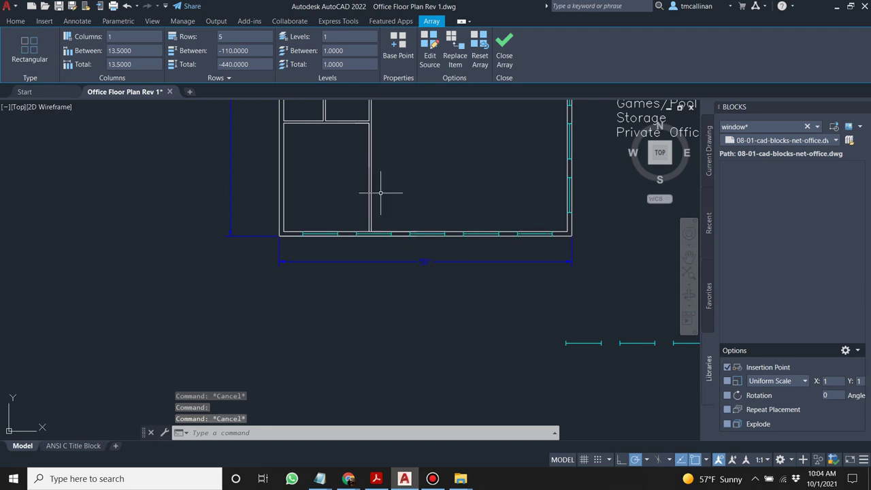
scroll(382, 234, "up", 3)
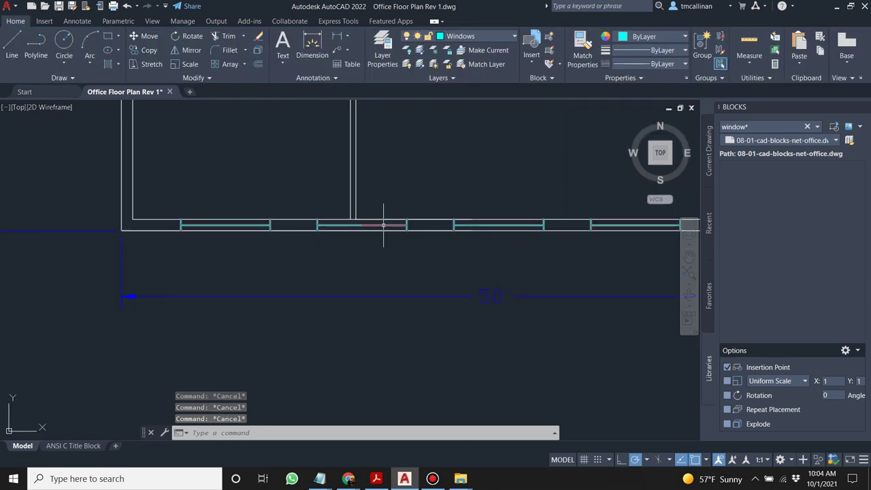
left_click(383, 224)
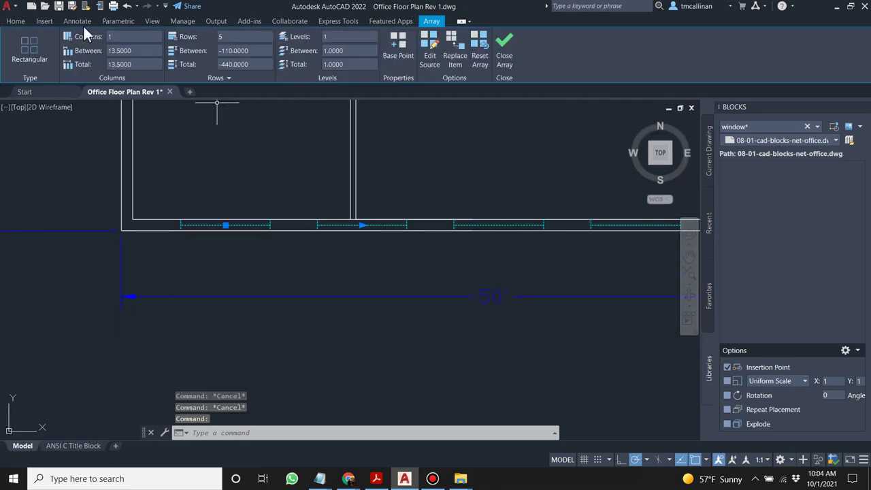
left_click(16, 21)
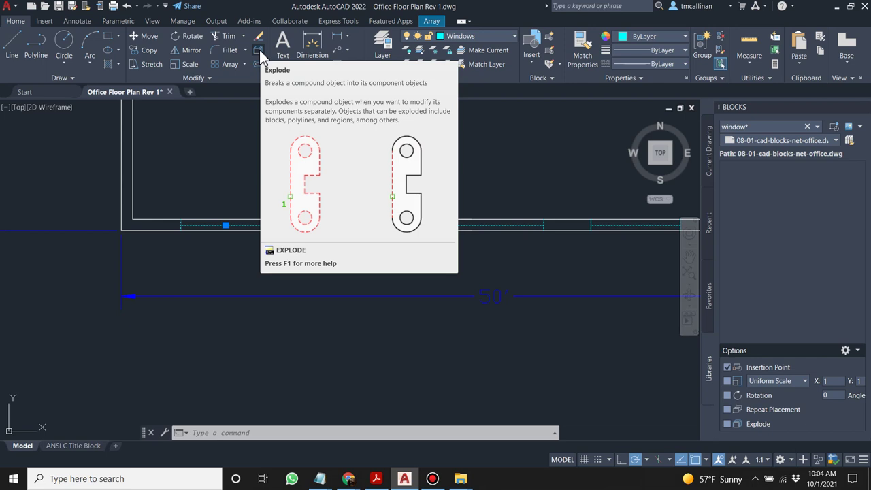
left_click(260, 50)
key("Escape")
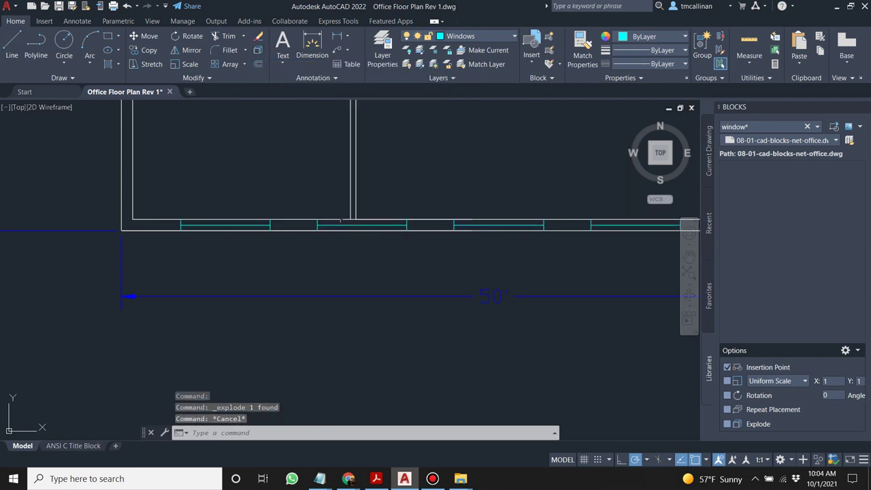
Delete the middle window from the bottom-wall row.
left_click(307, 206)
left_click(412, 235)
key("Delete")
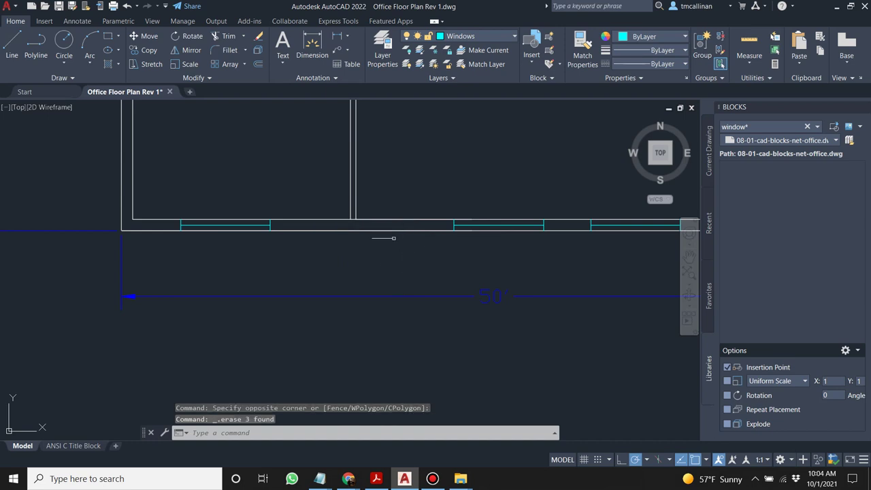
Zoom and pan to frame the floor plan's lower-left corner.
scroll(349, 197, "down", 1)
scroll(329, 197, "up", 2)
scroll(344, 179, "down", 3)
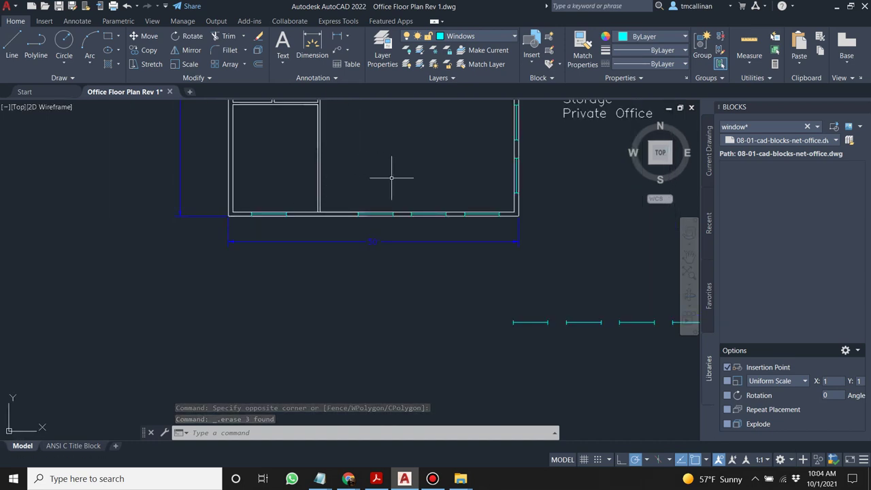
scroll(391, 179, "down", 4)
scroll(388, 197, "up", 4)
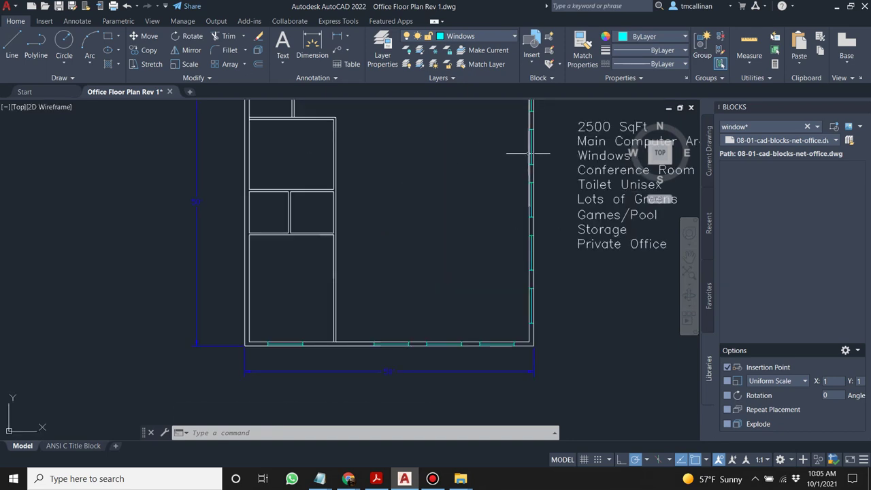
scroll(315, 286, "down", 1)
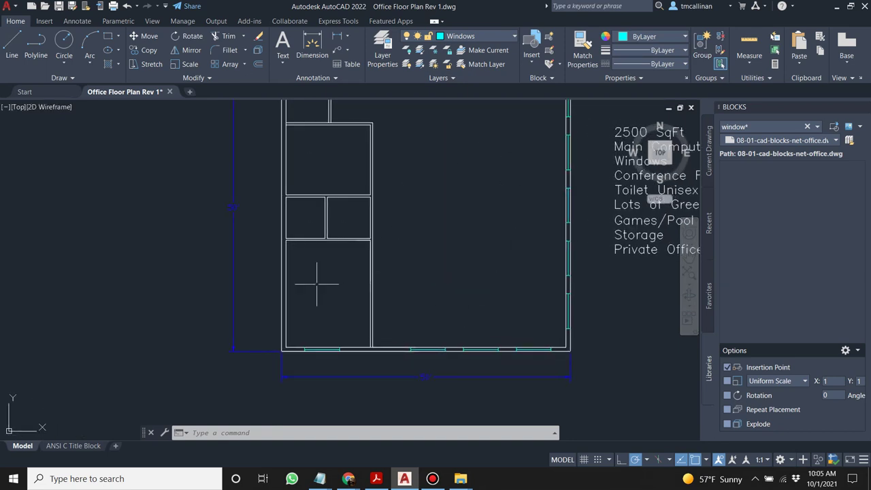
scroll(280, 149, "down", 2)
middle_click_drag(281, 149, 327, 190)
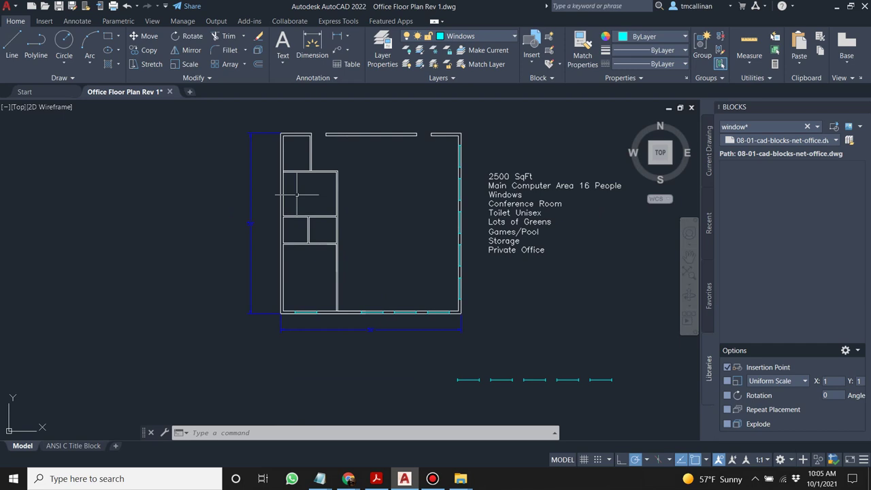
scroll(403, 201, "up", 2)
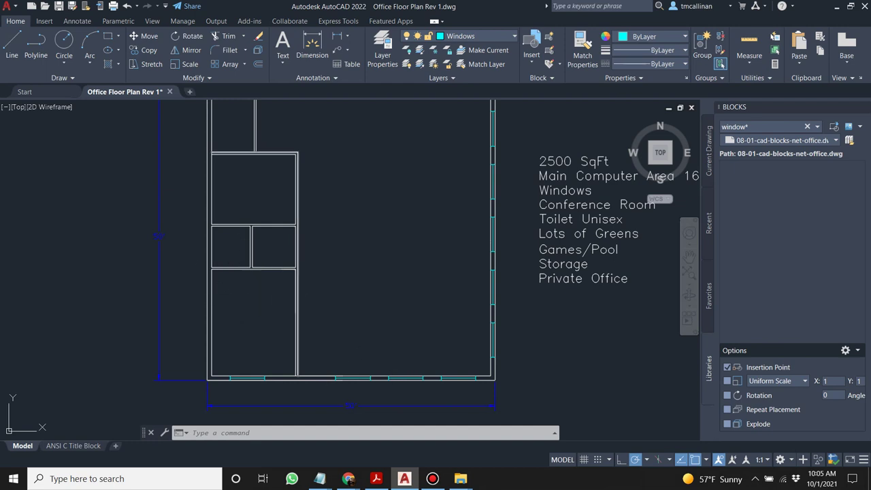
scroll(221, 363, "up", 2)
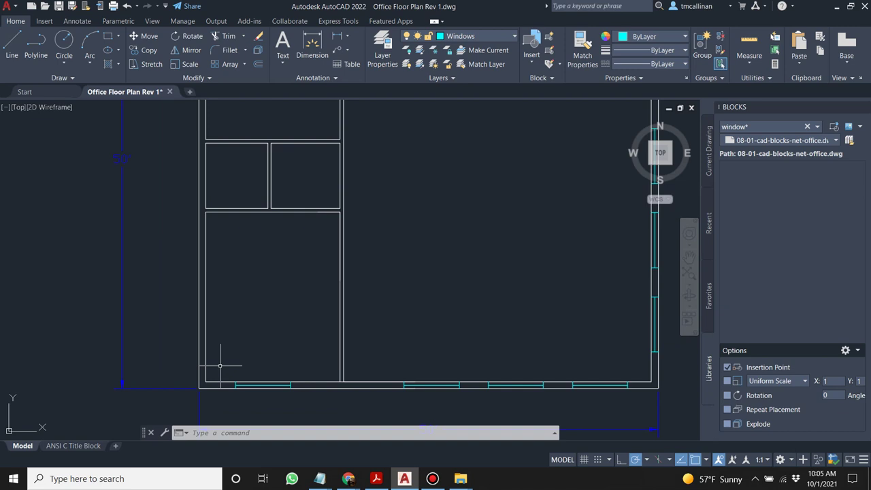
Draw a 40-unit vertical line up from the plan's lower-left corner.
left_click(11, 46)
left_click(199, 390)
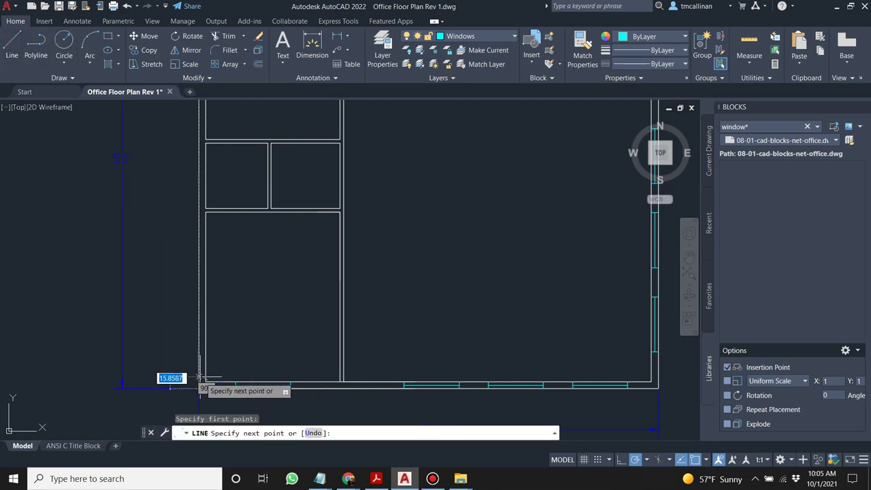
type("0")
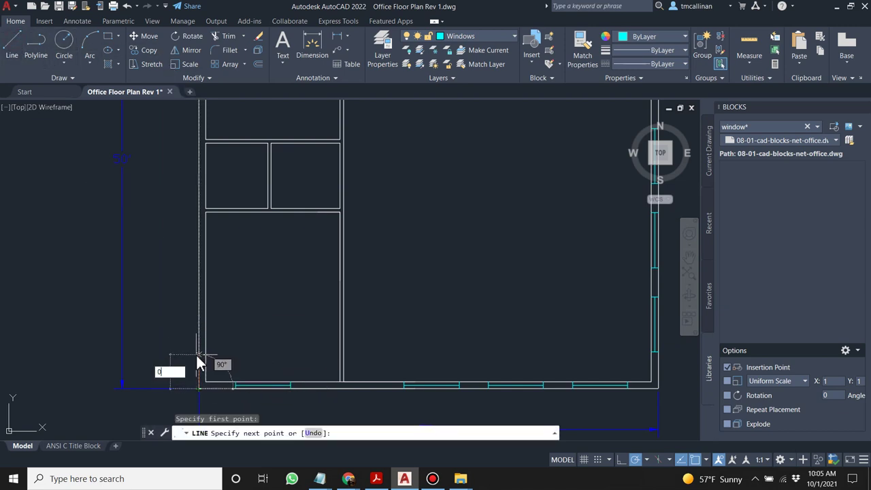
key("Return")
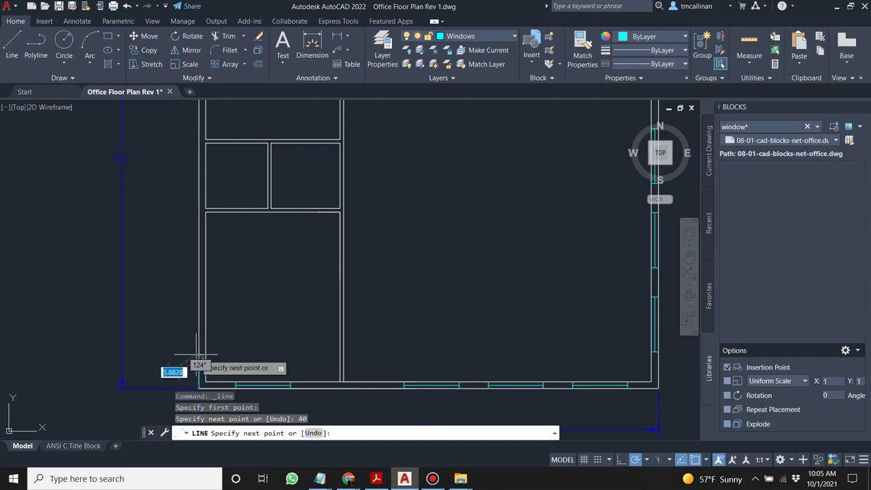
key("Escape")
middle_click_drag(444, 335, 407, 313)
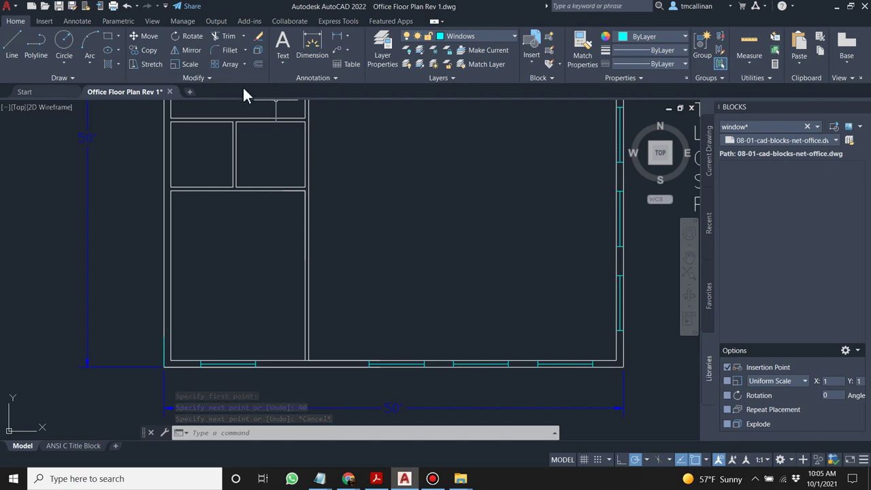
Select the spare cyan window row, abandoning an attempted copy.
left_click(149, 50)
left_click(443, 342)
left_click(605, 376)
key("Escape")
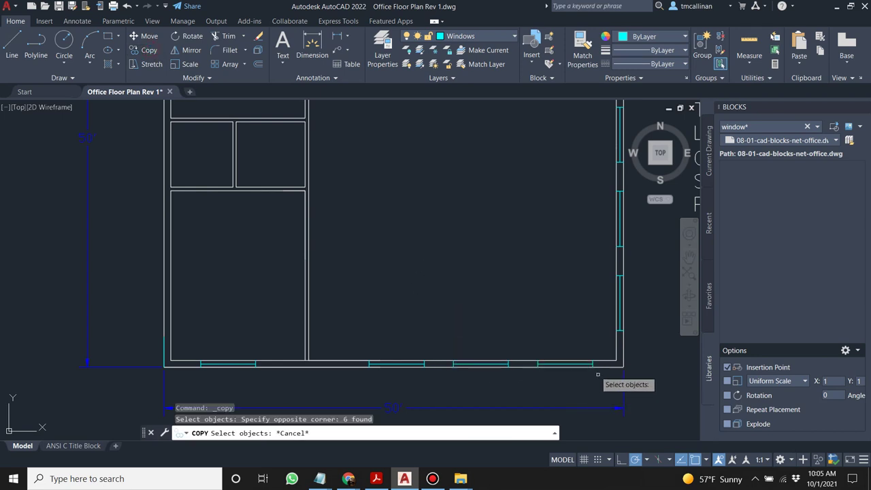
key("ctrl+c")
scroll(492, 280, "down", 1)
scroll(491, 280, "down", 2)
key("Escape")
scroll(558, 343, "up", 2)
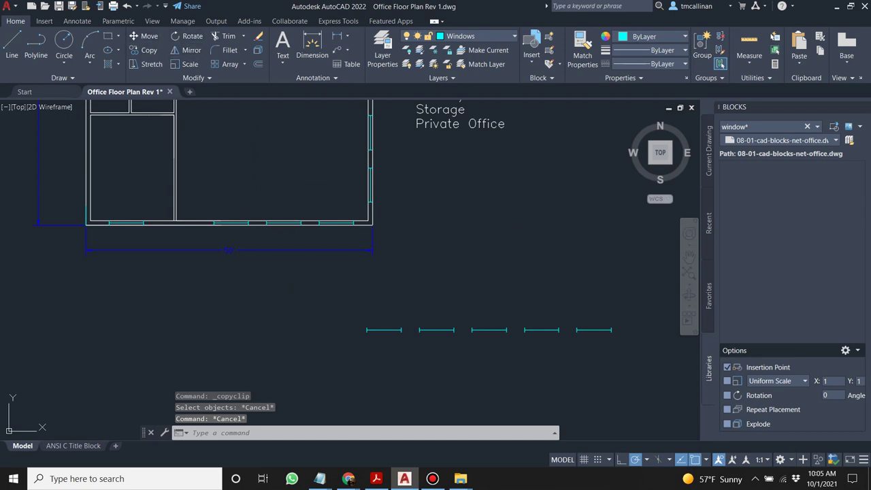
left_click(522, 305)
left_click(644, 365)
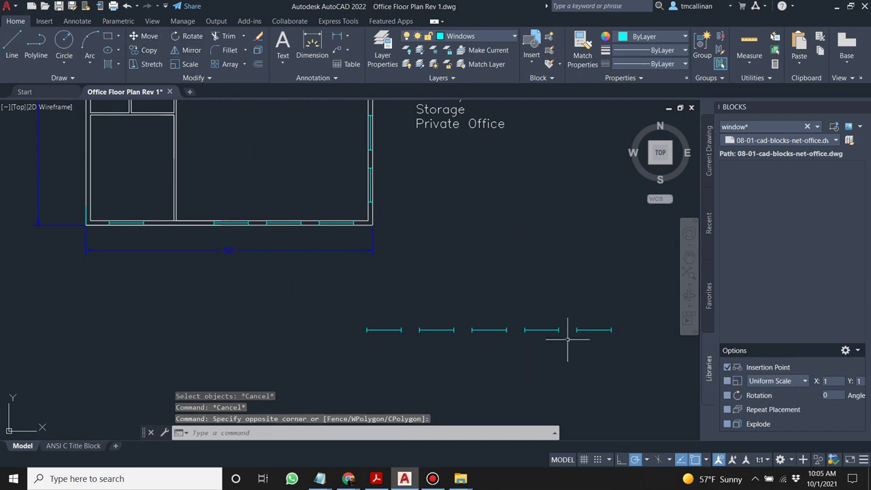
left_click(525, 331)
key("Escape")
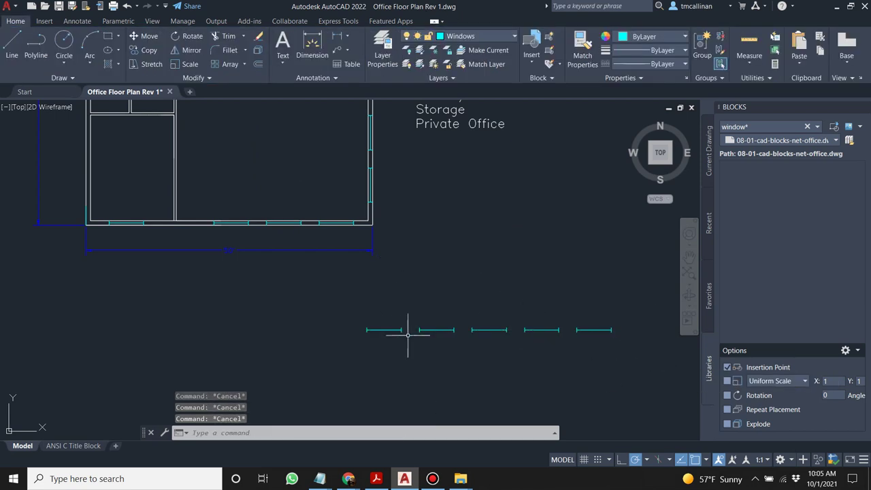
Reduce the spare window array's row count to 2 with its grip.
left_click(426, 329)
left_click(594, 330)
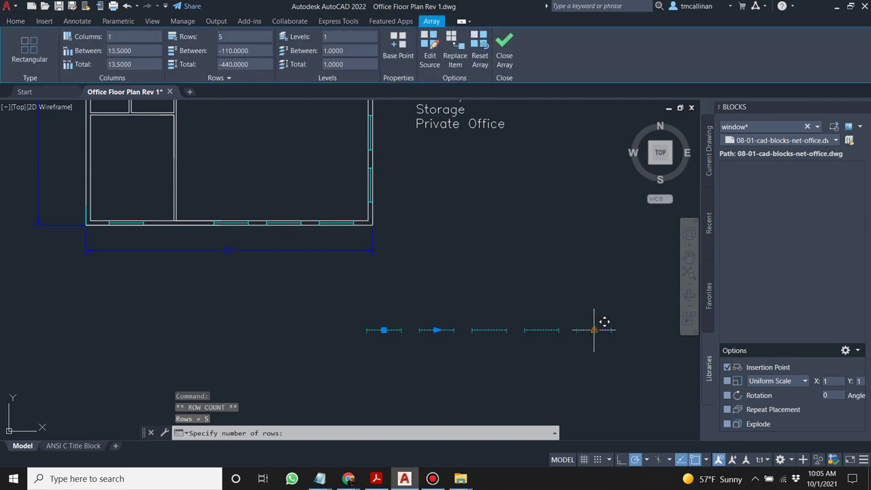
key("Escape")
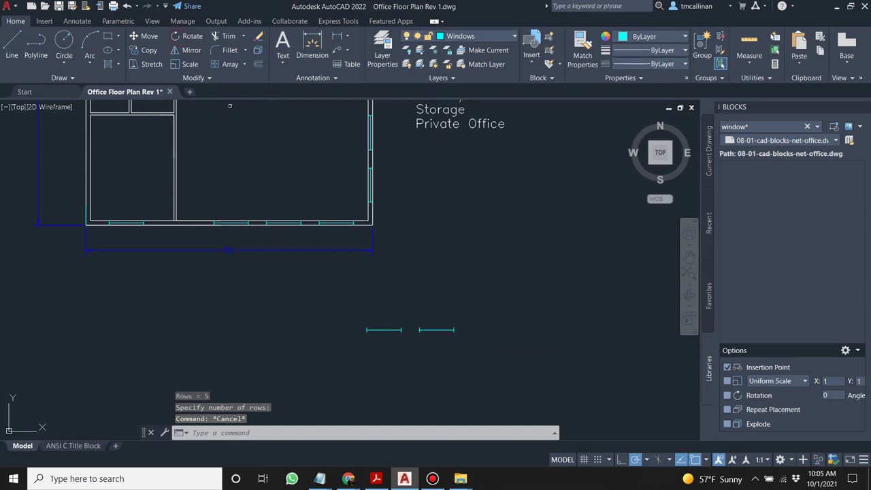
Rotate the window array 90° about its left end to stand upright.
left_click(186, 36)
left_click(341, 313)
left_click(483, 341)
key("Return")
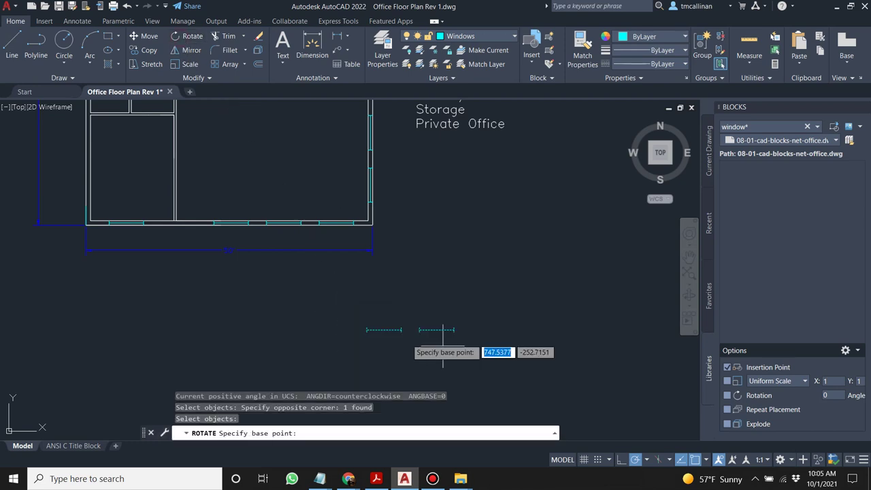
left_click(367, 331)
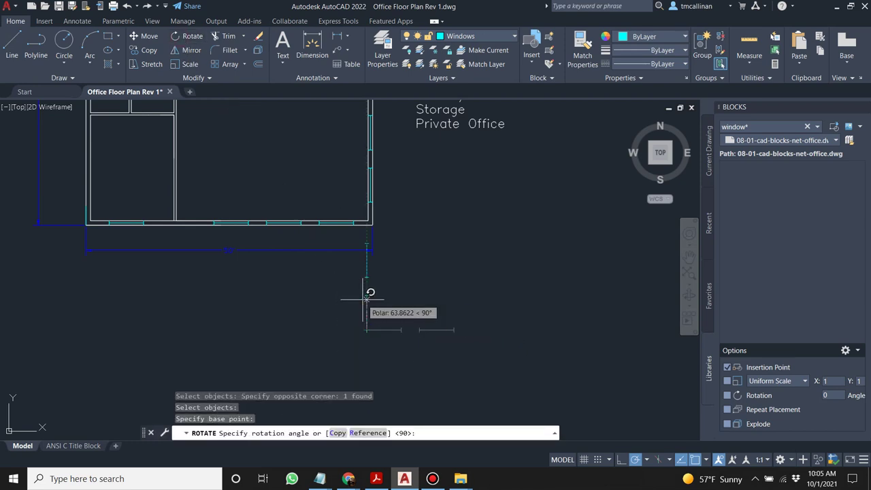
key("Escape")
Move the two-window array with its grip to below the plan.
left_click(366, 311)
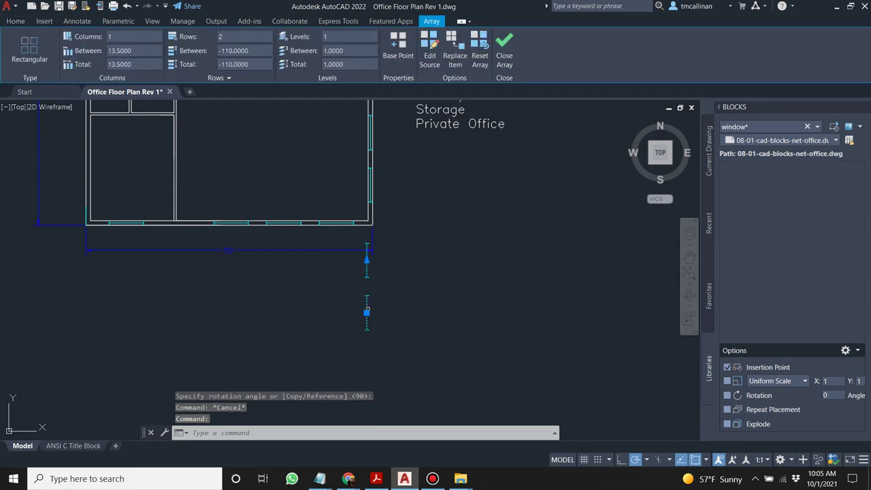
left_click(366, 311)
left_click(300, 353)
key("Escape")
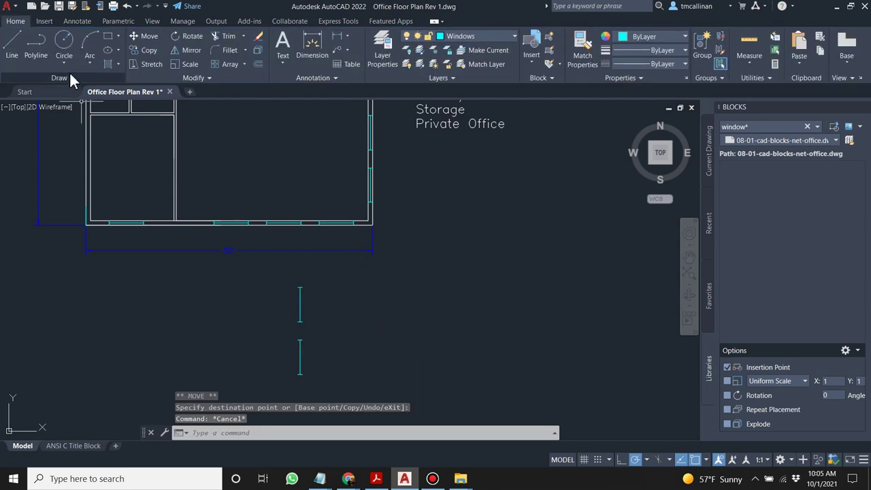
Start moving a boxed window by a base point, then cancel the move.
left_click(146, 36)
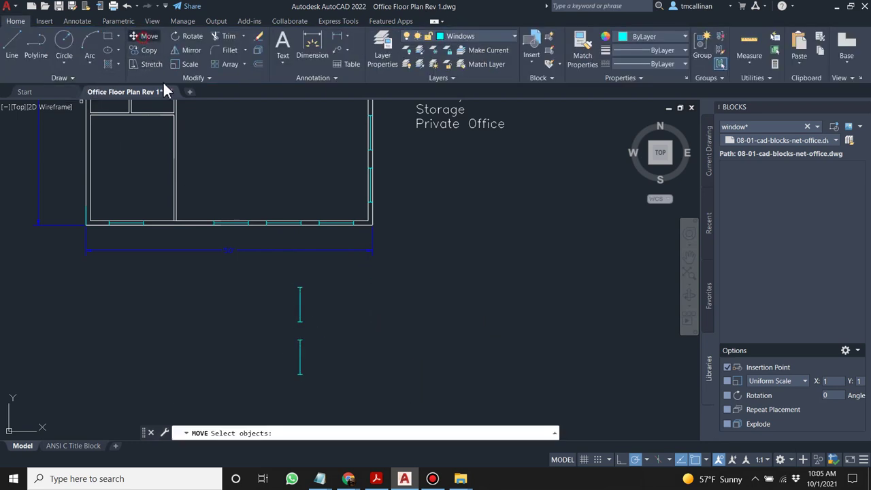
left_click(284, 263)
left_click(350, 400)
key("Return")
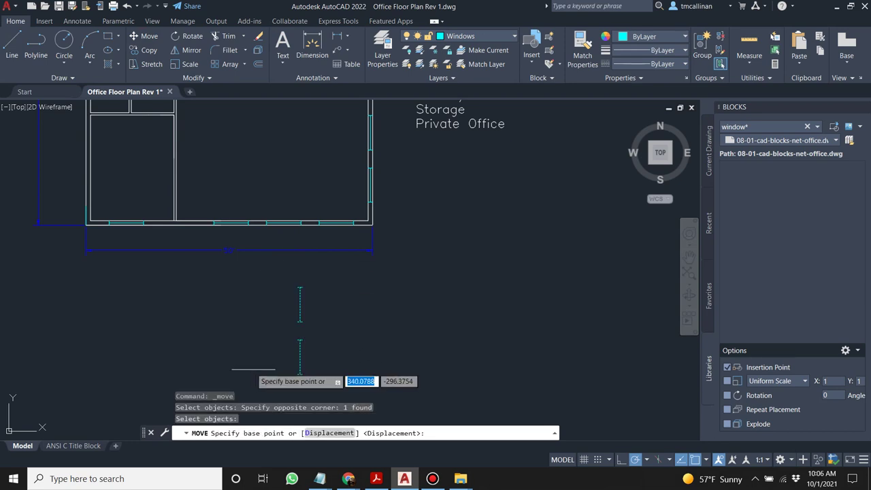
scroll(285, 373, "up", 2)
left_click(307, 373)
scroll(210, 224, "down", 3)
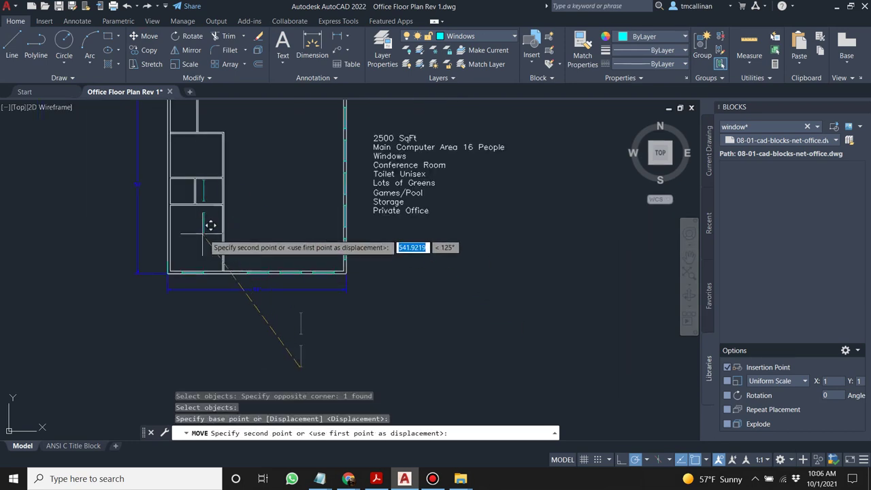
key("Escape")
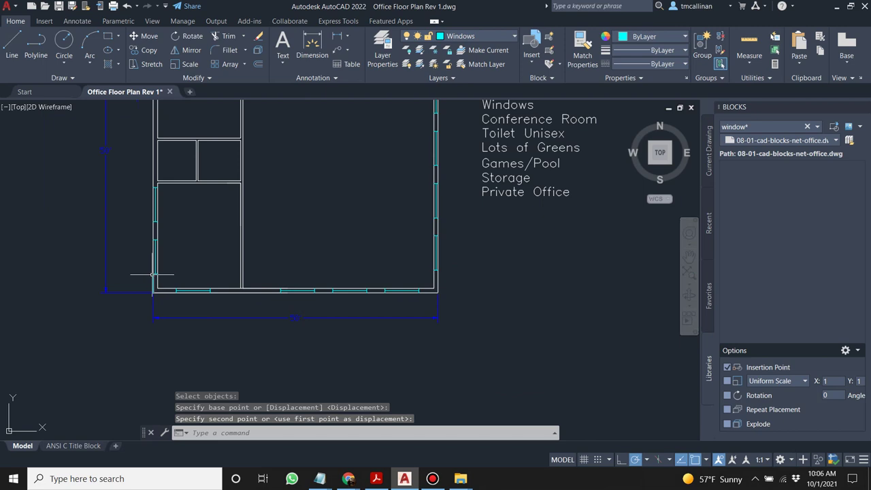
Delete the short window piece at the plan's lower-left corner.
scroll(146, 198, "up", 4)
scroll(151, 209, "down", 2)
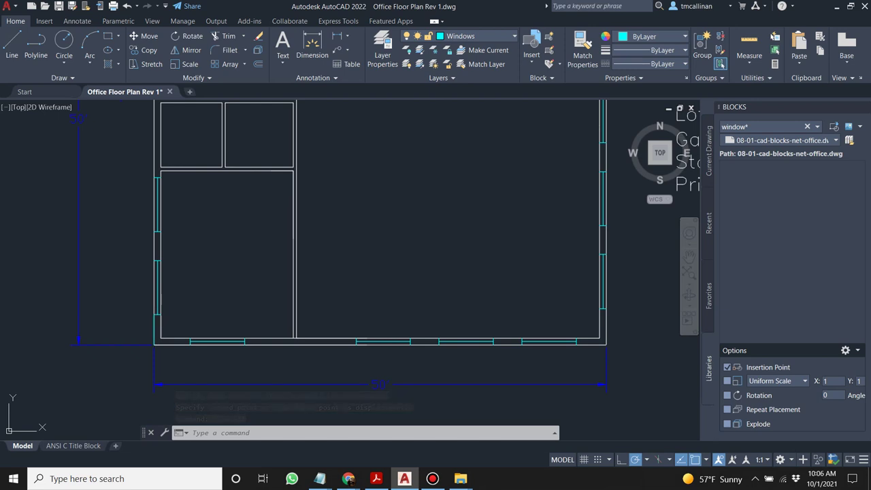
left_click(155, 329)
key("Delete")
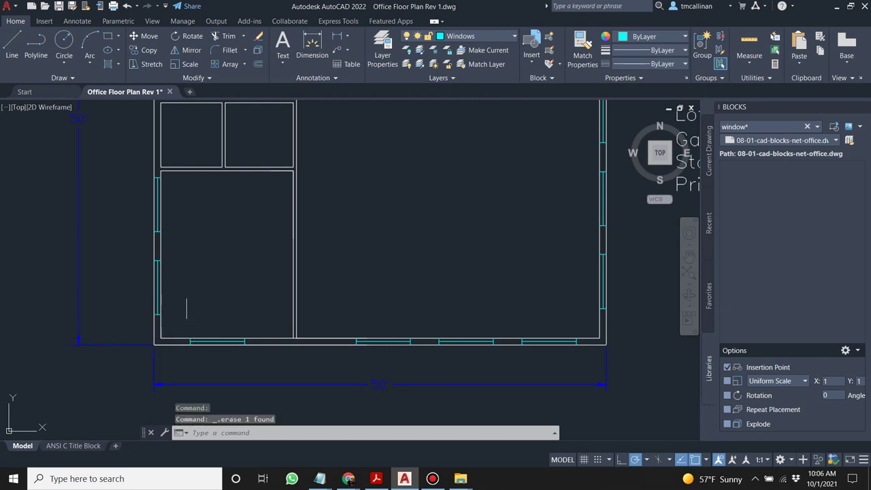
scroll(178, 265, "down", 2)
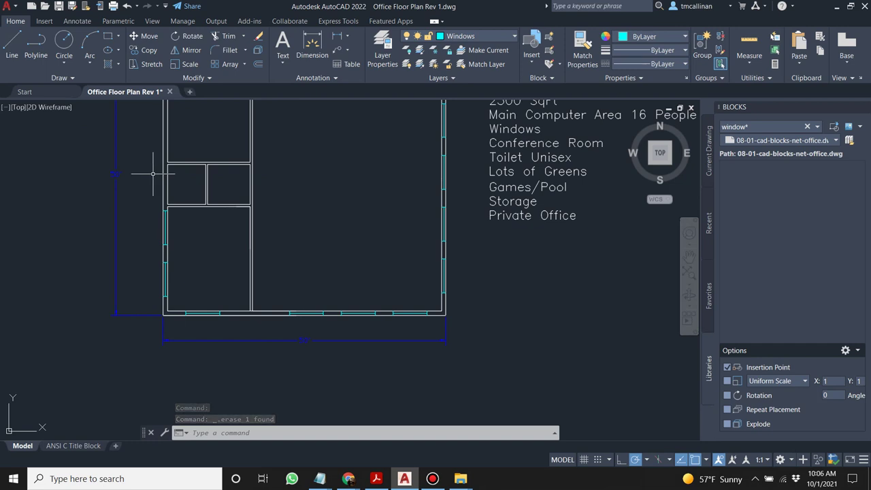
middle_click_drag(180, 195, 186, 207)
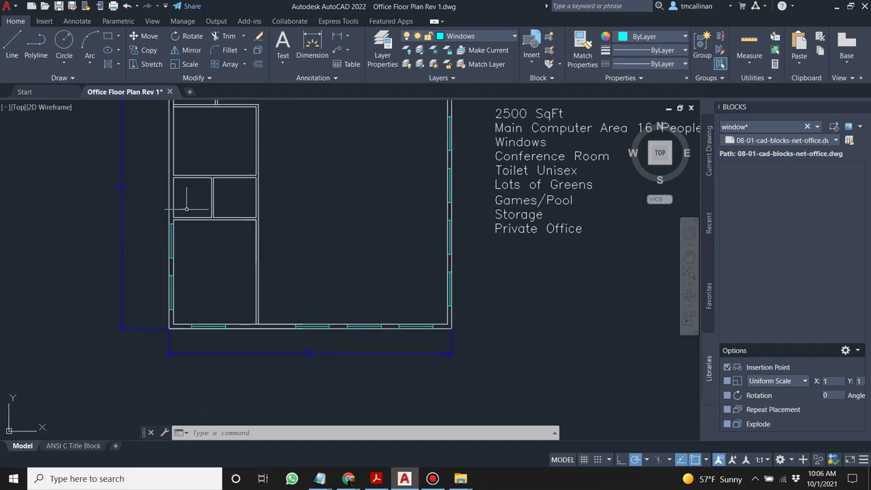
scroll(186, 207, "up", 4)
key("Escape")
left_click(124, 241)
key("Escape")
scroll(171, 286, "down", 4)
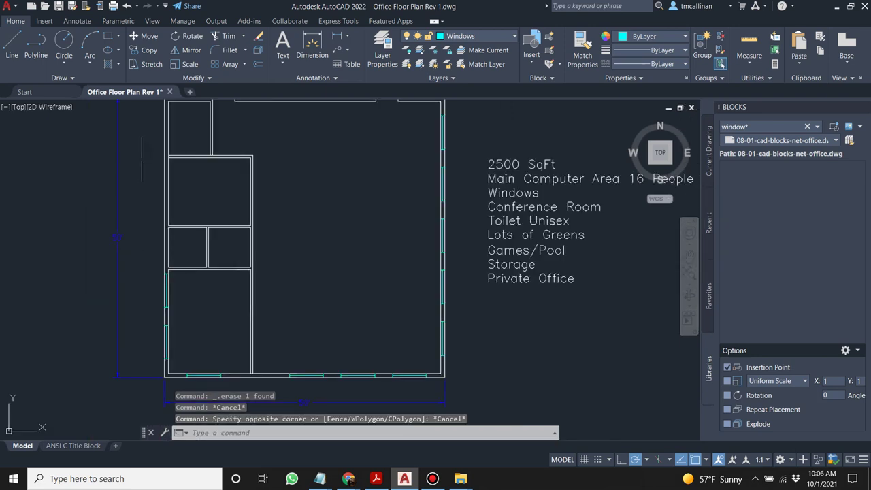
Draw a 350-unit line up the left wall from the plan's lower-left corner.
left_click(13, 45)
left_click(164, 377)
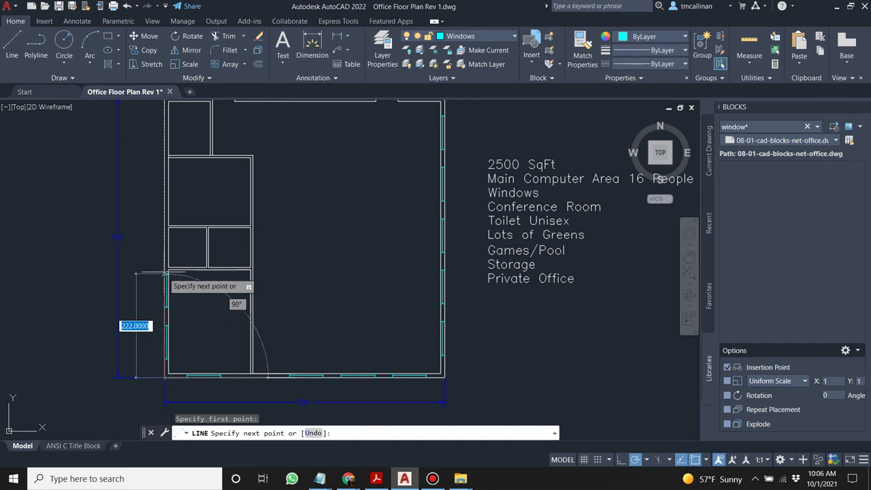
scroll(164, 218, "up", 2)
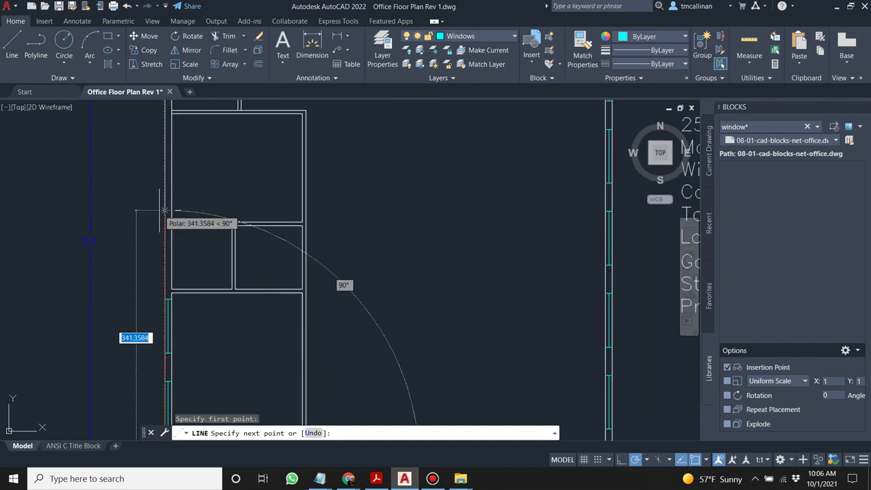
type("350")
key("Return")
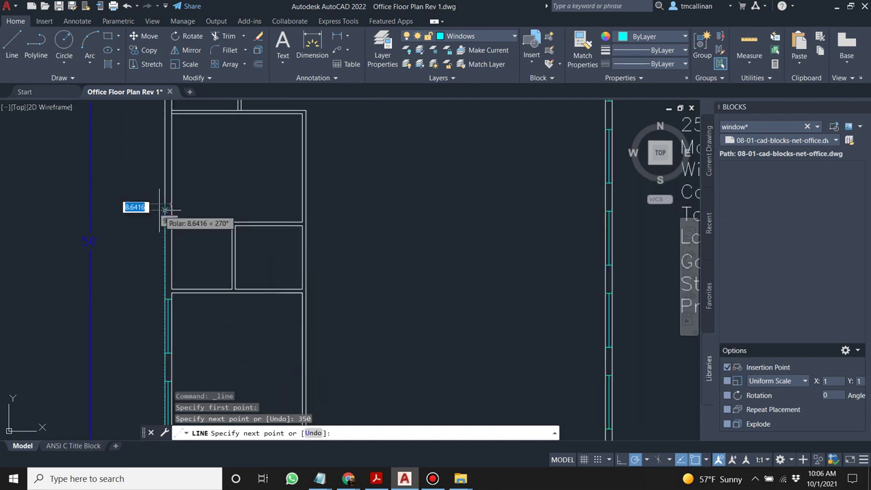
key("Escape")
scroll(169, 211, "down", 2)
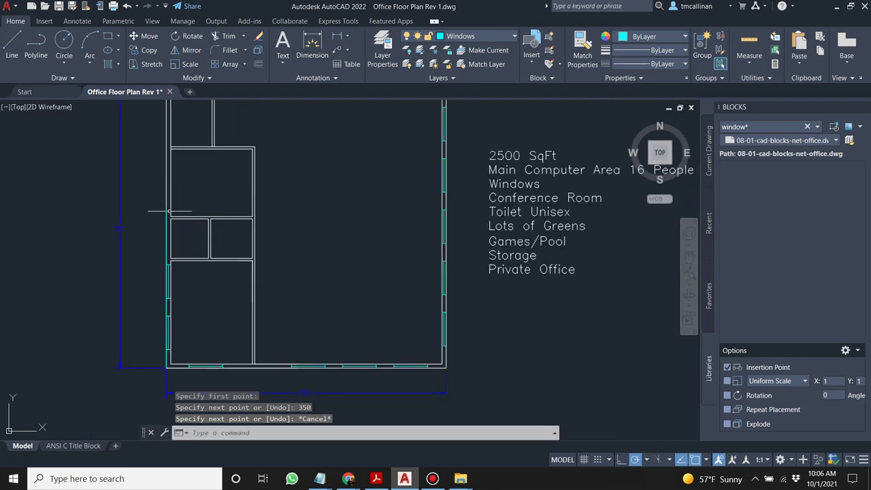
scroll(169, 313, "up", 2)
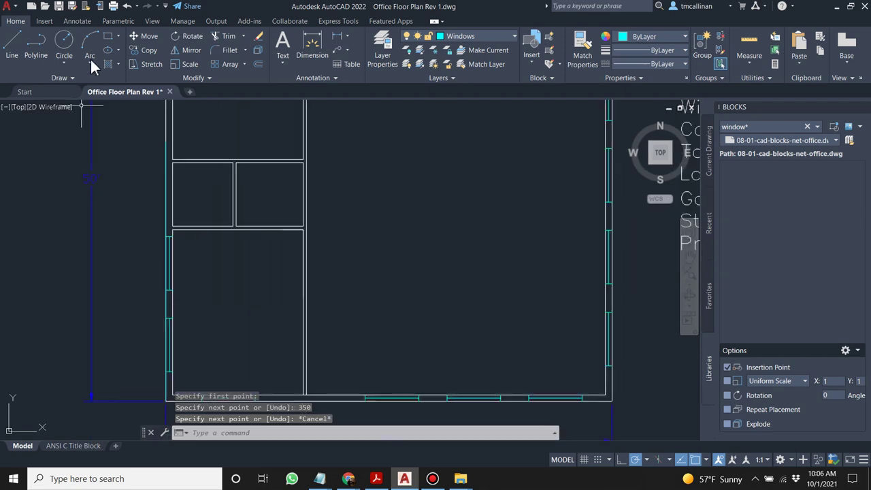
left_click(145, 48)
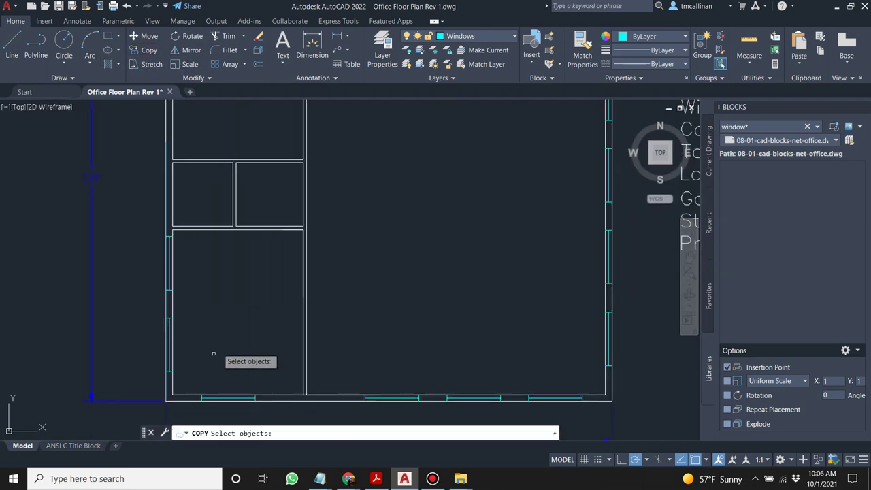
left_click(142, 308)
left_click(194, 388)
key("Escape")
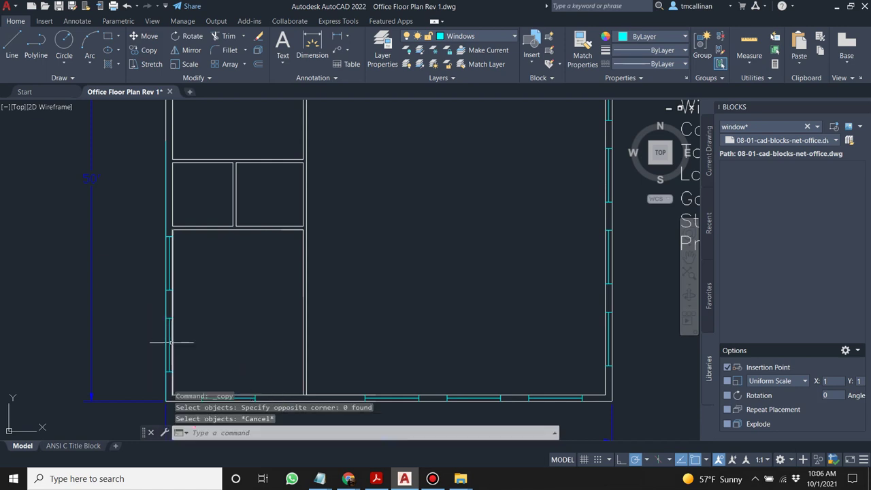
left_click(170, 335)
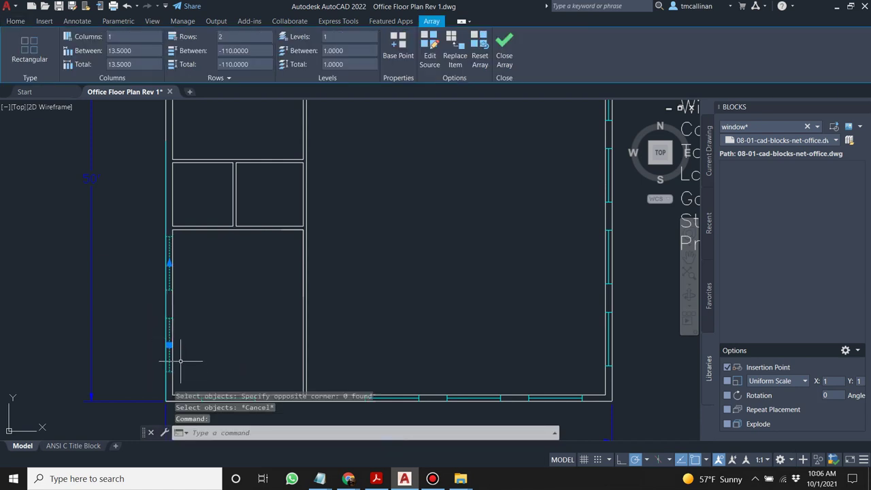
key("Escape")
key("Escape")
key("Escape")
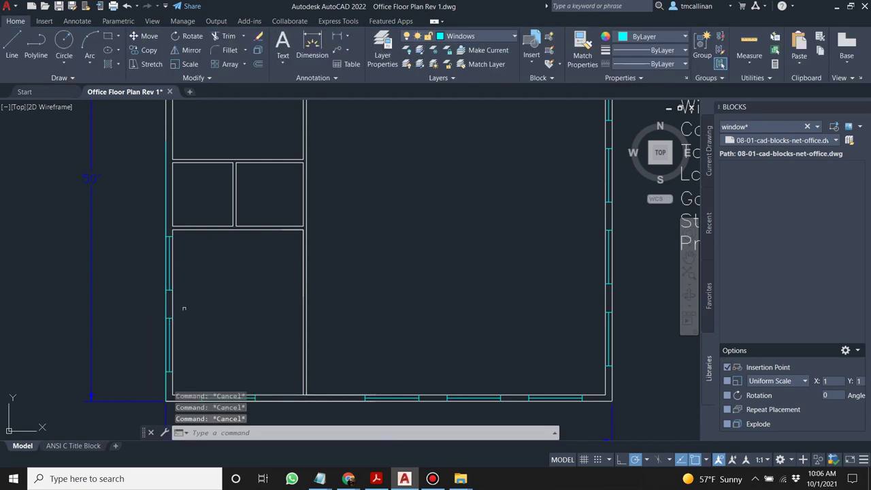
scroll(183, 309, "down", 2)
scroll(179, 233, "down", 3)
scroll(109, 313, "up", 4)
middle_click_drag(109, 313, 172, 274)
scroll(148, 289, "up", 2)
scroll(140, 302, "down", 2)
middle_click_drag(183, 342, 167, 329)
left_click(167, 328)
left_click(221, 359)
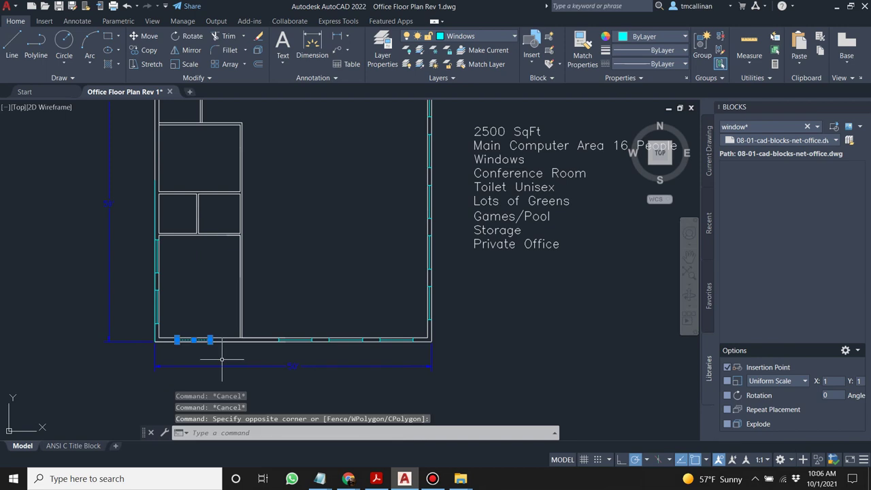
Copy and paste a bottom-wall window, then rotate the copy 90° upright about its end.
key("ctrl+c")
key("ctrl+v")
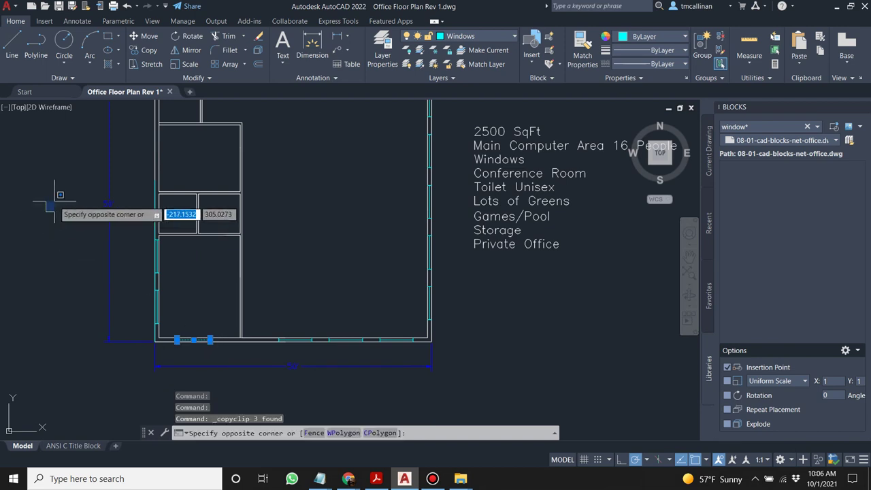
key("Escape")
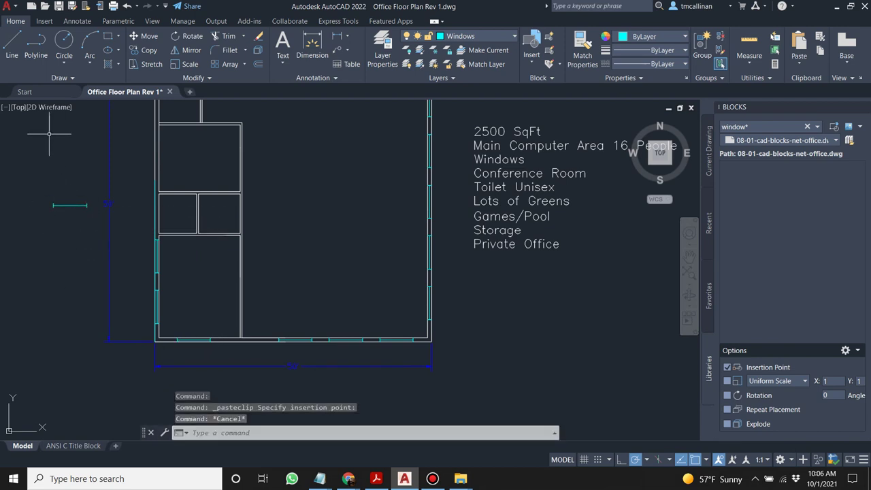
left_click(177, 38)
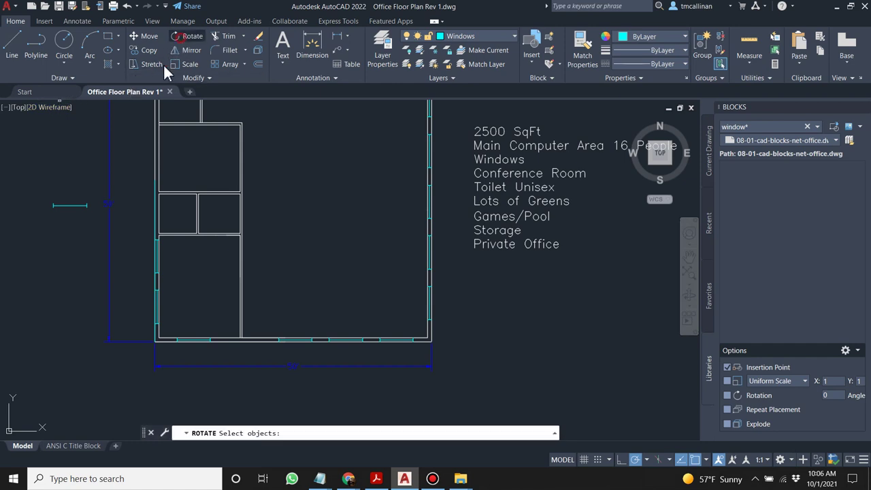
left_click(38, 185)
left_click(98, 218)
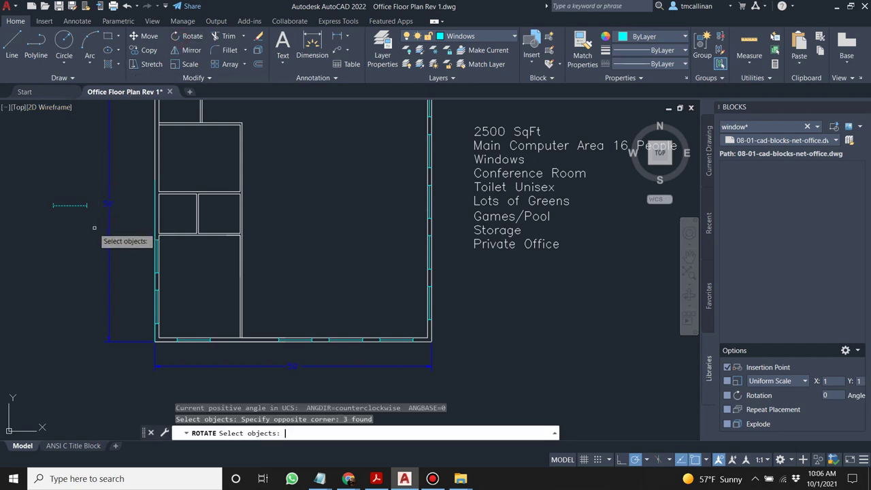
key("Return")
left_click(53, 203)
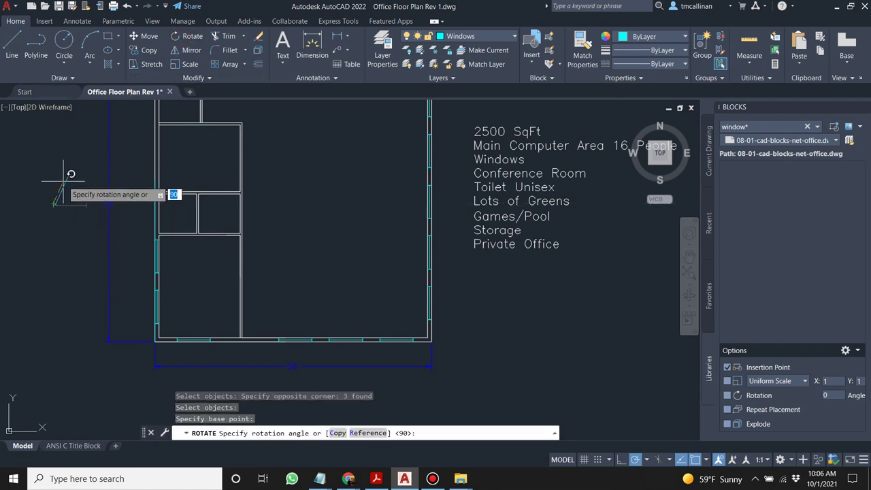
key("Escape")
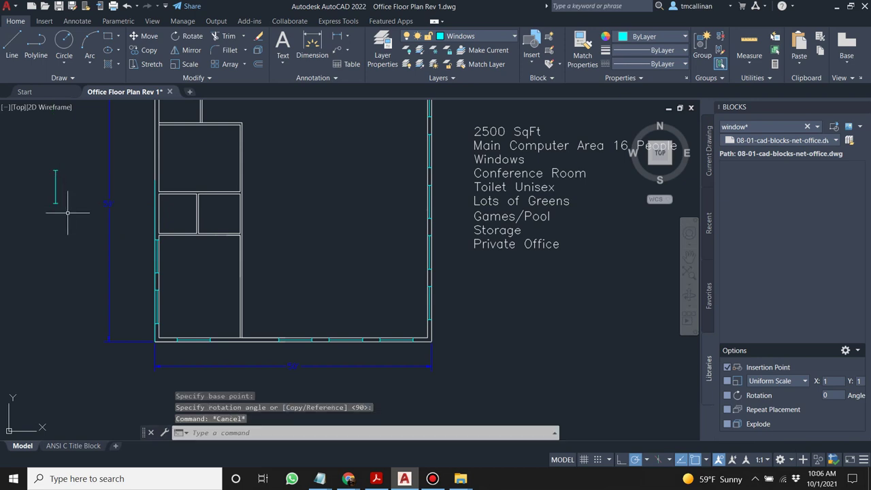
Move the upright window onto the left wall and delete the leftover short line.
left_click(149, 38)
left_click(35, 156)
left_click(74, 229)
key("Return")
scroll(60, 205, "up", 4)
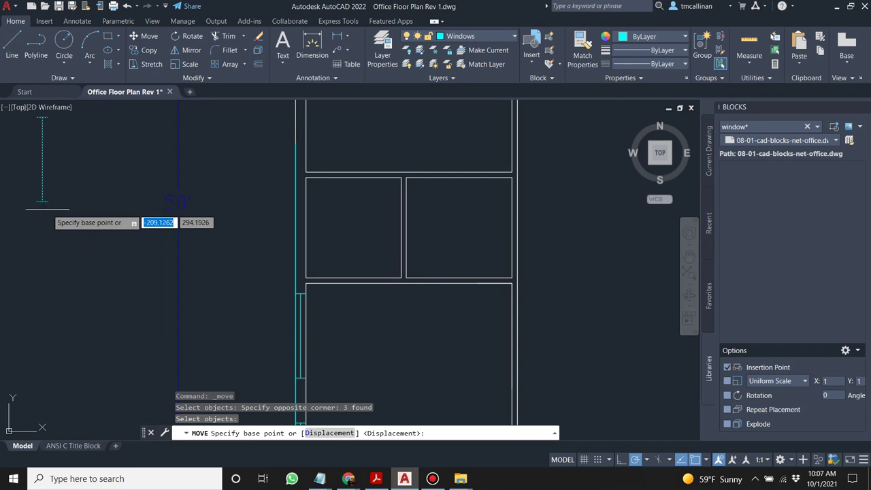
left_click(37, 202)
middle_click_drag(220, 180, 263, 232)
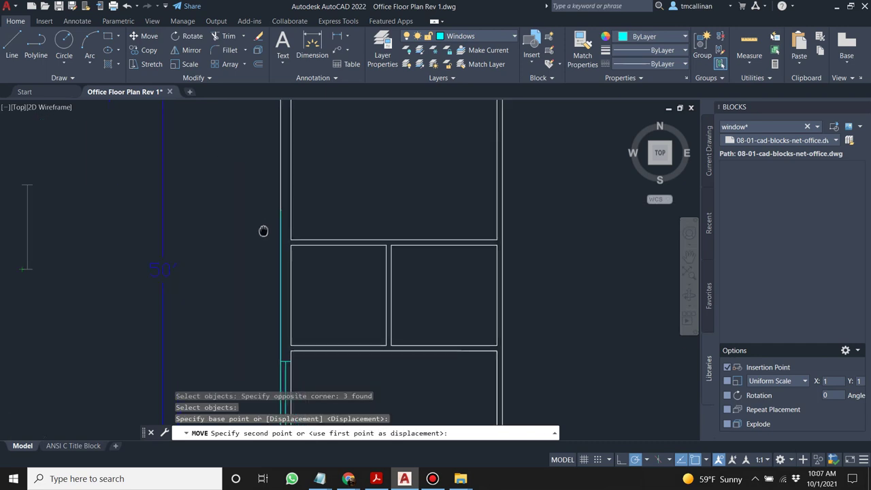
scroll(272, 238, "down", 2)
left_click(272, 232)
key("Escape")
key("Escape")
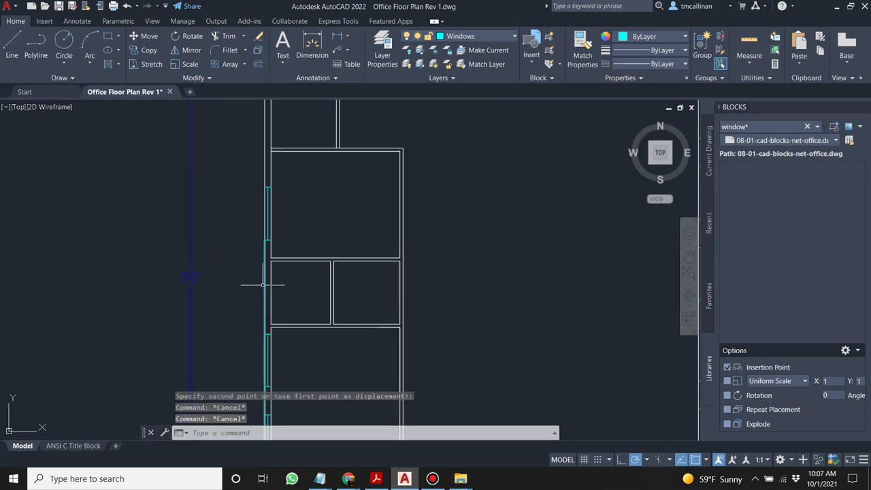
left_click(266, 279)
key("Delete")
scroll(282, 268, "down", 3)
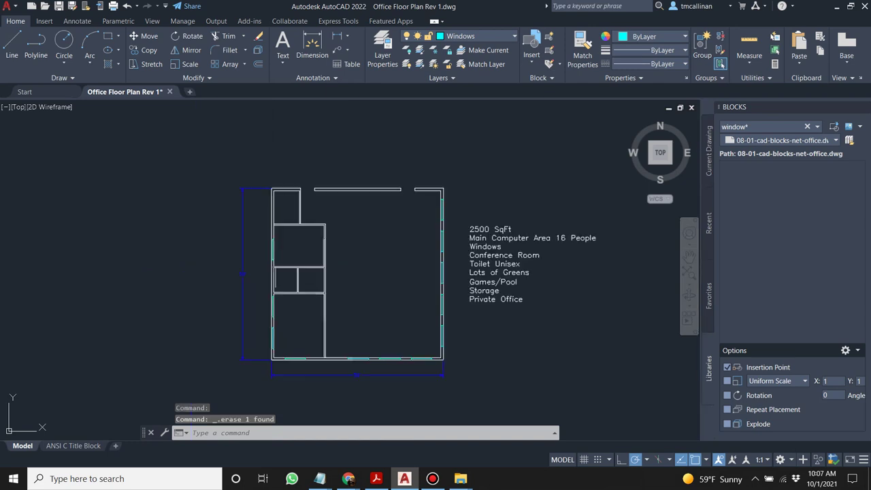
scroll(306, 255, "up", 1)
scroll(347, 283, "down", 2)
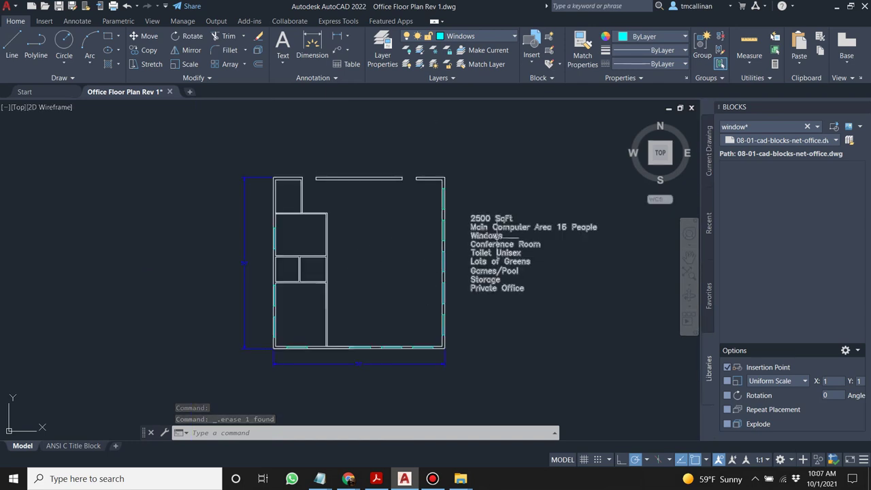
scroll(351, 268, "up", 2)
middle_click_drag(493, 261, 458, 267)
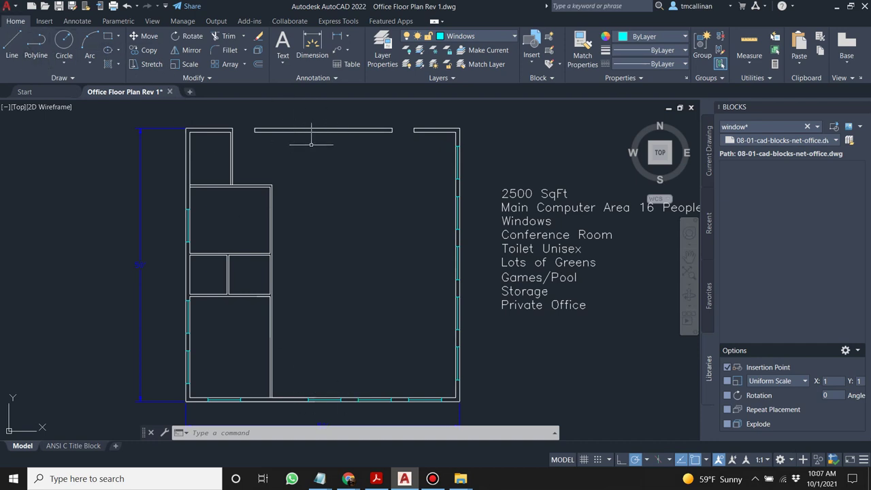
scroll(303, 175, "down", 4)
scroll(320, 173, "up", 4)
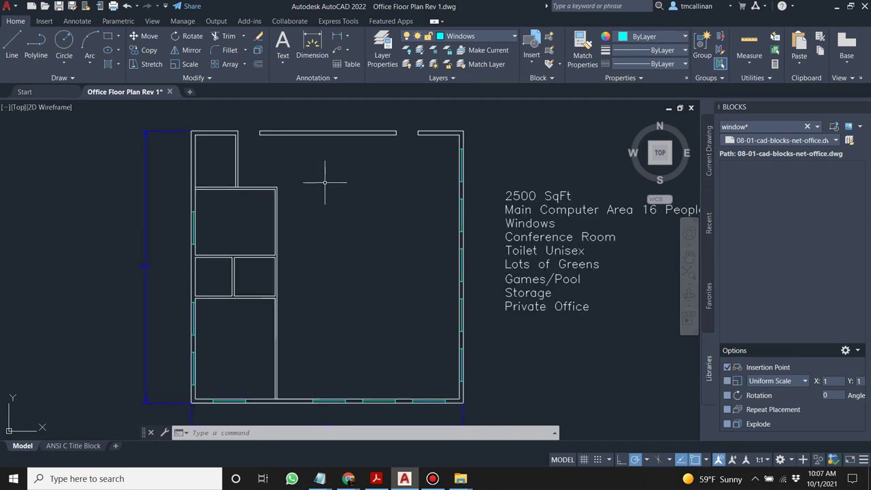
key("Escape")
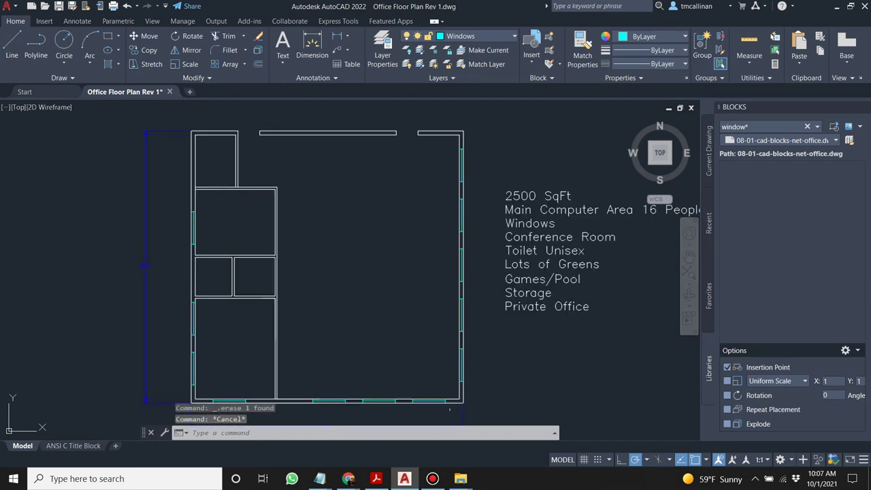
left_click(479, 488)
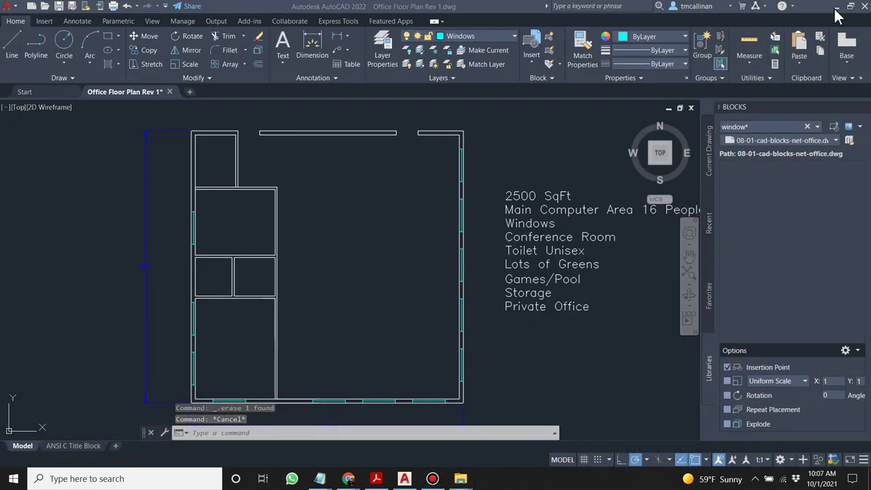
left_click(837, 15)
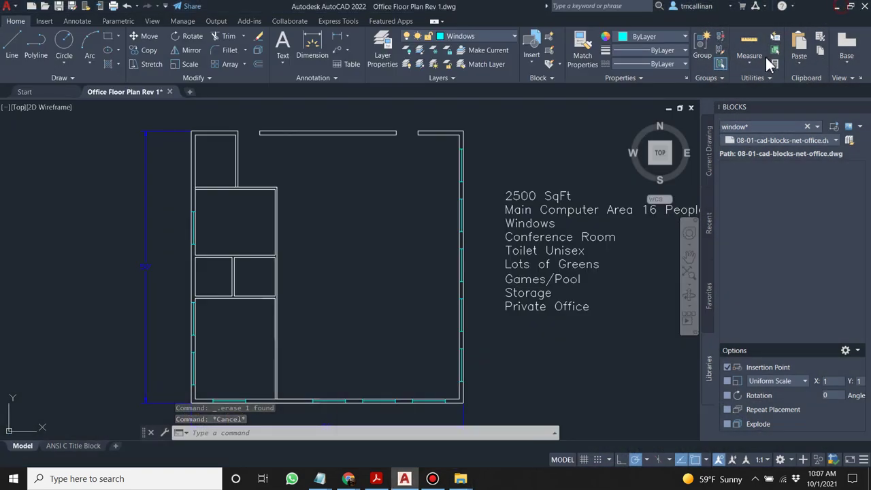
Minimize AutoCAD, close the AutoCAD videos and BandiCAM Output windows, and open CAD LIBS.
left_click(837, 7)
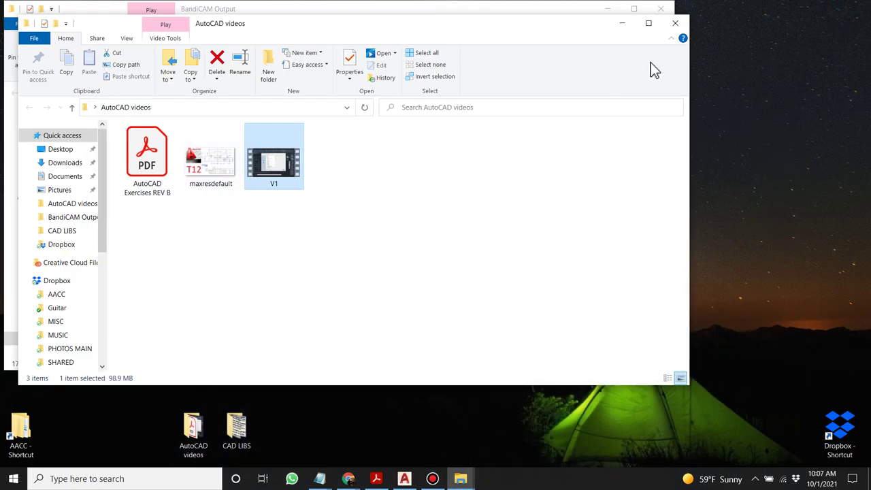
left_click(675, 22)
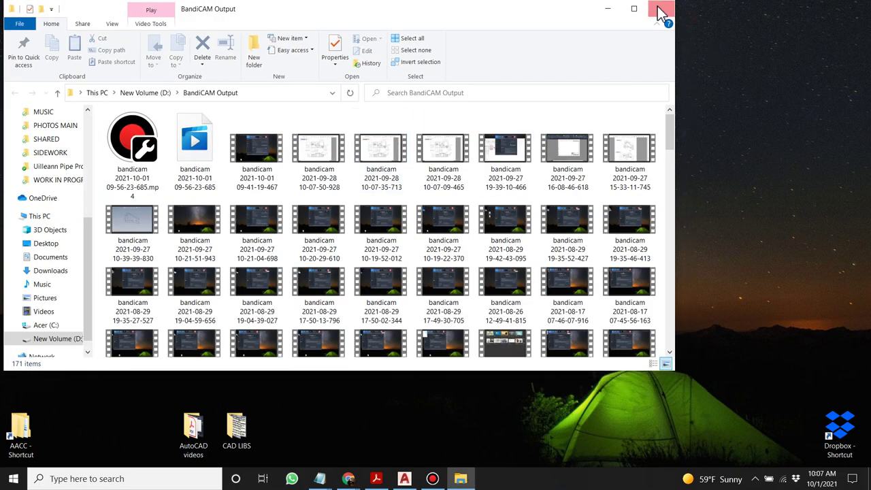
left_click(661, 9)
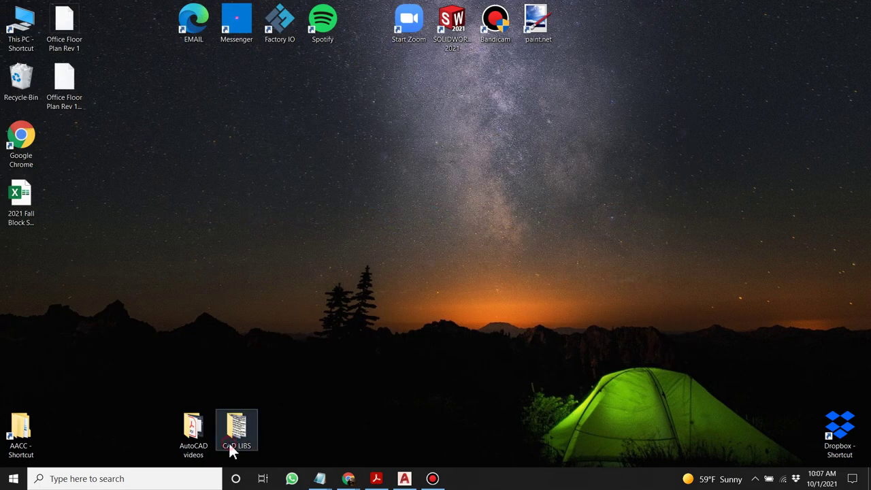
double_click(232, 441)
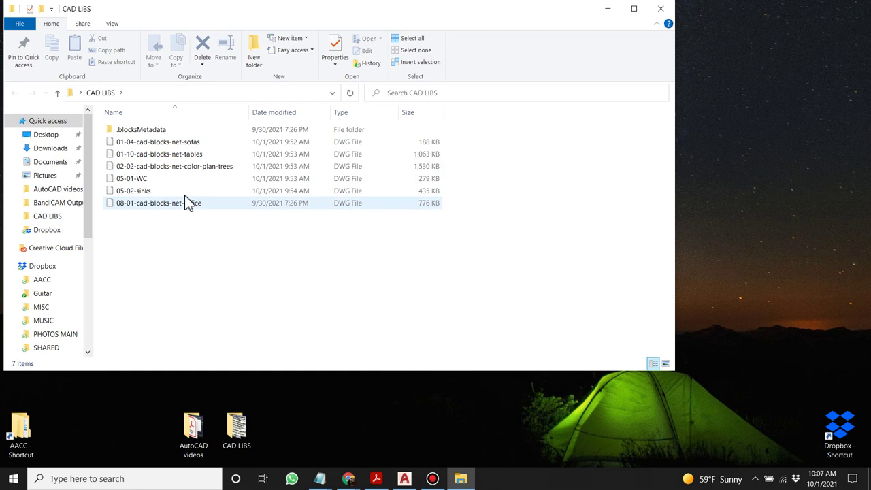
left_click(348, 479)
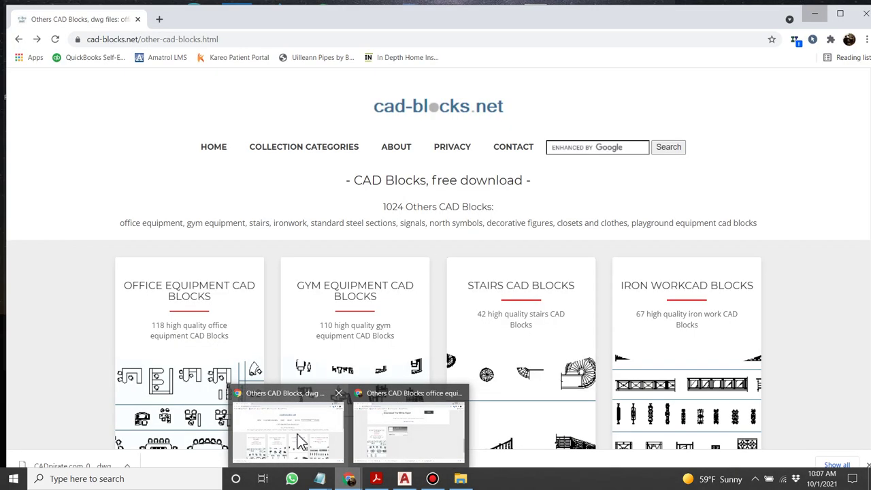
On cad-blocks.net, go to the Doors category and its doors in plan view collection.
left_click(298, 439)
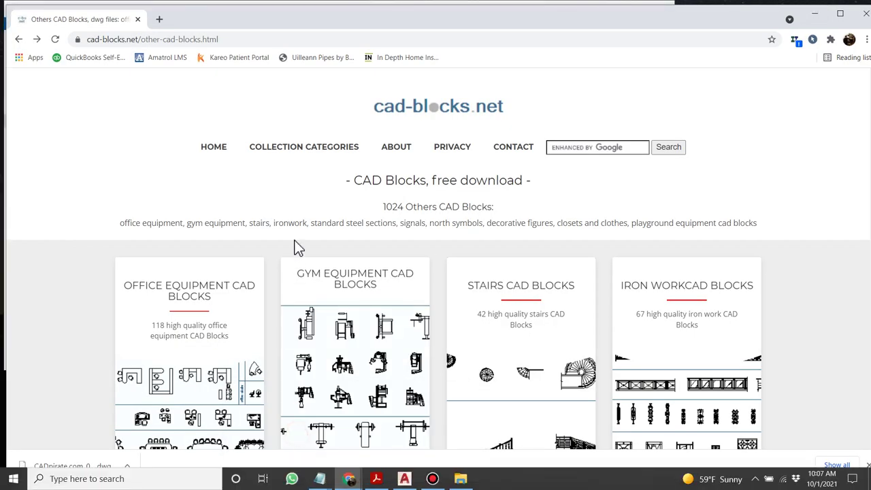
scroll(296, 242, "down", 2)
scroll(296, 235, "down", 3)
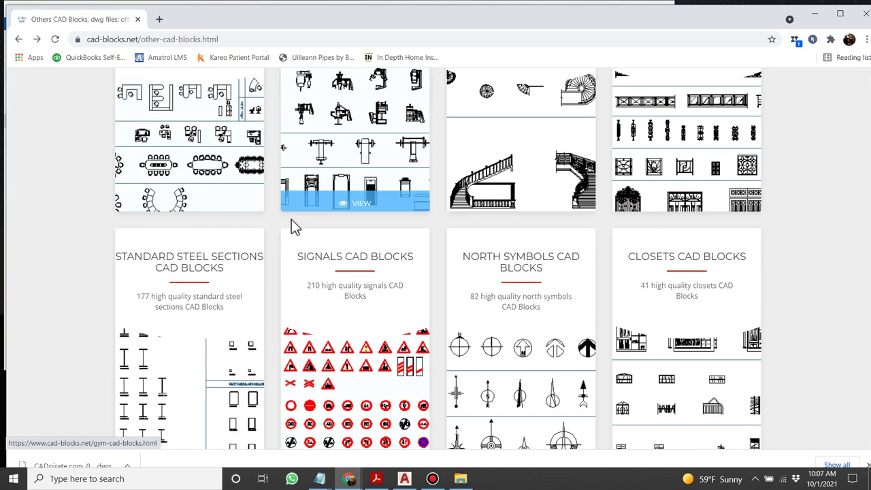
scroll(304, 226, "down", 3)
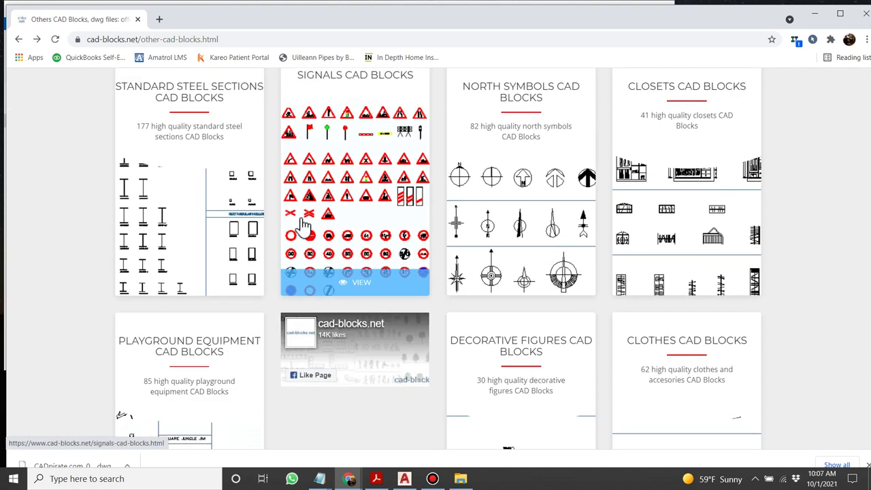
scroll(305, 225, "down", 1)
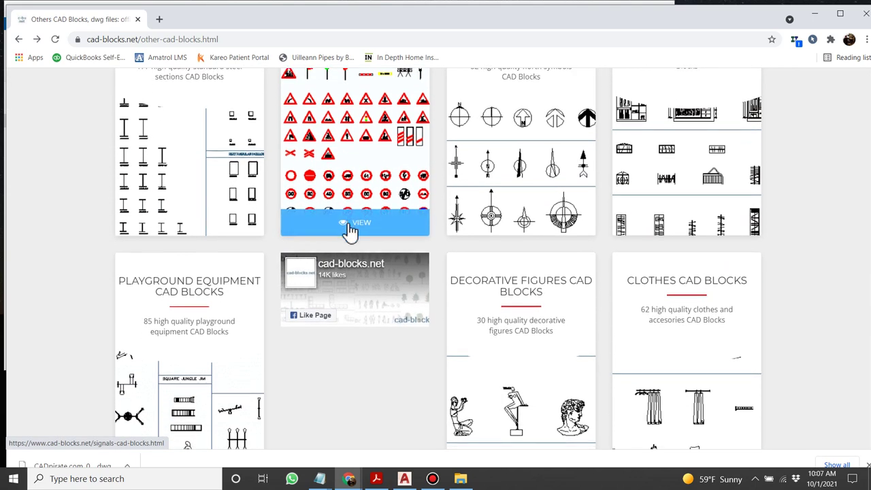
scroll(348, 229, "down", 2)
scroll(335, 229, "up", 10)
mouse_move(300, 156)
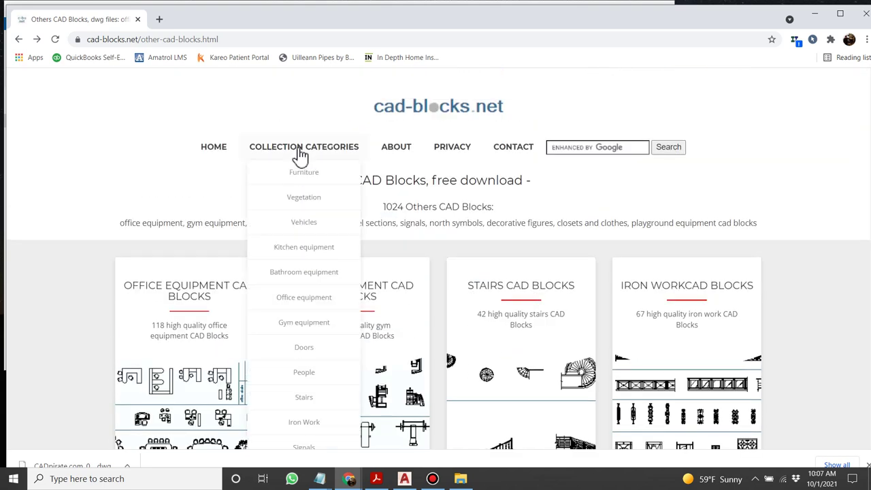
left_click(304, 349)
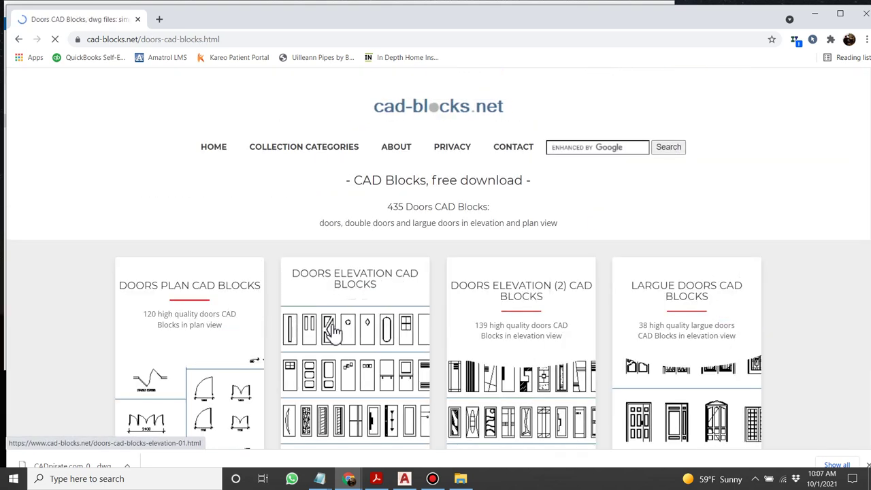
scroll(259, 373, "down", 2)
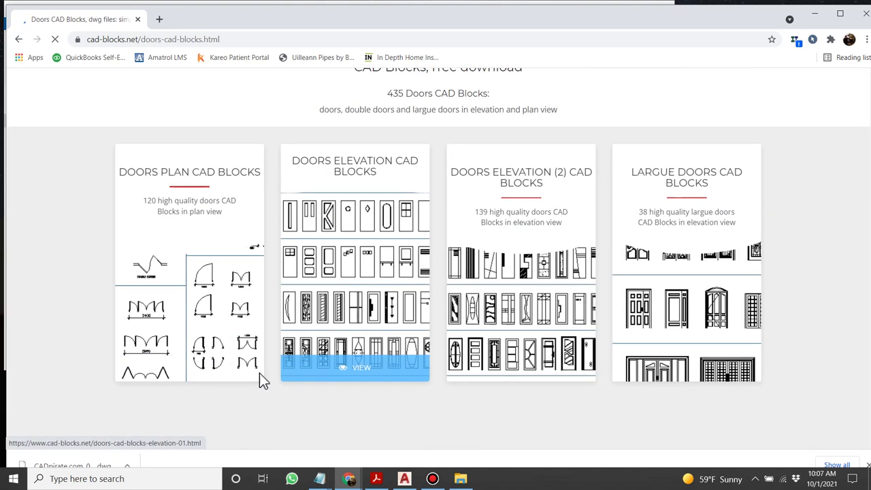
left_click(192, 375)
Download the doors plan block collection zip into the CAD LIBS folder.
scroll(327, 340, "down", 4)
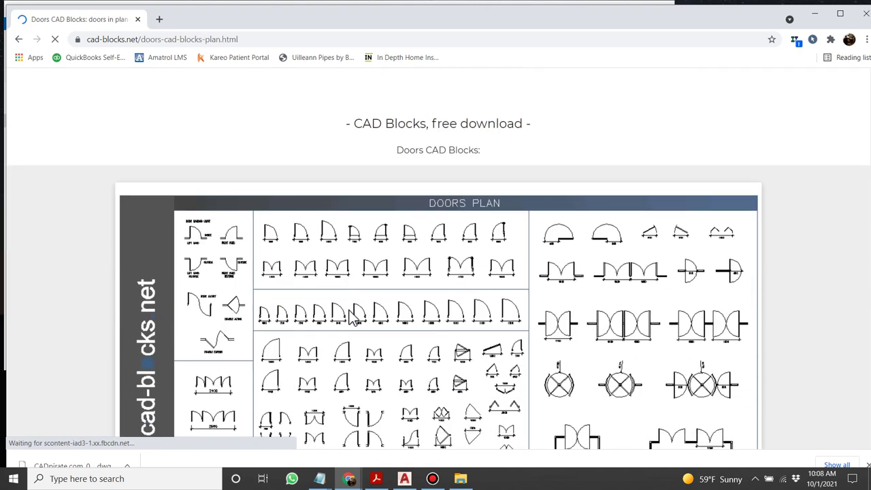
scroll(351, 316, "down", 6)
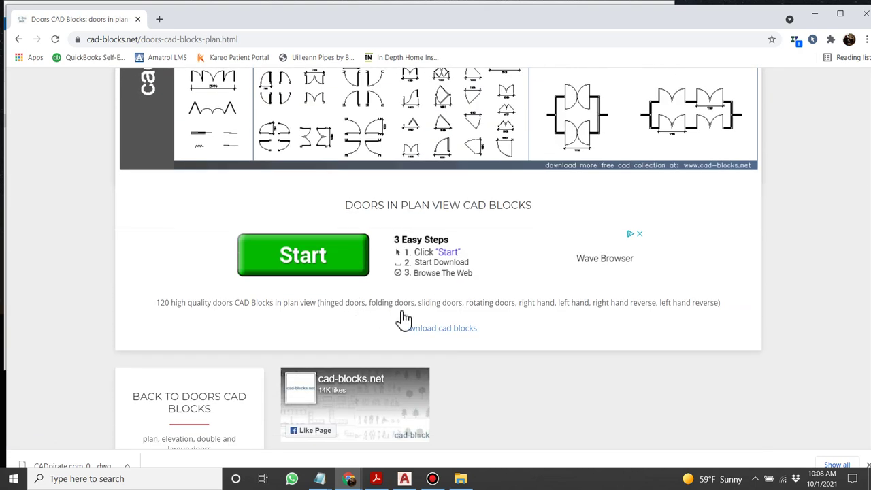
left_click(421, 327)
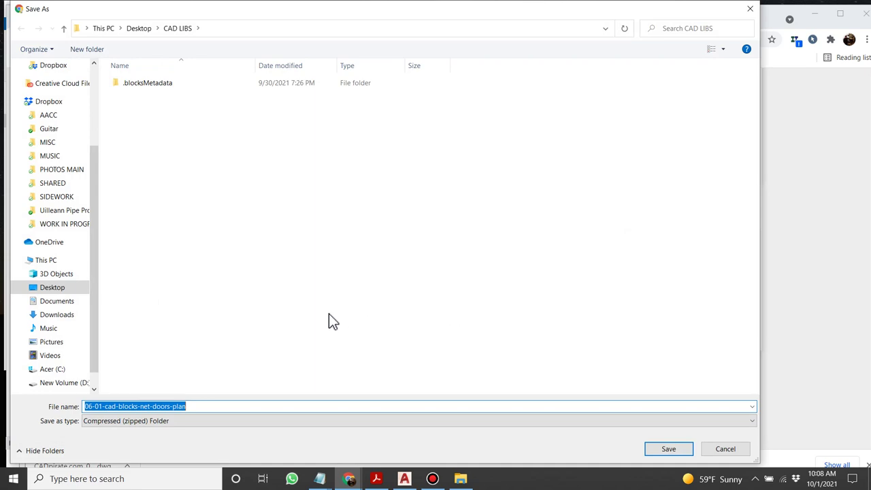
left_click(655, 452)
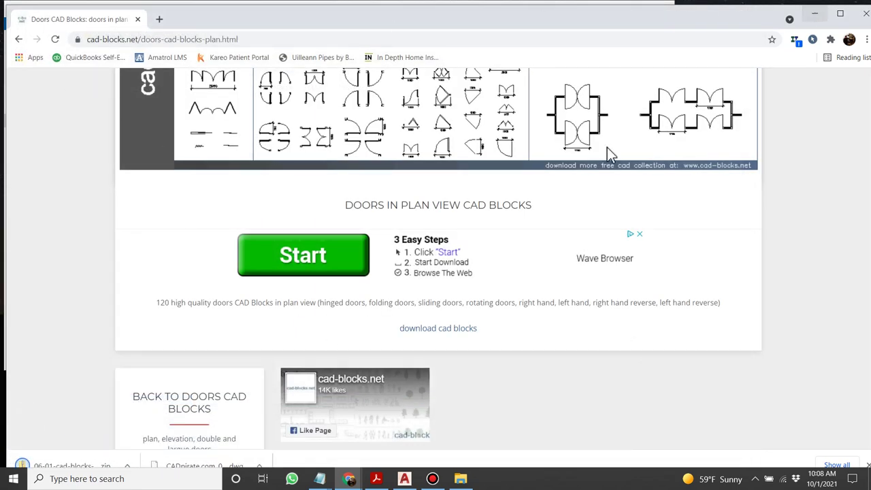
Browse the illumination and lamps block category, then minimize the browser.
scroll(609, 151, "up", 7)
mouse_move(279, 136)
scroll(291, 166, "down", 1)
left_click(313, 419)
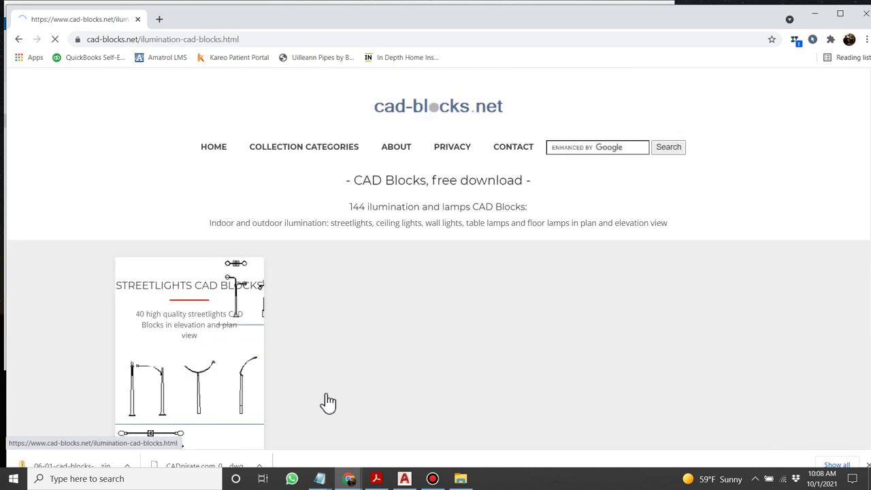
scroll(333, 333, "down", 2)
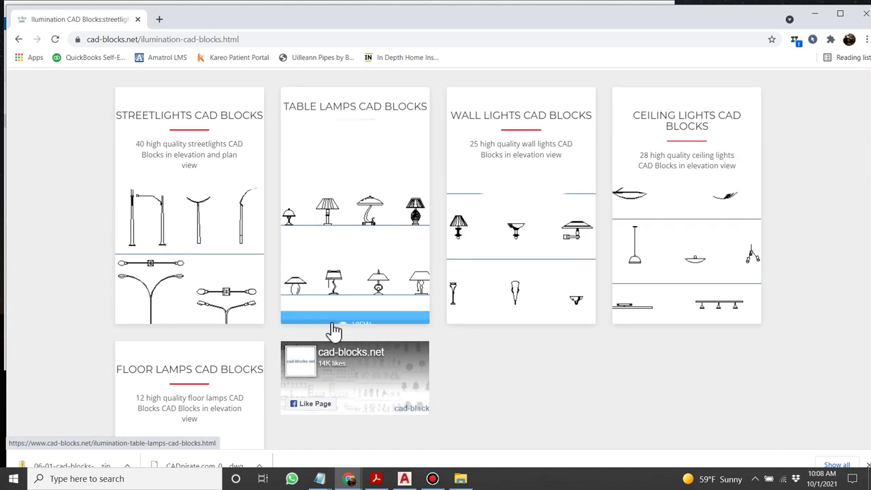
scroll(333, 330, "down", 2)
scroll(330, 326, "up", 5)
mouse_move(310, 147)
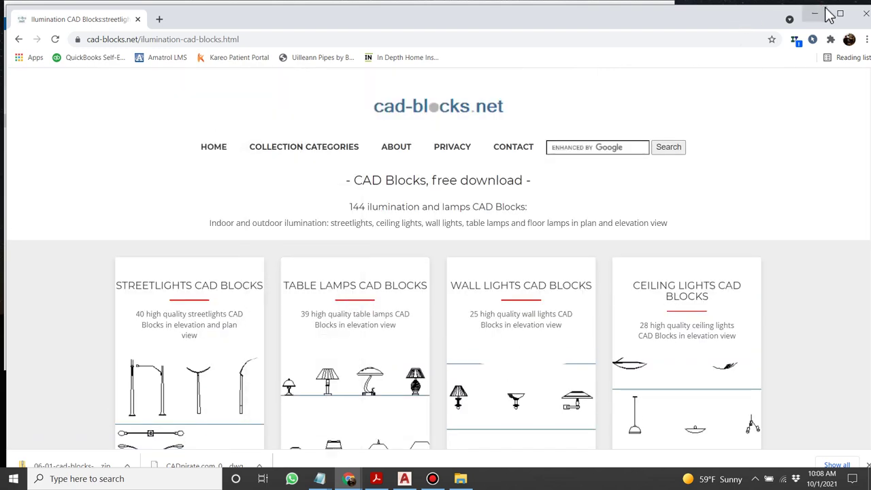
left_click(817, 13)
Cut the doors-plan DWG out of its zip and paste it into CAD LIBS.
double_click(208, 204)
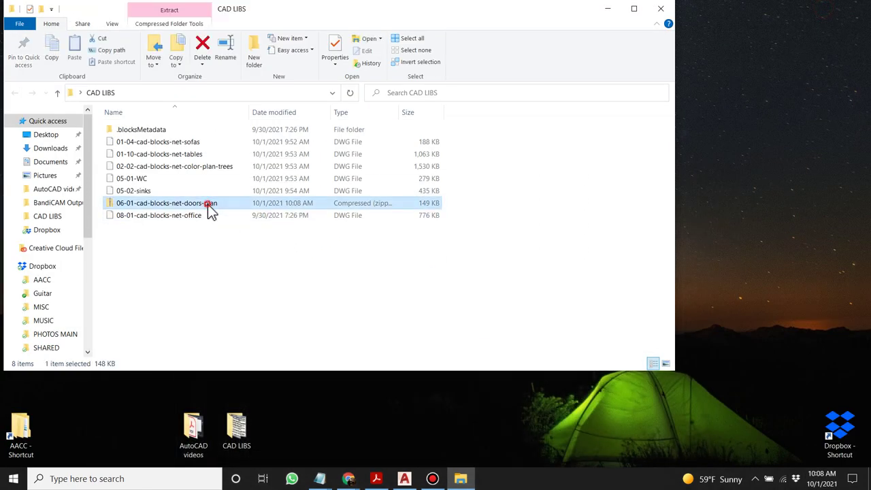
double_click(204, 132)
right_click(202, 135)
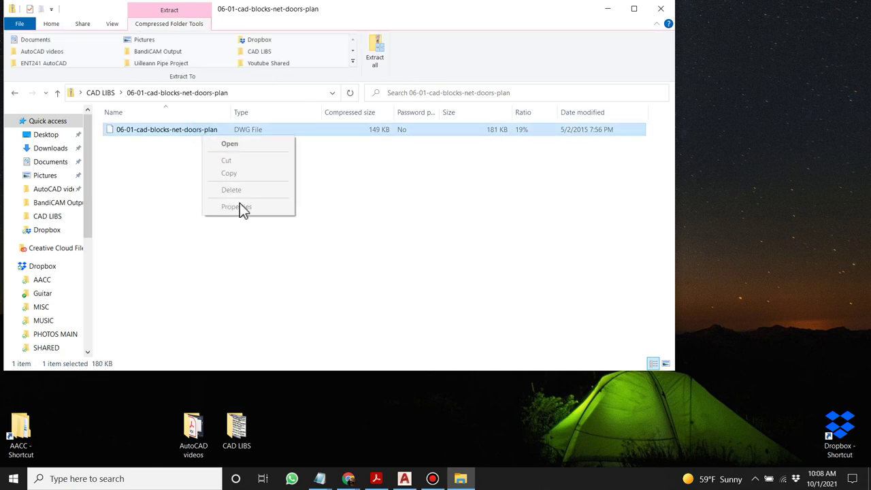
left_click(249, 162)
left_click(17, 93)
right_click(171, 254)
left_click(222, 333)
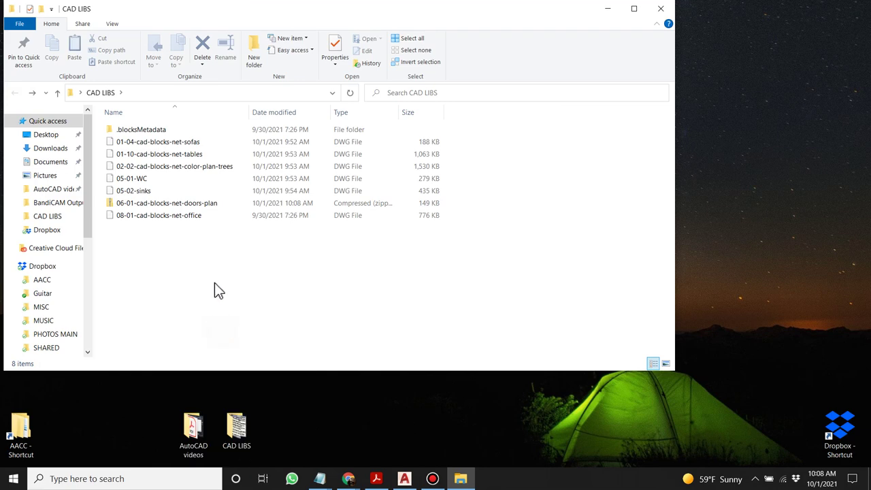
Delete the leftover doors-plan zip and return to the AutoCAD floor plan.
left_click(200, 215)
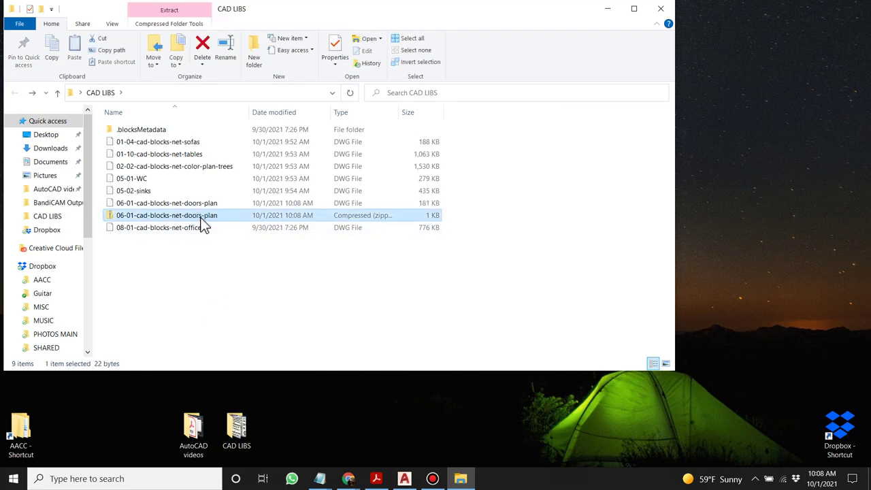
key("Delete")
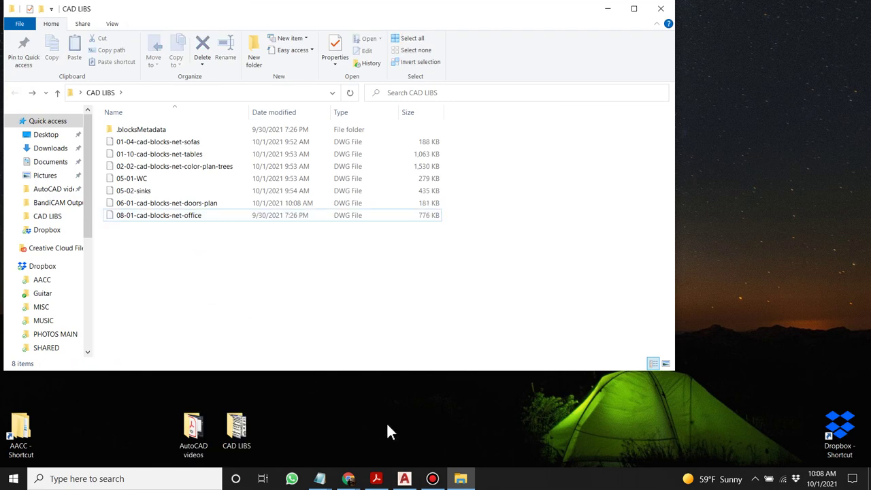
left_click(404, 478)
key("Escape")
key("Escape")
middle_click_drag(400, 240, 386, 220)
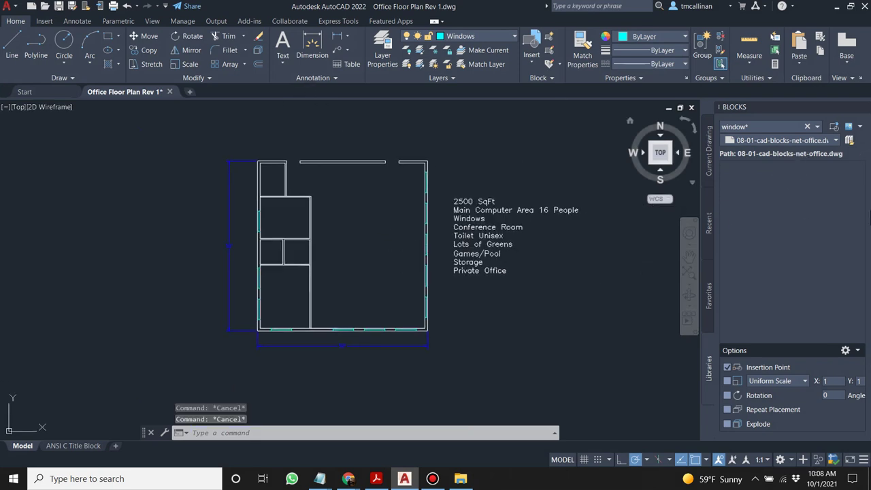
Toggle the Blocks library palette off and on and list its library sources.
left_click(154, 22)
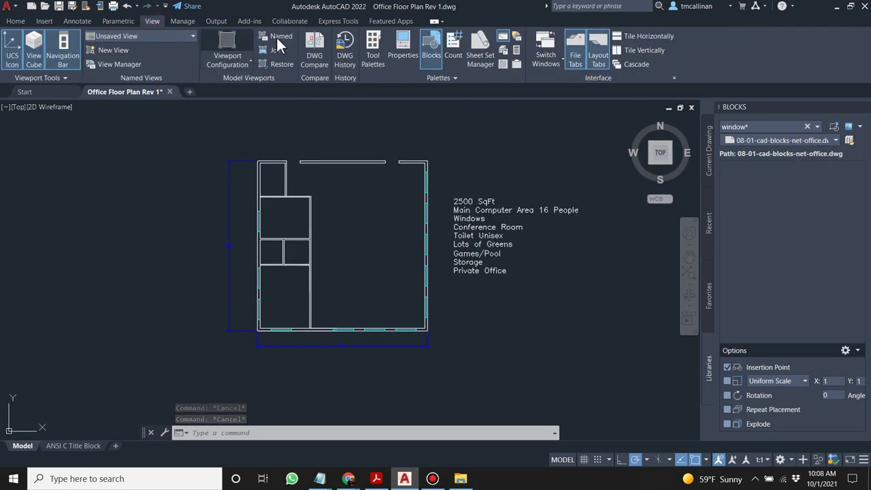
left_click(434, 49)
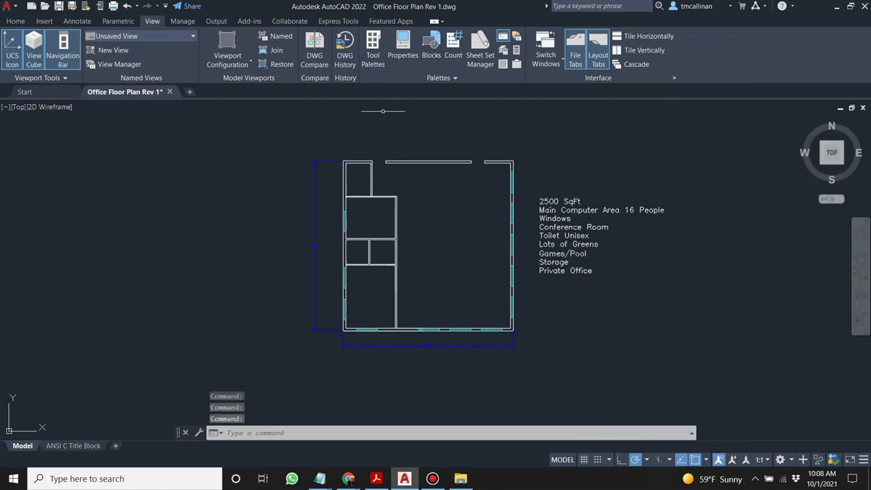
left_click(437, 46)
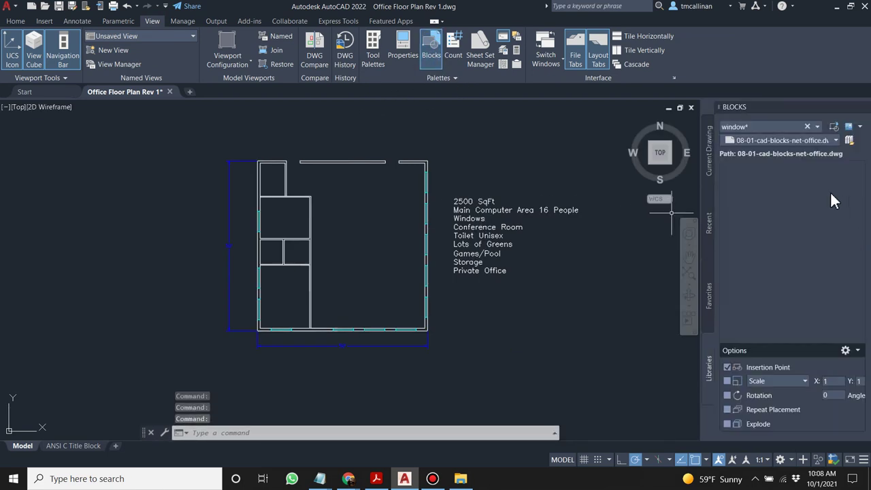
left_click(838, 140)
left_click(819, 155)
left_click(829, 143)
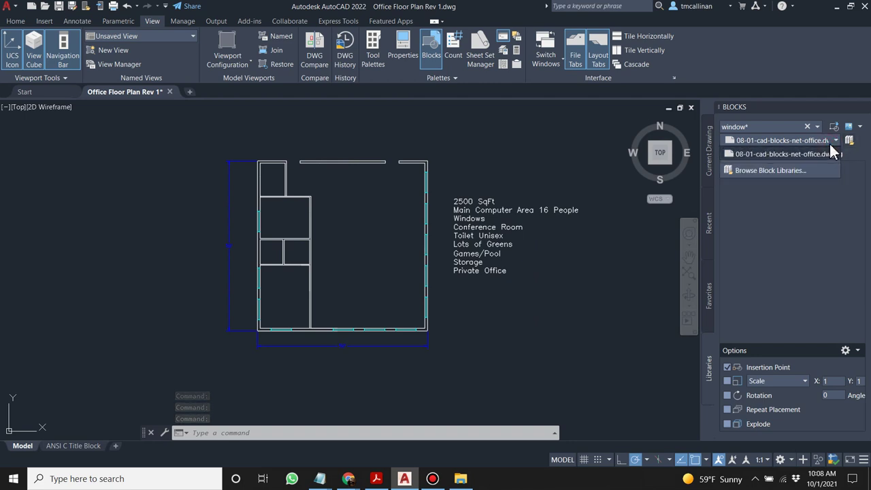
Load Desktop\CAD LIBS\06-01-cad-blocks-net-doors-plan.dwg as the active block library.
left_click(796, 172)
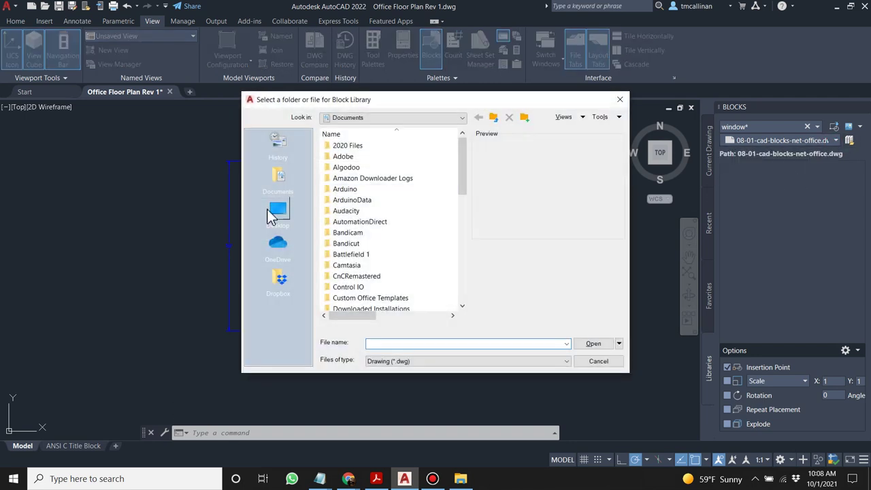
left_click(279, 211)
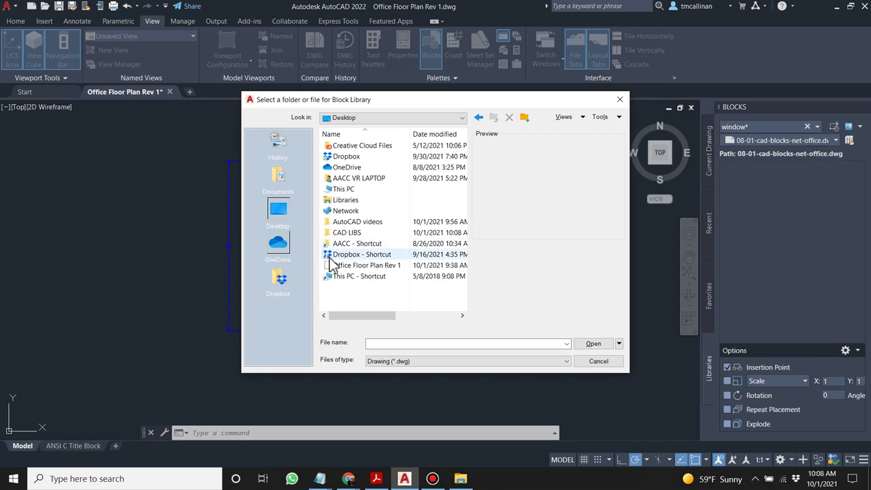
double_click(347, 232)
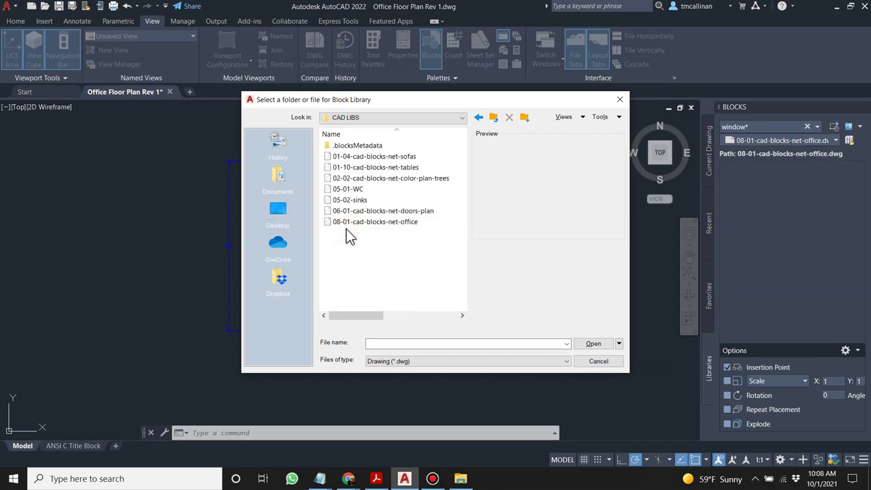
double_click(371, 212)
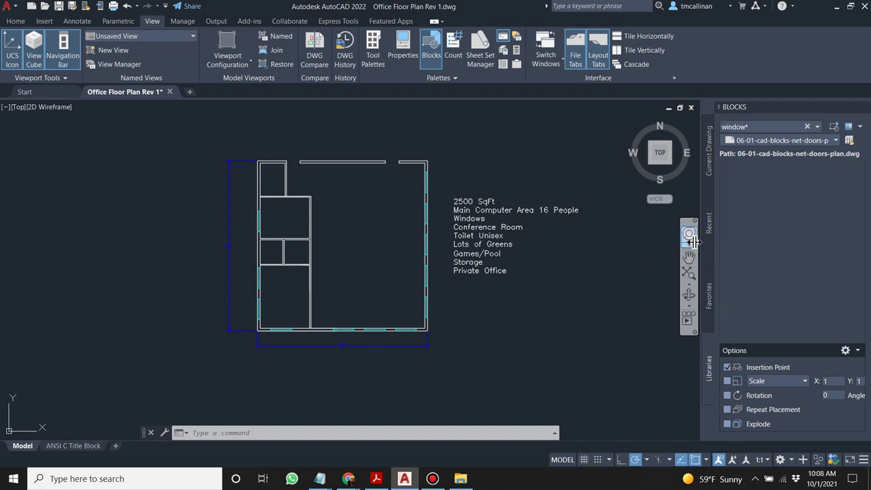
left_click(810, 141)
left_click(810, 156)
Clear the window* filter so all door blocks are listed, and scroll through them.
left_click(810, 126)
left_click(790, 154)
scroll(817, 227, "down", 4)
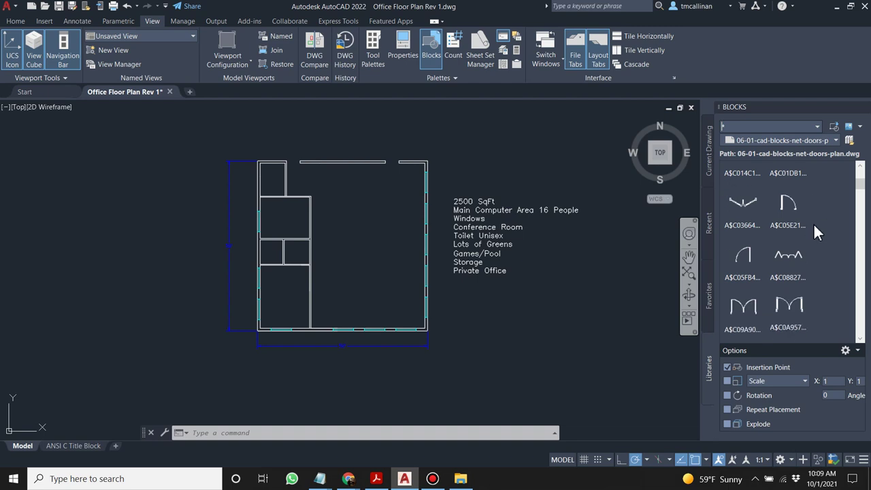
scroll(815, 219, "down", 1)
scroll(817, 218, "down", 2)
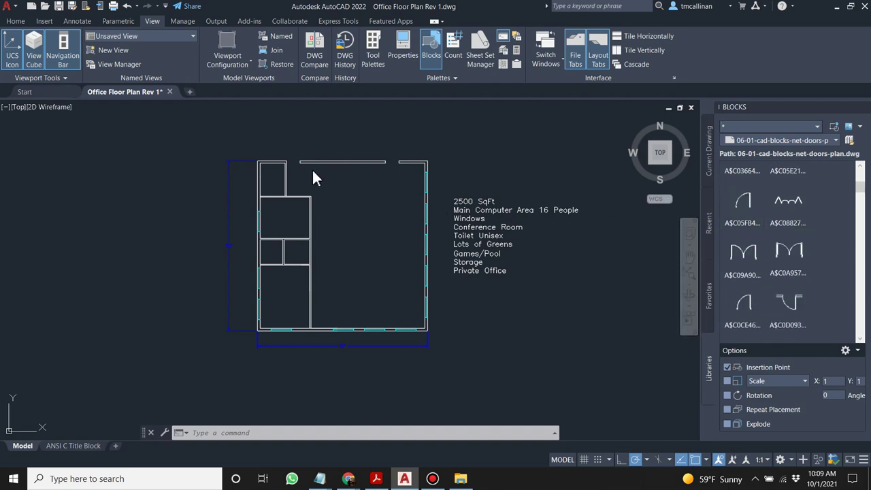
scroll(313, 176, "up", 3)
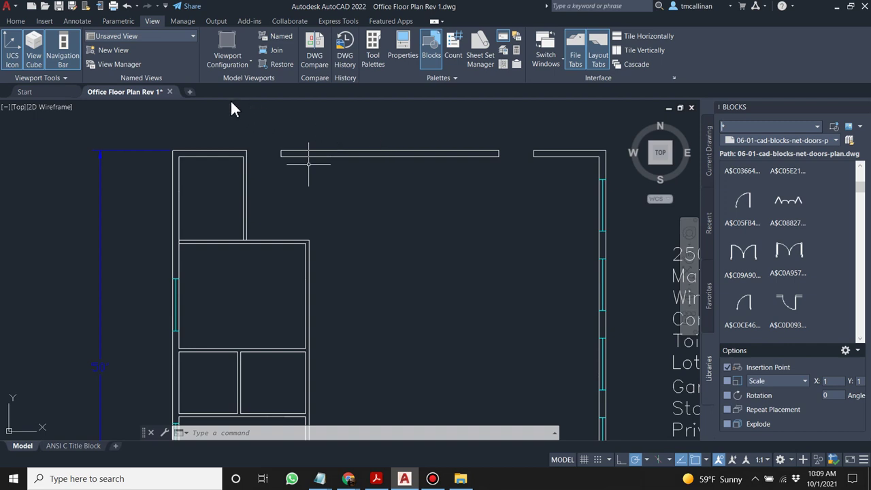
Try the Extend tool from the Trim dropdown and an Erase, cancelling both.
left_click(14, 21)
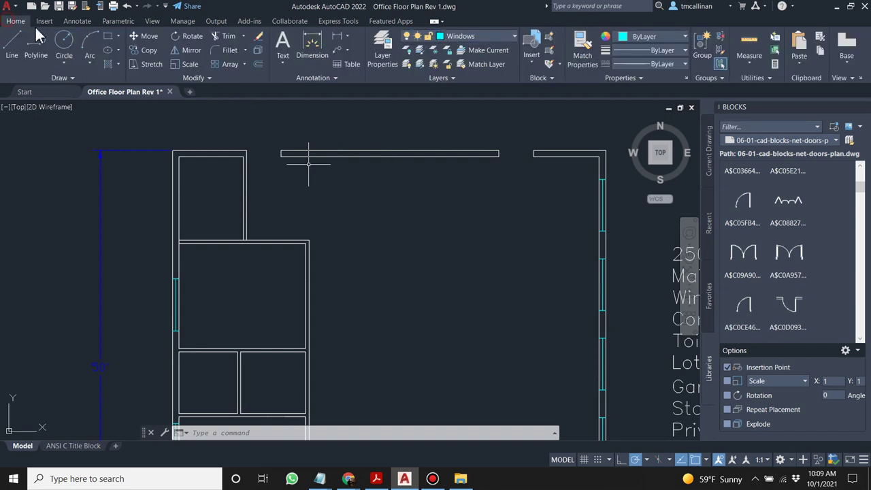
left_click(242, 36)
left_click(235, 77)
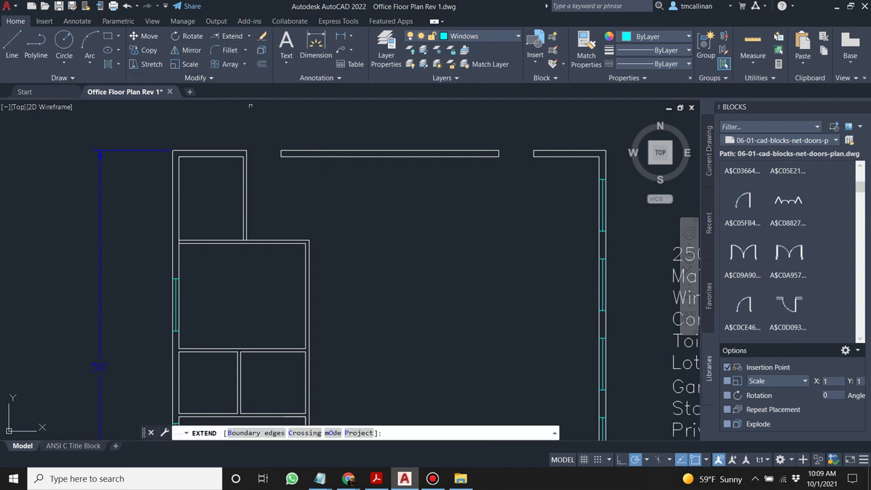
scroll(284, 140, "up", 2)
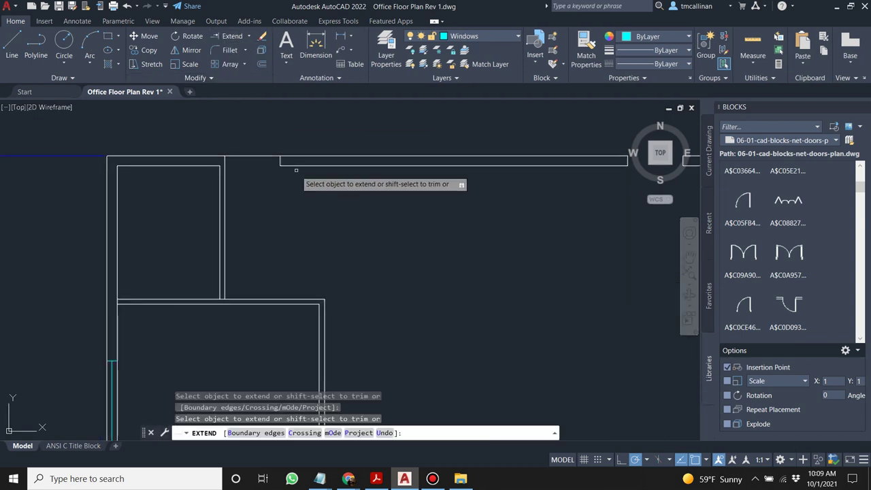
scroll(395, 161, "down", 2)
middle_click_drag(474, 161, 437, 161)
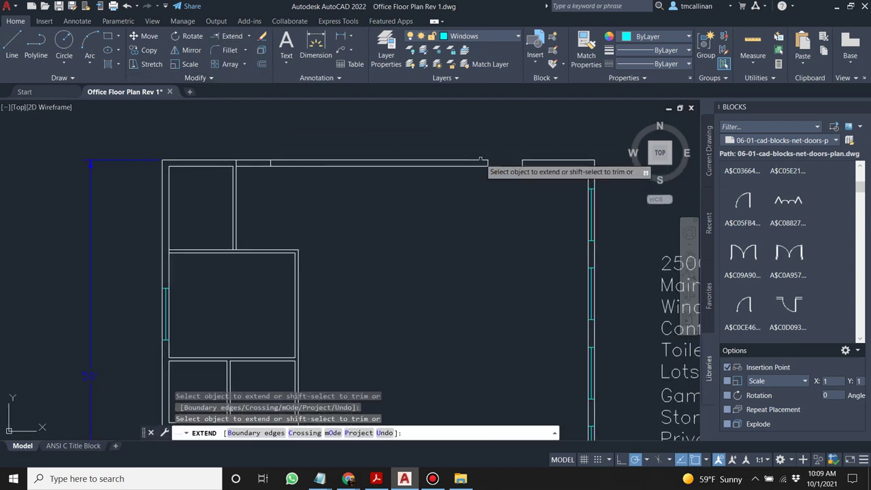
key("Escape")
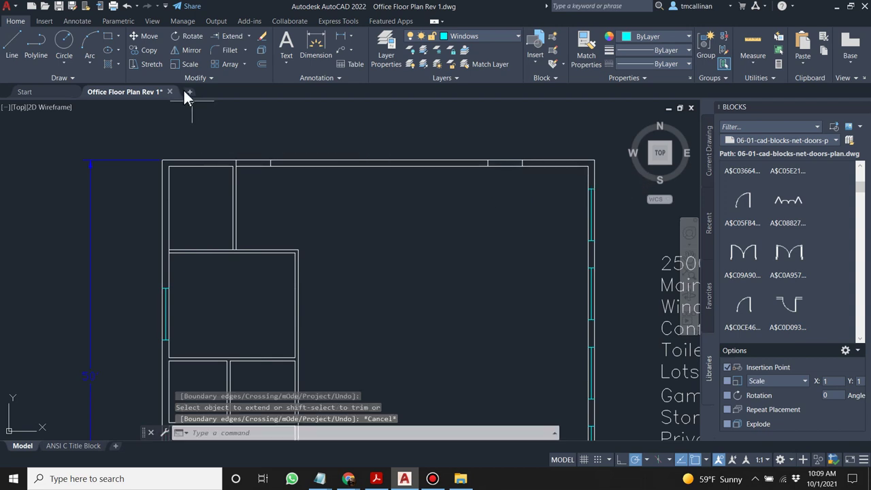
scroll(204, 106, "up", 2)
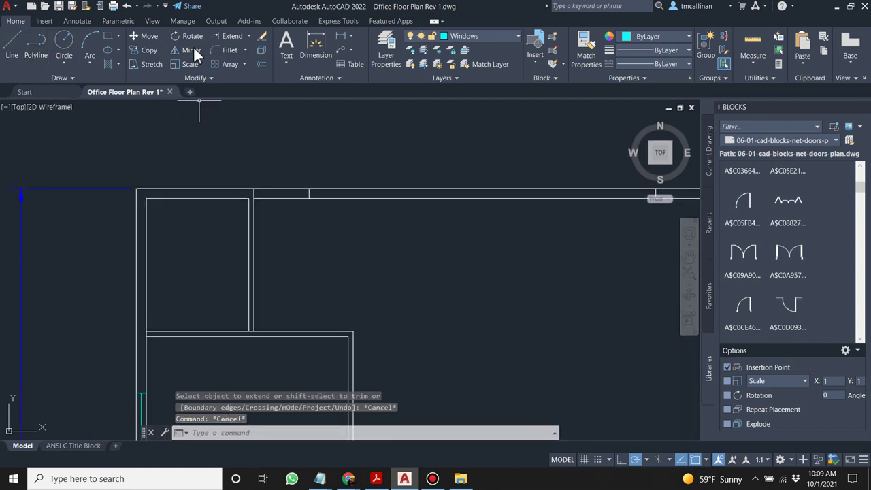
left_click(263, 38)
key("Escape")
scroll(258, 197, "up", 2)
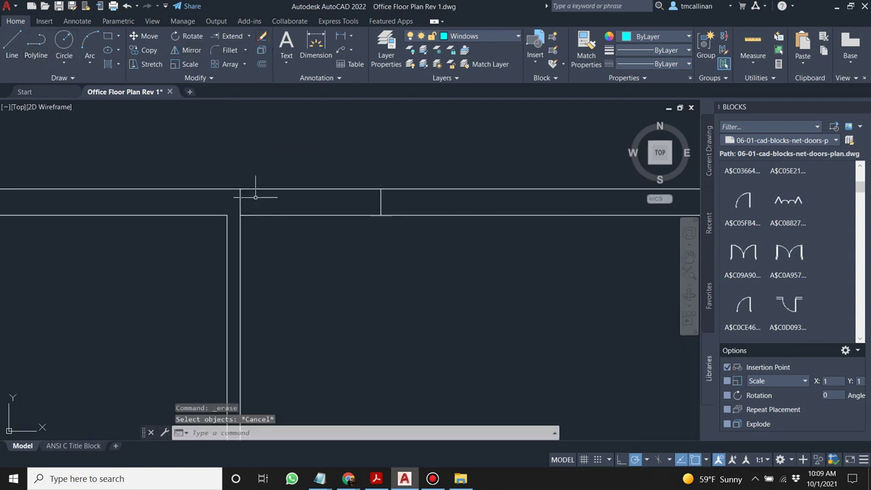
Delete the short vertical line interrupting the top wall.
left_click(240, 198)
key("Escape")
left_click(239, 198)
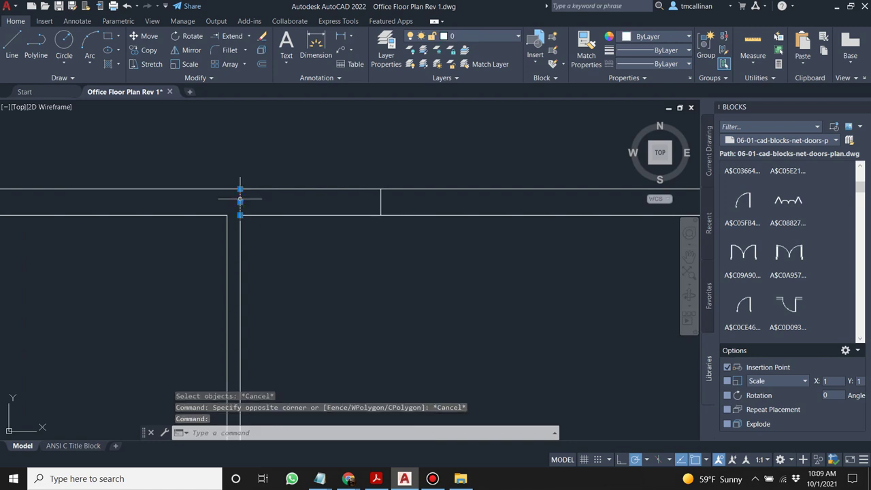
key("Delete")
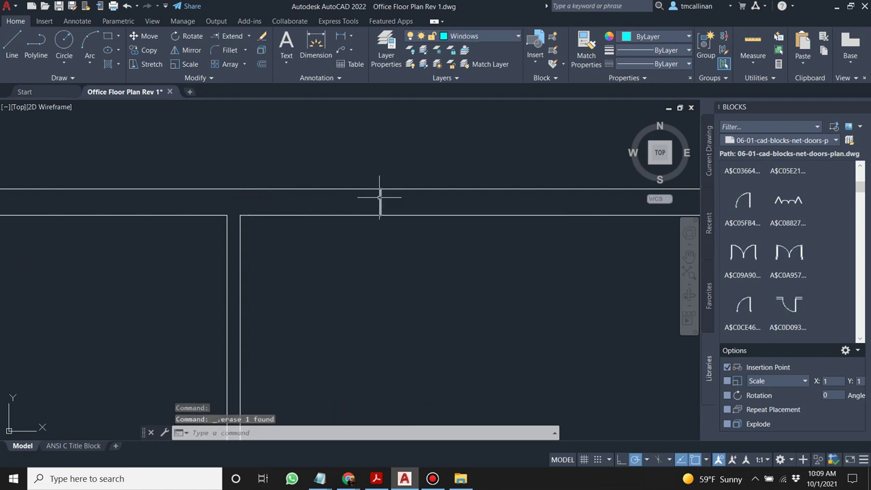
scroll(408, 199, "down", 3)
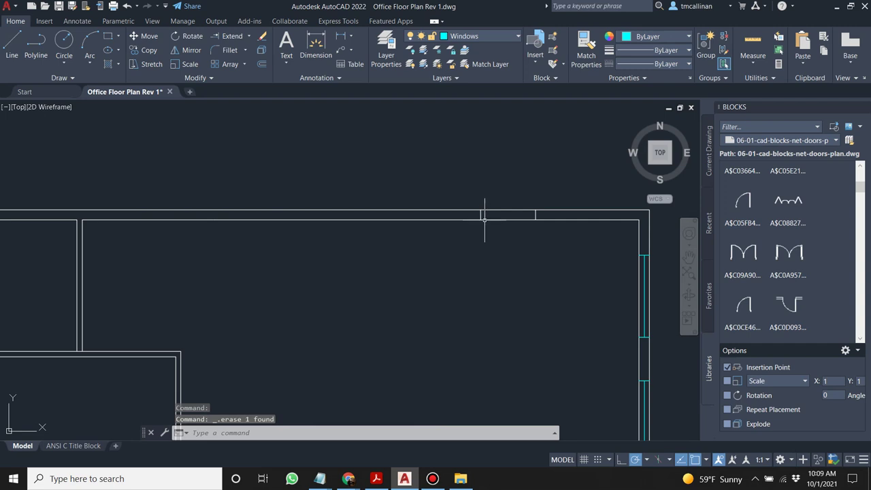
Drag two selection boxes along the top wall that catch nothing.
left_click(481, 219)
left_click(482, 217)
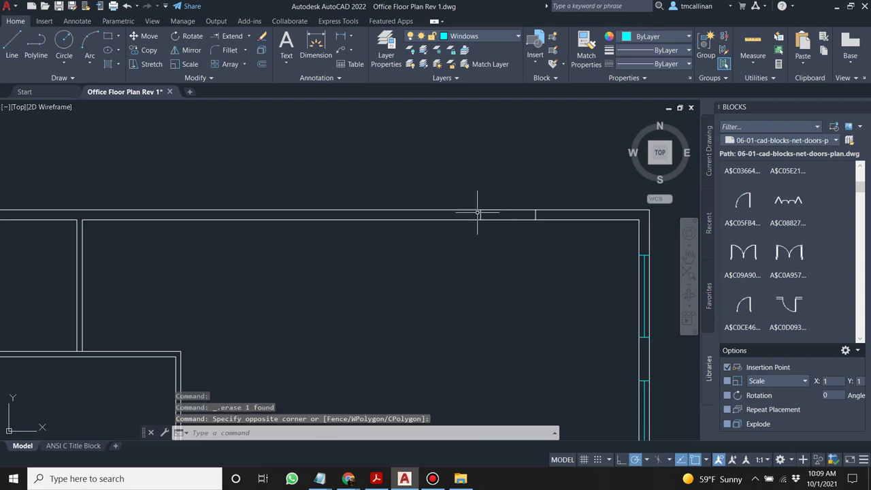
left_click(535, 215)
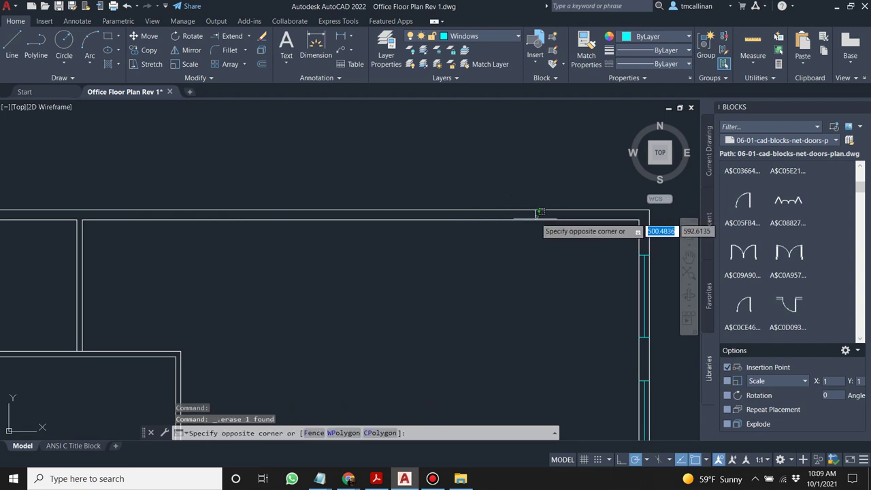
left_click(530, 239)
scroll(655, 235, "down", 2)
scroll(790, 233, "down", 3)
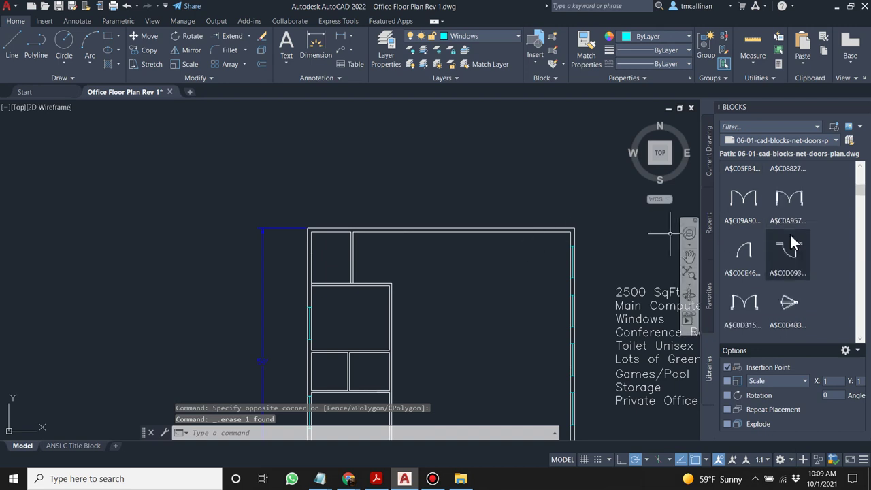
Drag a double-door block from the Libraries tab onto the top wall.
mouse_move(787, 243)
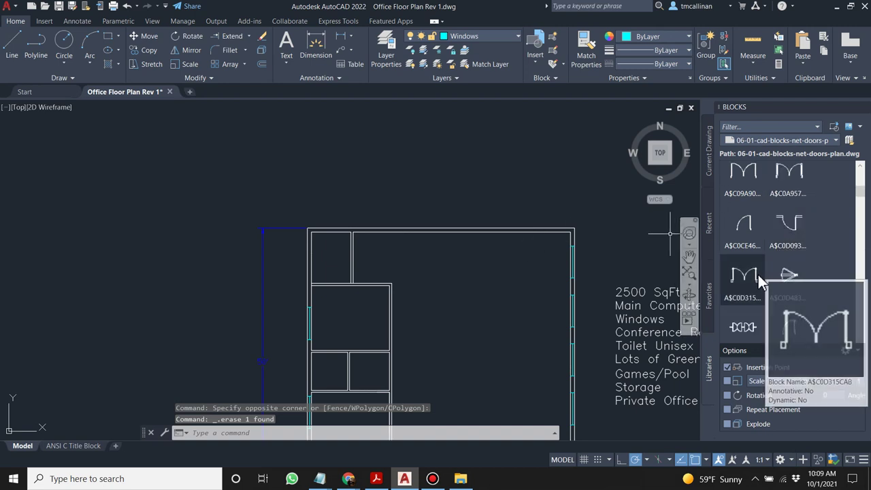
scroll(773, 251, "up", 2)
scroll(763, 273, "down", 2)
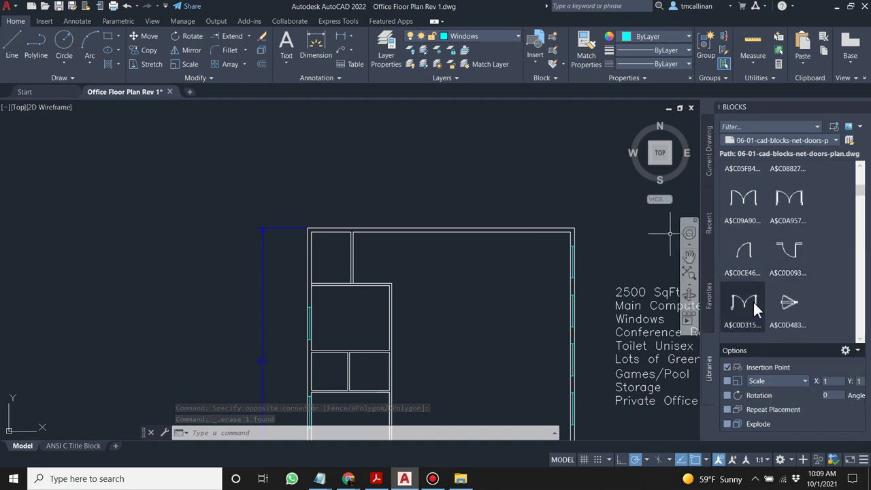
scroll(767, 235, "up", 2)
mouse_move(755, 241)
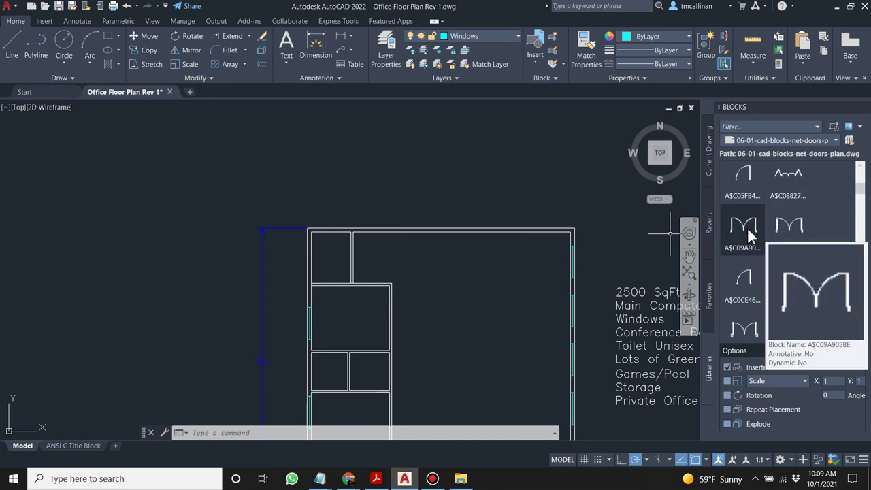
left_click_drag(746, 231, 602, 230)
left_click_drag(432, 226, 432, 226)
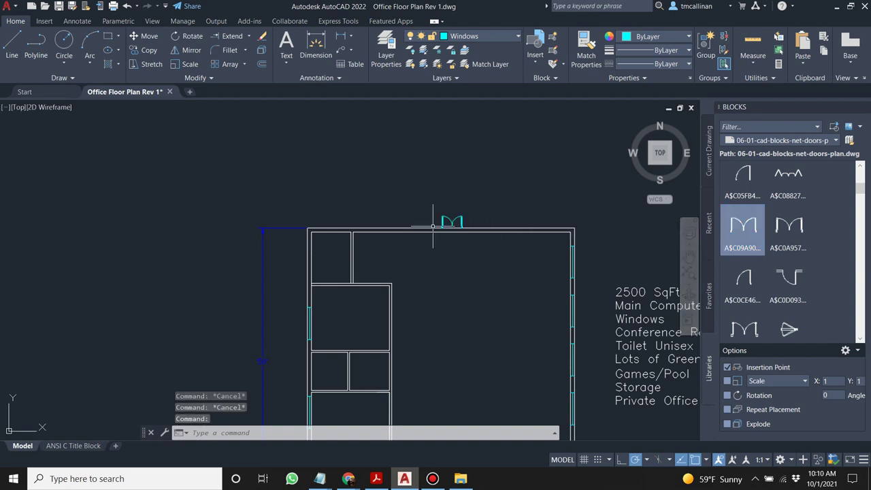
scroll(433, 227, "up", 1)
scroll(776, 286, "down", 1)
Drag more double-door blocks into the drawing, one just inside the plan.
left_click_drag(758, 282, 507, 279)
scroll(821, 276, "down", 1)
scroll(823, 271, "down", 2)
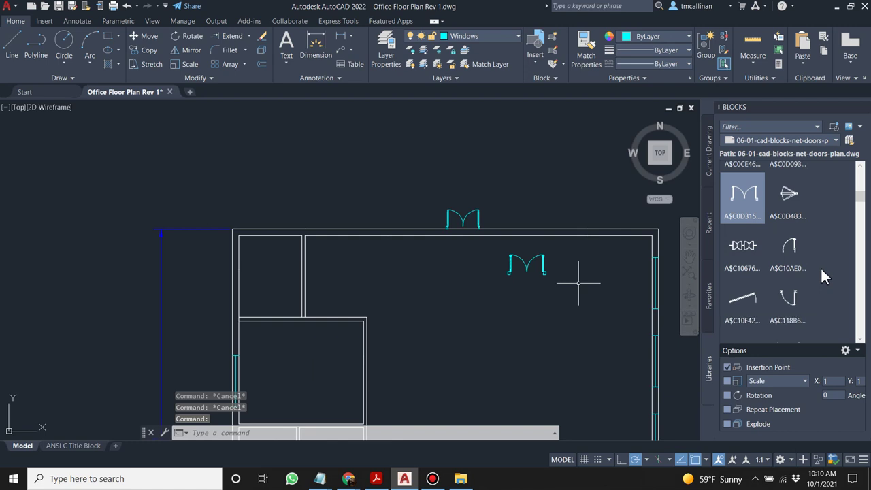
scroll(824, 276, "down", 2)
scroll(822, 267, "down", 2)
left_click_drag(746, 268, 584, 267)
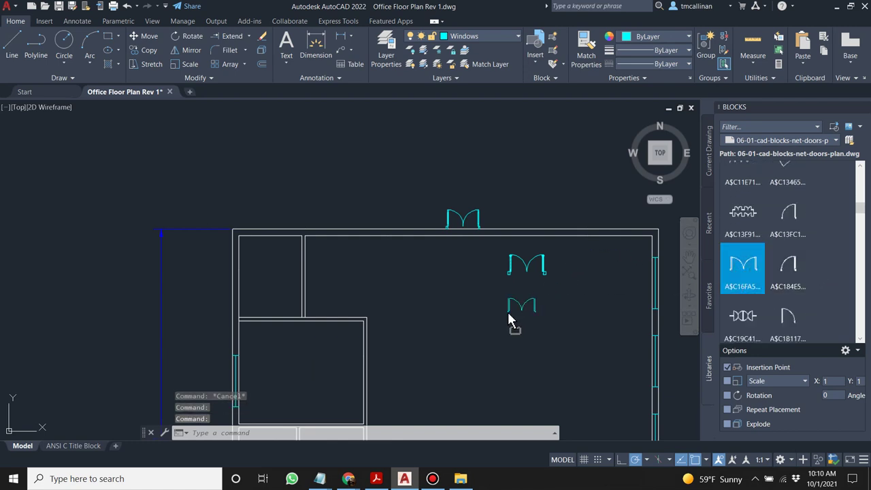
scroll(778, 272, "down", 4)
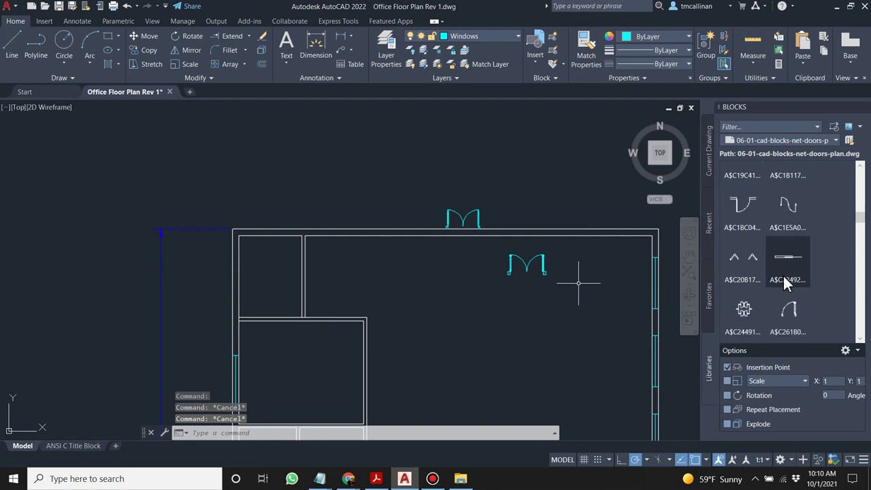
scroll(819, 280, "down", 4)
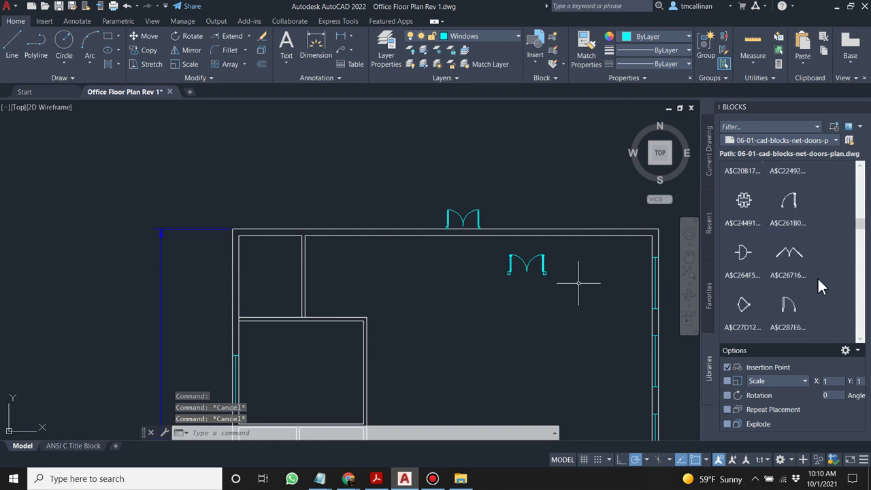
left_click_drag(748, 300, 477, 317)
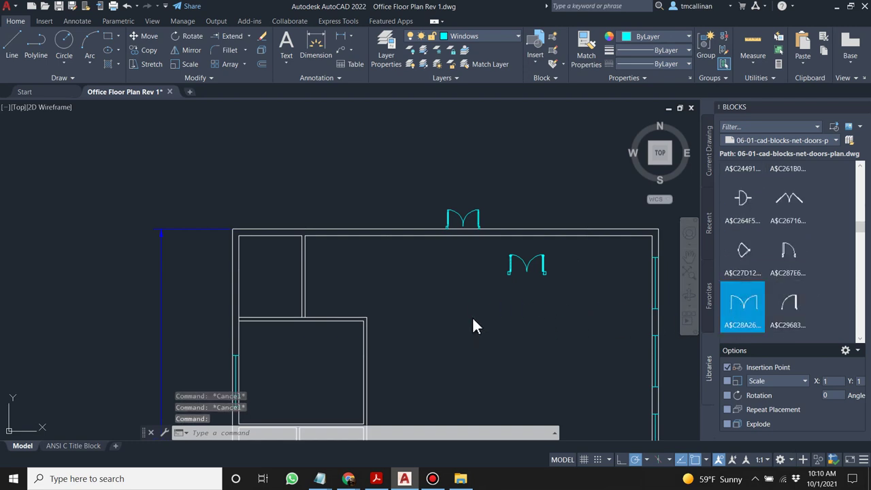
Erase the extra small door block.
key("Escape")
left_click(485, 307)
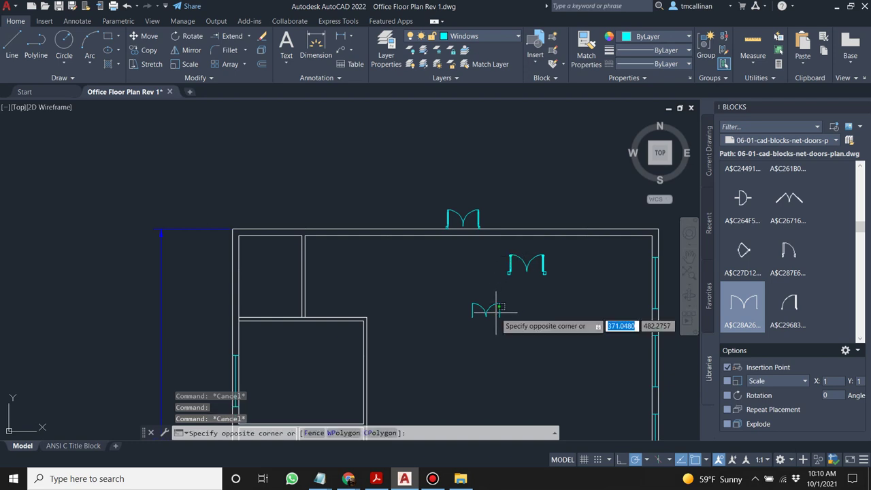
left_click(492, 312)
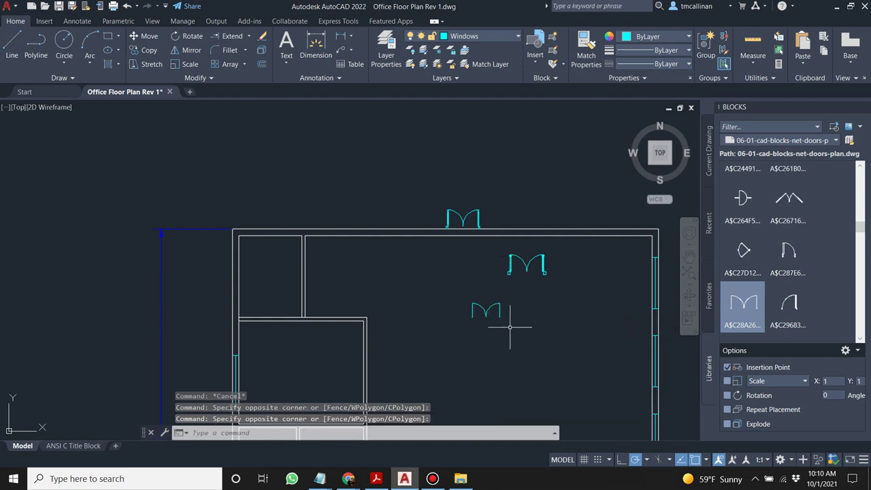
left_click(475, 305)
key("Delete")
scroll(542, 271, "up", 2)
scroll(543, 271, "up", 4)
scroll(374, 227, "down", 1)
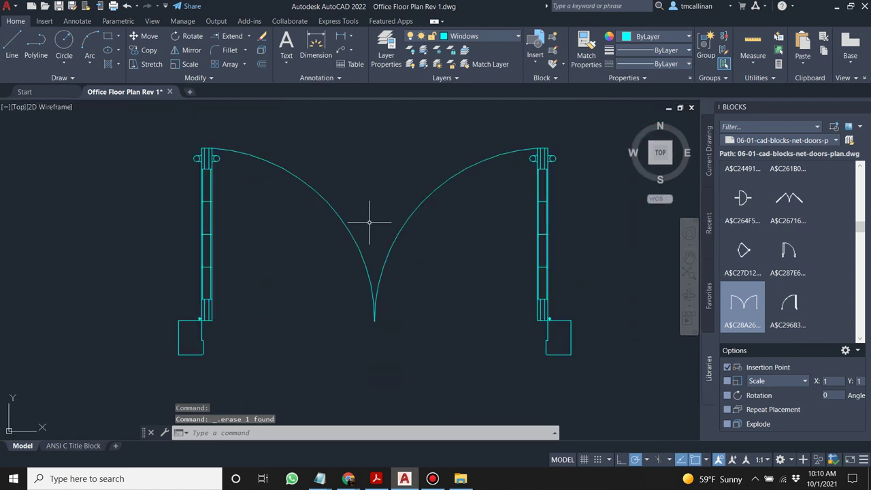
Dimension the door opening between the jamb corners with a 4'-5" dimension below it.
scroll(349, 222, "down", 3)
key("Escape")
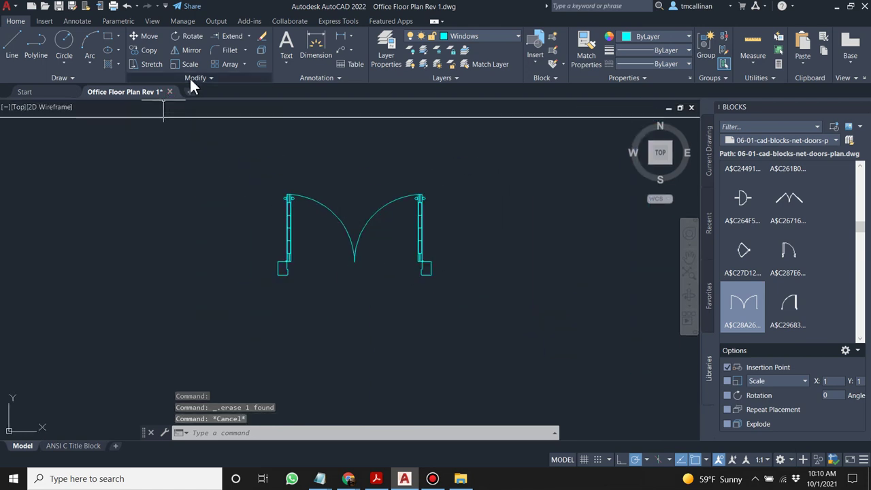
left_click(314, 55)
key("Return")
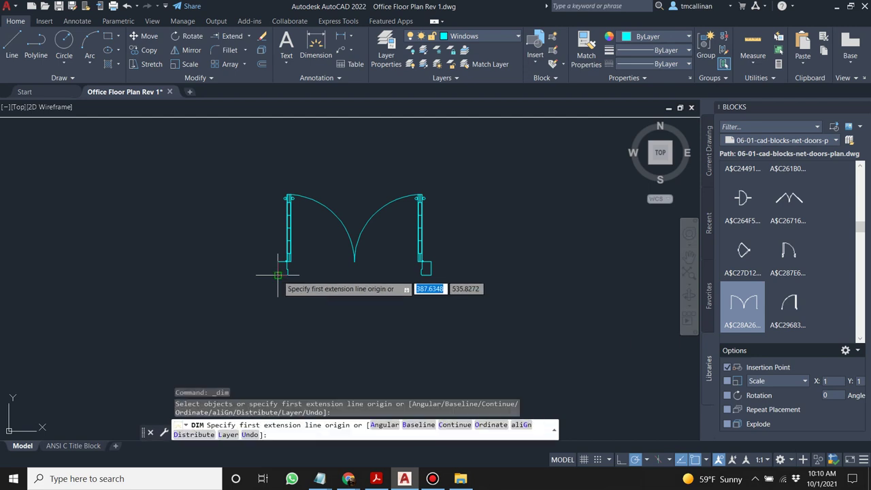
left_click(280, 276)
left_click(429, 276)
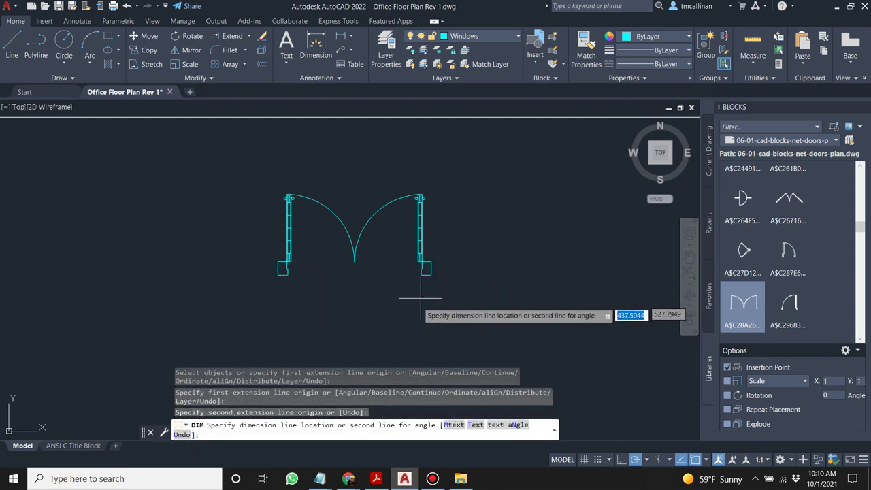
left_click(415, 304)
key("Return")
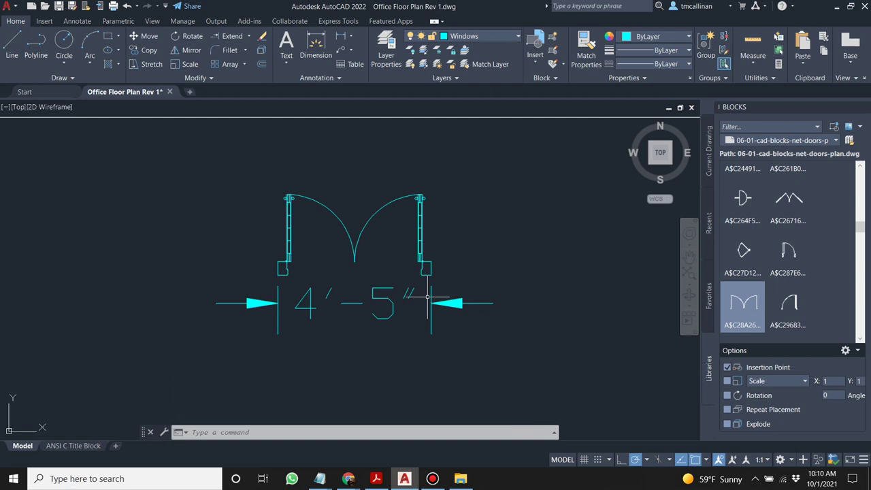
Cancel the leftover dimension and drag another double-door block into the drawing.
key("Escape")
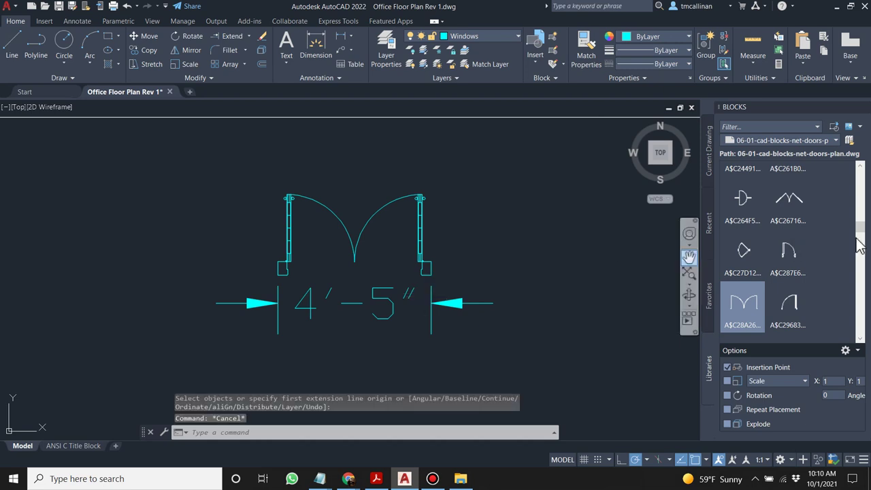
scroll(800, 235, "down", 4)
scroll(801, 235, "down", 1)
left_click_drag(793, 282, 549, 265)
scroll(354, 255, "down", 2)
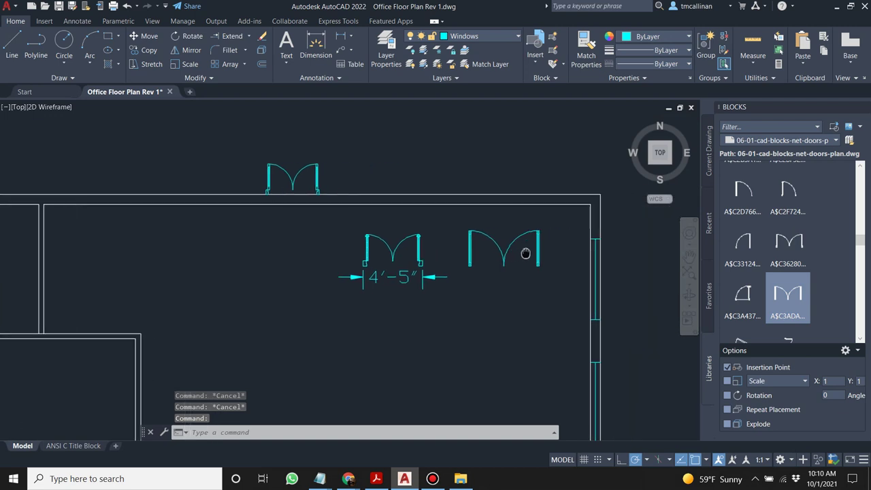
Measure the upper door opening's width, then abandon the dimension unplaced.
key("Escape")
left_click(317, 48)
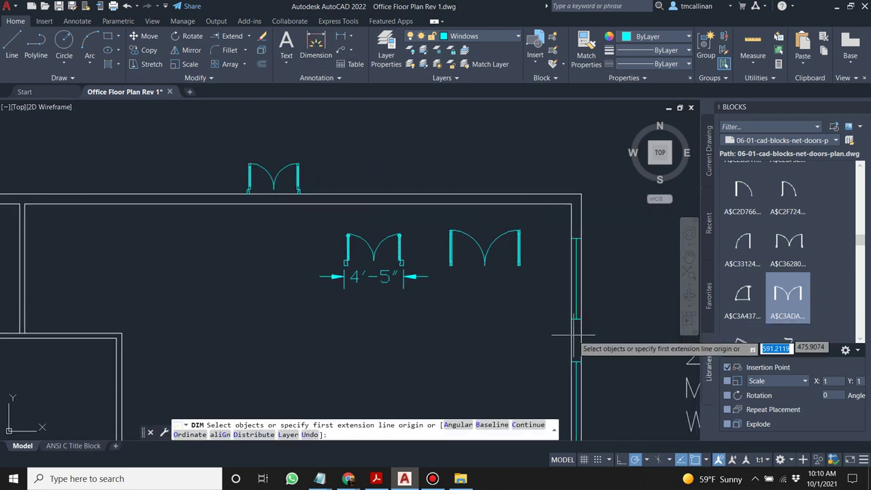
scroll(565, 310, "up", 4)
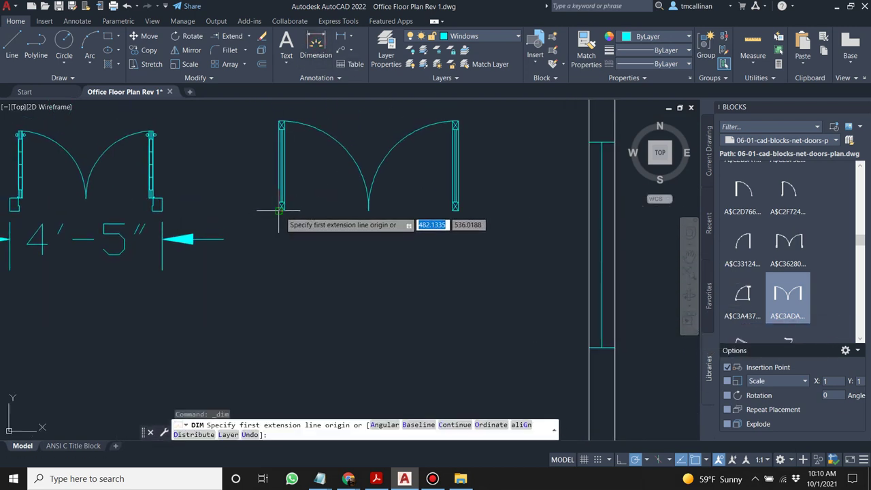
left_click(281, 207)
left_click(457, 209)
key("Escape")
Insert a different double-door block below the right door.
scroll(750, 266, "down", 4)
scroll(829, 256, "down", 1)
left_click(743, 262)
left_click(236, 320)
key("Escape")
key("Escape")
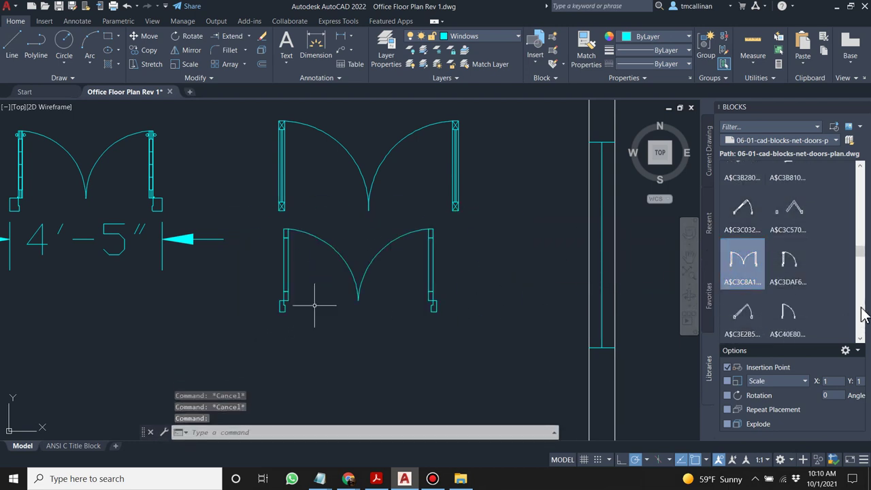
scroll(799, 263, "down", 3)
scroll(803, 268, "down", 3)
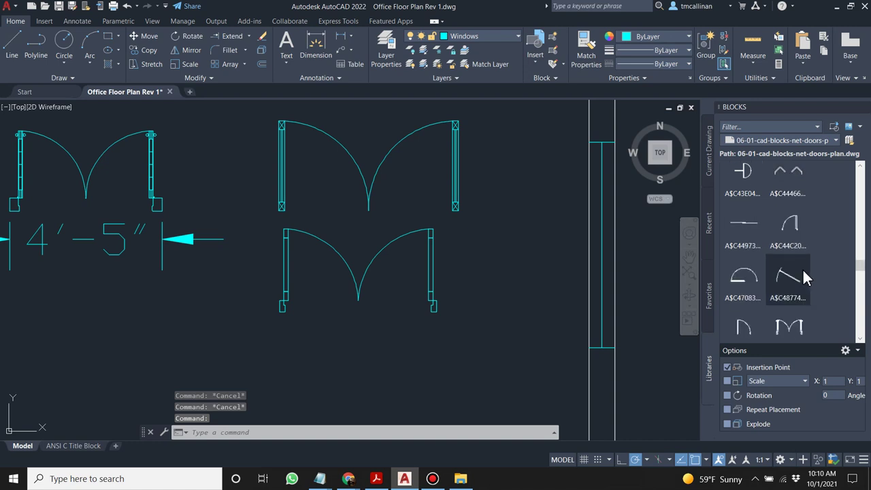
Drop further double-door blocks over the lower door.
mouse_move(803, 268)
left_mouse_down()
mouse_move(696, 296)
mouse_move(406, 333)
left_mouse_up()
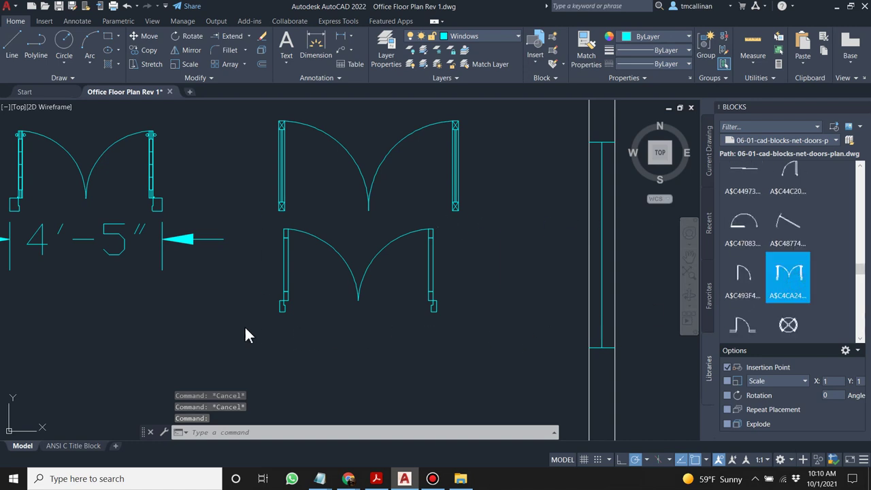
left_click_drag(245, 328, 272, 325)
left_click_drag(256, 226, 255, 230)
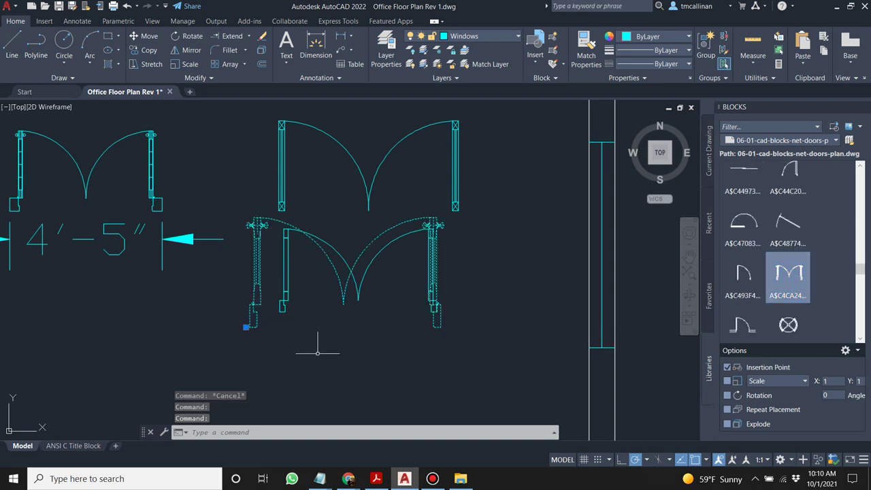
key("Escape")
scroll(301, 274, "down", 2)
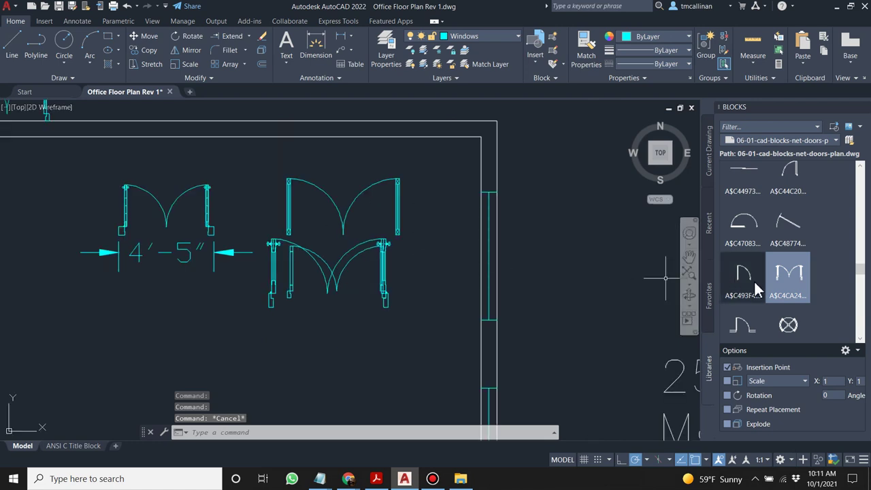
scroll(799, 278, "down", 5)
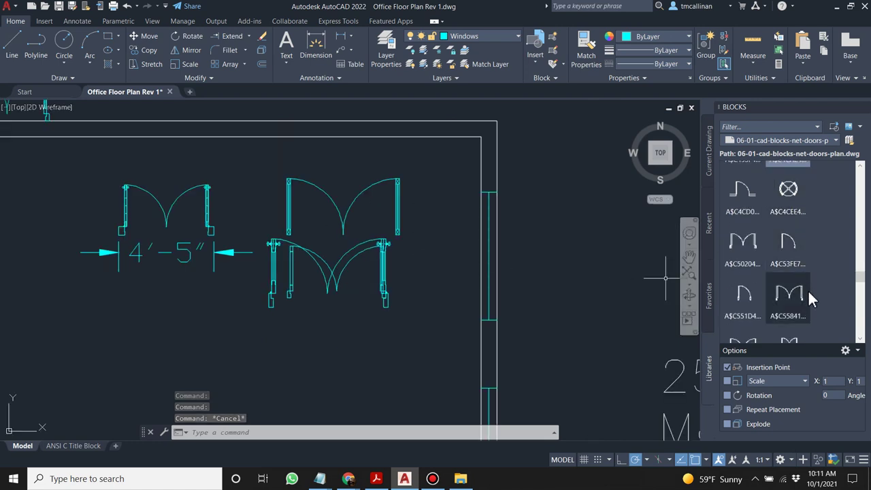
scroll(807, 289, "down", 1)
mouse_move(806, 280)
left_mouse_down()
mouse_move(339, 330)
mouse_move(300, 352)
left_mouse_up()
Erase the newly inserted lower door and the upper door blocks.
left_click(346, 332)
left_click(300, 310)
key("Delete")
left_click(285, 244)
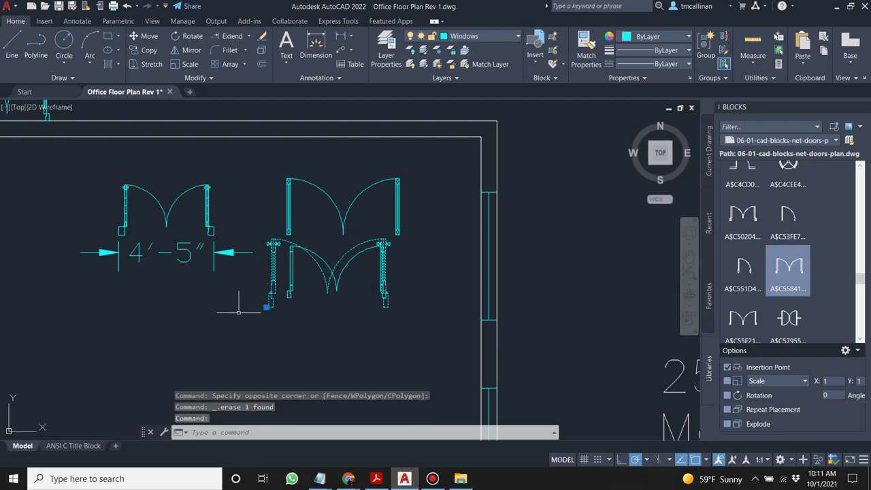
left_click(266, 178)
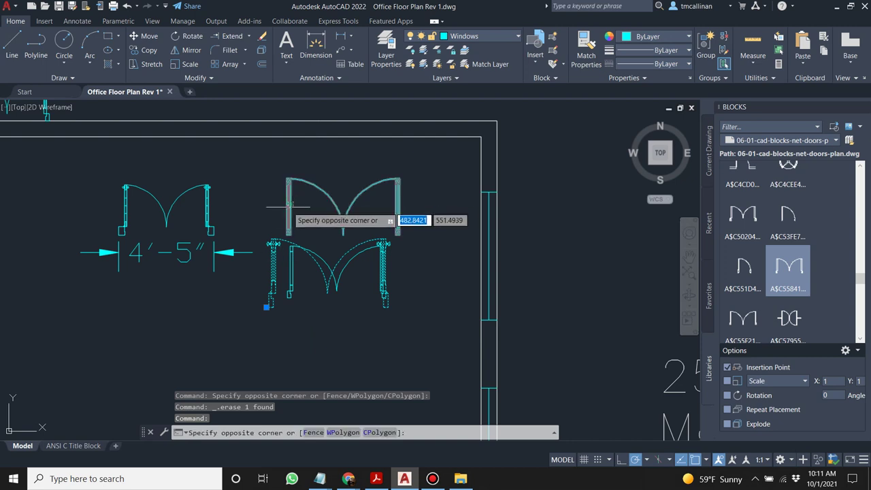
left_click(431, 236)
key("Delete")
Erase the remaining door blocks and the 4'-5" dimension.
left_click(292, 279)
key("Delete")
left_click(125, 204)
key("Delete")
left_click(283, 302)
left_click(27, 178)
key("Delete")
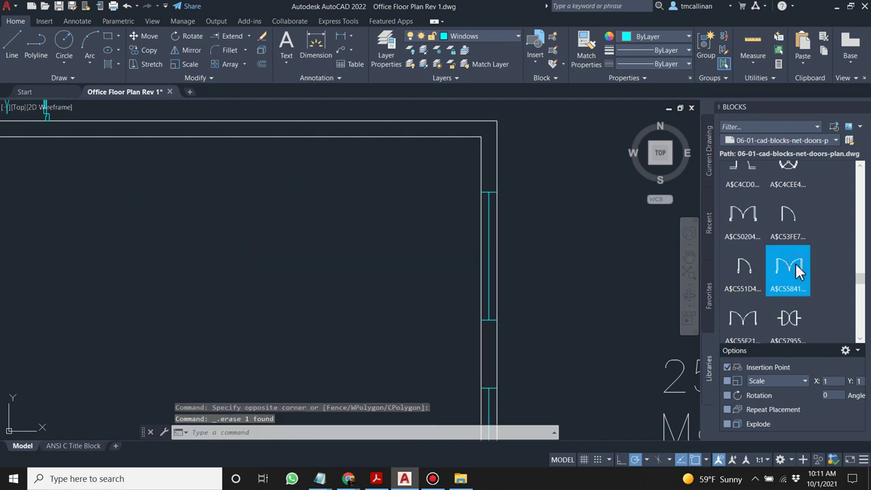
Drag the A$C6CA51 door block into the room, then window-select and erase it.
scroll(783, 259, "down", 3)
scroll(787, 252, "down", 10)
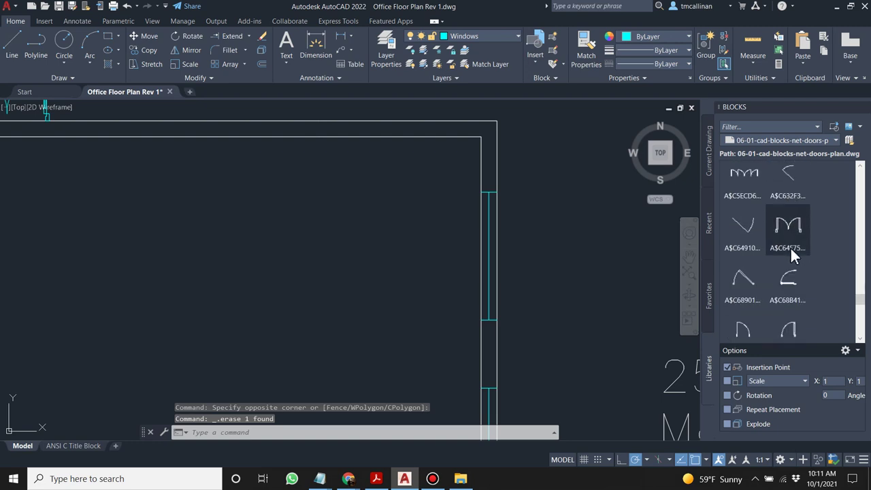
scroll(797, 250, "down", 2)
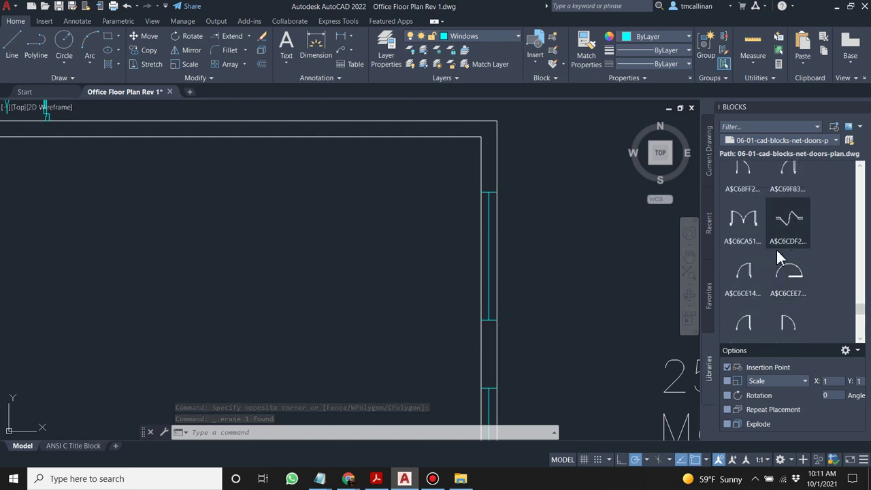
left_click_drag(743, 221, 610, 264)
left_click_drag(276, 281, 205, 274)
left_click(233, 250)
left_click(336, 286)
key("Delete")
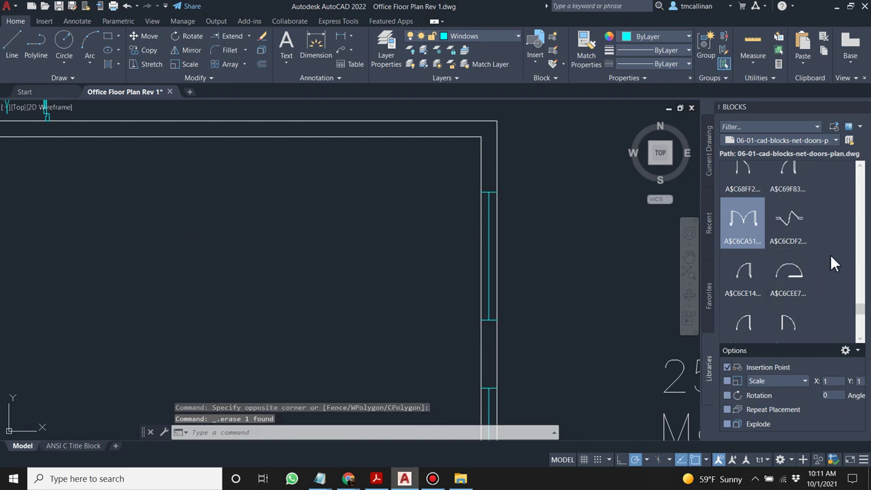
Zoom around the plan to check the room is now empty.
scroll(817, 257, "down", 4)
scroll(826, 283, "down", 2)
scroll(825, 283, "down", 2)
scroll(822, 280, "up", 5)
scroll(835, 274, "up", 6)
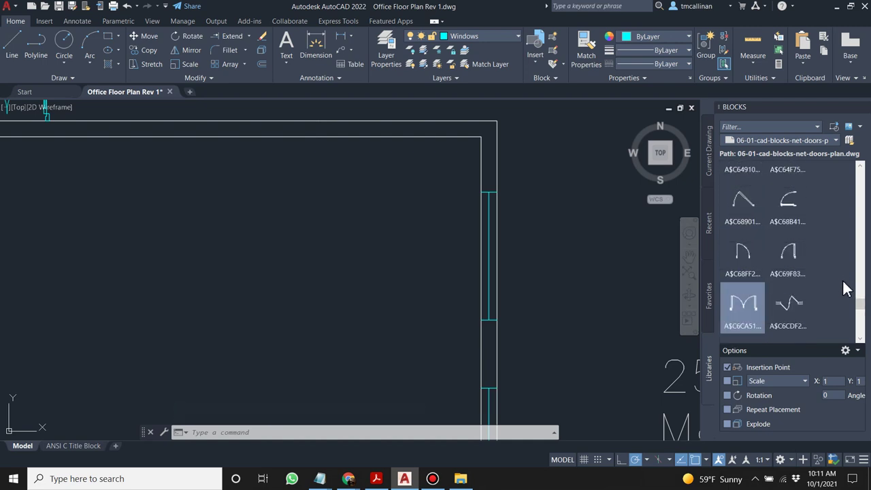
scroll(832, 277, "up", 3)
scroll(781, 245, "down", 3)
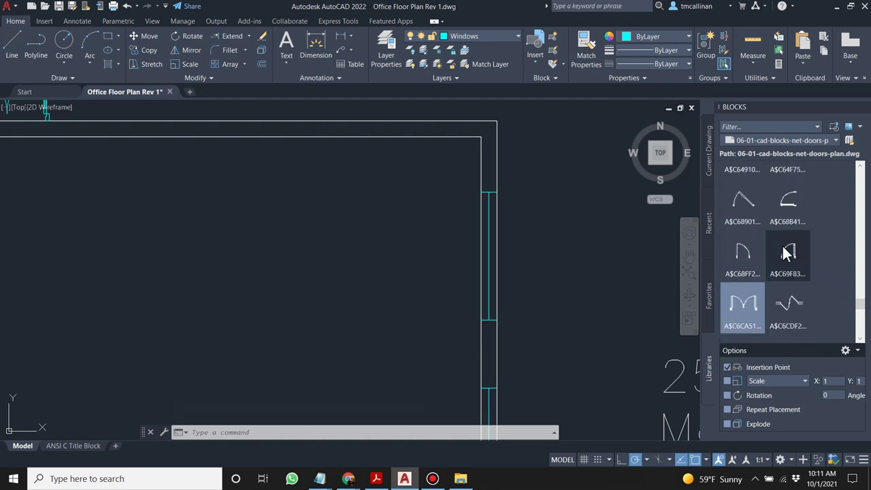
scroll(822, 269, "up", 5)
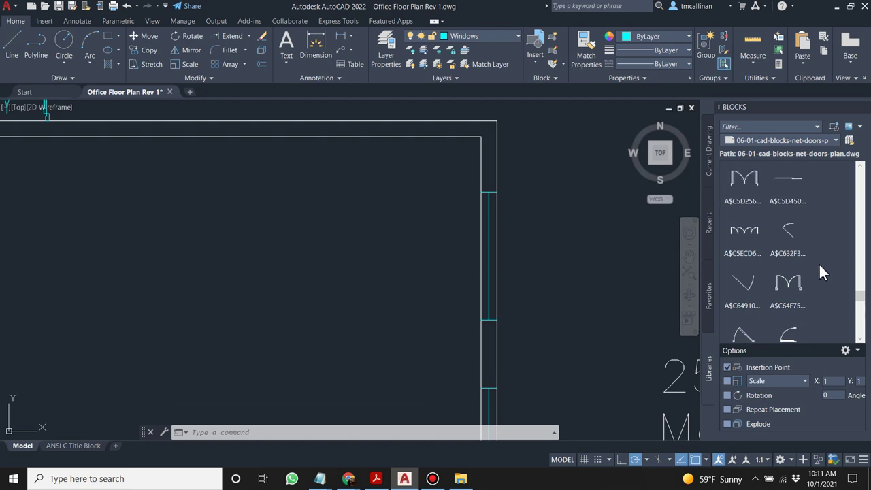
scroll(819, 263, "up", 1)
Drag several double-door blocks onto the canvas, placing one left of the others.
left_click_drag(748, 218, 321, 243)
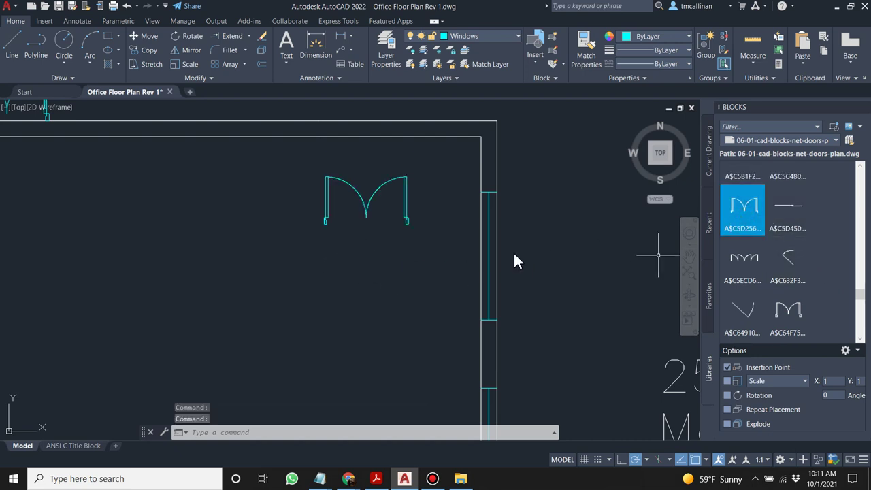
scroll(821, 252, "down", 1)
left_click_drag(794, 281, 613, 337)
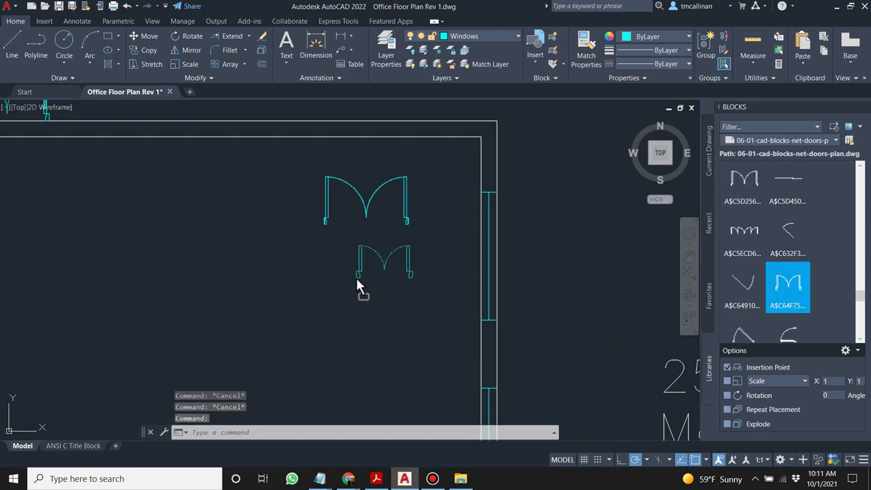
left_click_drag(356, 285, 357, 276)
scroll(813, 249, "down", 3)
scroll(823, 246, "down", 5)
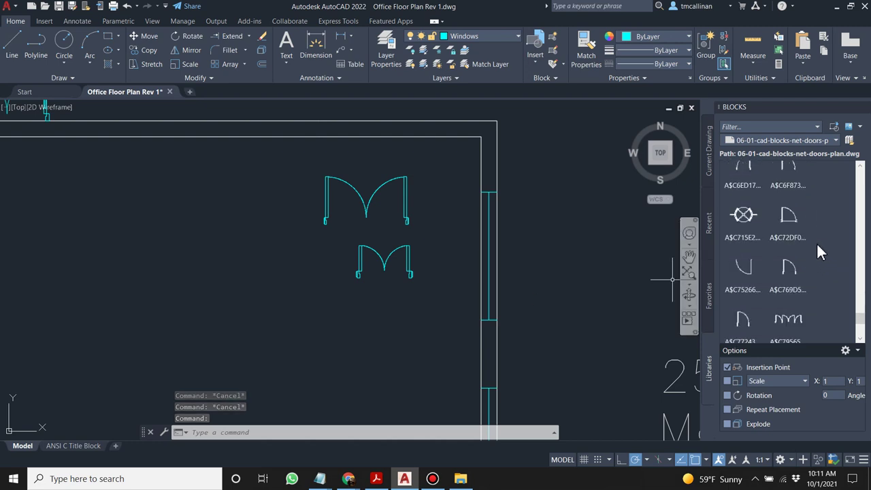
scroll(821, 252, "down", 4)
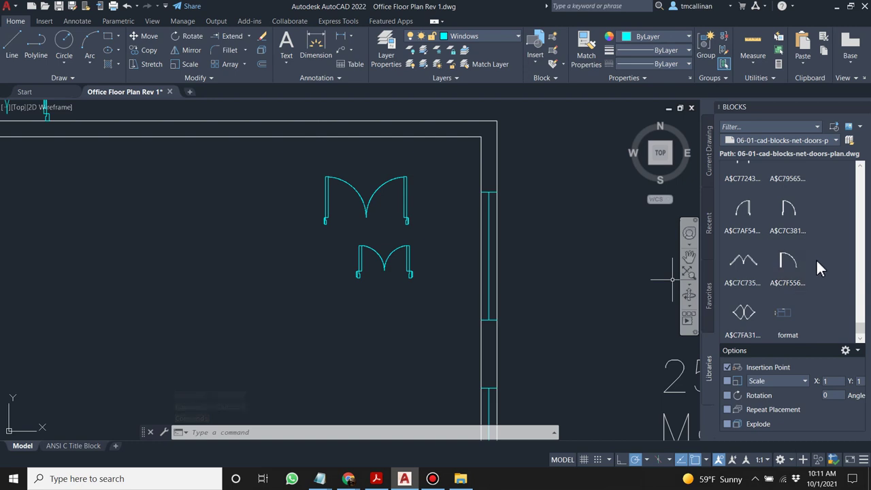
scroll(820, 266, "up", 1)
left_click_drag(746, 289, 497, 302)
left_click(265, 280)
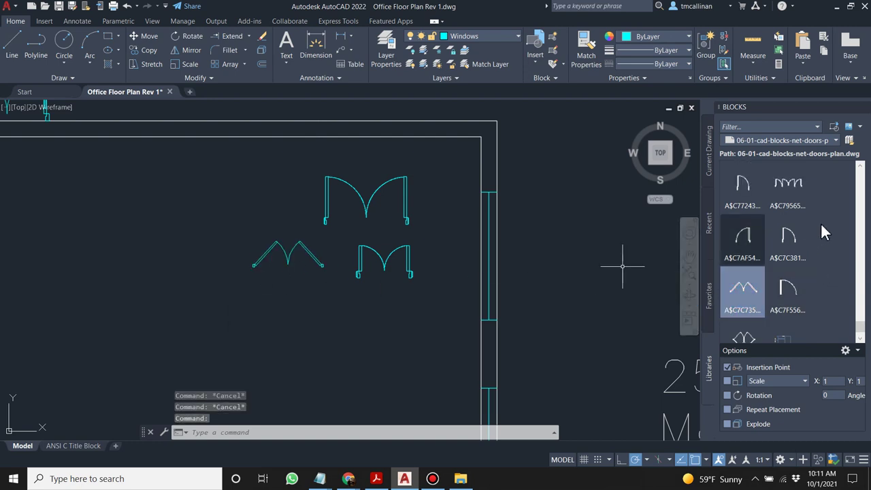
Try further double-door blocks from the palette near the top of the plan.
scroll(776, 224, "up", 5)
scroll(810, 252, "up", 3)
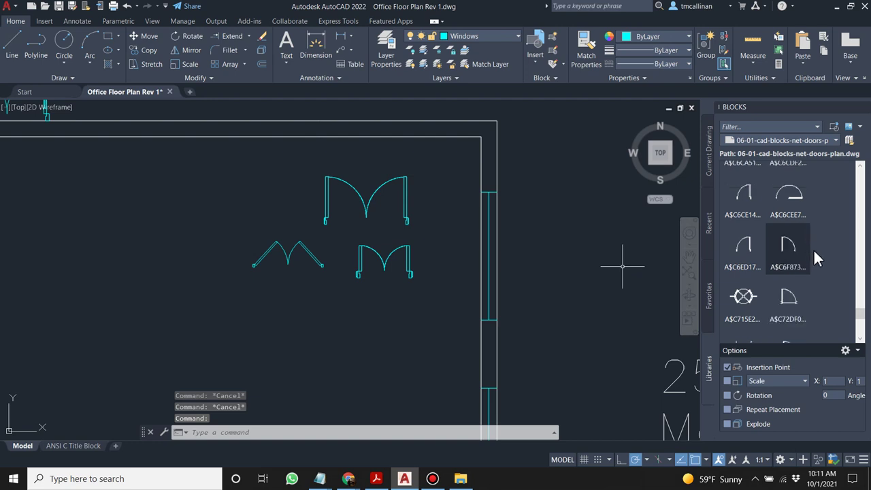
scroll(829, 252, "up", 1)
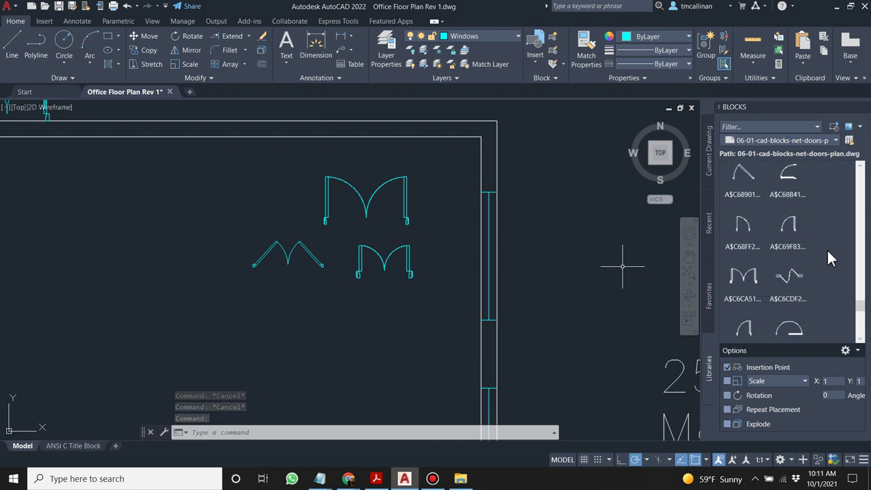
scroll(825, 249, "up", 4)
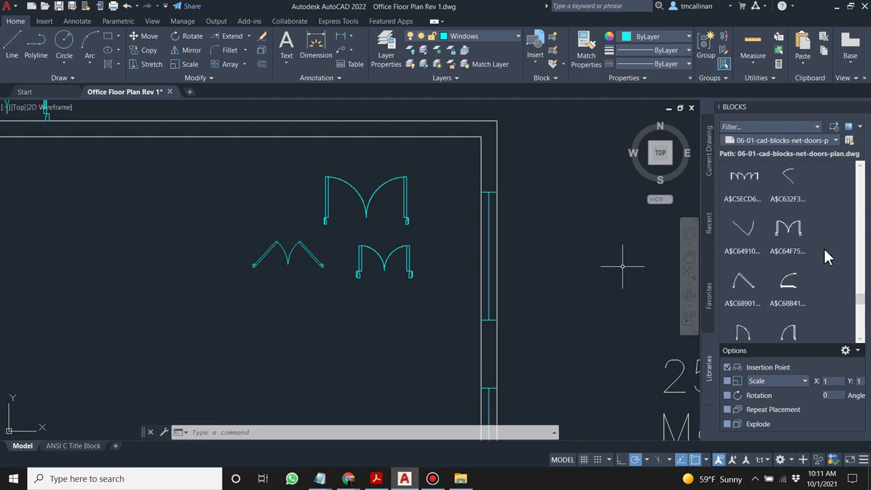
mouse_move(807, 254)
left_mouse_down()
mouse_move(350, 243)
mouse_move(409, 232)
left_mouse_up()
scroll(798, 229, "up", 2)
scroll(795, 220, "up", 2)
mouse_move(744, 234)
left_mouse_down()
mouse_move(370, 263)
mouse_move(409, 232)
left_mouse_up()
Drop one more door block onto the plan and end the block insertion.
scroll(802, 240, "up", 2)
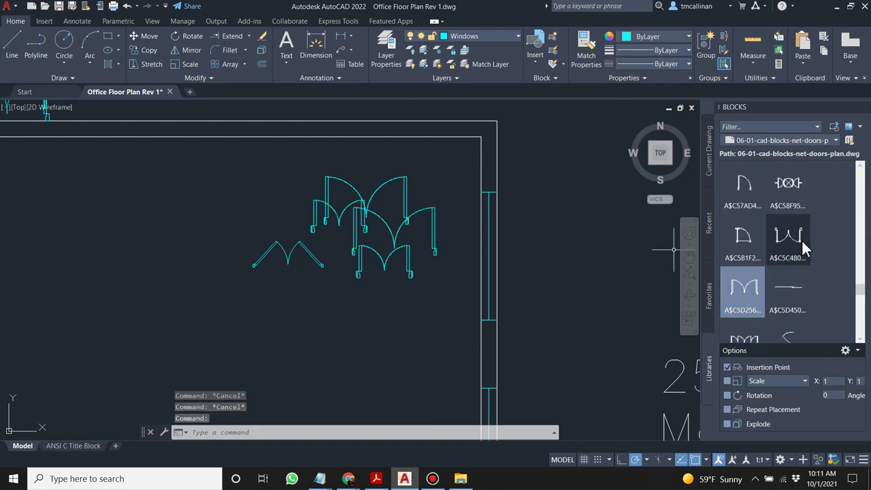
scroll(818, 248, "up", 2)
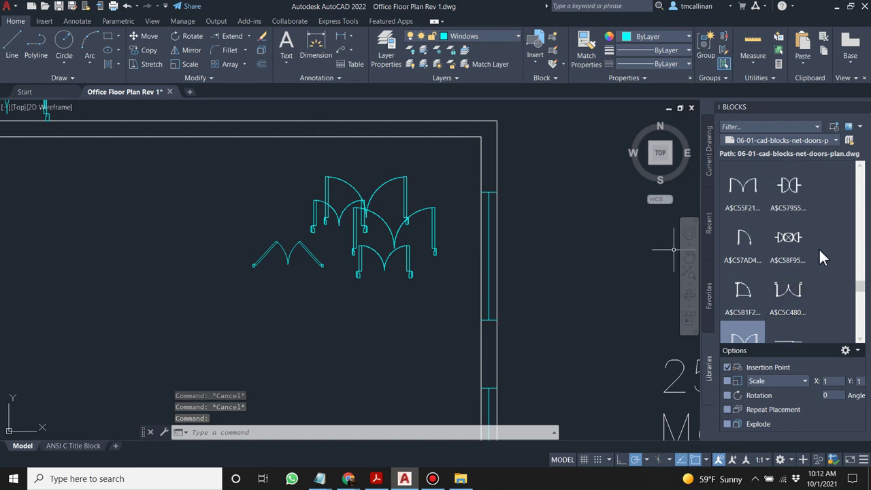
scroll(763, 201, "up", 4)
left_click_drag(792, 231, 563, 256)
left_click_drag(275, 240, 210, 236)
key("Escape")
key("Escape")
Drag two more door blocks in, cancel, and abandon a selection window.
scroll(799, 233, "up", 4)
mouse_move(747, 245)
left_mouse_down()
mouse_move(354, 288)
mouse_move(268, 317)
mouse_move(276, 305)
left_mouse_up()
scroll(769, 212, "up", 2)
mouse_move(789, 220)
left_mouse_down()
mouse_move(243, 268)
mouse_move(34, 257)
left_mouse_up()
key("Escape")
key("Escape")
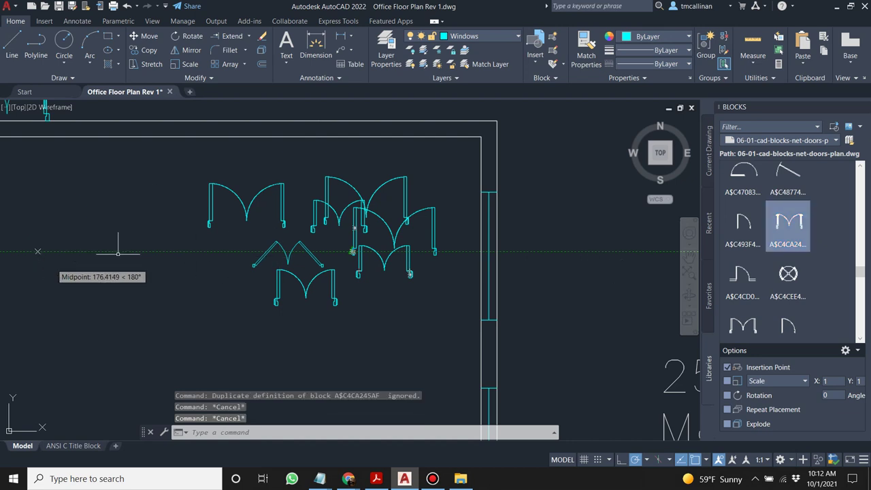
left_click(65, 235)
left_click(783, 250)
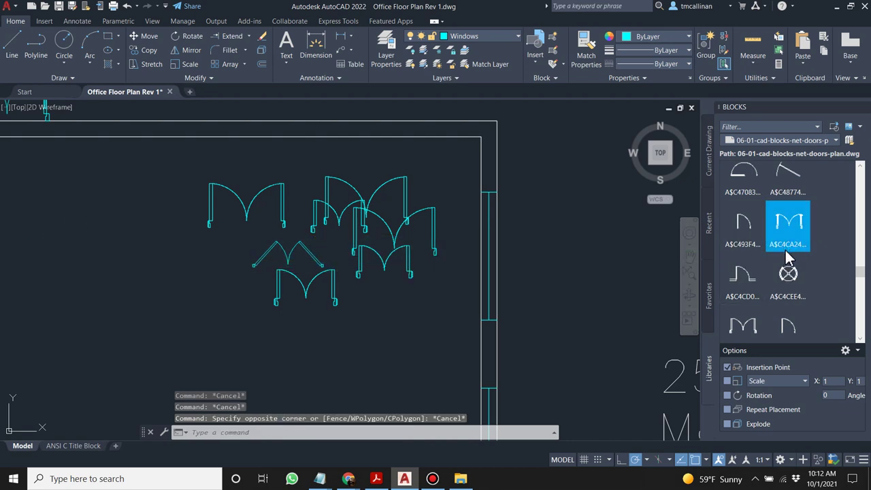
Drag A$C4CA24 onto the canvas, then window-select and delete the scattered trial doors.
mouse_move(787, 251)
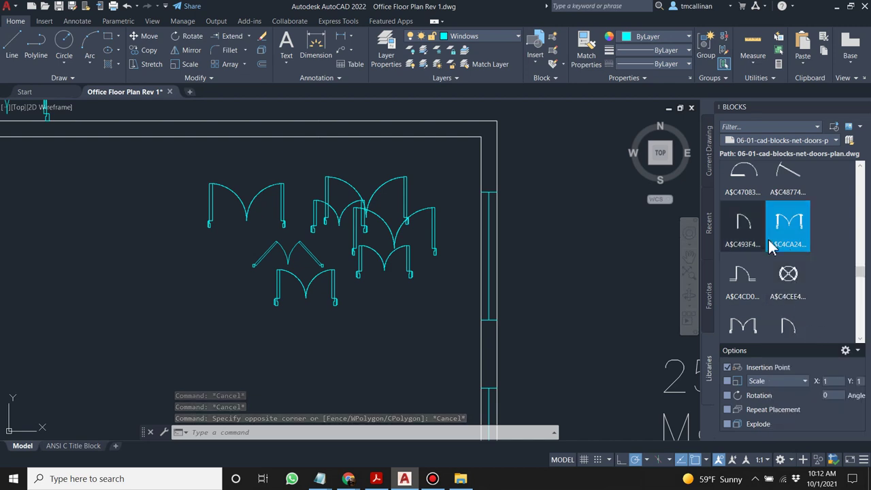
left_click_drag(797, 253, 20, 290)
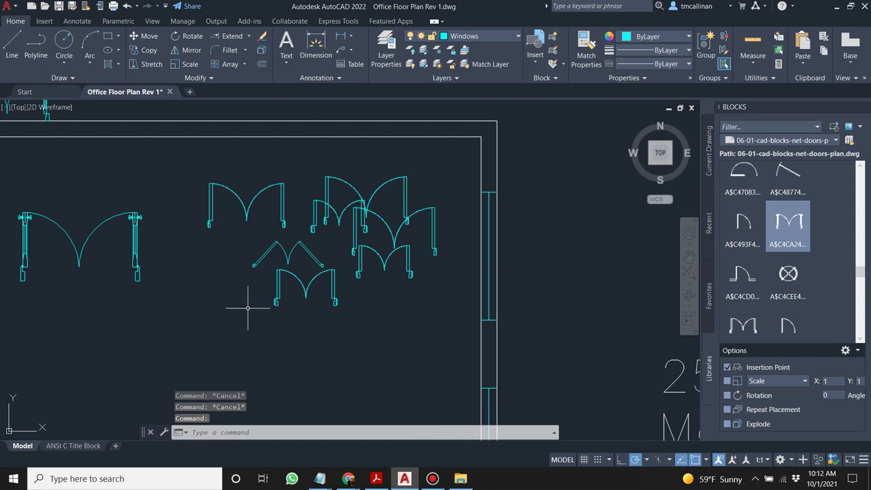
left_click(195, 159)
left_click(446, 348)
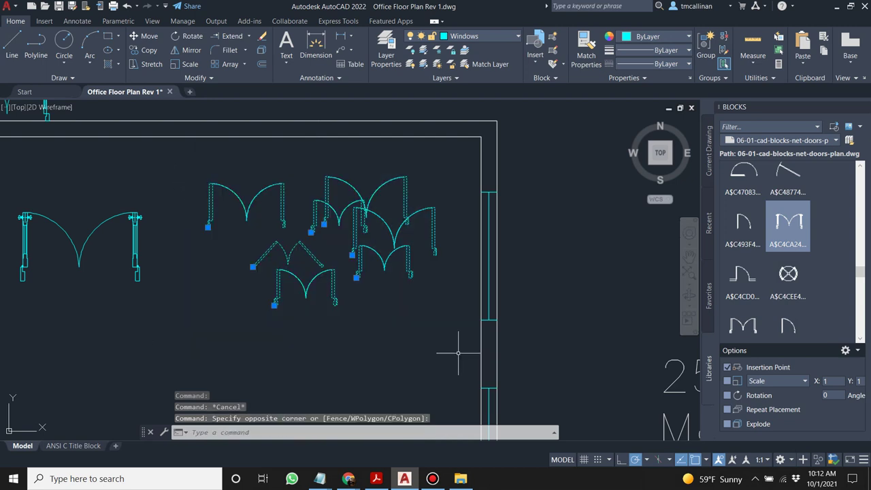
key("Delete")
Delete the extra door block above the wall, keeping one double door inside.
scroll(453, 347, "down", 5)
scroll(235, 232, "up", 6)
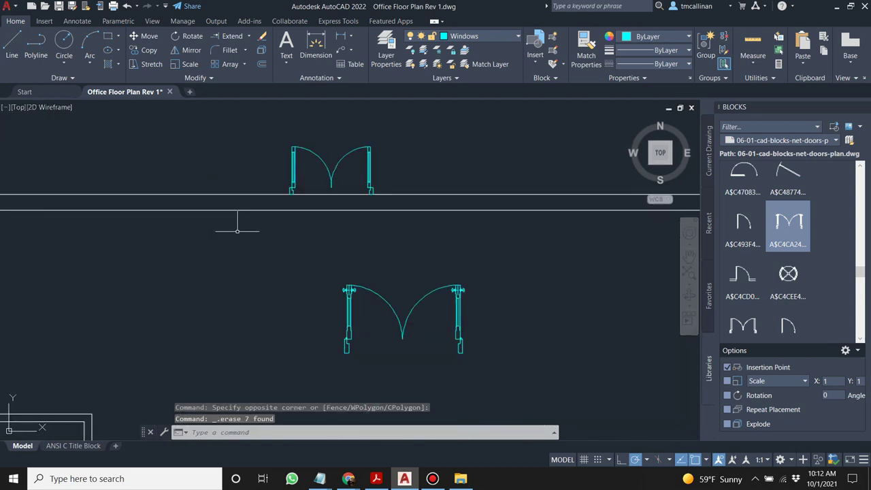
key("Escape")
left_click(331, 168)
key("Delete")
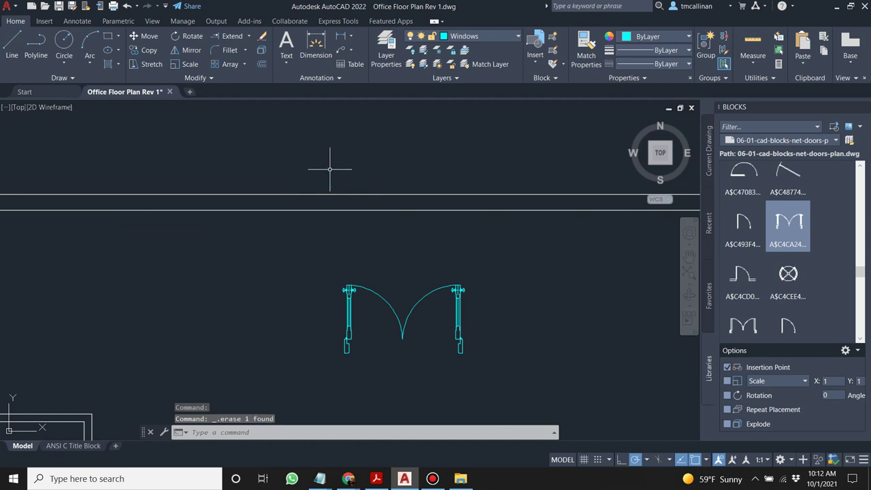
scroll(337, 169, "down", 6)
scroll(349, 180, "up", 2)
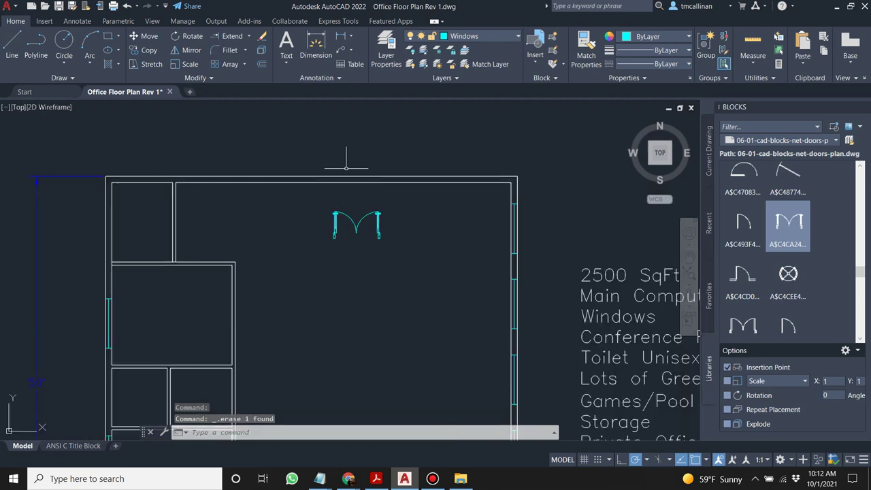
Rename the Windows layer to 'Windows & Doors' in Layer Properties.
left_click(386, 47)
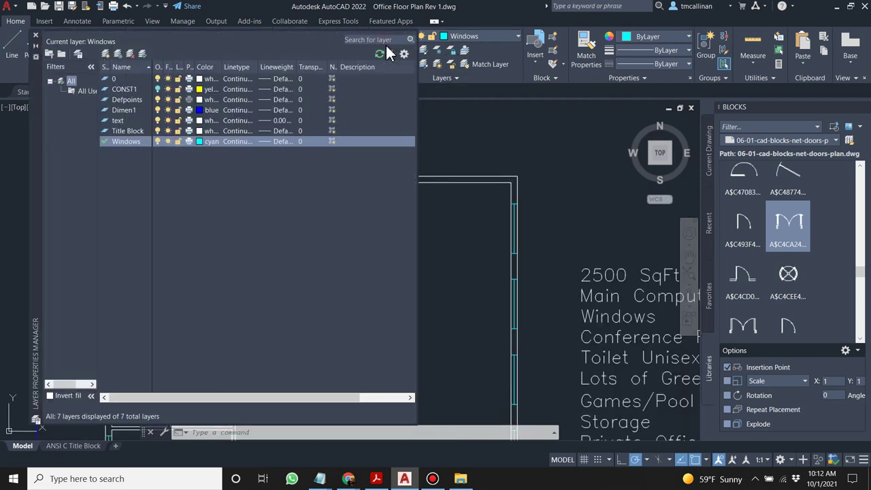
left_click(135, 142)
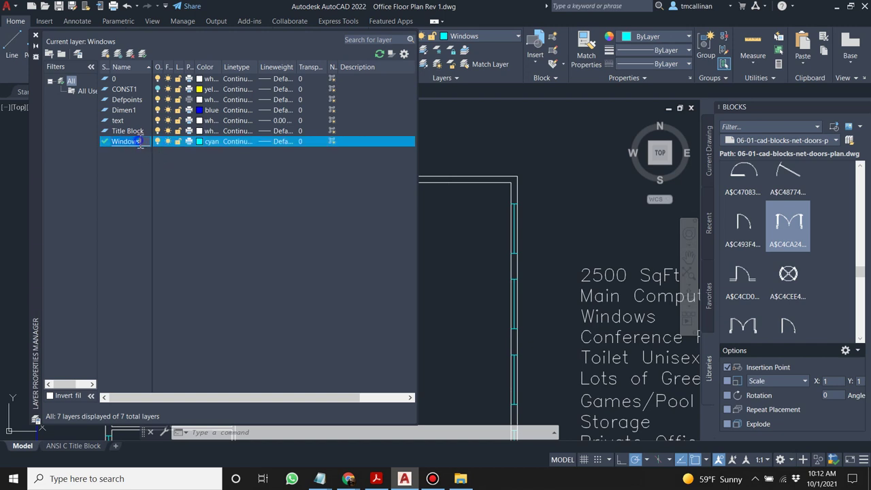
right_click(138, 142)
left_click(138, 142)
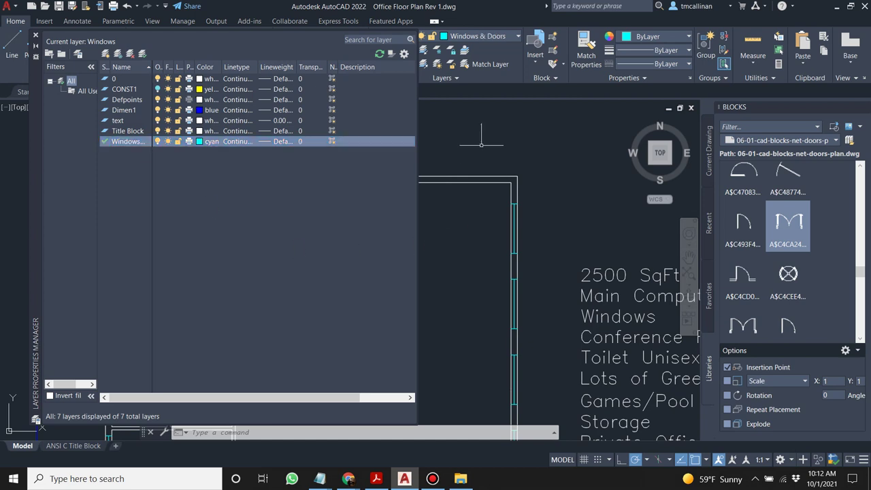
left_click(37, 35)
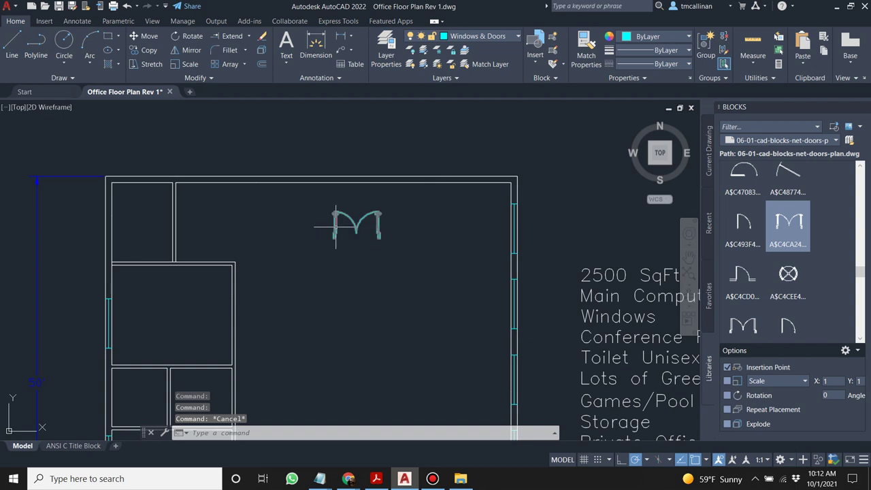
Move the double door block by its base grip up onto the top wall.
left_click(333, 238)
scroll(307, 177, "up", 6)
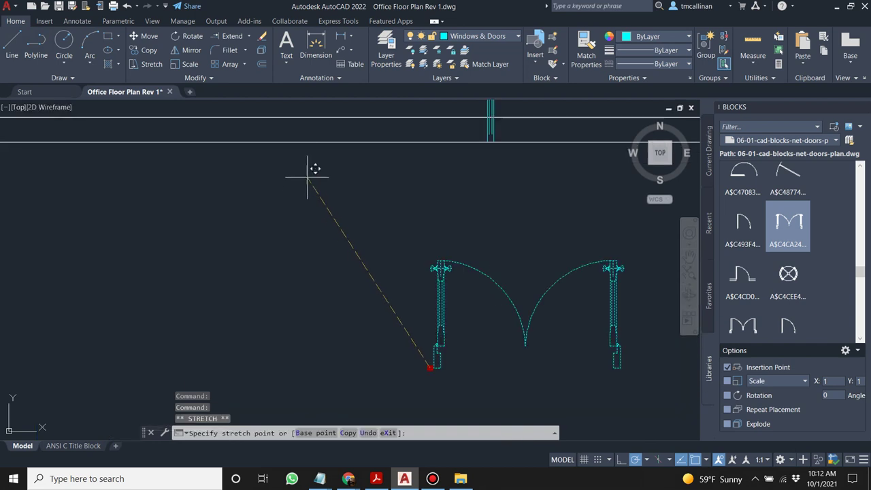
left_click(294, 142)
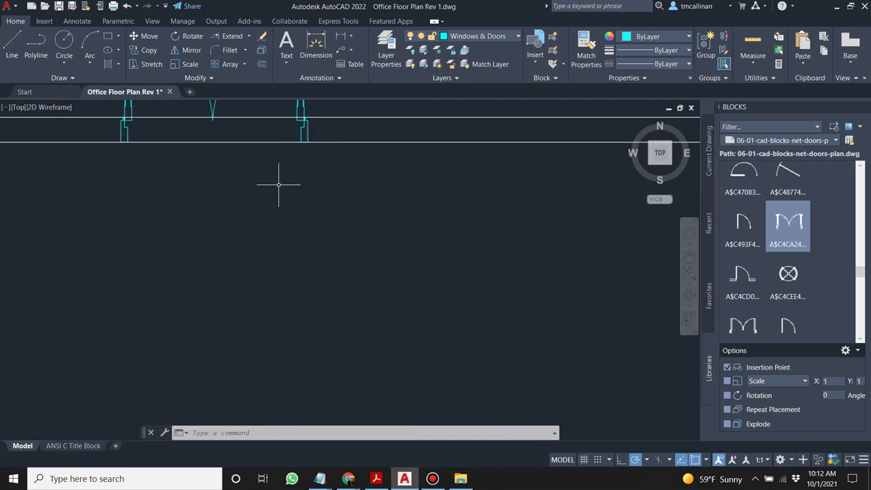
scroll(281, 184, "down", 5)
scroll(225, 176, "up", 3)
scroll(224, 176, "up", 3)
scroll(220, 169, "down", 3)
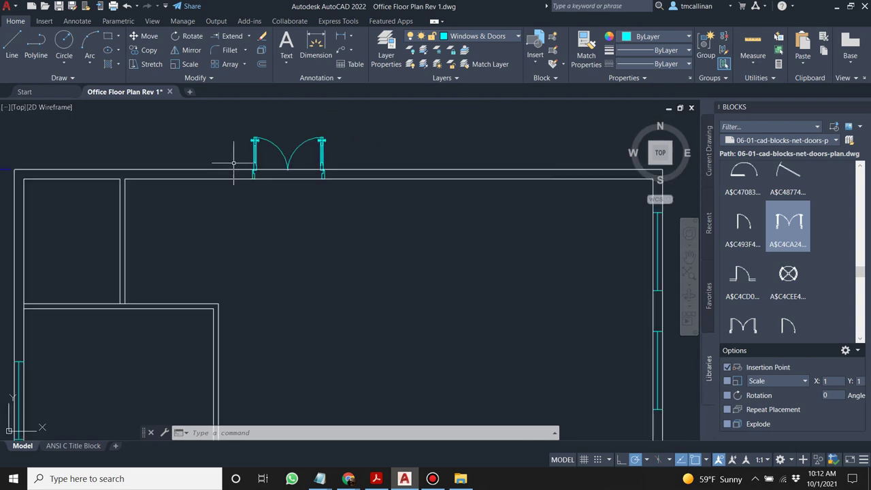
scroll(252, 146, "up", 4)
scroll(265, 151, "down", 4)
scroll(272, 154, "up", 3)
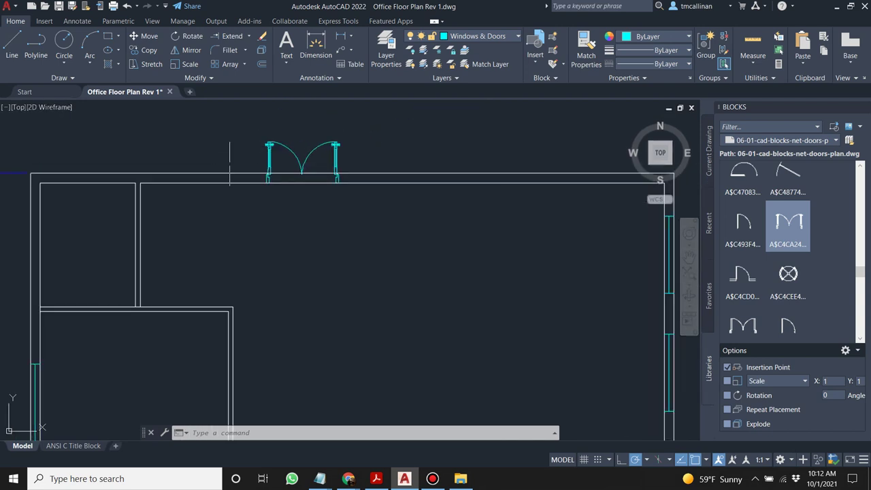
scroll(223, 152, "down", 3)
Cancel the started dimension and make Dimen1 the current layer.
left_click(316, 48)
scroll(132, 185, "up", 4)
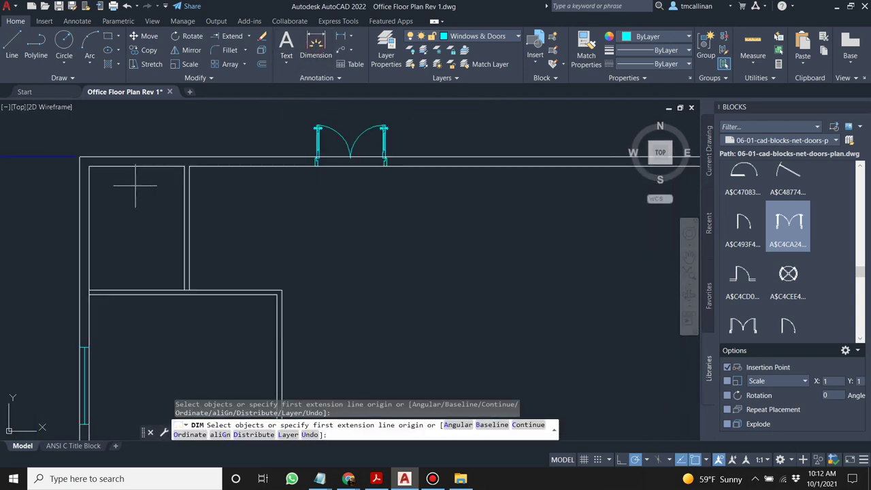
left_click(52, 141)
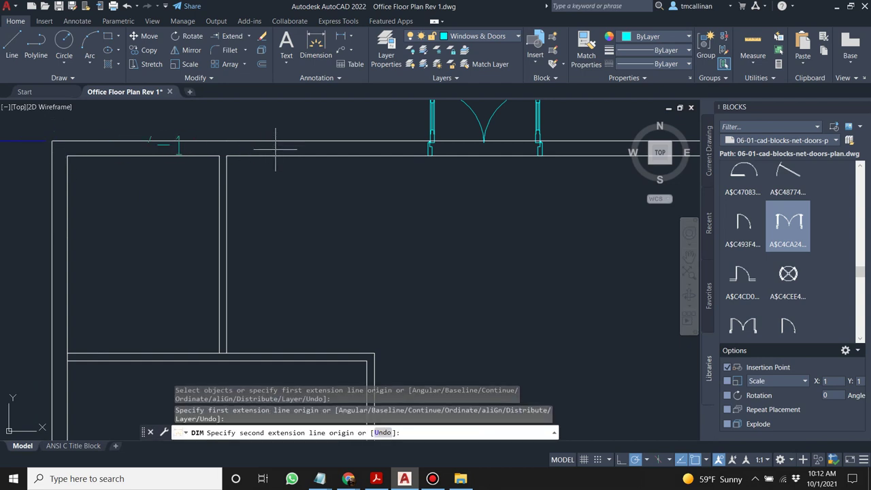
key("Escape")
left_click(483, 37)
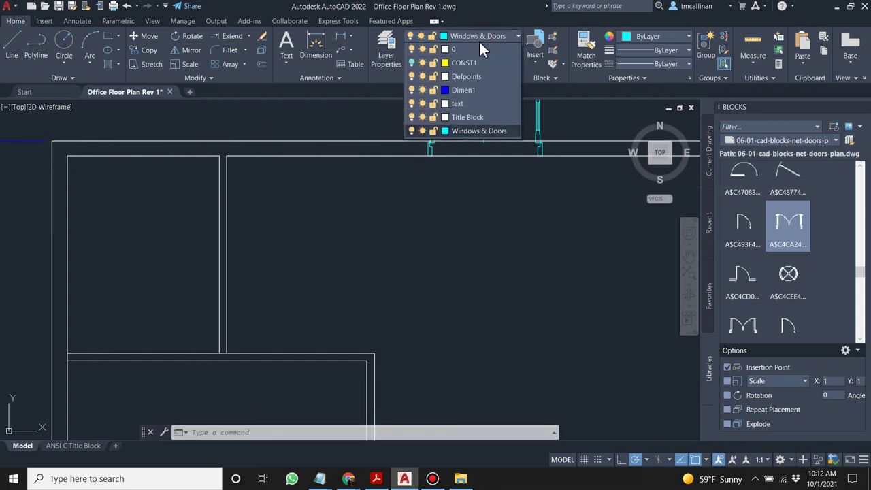
left_click(464, 91)
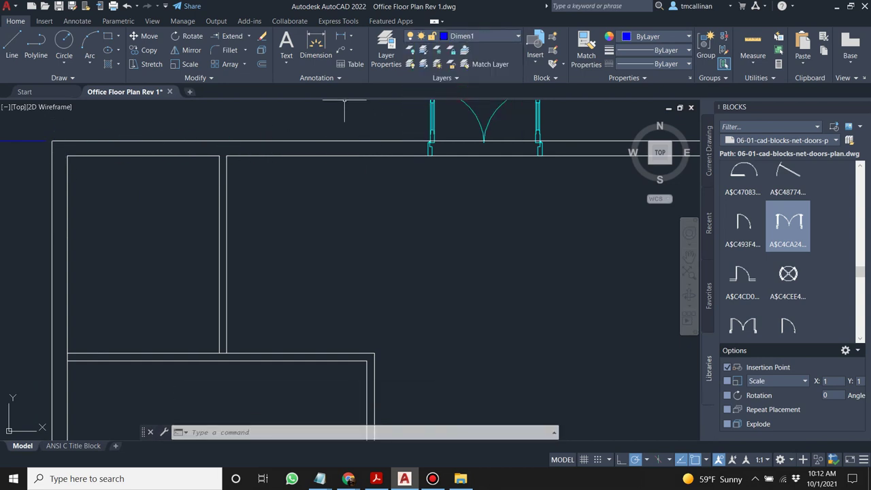
Add an 18'-4" linear dimension from the plan's top-left corner to the door's left edge.
left_click(316, 47)
key("Return")
left_click(335, 155)
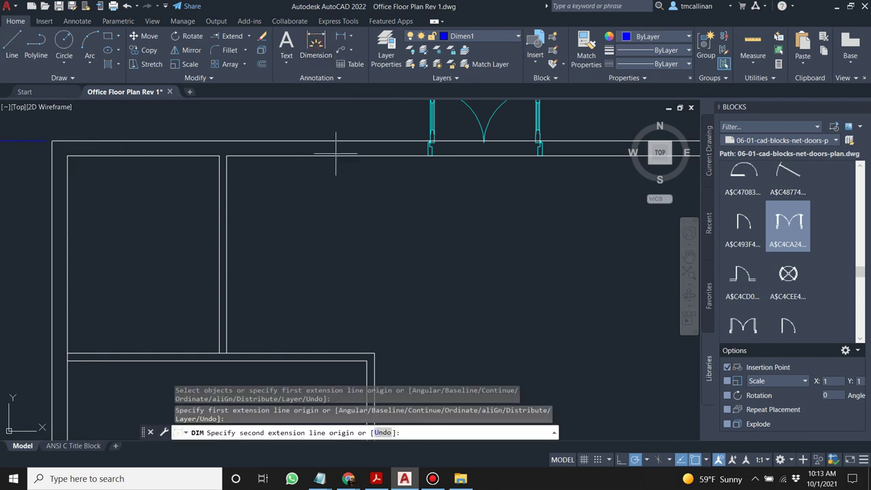
scroll(336, 155, "up", 3)
left_click(430, 156)
scroll(347, 154, "down", 3)
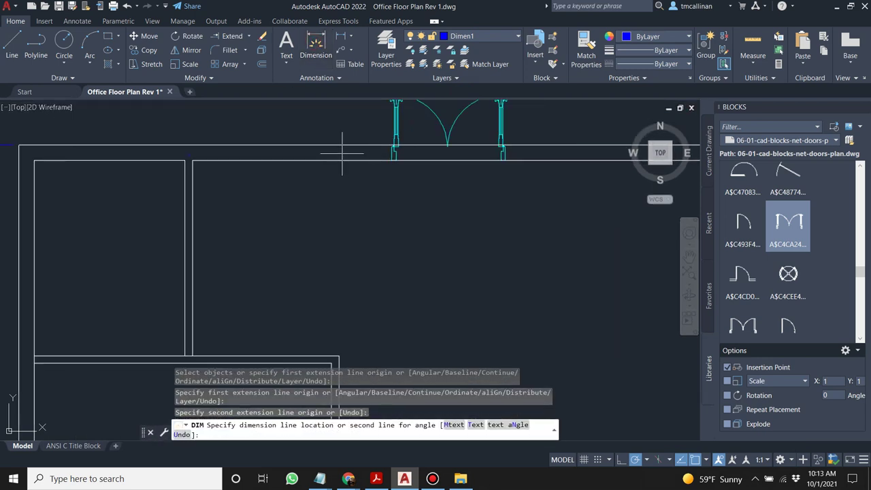
scroll(347, 154, "down", 2)
scroll(263, 132, "up", 2)
middle_click_drag(263, 132, 257, 255)
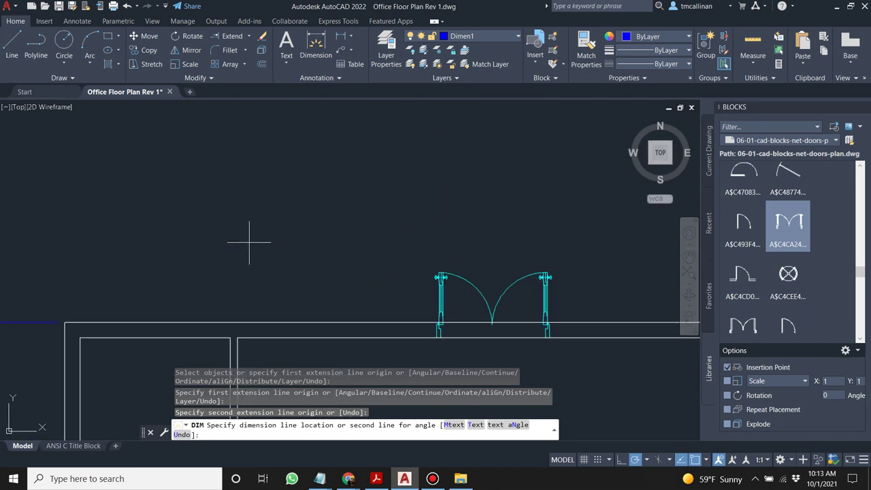
left_click(45, 153)
key("Escape")
scroll(228, 188, "down", 3)
Lower the new dimension line closer to the building.
left_click(240, 174)
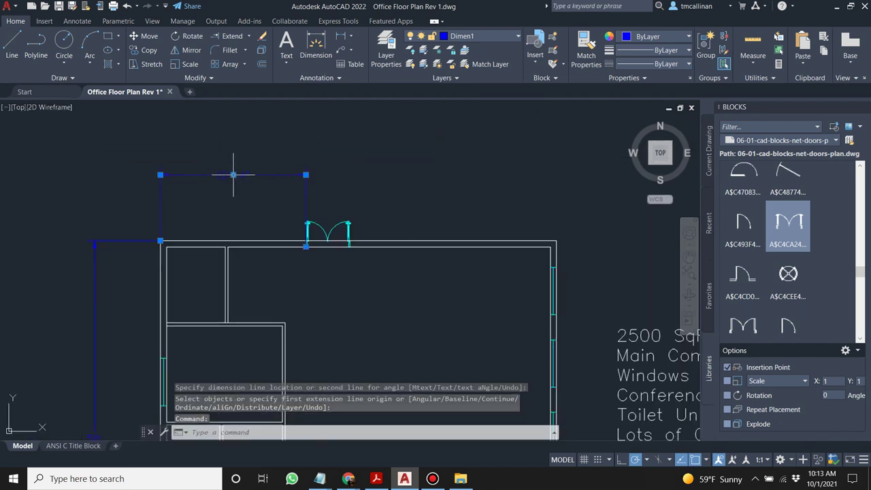
left_click(233, 174)
left_click(234, 211)
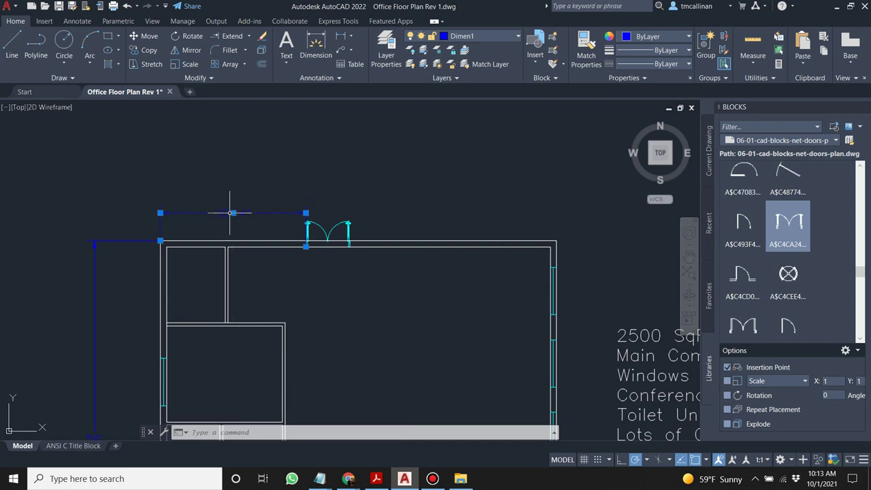
scroll(333, 258, "down", 4)
scroll(329, 254, "up", 5)
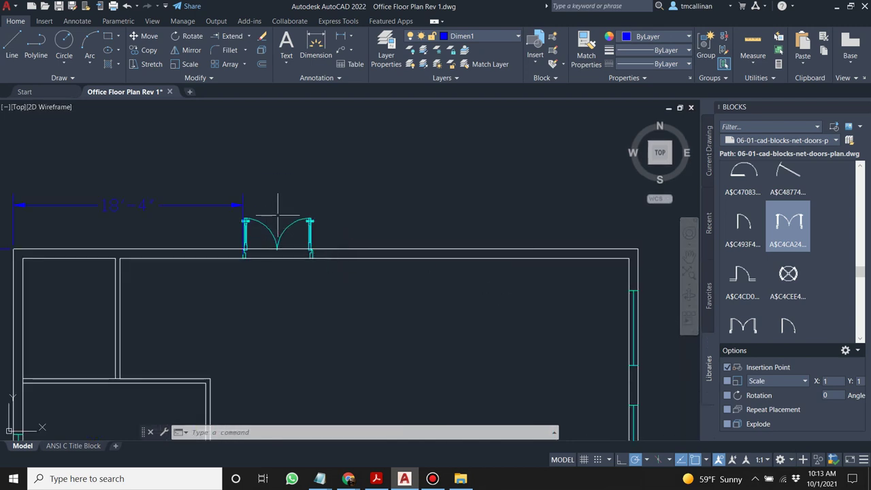
scroll(261, 229, "up", 4)
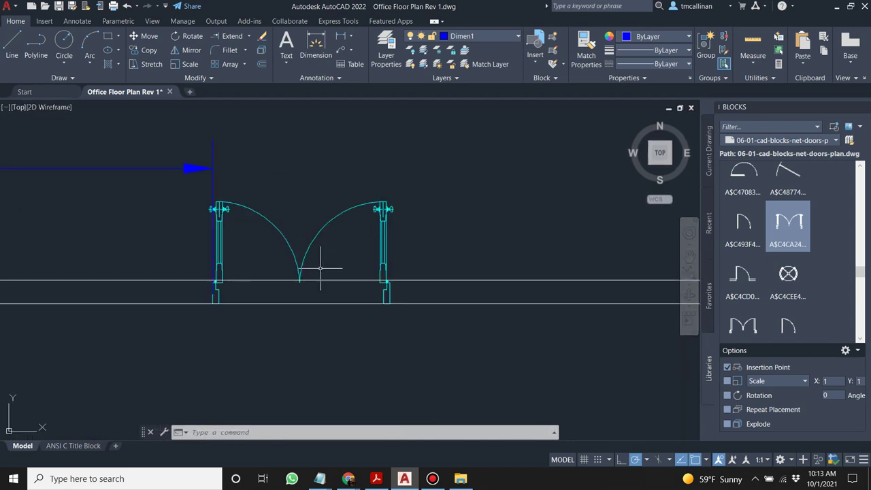
scroll(320, 269, "down", 2)
scroll(337, 231, "up", 8)
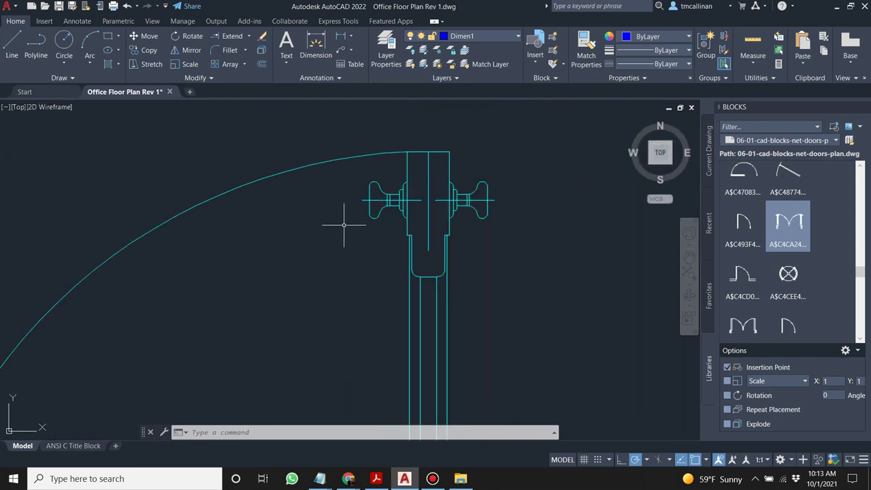
scroll(361, 214, "down", 10)
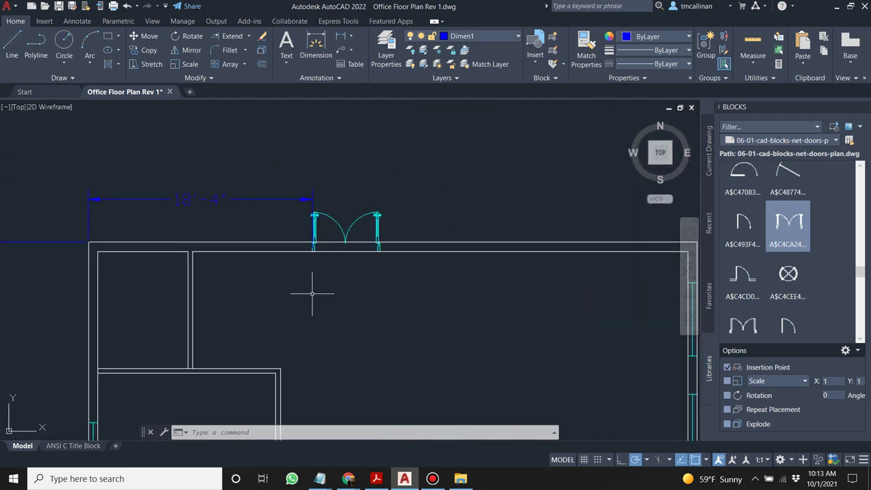
middle_click_drag(378, 254, 346, 204)
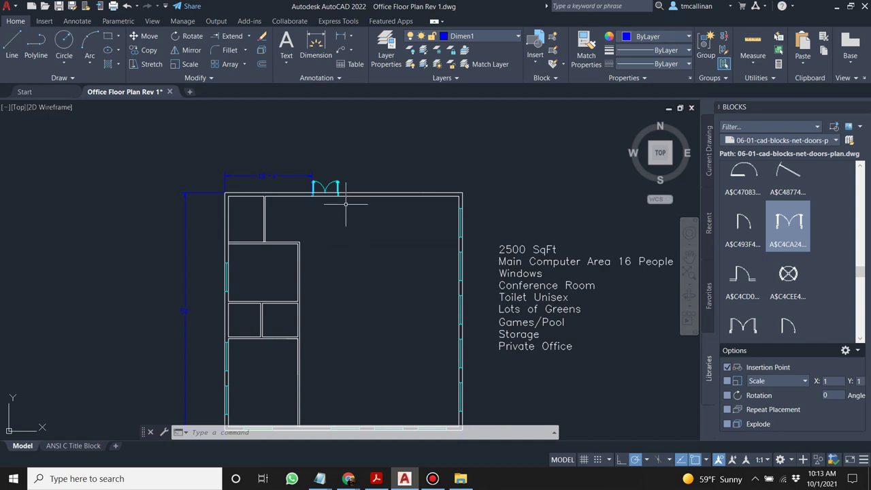
scroll(530, 211, "down", 2)
scroll(530, 215, "up", 4)
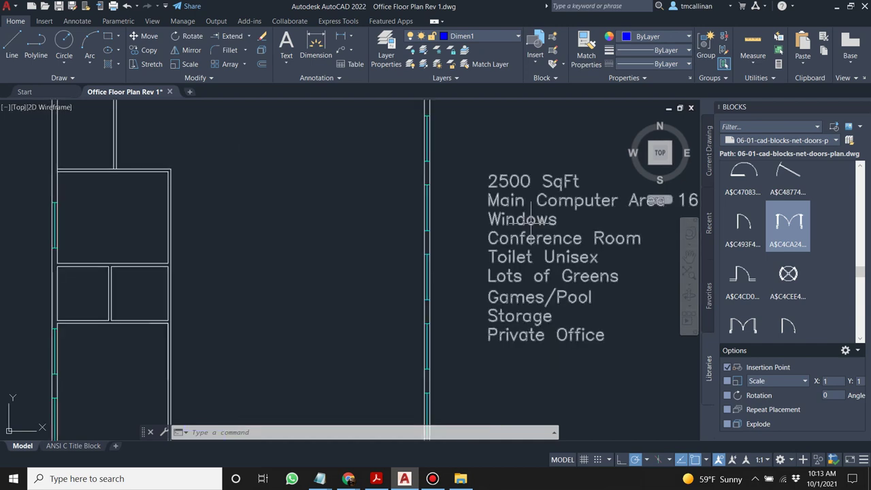
scroll(531, 222, "down", 2)
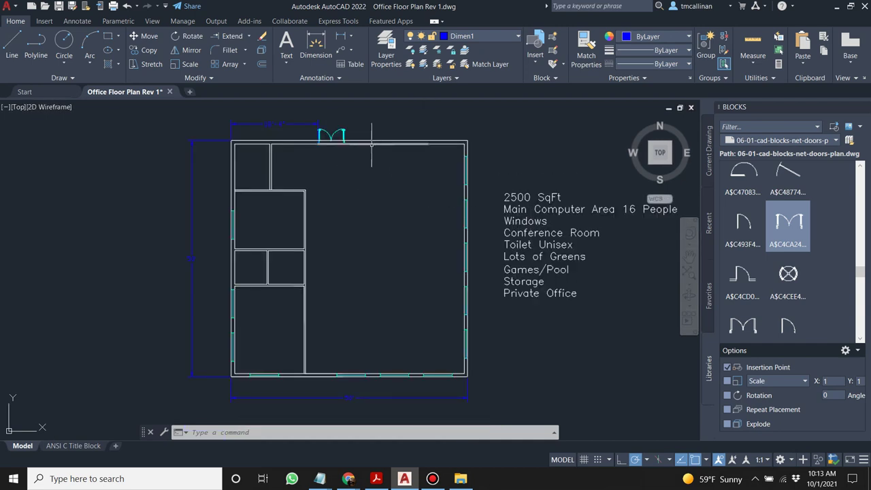
scroll(303, 143, "up", 2)
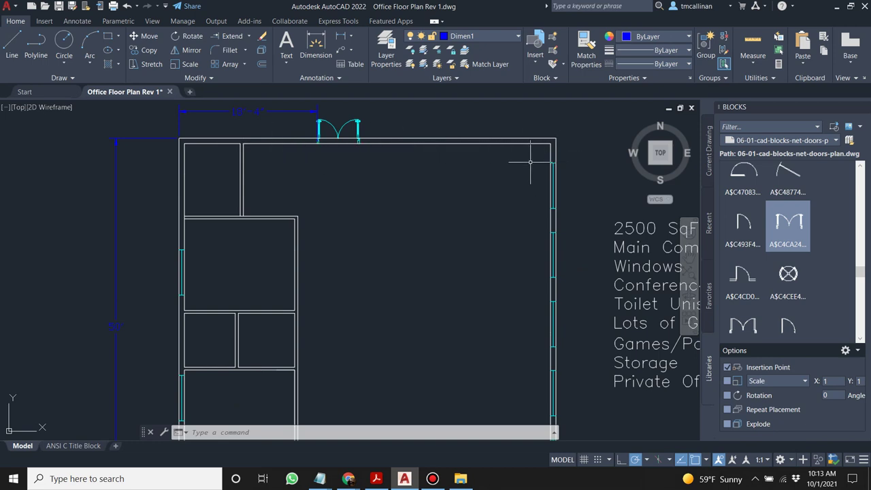
scroll(534, 162, "down", 2)
scroll(515, 164, "up", 2)
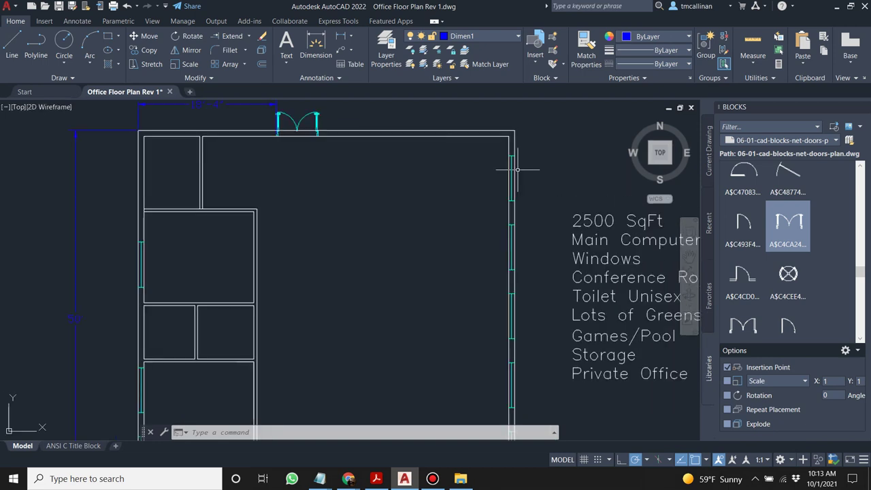
scroll(311, 275, "down", 5)
scroll(301, 327, "up", 5)
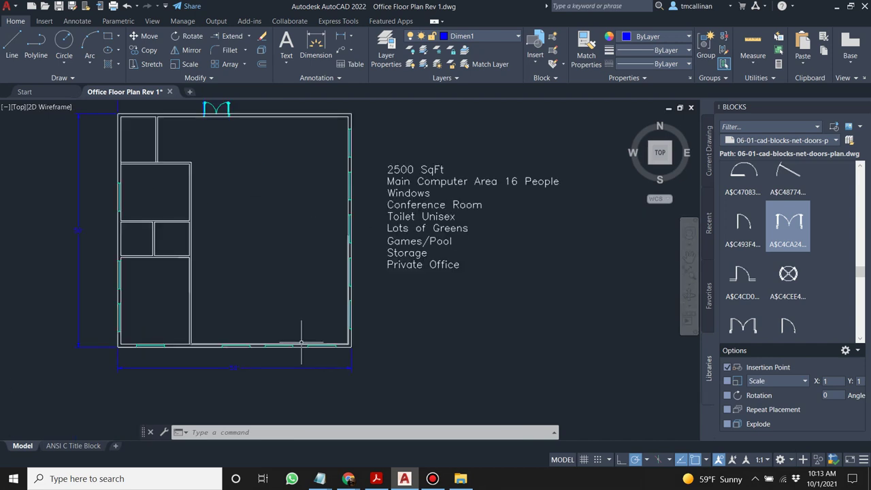
Copy the bottom-wall windows above the top wall and delete the extra rightmost one.
left_click(162, 330)
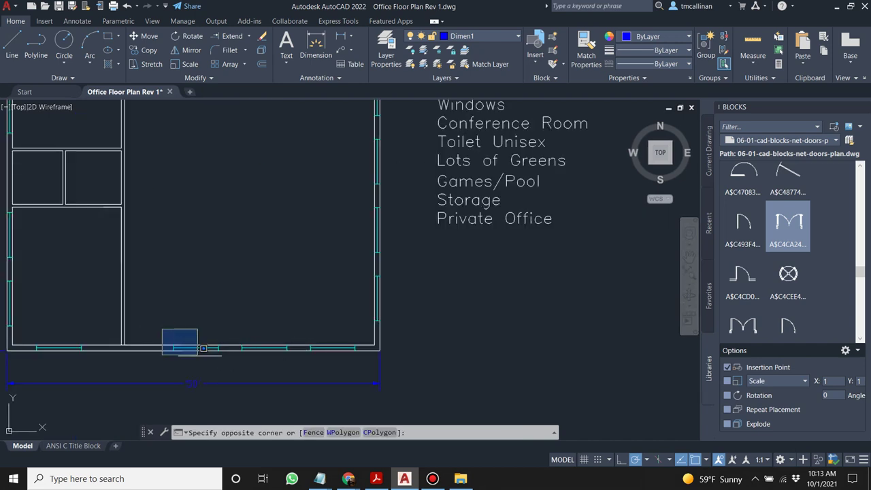
left_click(375, 363)
key("ctrl+c")
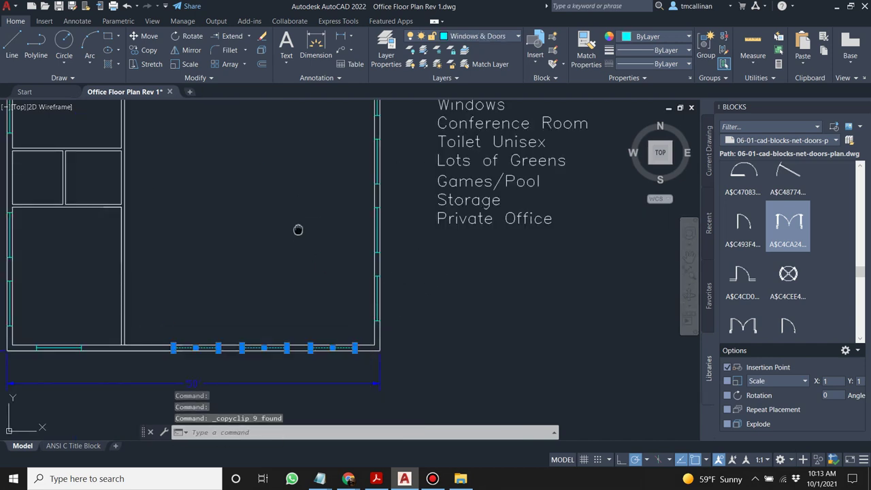
middle_click_drag(298, 229, 306, 477)
left_click(271, 171)
key("ctrl+v")
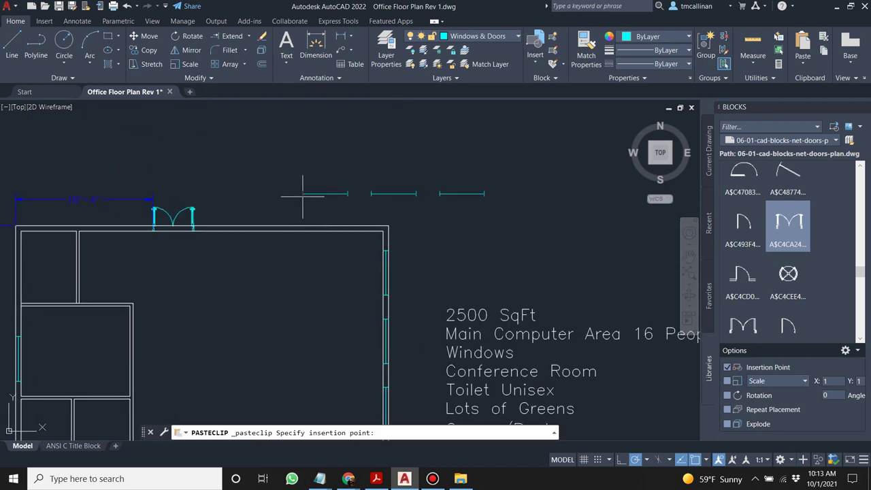
left_click(243, 189)
key("Escape")
scroll(243, 192, "up", 2)
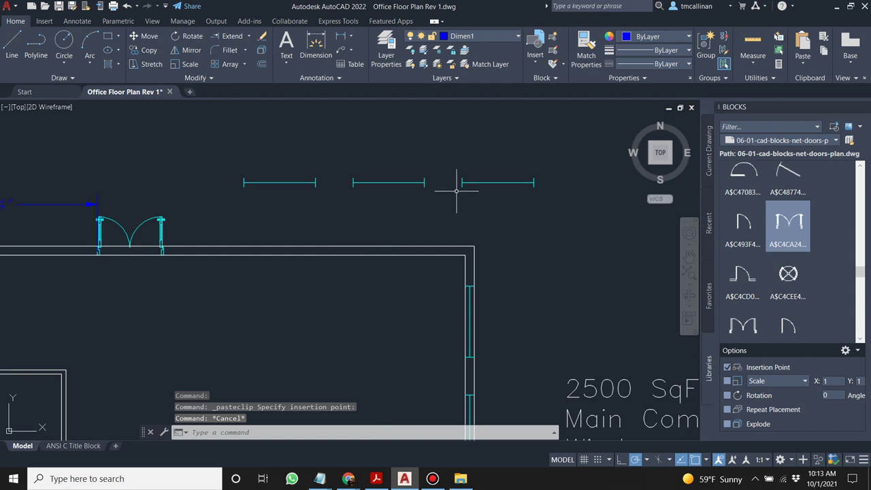
left_click(461, 165)
left_click(557, 200)
key("Delete")
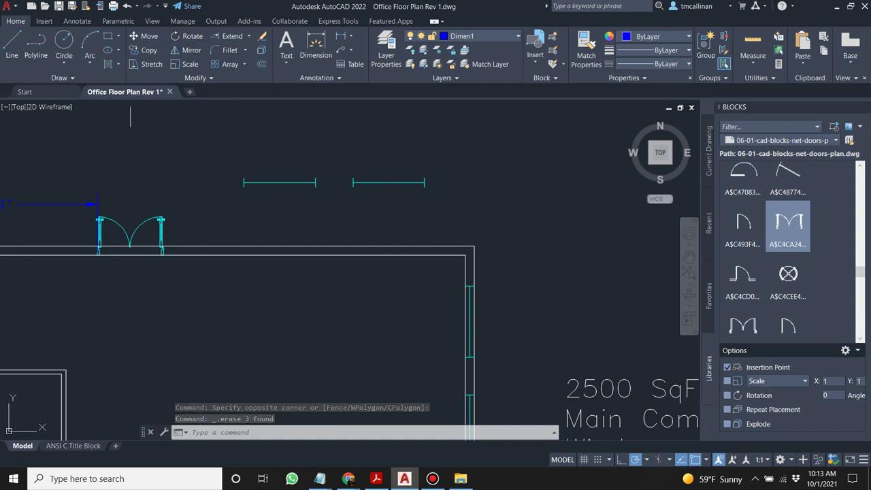
Draw a 40-unit guide line from the top-right wall corner along the top wall.
left_click(12, 45)
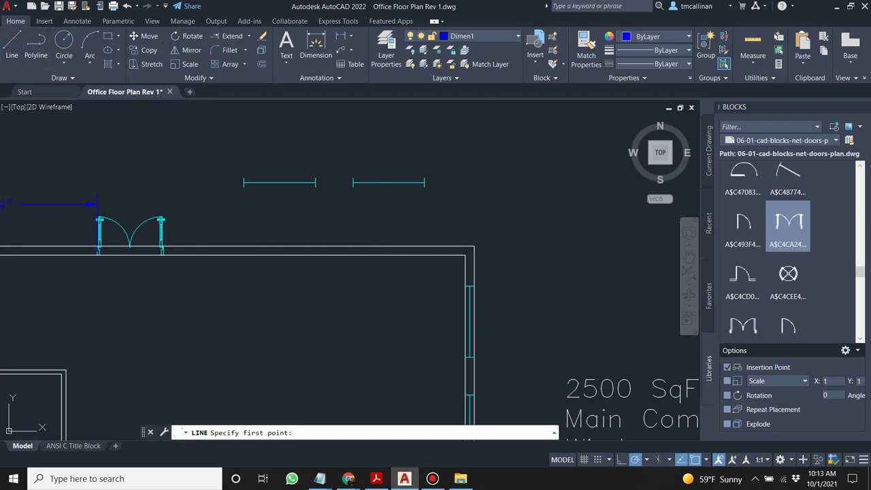
left_click(471, 247)
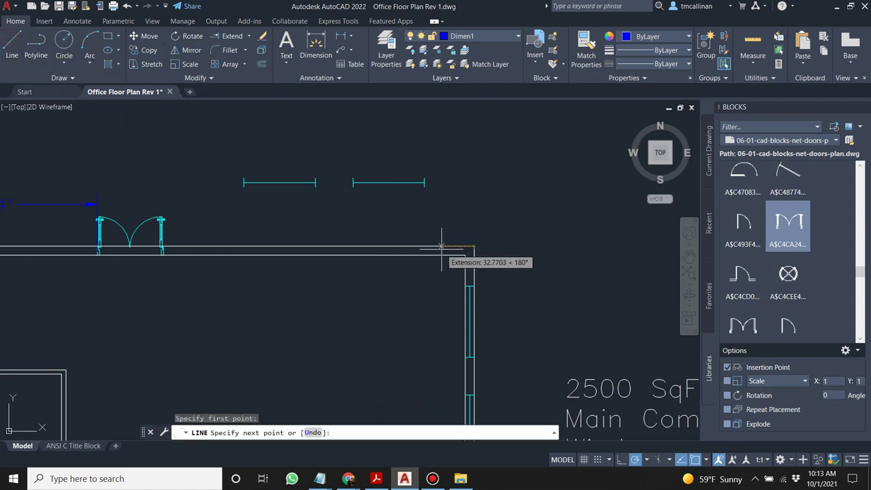
key("Return")
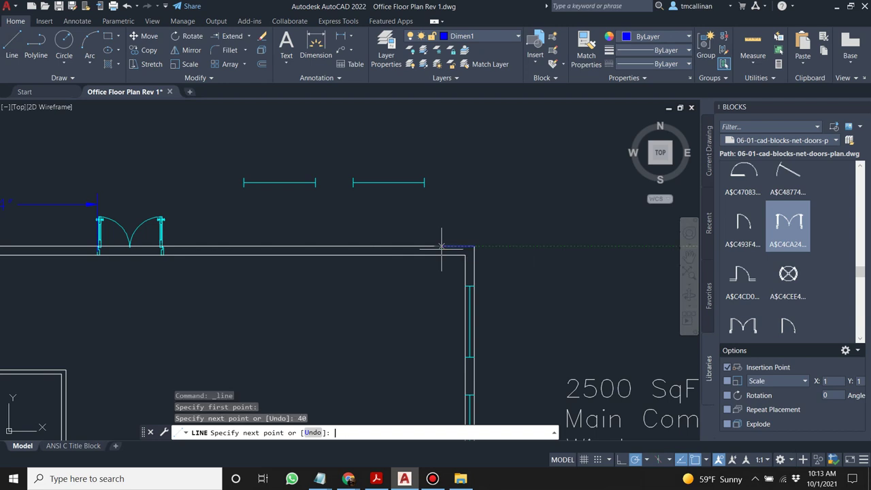
key("Escape")
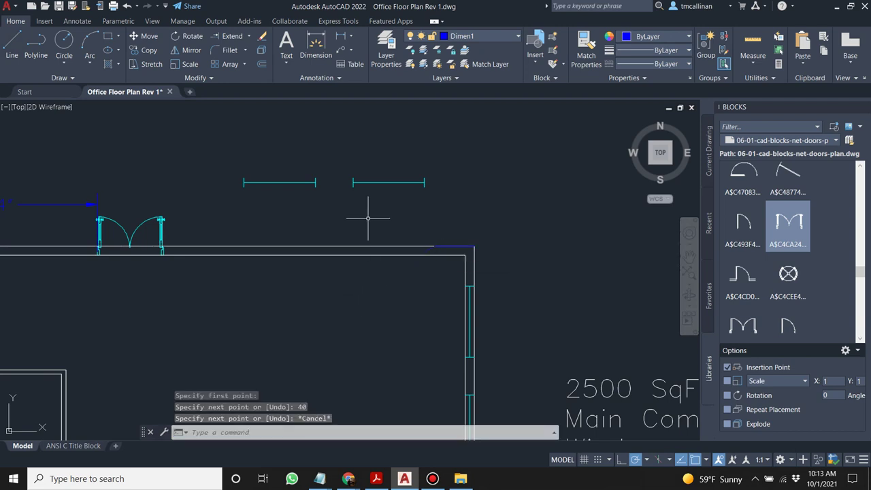
Make Windows & Doors the current layer.
left_click(461, 36)
left_click(463, 128)
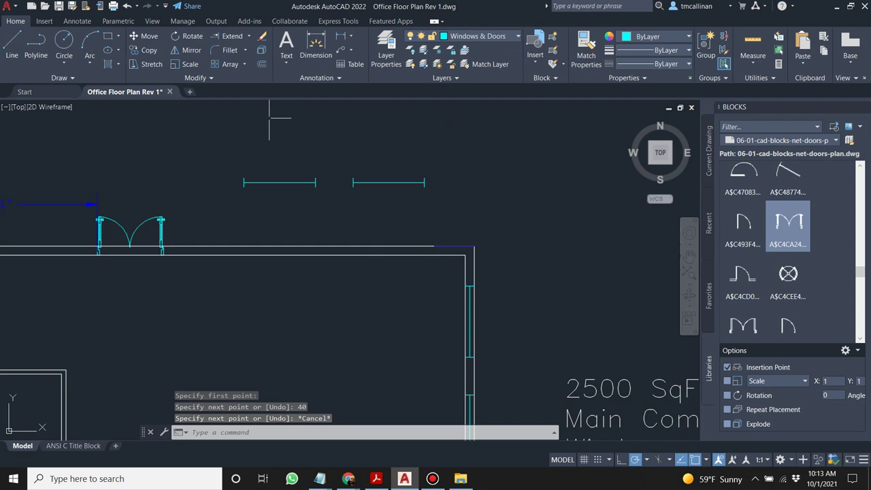
scroll(377, 205, "down", 4)
scroll(368, 202, "up", 2)
scroll(369, 201, "up", 4)
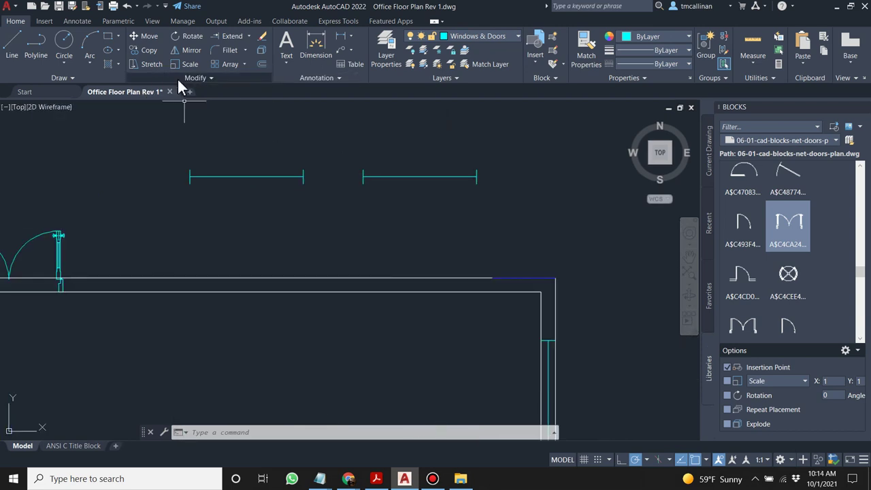
Move the two pasted windows down onto the top wall right of the door.
left_click(140, 35)
left_click(161, 152)
left_click(506, 203)
key("Return")
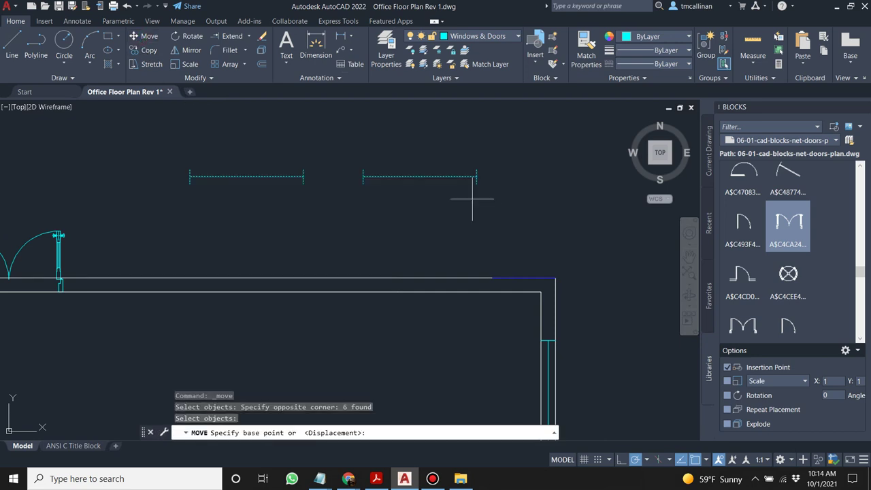
left_click(478, 176)
key("Escape")
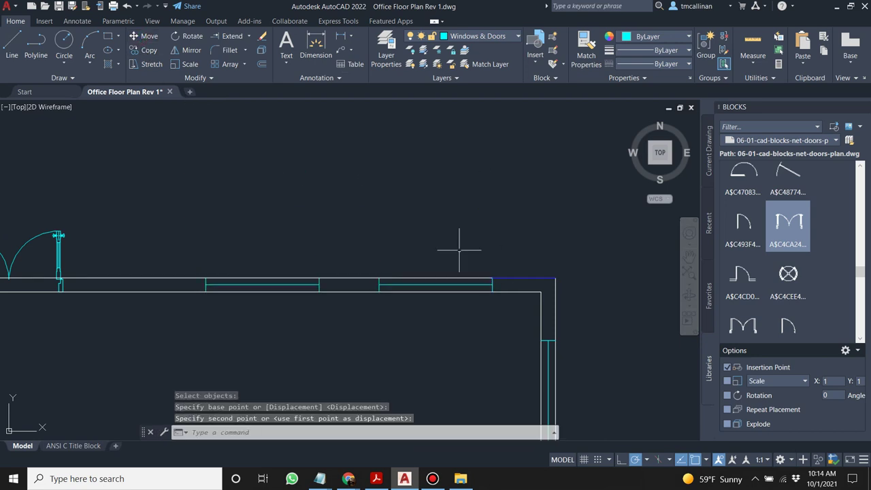
scroll(410, 205, "down", 4)
mouse_move(375, 285)
middle_mouse_down()
mouse_move(463, 147)
mouse_move(414, 249)
middle_mouse_up()
scroll(507, 169, "down", 4)
scroll(508, 169, "up", 4)
scroll(415, 249, "up", 4)
Erase the short guide line at the top-right corner.
left_click(451, 249)
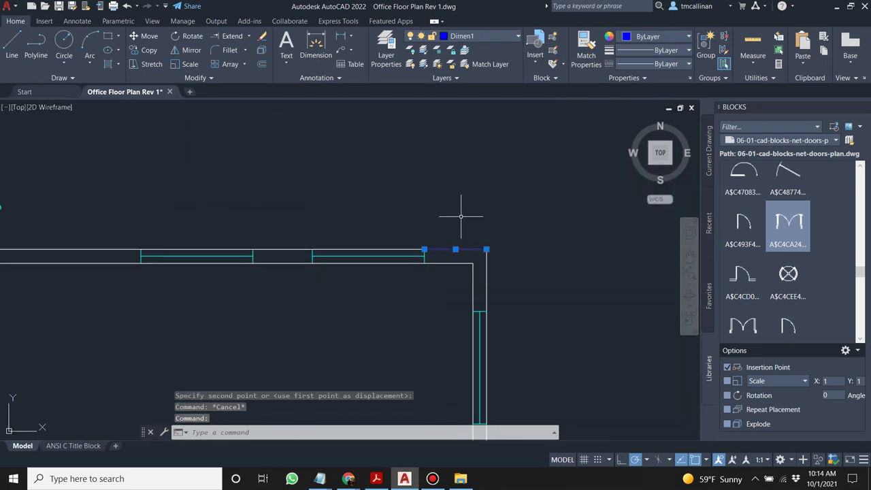
key("Delete")
scroll(461, 217, "down", 4)
scroll(429, 272, "up", 2)
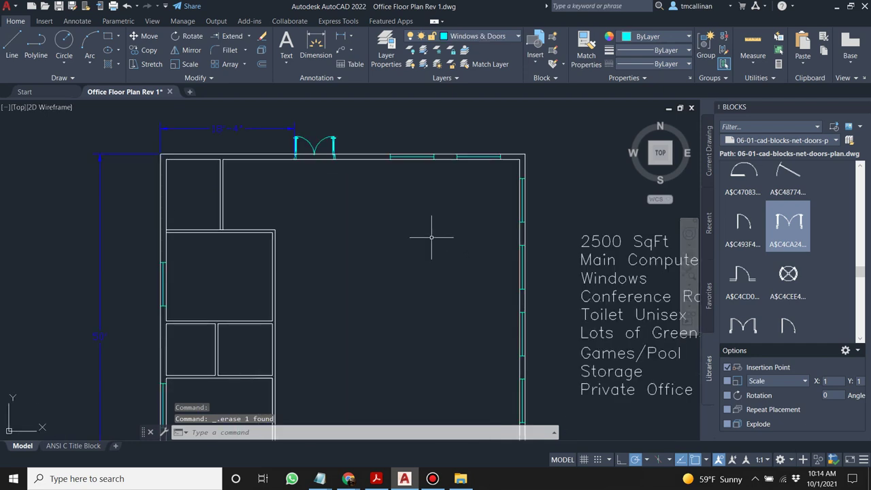
scroll(432, 237, "down", 2)
Remove the word 'Windows' from the room-list MText beside the plan.
double_click(563, 270)
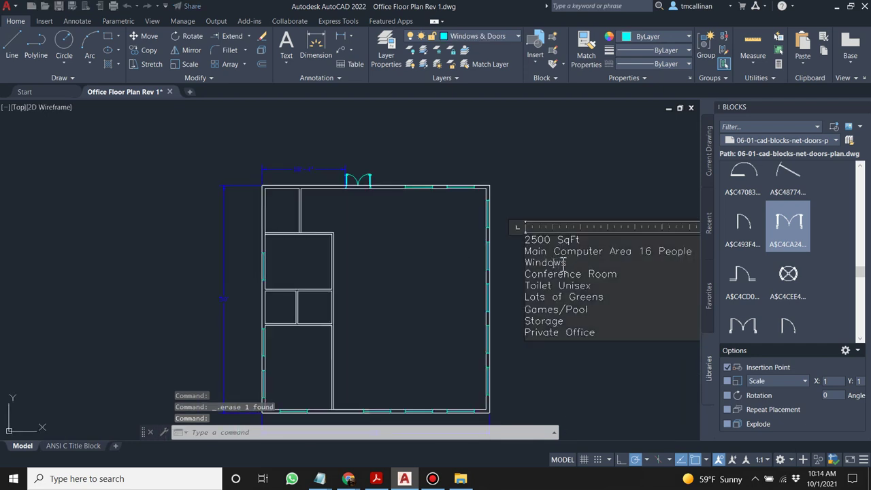
left_click_drag(567, 264, 523, 268)
key("Delete")
left_click(505, 270)
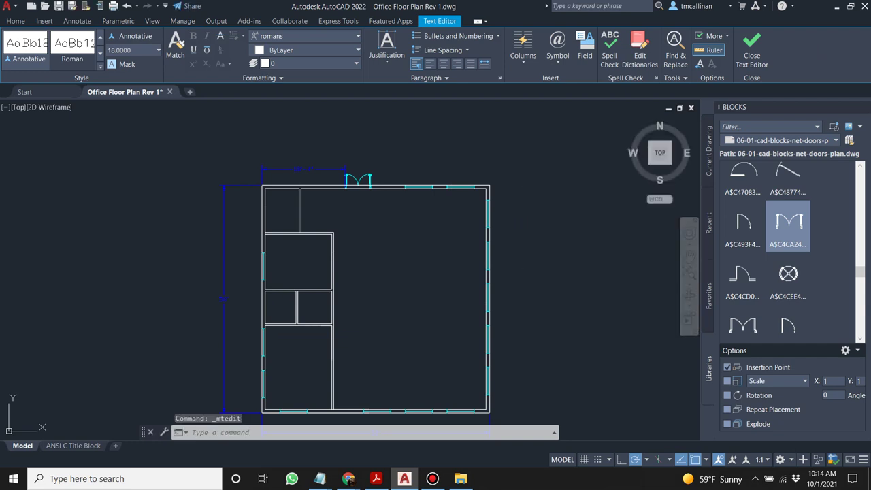
scroll(538, 235, "down", 2)
scroll(486, 276, "up", 2)
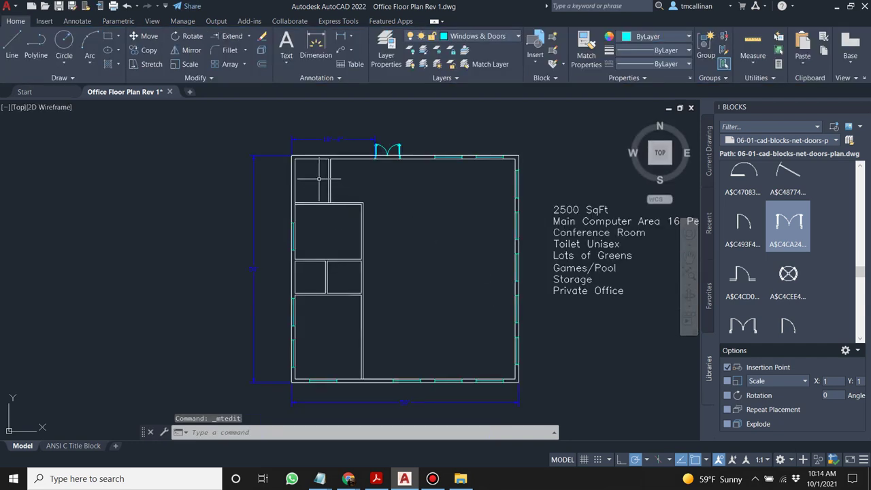
scroll(319, 179, "up", 2)
scroll(477, 209, "down", 2)
middle_click_drag(476, 208, 351, 195)
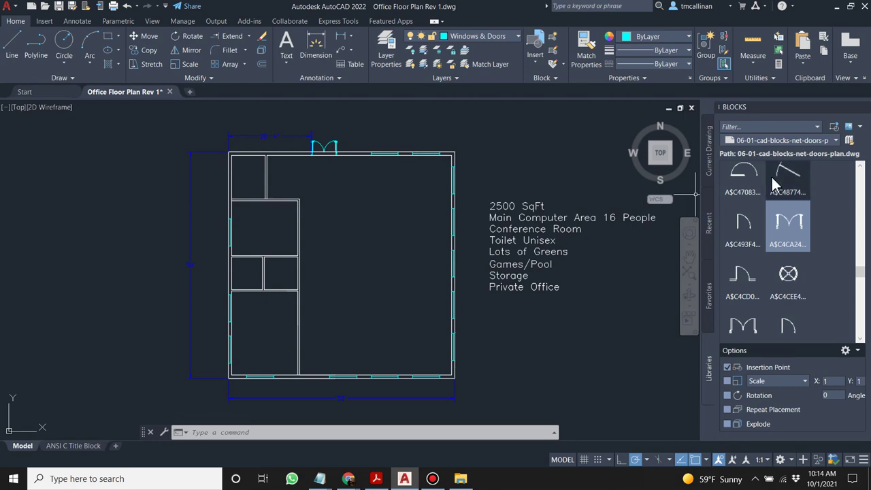
Load 05-01-WC from the CAD LIBS folder as the Blocks palette library.
left_click(850, 141)
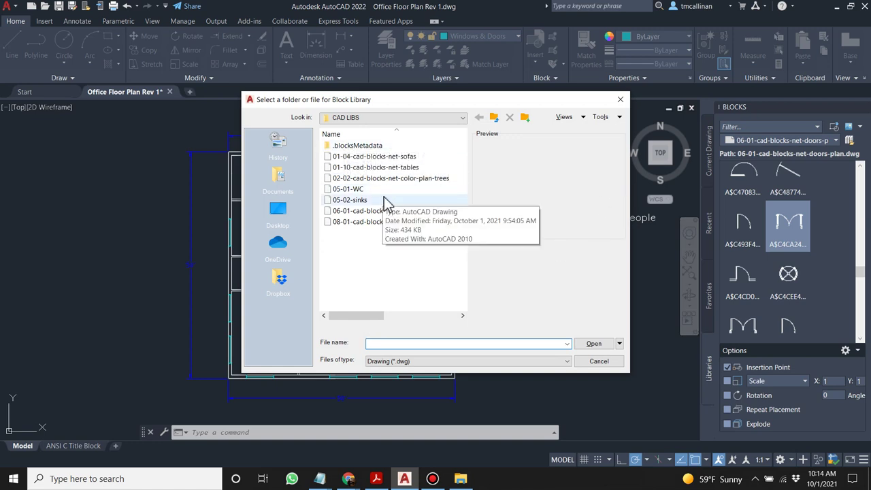
double_click(357, 190)
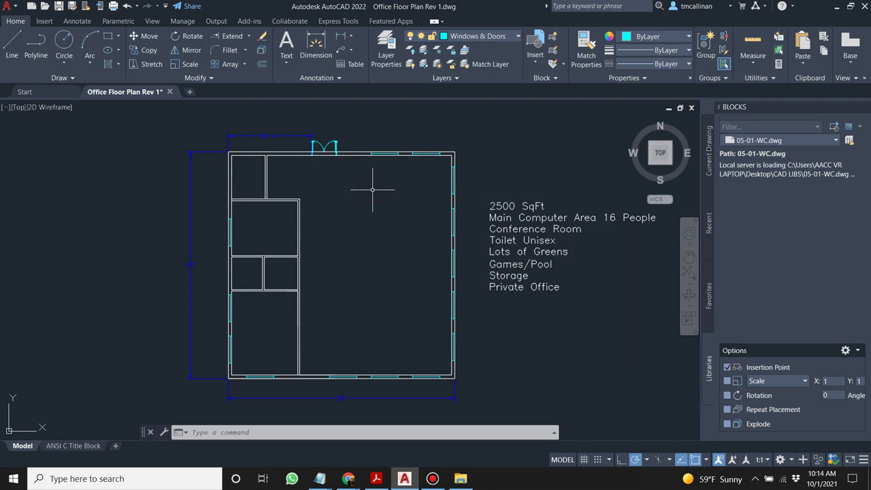
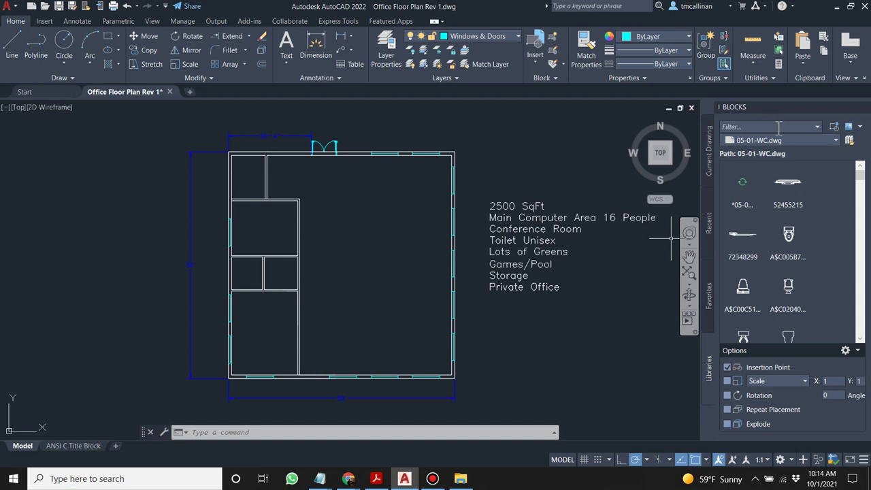
Try inserting a toilet block, then window-select and erase the misplaced toilet.
left_click(790, 237)
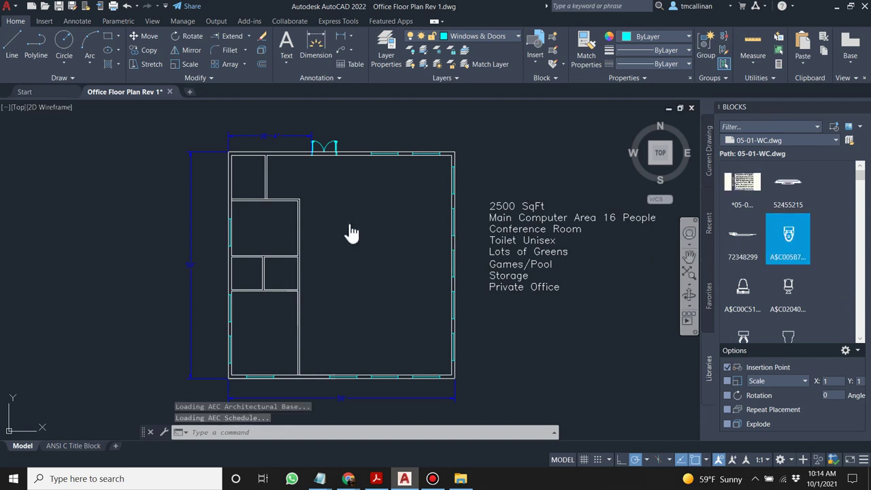
key("Escape")
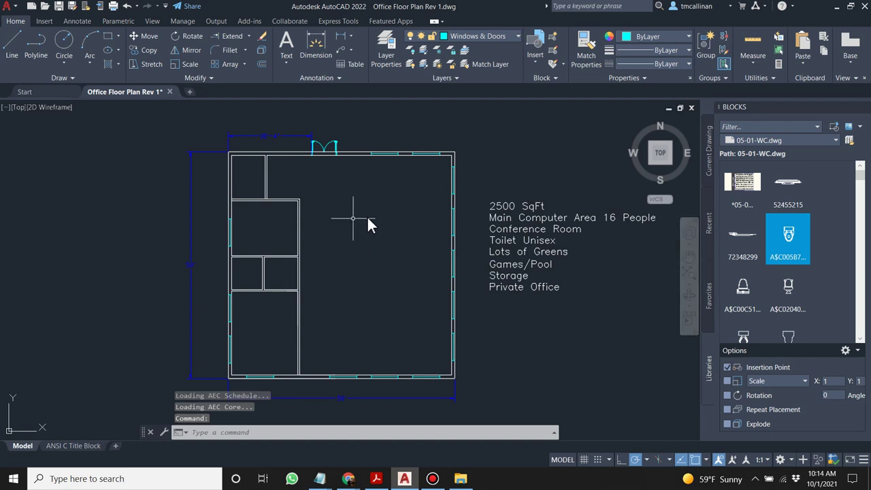
scroll(340, 220, "up", 10)
scroll(520, 152, "up", 5)
scroll(544, 146, "down", 5)
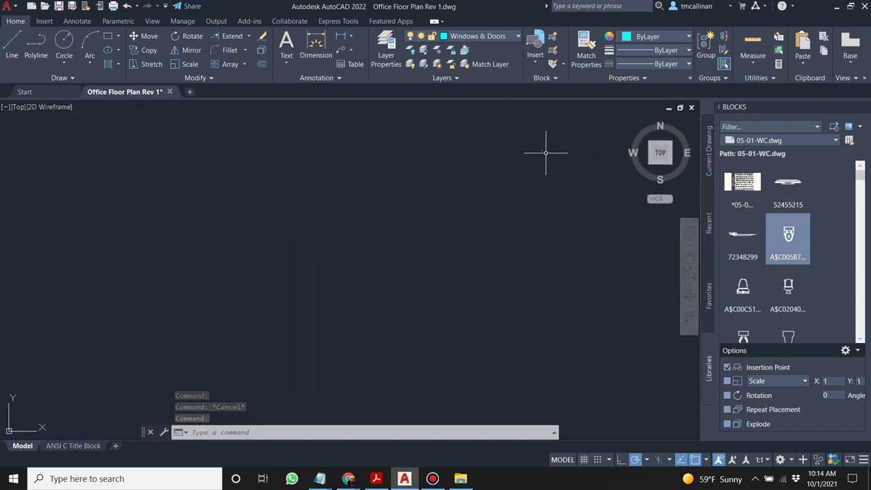
key("Escape")
left_click(545, 151)
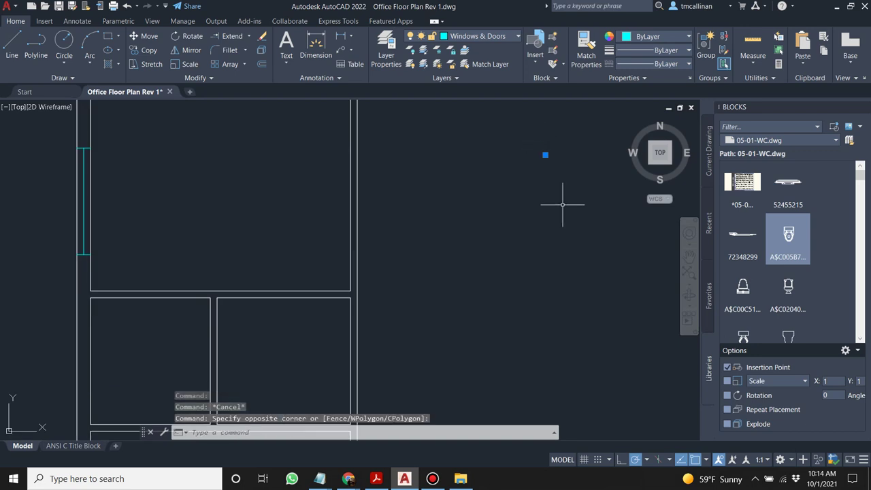
left_click(565, 203)
key("Delete")
Try another toilet block from the Blocks palette, then cancel a dimension check on it.
scroll(562, 202, "down", 5)
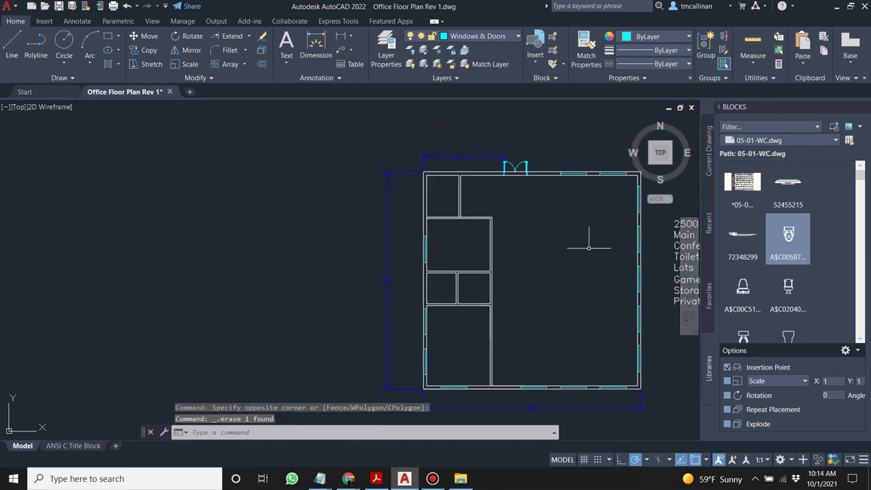
middle_click_drag(556, 240, 388, 218)
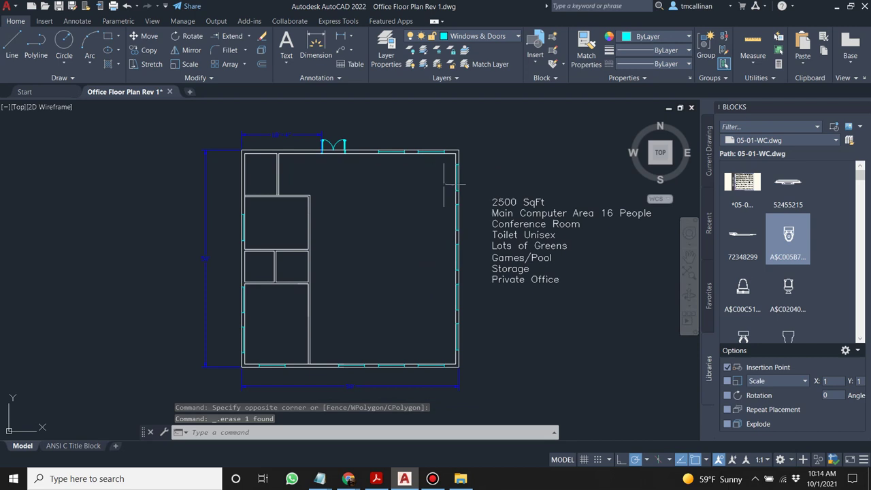
scroll(801, 250, "down", 5)
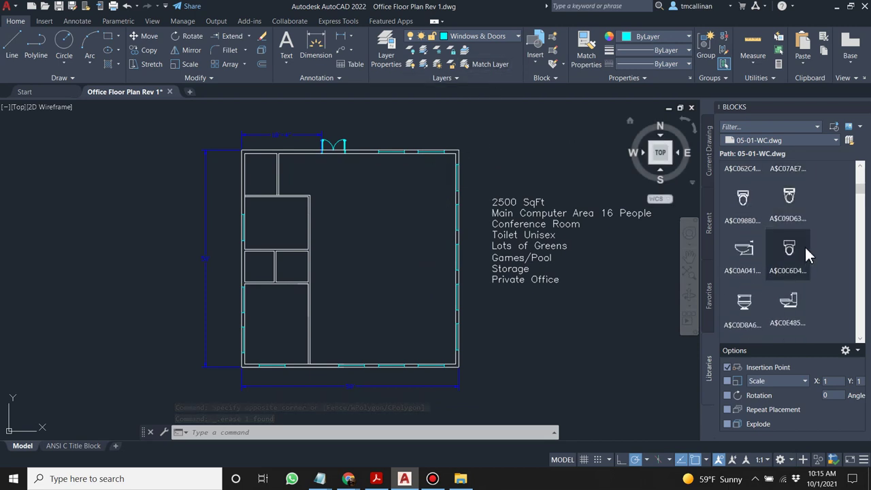
scroll(808, 240, "up", 1)
left_click(792, 226)
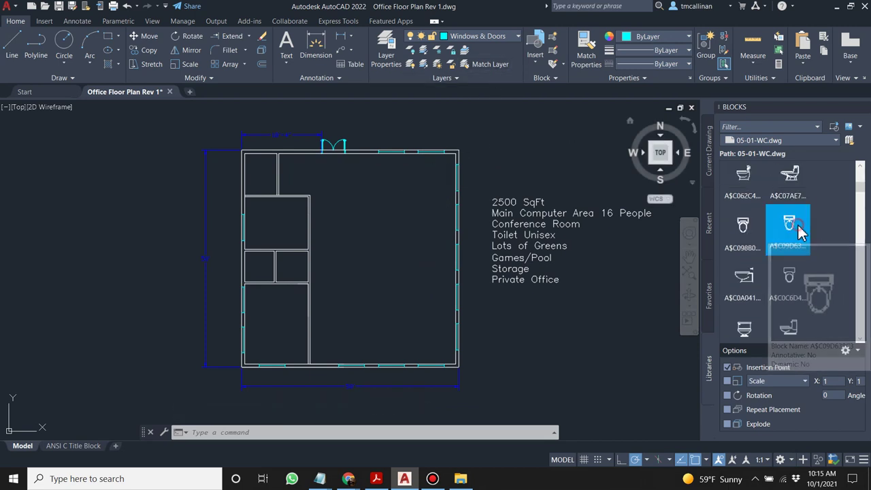
key("Escape")
key("Escape")
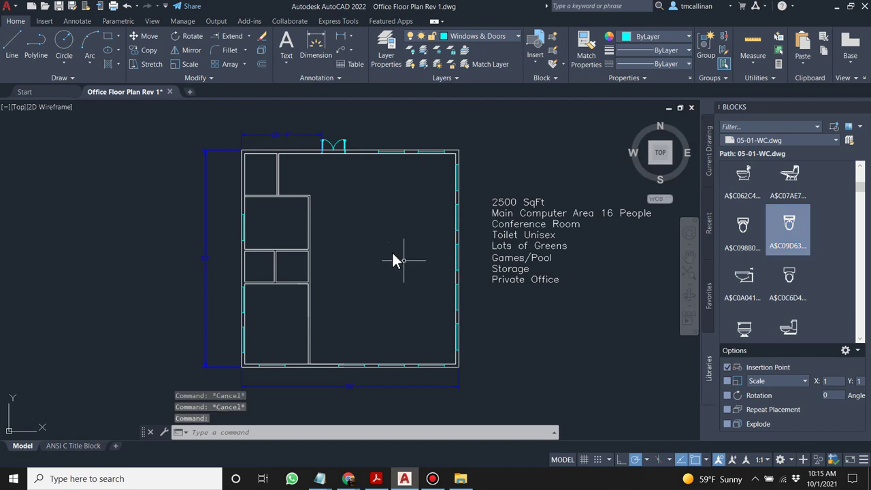
scroll(398, 238, "up", 5)
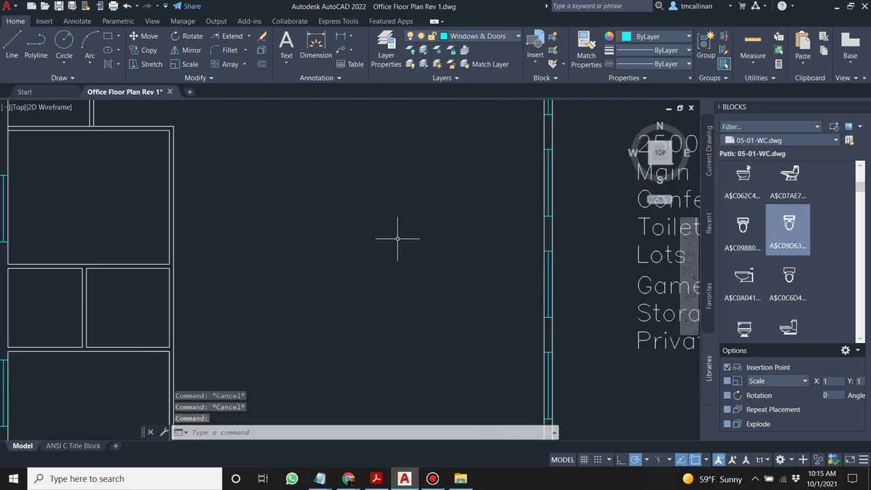
scroll(236, 286, "up", 8)
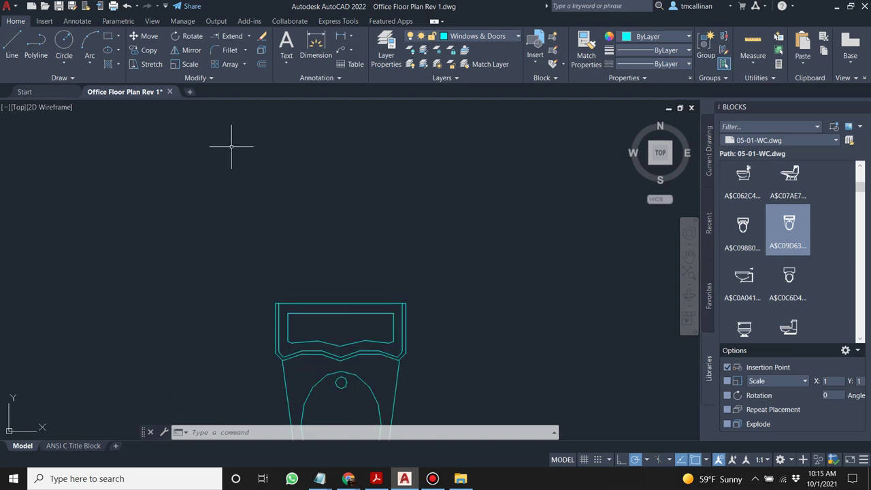
left_click(316, 48)
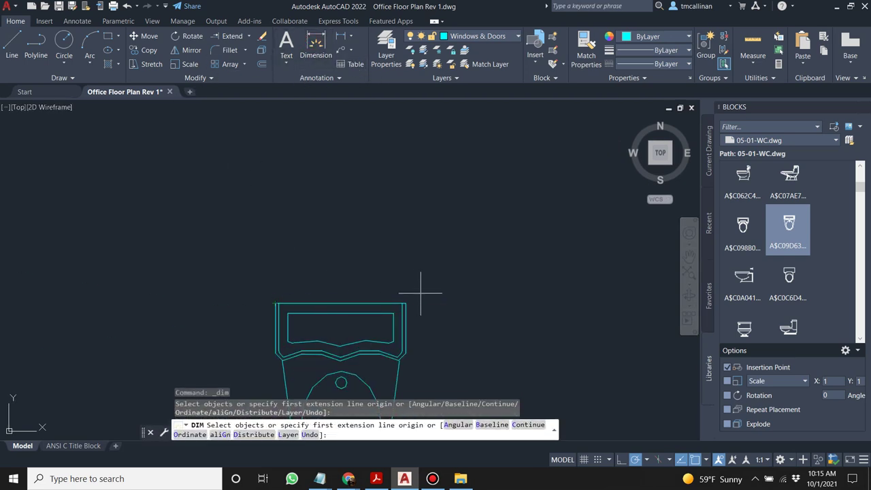
key("Escape")
key("Escape")
key("Escape")
Erase the second undersized toilet block and enable the Scale option for block insertion.
scroll(463, 289, "down", 5)
scroll(464, 289, "down", 3)
left_click(482, 334)
left_click(457, 294)
key("Delete")
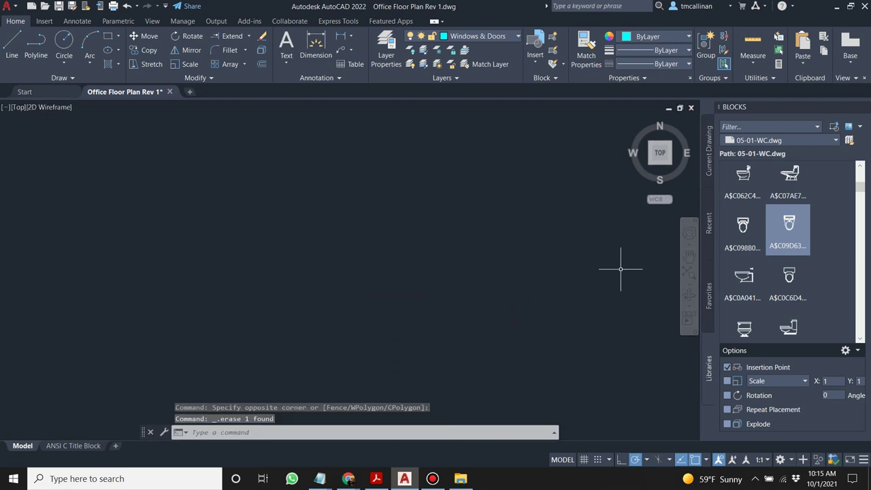
scroll(810, 242, "down", 2)
left_click(727, 380)
left_click(784, 181)
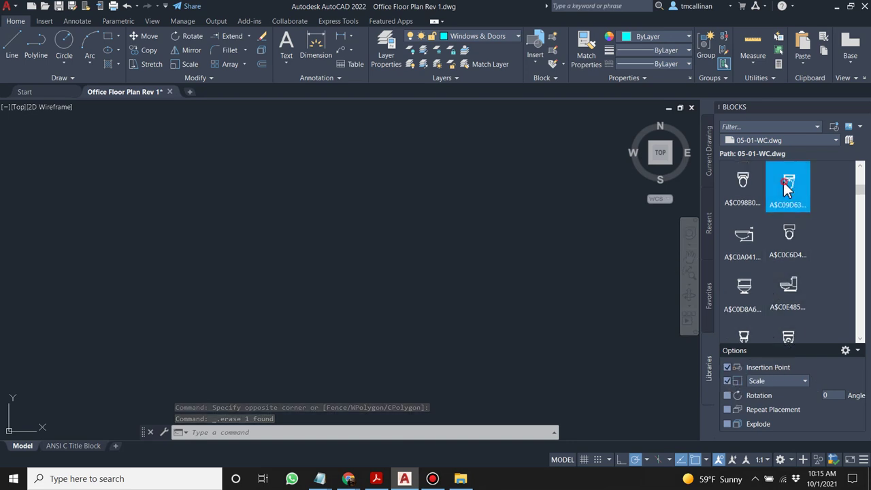
Cancel the pending insertion and erase the stray object with a selection window.
key("Escape")
key("Escape")
scroll(486, 223, "down", 5)
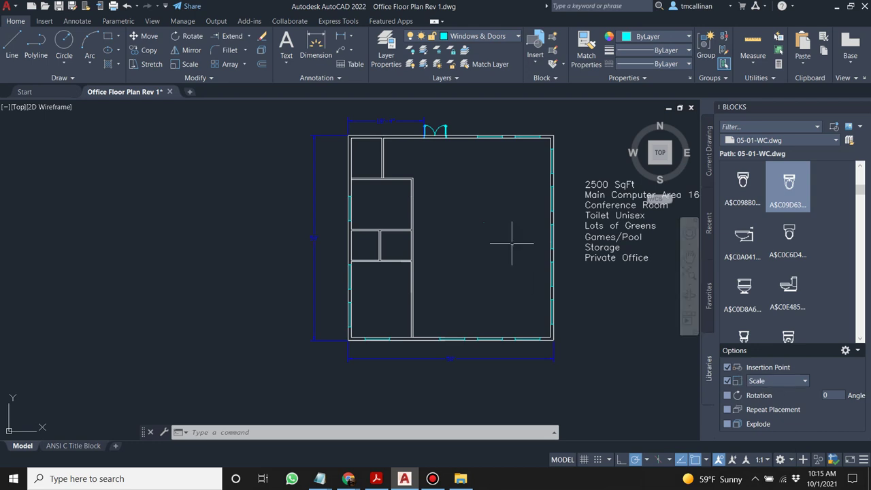
scroll(506, 257, "up", 5)
key("Escape")
left_click(394, 180)
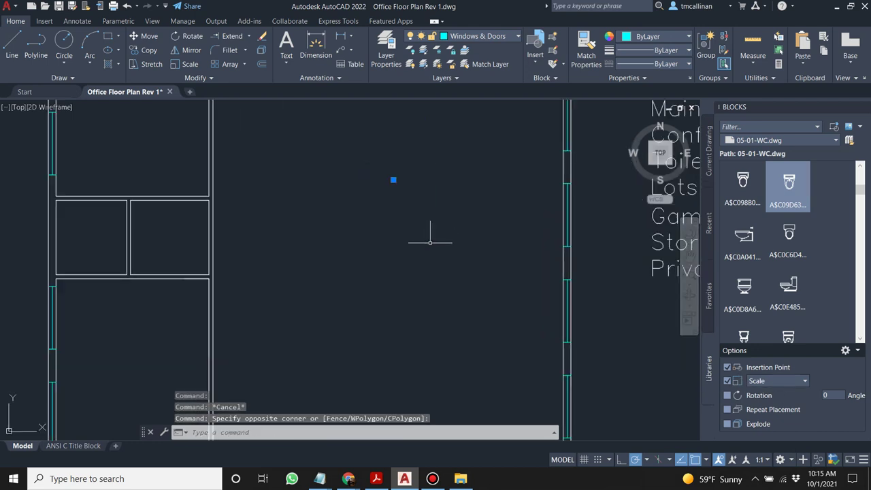
left_click(428, 243)
key("Delete")
Drag a toilet block into the drawing and move it down and to the left.
mouse_move(794, 183)
left_mouse_down()
mouse_move(663, 220)
mouse_move(410, 243)
left_mouse_up()
key("Escape")
key("Escape")
scroll(317, 232, "up", 5)
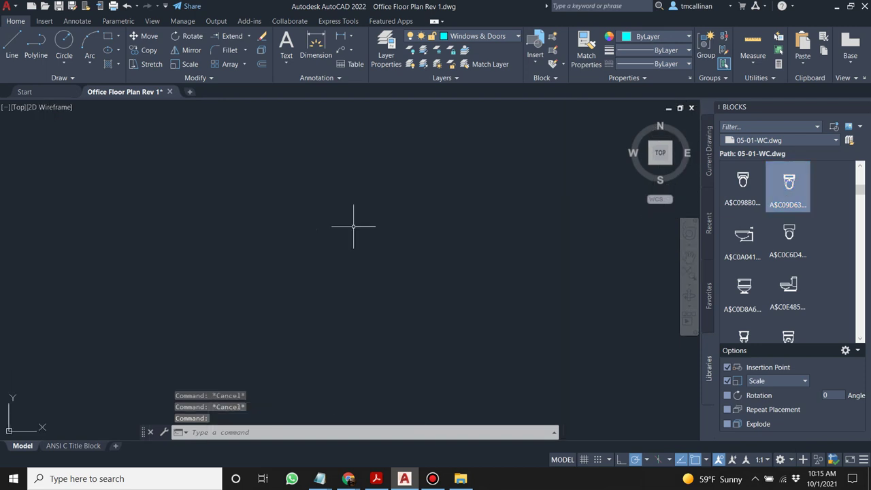
scroll(230, 243, "up", 8)
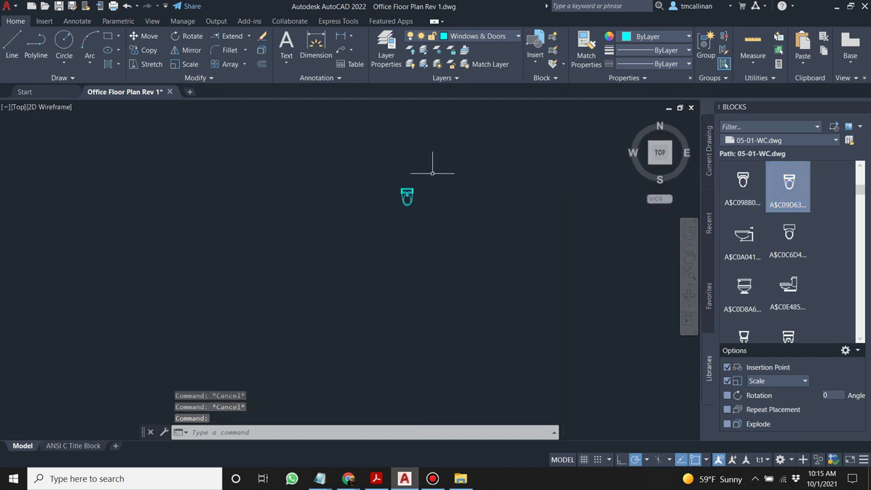
left_click(302, 262)
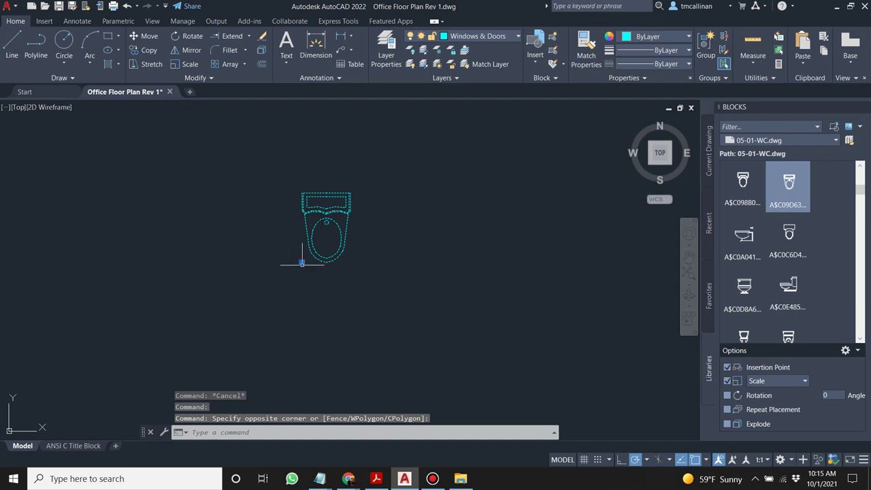
left_click(301, 262)
left_click(223, 313)
key("Escape")
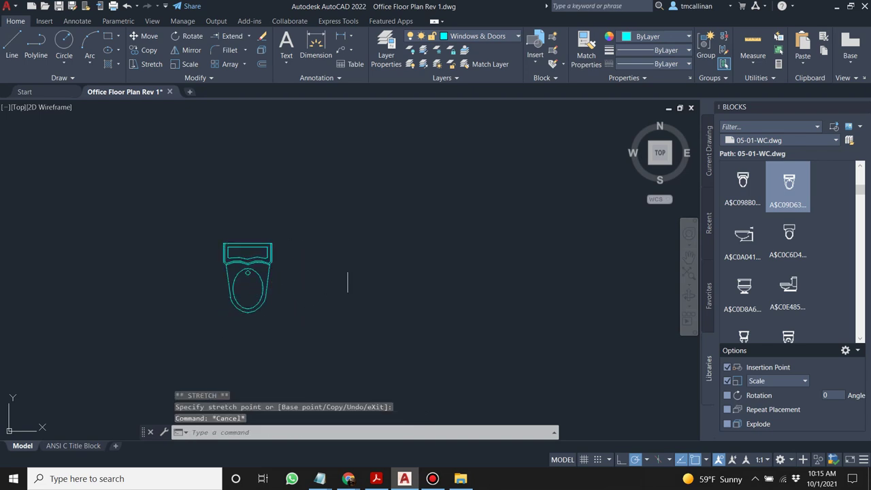
Set the Blocks palette insertion scale to Uniform Scale.
left_click(803, 383)
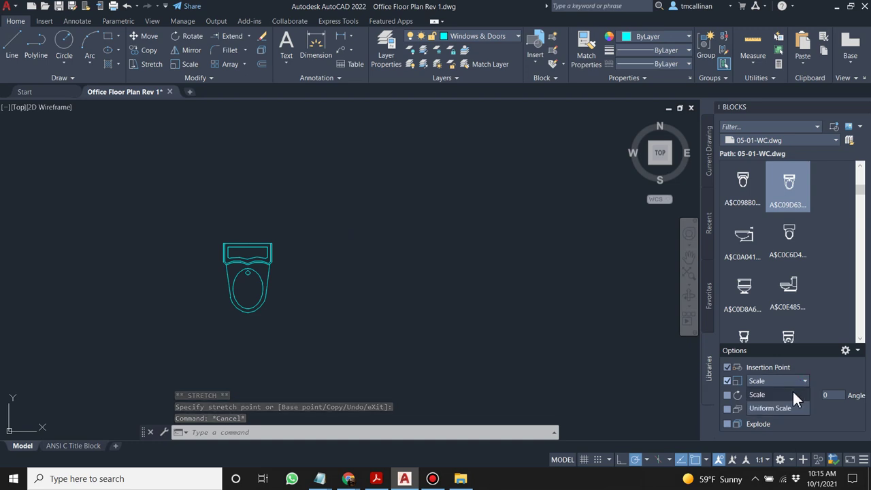
left_click(785, 396)
left_click(780, 381)
left_click(773, 404)
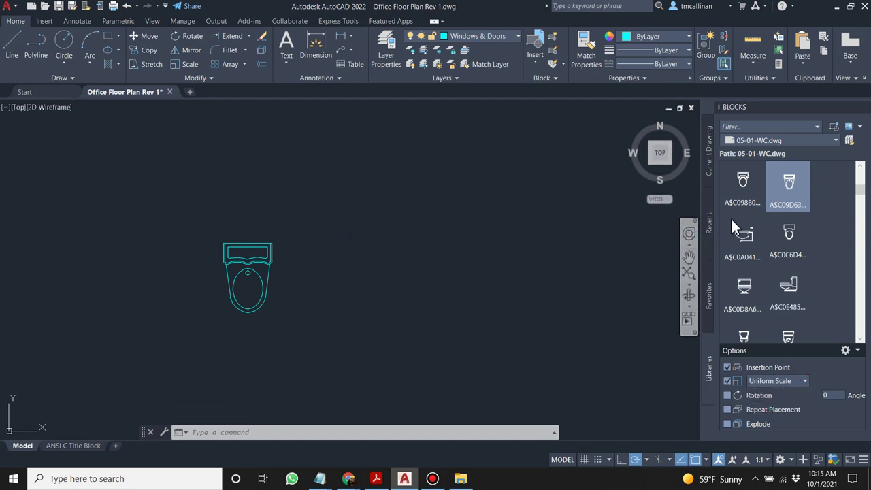
Erase the old toilet block and pick toilet block A$C188A4 from the palette.
scroll(722, 228, "down", 3)
left_click(111, 195)
left_click(318, 344)
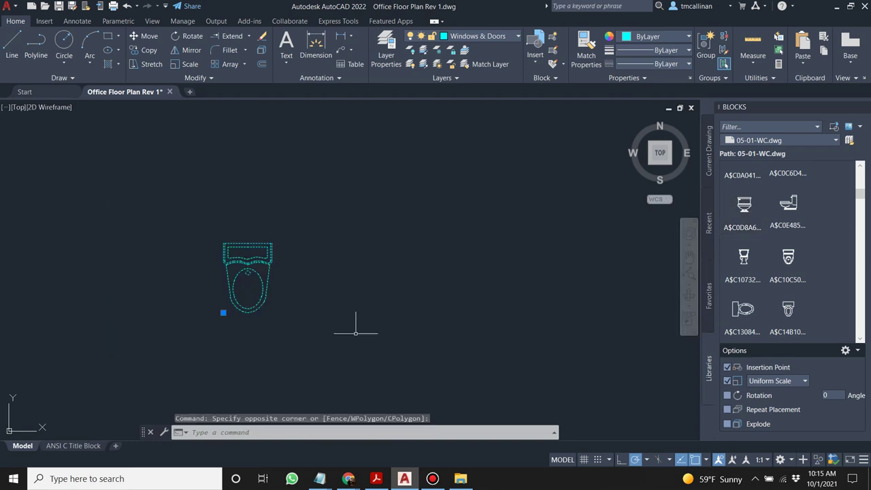
key("Delete")
scroll(769, 216, "down", 5)
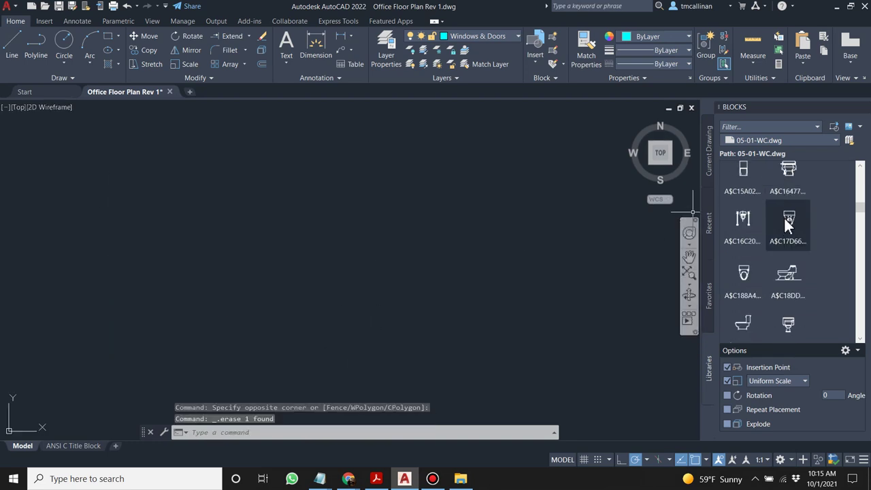
scroll(787, 232, "down", 1)
left_click(746, 247)
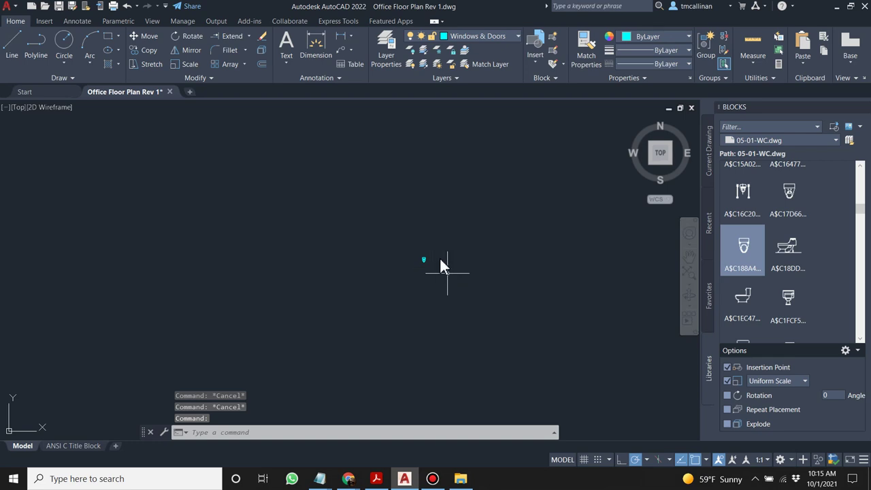
scroll(449, 283, "up", 5)
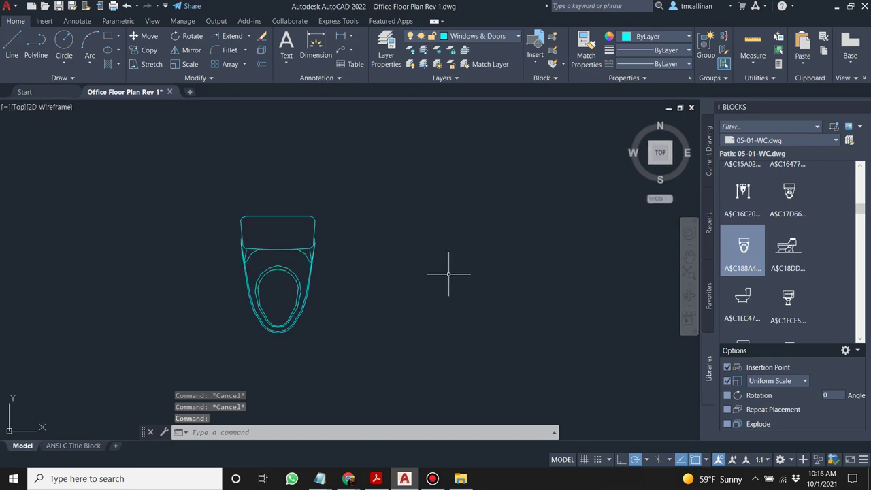
Scale the selected toilet block and plan up by a factor of 50.
left_click(190, 64)
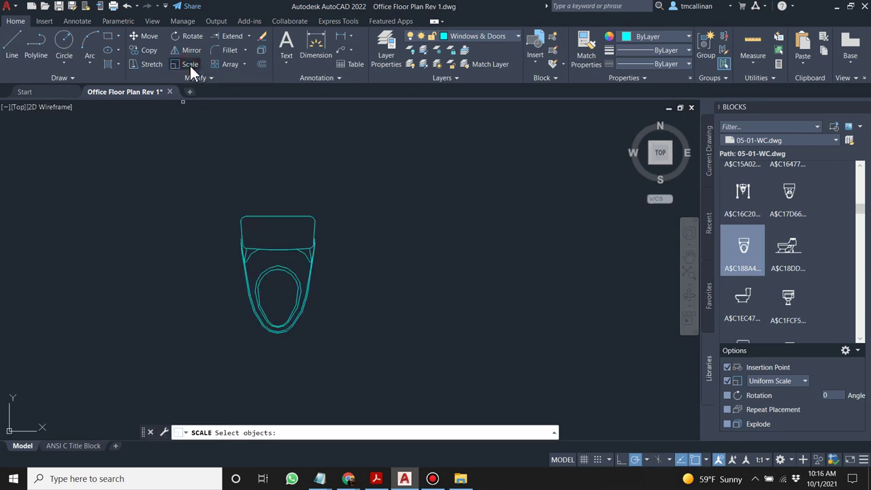
left_click(210, 194)
left_click(378, 320)
scroll(350, 249, "down", 5)
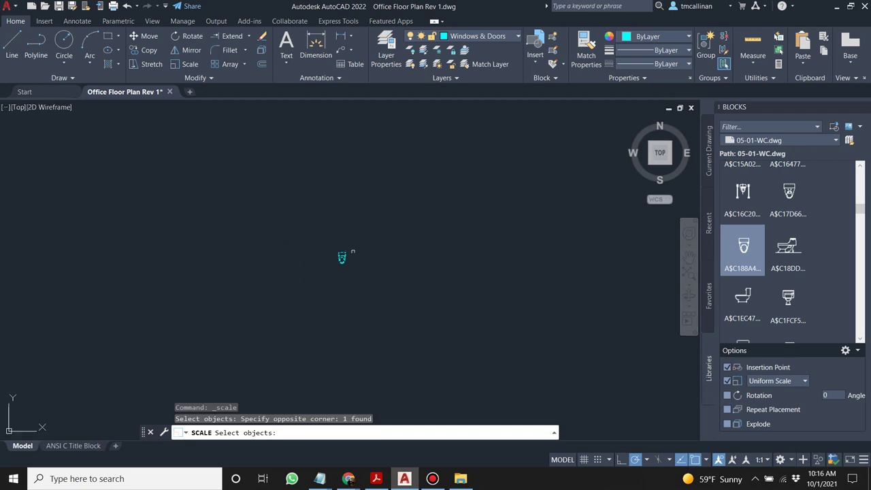
scroll(367, 242, "up", 3)
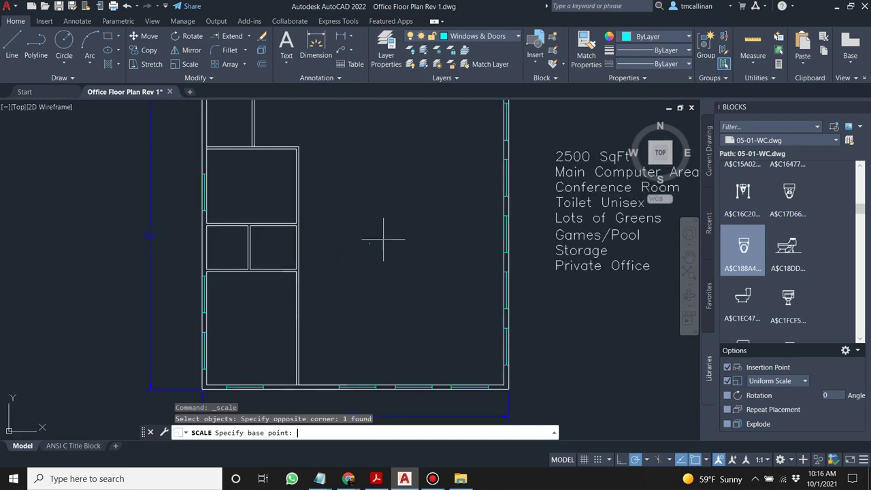
key("Return")
left_click(365, 253)
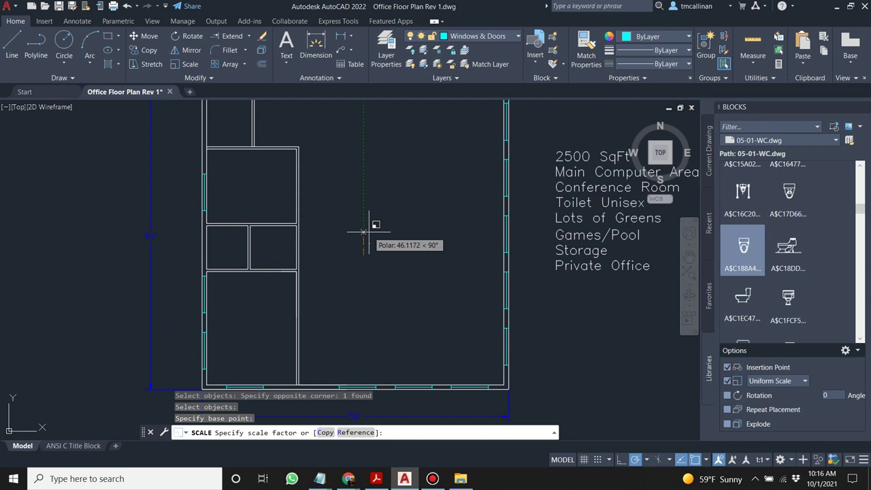
key("Return")
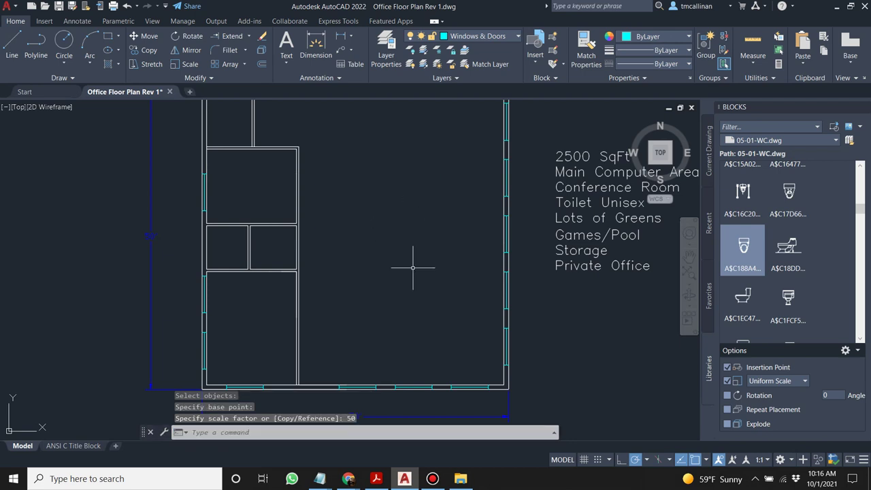
Zoom out and erase the small stray object outside the plan.
scroll(382, 255, "down", 5)
scroll(391, 241, "up", 4)
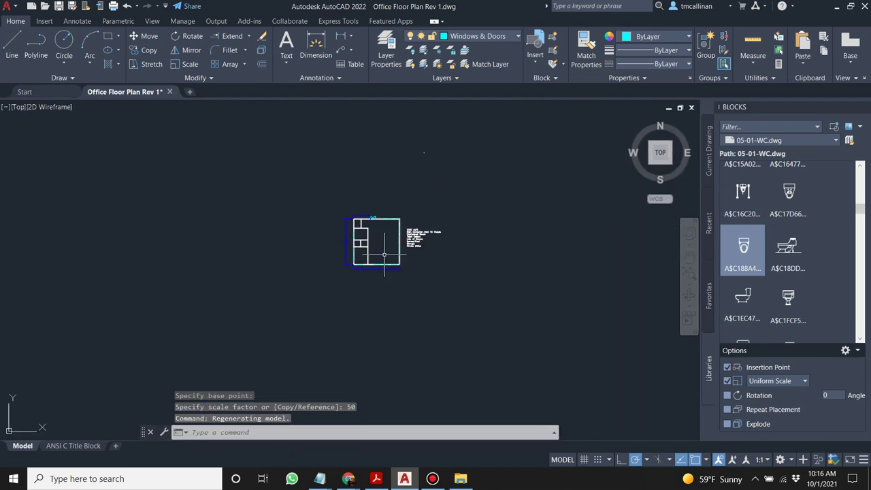
scroll(407, 164, "down", 2)
scroll(407, 164, "down", 3)
scroll(408, 146, "up", 3)
scroll(377, 152, "down", 4)
scroll(302, 361, "down", 2)
left_click(290, 314)
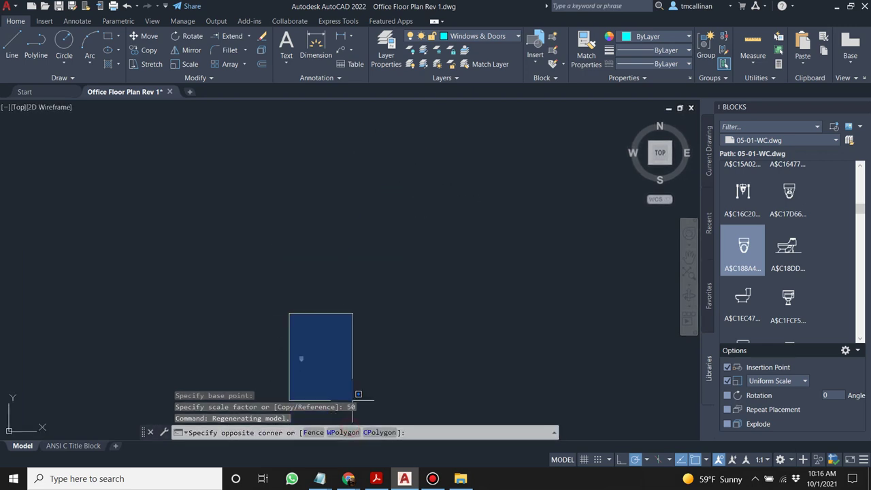
left_click(359, 368)
key("Delete")
scroll(481, 313, "down", 4)
scroll(476, 314, "up", 5)
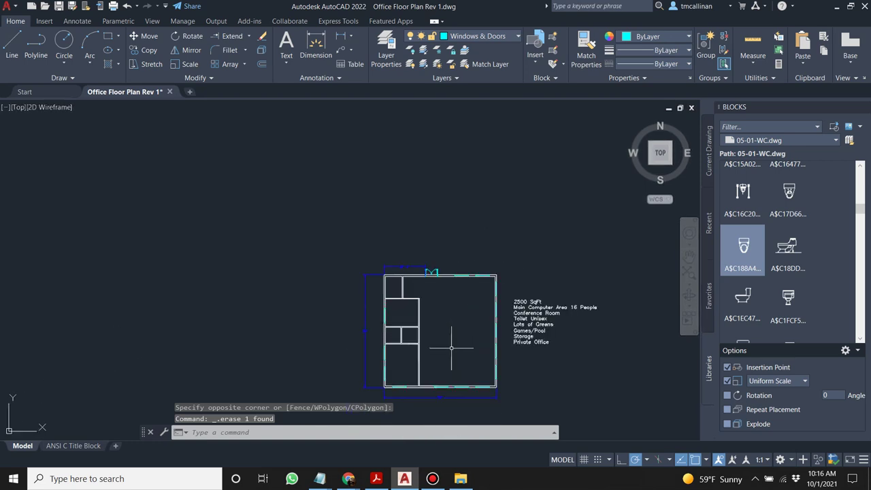
Stop the Bandicam recording and bring AutoCAD back to the front.
left_click(433, 479)
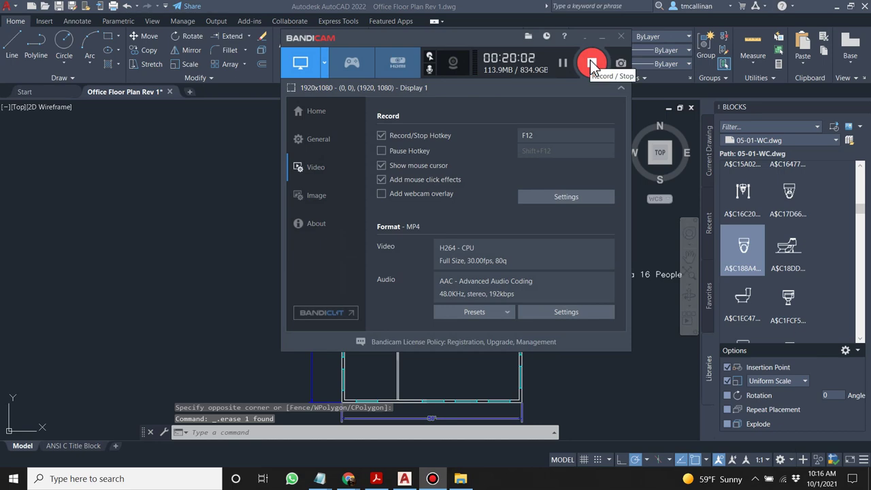
left_click(592, 63)
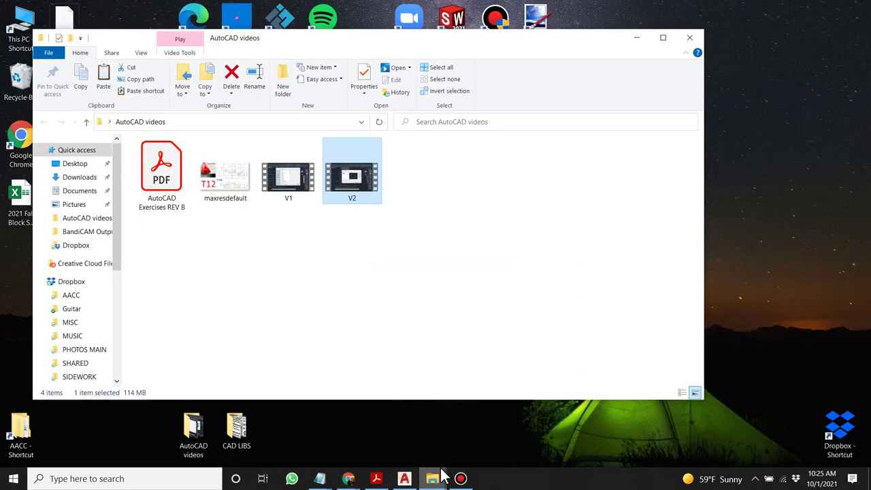
left_click(404, 479)
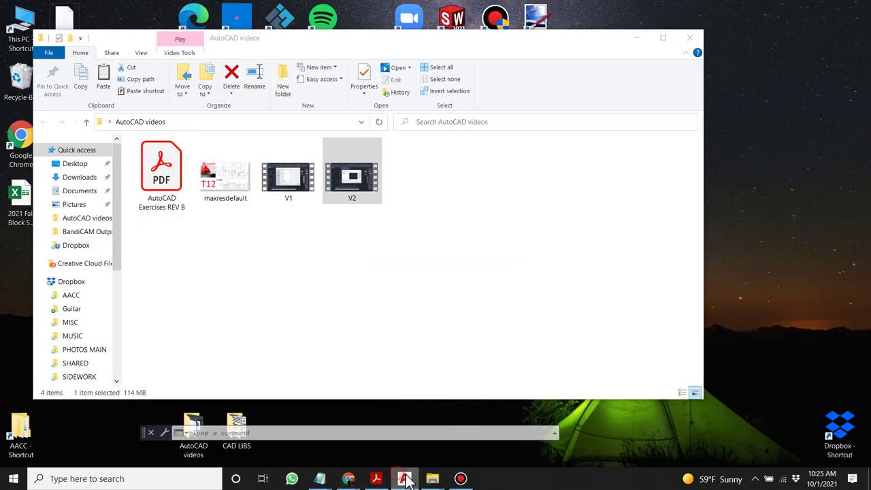
middle_click_drag(529, 259, 497, 255)
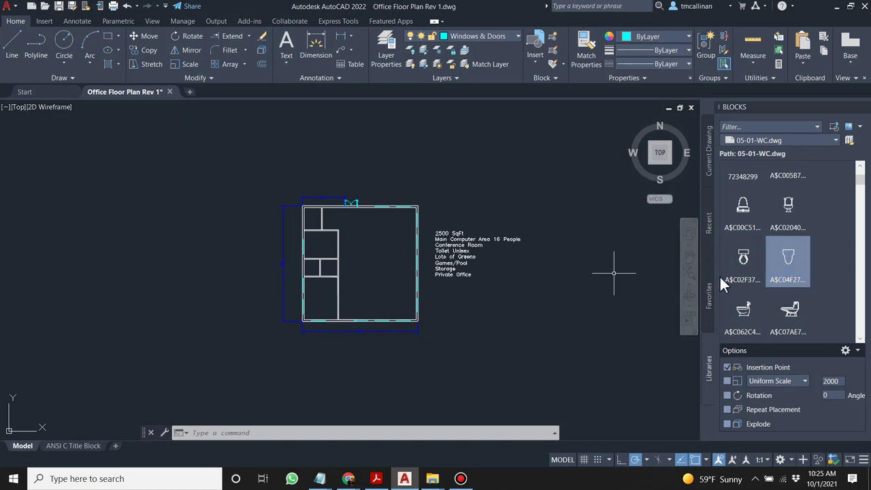
Pick the 05-01-WC toilet block for the large open room, then bring the browser forward.
scroll(795, 279, "down", 2)
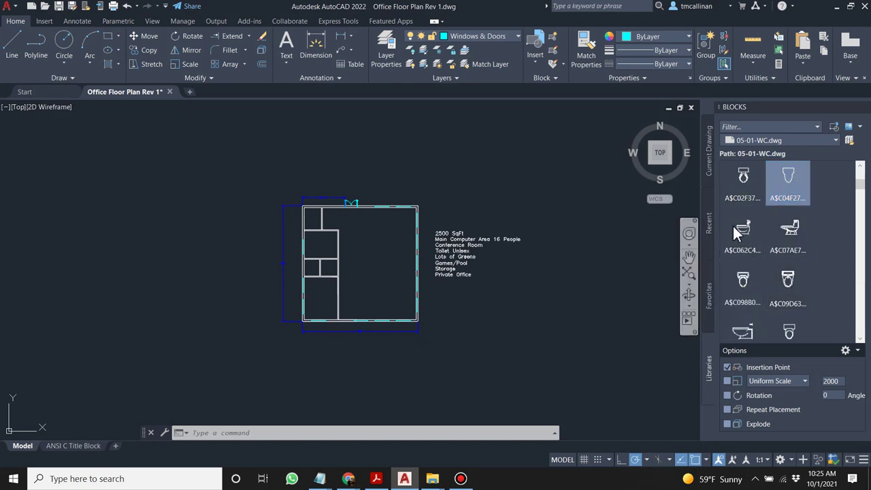
scroll(350, 257, "up", 8)
scroll(412, 236, "down", 6)
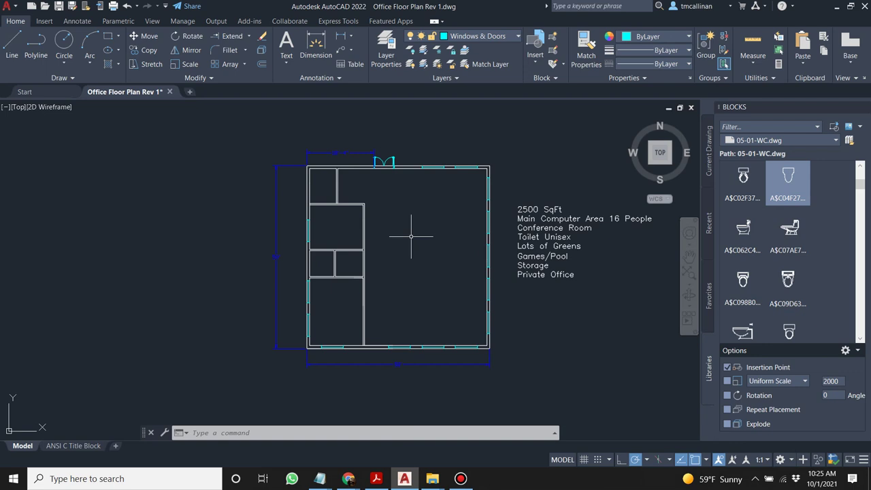
scroll(771, 247, "down", 1)
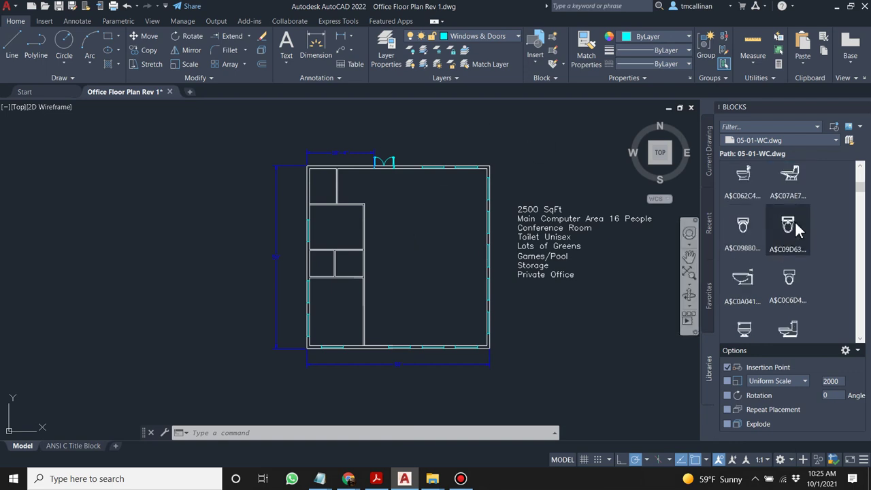
mouse_move(769, 230)
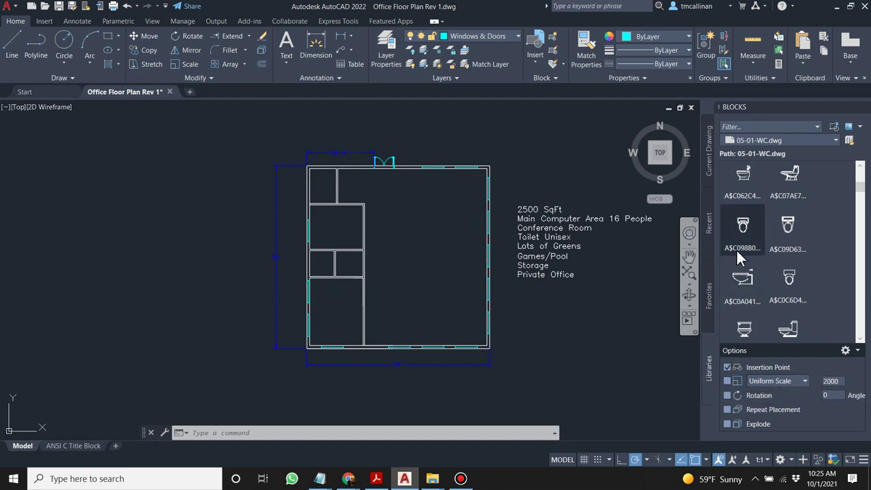
mouse_move(737, 249)
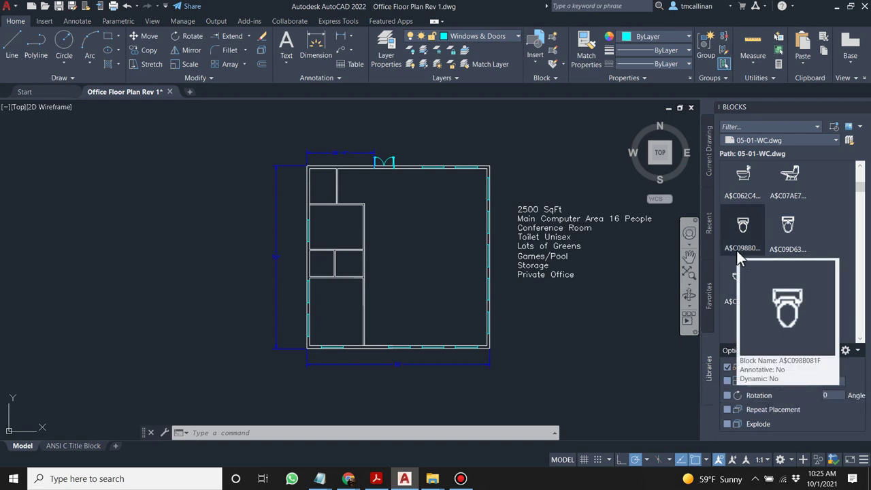
scroll(748, 259, "down", 3)
scroll(783, 287, "down", 1)
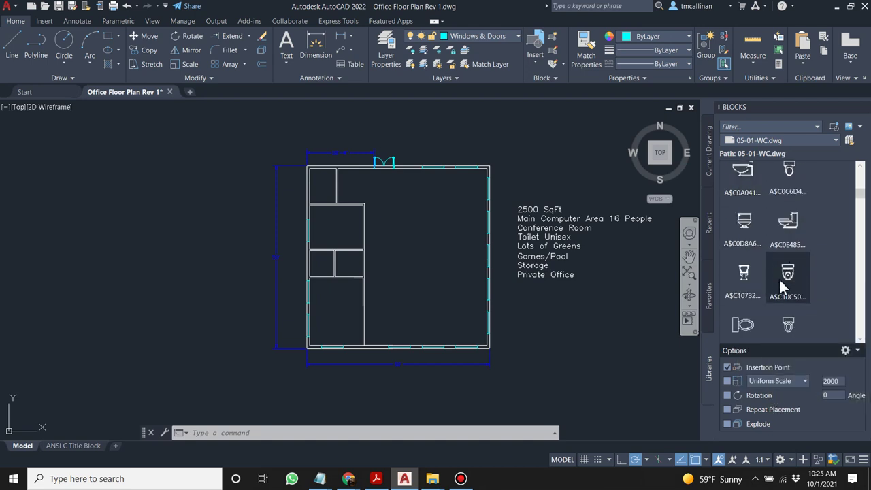
left_click(734, 332)
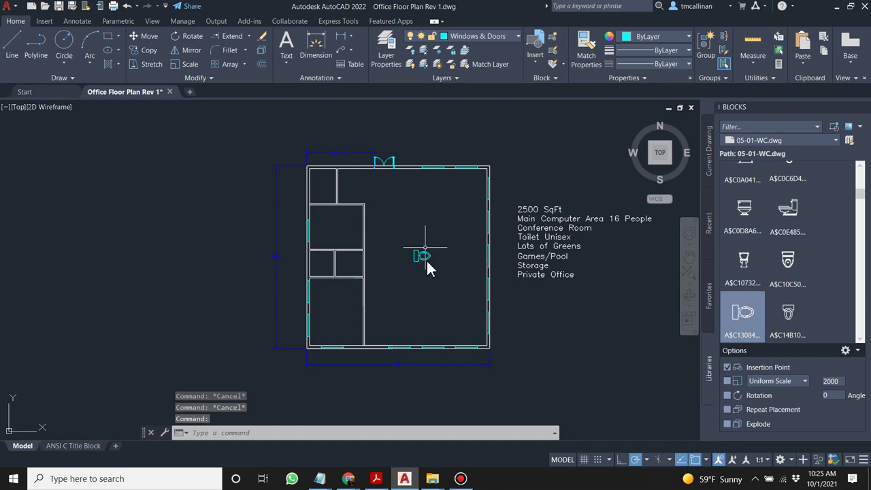
scroll(427, 258, "up", 8)
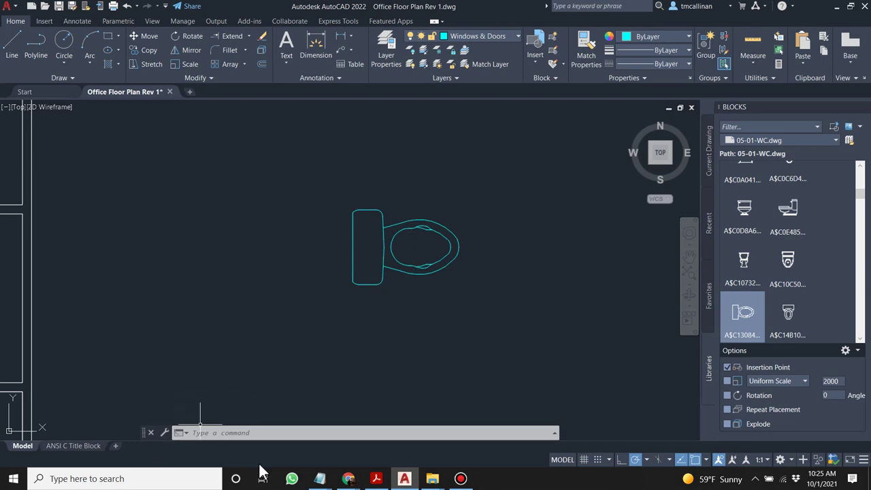
mouse_move(348, 479)
left_click(406, 425)
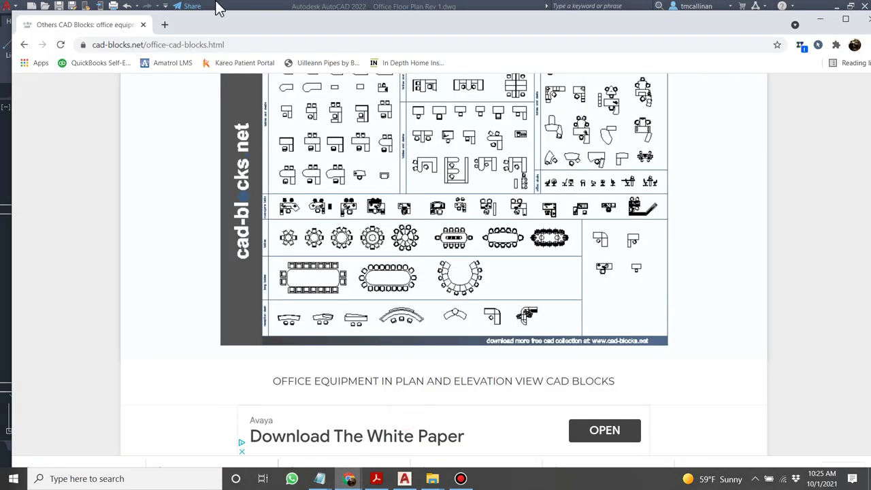
Google 'how many mm in a foot' to confirm 304.8 mm, then minimize Chrome.
left_click(164, 24)
type("how ")
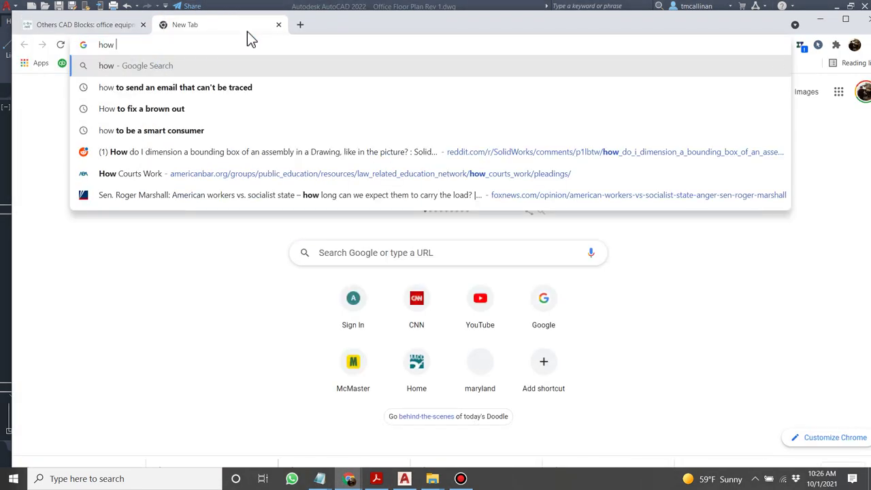
type("many m")
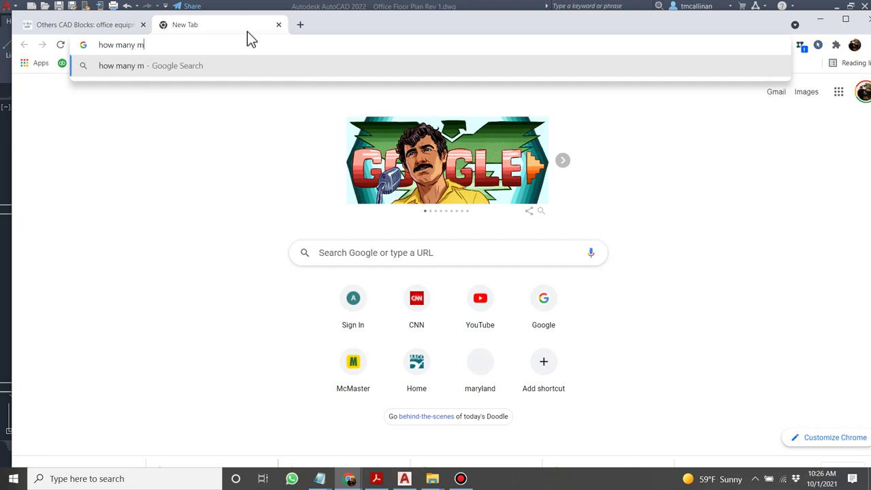
type("m in a foot")
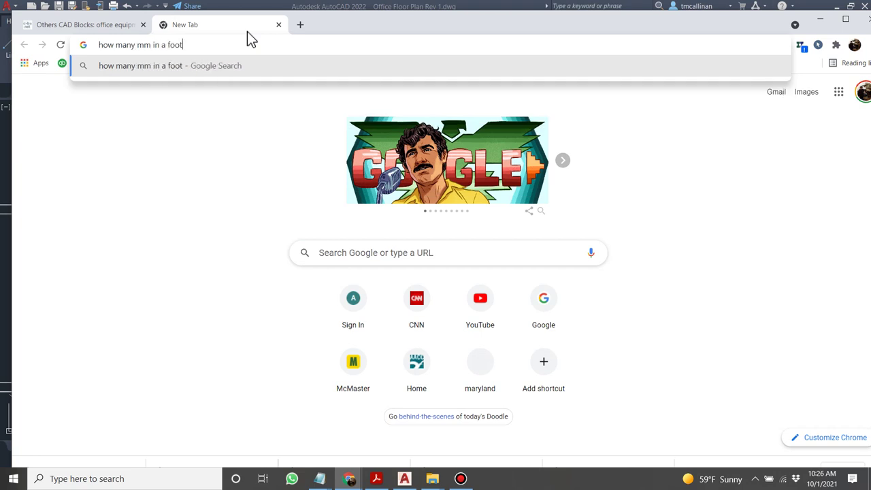
key("Return")
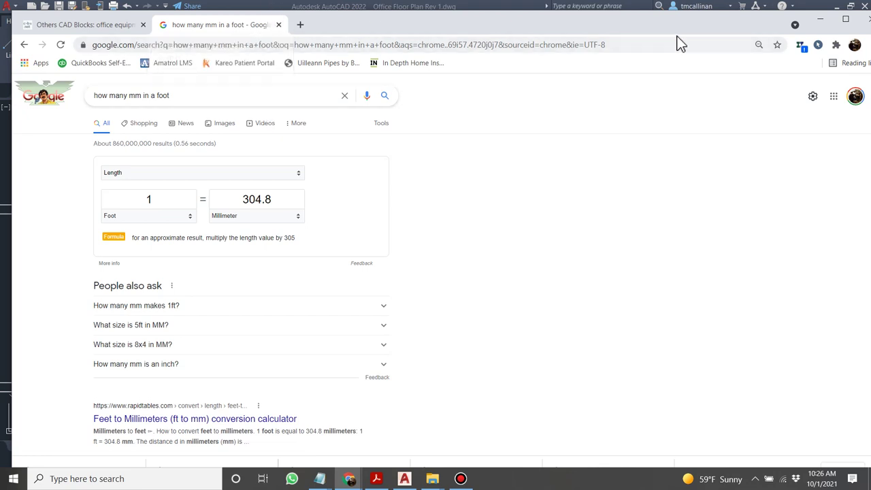
left_click(825, 22)
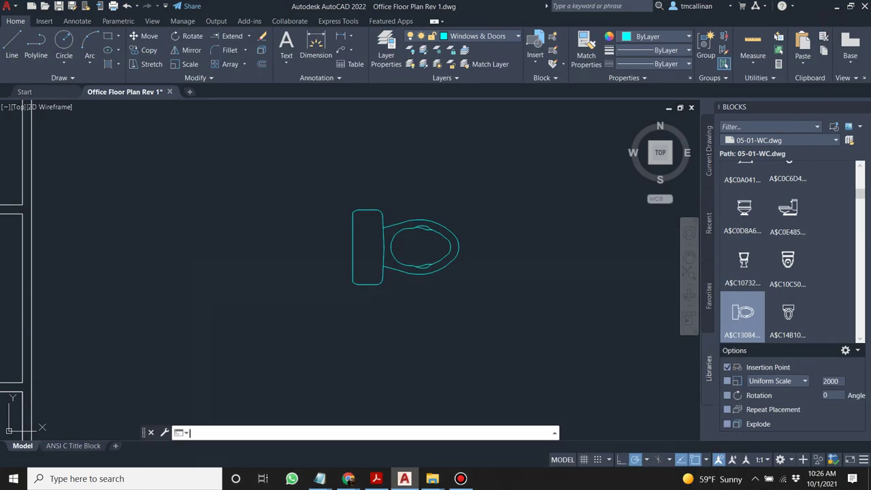
Cancel the stray selection and make layer 0 the current layer.
scroll(475, 195, "down", 3)
scroll(453, 191, "down", 2)
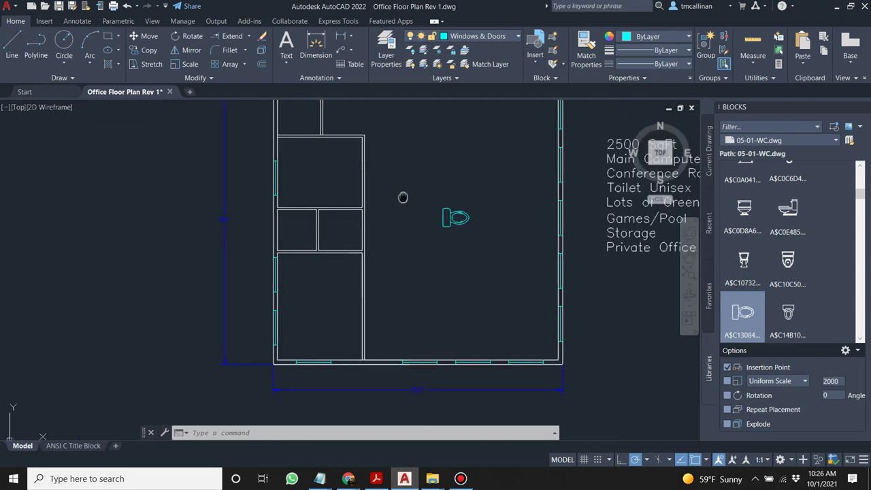
scroll(436, 214, "up", 2)
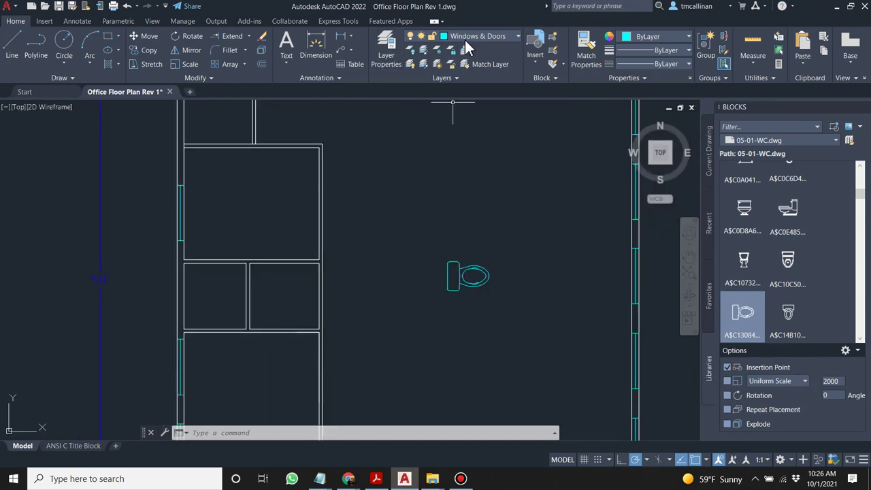
left_click(365, 263)
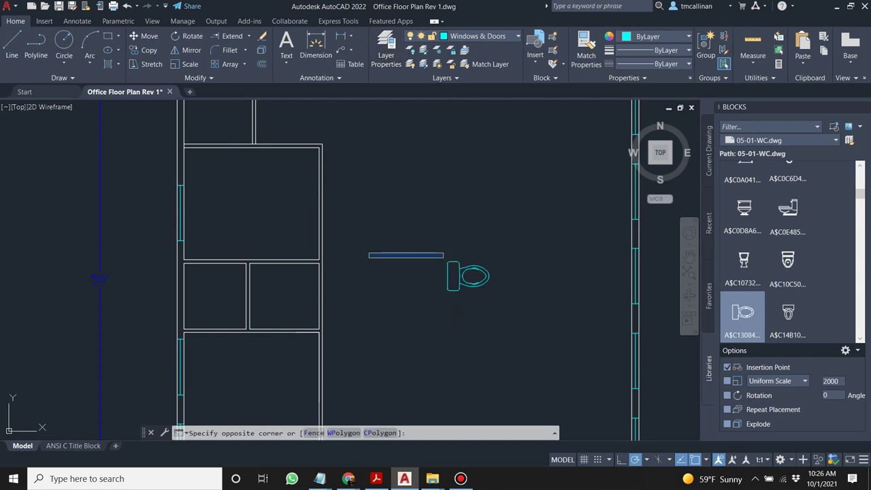
key("Escape")
left_click(480, 39)
left_click(459, 49)
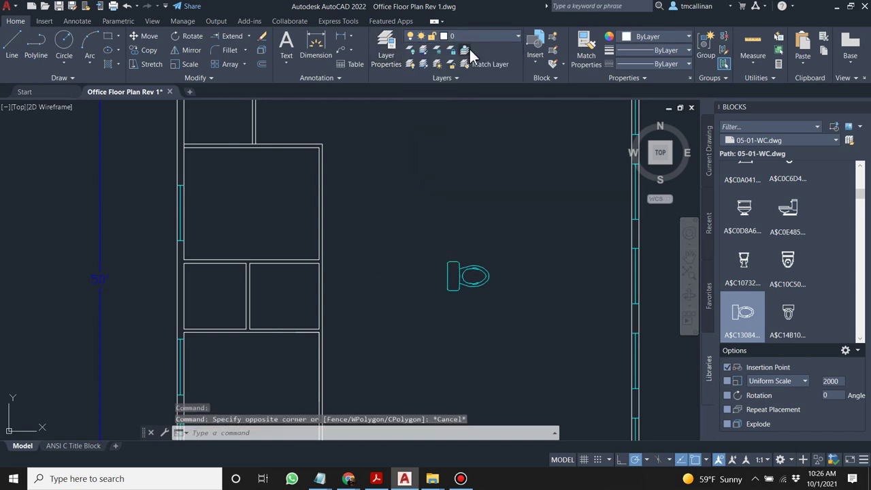
Select the toilet to check its layer, then clear the selection and pan right.
left_click(437, 243)
left_click(529, 350)
scroll(529, 350, "up", 2)
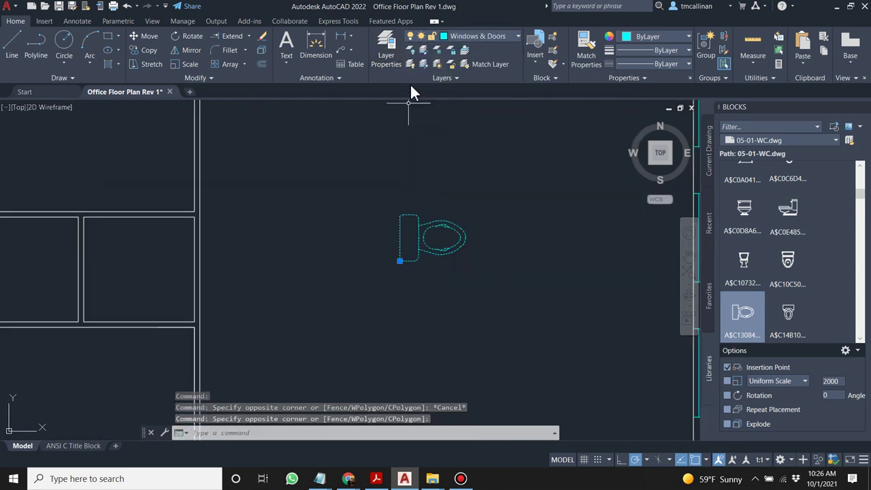
left_click(476, 35)
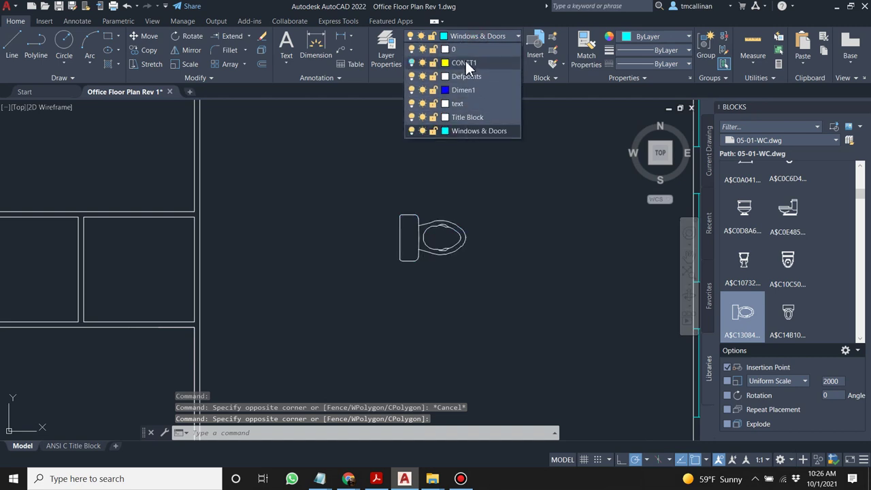
key("Escape")
key("Escape")
scroll(394, 203, "down", 3)
middle_click_drag(384, 201, 447, 249)
scroll(447, 249, "up", 2)
Grip the toilet at its base point, then cancel and zoom to check its restroom placement.
left_click(472, 272)
left_click(569, 344)
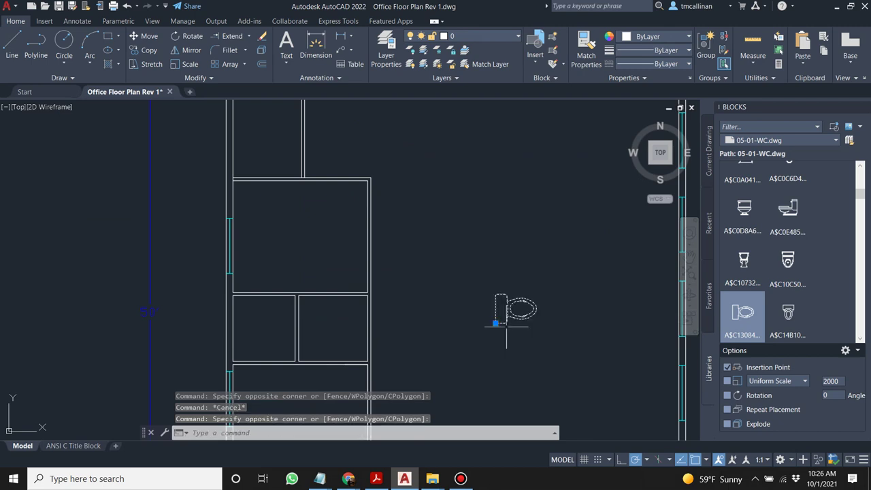
left_click(495, 324)
scroll(341, 216, "up", 5)
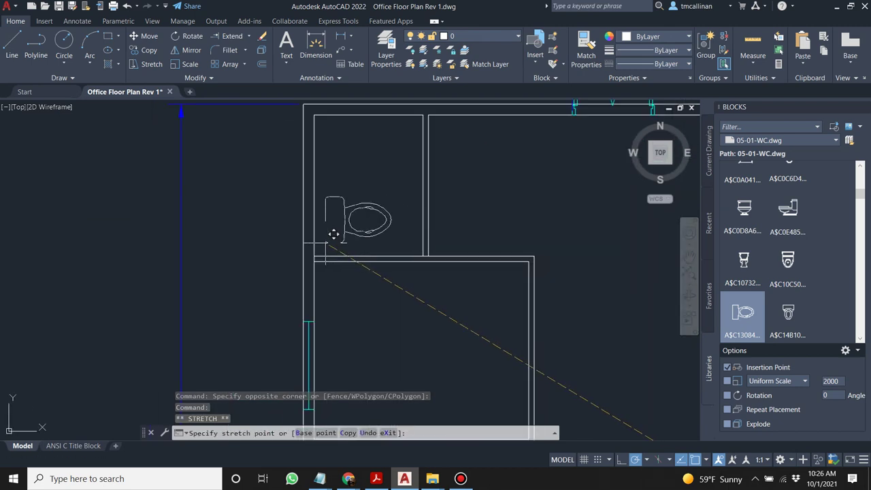
key("Escape")
scroll(332, 234, "up", 1)
key("Escape")
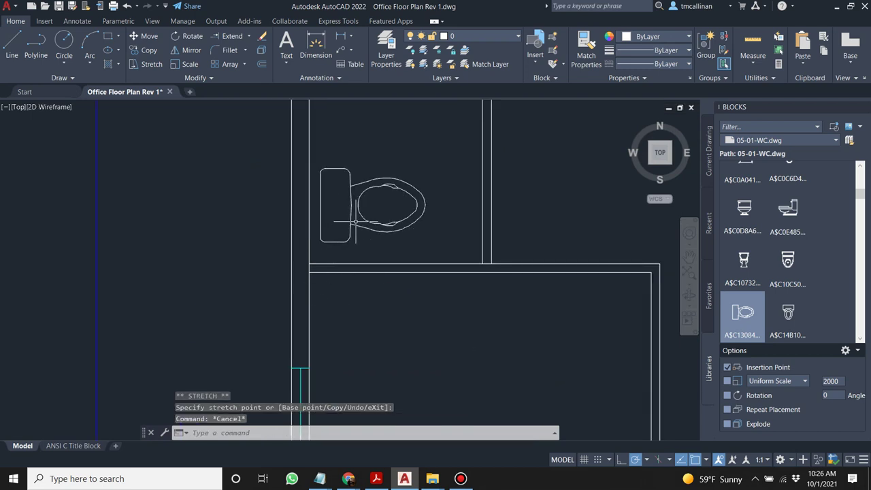
scroll(376, 190, "down", 1)
scroll(325, 211, "up", 2)
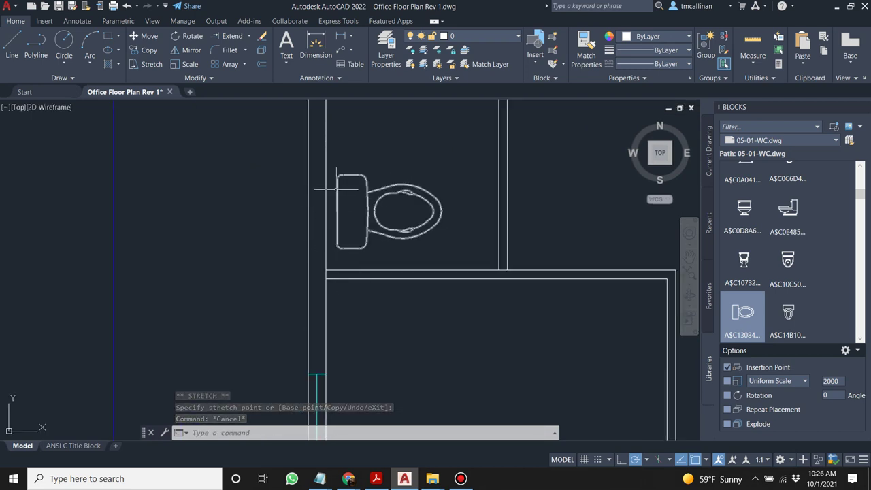
scroll(336, 191, "down", 3)
scroll(333, 211, "up", 3)
scroll(333, 213, "down", 2)
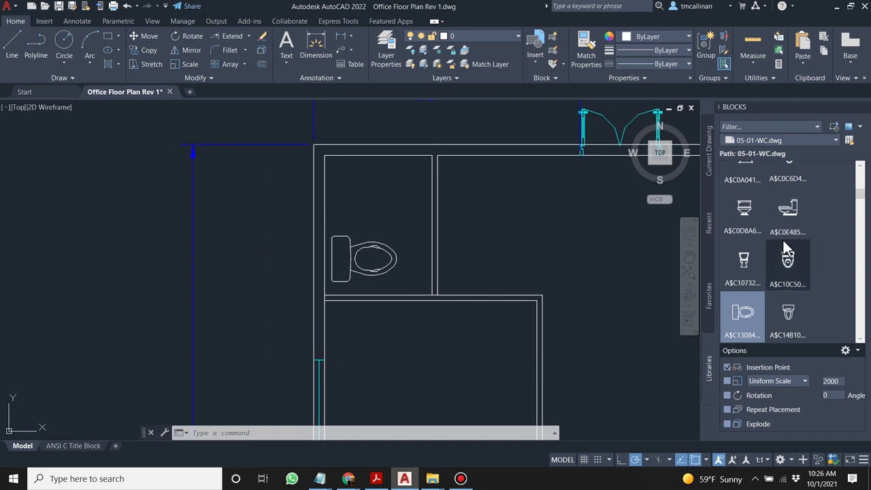
scroll(481, 220, "down", 2)
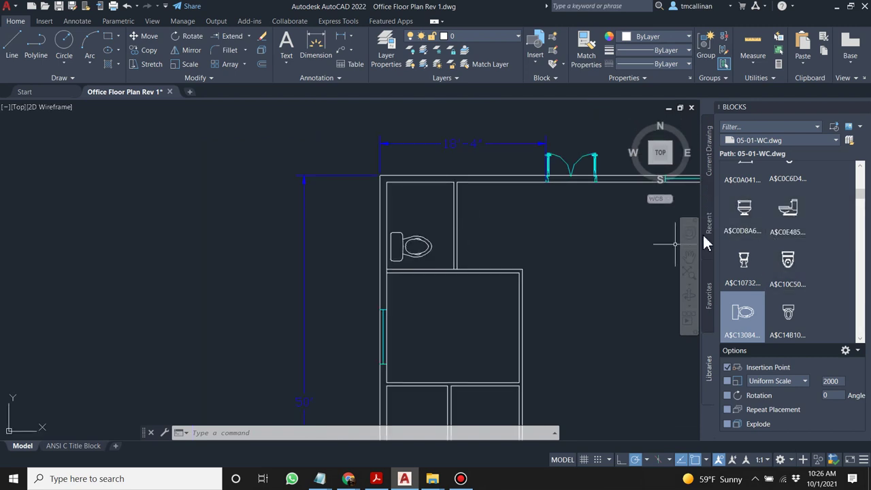
scroll(783, 245, "up", 3)
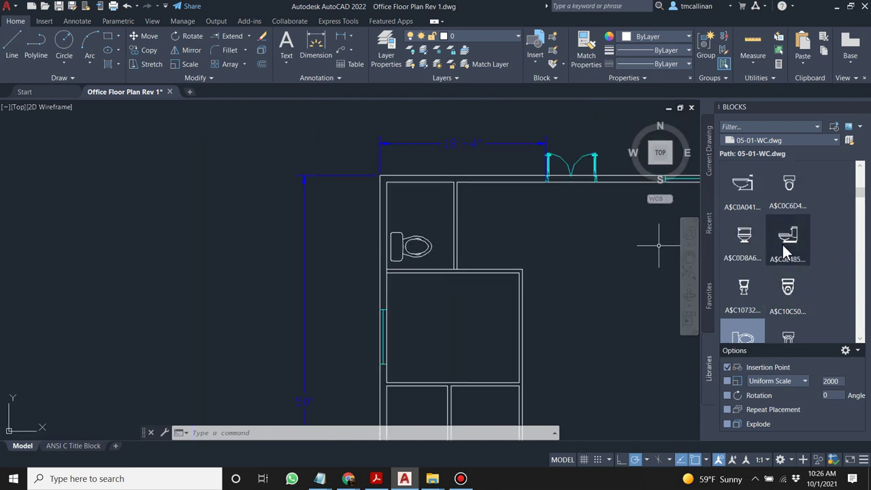
scroll(778, 239, "up", 3)
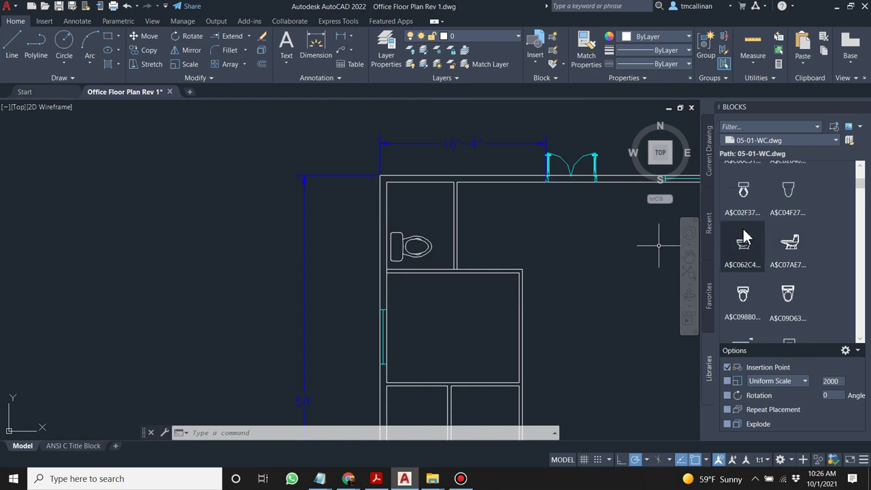
scroll(361, 262, "up", 2)
scroll(361, 264, "up", 3)
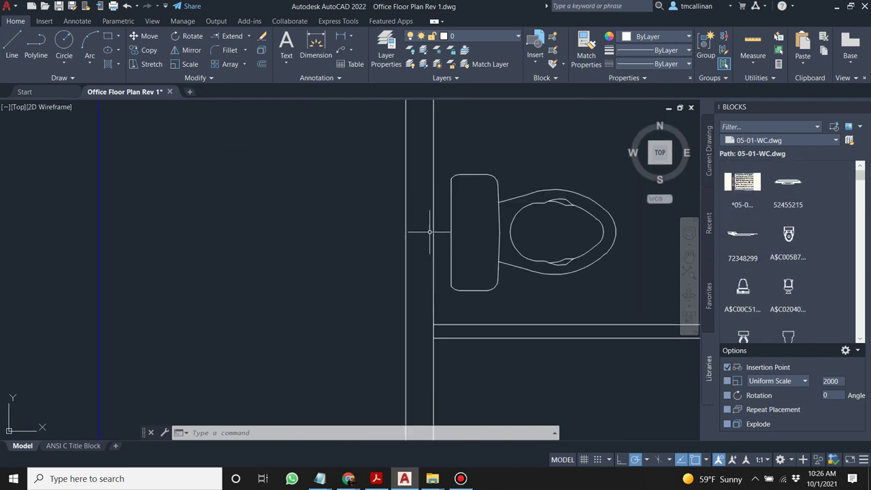
scroll(537, 225, "down", 1)
middle_click_drag(485, 217, 449, 223)
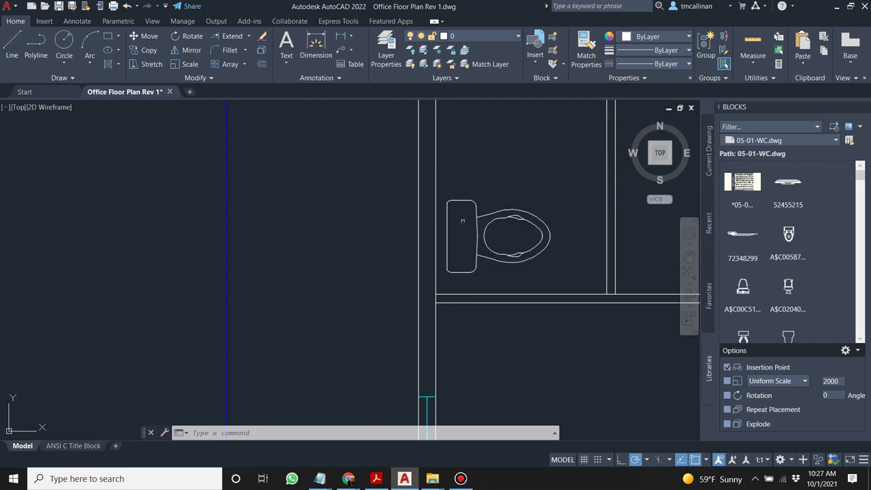
scroll(426, 398, "down", 3)
scroll(487, 257, "up", 6)
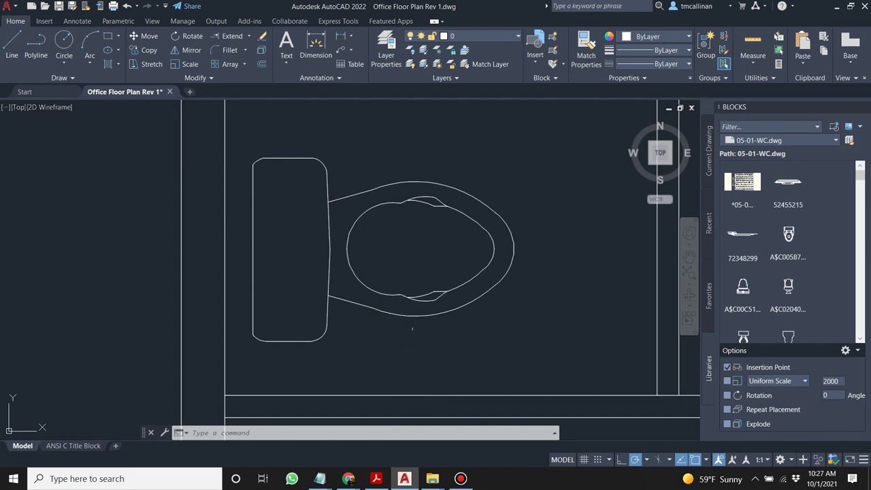
scroll(529, 306, "down", 1)
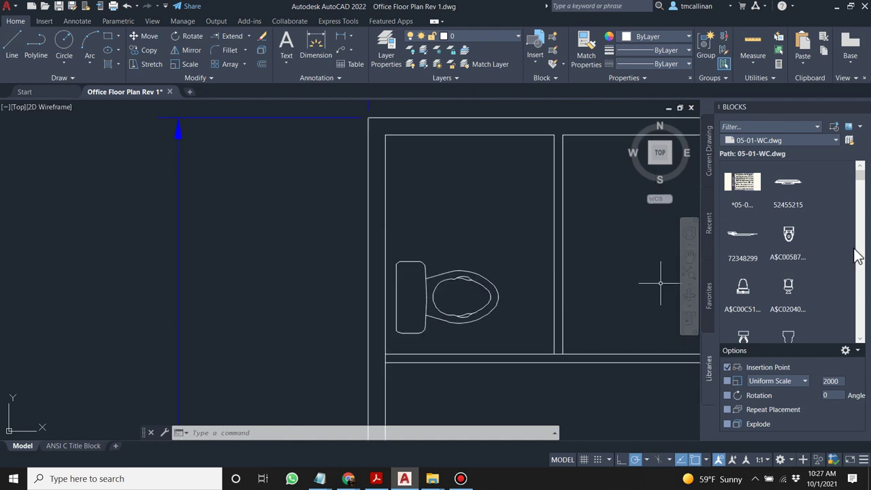
scroll(844, 252, "down", 2)
scroll(795, 256, "down", 3)
scroll(795, 258, "up", 5)
scroll(800, 249, "down", 5)
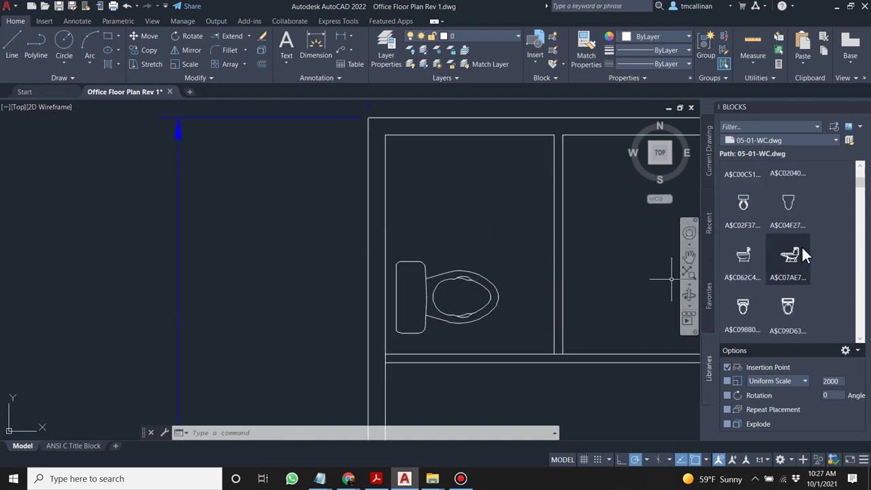
scroll(790, 249, "down", 1)
left_click_drag(789, 249, 477, 294)
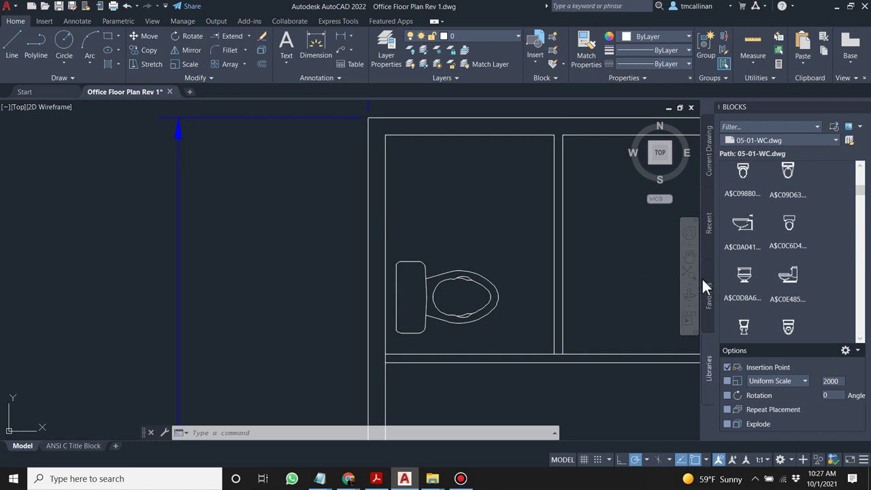
scroll(784, 272, "up", 3)
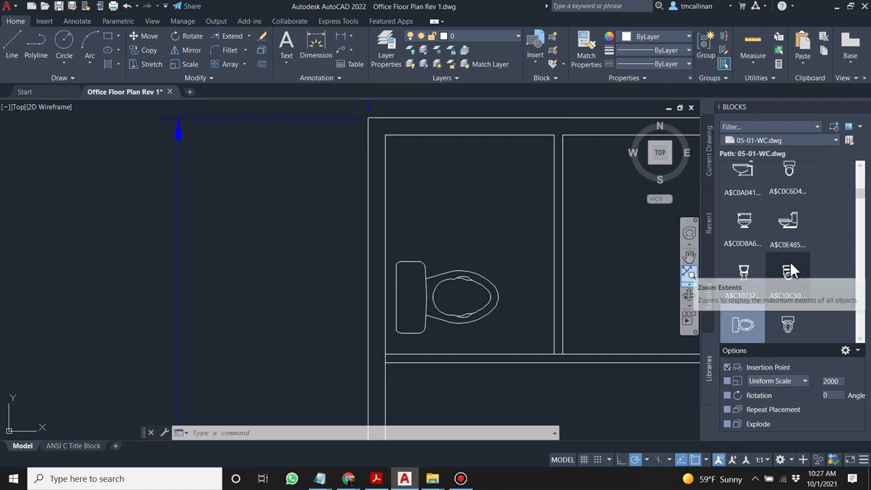
left_click(793, 139)
Switch the Blocks palette library to 05-02-sinks.dwg.
left_click(789, 167)
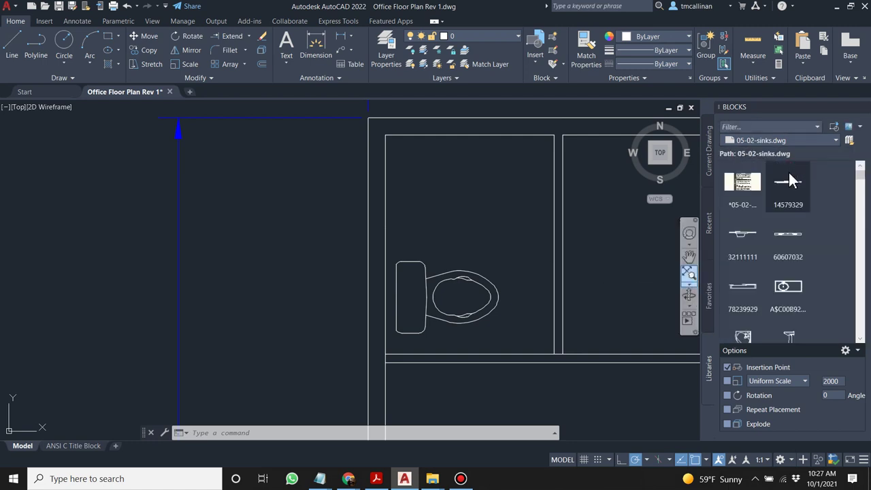
scroll(806, 307, "down", 1)
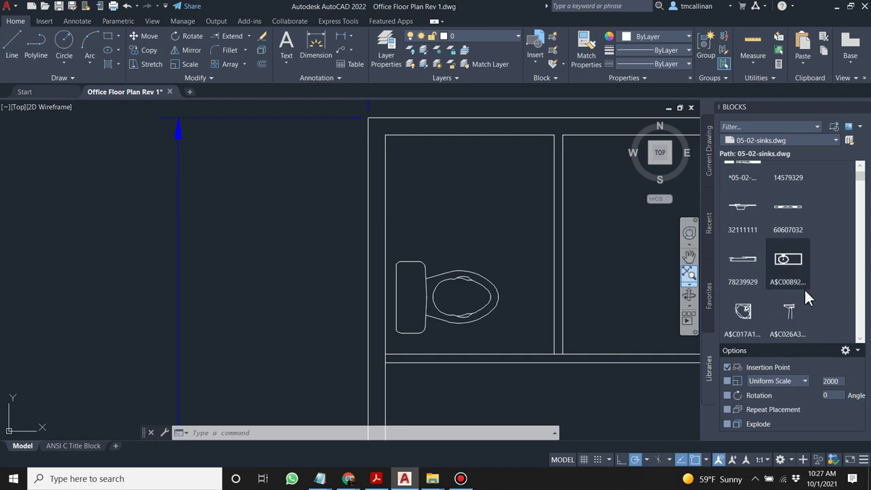
scroll(806, 290, "down", 1)
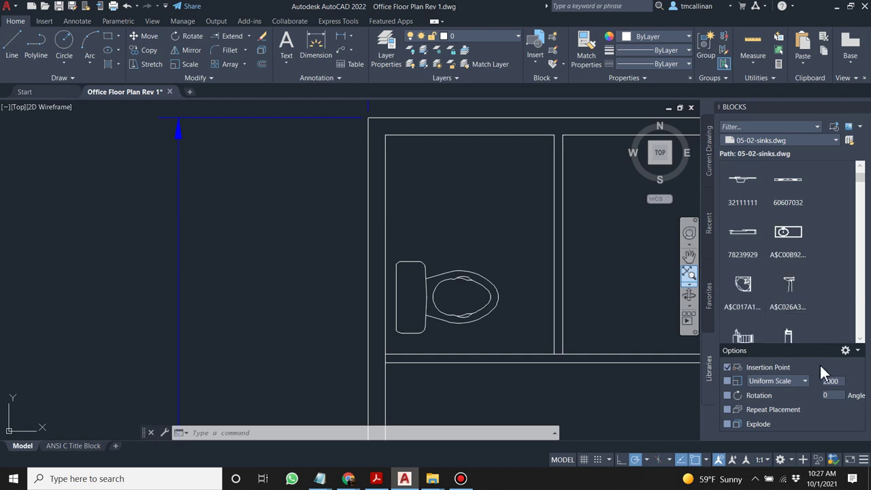
scroll(762, 303, "down", 2)
scroll(789, 298, "down", 1)
scroll(802, 299, "down", 2)
scroll(783, 279, "up", 3)
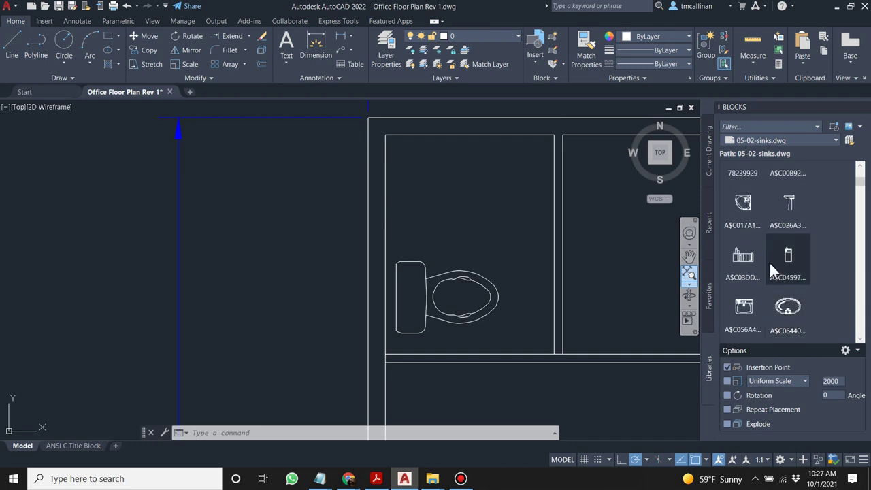
Drag corner sink block A$C017A1 into the restroom.
left_click_drag(748, 230, 626, 231)
left_click_drag(478, 218, 457, 236)
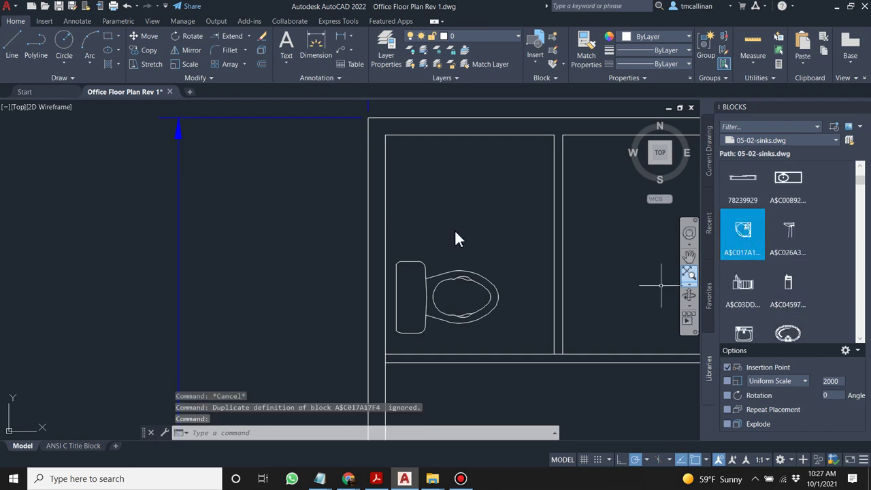
scroll(478, 226, "down", 2)
left_click(486, 191)
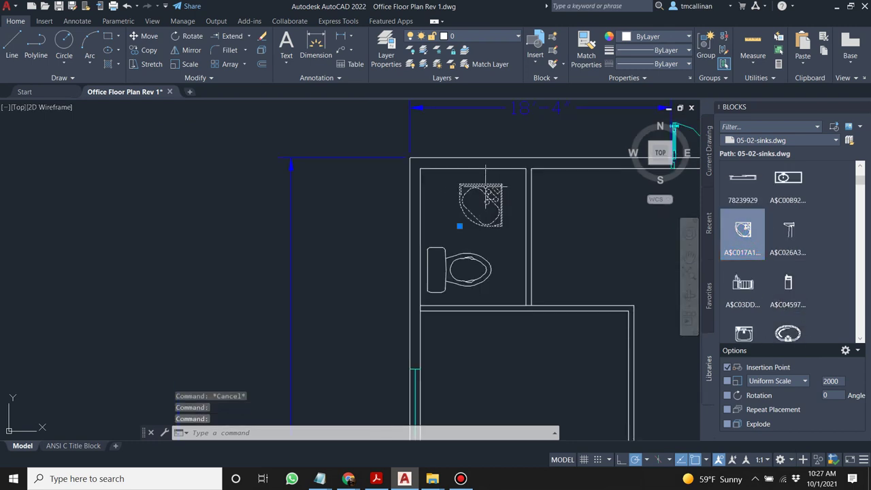
left_click(459, 226)
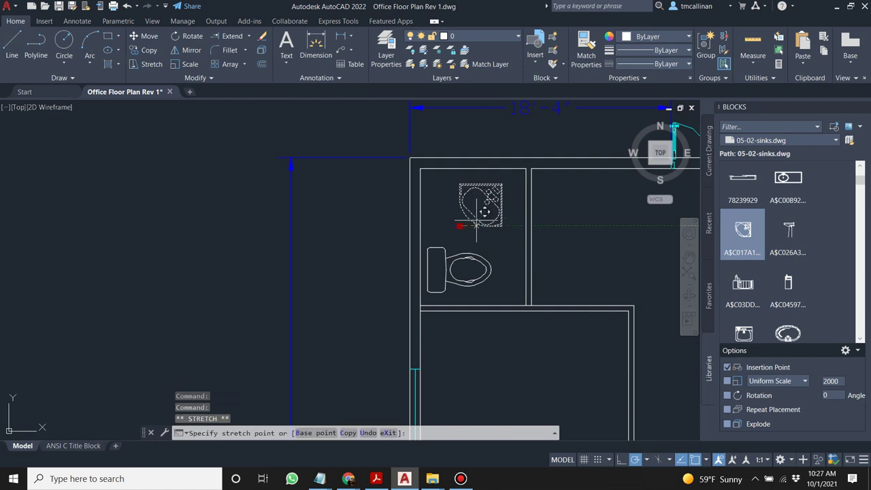
key("Escape")
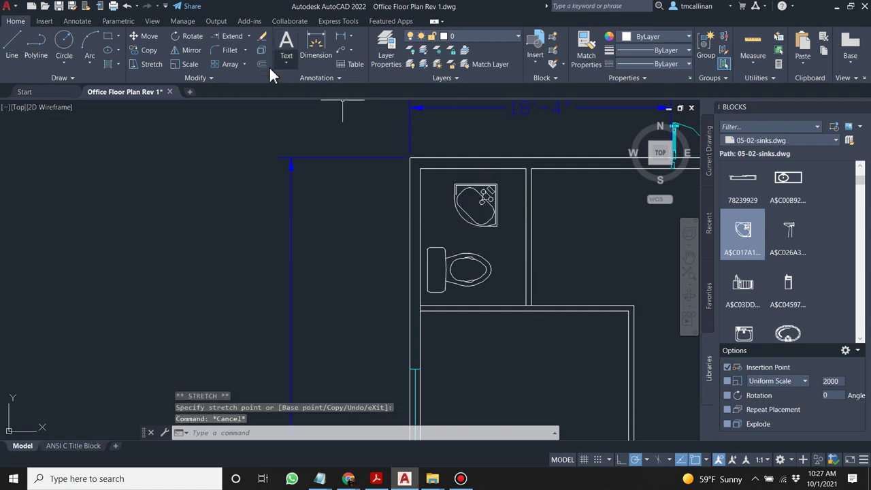
Try rotating the sink about its corner, then abandon the rotation.
left_click(188, 36)
left_click(442, 181)
left_click(505, 230)
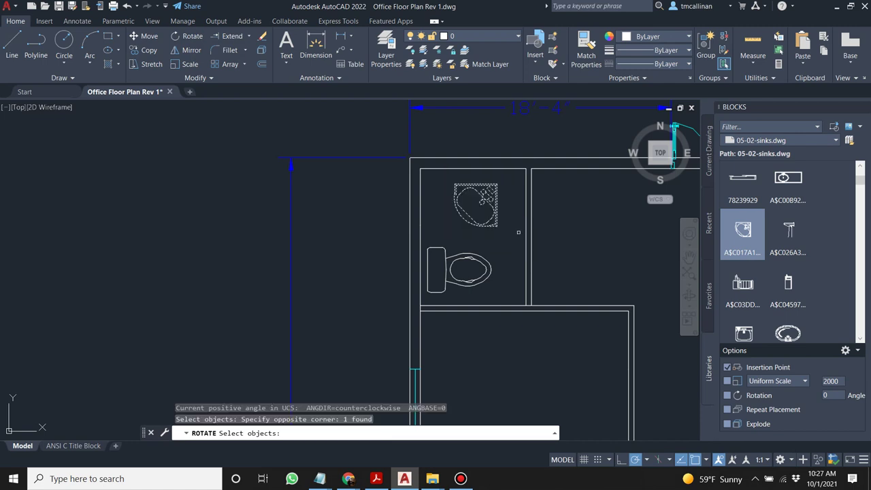
key("Return")
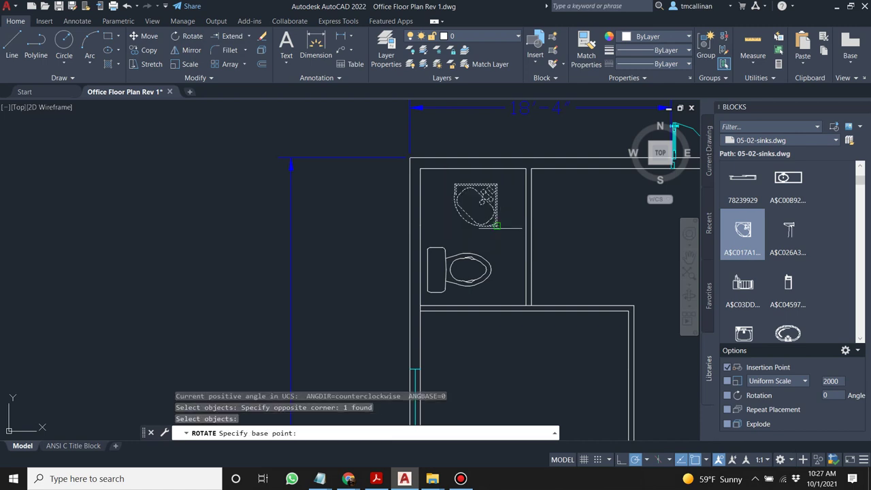
left_click(497, 225)
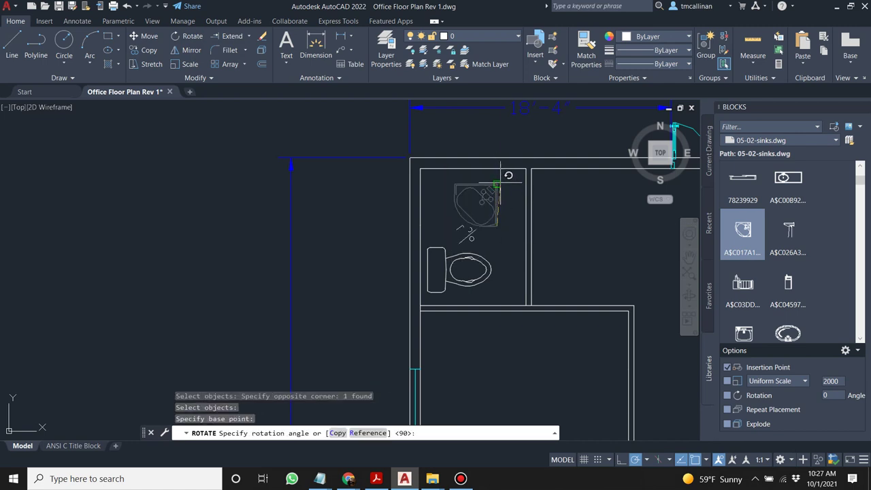
key("Escape")
Grip-move the sink into the restroom just above the toilet.
left_click(464, 230)
left_click(497, 269)
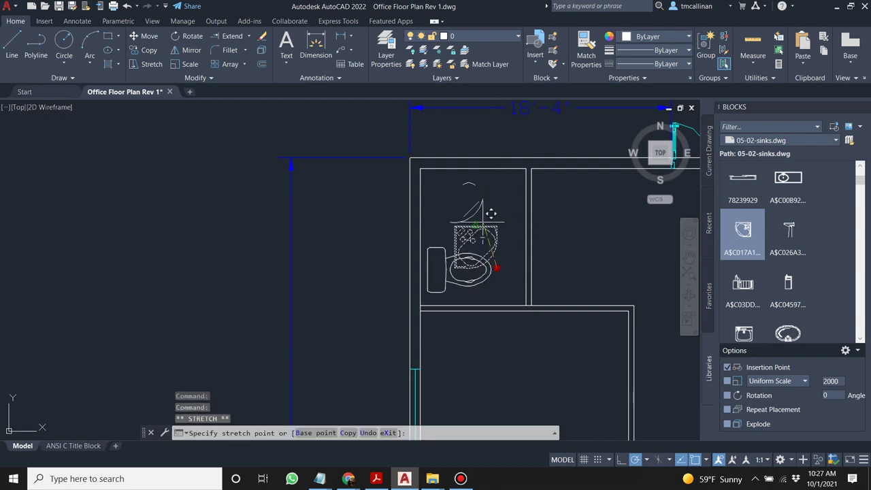
left_click(476, 226)
key("Escape")
key("Escape")
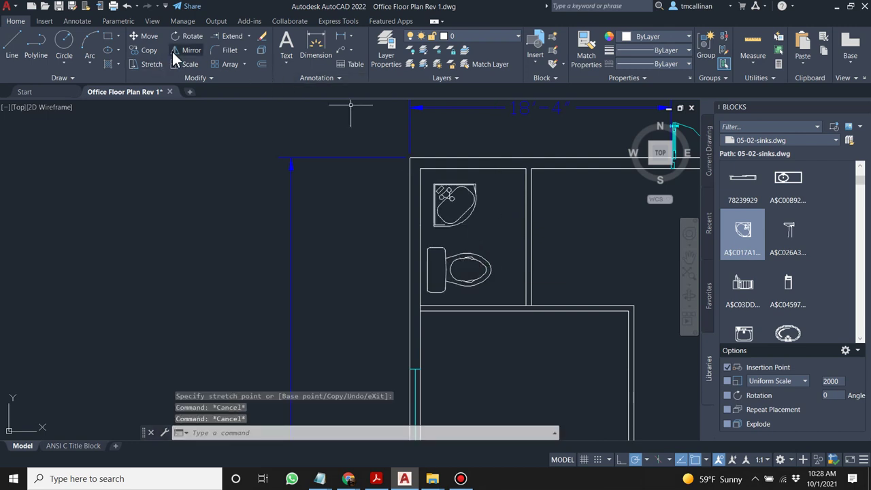
left_click(150, 36)
Move the sink by its top-left corner, snapping it into the restroom's top-left corner.
scroll(462, 190, "up", 2)
left_click(402, 170)
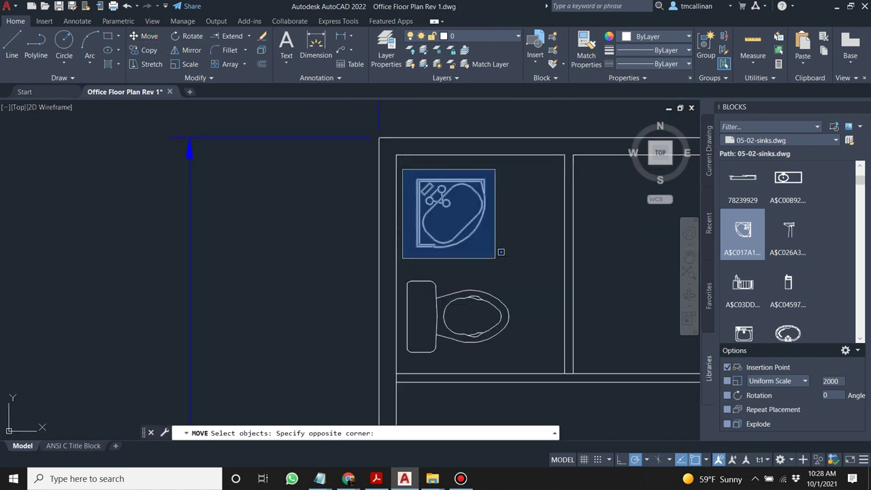
left_click(512, 256)
key("Return")
scroll(413, 186, "up", 3)
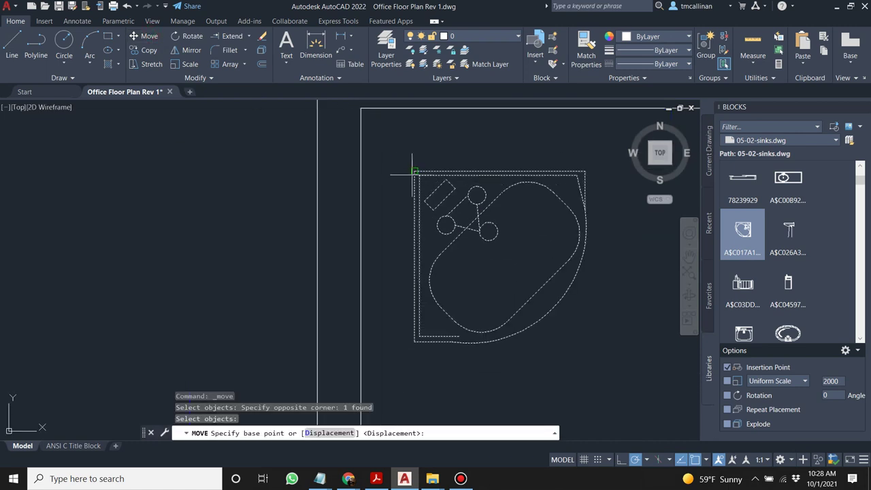
left_click(415, 167)
scroll(408, 145, "down", 2)
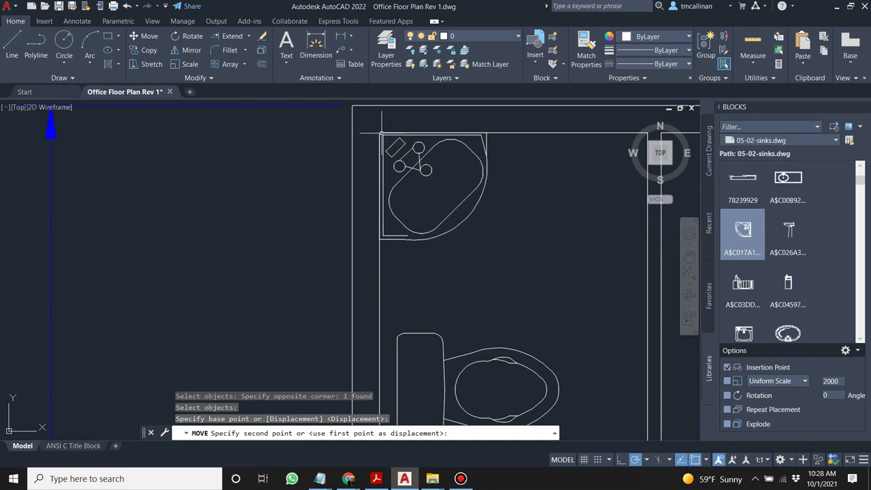
key("Escape")
scroll(504, 232, "down", 5)
scroll(504, 231, "up", 2)
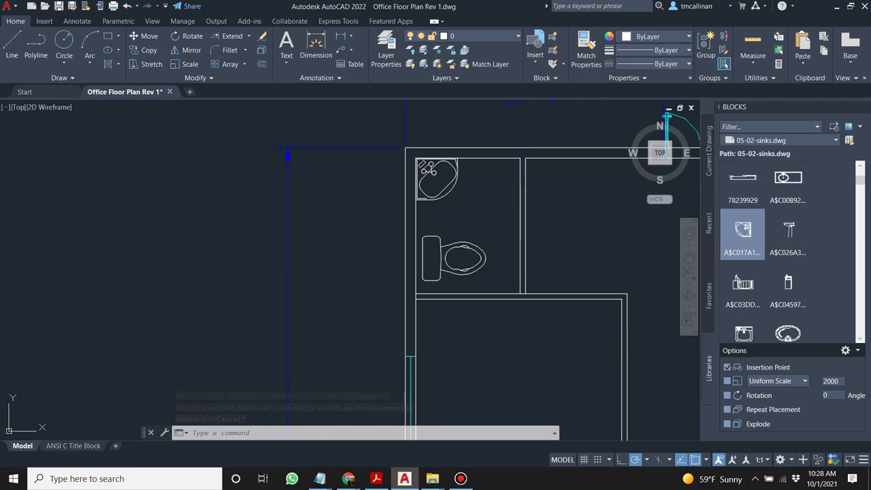
scroll(812, 254, "down", 2)
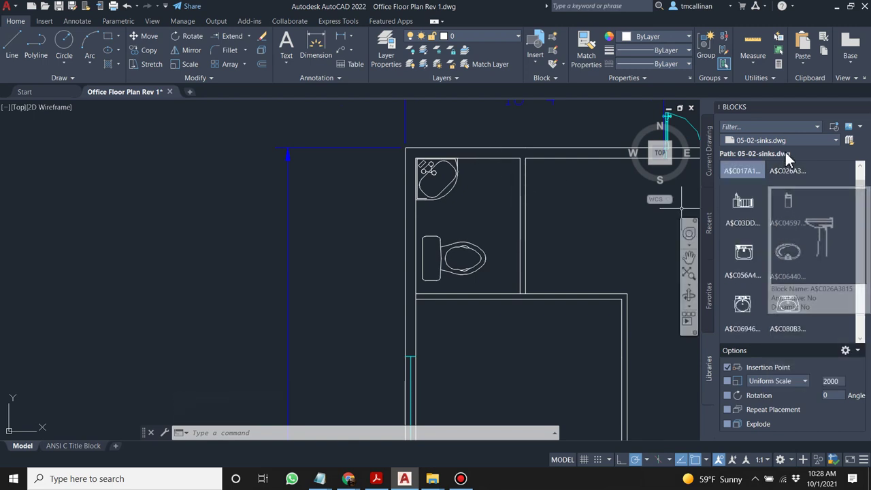
Load the 02-02-cad-blocks-net-color-plan-trees drawing as the Blocks palette library.
left_click(848, 141)
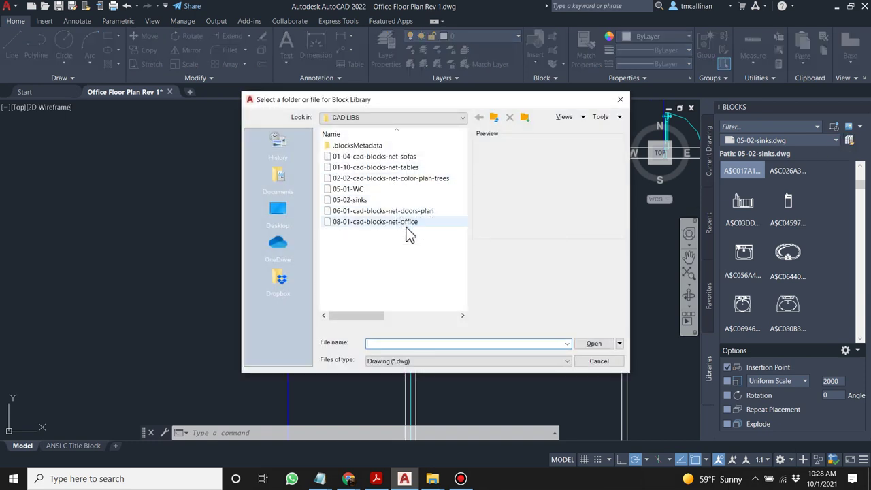
double_click(408, 178)
scroll(486, 219, "down", 8)
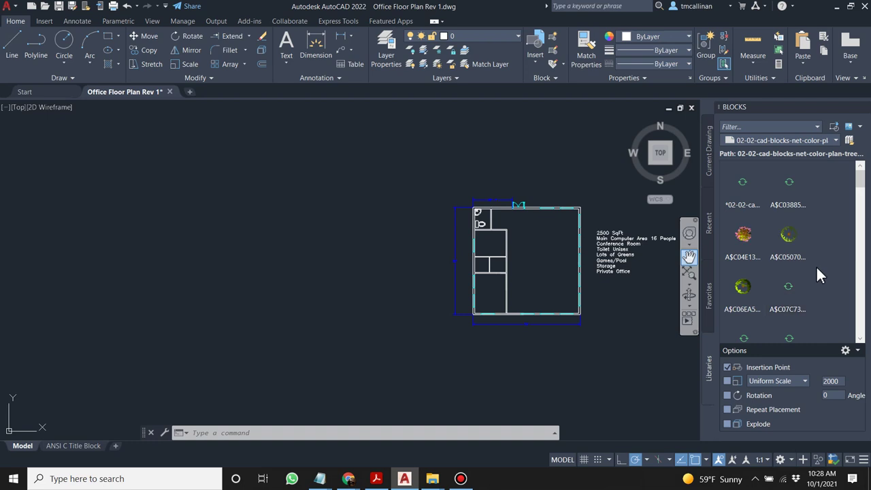
Insert the pink flowering tree block near the plan's top-right.
scroll(816, 266, "down", 1)
left_click(743, 183)
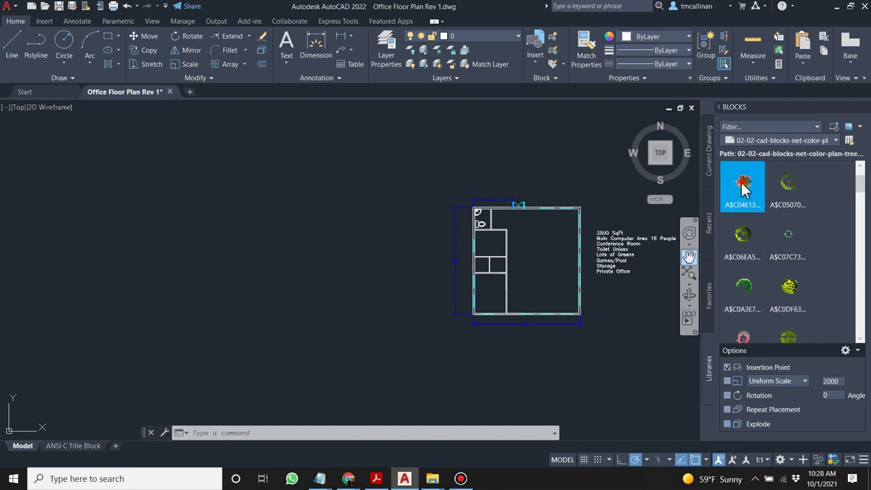
left_click(543, 239)
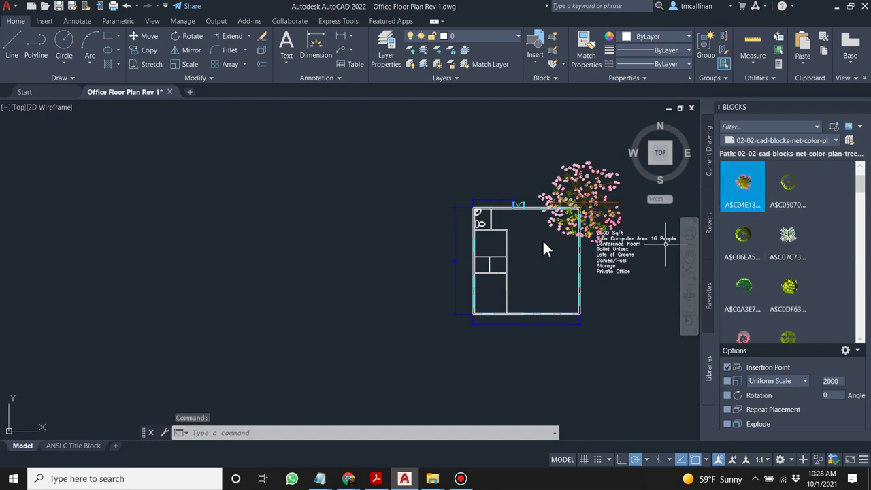
key("Escape")
key("Escape")
scroll(582, 207, "up", 2)
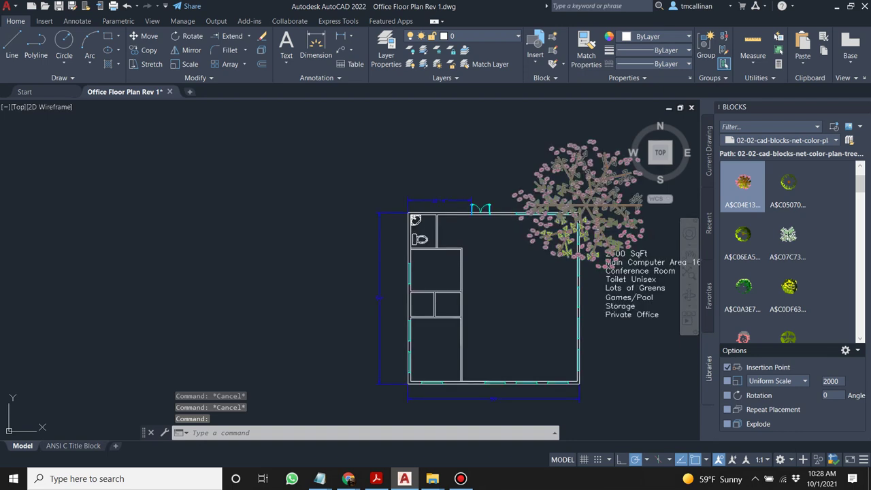
scroll(610, 248, "down", 4)
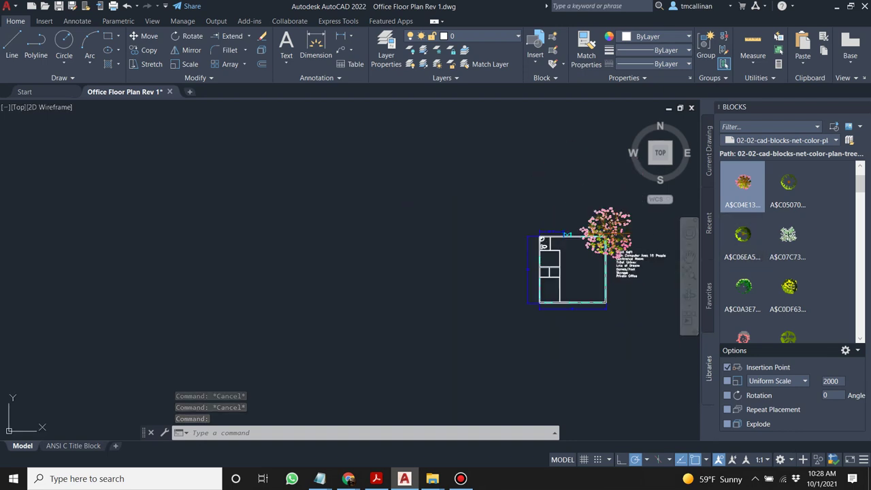
scroll(578, 240, "up", 4)
scroll(769, 303, "down", 2)
Insert the green tree and grip-move it to the left of the floor plan.
left_click_drag(788, 310, 596, 311)
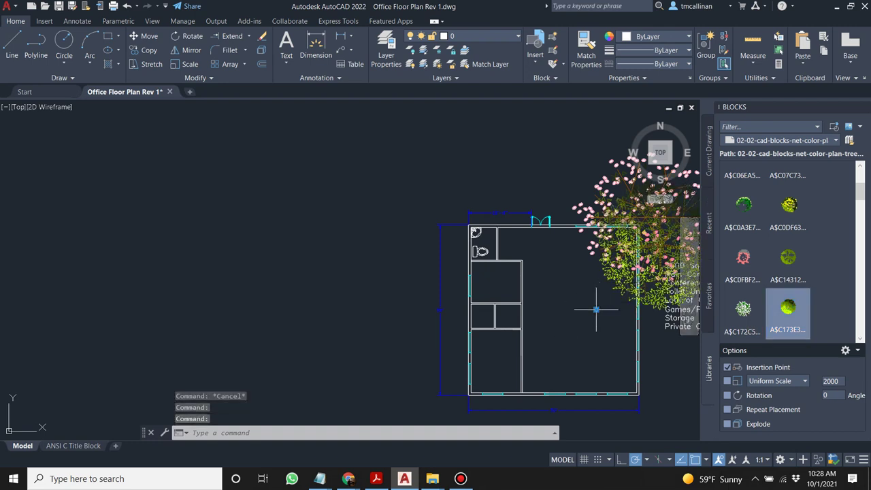
left_click(597, 310)
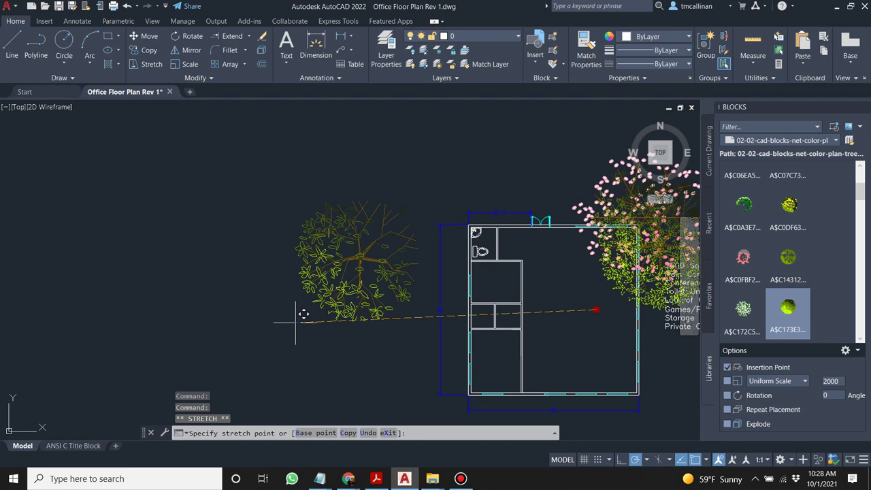
left_click(296, 323)
key("Escape")
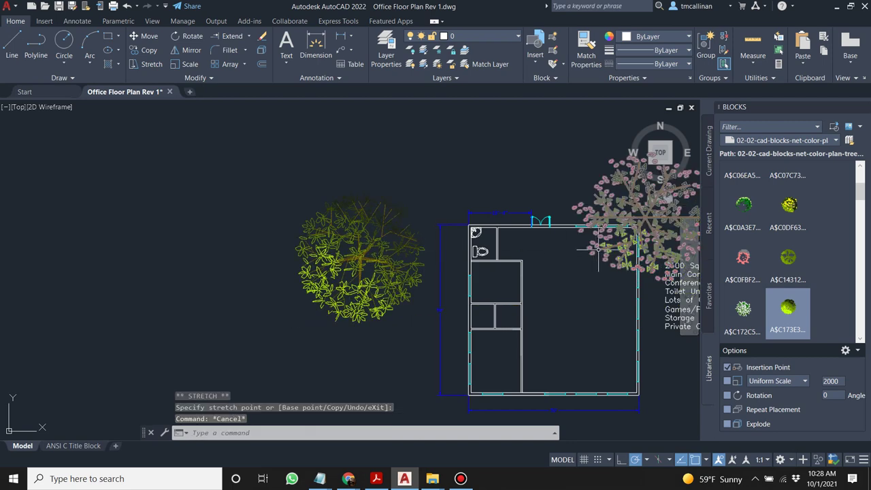
Erase the pink flowering tree.
left_click(609, 199)
key("Delete")
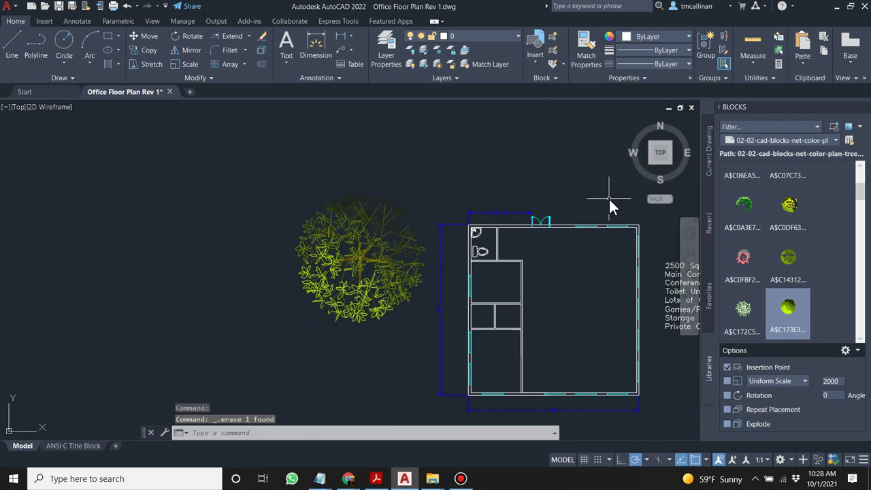
scroll(376, 258, "up", 2)
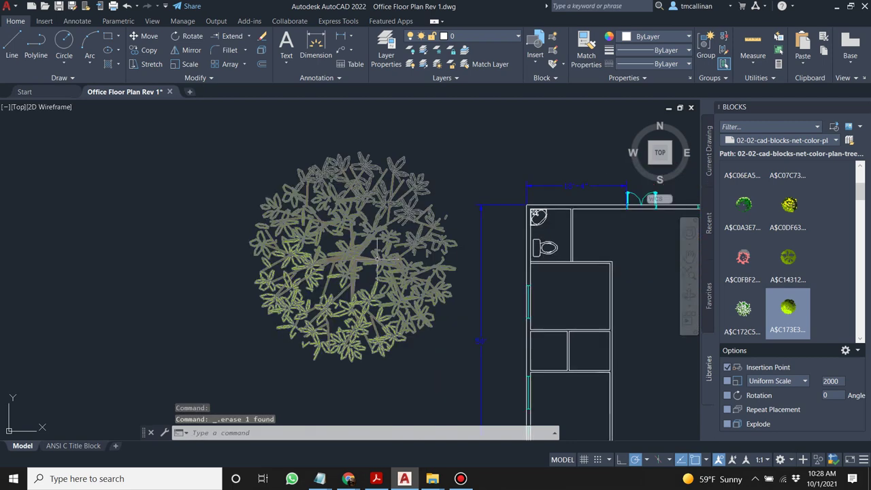
Scale the green tree down from its centre to a small shrub.
left_click(181, 63)
left_click(331, 314)
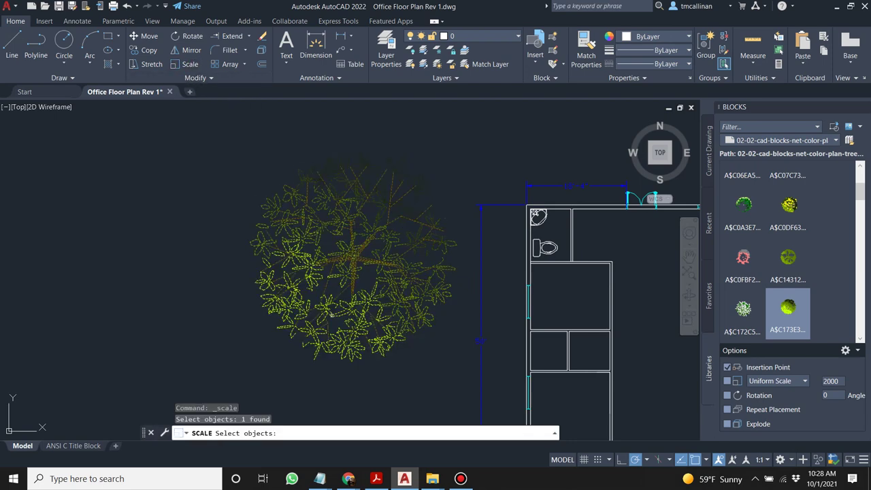
key("Return")
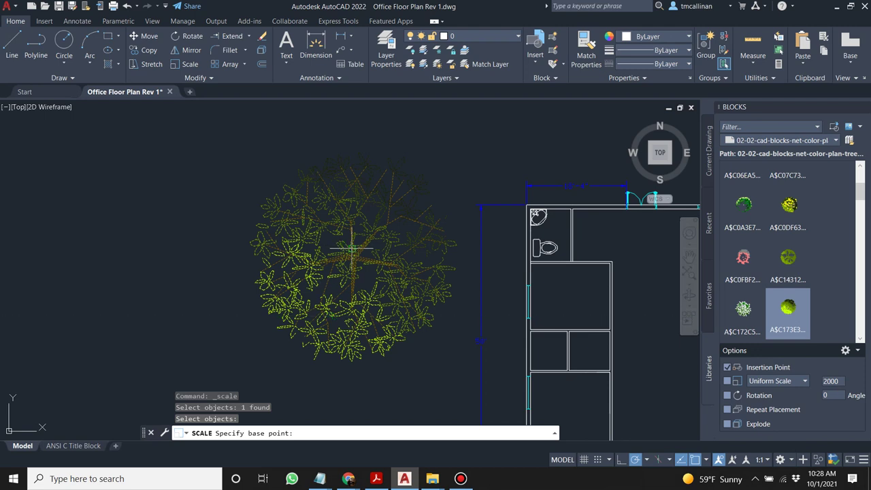
left_click(255, 341)
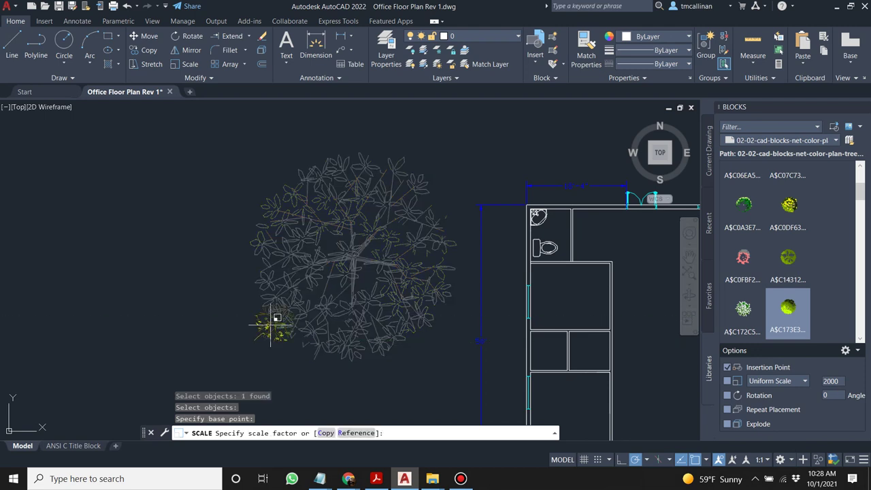
scroll(276, 316, "up", 2)
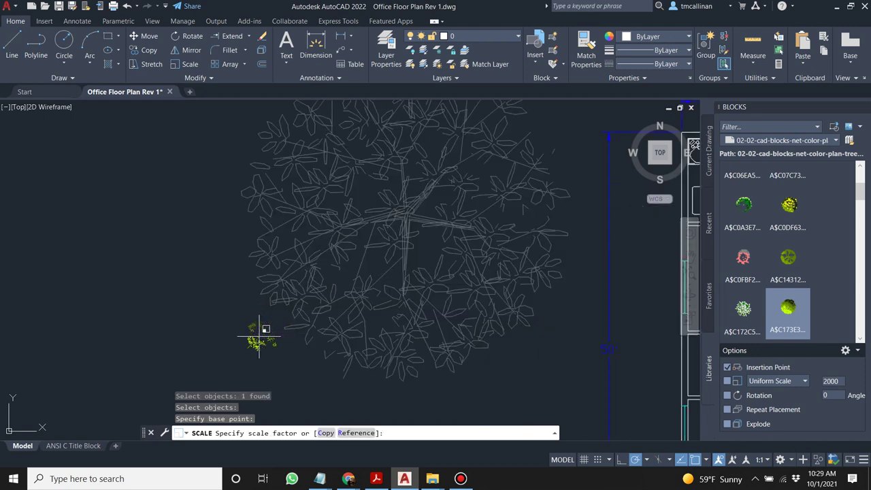
left_click(260, 336)
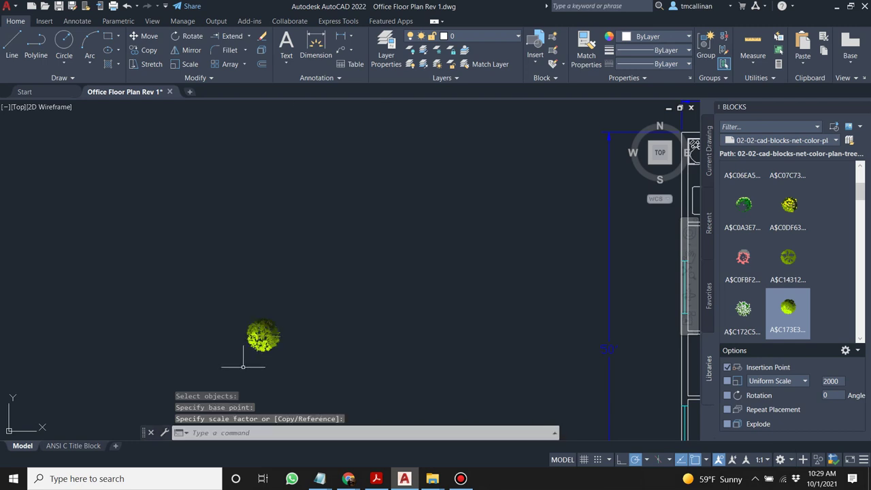
scroll(258, 334, "down", 2)
key("Escape")
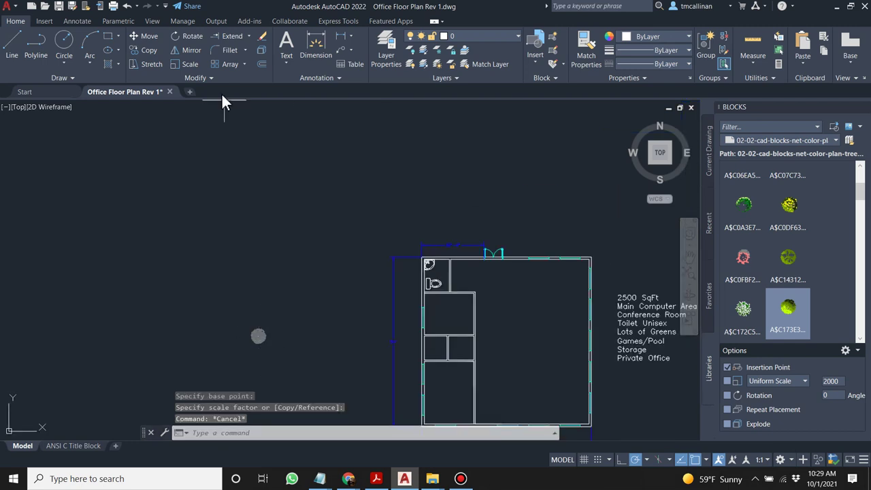
left_click(257, 338)
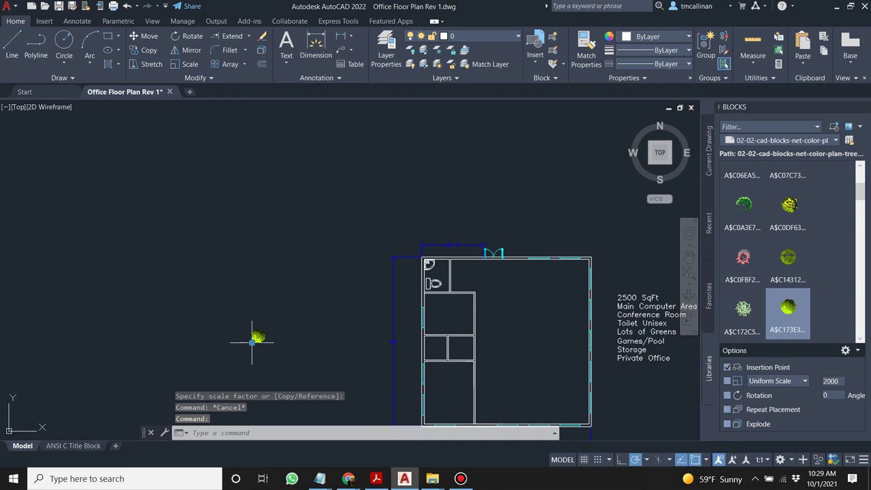
left_click(252, 340)
scroll(422, 268, "up", 3)
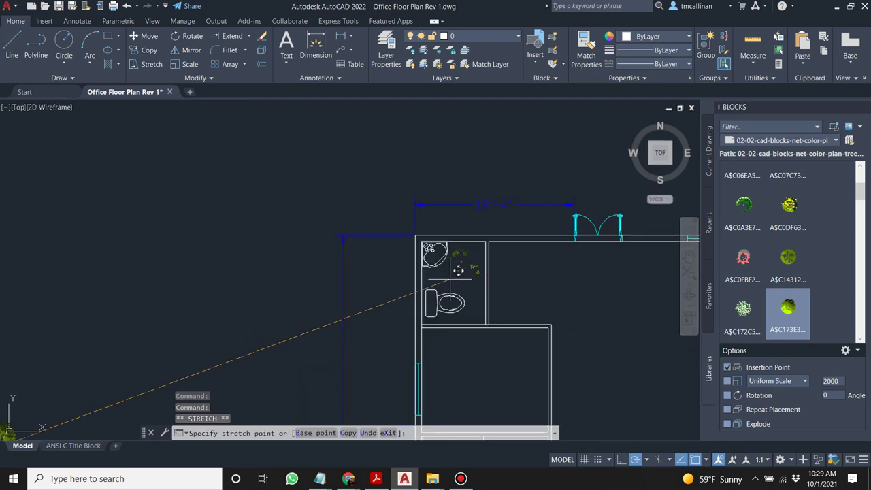
Drop the shrub inside the restroom, then cancel a second Scale attempt.
left_click(460, 268)
scroll(461, 265, "up", 3)
key("Escape")
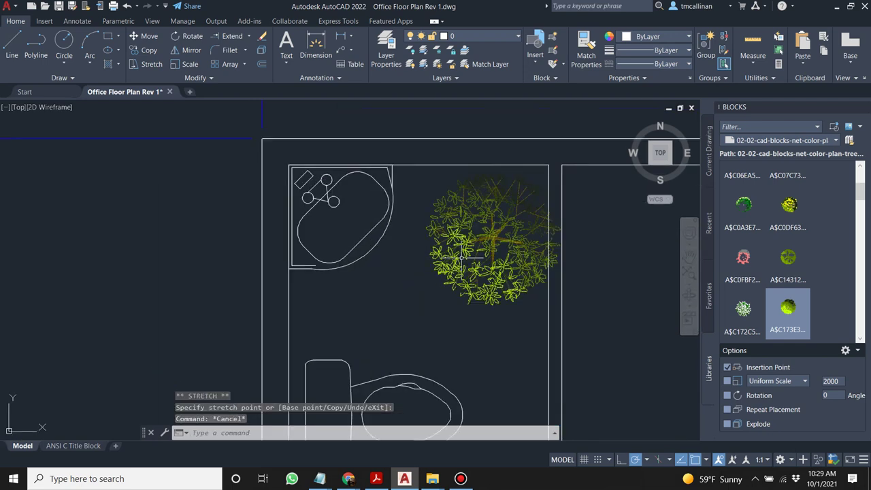
scroll(462, 256, "down", 2)
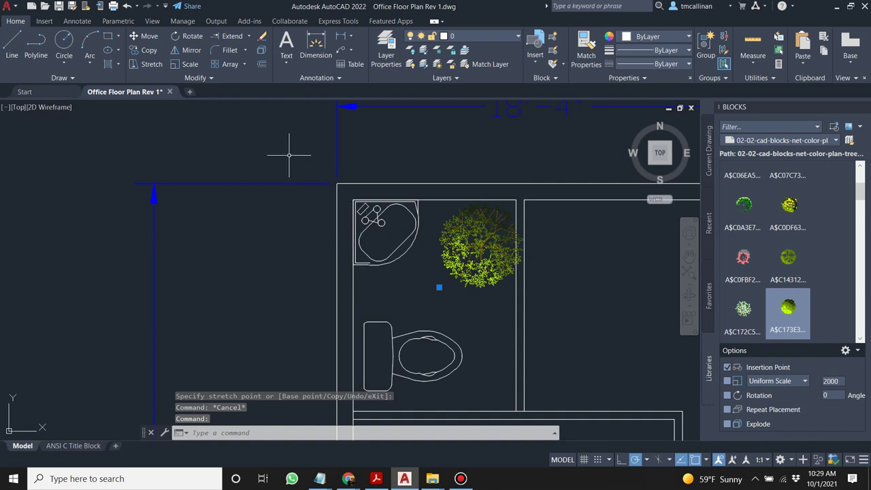
left_click(188, 64)
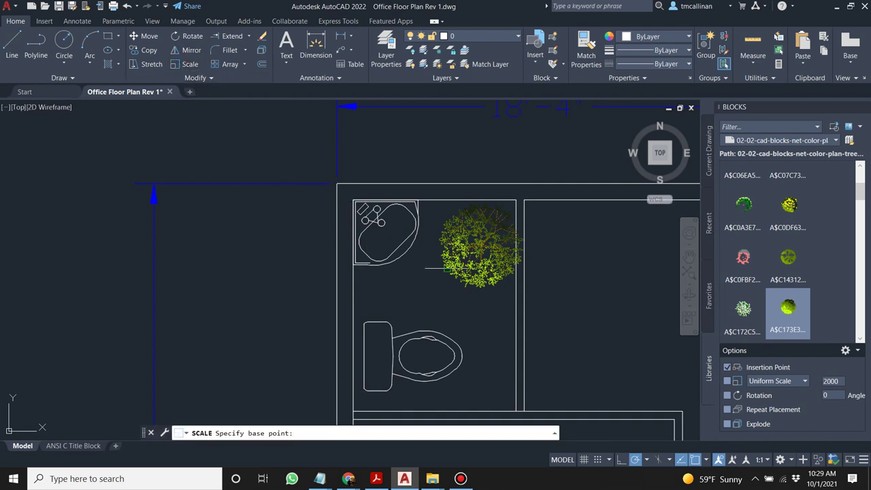
left_click(444, 266)
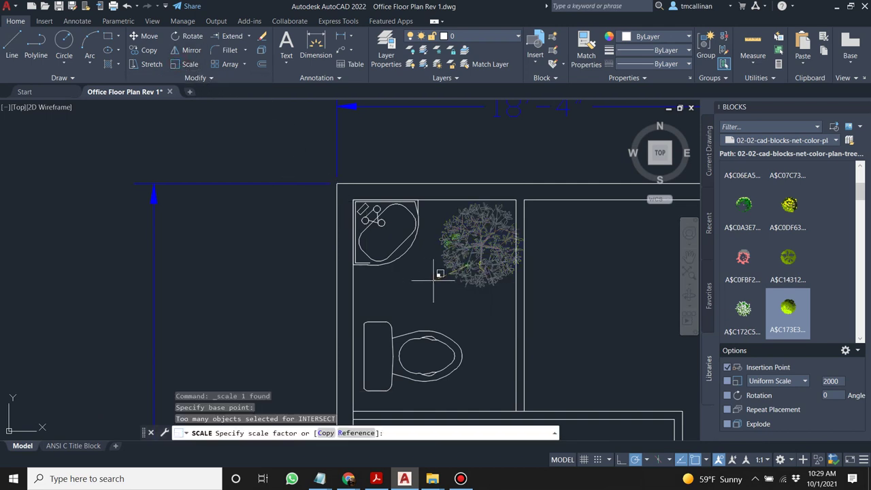
scroll(447, 268, "up", 2)
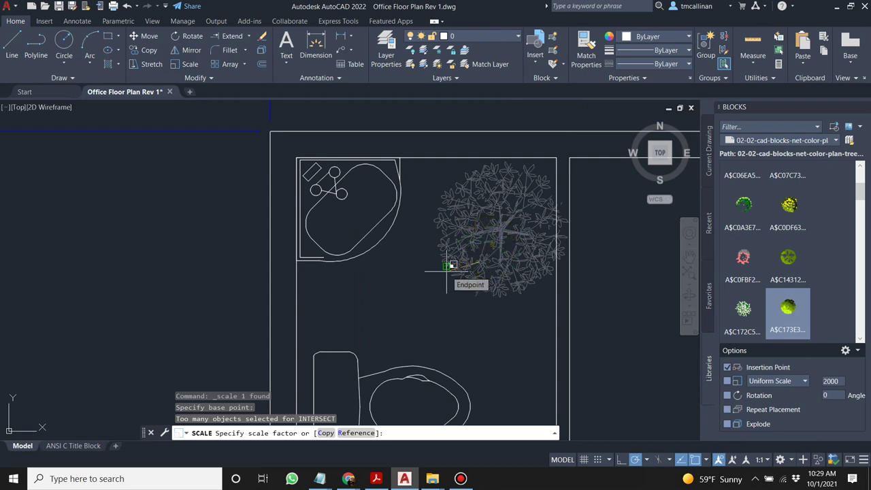
key("Escape")
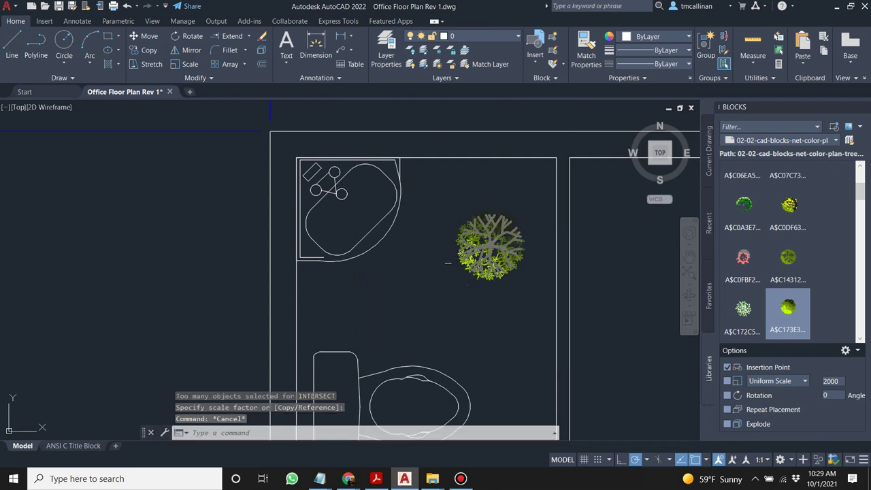
Grip-move the shrub beside the sink, above the toilet.
left_click(462, 280)
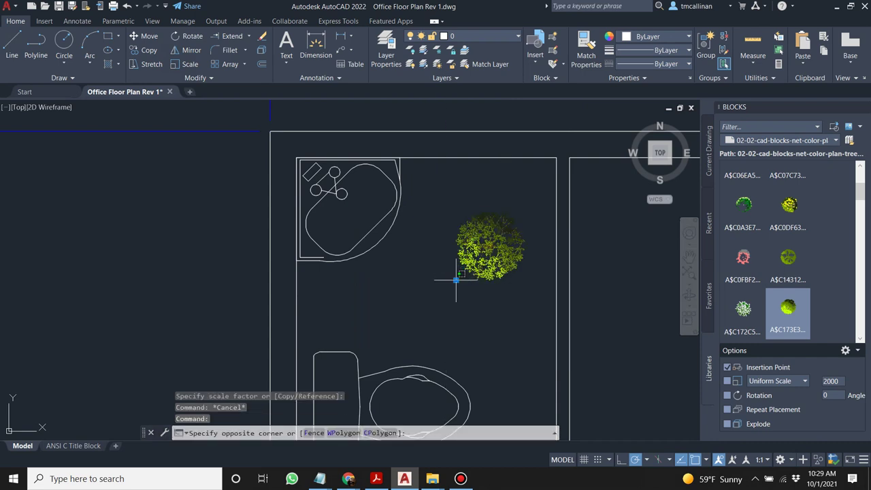
left_click(477, 251)
left_click(457, 279)
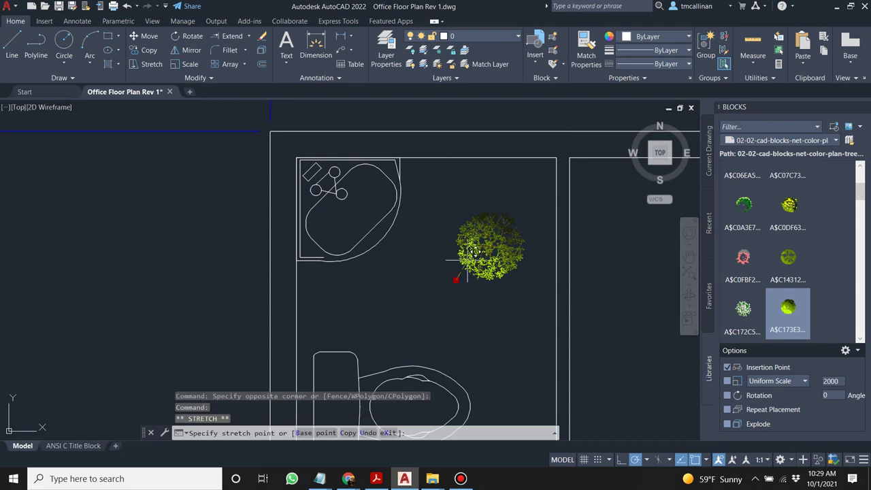
left_click(469, 235)
key("Escape")
key("Escape")
scroll(470, 253, "down", 5)
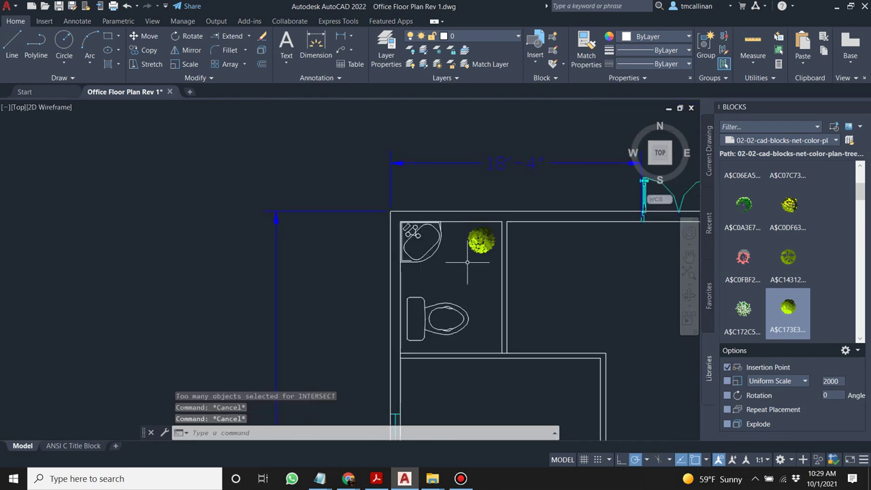
Grip-move the tree to a new spot in the restroom.
scroll(472, 249, "up", 4)
left_click(467, 255)
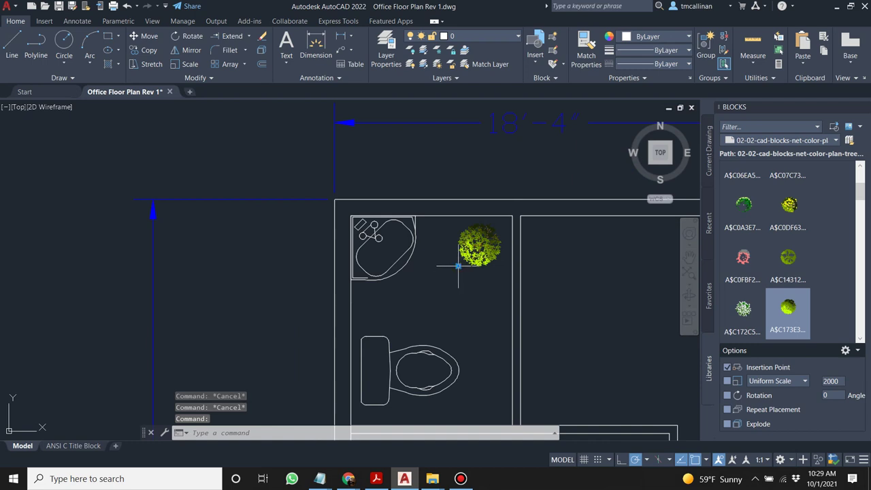
left_click(457, 264)
left_click(447, 279)
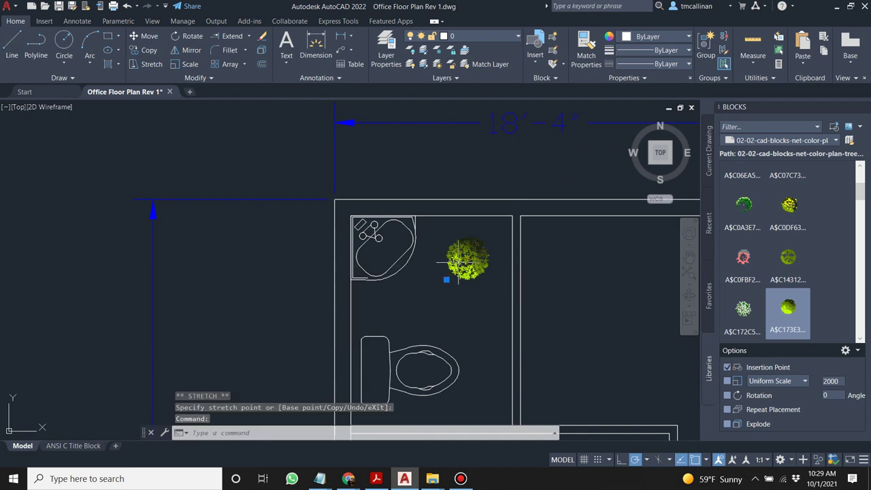
Scale the tree up to a larger size beside the corner sink.
left_click(178, 64)
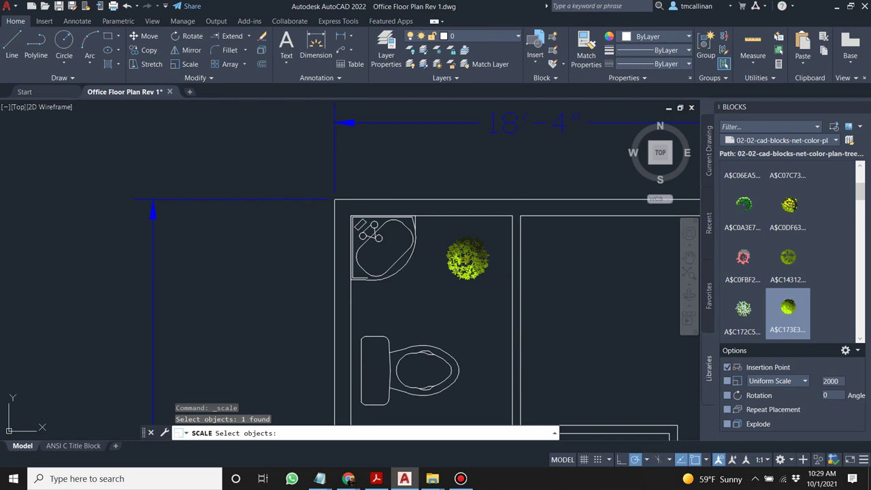
left_click(467, 258)
left_click(486, 302)
left_click(445, 233)
left_click(444, 238)
left_click(497, 295)
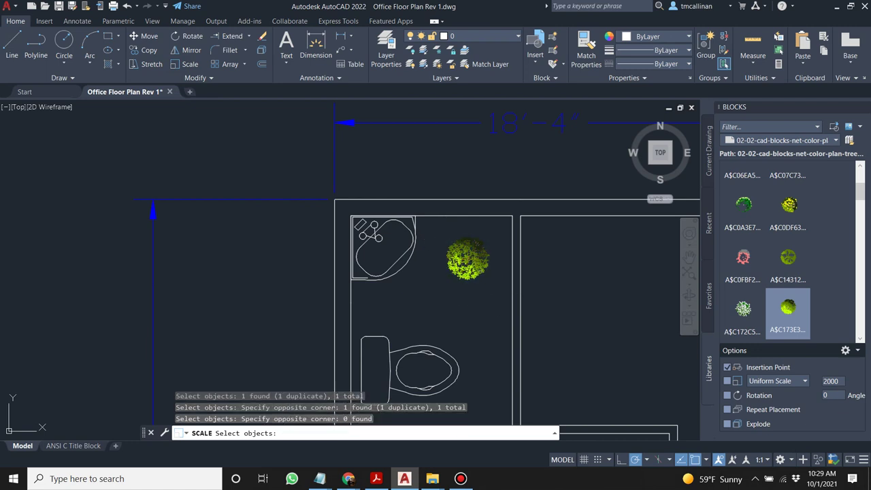
key("Return")
left_click(454, 274)
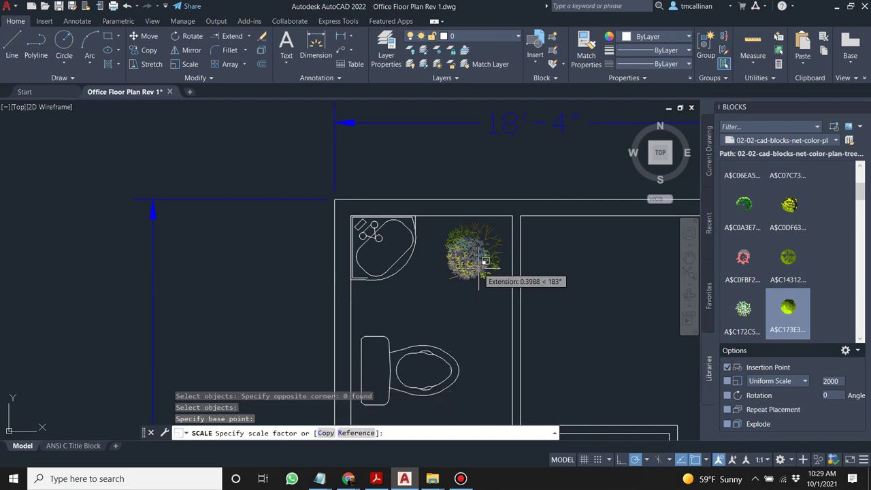
left_click(480, 262)
key("Escape")
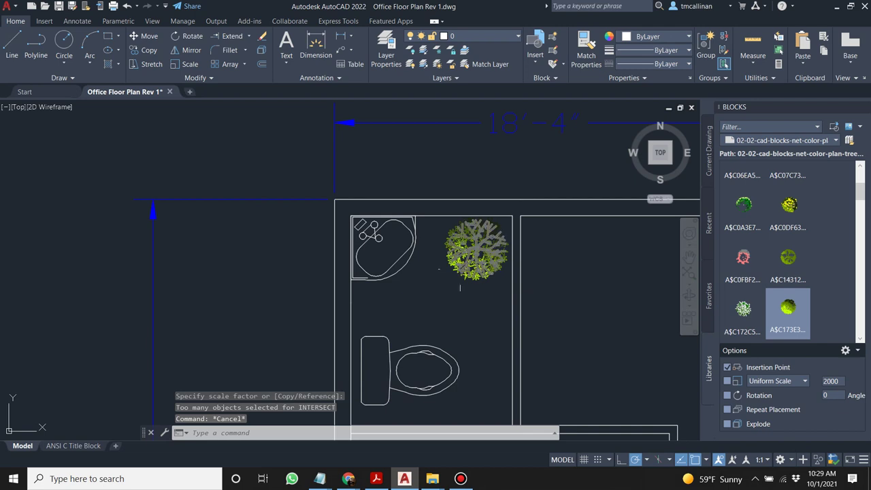
Cancel a grip edit on the enlarged tree and pan to show the room's right wall.
left_click(455, 283)
left_click(444, 279)
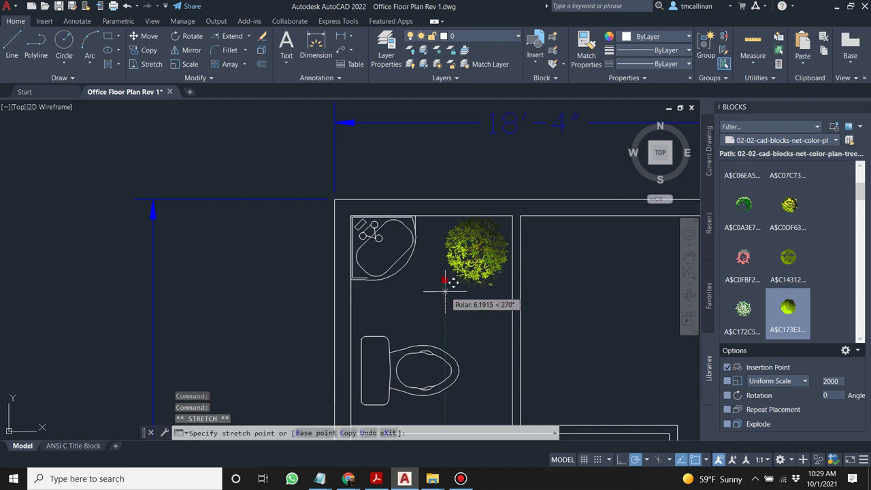
key("Escape")
scroll(478, 308, "down", 5)
middle_click_drag(479, 308, 428, 282)
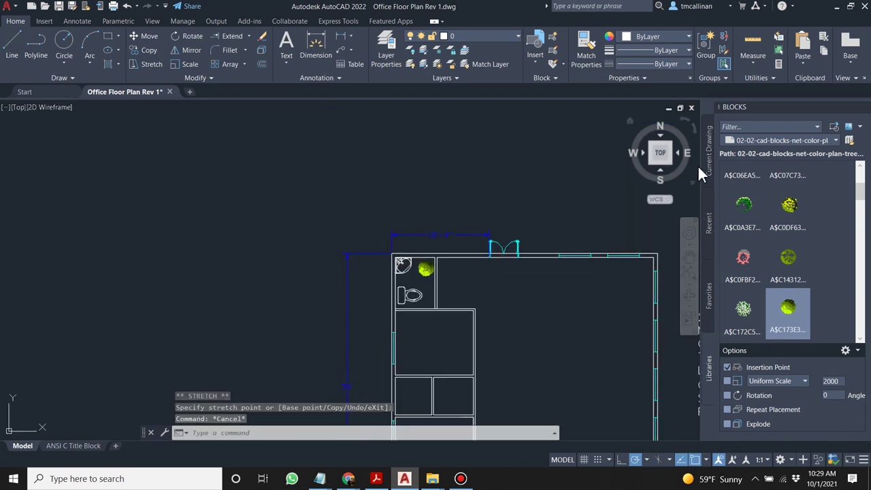
scroll(558, 182, "up", 2)
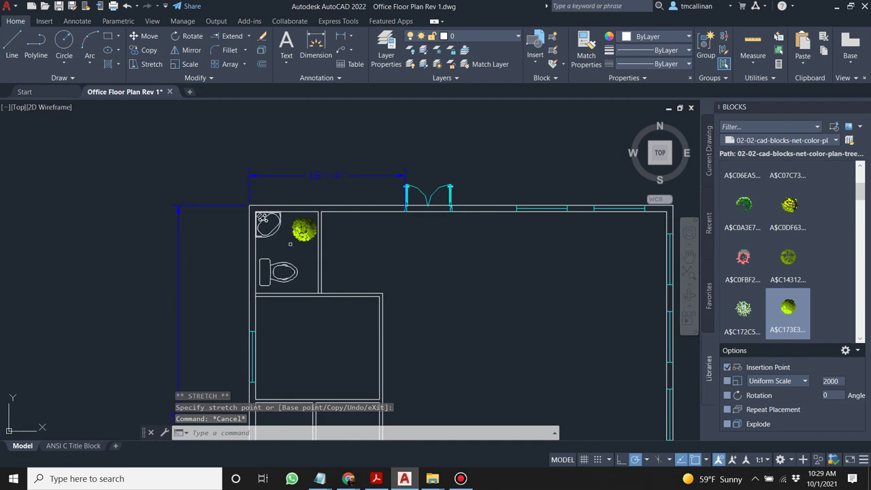
scroll(293, 245, "up", 2)
scroll(272, 215, "up", 2)
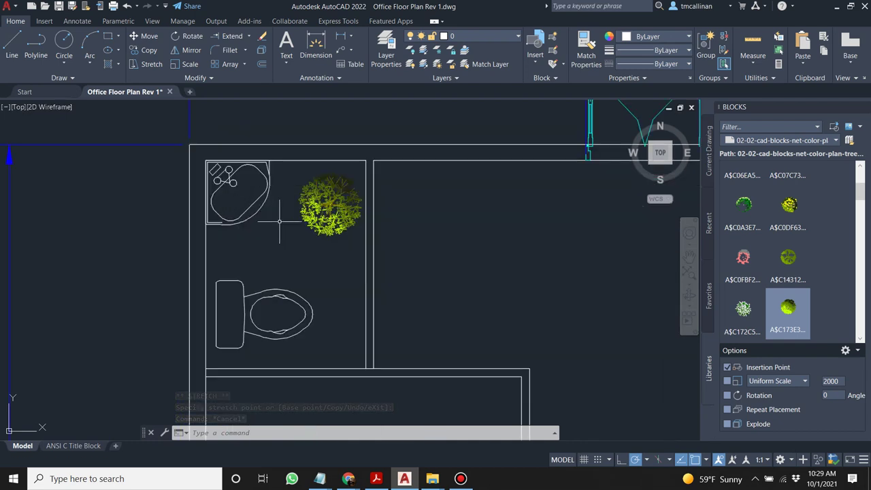
scroll(290, 220, "down", 4)
scroll(339, 256, "up", 2)
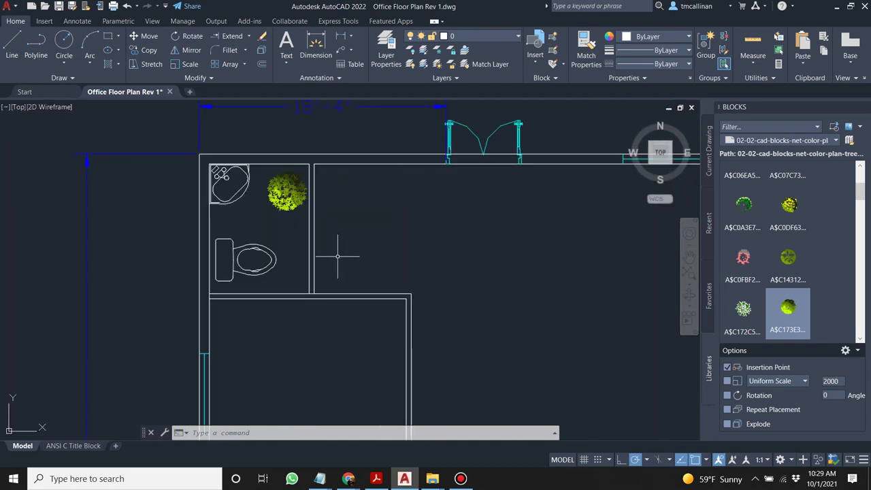
Load the 06-01-cad-blocks-net-doors-plan door library into the Blocks palette.
left_click(849, 141)
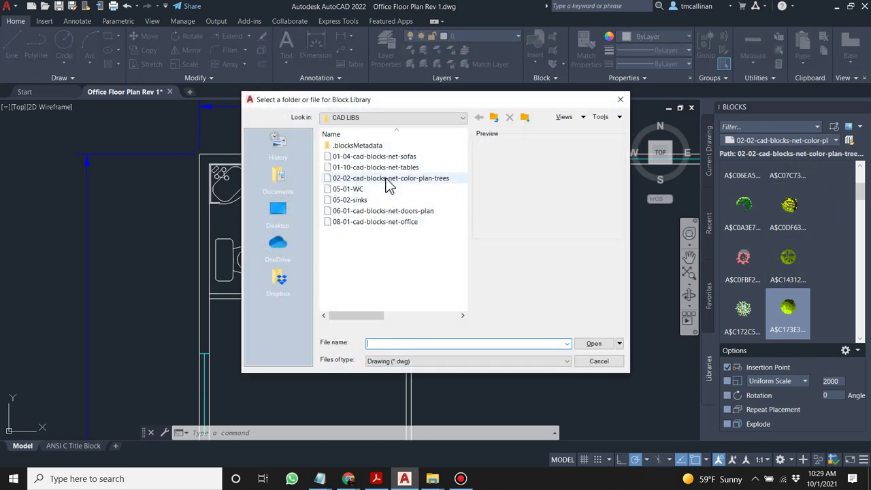
double_click(379, 210)
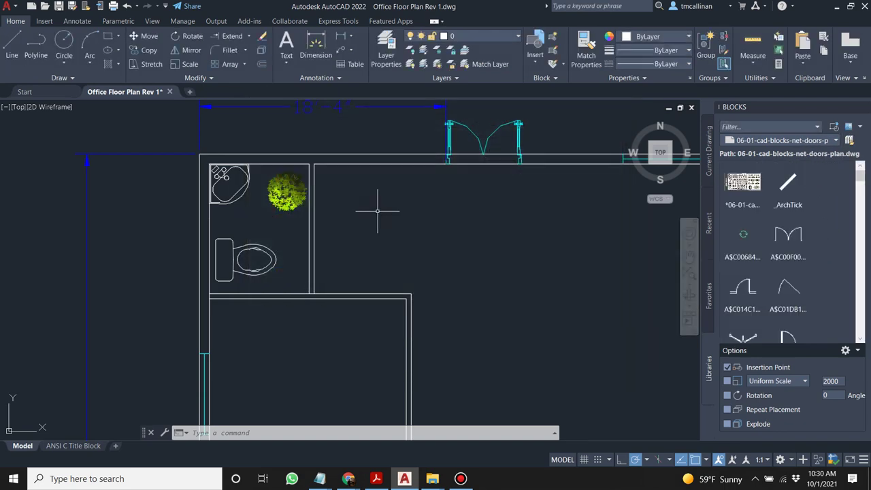
scroll(783, 269, "down", 1)
Cancel an arched door insertion and undo the stray changes.
left_click(790, 279)
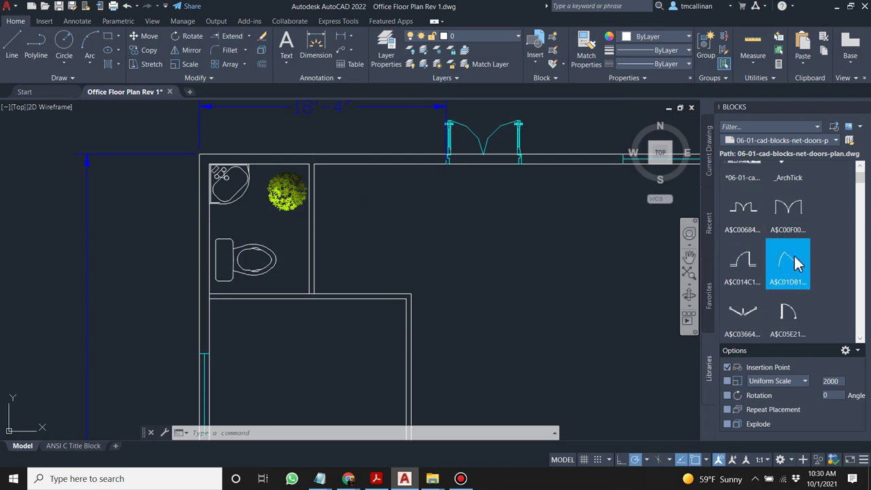
key("Escape")
key("Escape")
scroll(392, 239, "down", 3)
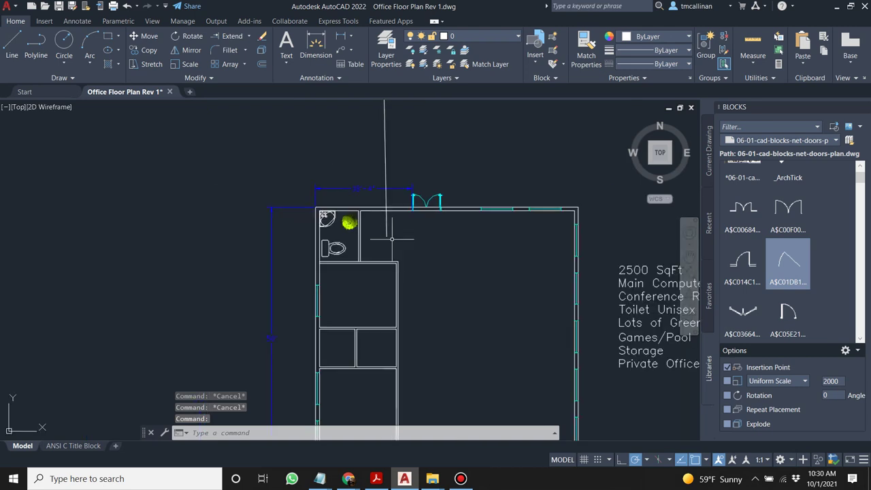
key("ctrl+z")
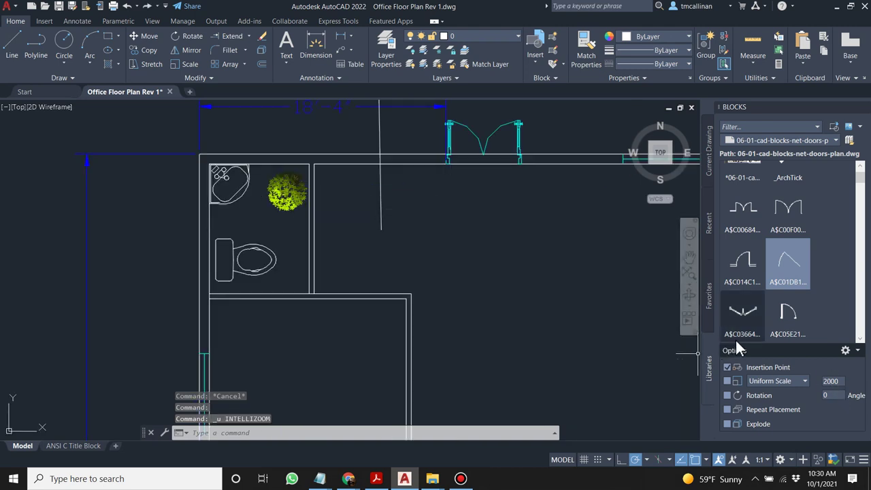
key("ctrl+z")
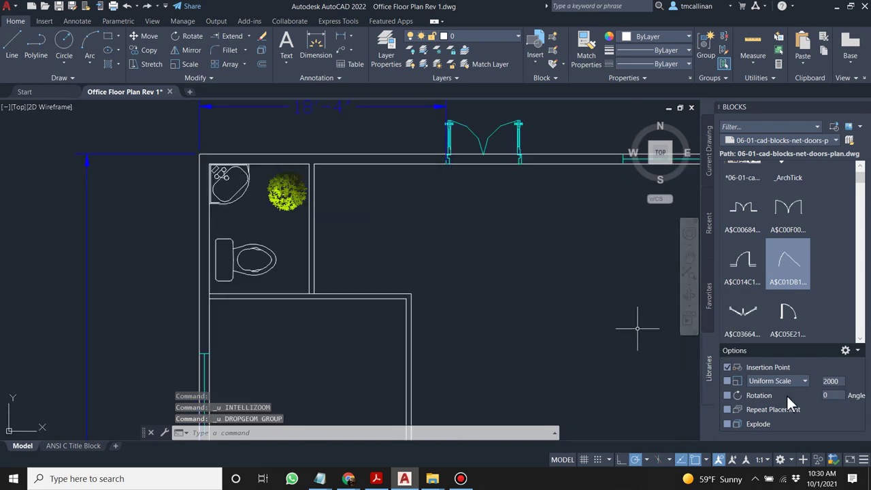
Turn on uniform scaling and place the arched door block in the plan.
left_click(727, 381)
left_click(787, 271)
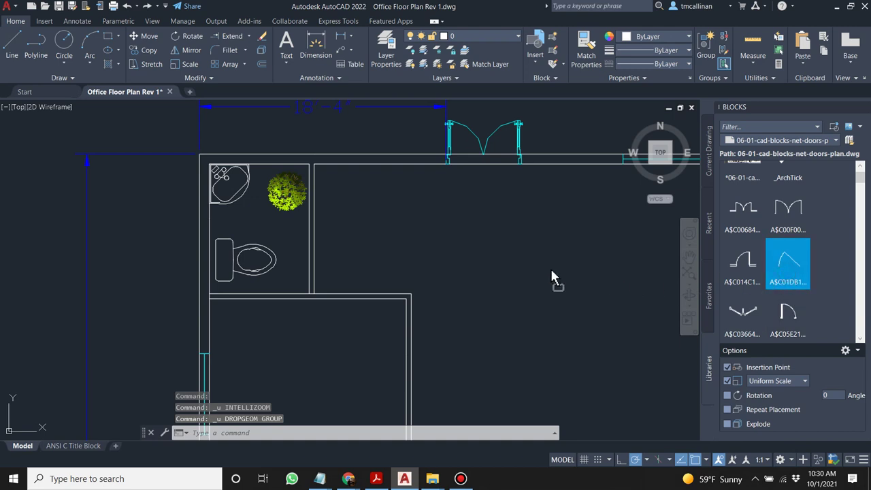
left_click(468, 310)
key("Escape")
key("Escape")
Window-select and erase the misplaced door block.
scroll(480, 292, "down", 5)
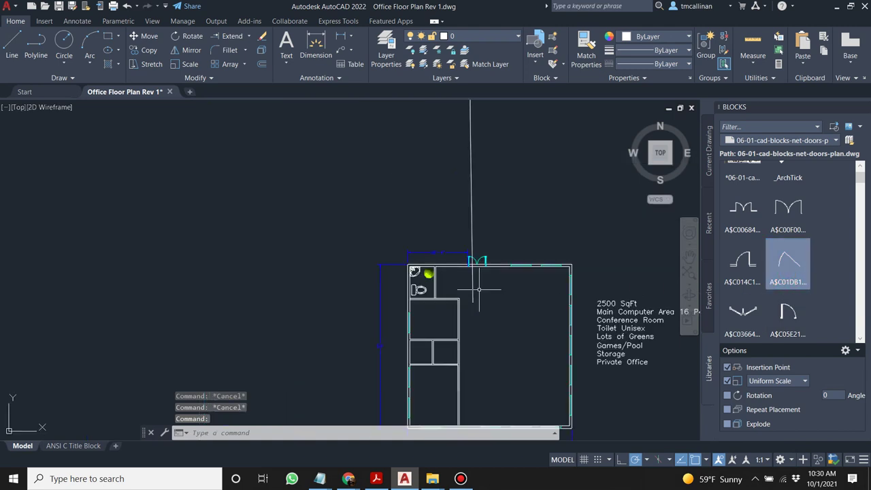
scroll(479, 289, "up", 8)
scroll(488, 273, "down", 2)
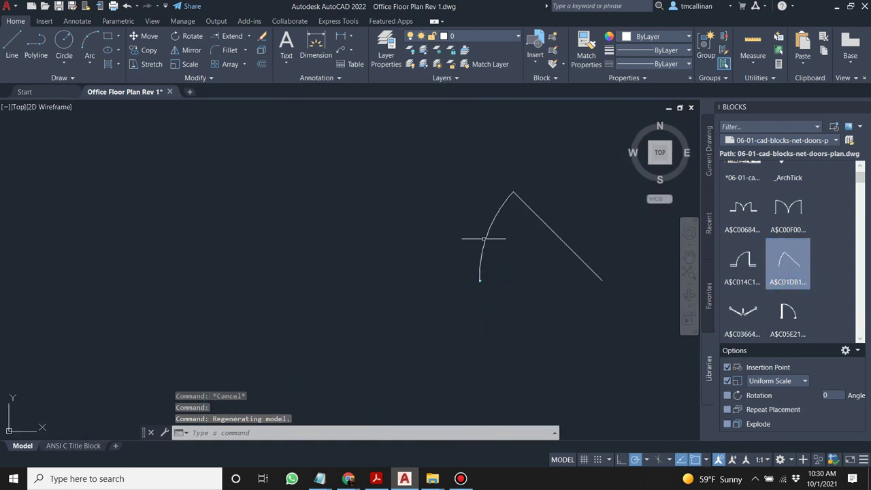
left_click(505, 263)
left_click(480, 249)
key("Delete")
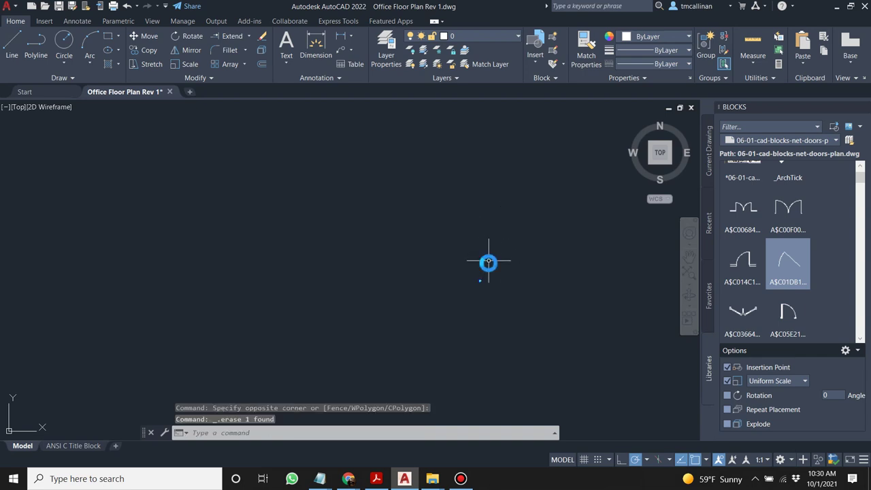
scroll(497, 284, "down", 3)
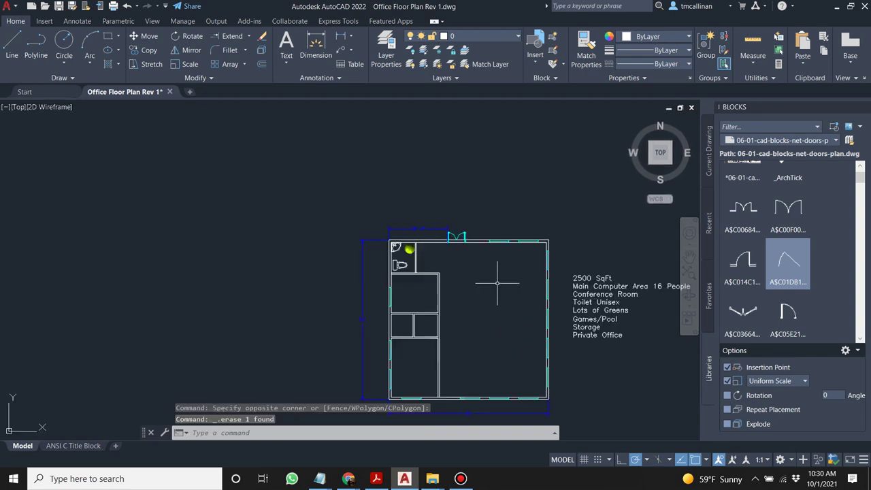
With Uniform Scale off, insert swing door A$C05E21 into the room beside the restroom.
scroll(497, 283, "up", 4)
scroll(814, 230, "down", 2)
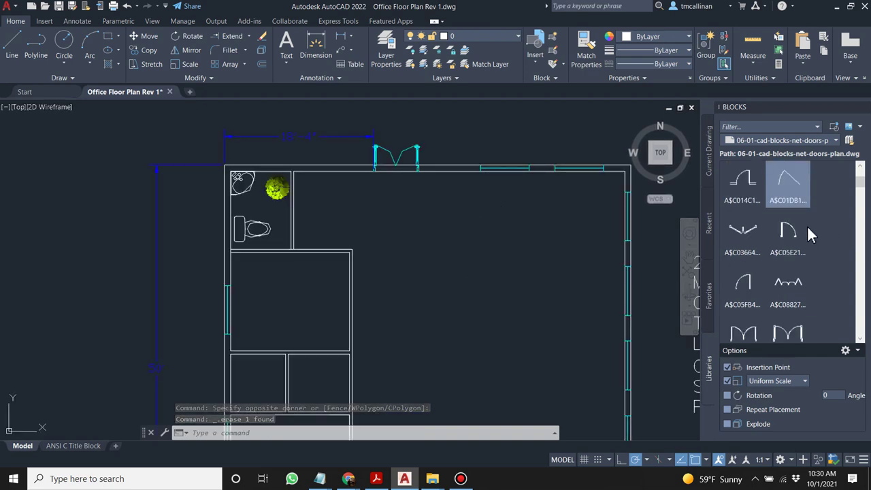
left_click(787, 231)
left_click(727, 381)
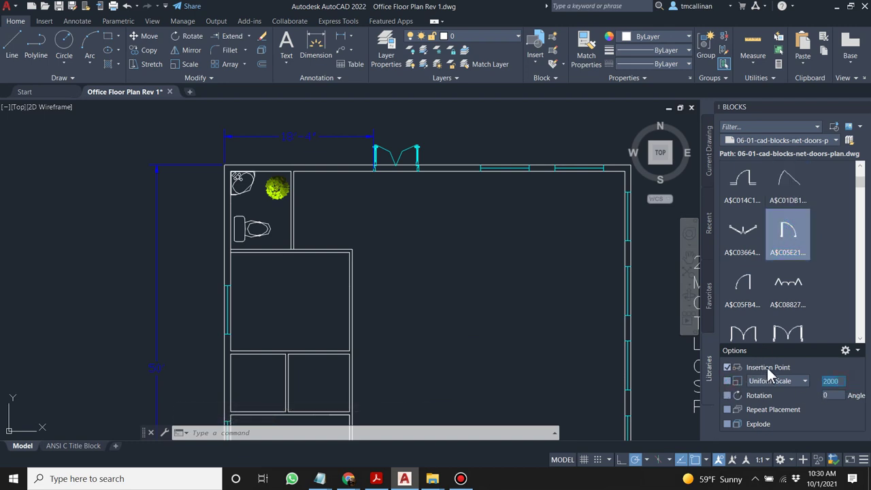
left_click_drag(790, 235, 761, 239)
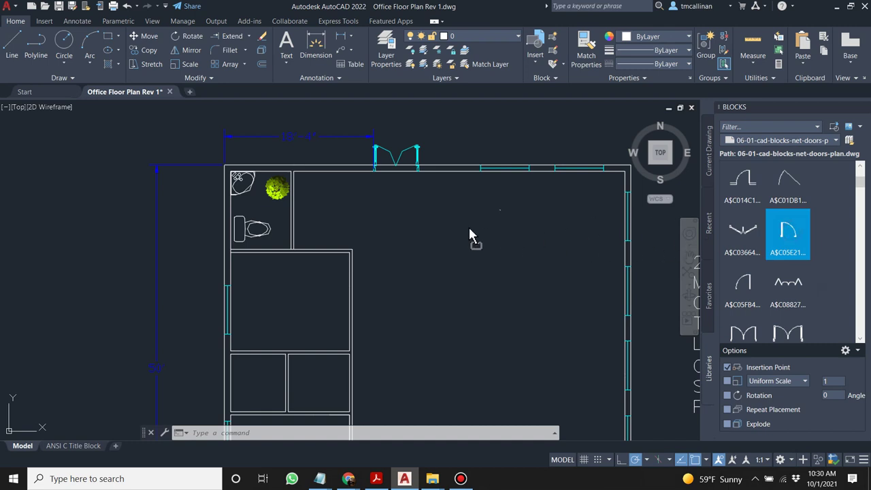
left_click_drag(316, 233, 312, 215)
scroll(312, 215, "up", 3)
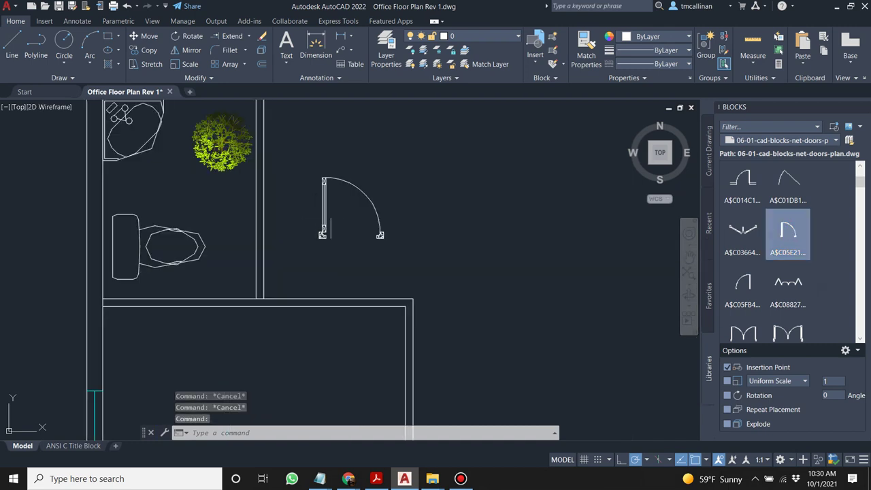
left_click(389, 250)
left_click(307, 194)
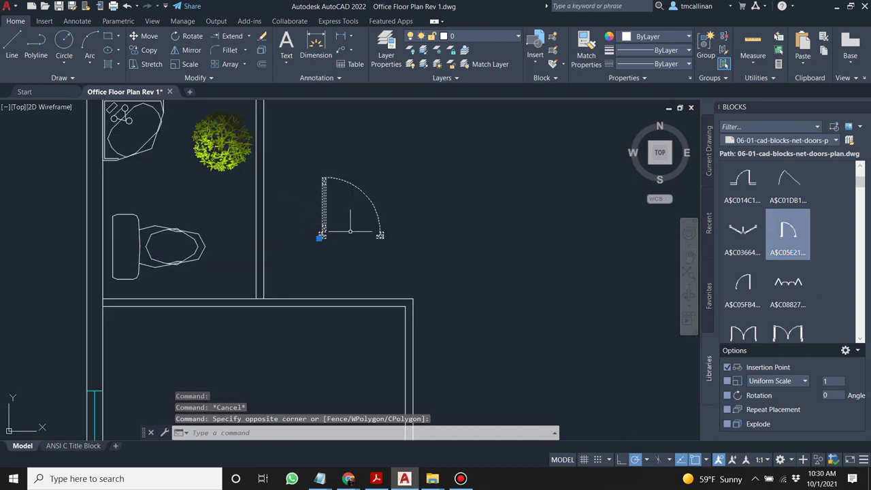
key("Escape")
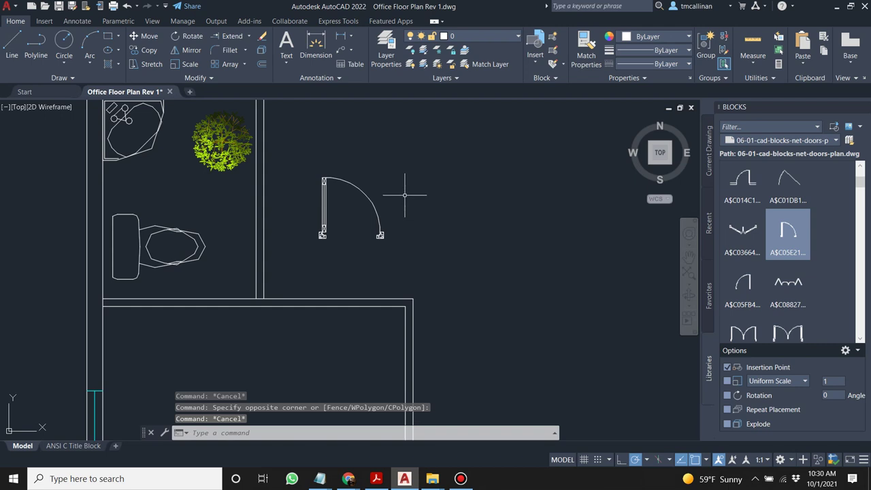
Put the new door on the Windows & Doors layer.
scroll(404, 195, "down", 4)
scroll(401, 192, "up", 2)
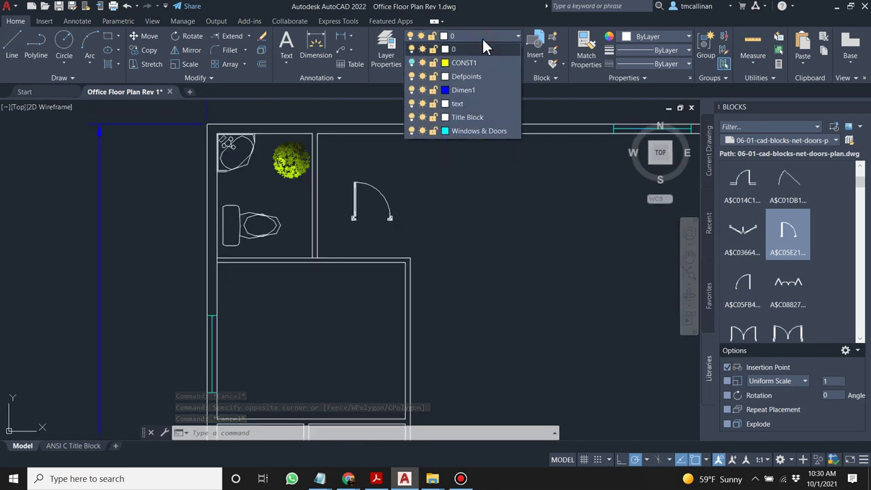
left_click(469, 131)
left_click(354, 197)
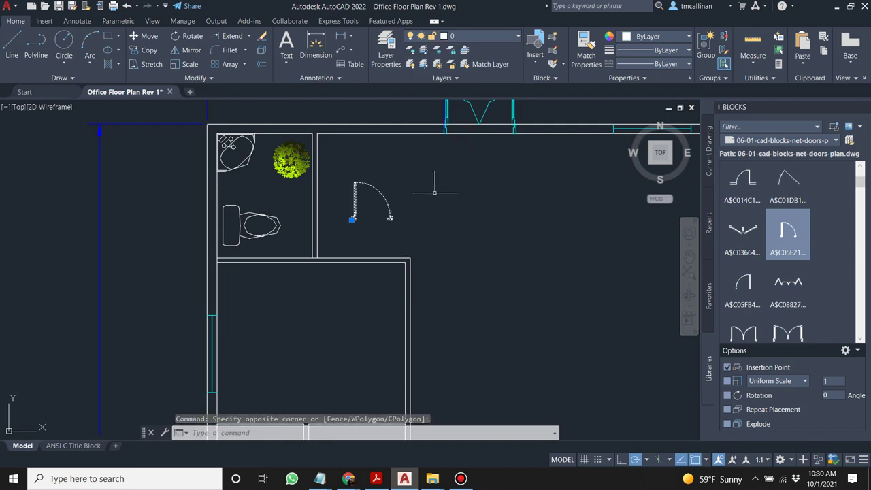
left_click(490, 36)
left_click(470, 117)
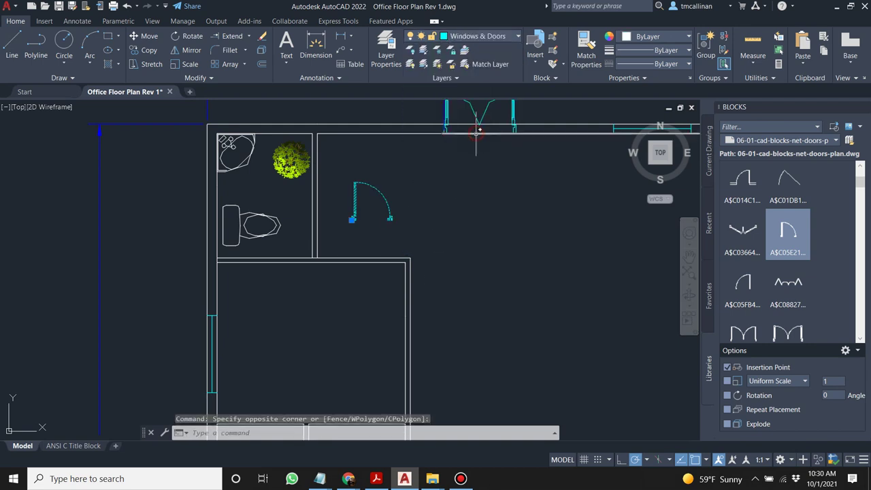
key("Escape")
Rotate the restroom door 90° about its hinge point.
left_click(331, 168)
left_click(401, 235)
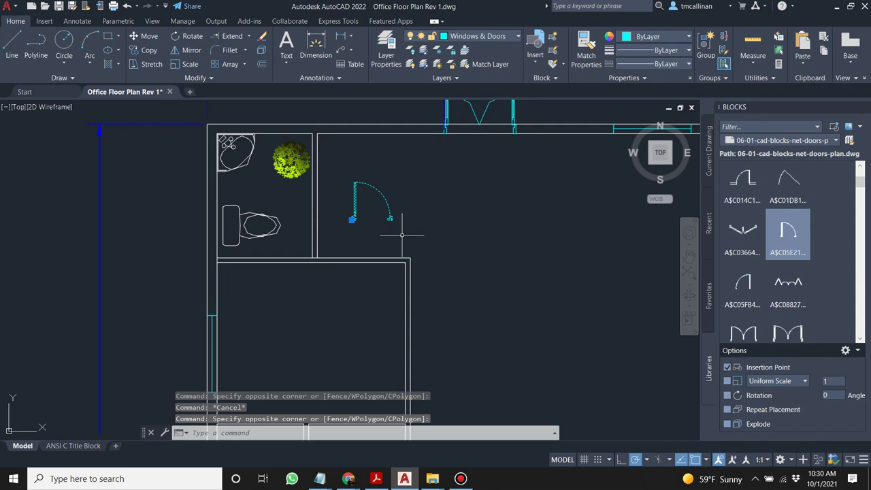
left_click(189, 36)
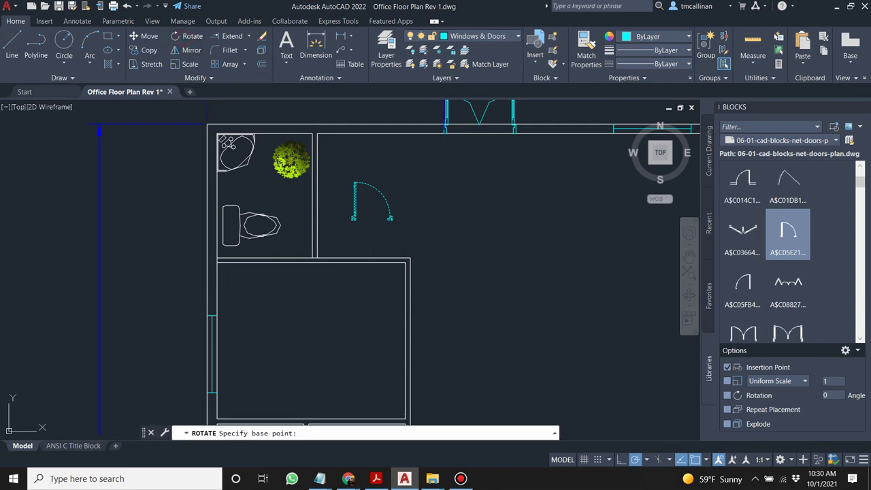
left_click(353, 218)
left_click(352, 284)
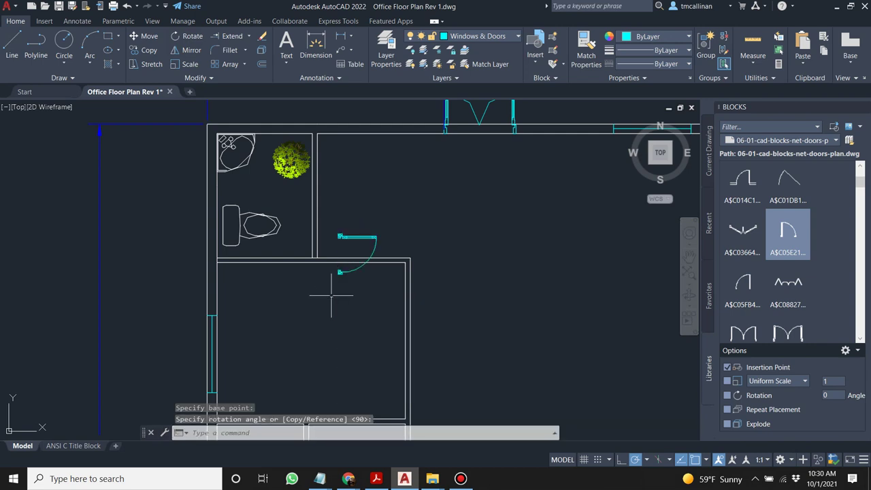
key("Escape")
Stretch the door's hinge to the end of the restroom's right-hand wall so it swings outward.
scroll(347, 222, "up", 2)
left_click(338, 230)
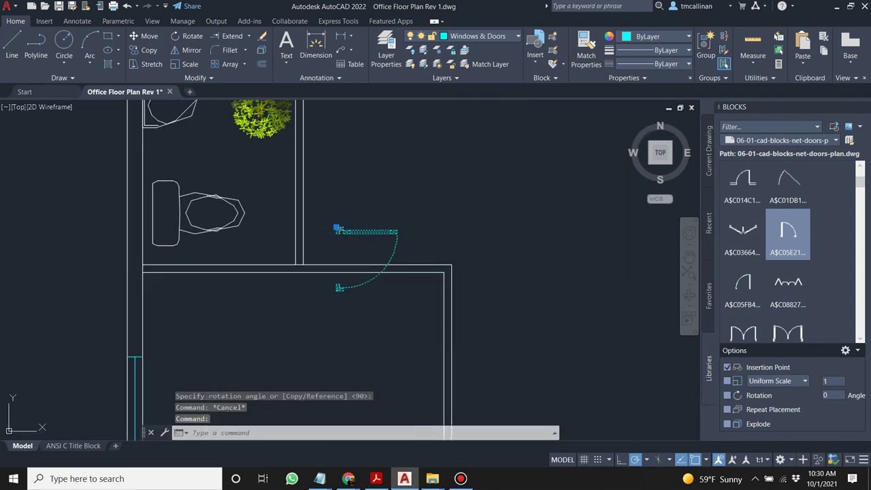
left_click(337, 230)
left_click(295, 172)
key("Escape")
scroll(320, 190, "down", 2)
scroll(322, 192, "up", 2)
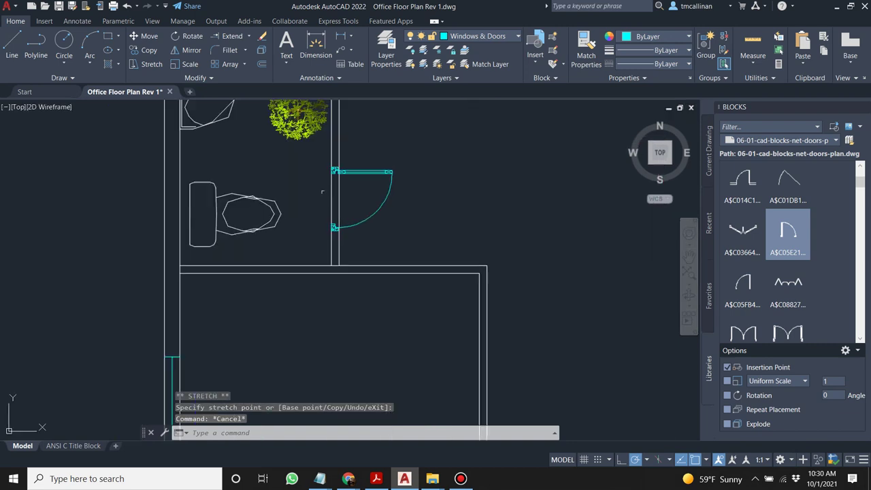
scroll(334, 157, "up", 1)
scroll(347, 183, "down", 2)
scroll(367, 211, "down", 2)
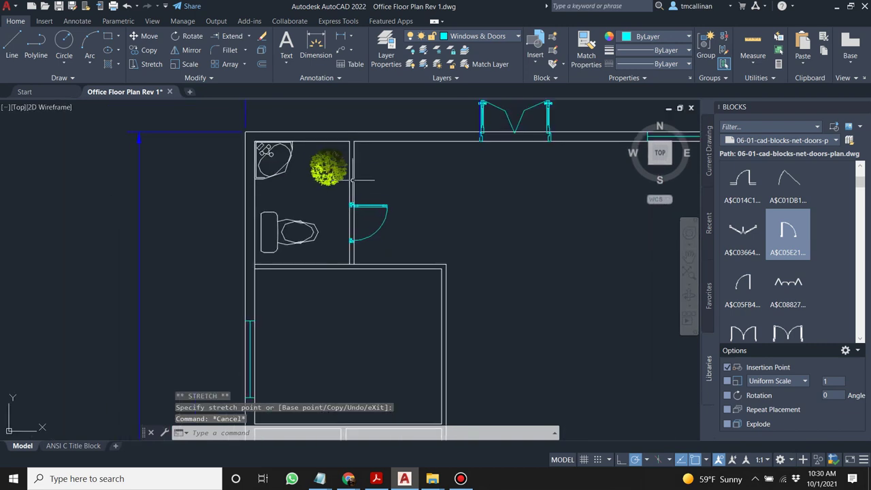
scroll(364, 205, "up", 5)
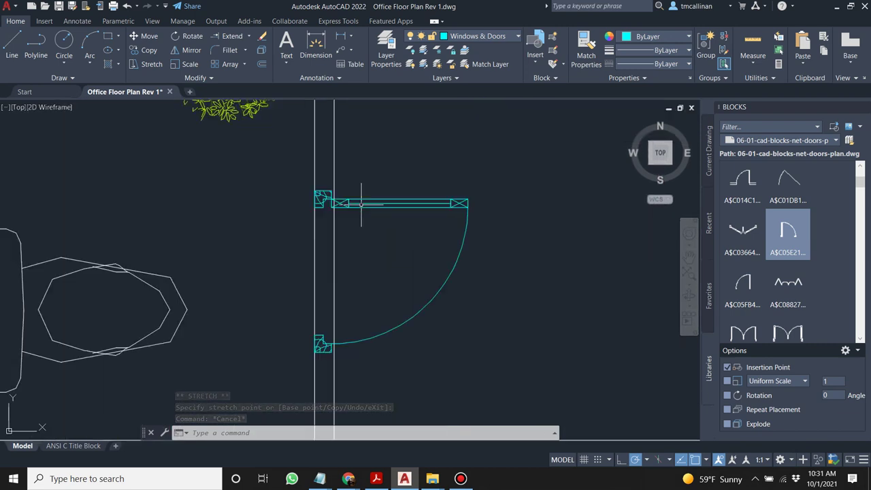
scroll(362, 201, "down", 5)
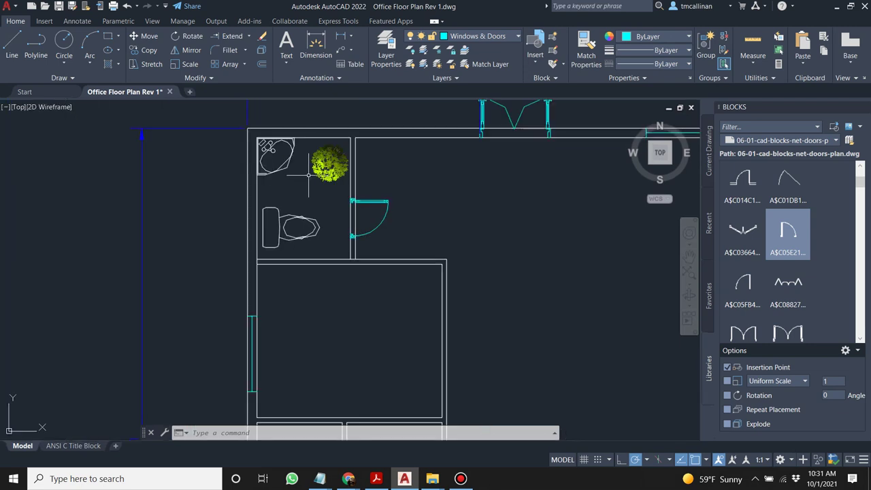
scroll(322, 196, "up", 7)
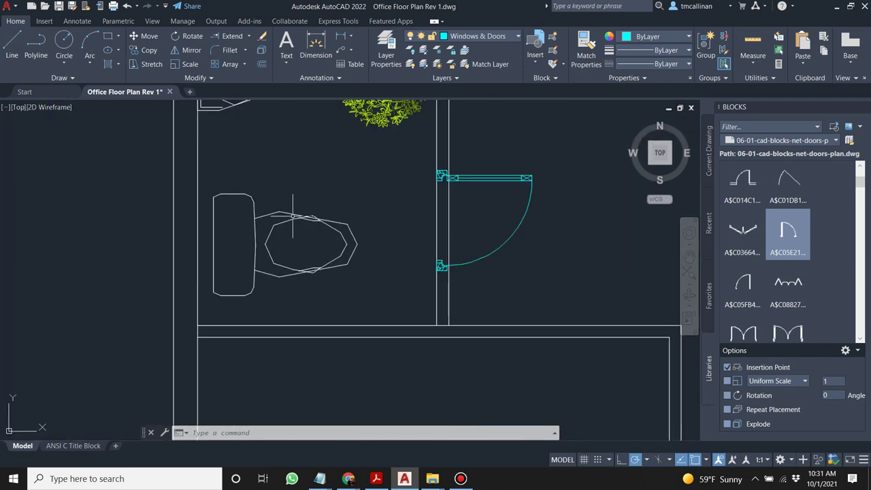
Regenerate the drawing with REGEN and pan to the room-list text.
left_click(296, 433)
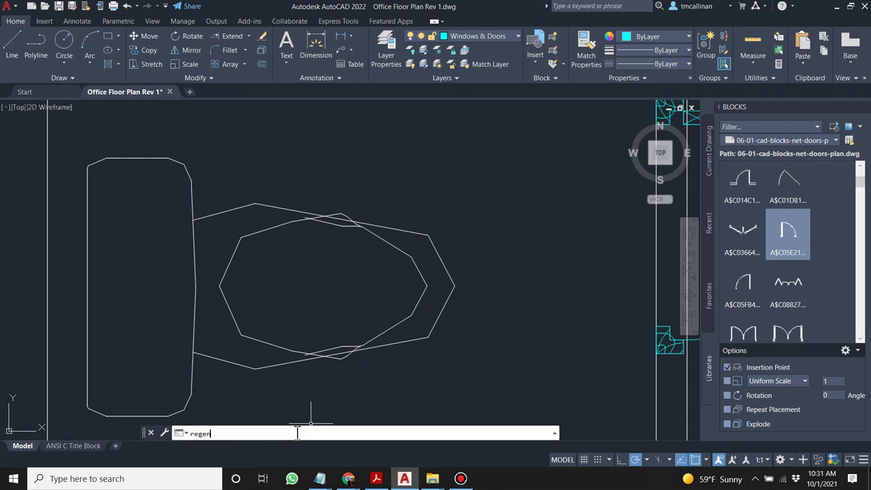
type("regen")
key("Return")
scroll(434, 159, "down", 3)
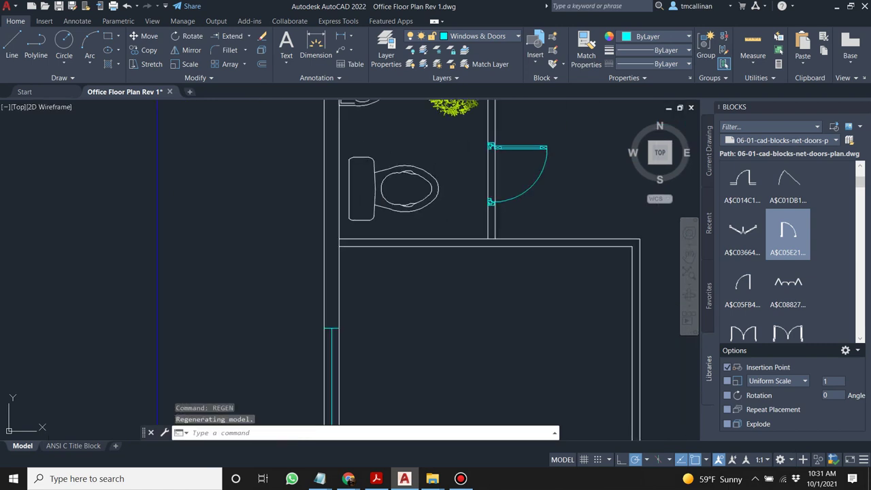
scroll(448, 164, "down", 4)
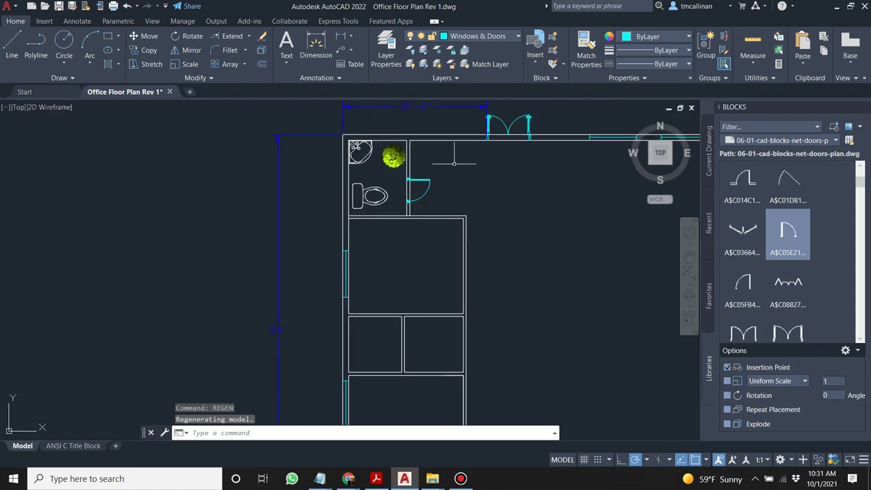
scroll(469, 166, "down", 3)
middle_click_drag(510, 188, 431, 187)
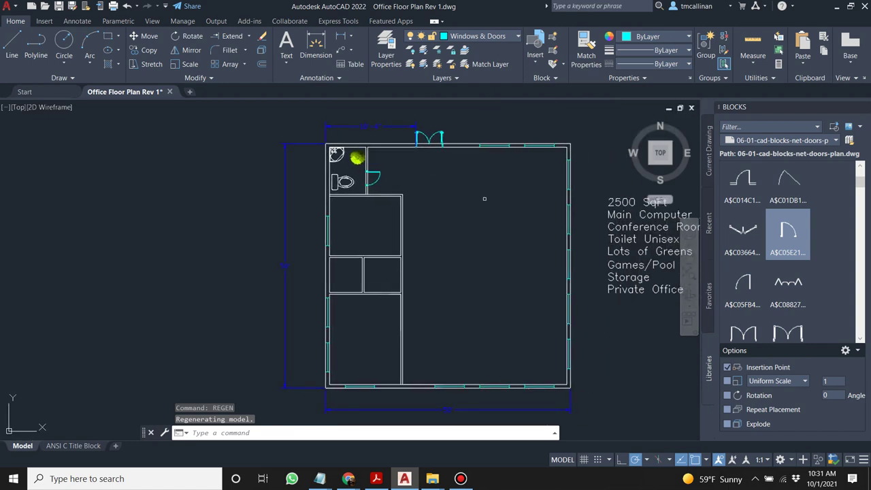
scroll(479, 197, "down", 3)
scroll(611, 222, "up", 3)
Remove the 'Toilet Unisex' line from the room-list MText note.
double_click(592, 222)
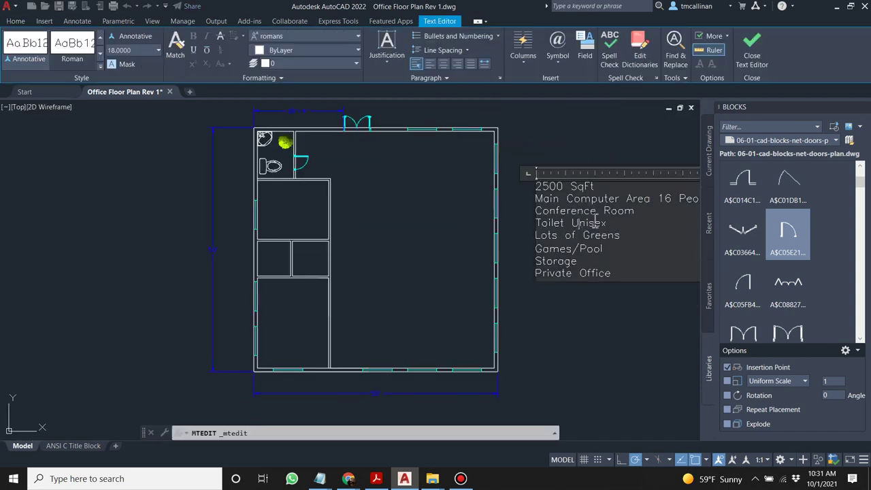
left_click_drag(609, 223, 519, 229)
key("Delete")
key("Delete")
left_click(565, 144)
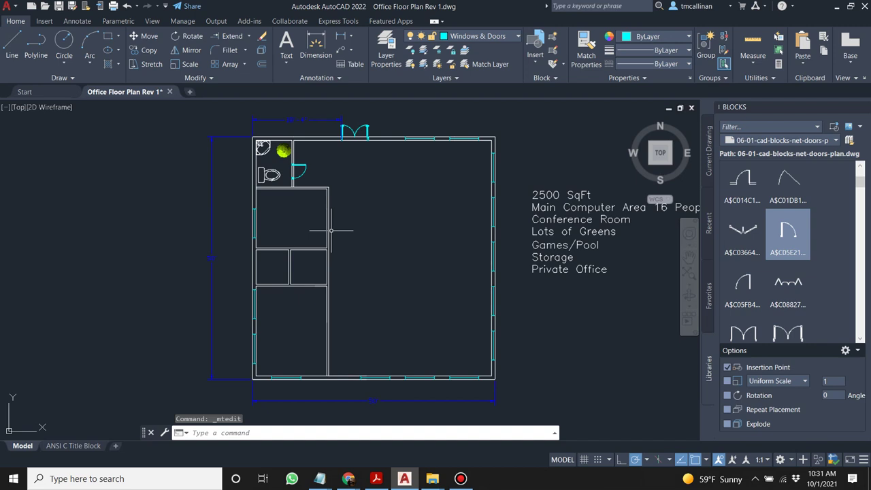
scroll(303, 226, "up", 2)
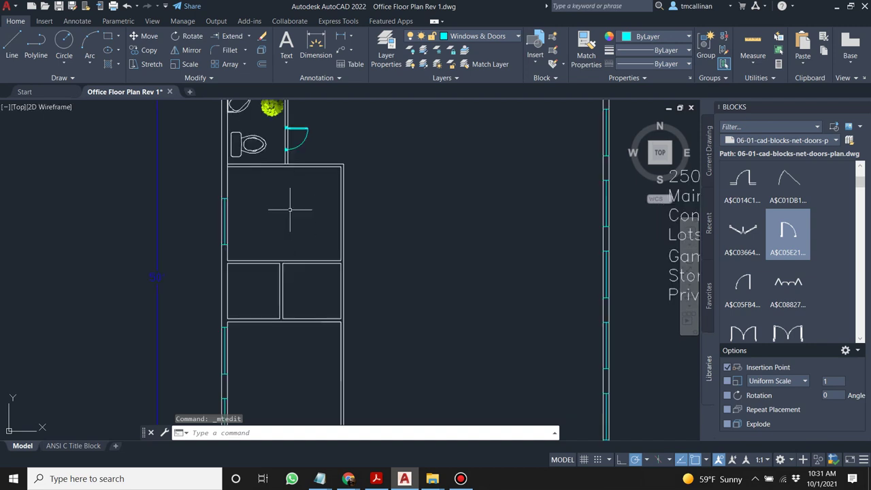
scroll(278, 196, "down", 3)
scroll(277, 196, "up", 3)
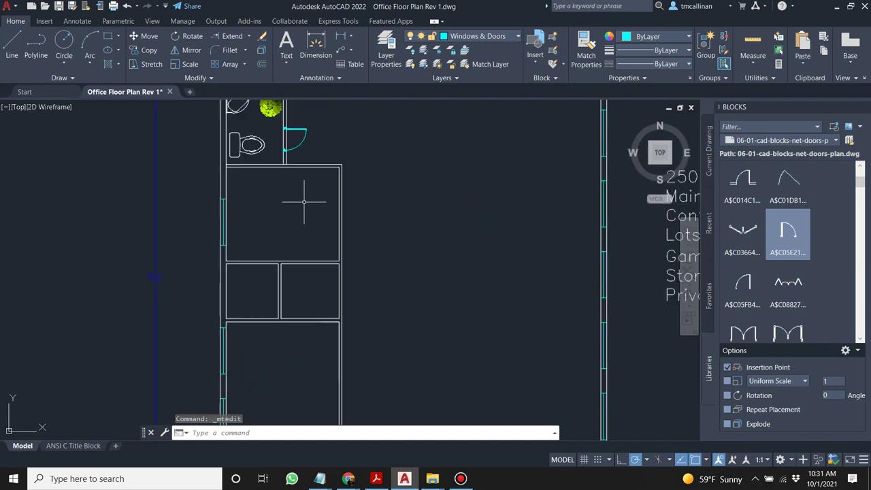
scroll(281, 201, "down", 2)
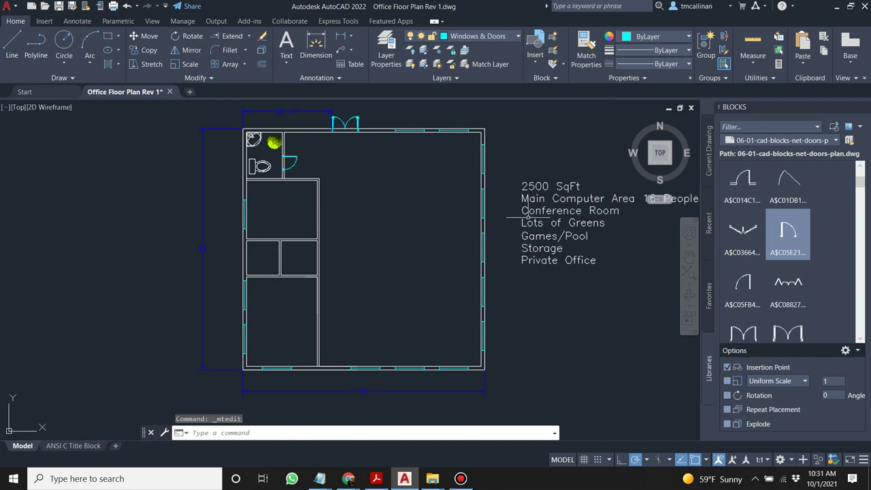
scroll(521, 205, "down", 2)
scroll(409, 209, "up", 2)
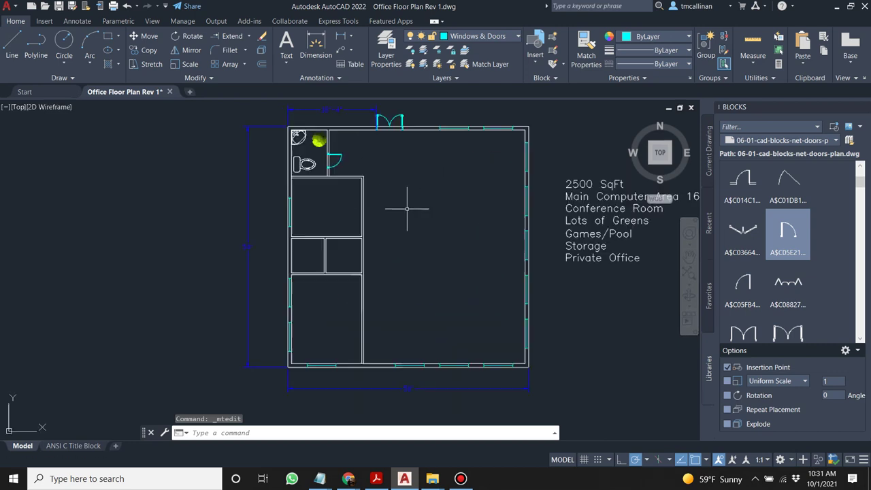
Load the 08-01-cad-blocks-net-office block library and place a trial L-desk.
left_click(849, 141)
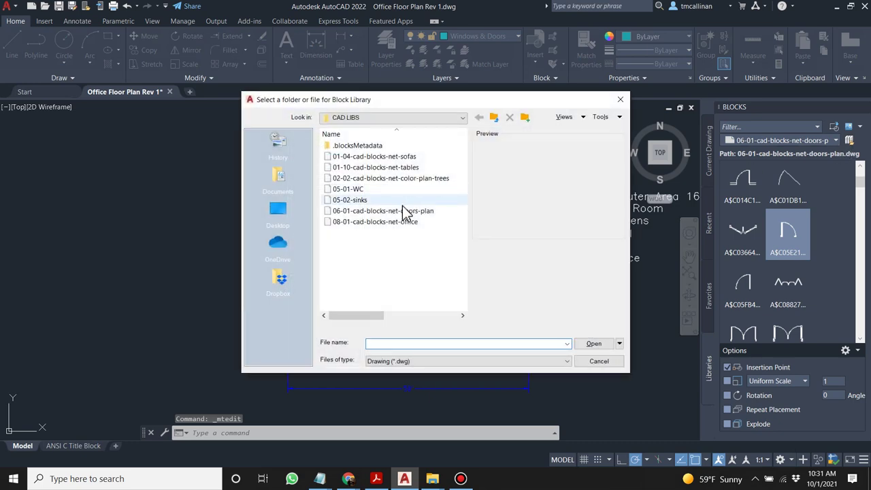
left_click(398, 224)
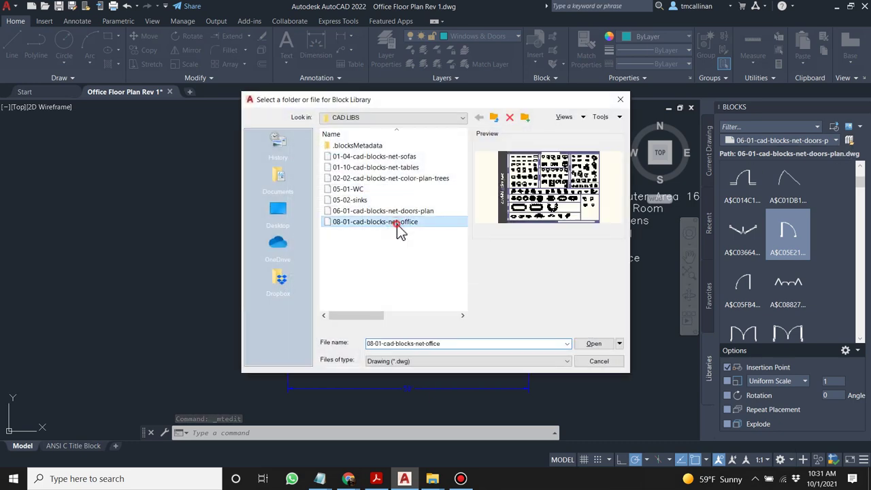
double_click(398, 223)
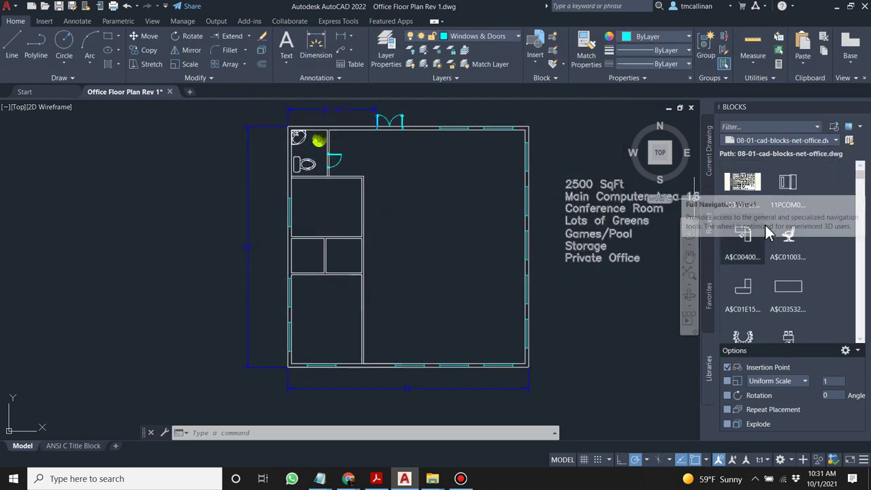
left_click(749, 242)
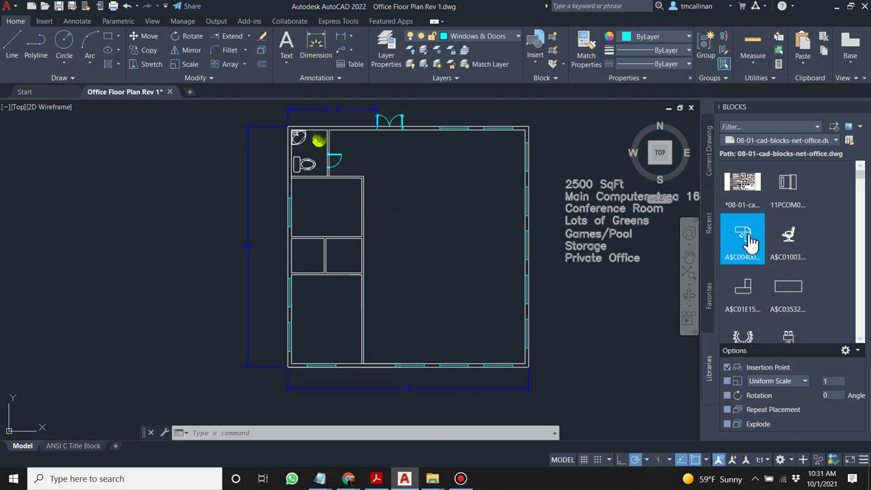
left_click(488, 206)
Erase the trial L-desk from the open area.
scroll(488, 206, "up", 4)
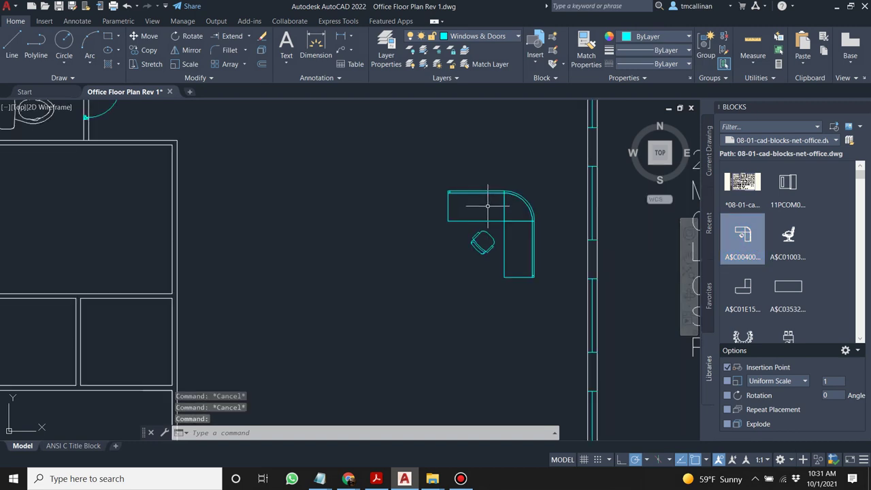
scroll(487, 205, "down", 2)
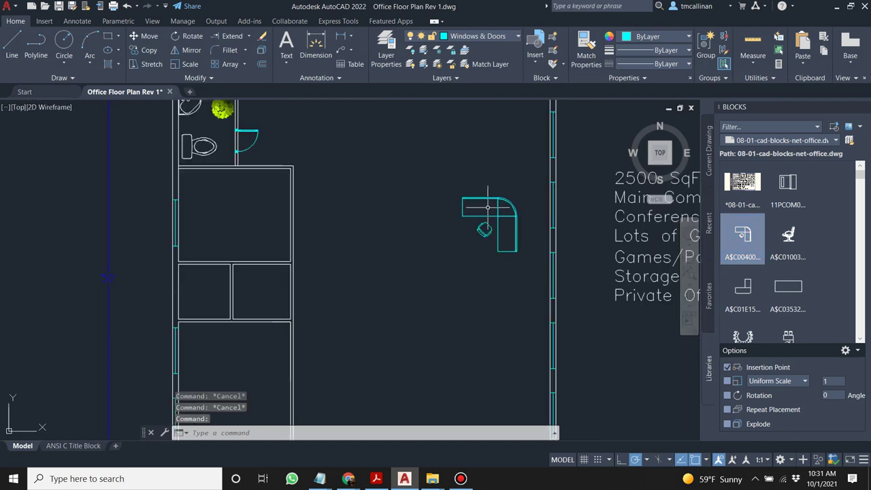
left_click(463, 182)
left_click(549, 301)
left_click(529, 281)
left_click(497, 211)
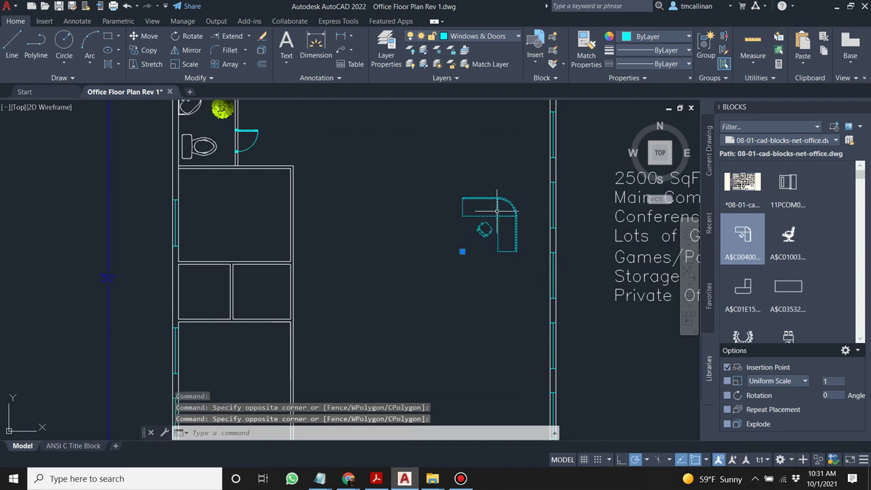
key("Delete")
Make layer 0 the current layer.
left_click(477, 38)
left_click(469, 63)
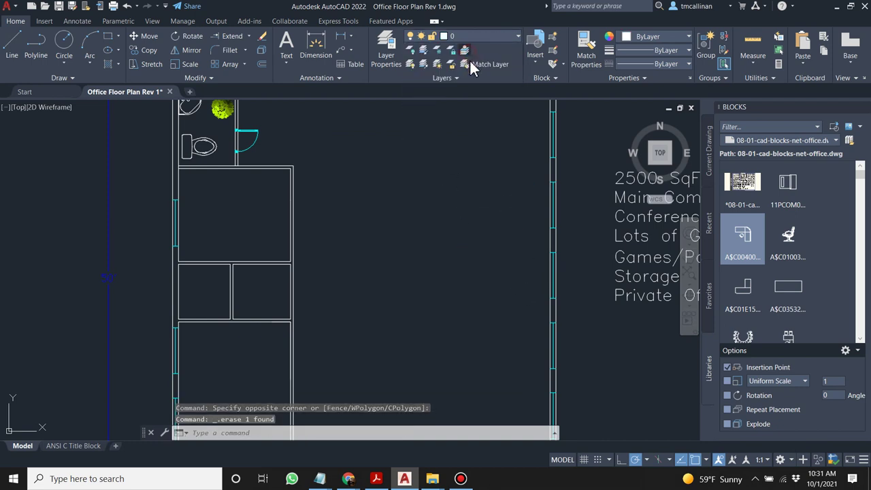
left_click(386, 49)
Create a new layer named DESKS in the Layer Properties Manager.
right_click(134, 172)
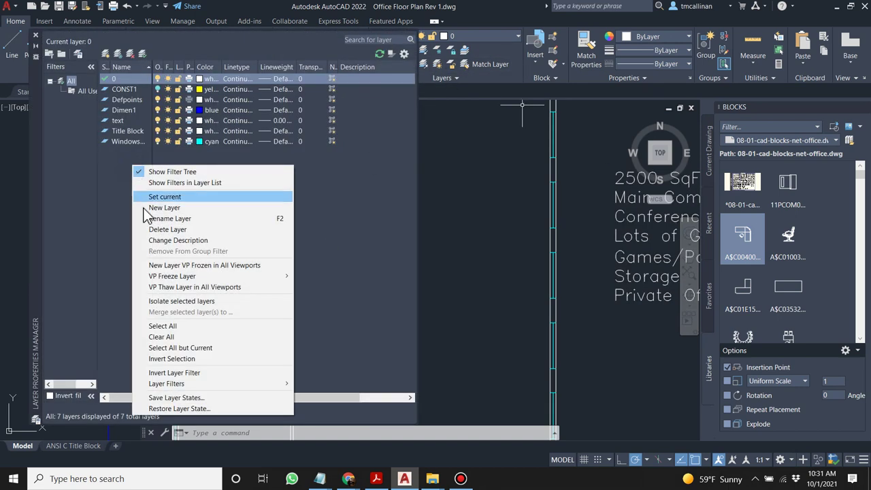
left_click(160, 208)
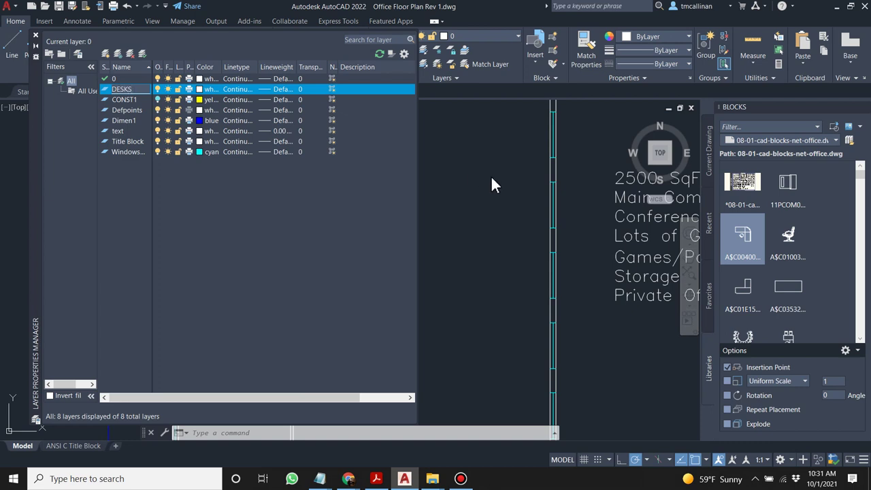
key("Return")
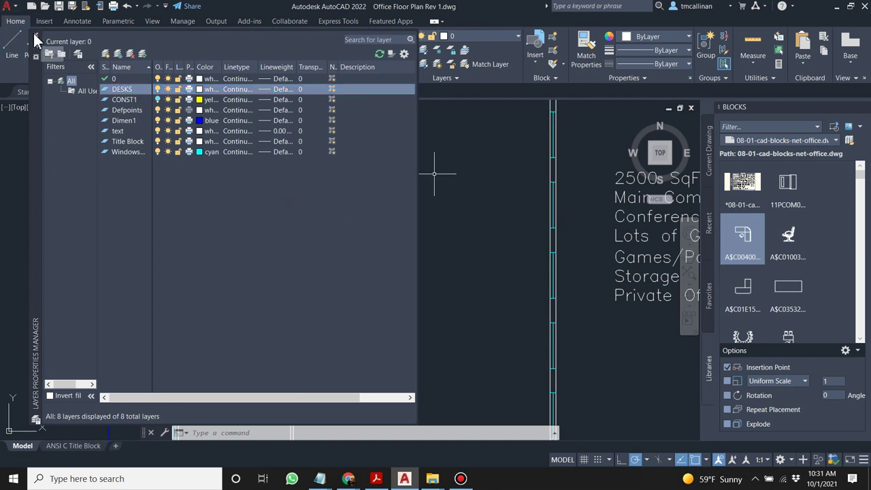
left_click(36, 37)
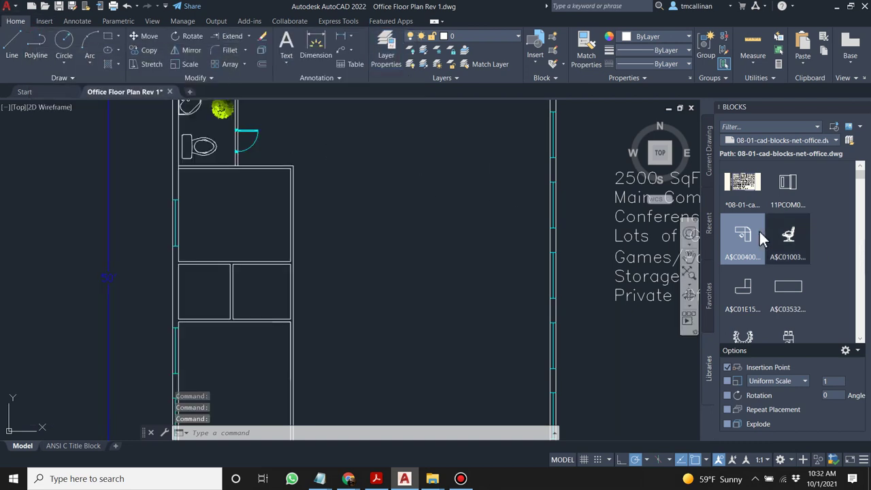
Drag a single desk block from the Blocks palette into the plan.
scroll(771, 235, "down", 3)
scroll(801, 250, "down", 4)
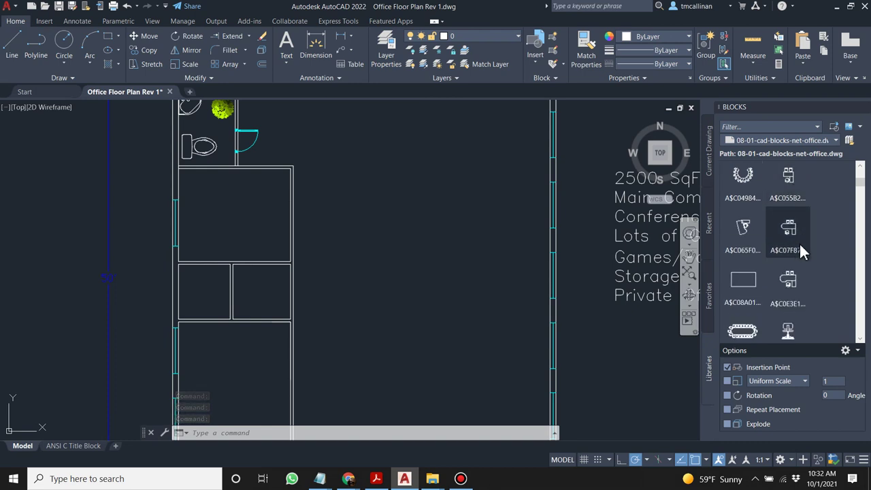
scroll(803, 247, "down", 1)
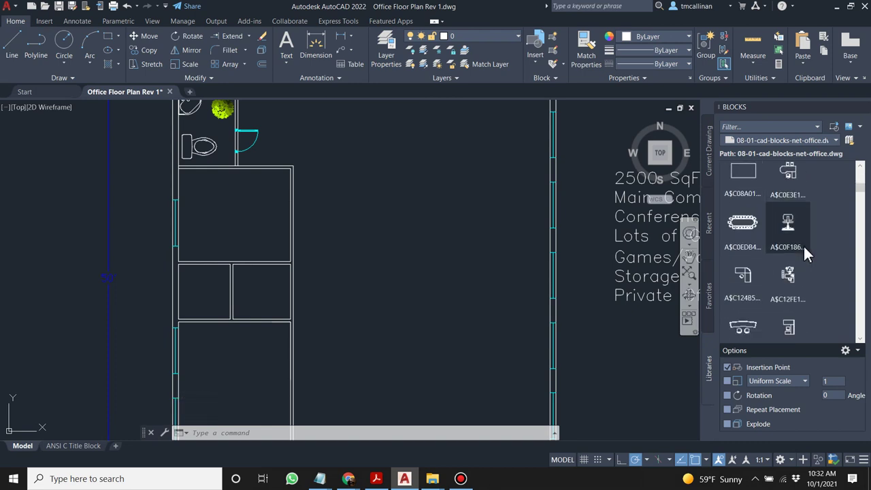
scroll(804, 249, "down", 2)
scroll(829, 236, "down", 1)
mouse_move(746, 306)
left_mouse_down()
mouse_move(424, 272)
mouse_move(439, 251)
mouse_move(435, 239)
left_mouse_up()
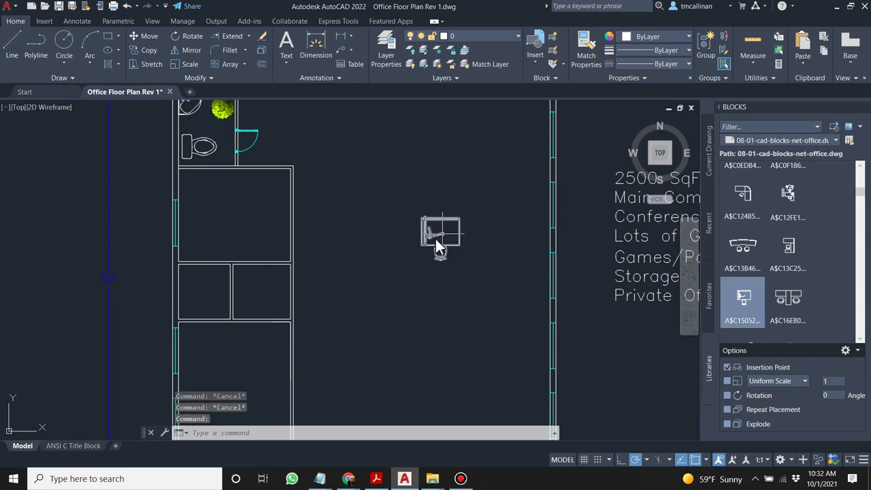
Place the curved reception desk cluster with chairs in the office.
scroll(436, 239, "up", 3)
scroll(436, 224, "up", 5)
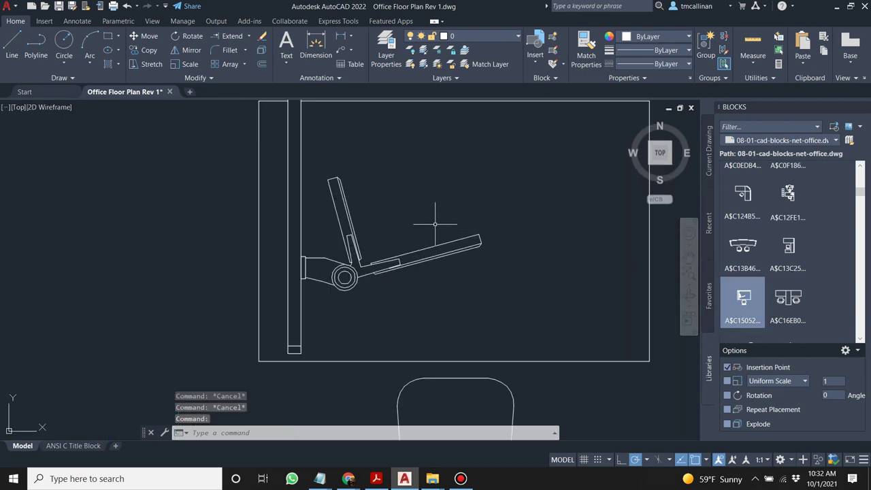
scroll(437, 224, "down", 6)
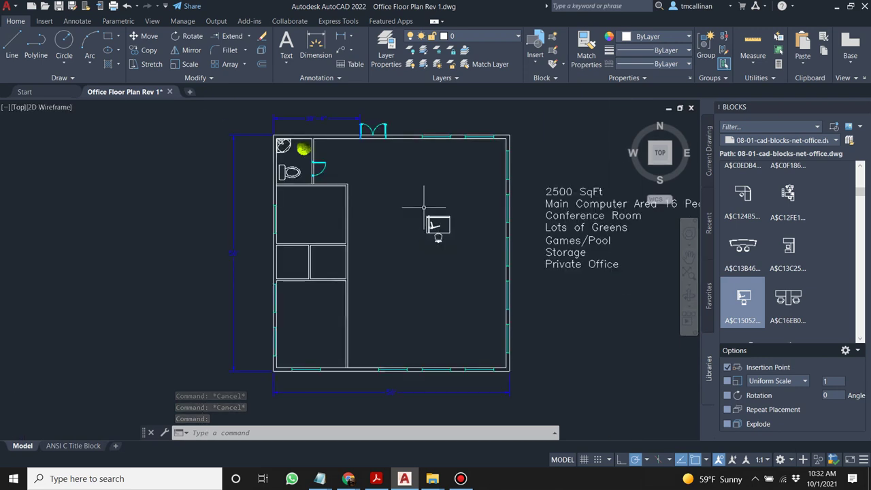
scroll(424, 206, "up", 2)
scroll(759, 258, "down", 2)
mouse_move(752, 247)
left_mouse_down()
mouse_move(790, 292)
mouse_move(405, 315)
left_mouse_up()
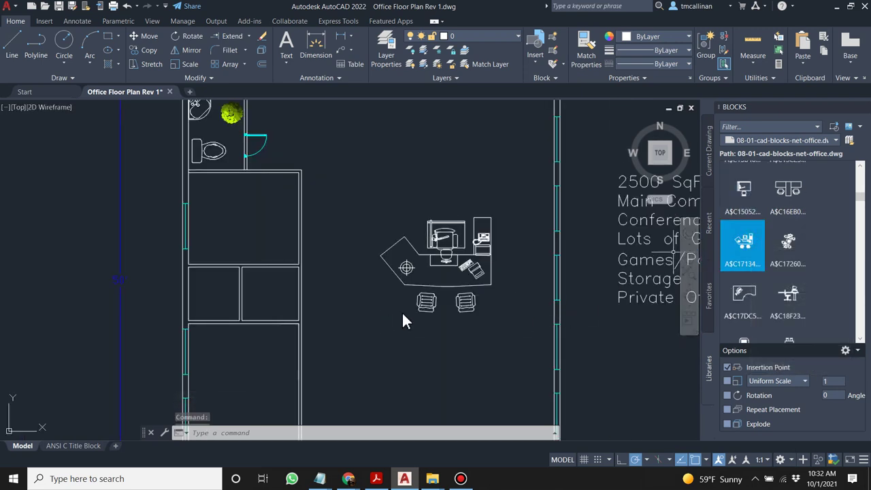
left_click(437, 293)
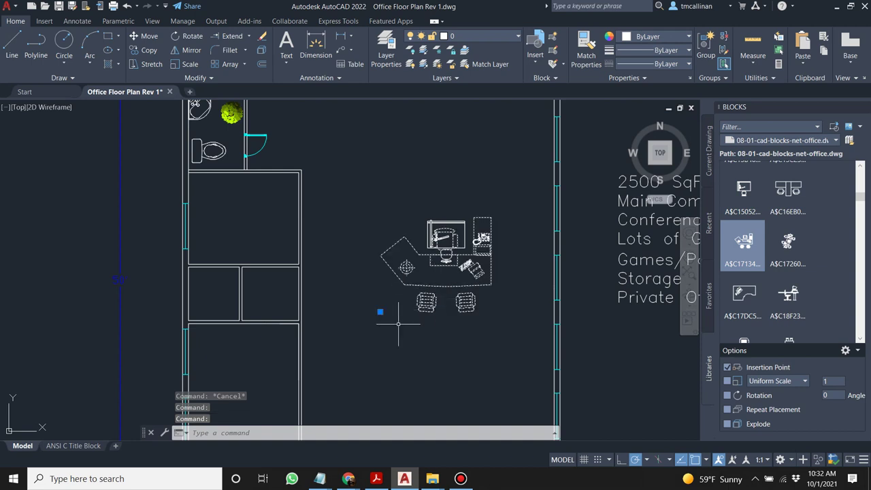
left_click(380, 313)
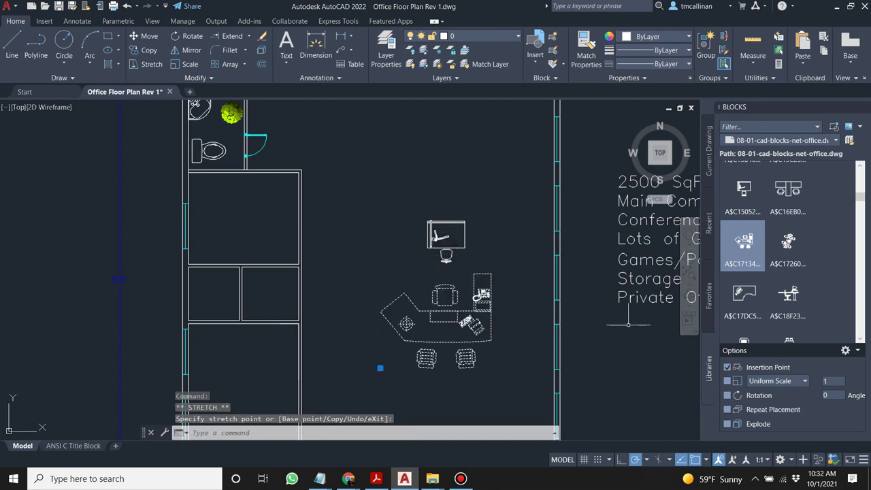
key("Escape")
left_click(689, 274)
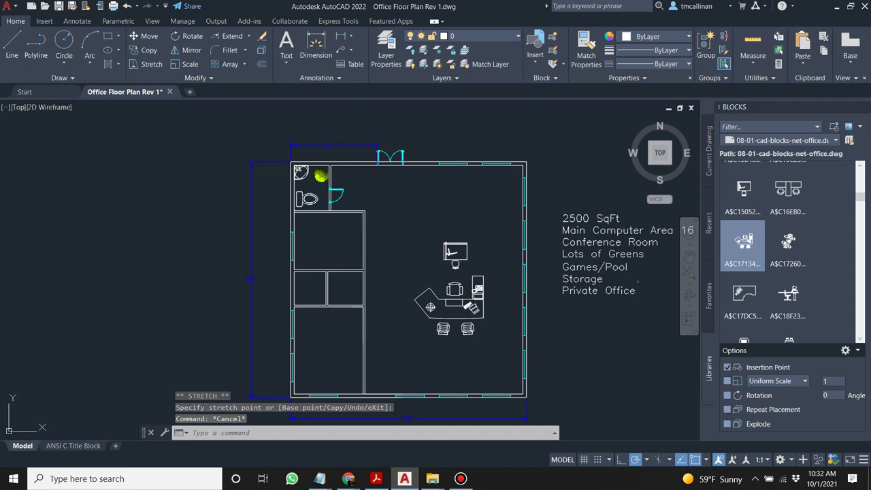
Insert the desk-and-armchair unit into the office.
scroll(756, 286, "down", 1)
scroll(790, 276, "down", 3)
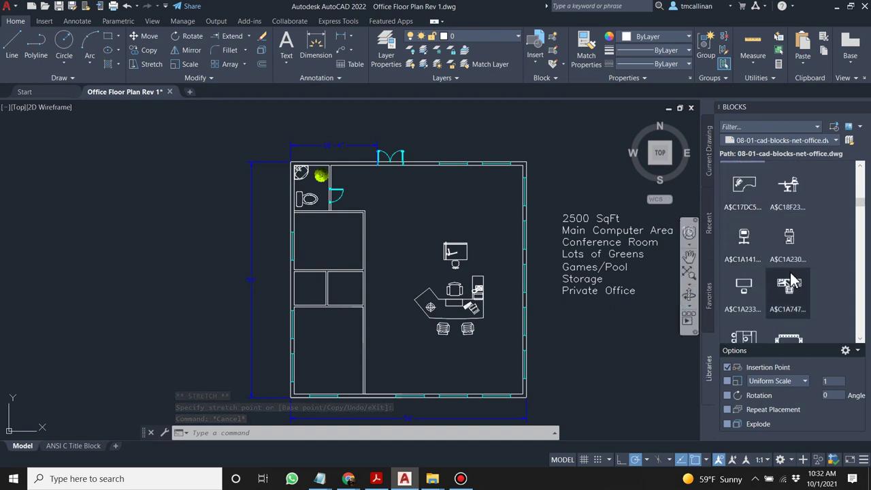
left_click(746, 242)
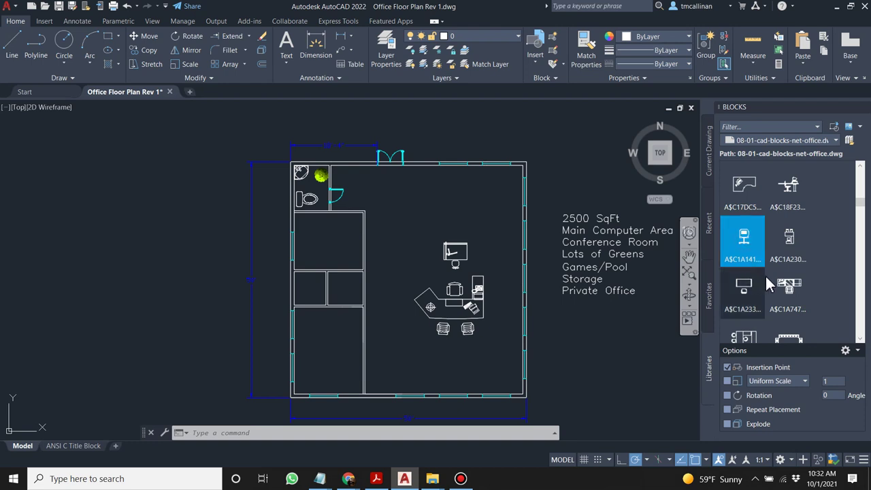
scroll(776, 276, "down", 3)
scroll(825, 276, "down", 2)
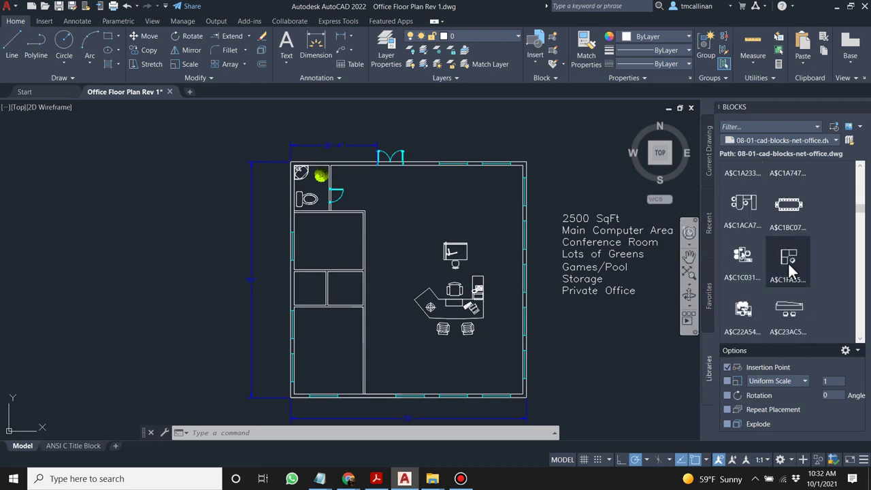
left_click(749, 260)
key("Escape")
key("Escape")
scroll(790, 276, "down", 5)
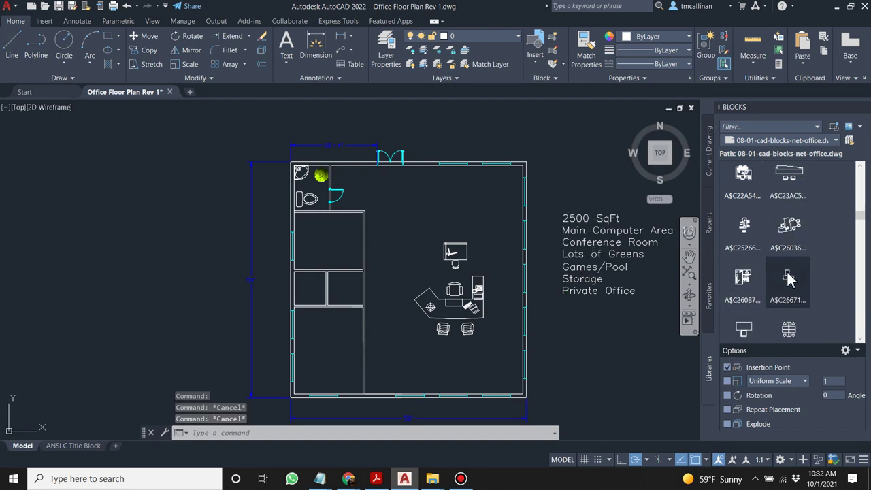
left_click_drag(741, 285, 557, 279)
left_click_drag(410, 233, 412, 232)
Drag the four-seat workstation cluster into the open area.
scroll(428, 215, "up", 8)
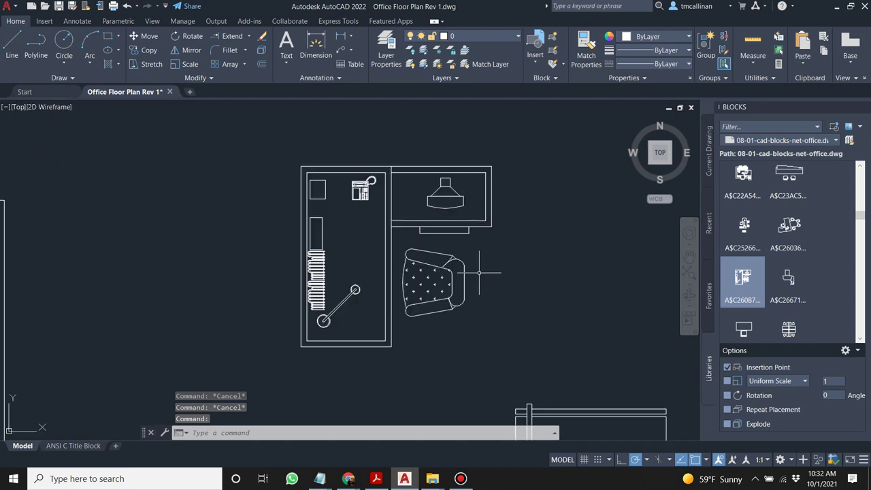
scroll(467, 258, "down", 2)
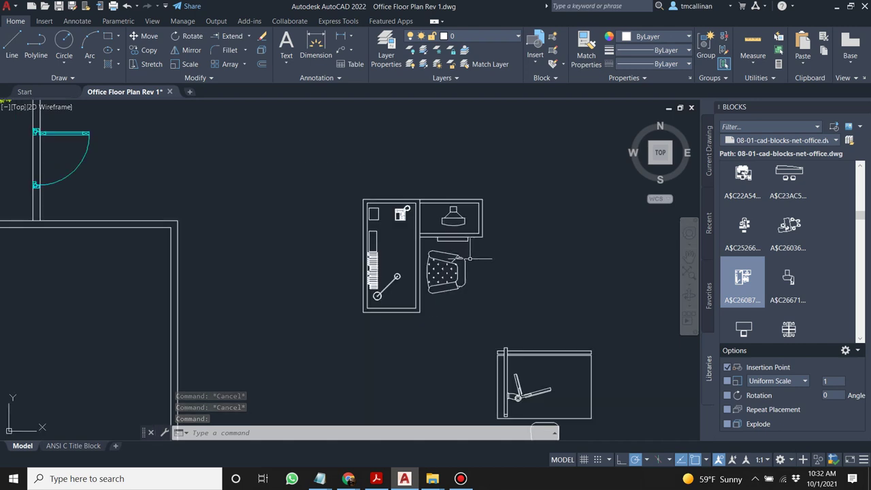
scroll(469, 258, "down", 5)
scroll(739, 276, "down", 1)
mouse_move(789, 279)
left_mouse_down()
mouse_move(593, 292)
mouse_move(518, 284)
mouse_move(535, 252)
left_mouse_up()
Add another desk group to the office and window-select it.
scroll(534, 250, "up", 4)
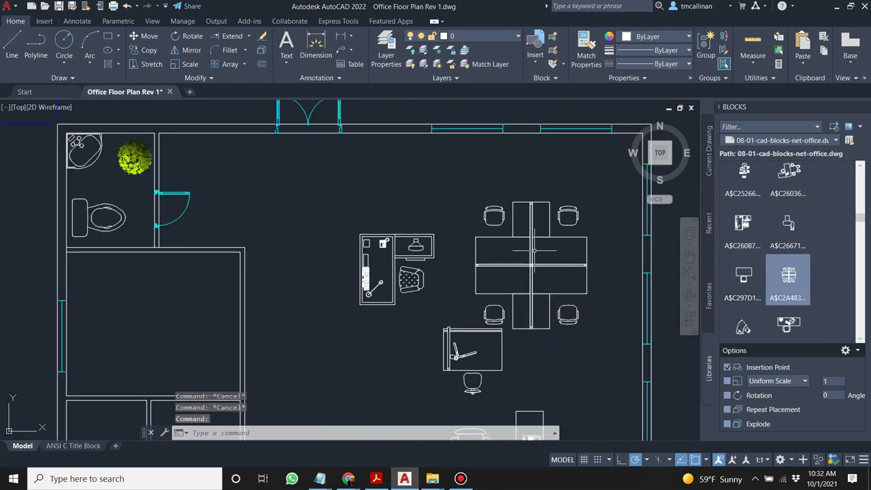
scroll(534, 250, "down", 2)
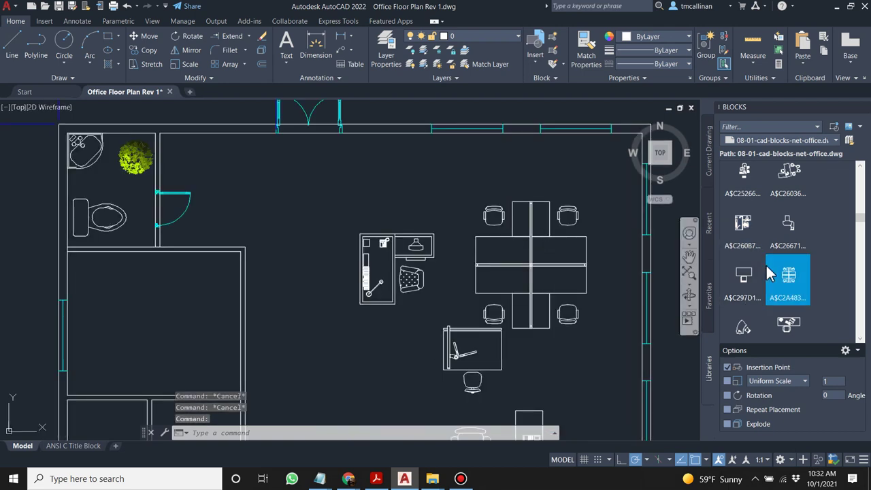
scroll(773, 273, "down", 2)
left_click_drag(743, 298, 650, 318)
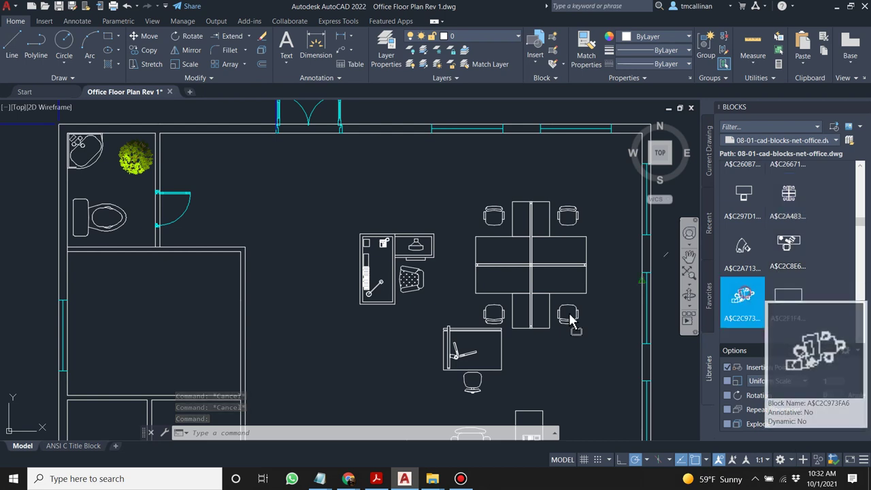
mouse_move(291, 383)
left_mouse_down()
mouse_move(284, 385)
mouse_move(345, 351)
left_mouse_up()
scroll(354, 361, "down", 2)
left_click(376, 383)
left_click(328, 355)
Delete the extra desk group.
key("Delete")
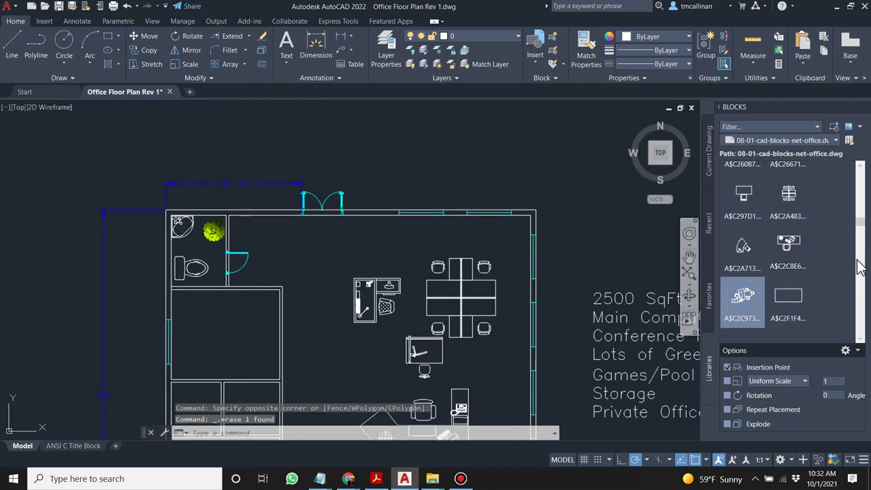
scroll(825, 257, "down", 3)
scroll(783, 269, "down", 1)
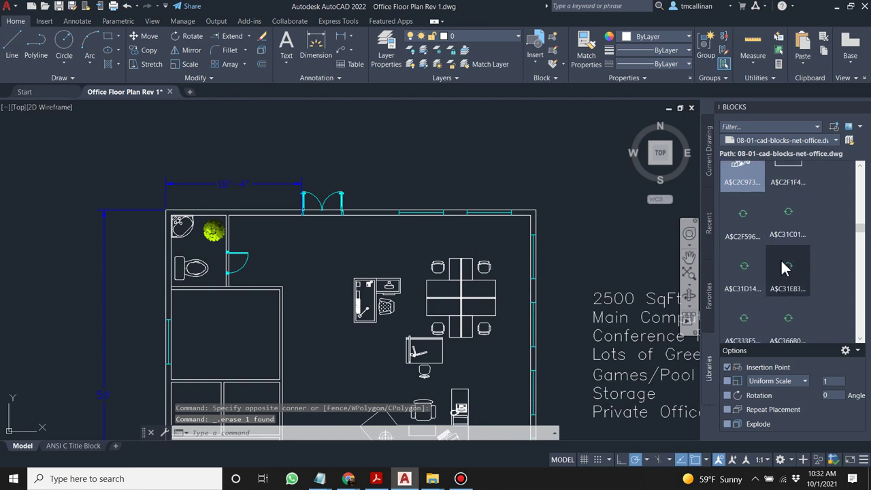
scroll(419, 280, "down", 2)
scroll(462, 323, "down", 2)
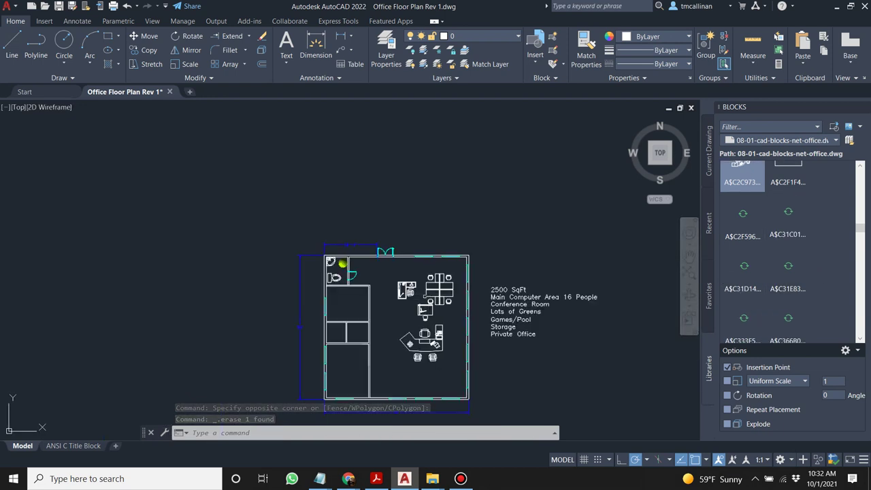
scroll(475, 313, "up", 5)
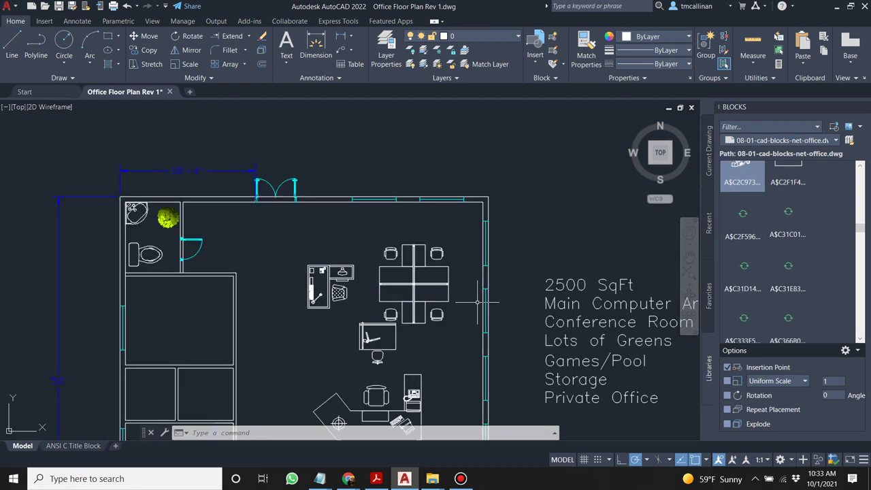
key("Escape")
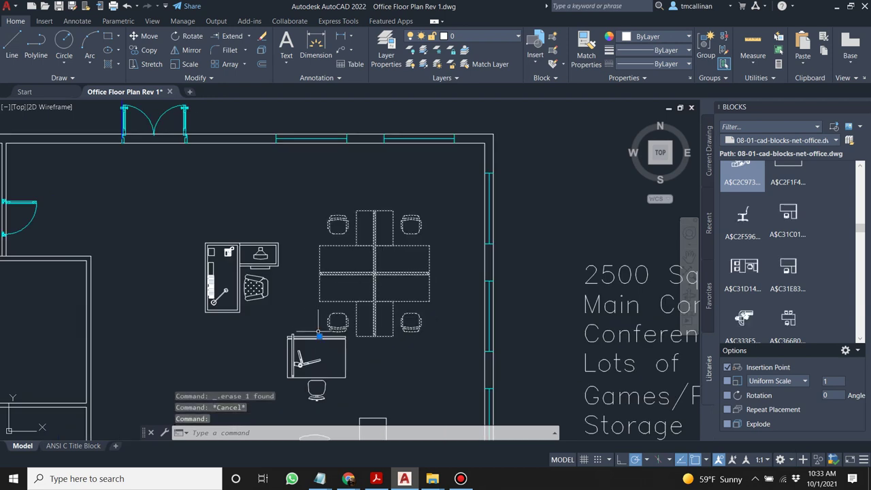
Grip-move the desk-and-armchair unit into the large left room below the restroom.
left_click(319, 335)
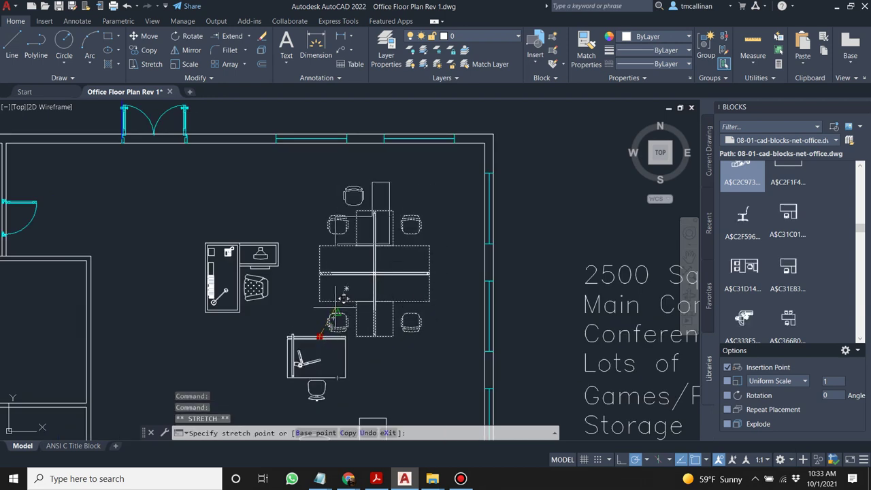
key("Escape")
scroll(309, 266, "down", 6)
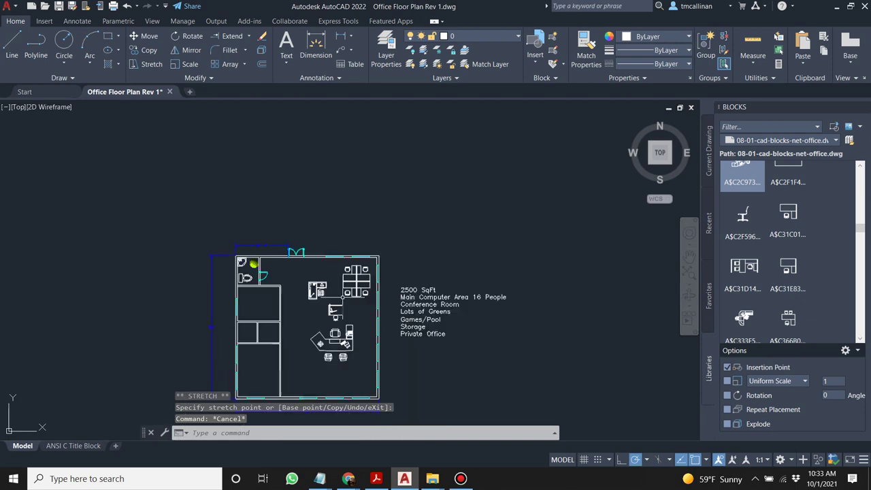
scroll(296, 274, "up", 4)
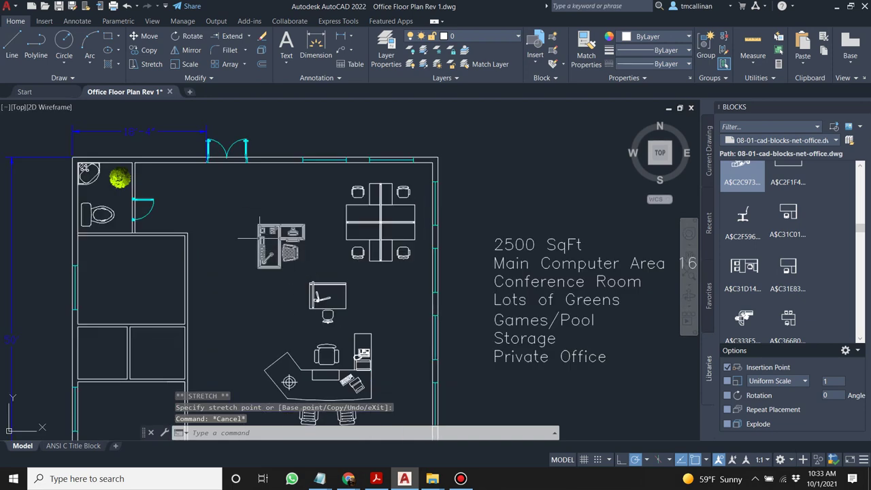
scroll(259, 234, "up", 2)
key("Escape")
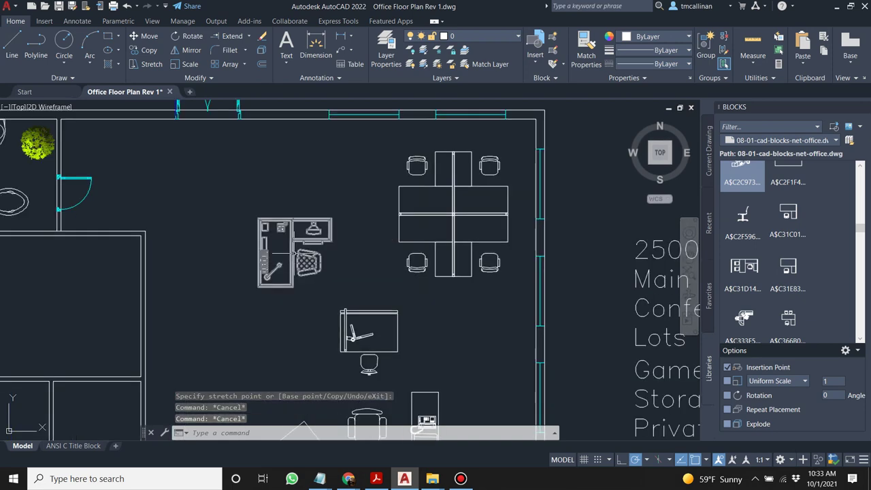
left_click(283, 226)
left_click(259, 286)
scroll(259, 286, "down", 2)
scroll(292, 231, "up", 2)
left_click(146, 281)
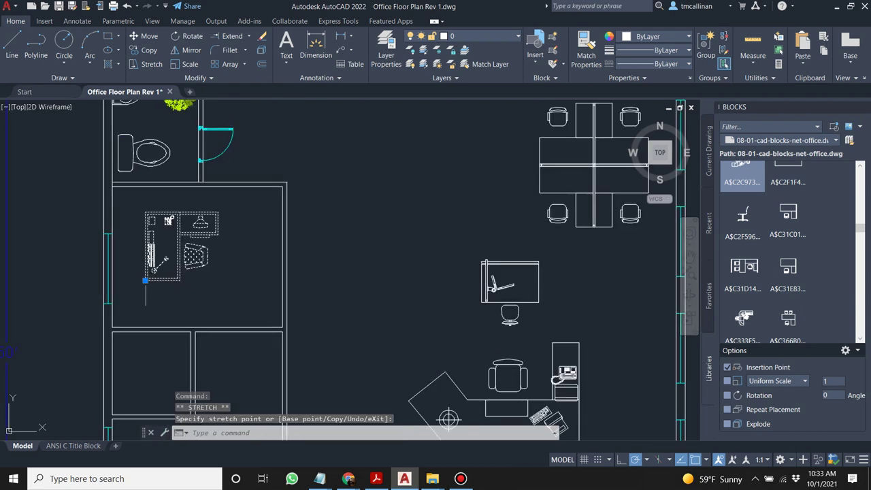
key("Escape")
key("Escape")
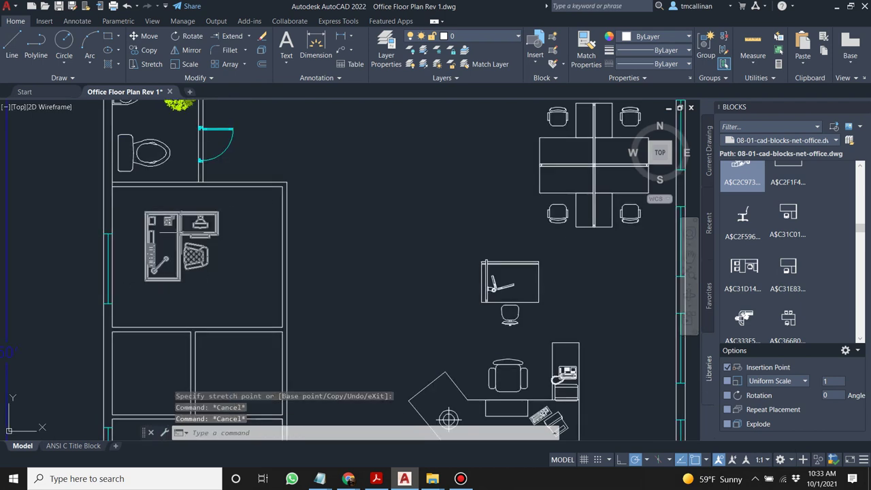
Rotate the desk-and-armchair fixture block 180° about its base point.
left_click(185, 38)
left_click(162, 262)
key("Return")
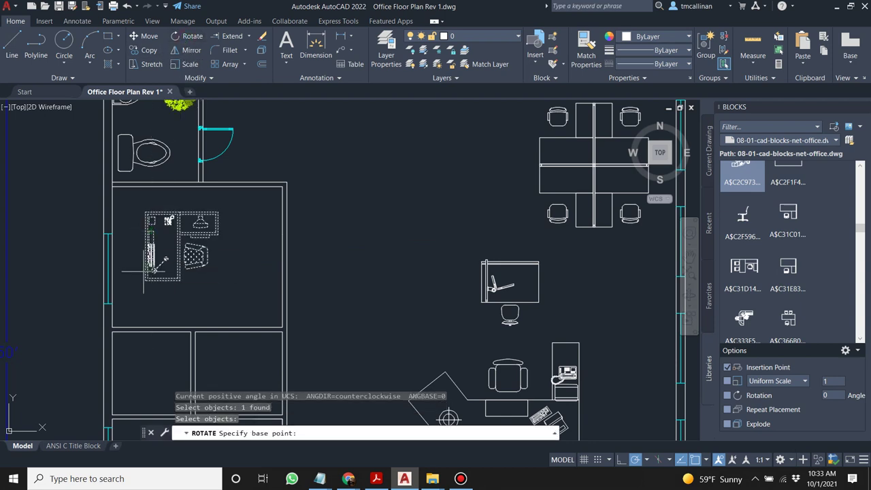
left_click(144, 279)
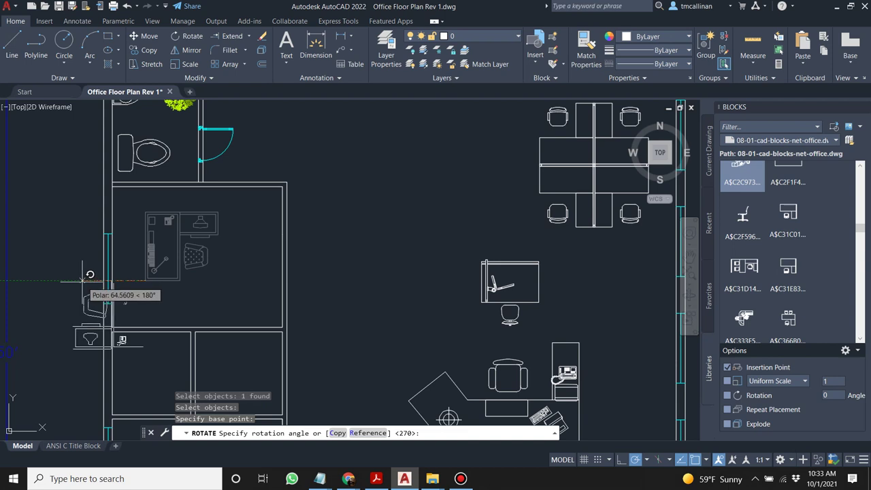
left_click(109, 290)
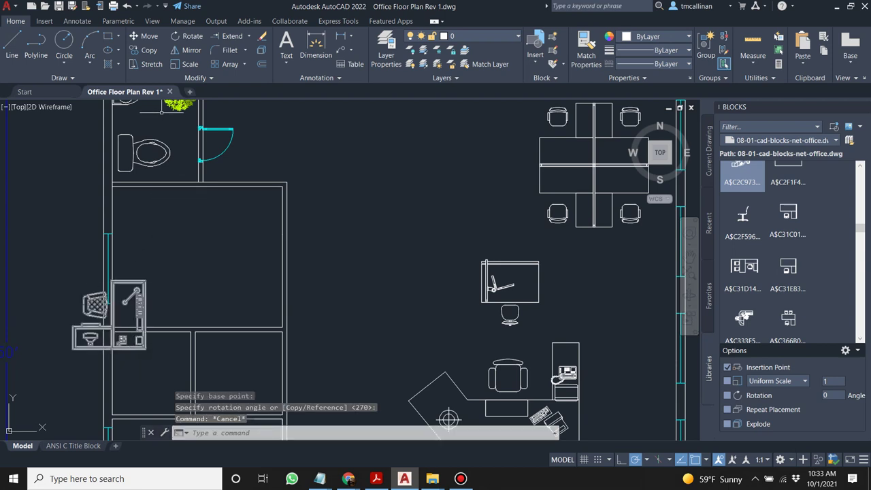
Start moving the fixture block back inside the room below the restroom.
left_click(144, 36)
left_click(131, 325)
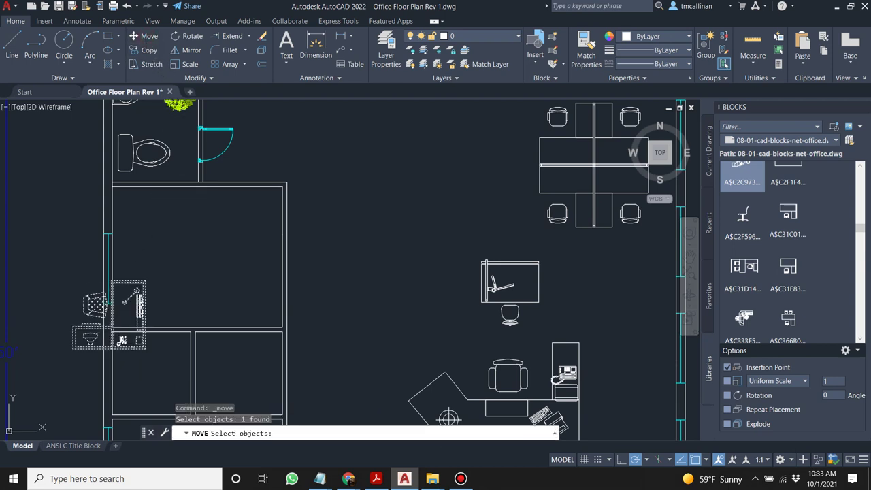
key("Return")
left_click(144, 345)
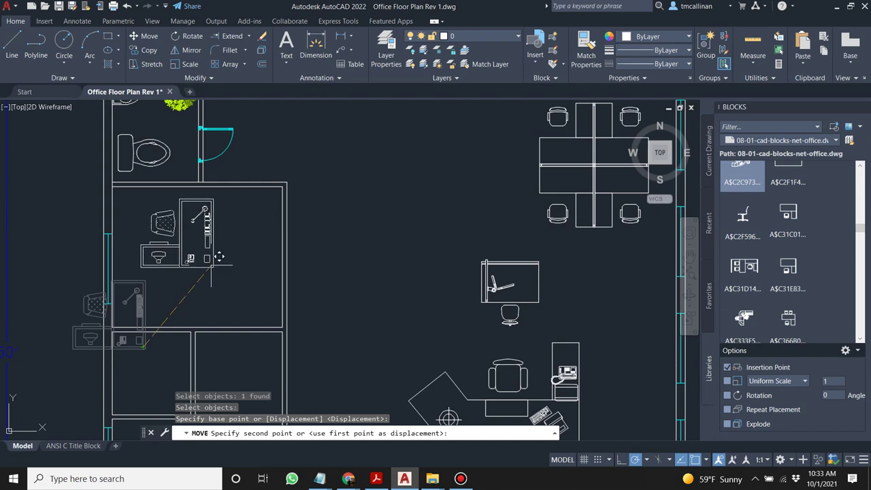
Grip-move the single desk up near the top wall of the open area.
key("Escape")
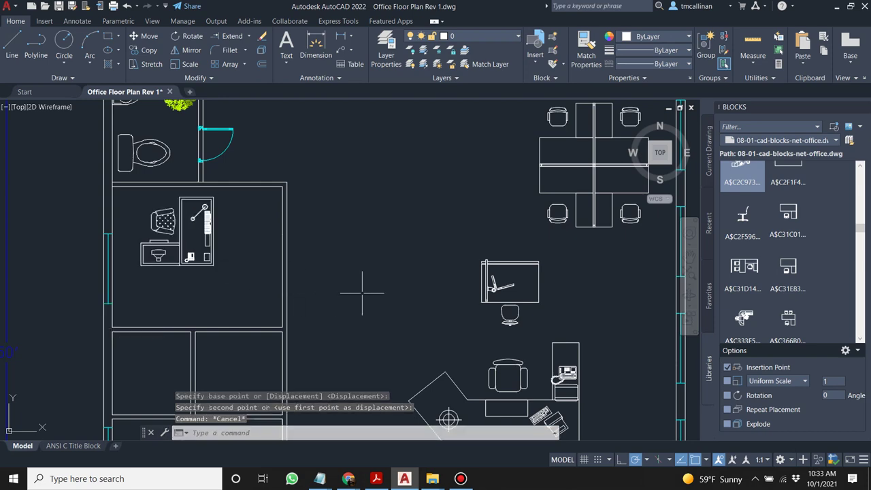
scroll(336, 293, "down", 3)
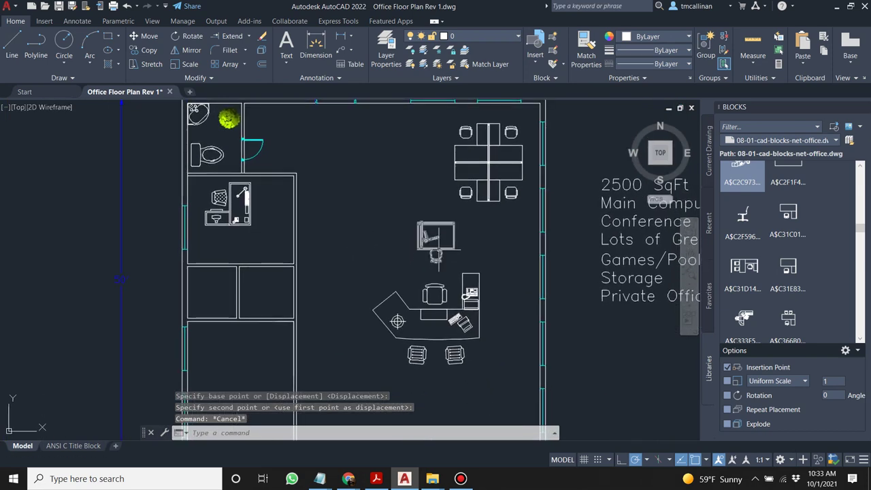
scroll(420, 280, "up", 3)
left_click(319, 260)
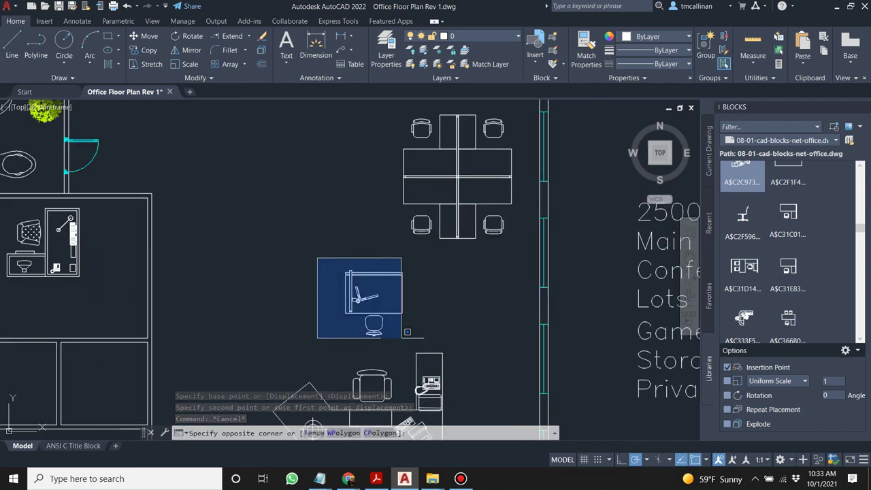
left_click(345, 336)
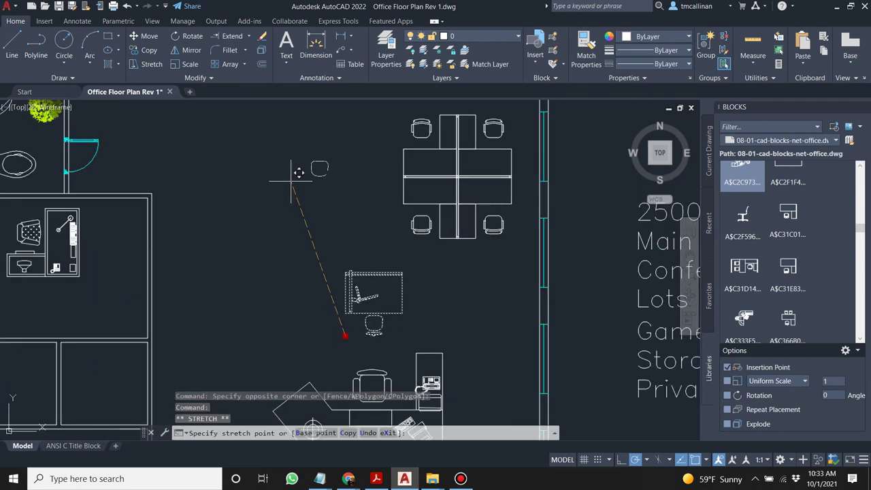
key("Escape")
Delete the angled reception desk with chairs and copy the four-desk workstation cluster.
scroll(369, 234, "down", 5)
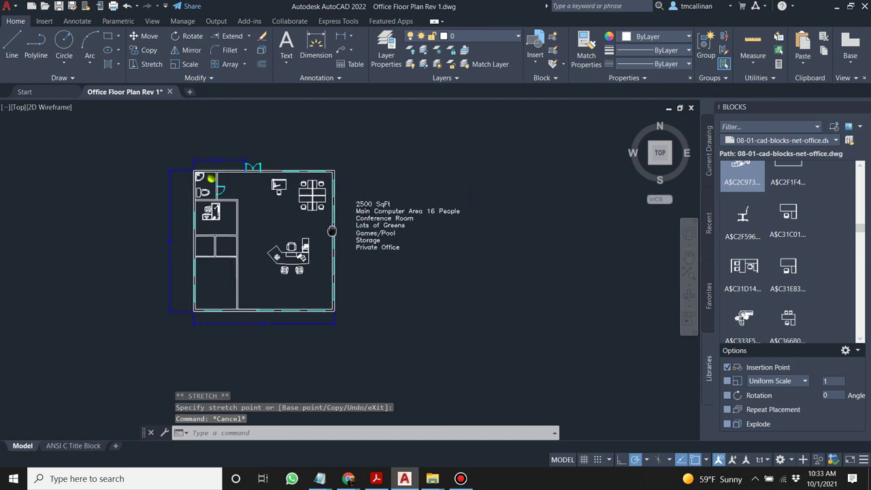
scroll(323, 231, "up", 2)
left_click(261, 298)
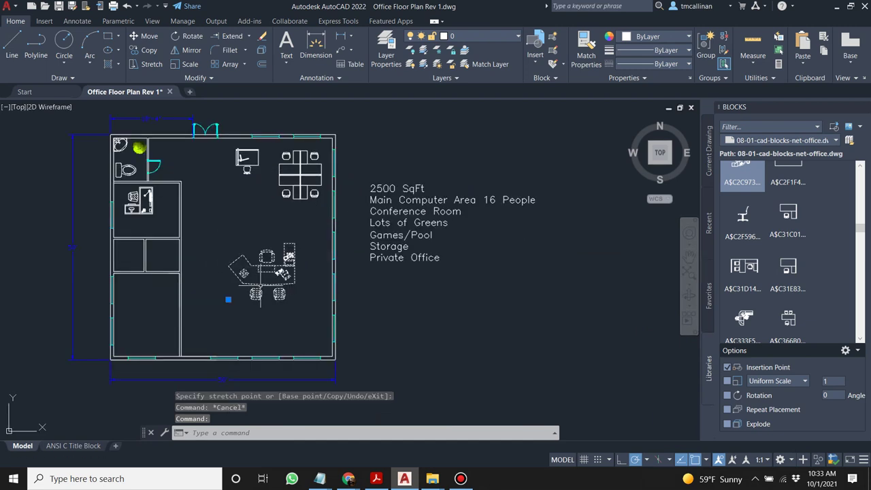
key("Delete")
left_click(286, 185)
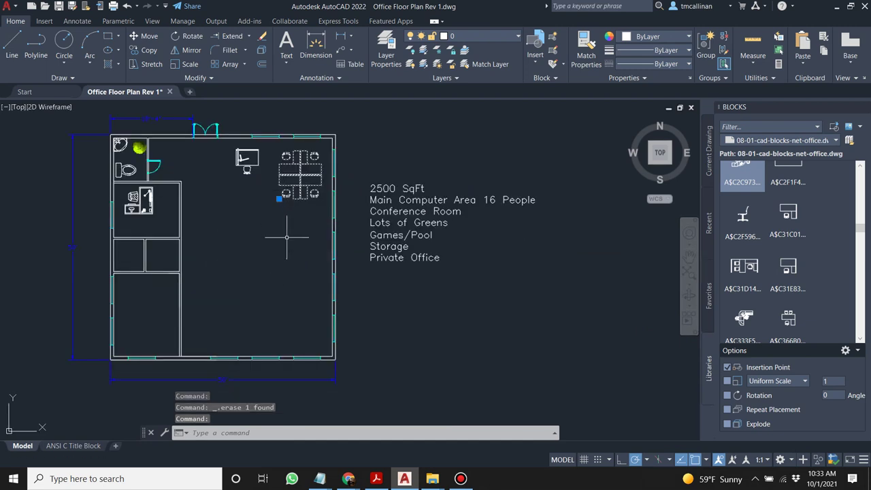
key("ctrl+c")
Paste a second workstation cluster directly below the first one.
key("ctrl+v")
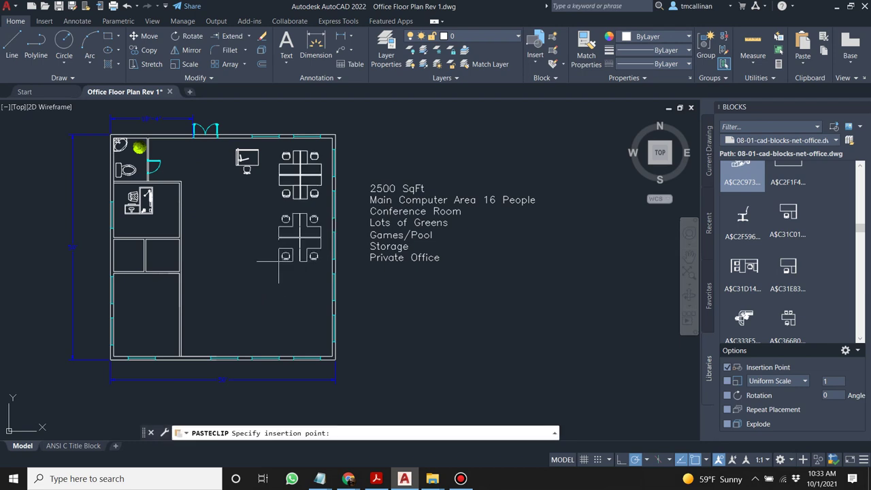
left_click(279, 261)
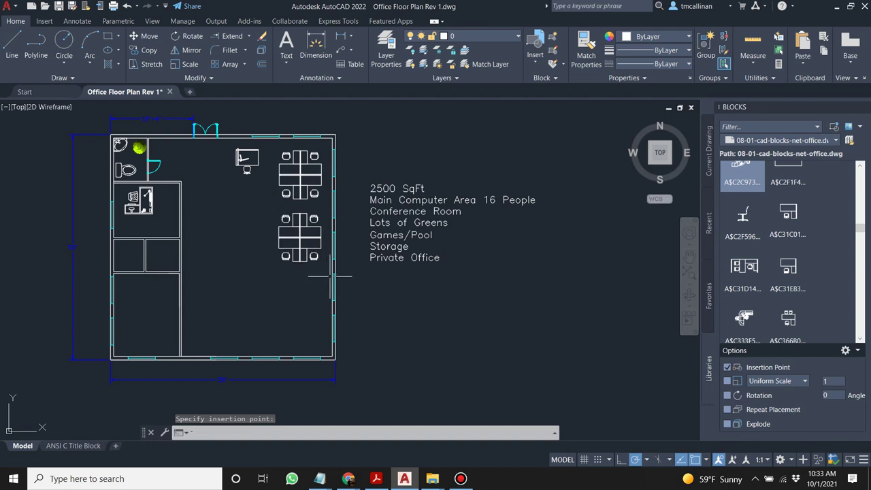
scroll(298, 234, "up", 2)
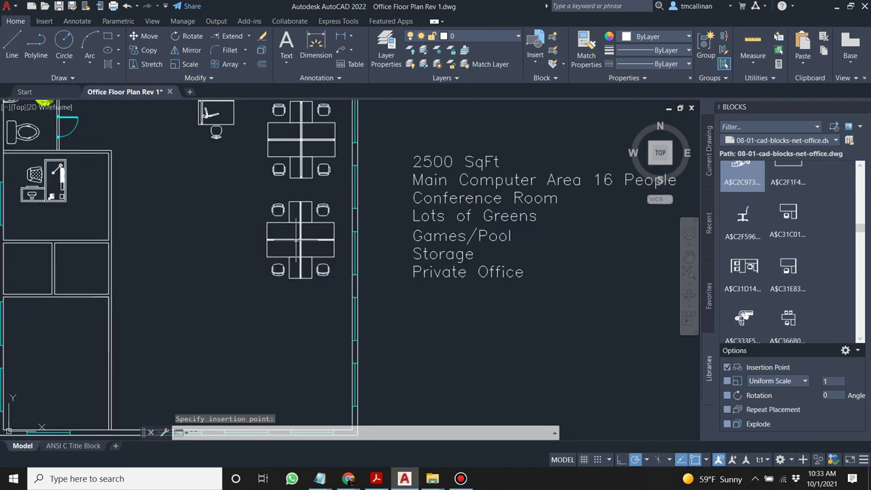
key("Escape")
key("Escape")
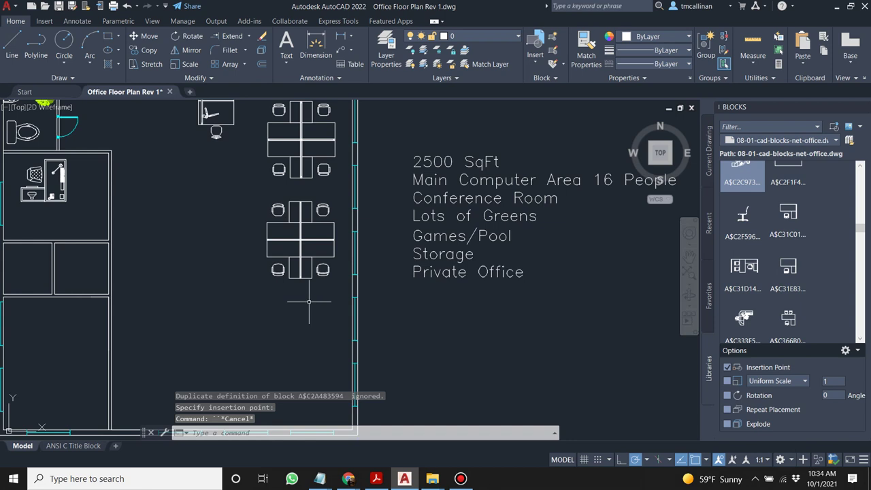
Copy the second cluster and paste a third one below it along the right wall.
left_click(303, 272)
key("ctrl+c")
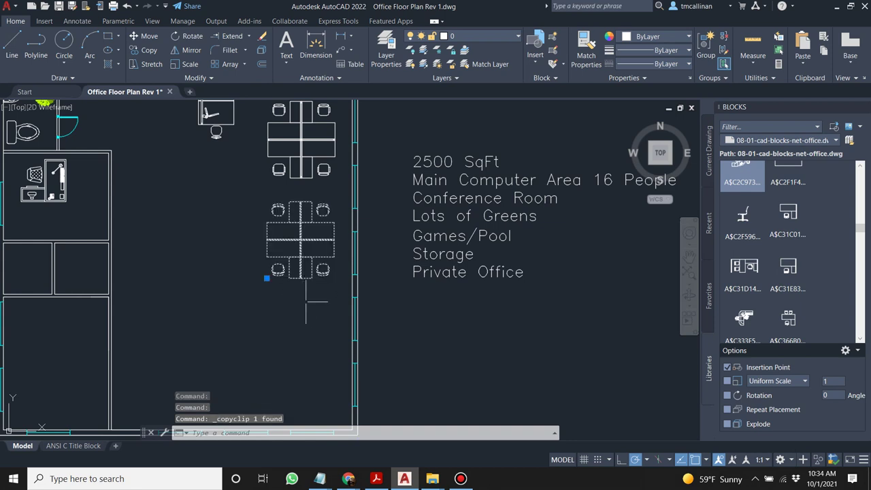
key("ctrl+v")
scroll(265, 373, "down", 2)
middle_click_drag(265, 373, 268, 354)
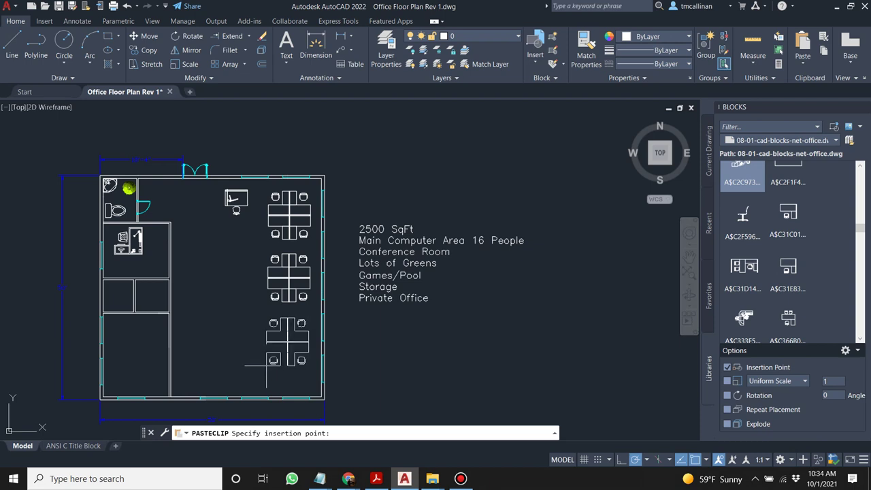
key("Escape")
middle_click_drag(210, 317, 231, 306)
scroll(235, 301, "up", 1)
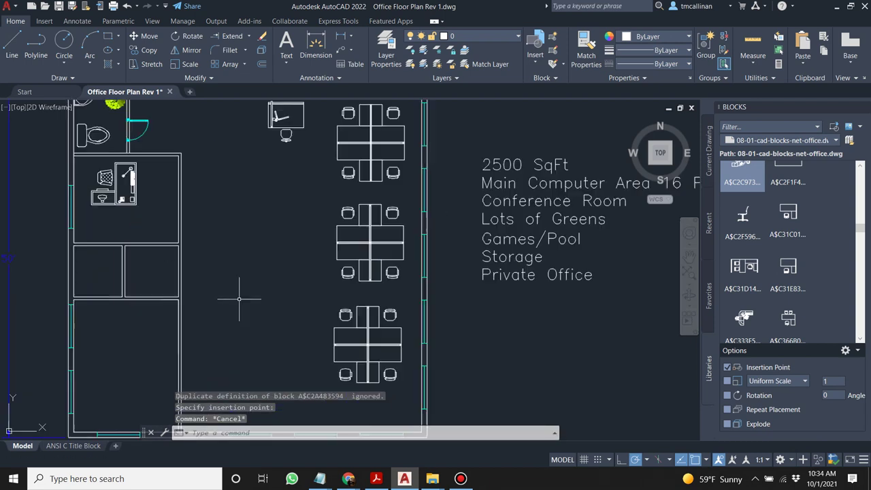
scroll(254, 300, "down", 1)
scroll(793, 261, "down", 2)
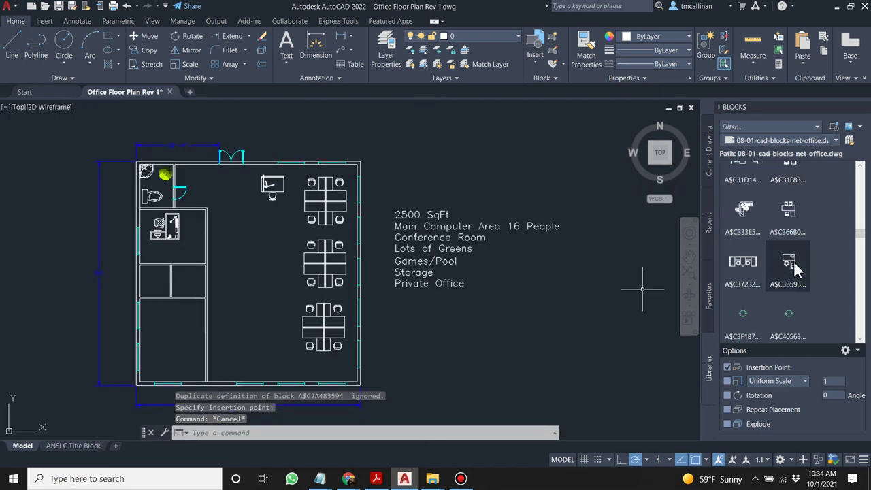
Insert the double-desk unit from the block library and drop it inside the floor plan.
mouse_move(800, 264)
scroll(782, 252, "down", 1)
left_click(742, 235)
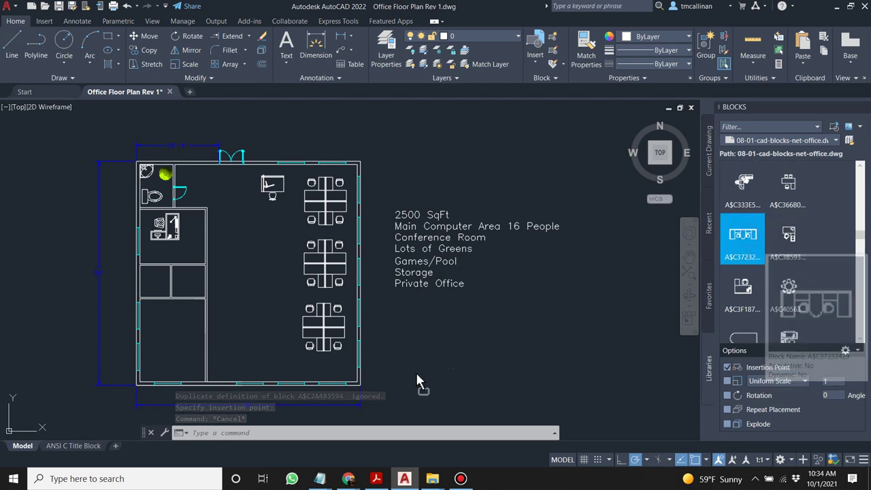
scroll(501, 352, "down", 8)
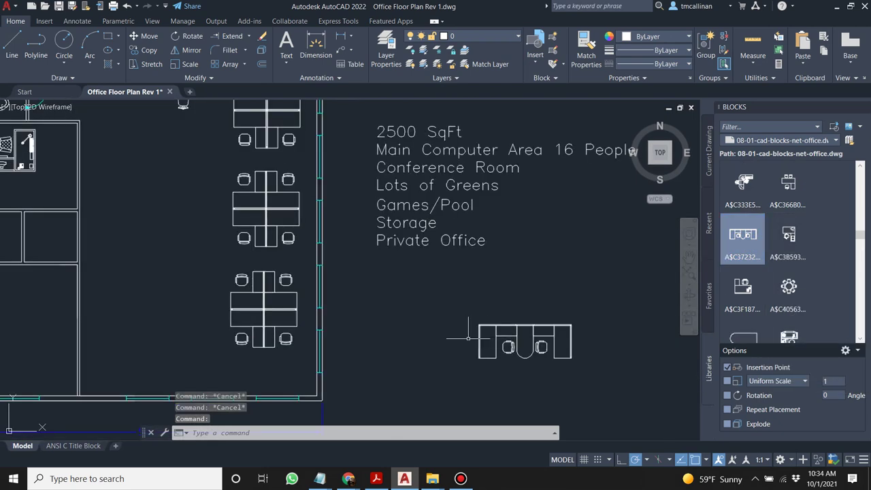
scroll(315, 318, "up", 3)
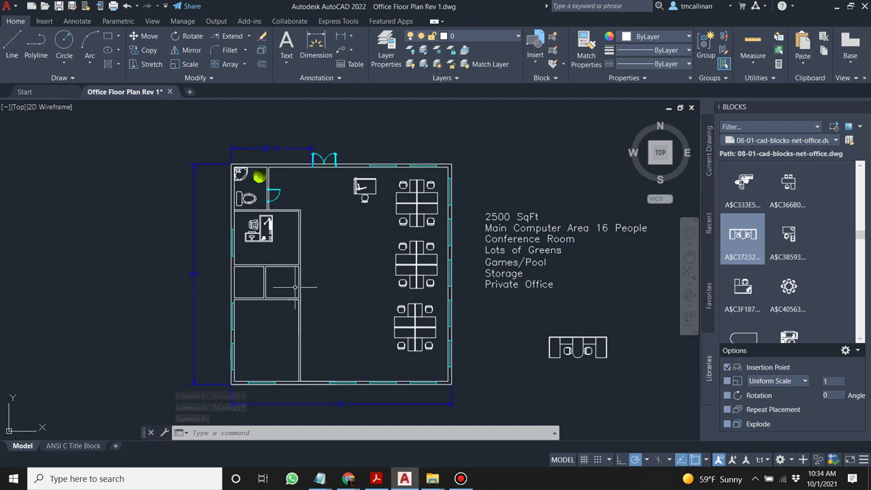
scroll(295, 287, "up", 4)
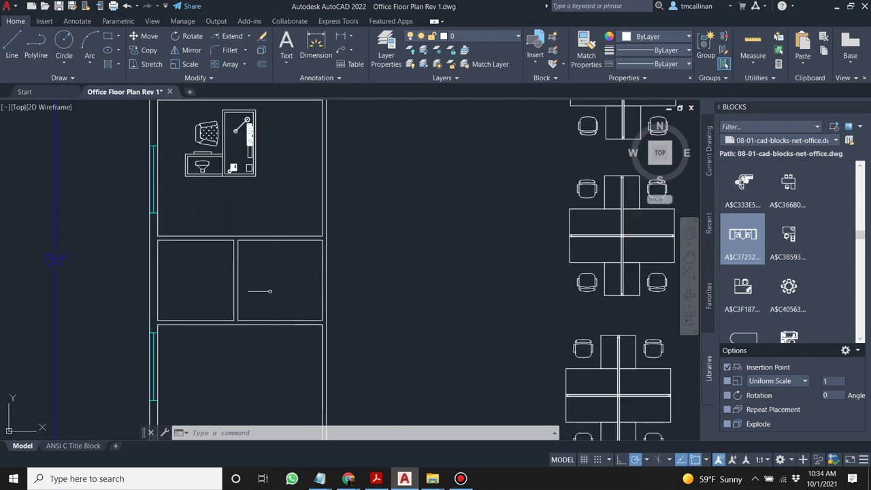
scroll(279, 279, "down", 4)
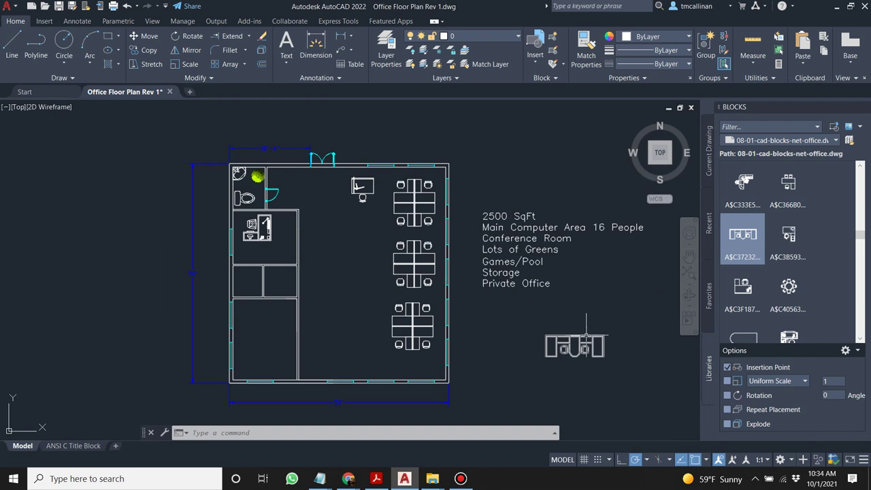
left_click(578, 344)
left_click(547, 354)
left_click(306, 341)
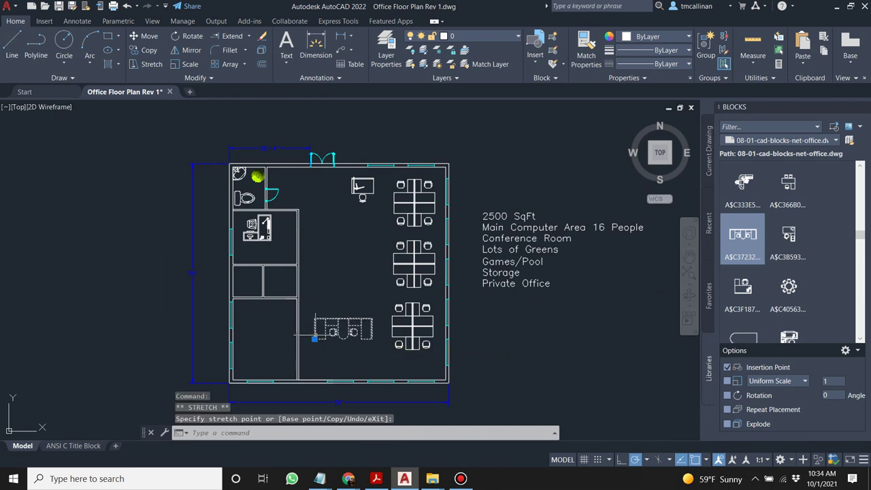
scroll(314, 311, "up", 5)
key("Escape")
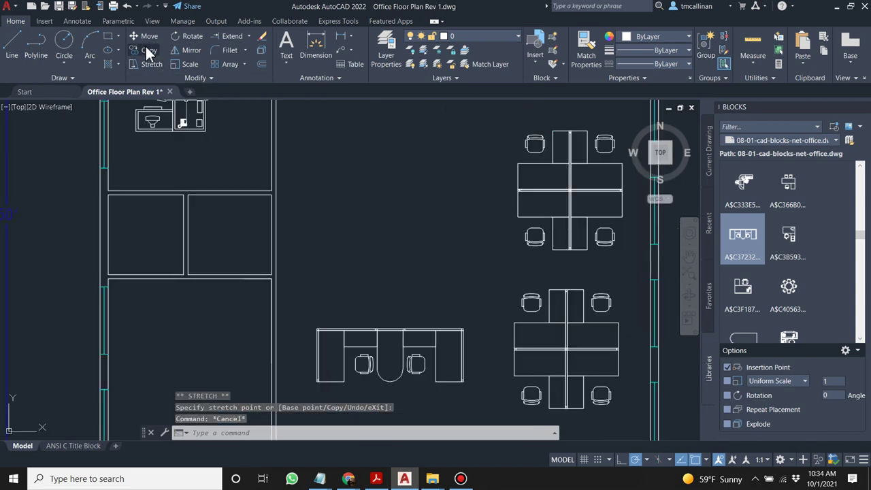
Rotate the double desk 90 degrees upright about its corner.
left_click(188, 37)
left_click(297, 309)
left_click(490, 400)
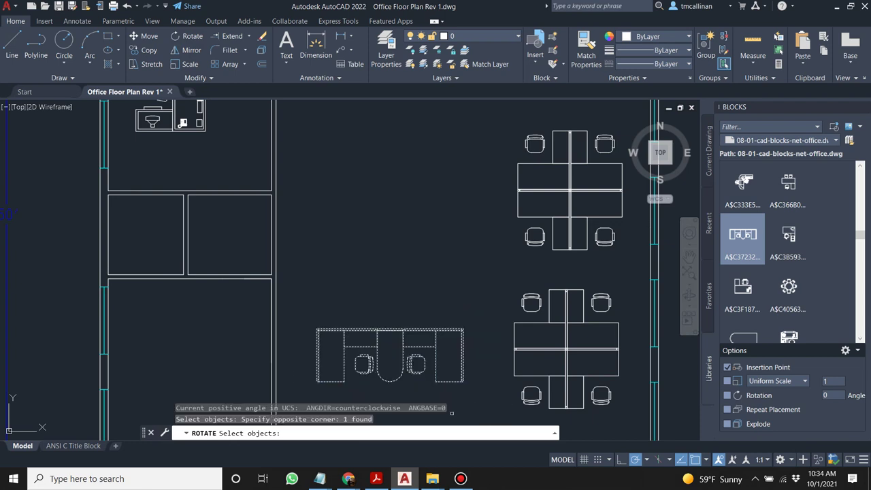
key("Return")
left_click(317, 330)
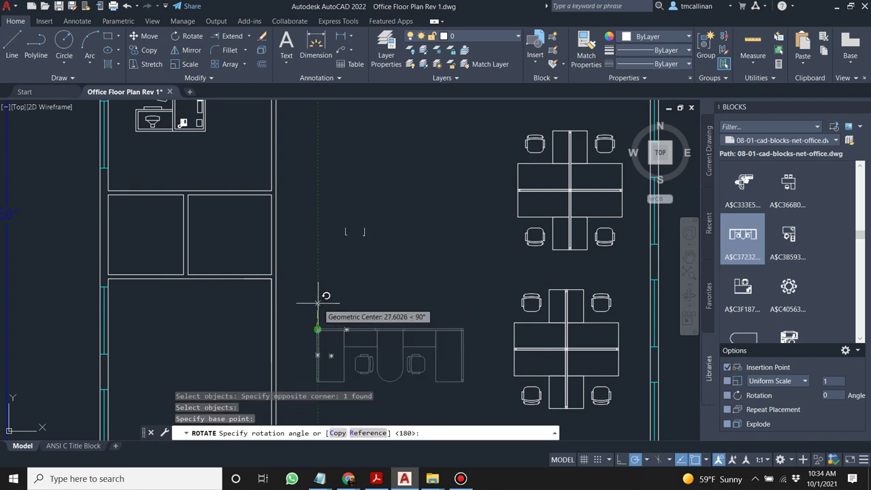
left_click(320, 288)
key("Escape")
Move the double desk from its corner so it sits against the left wall.
left_click(311, 327)
key("Escape")
left_click(315, 331)
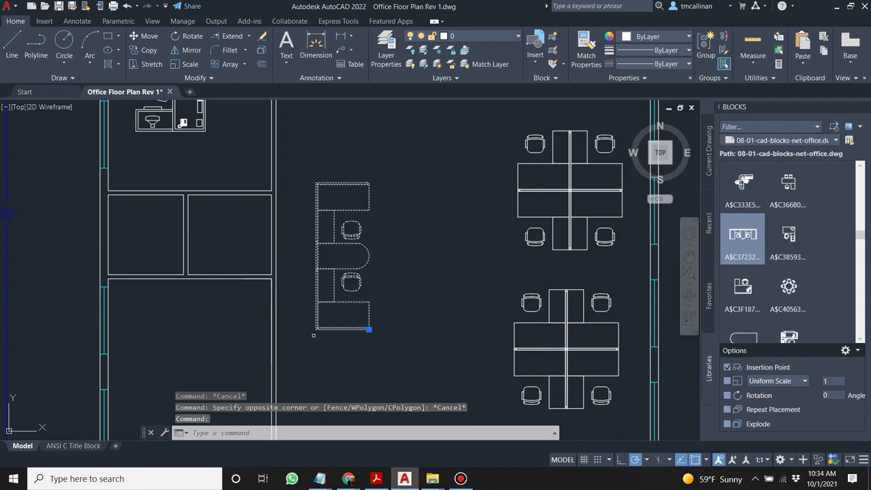
key("Escape")
left_click(141, 36)
left_click(307, 165)
left_click(418, 350)
key("Return")
left_click(317, 330)
left_click(273, 320)
key("Escape")
Grip-nudge the double-desk unit slightly to the right.
left_click(301, 319)
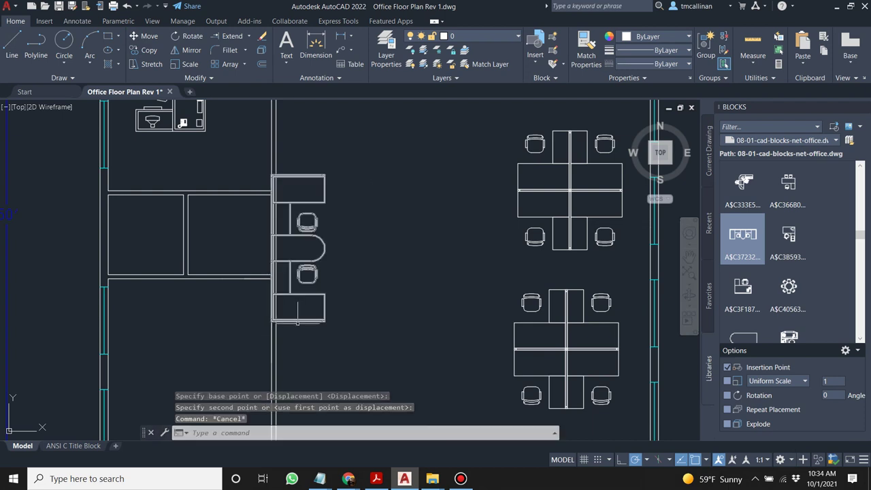
left_click(324, 321)
left_click(337, 321)
key("Escape")
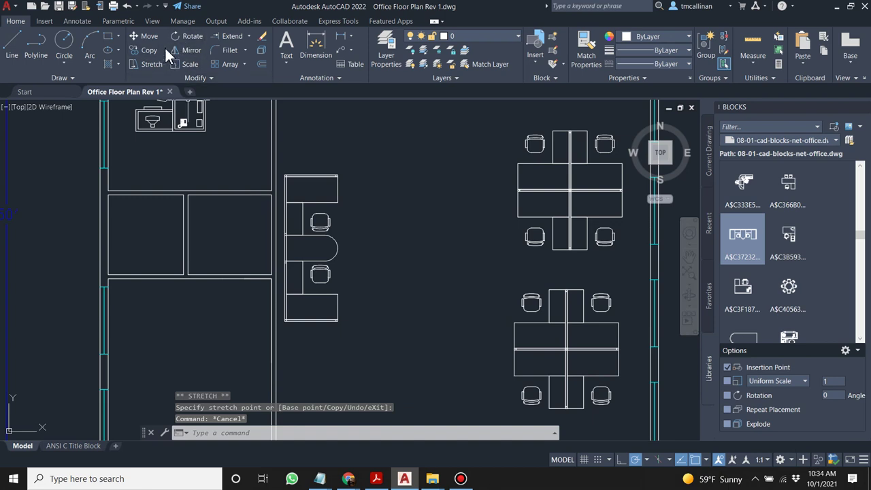
Window-select the double desk for another move, then cancel it.
left_click(149, 37)
left_click(283, 162)
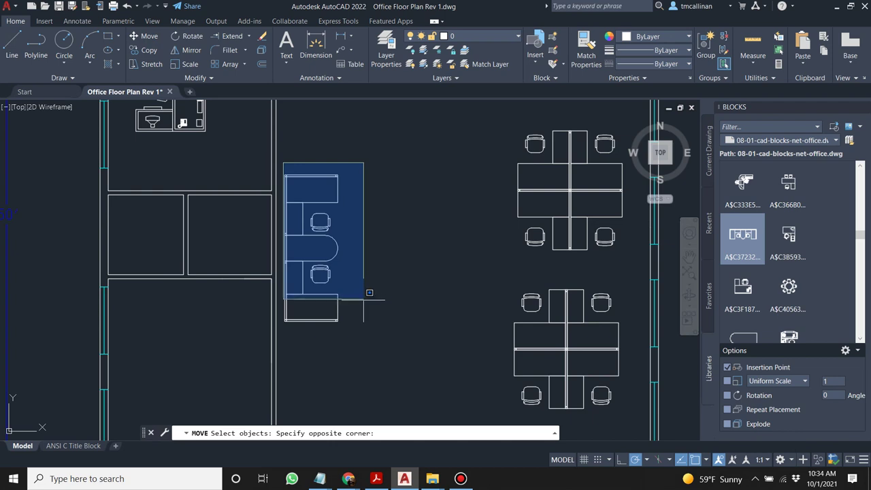
left_click(364, 295)
key("Return")
scroll(276, 337, "up", 2)
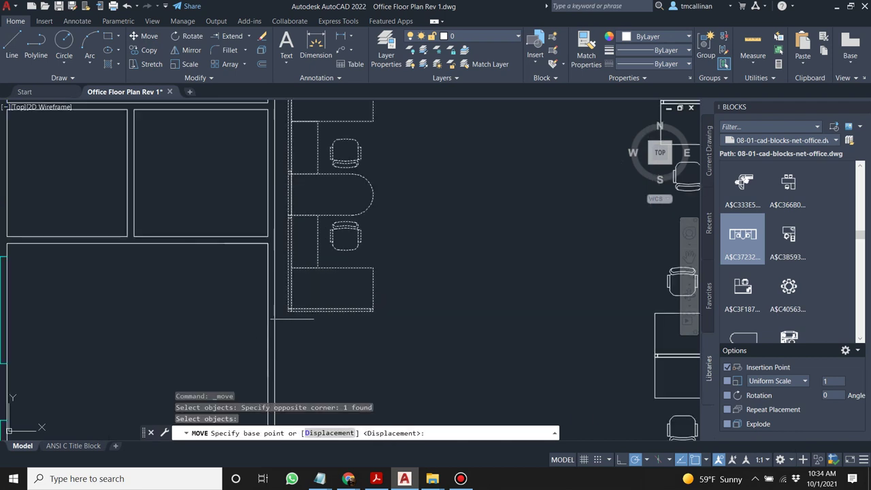
left_click(288, 311)
key("Escape")
scroll(370, 314, "down", 5)
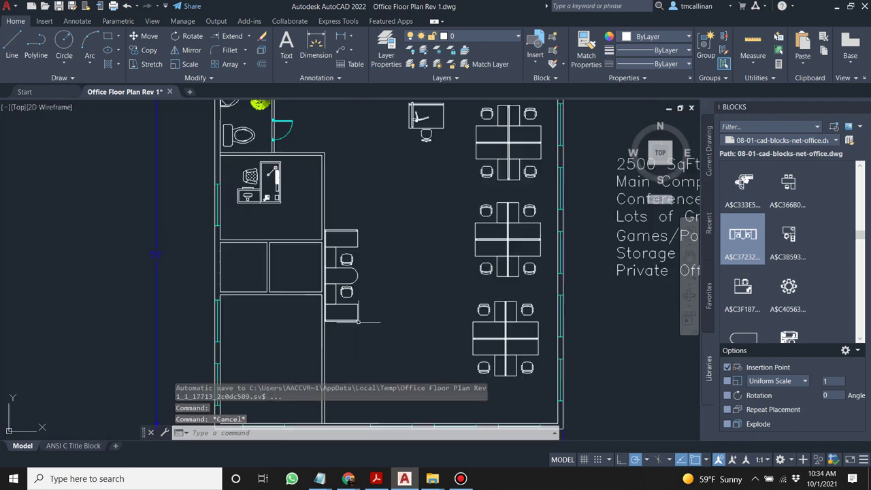
scroll(372, 295, "up", 2)
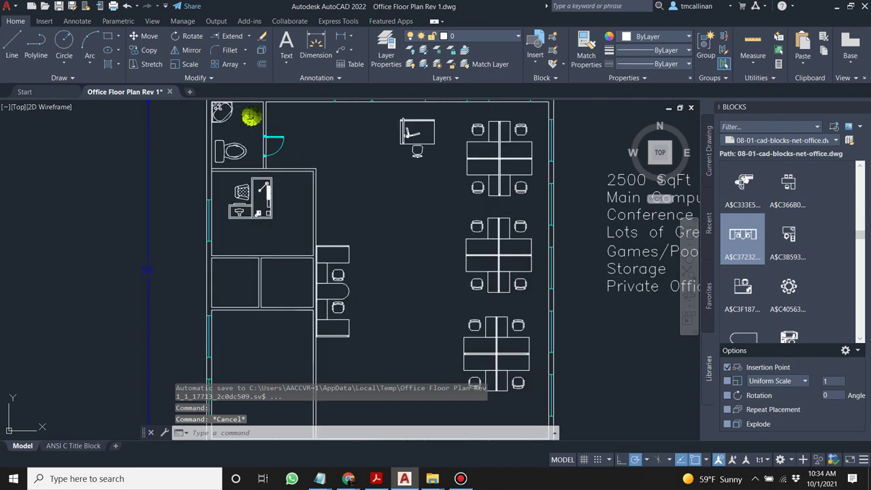
scroll(385, 246, "down", 2)
Place a desk-and-chair block in the open area, then delete it.
scroll(783, 273, "down", 2)
left_click(780, 261)
left_click(393, 293)
scroll(395, 292, "up", 4)
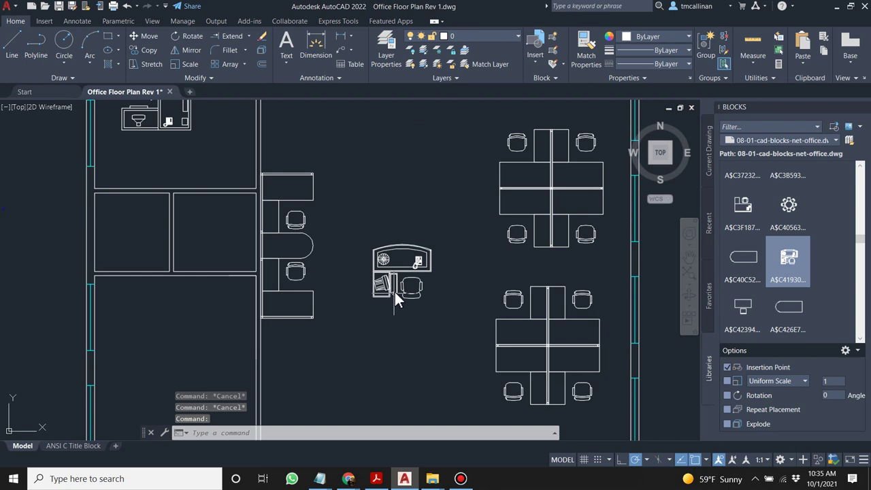
scroll(395, 292, "up", 2)
left_click(425, 300)
left_click(354, 203)
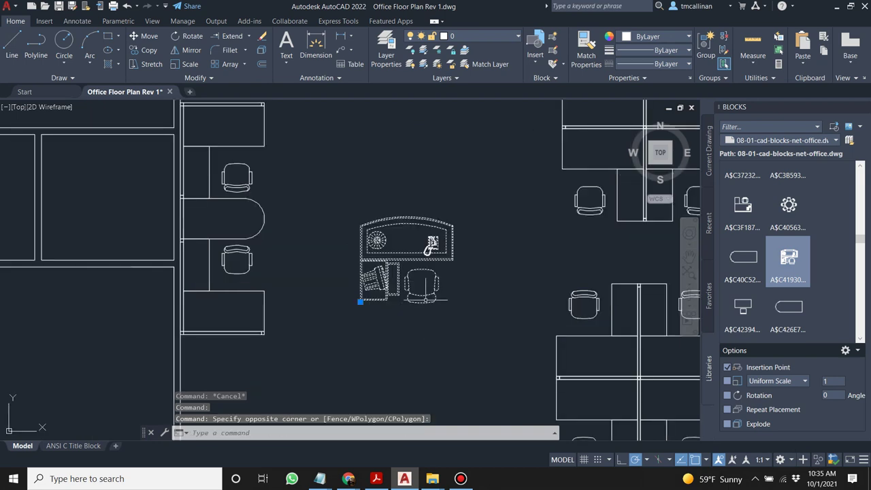
left_click(432, 245)
key("Delete")
Zoom and pan to frame the whole floor plan.
scroll(776, 245, "down", 3)
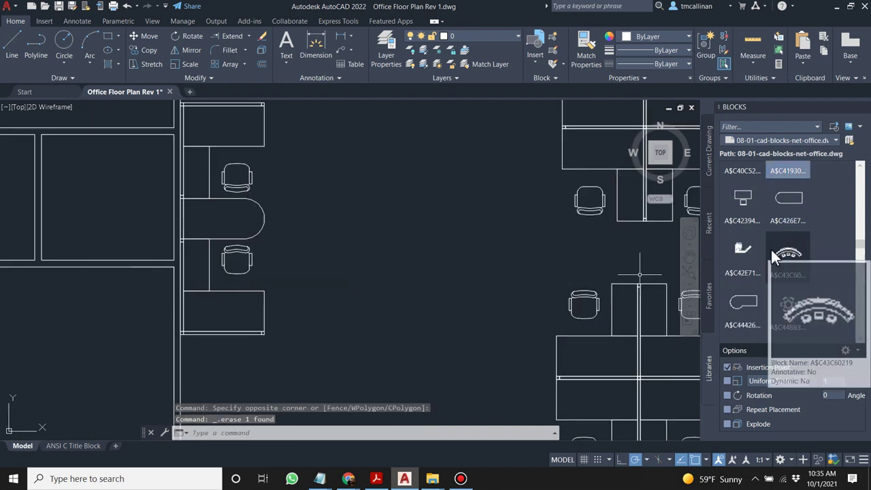
scroll(782, 258, "down", 3)
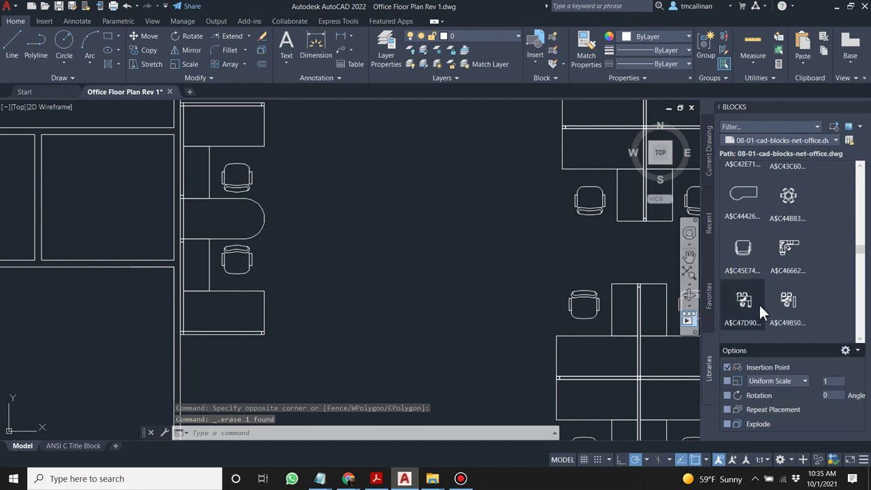
scroll(760, 307, "down", 1)
scroll(408, 219, "down", 3)
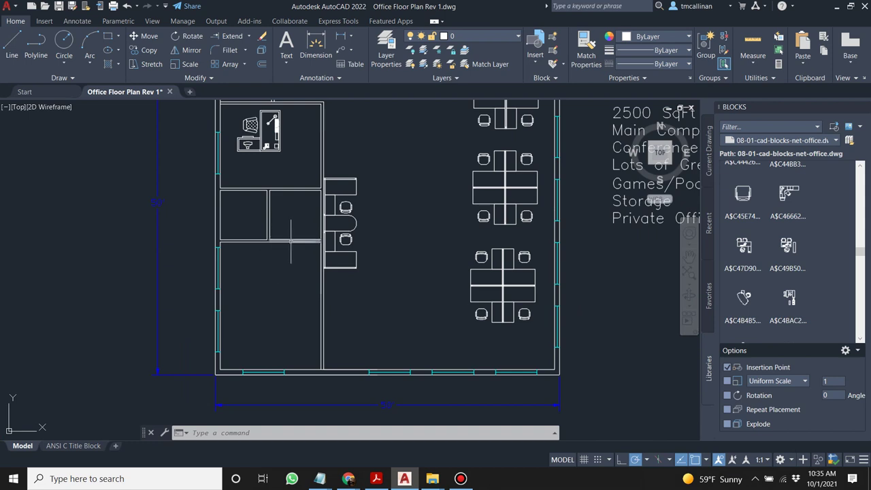
middle_click_drag(292, 204, 304, 275)
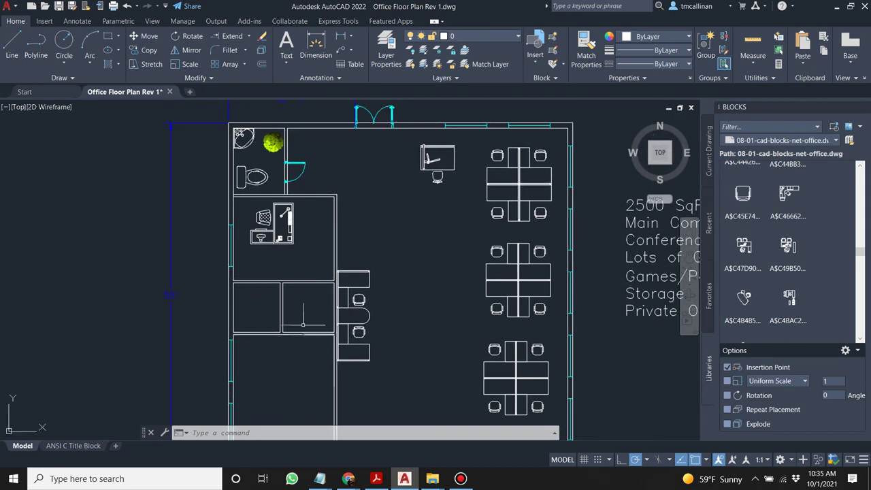
scroll(610, 288, "down", 2)
middle_click_drag(610, 288, 553, 274)
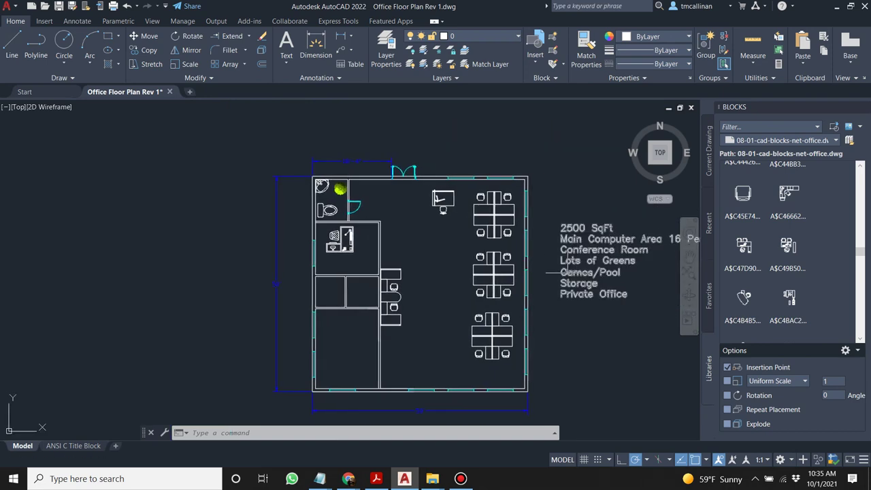
scroll(317, 236, "up", 4)
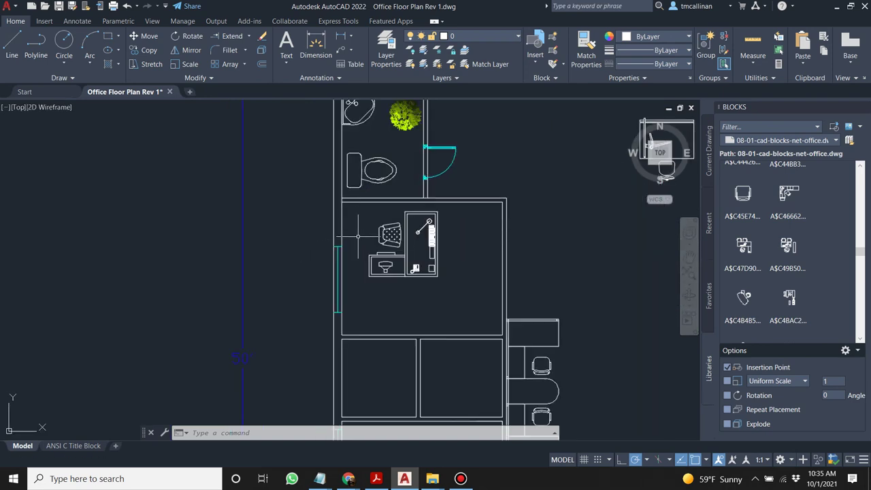
scroll(402, 238, "down", 4)
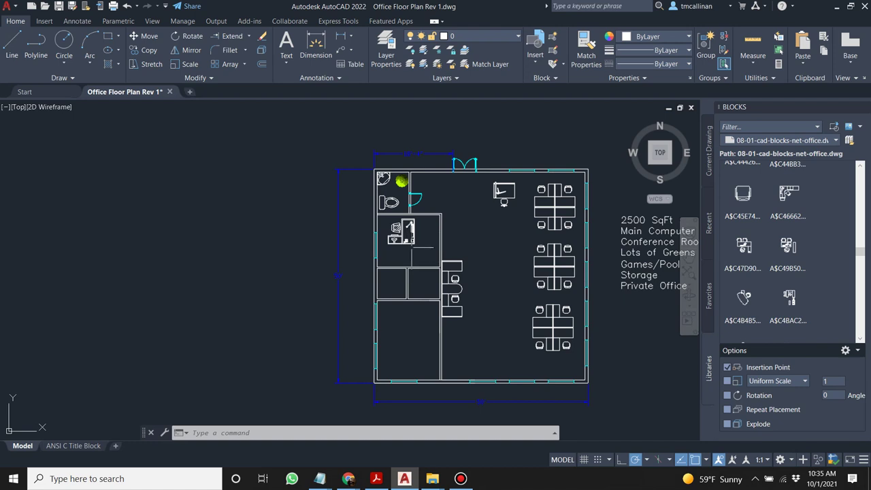
scroll(398, 222, "up", 4)
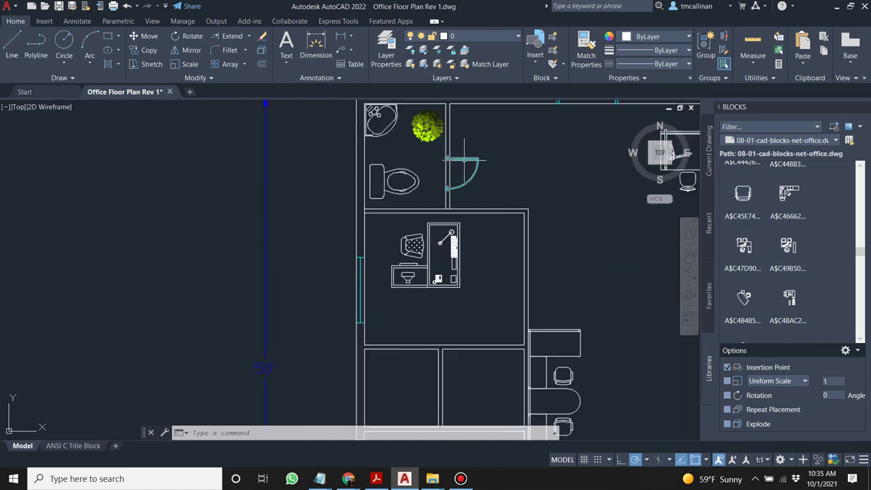
scroll(453, 233, "down", 4)
scroll(469, 236, "up", 6)
key("Escape")
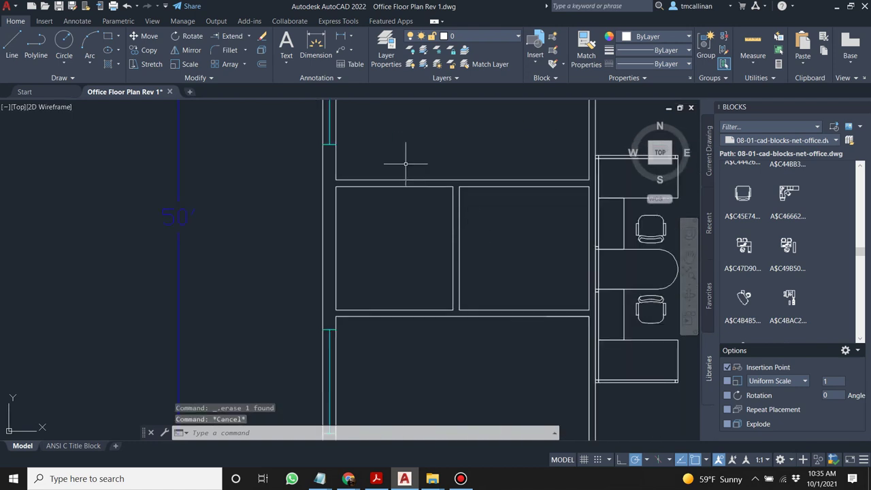
Delete both lines of the wall between the two small rooms.
left_click(232, 36)
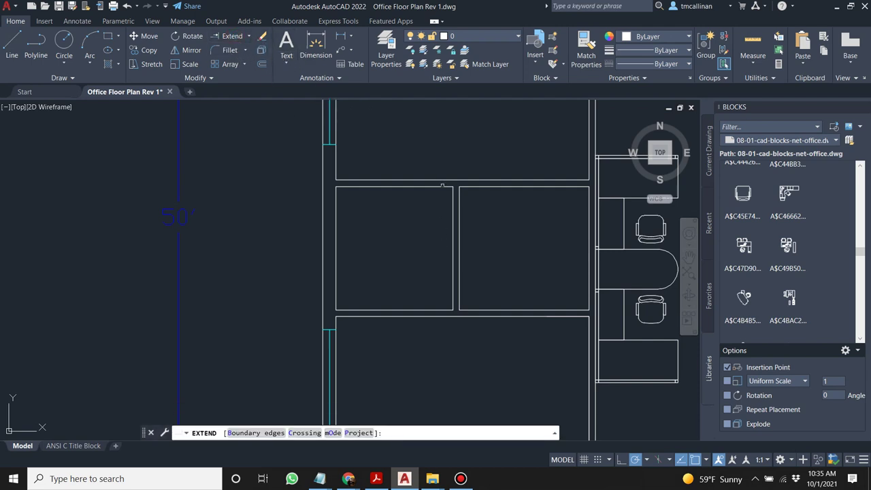
left_click(442, 187)
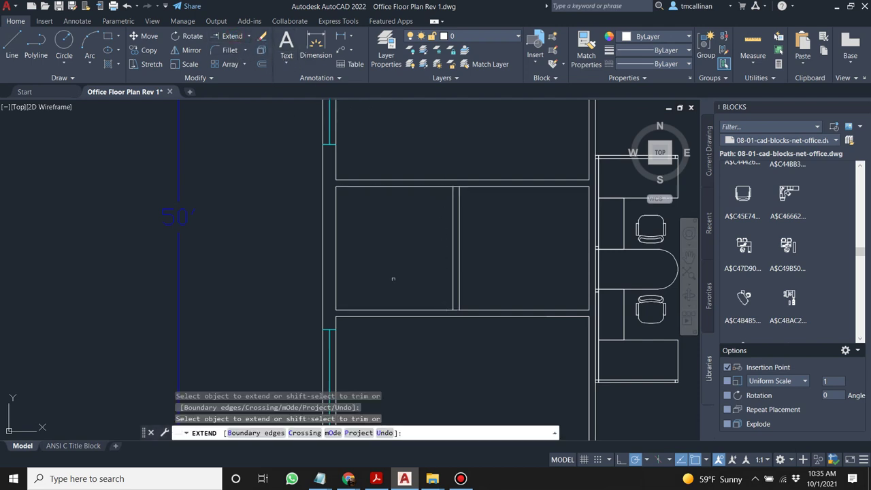
key("Escape")
left_click(515, 276)
left_click(437, 249)
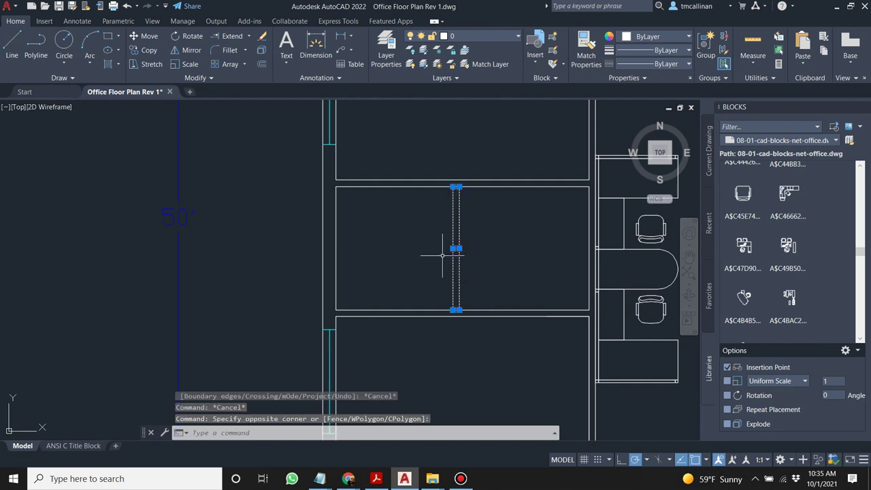
key("Delete")
Grip-move the double-desk unit lower along the wall.
scroll(442, 255, "down", 3)
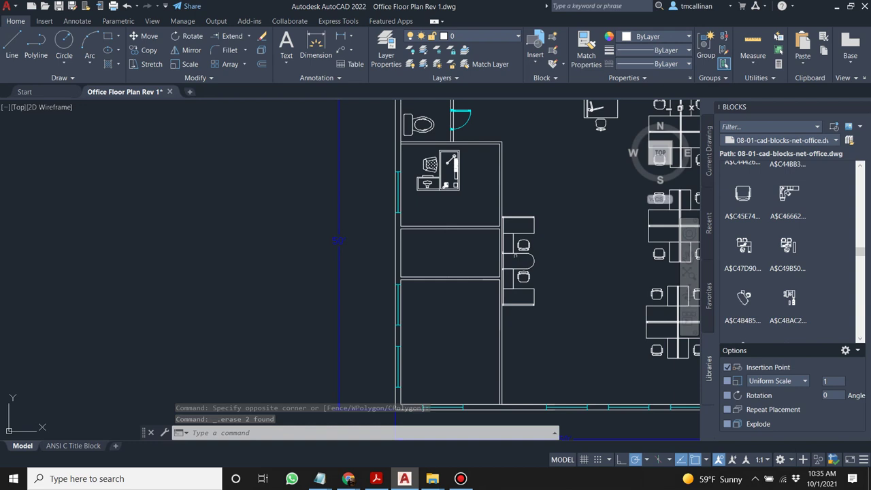
left_click(511, 258)
left_click(511, 256)
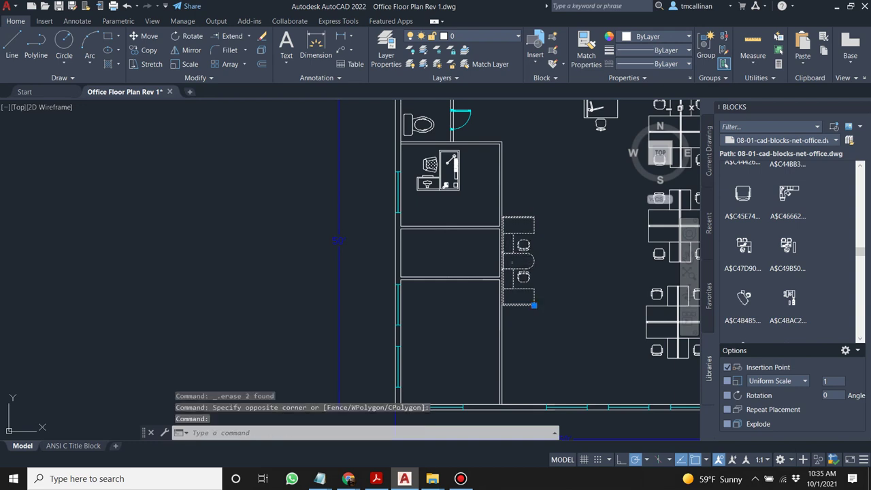
left_click(534, 305)
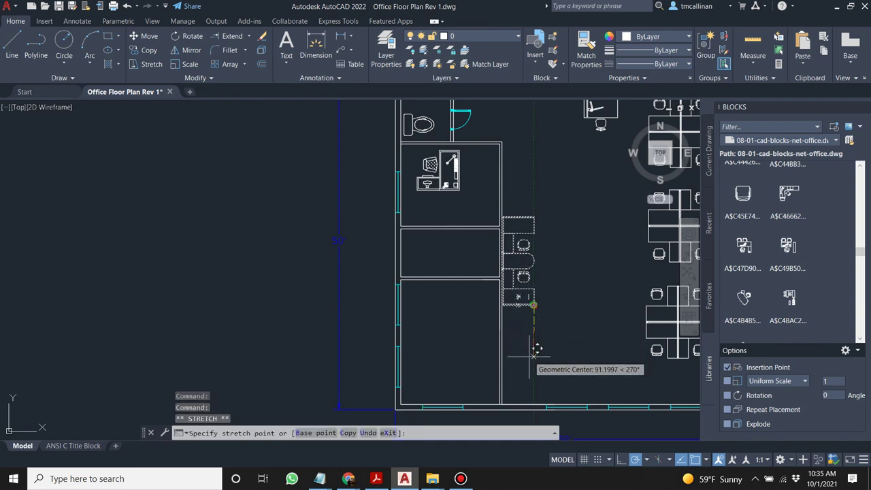
key("Escape")
scroll(513, 226, "up", 2)
scroll(513, 226, "down", 3)
key("Escape")
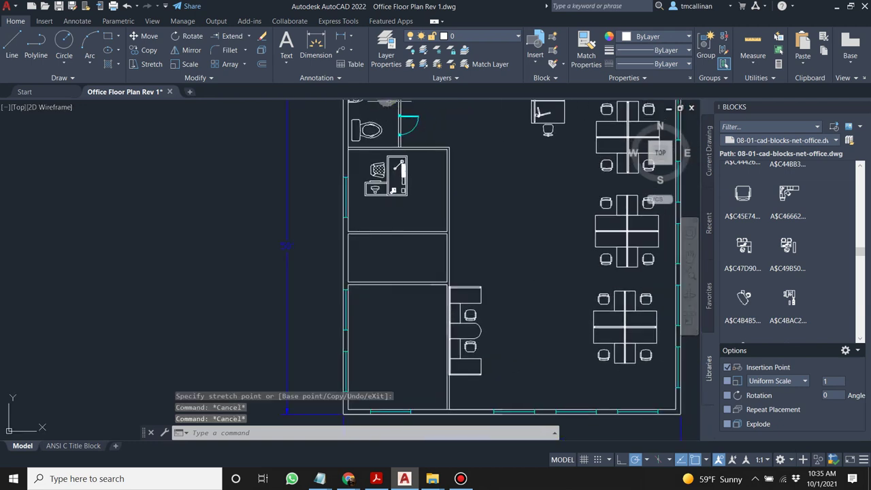
scroll(403, 117, "up", 3)
Copy the restroom door from its hinge to the room's wall corner, 10 units down.
left_click(403, 120)
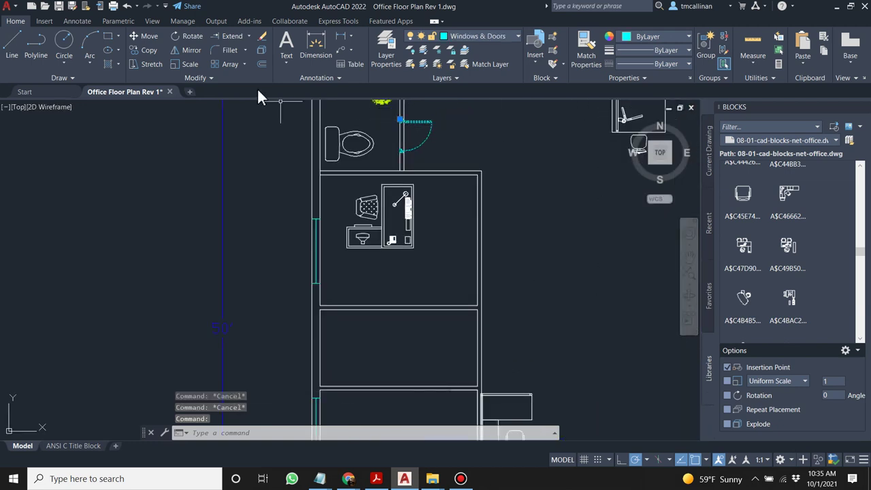
left_click(144, 49)
scroll(392, 109, "up", 3)
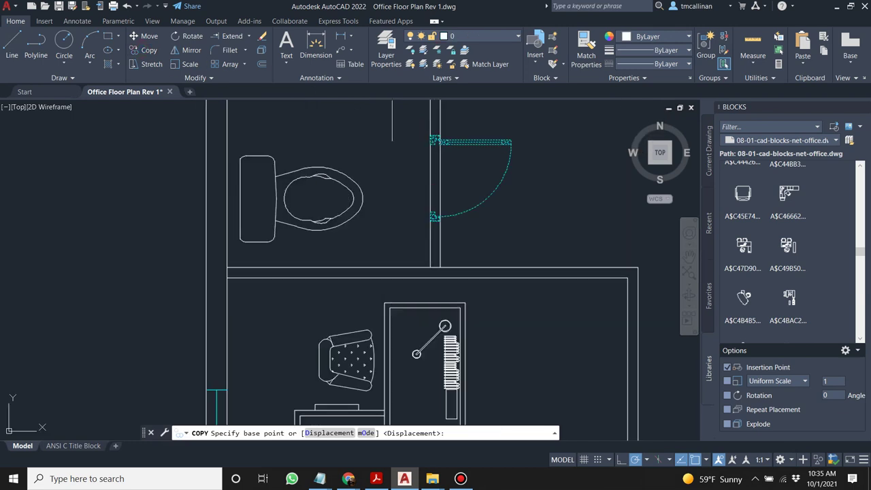
left_click(431, 138)
scroll(537, 224, "down", 5)
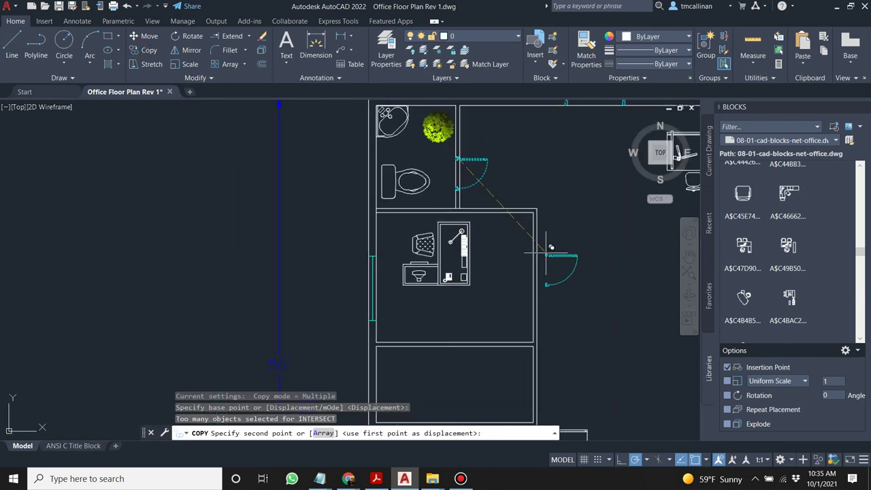
scroll(545, 253, "up", 2)
left_click(526, 226)
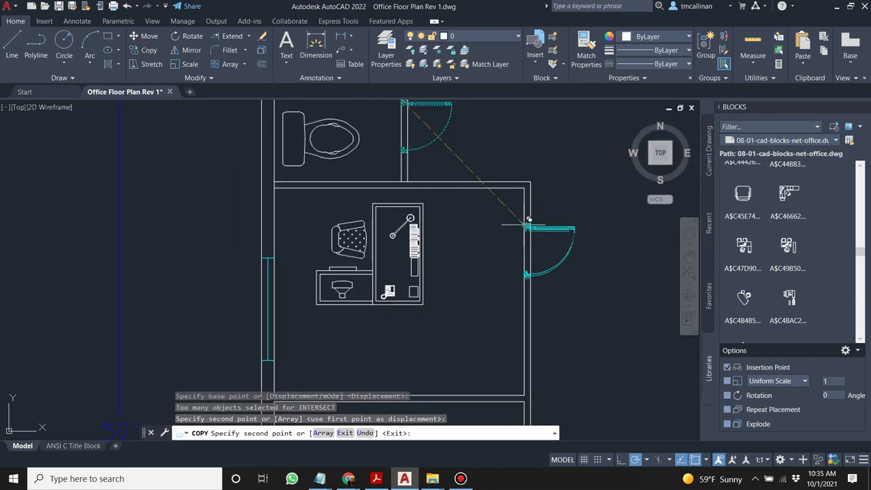
scroll(535, 292, "down", 2)
scroll(525, 288, "up", 4)
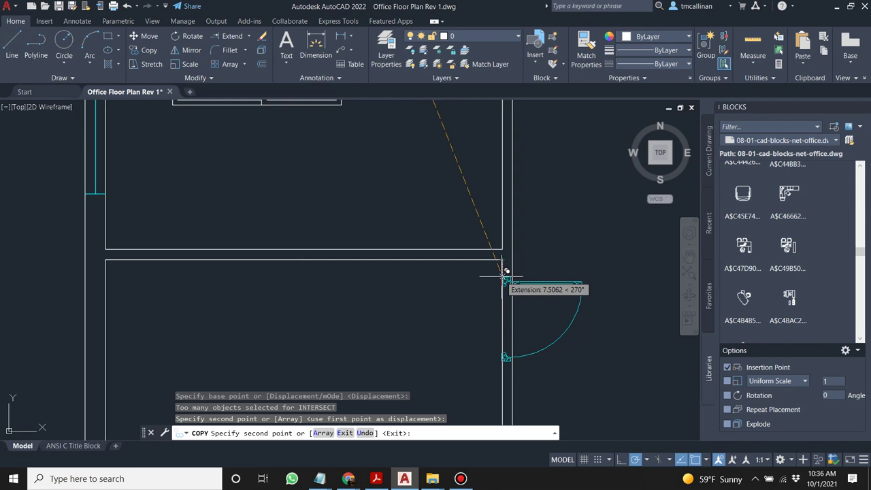
key("Return")
key("Escape")
Grip-shift the partition door's corner to a nearby point.
middle_click_drag(574, 346, 542, 305)
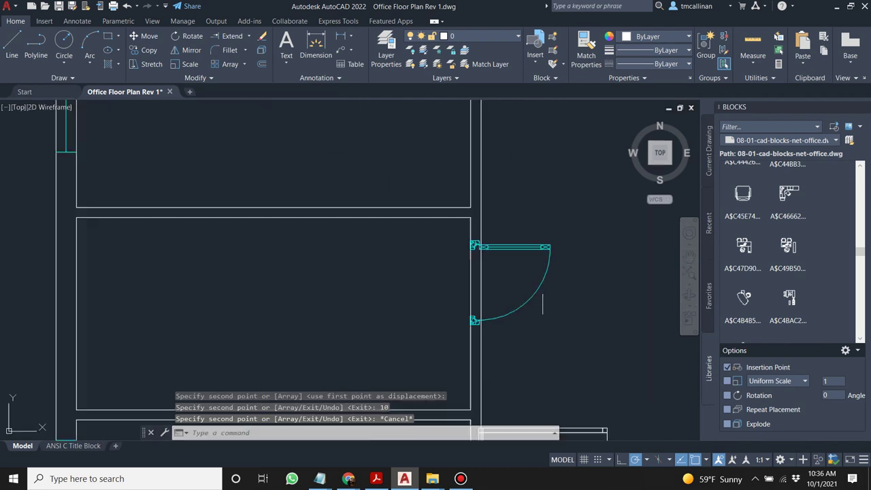
scroll(523, 273, "up", 5)
scroll(422, 228, "down", 3)
scroll(371, 188, "up", 6)
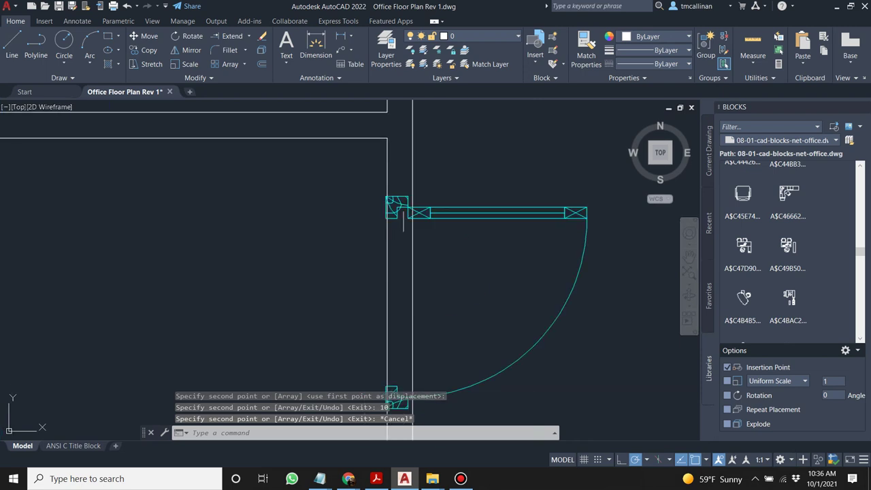
left_click(359, 174)
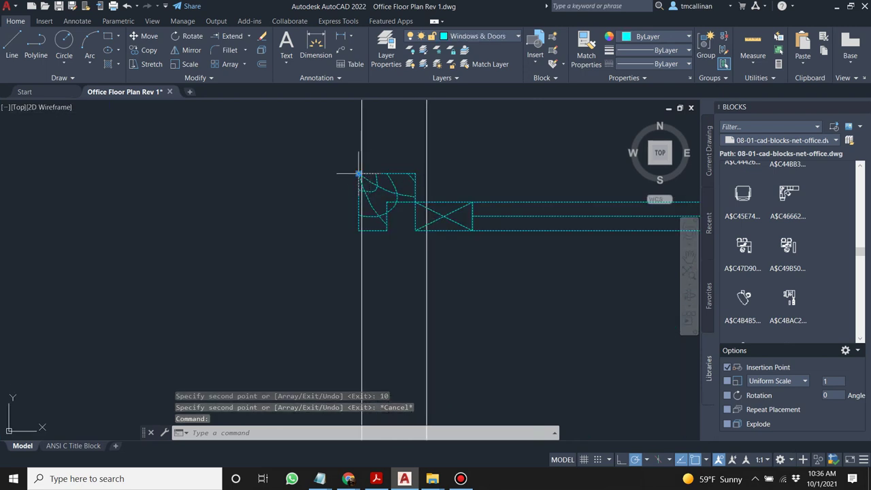
left_click(359, 174)
scroll(370, 164, "up", 4)
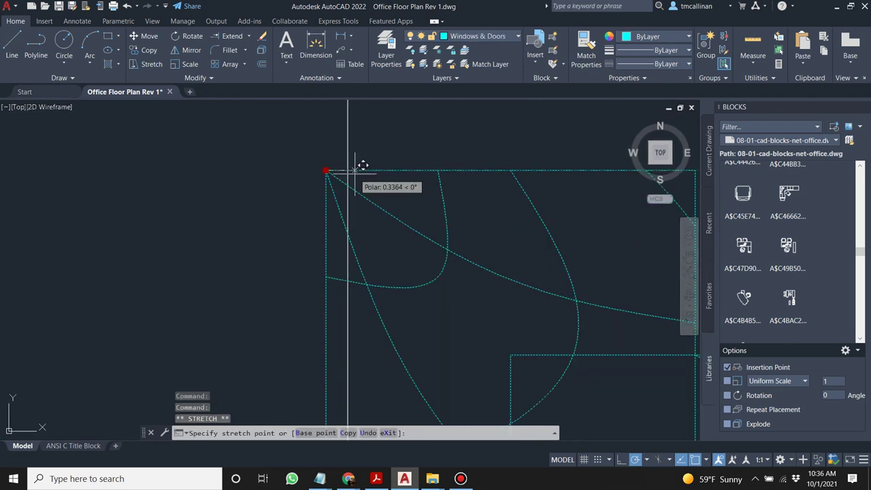
left_click(353, 169)
key("Escape")
Snap the partition door's hinge corner onto the wall line.
scroll(378, 190, "down", 3)
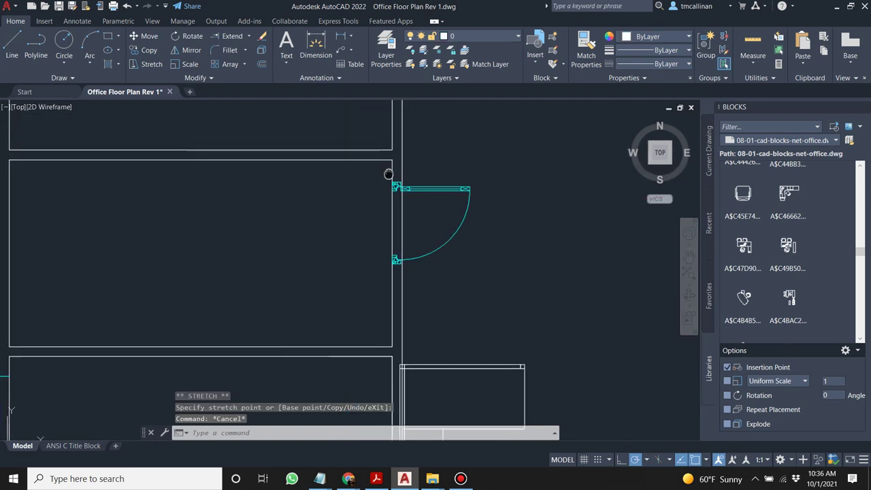
middle_click_drag(353, 439, 347, 252)
scroll(341, 204, "up", 6)
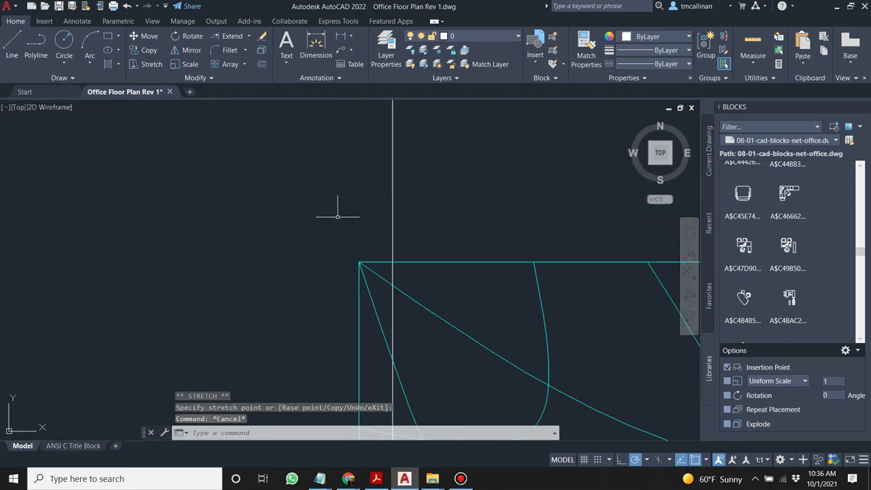
left_click(354, 261)
left_click(359, 261)
left_click(391, 261)
key("Escape")
scroll(392, 257, "down", 10)
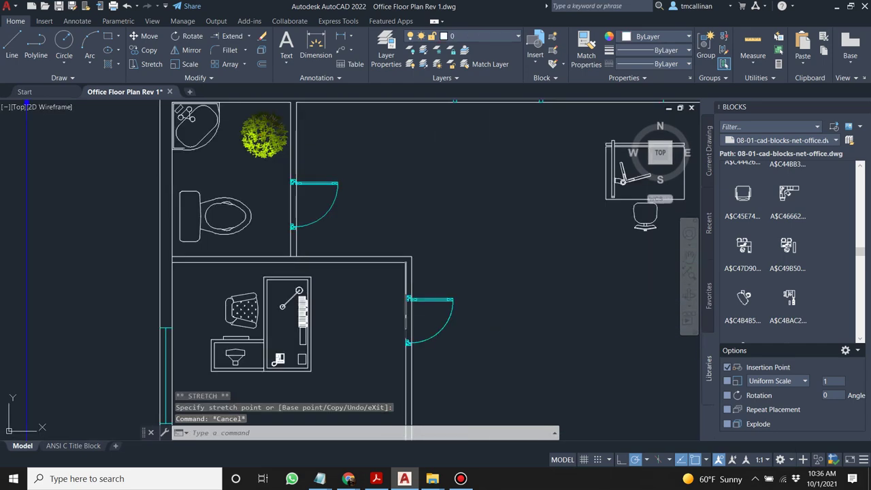
scroll(419, 258, "up", 2)
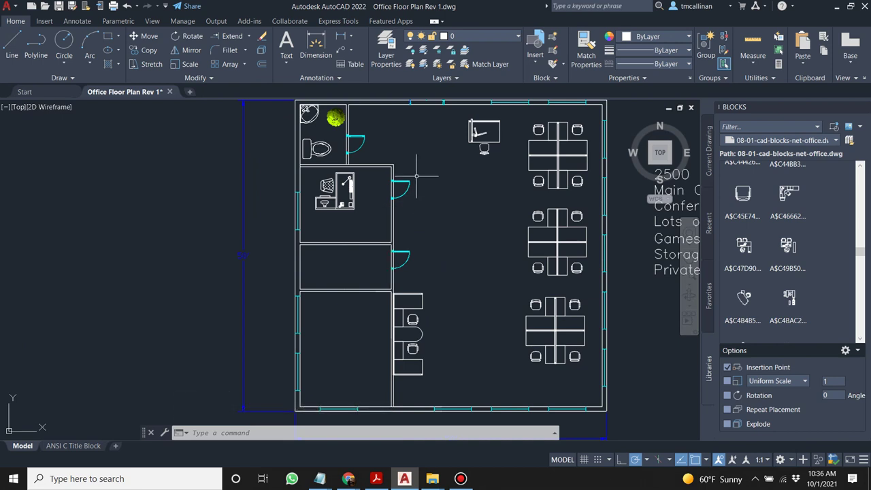
Select the lower partition room's door and try repositioning it by its corner, then cancel.
scroll(394, 265, "up", 2)
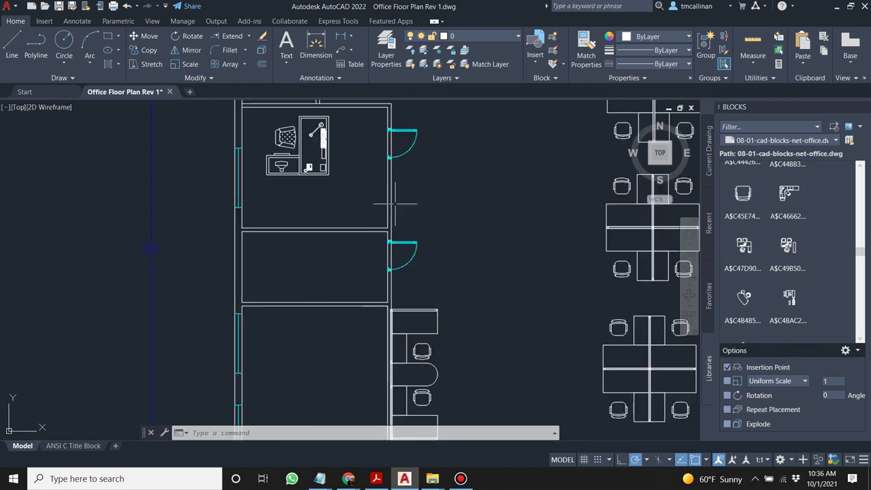
scroll(528, 235, "down", 2)
scroll(450, 293, "up", 2)
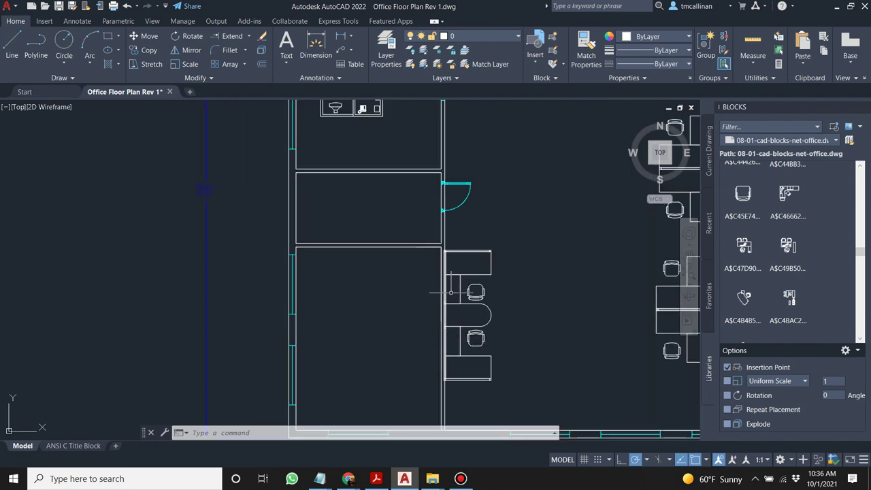
left_click(448, 188)
left_click(442, 182)
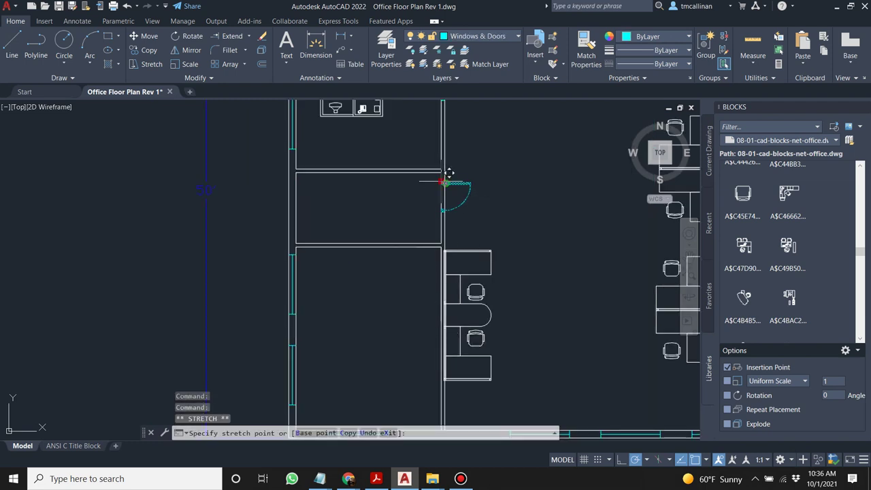
key("ctrl+c")
scroll(486, 247, "down", 2)
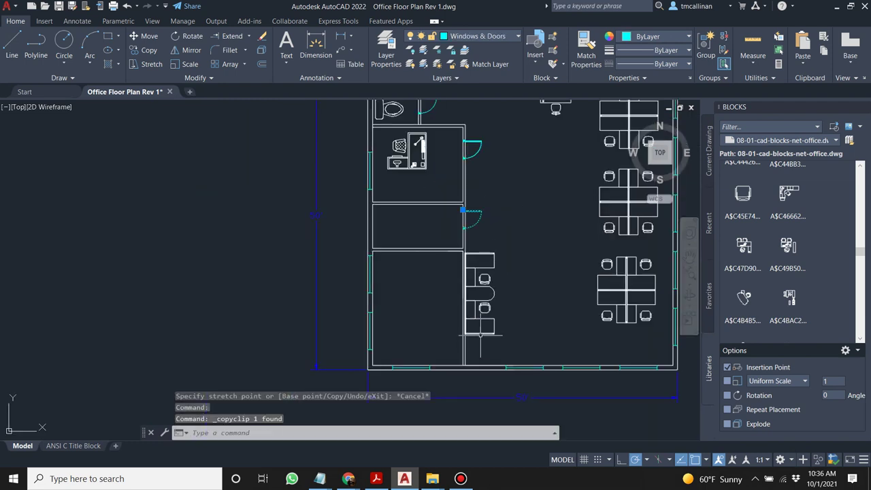
scroll(470, 361, "up", 2)
scroll(463, 313, "down", 2)
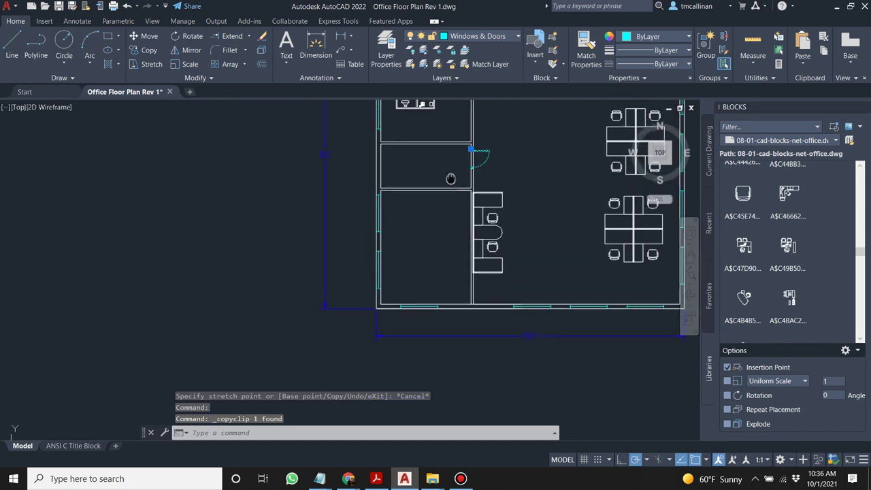
scroll(468, 158, "up", 2)
left_click(475, 144)
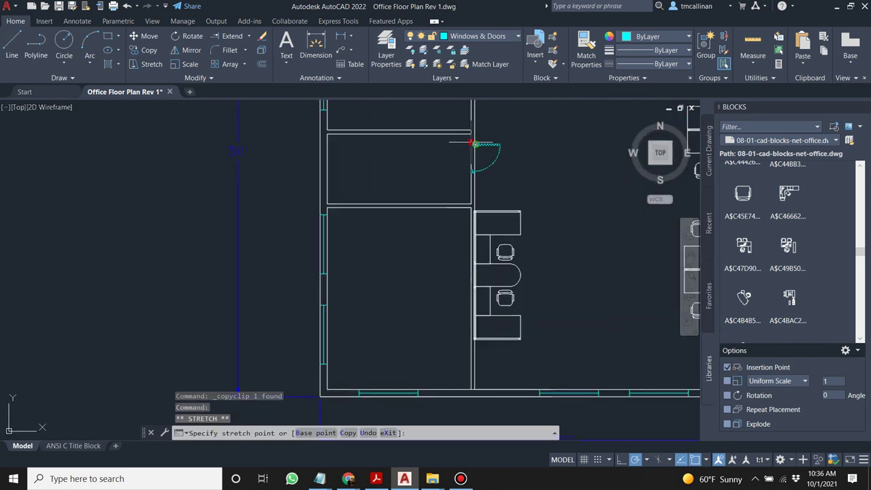
key("Escape")
key("Escape")
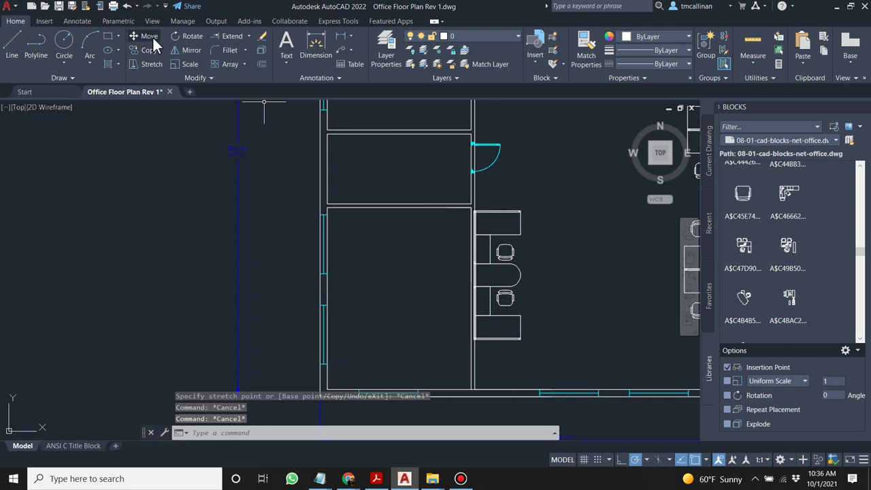
Copy the door from its hinge corner onto the wall of the large bottom-left room.
left_click(146, 51)
scroll(429, 163, "up", 4)
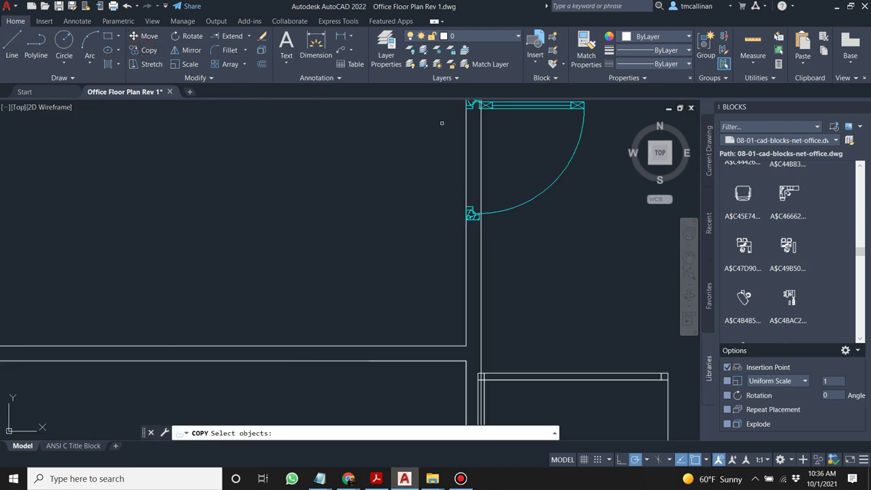
left_click(429, 152)
left_click(568, 279)
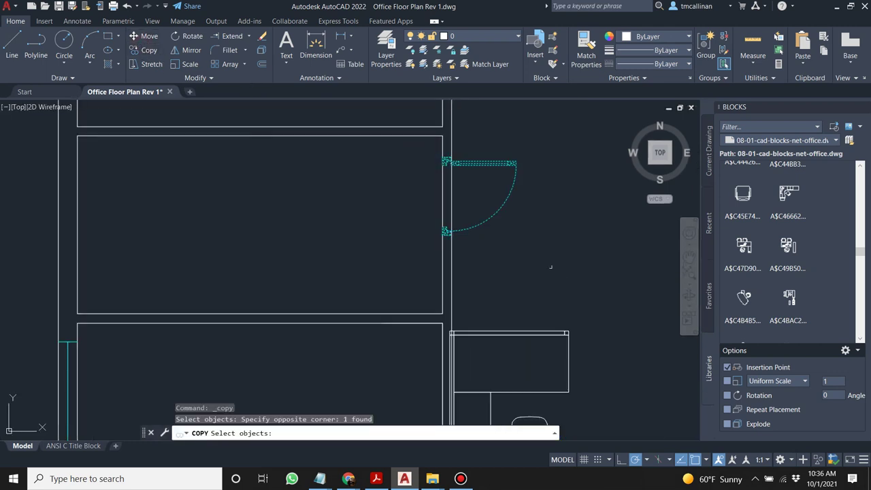
key("Return")
scroll(422, 144, "up", 4)
left_click(476, 181)
scroll(485, 180, "down", 5)
scroll(503, 241, "up", 3)
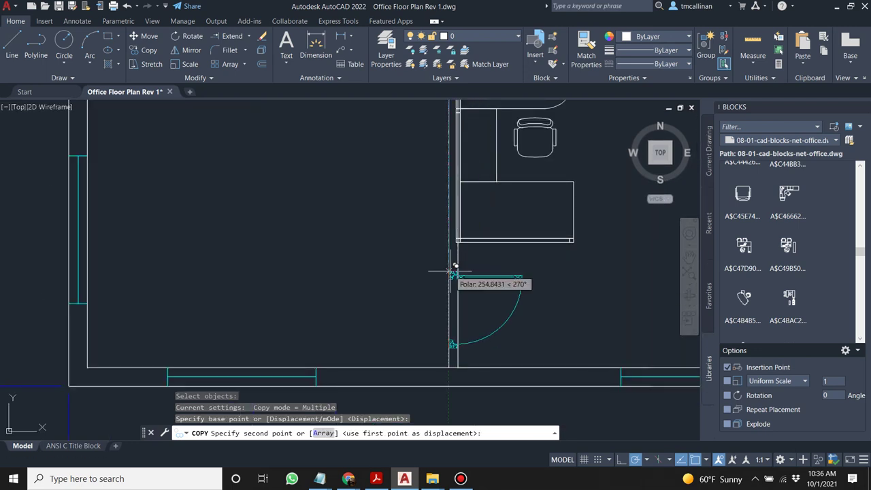
left_click(452, 281)
key("Escape")
Select the single desk and chair block near the top of the open office.
scroll(537, 273, "down", 3)
scroll(537, 273, "down", 5)
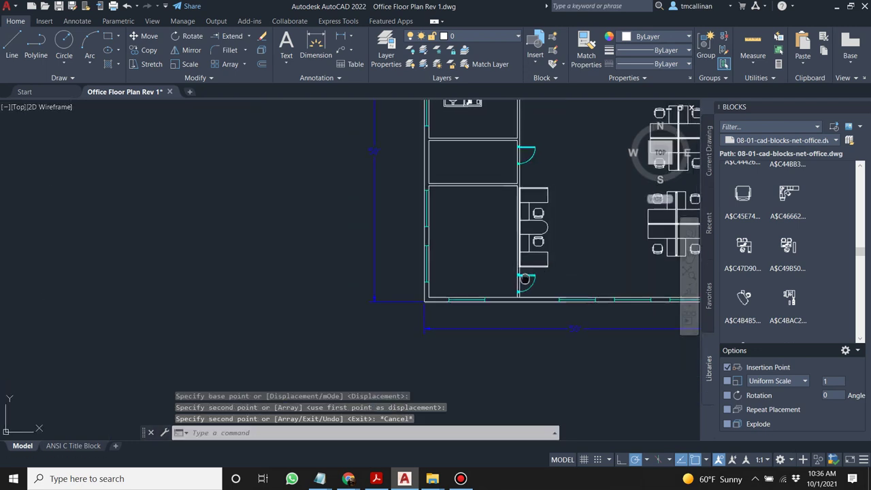
scroll(352, 245, "up", 3)
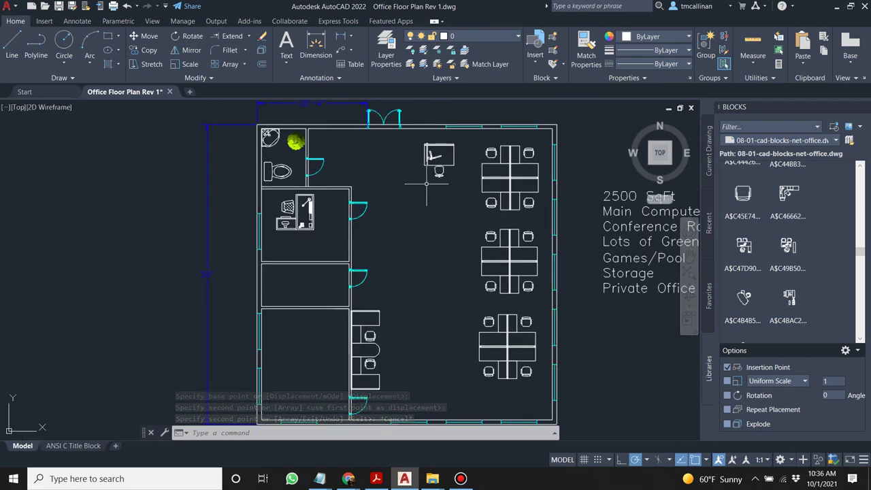
left_click(433, 149)
scroll(433, 140, "up", 2)
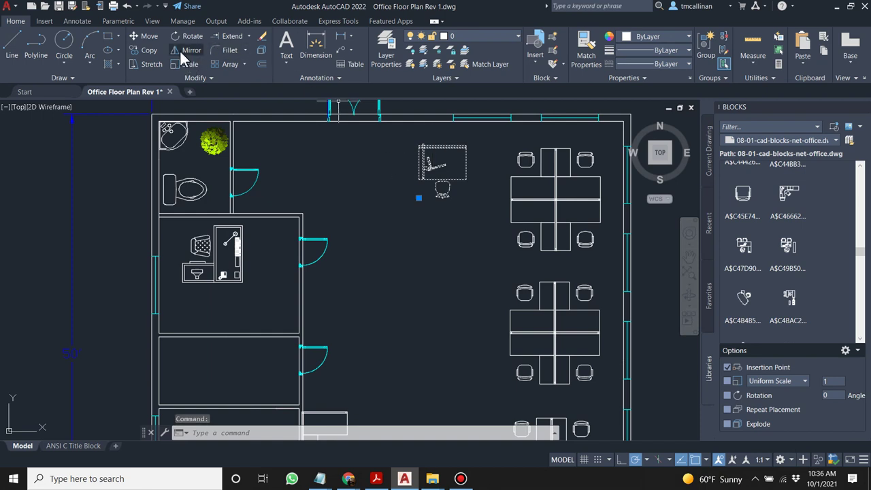
Start moving the preselected desk block, then cancel the mistaken move.
left_click(145, 36)
key("Return")
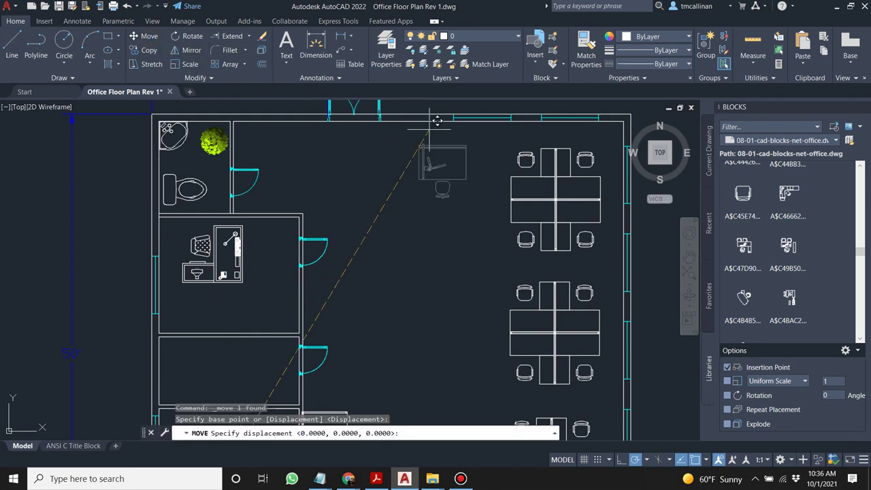
scroll(430, 128, "up", 2)
key("Escape")
Move the desk and chair block up and right, flush against the top wall.
left_click(150, 38)
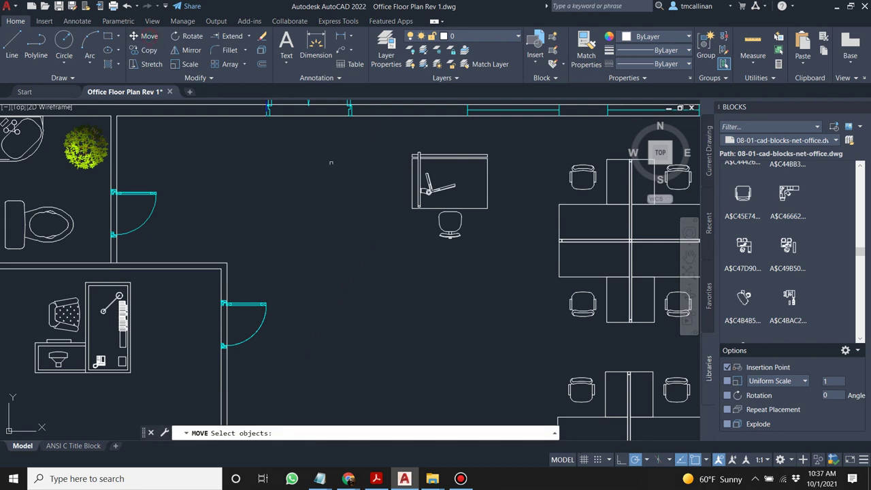
left_click(399, 140)
left_click(542, 265)
key("Return")
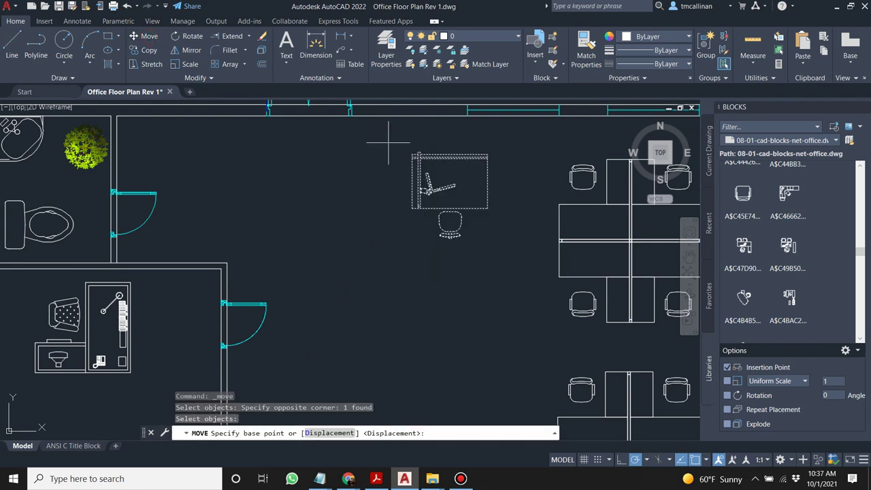
scroll(401, 146, "up", 2)
left_click(426, 164)
scroll(426, 164, "down", 2)
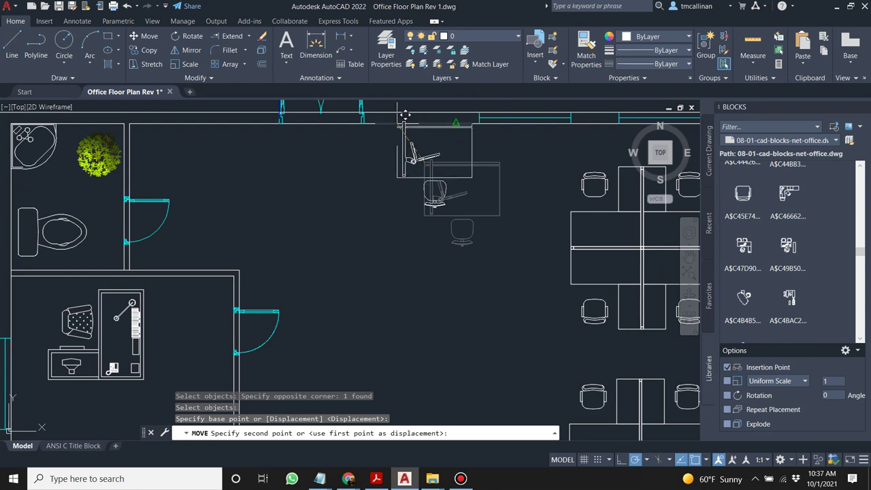
left_click(460, 122)
key("Escape")
key("Escape")
key("Escape")
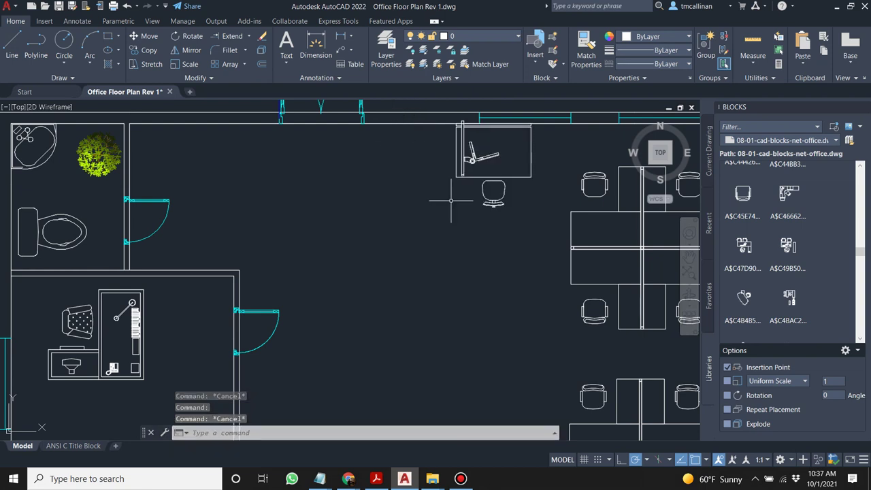
Zoom in and out to check the desk's new spot beside the entrance doors.
scroll(473, 189, "down", 3)
scroll(482, 218, "up", 2)
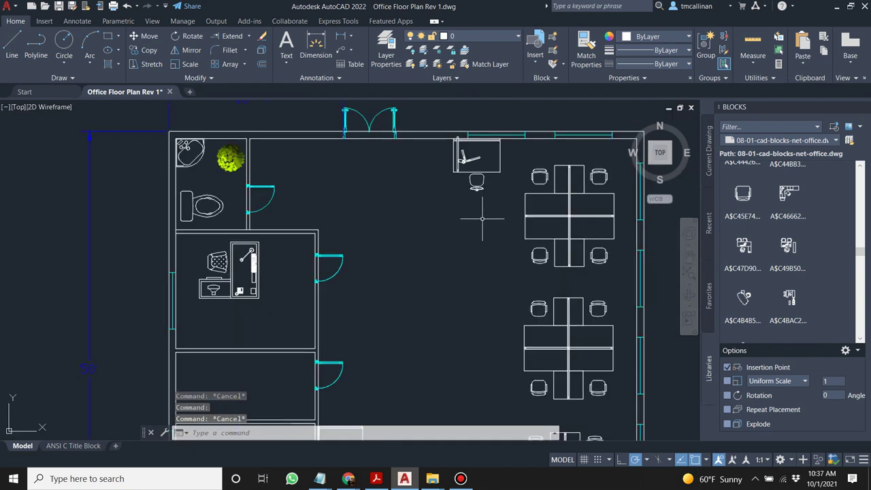
scroll(467, 263, "down", 1)
scroll(435, 279, "down", 2)
scroll(417, 345, "up", 2)
scroll(416, 346, "up", 1)
scroll(442, 295, "down", 1)
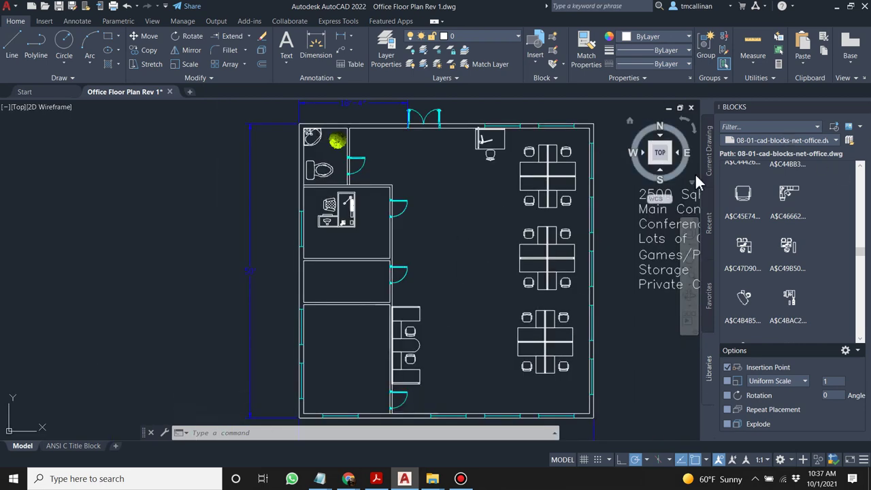
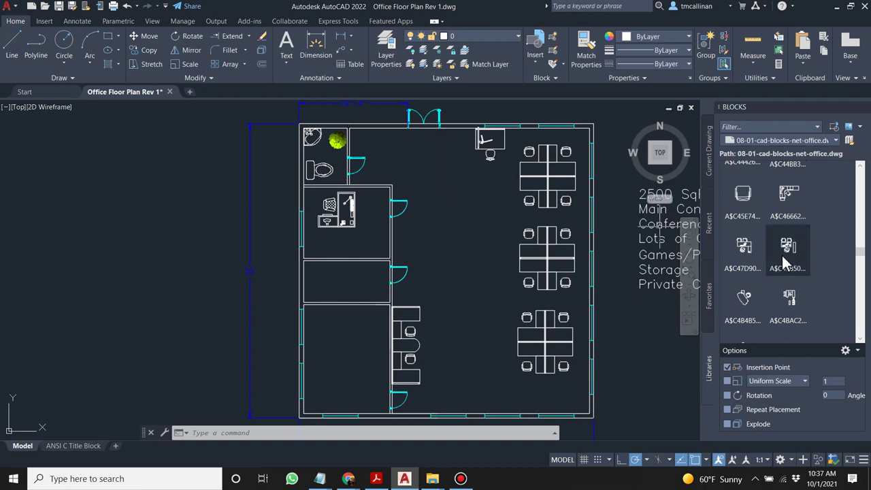
Insert the A$C1C031 desk block beside the workstations.
scroll(810, 246, "down", 3)
scroll(808, 240, "up", 5)
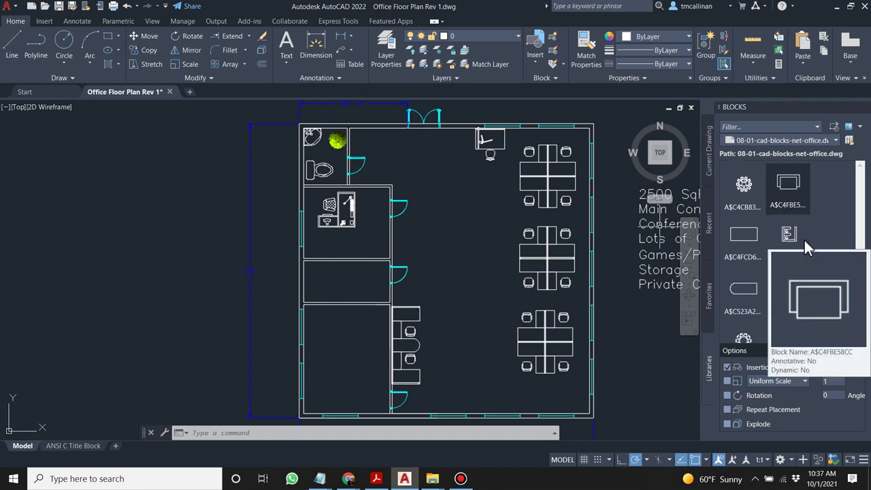
scroll(814, 218, "up", 3)
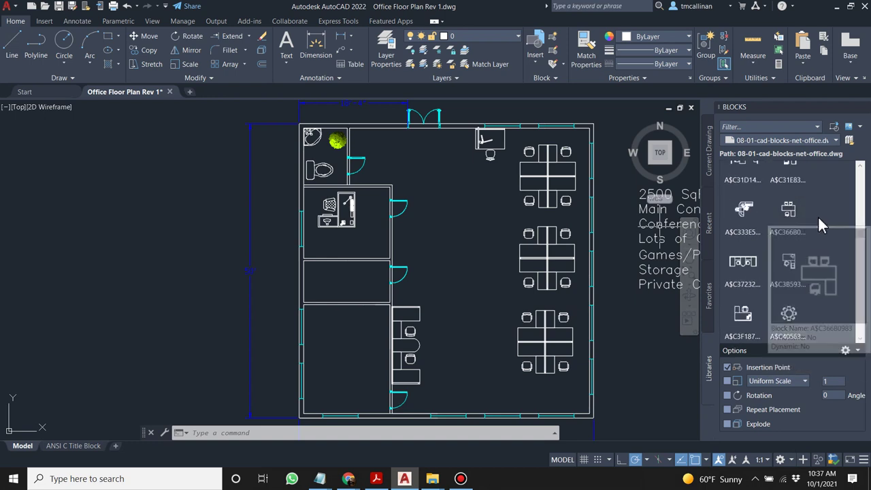
scroll(793, 217, "up", 1)
scroll(790, 216, "up", 4)
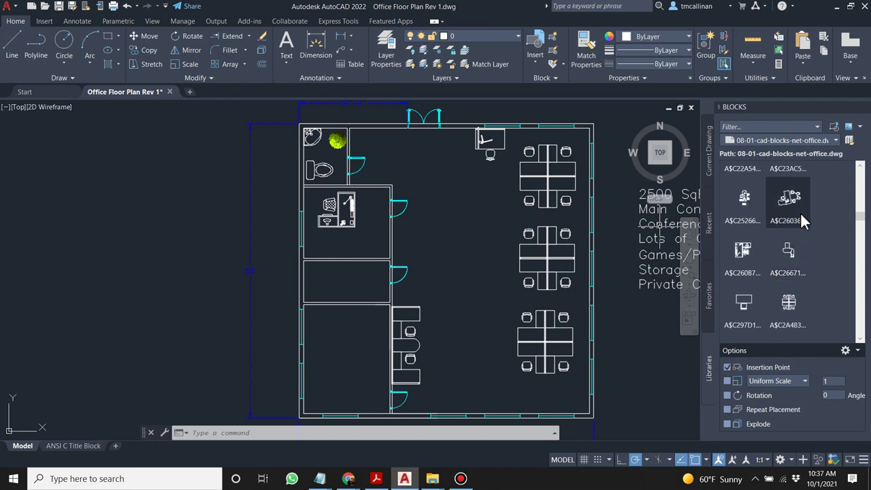
scroll(806, 217, "up", 1)
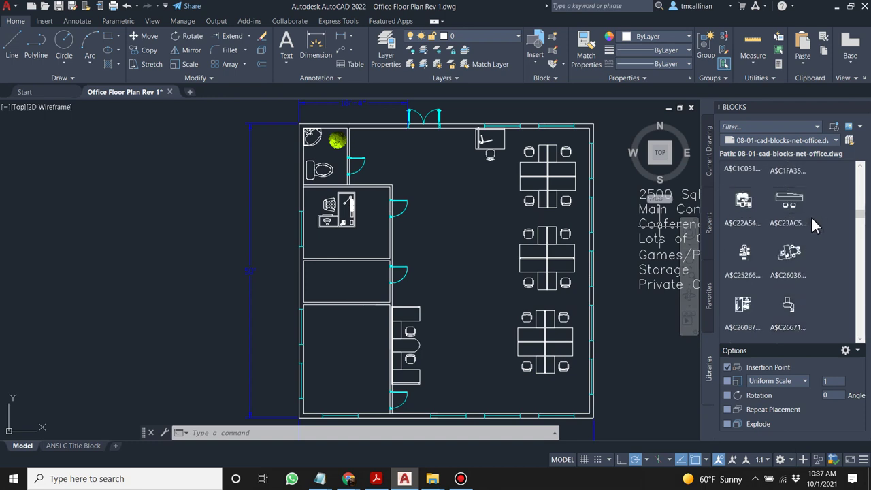
scroll(746, 203, "up", 1)
left_click(749, 206)
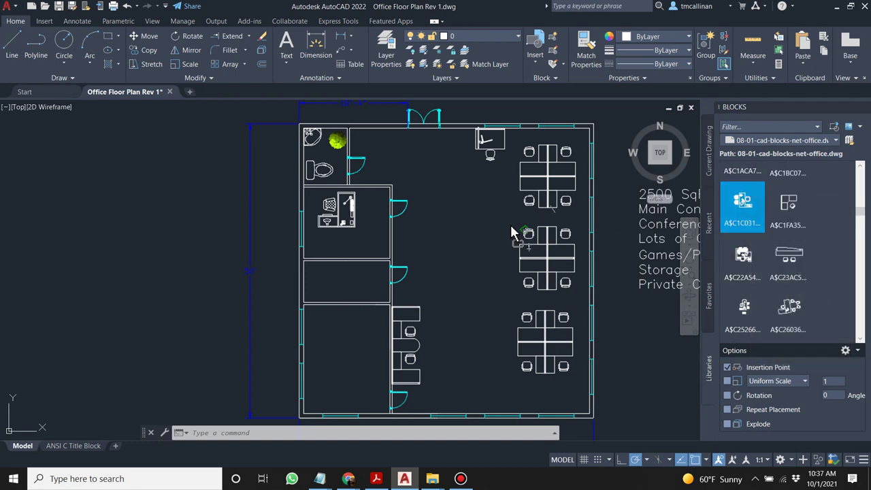
left_click(440, 229)
Delete the newly placed desk block using a window selection.
scroll(468, 180, "up", 4)
scroll(467, 183, "down", 6)
scroll(466, 190, "up", 2)
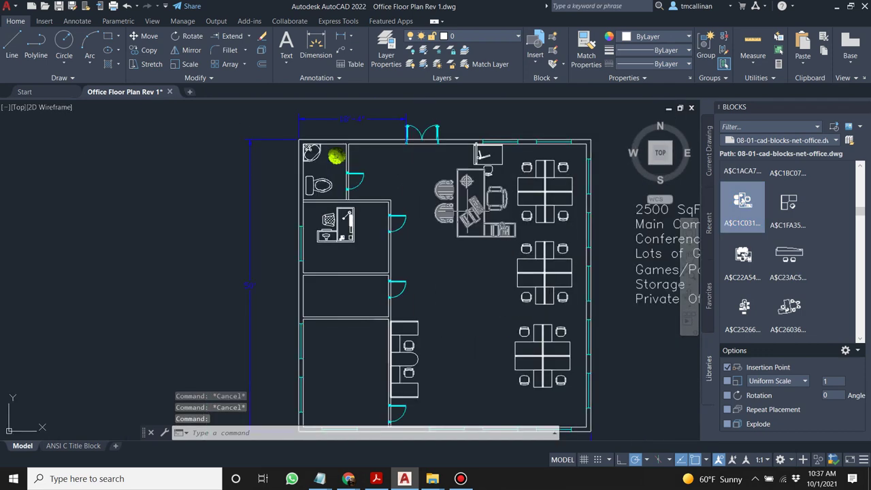
scroll(488, 198, "up", 2)
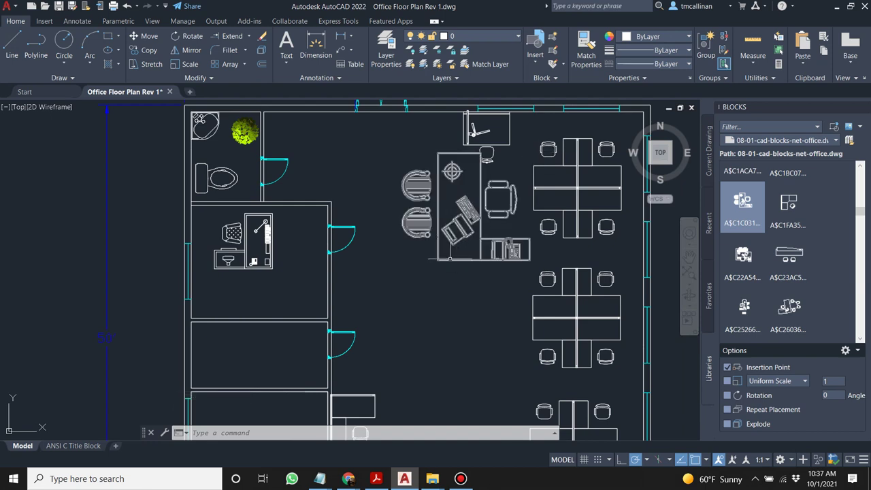
left_click(409, 268)
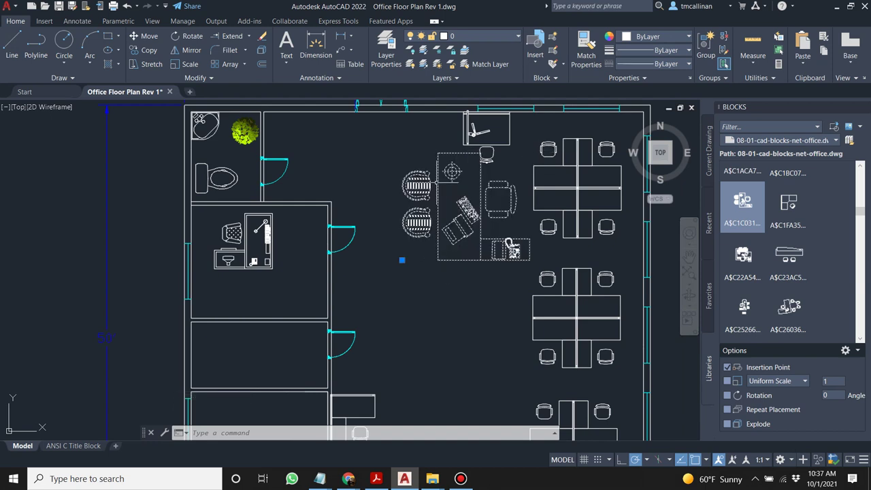
left_click(402, 260)
key("Escape")
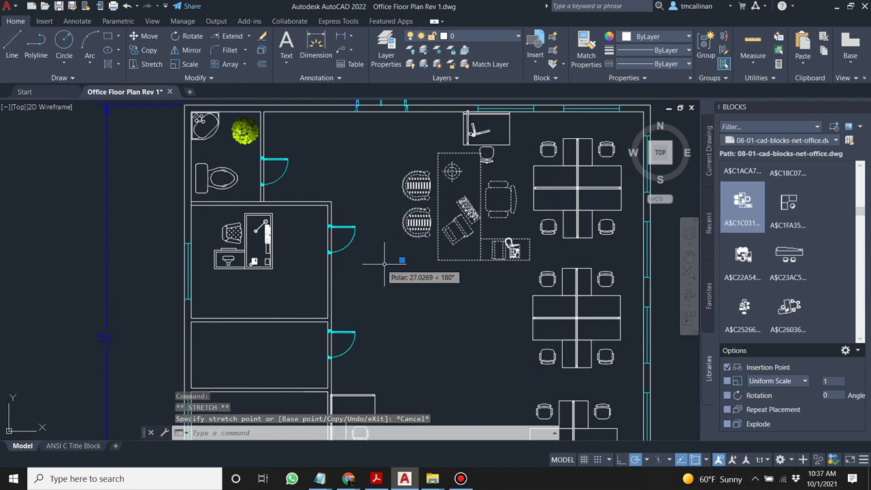
key("Escape")
key("Escape")
left_click(419, 267)
left_click(423, 224)
key("Delete")
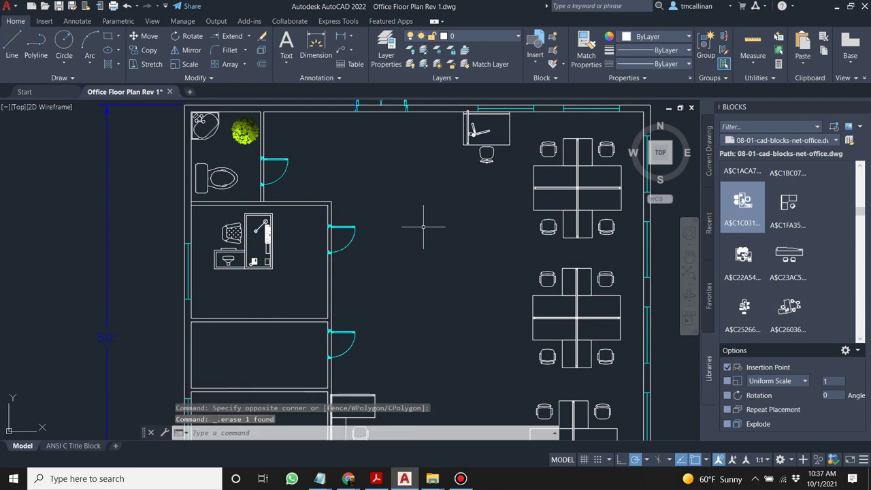
Copy and paste the two-seat workstation block.
scroll(430, 232, "down", 2)
scroll(460, 235, "down", 1)
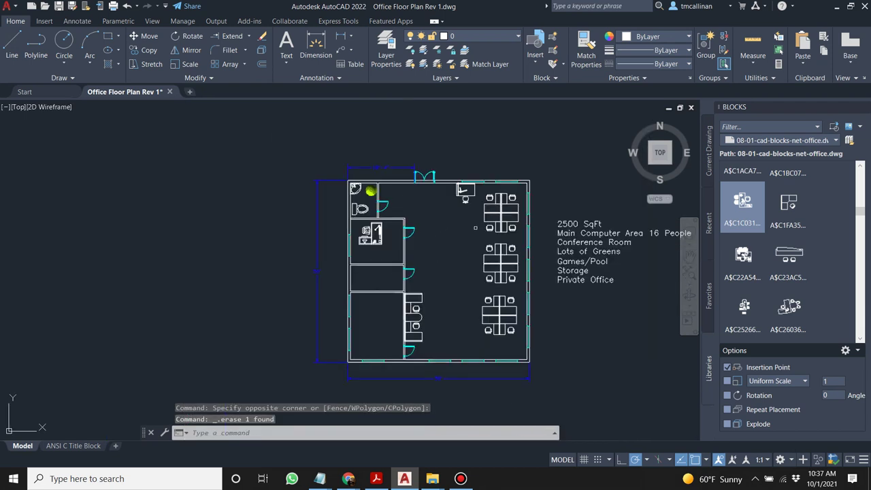
scroll(485, 223, "up", 1)
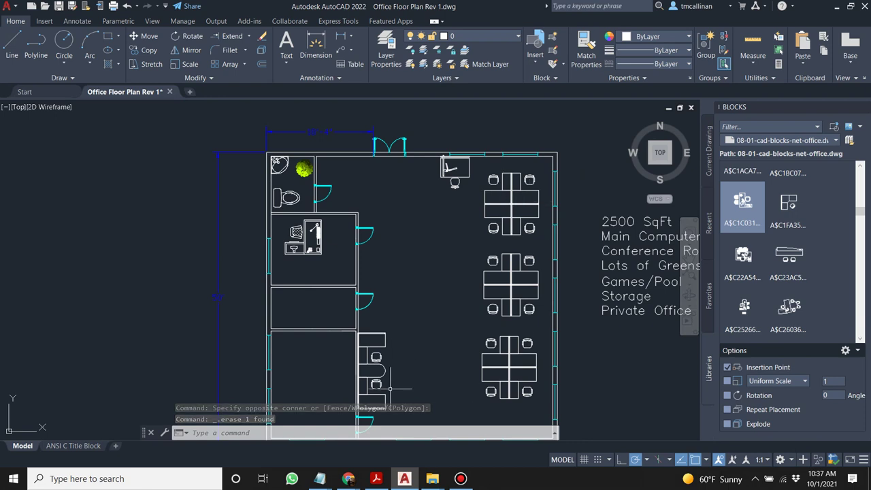
scroll(390, 389, "down", 1)
middle_click_drag(408, 292, 441, 265)
scroll(451, 324, "up", 1)
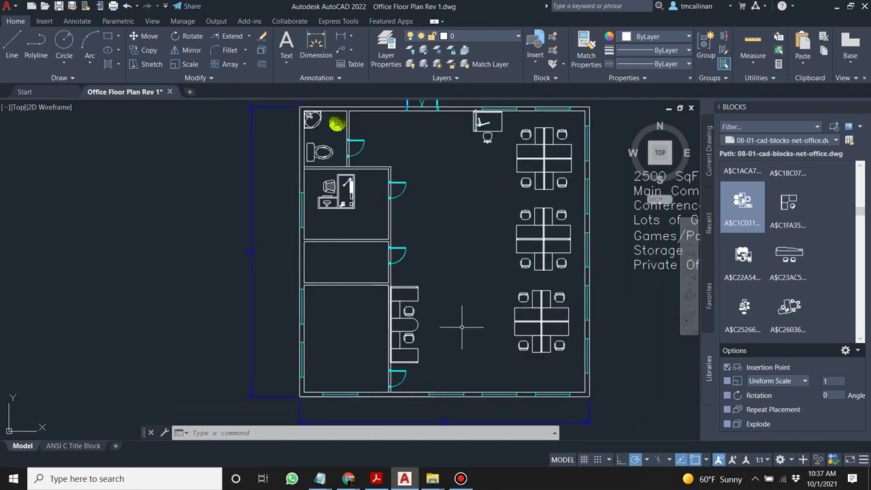
left_click(410, 318)
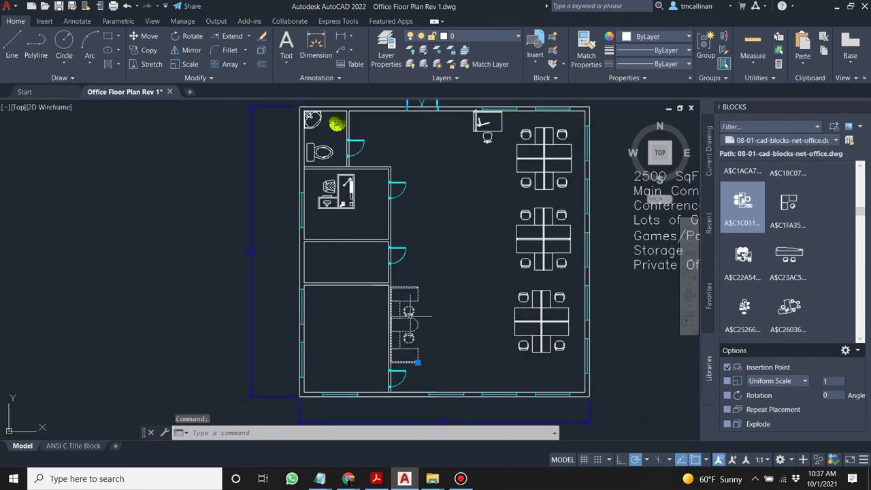
key("ctrl+c")
key("ctrl+v")
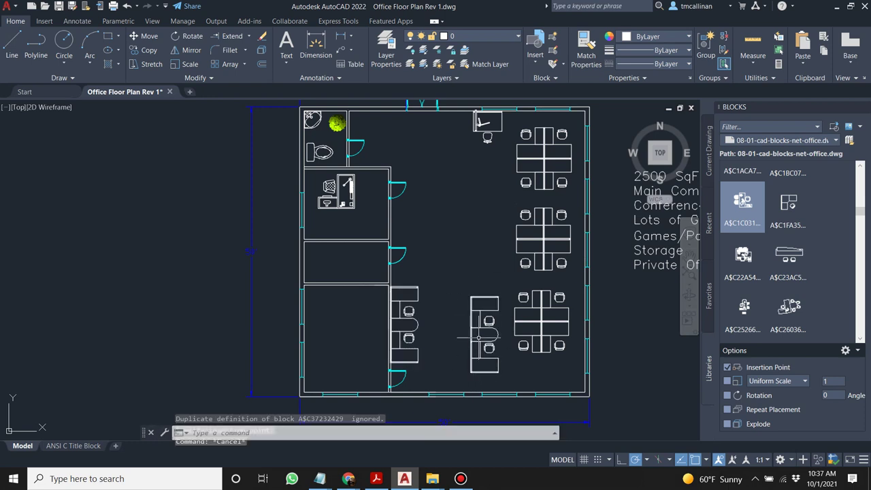
key("Escape")
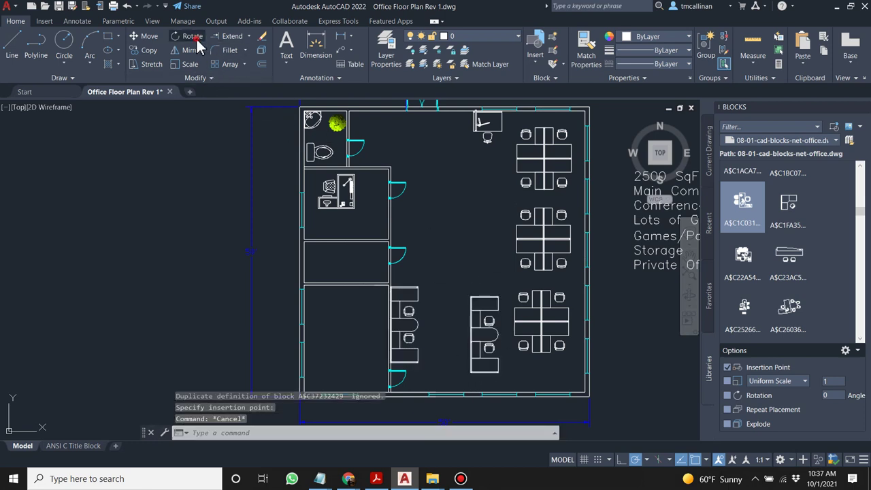
Try rotating the pasted workstation, then undo the rotation.
left_click(191, 36)
left_click(464, 286)
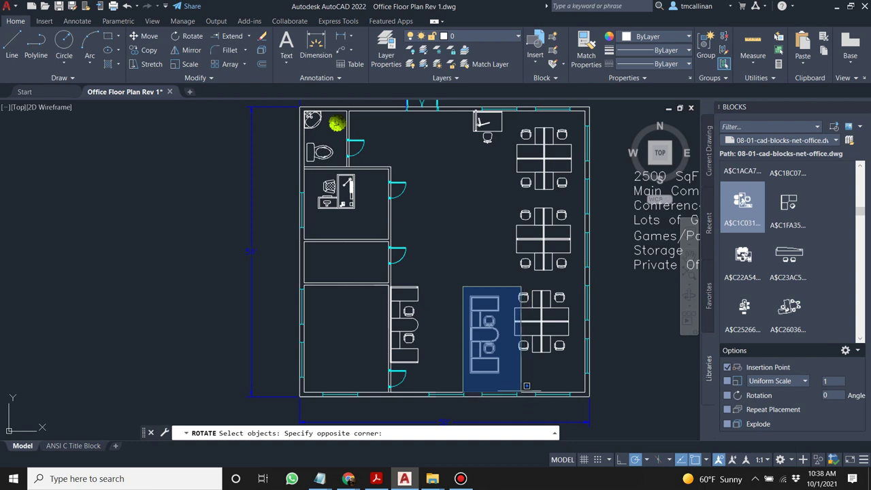
left_click(501, 375)
key("Return")
left_click(485, 373)
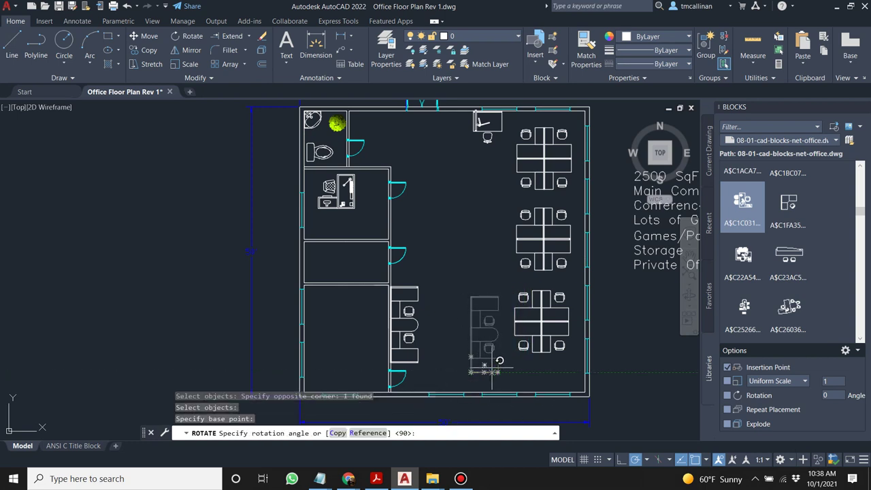
key("Escape")
scroll(449, 354, "up", 6)
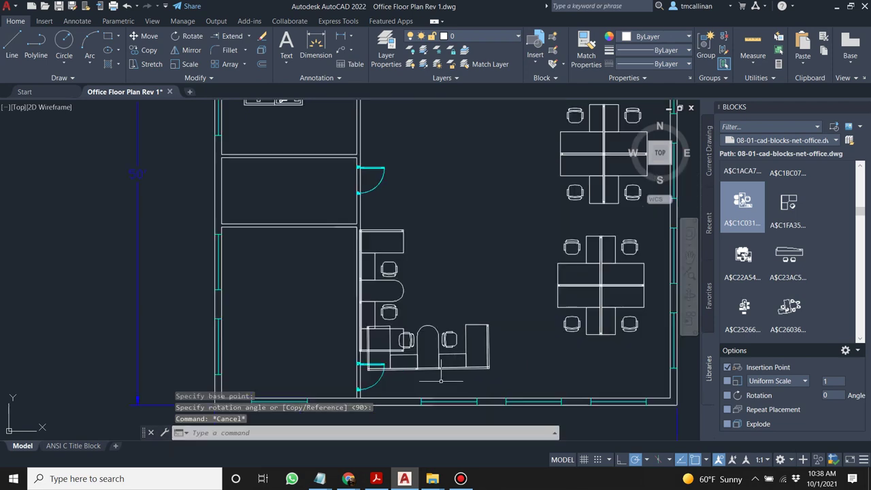
key("ctrl+z")
key("ctrl+z")
key("ctrl+z")
key("ctrl+z")
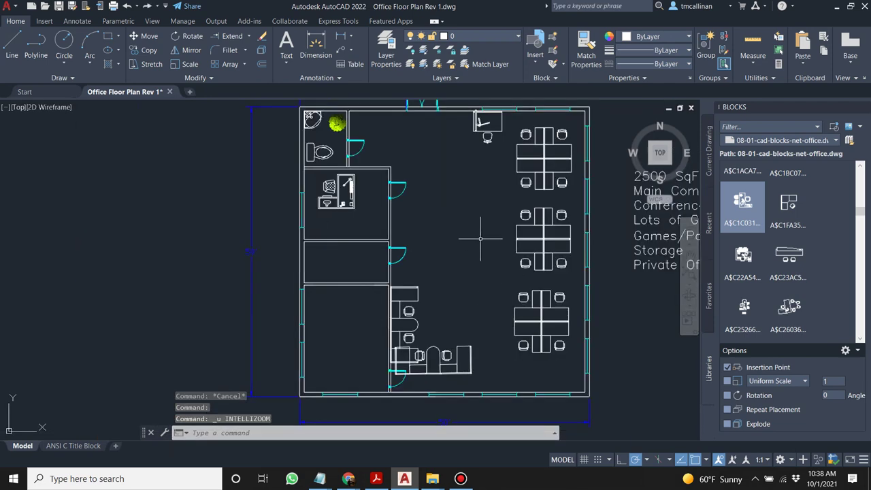
key("ctrl+z")
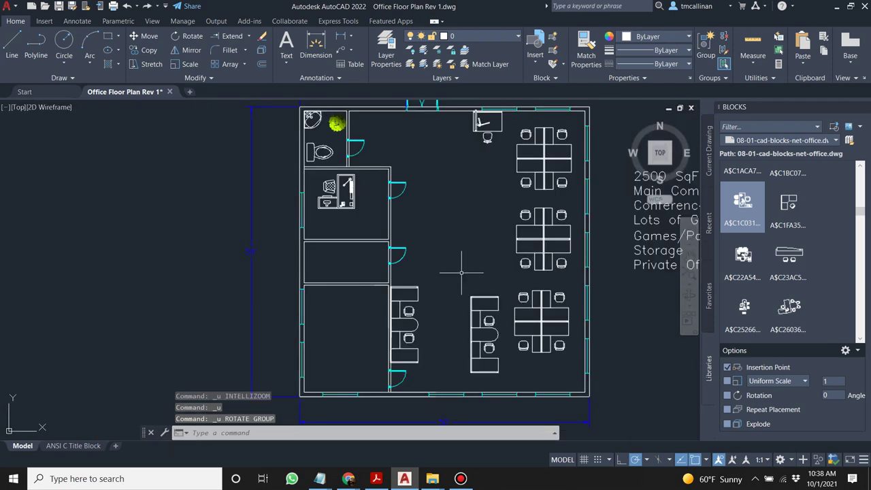
Rotate the workstation copy 90° about its lower-left corner, then grab its corner grip.
left_click(190, 36)
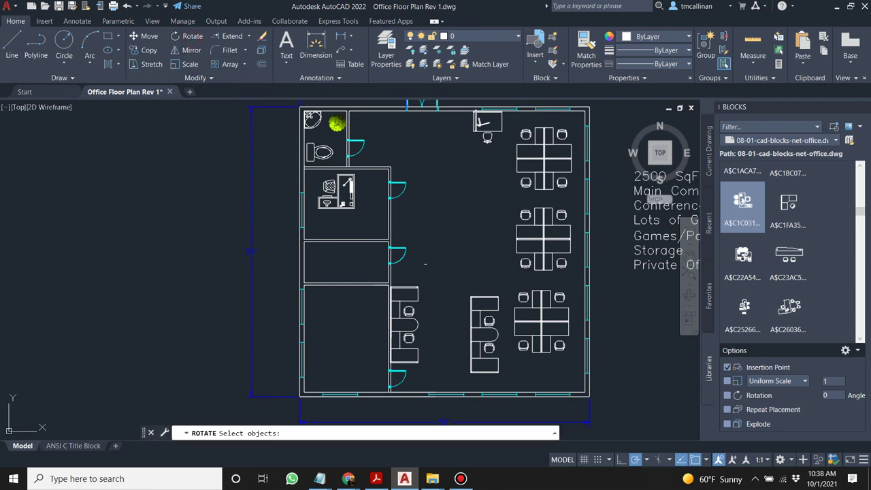
left_click(462, 293)
left_click(526, 381)
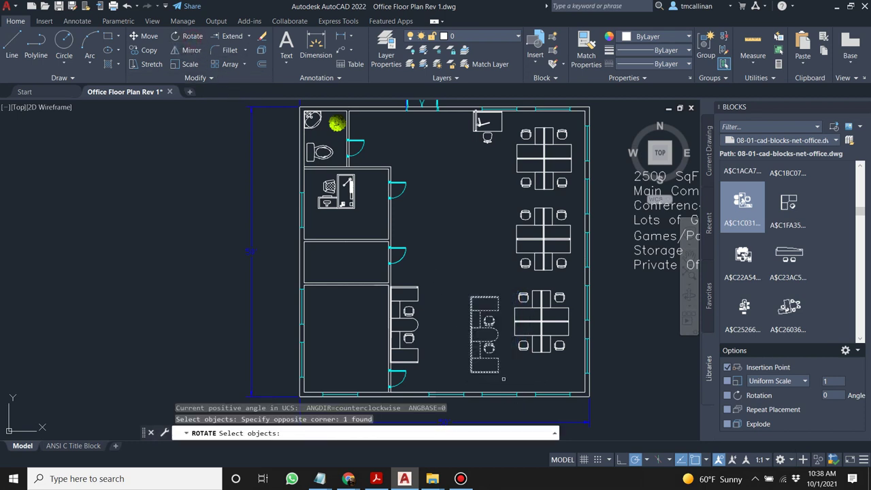
key("Return")
scroll(477, 368, "up", 8)
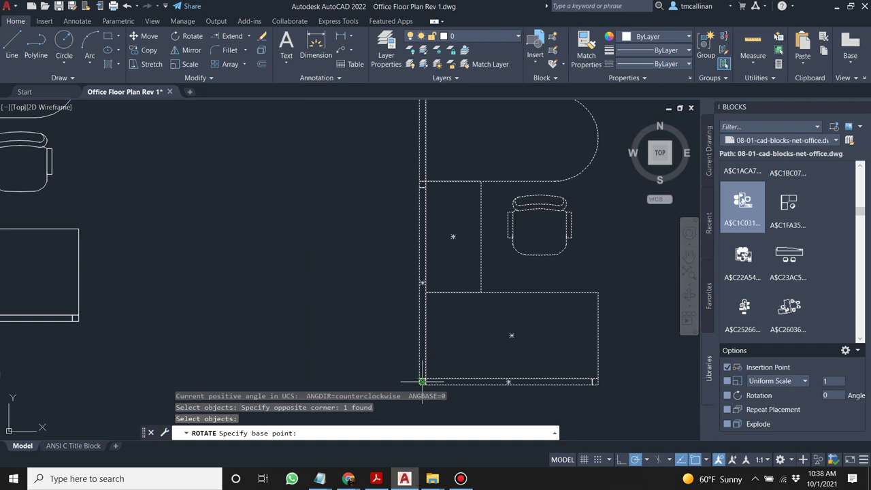
left_click(422, 381)
scroll(422, 318, "down", 5)
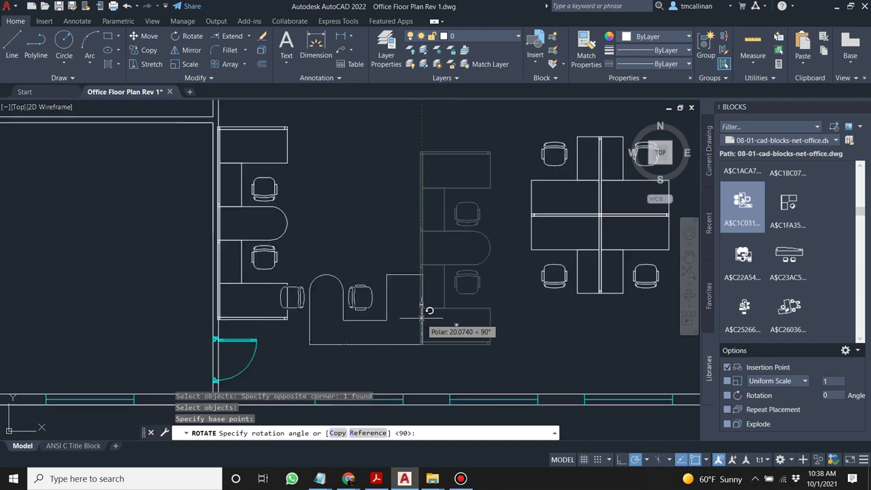
left_click(422, 318)
key("Escape")
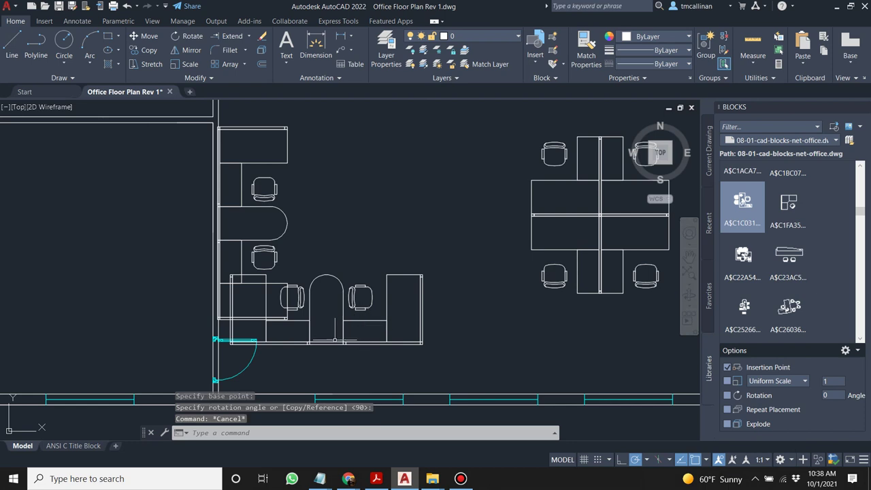
left_click(343, 342)
left_click(422, 275)
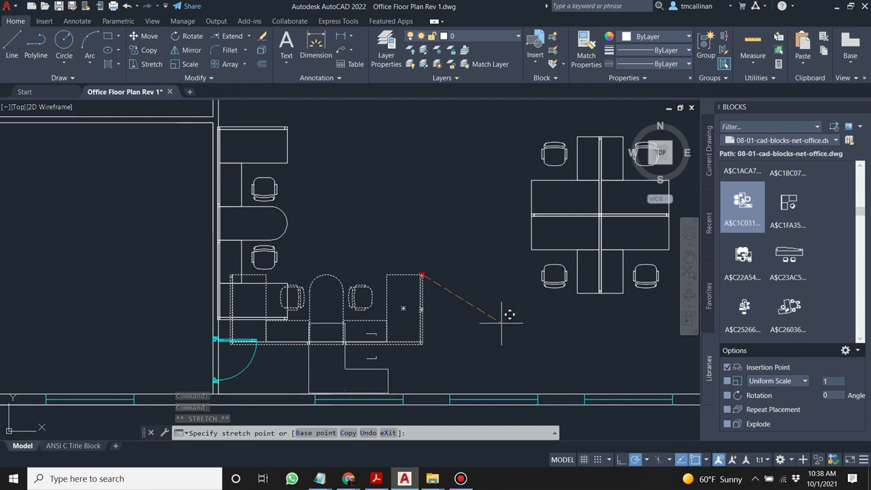
key("Escape")
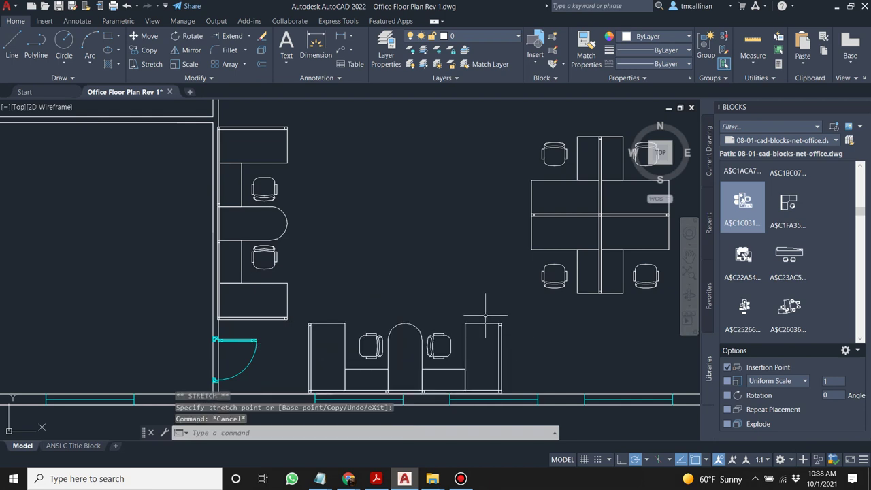
scroll(485, 316, "down", 3)
scroll(485, 300, "up", 3)
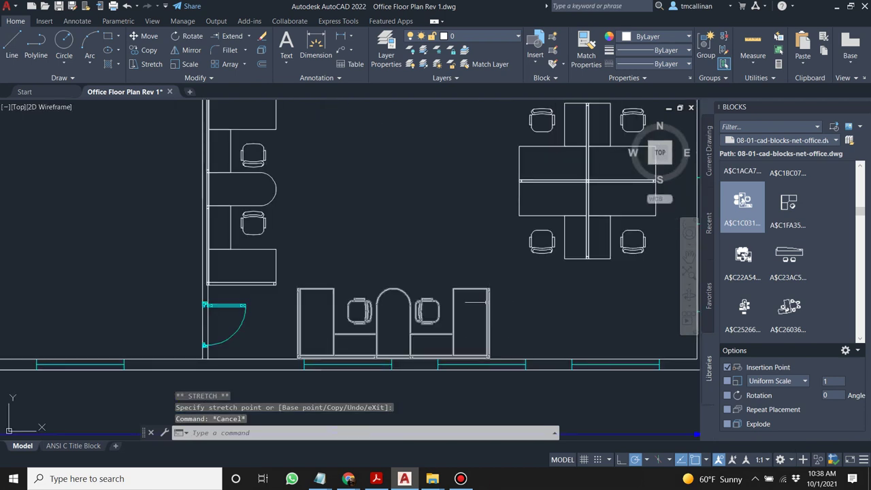
left_click(487, 301)
left_click(490, 289)
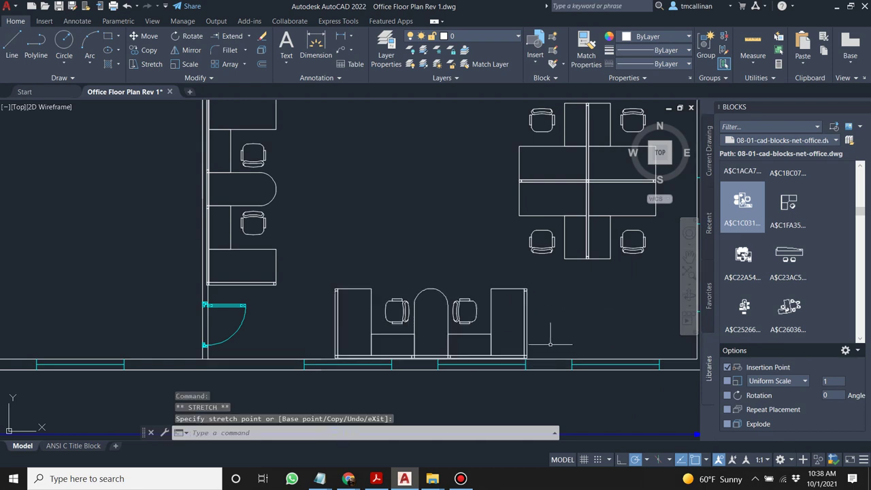
key("Escape")
scroll(517, 335, "down", 4)
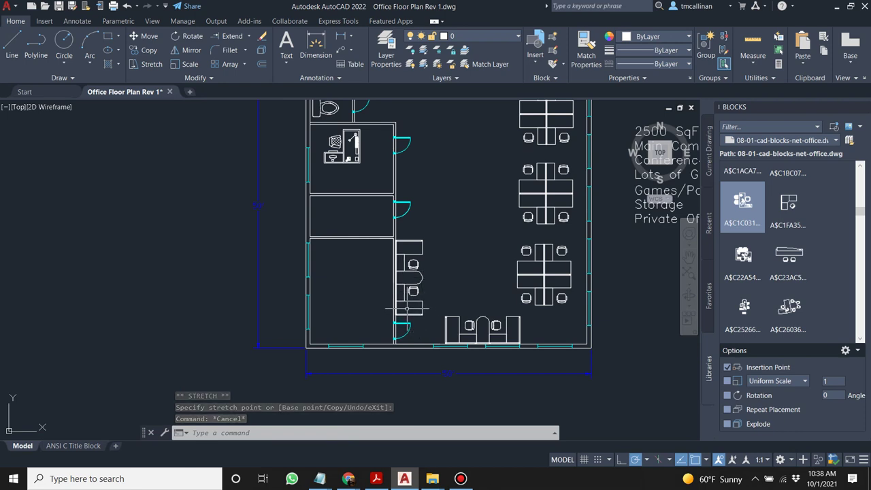
scroll(412, 306, "up", 2)
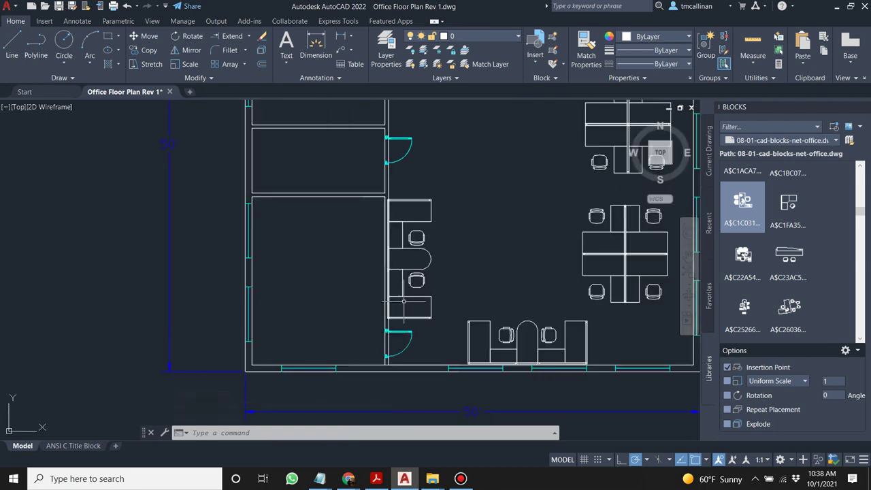
scroll(405, 297, "down", 1)
scroll(398, 204, "up", 1)
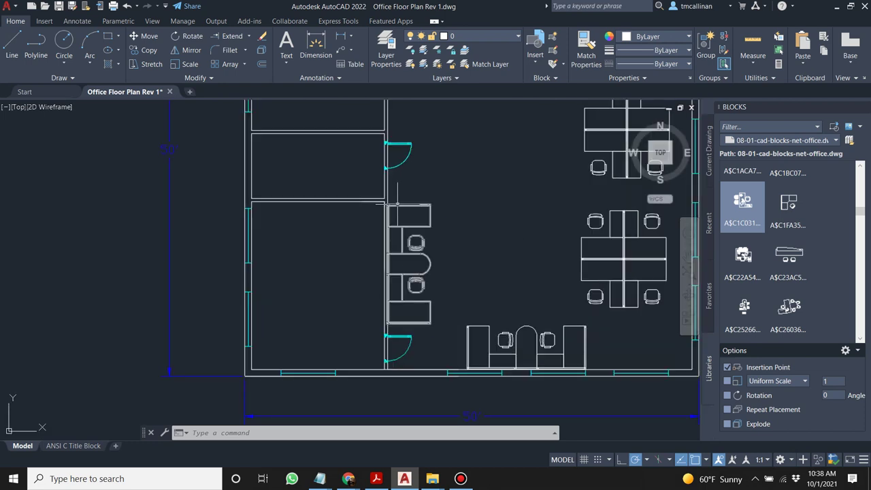
left_click(394, 211)
left_click(430, 324)
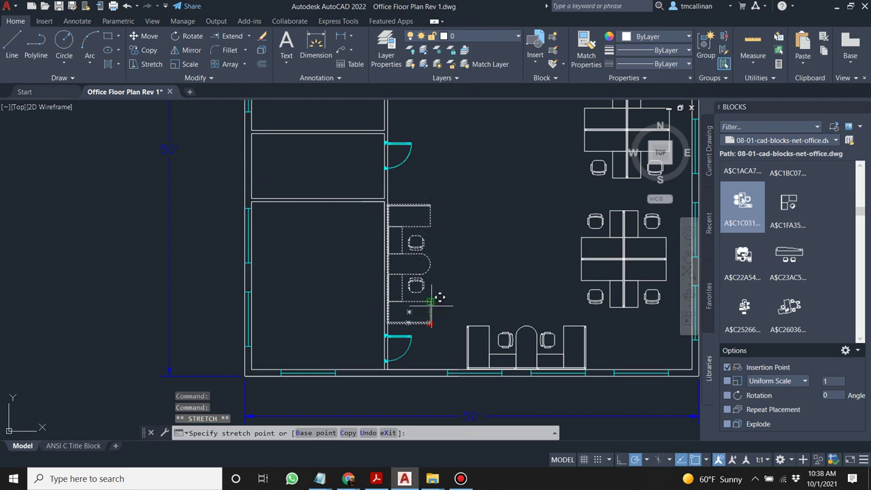
key("Escape")
scroll(463, 289, "down", 4)
scroll(452, 257, "up", 4)
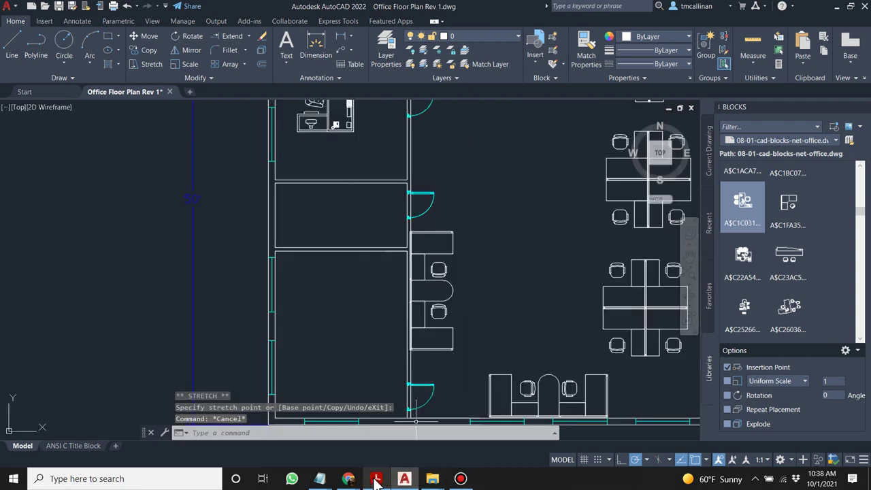
mouse_move(349, 479)
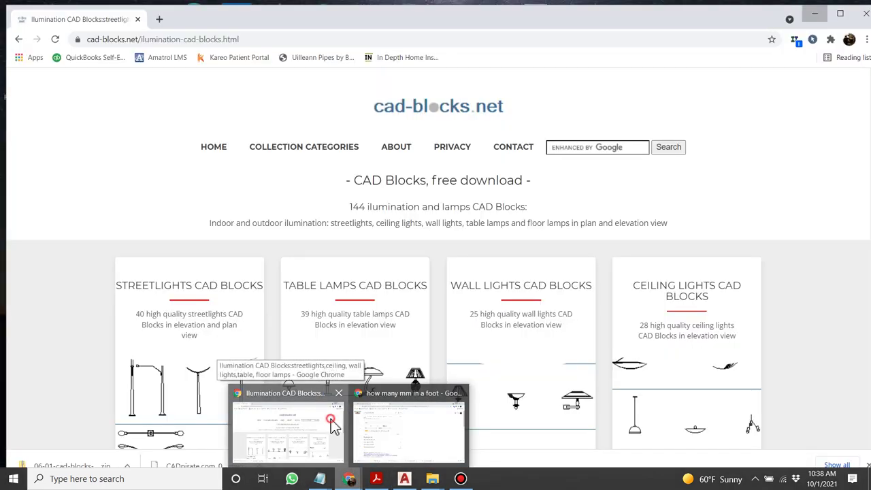
Bring up cad-blocks.net in Chrome and open the Office equipment collection.
left_click(334, 426)
scroll(411, 305, "down", 5)
scroll(340, 272, "up", 5)
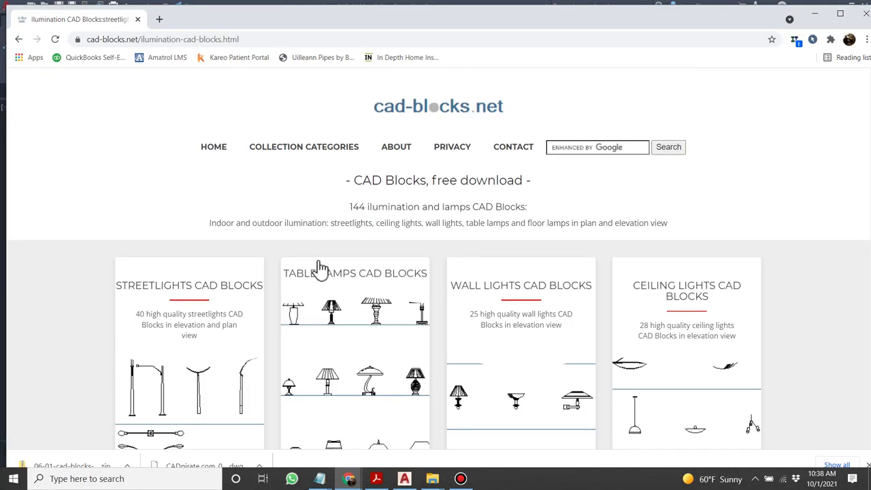
mouse_move(288, 155)
scroll(298, 200, "down", 1)
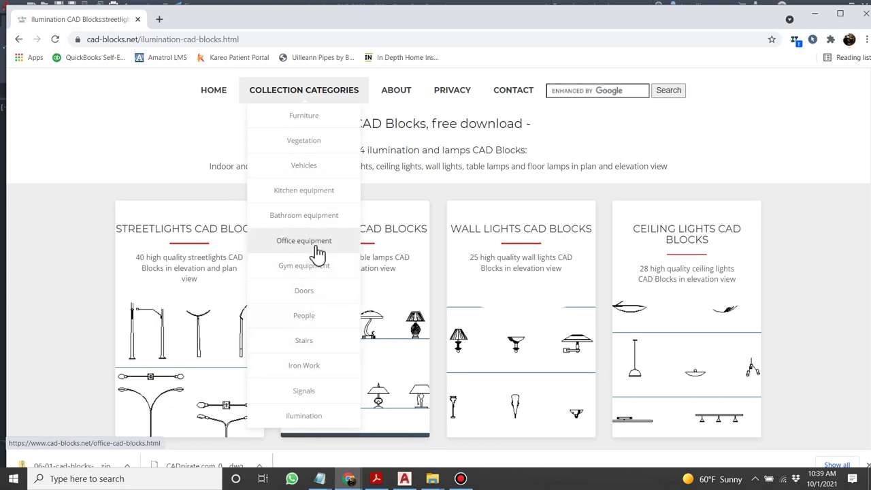
left_click(318, 247)
scroll(320, 250, "down", 4)
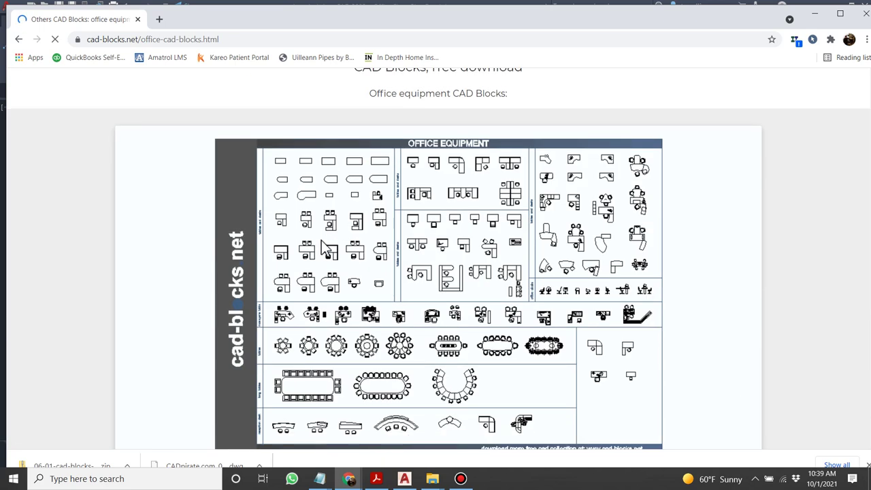
scroll(327, 249, "up", 4)
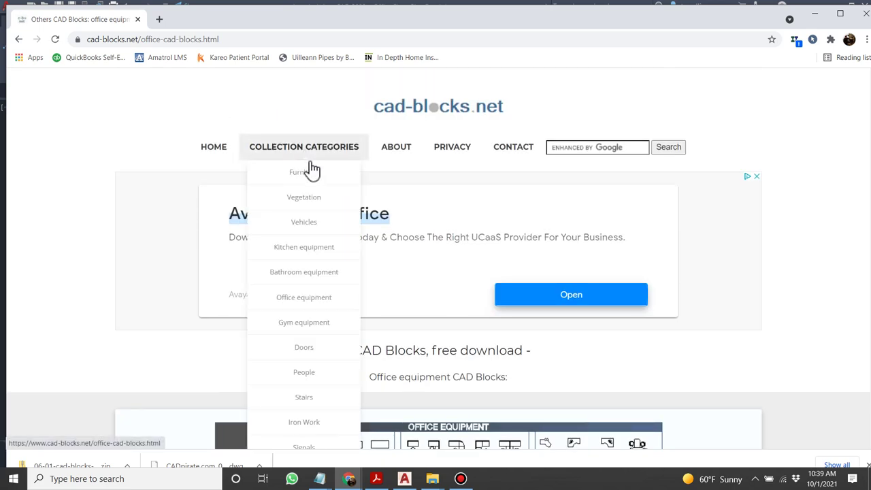
scroll(310, 340, "down", 1)
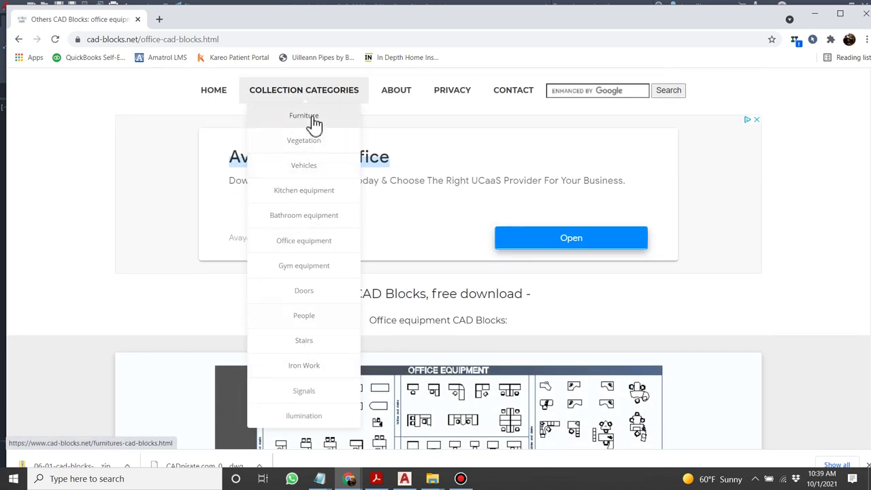
Browse the Furniture block collection.
left_click(313, 117)
scroll(398, 300, "down", 5)
mouse_move(398, 299)
scroll(394, 293, "down", 4)
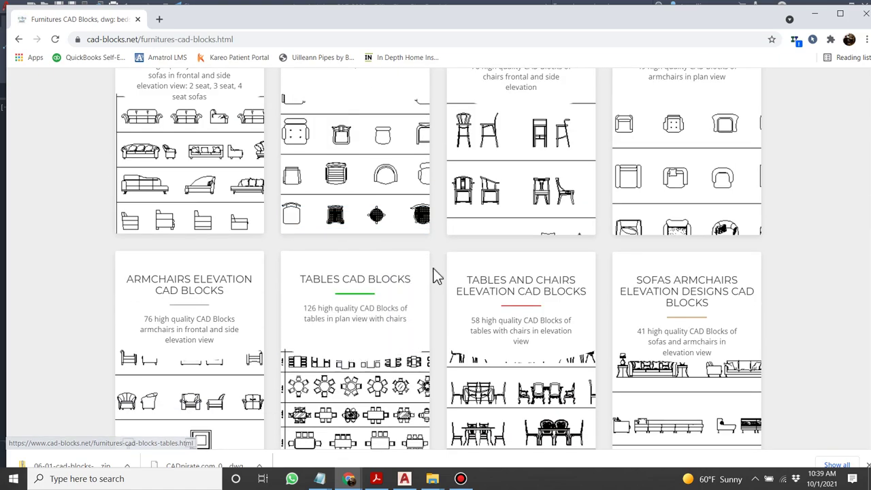
scroll(441, 284, "down", 4)
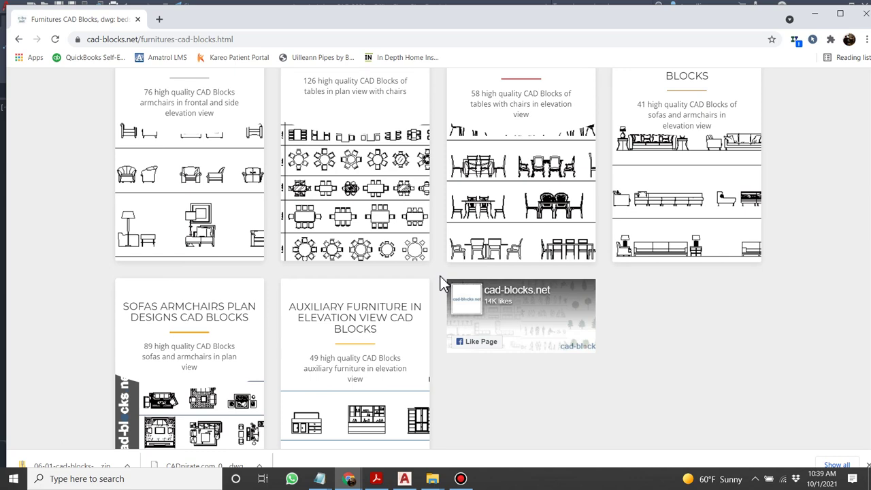
scroll(429, 274, "down", 2)
mouse_move(424, 228)
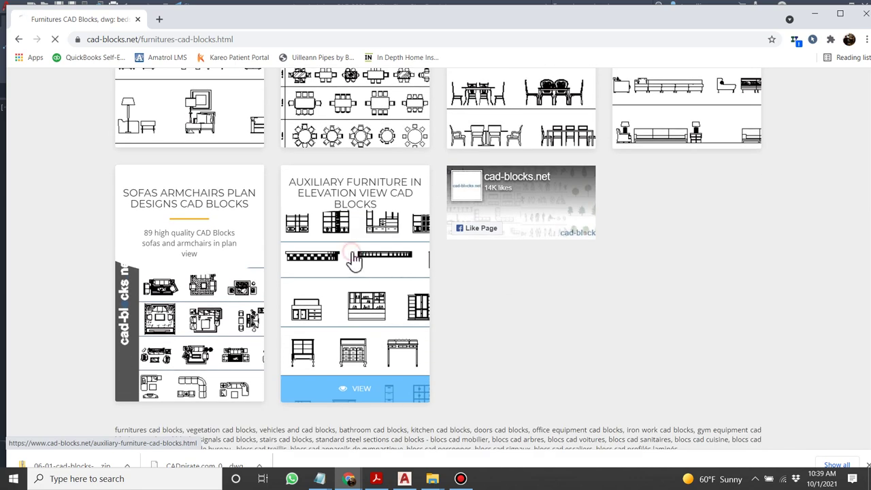
scroll(384, 262, "down", 4)
scroll(385, 258, "down", 1)
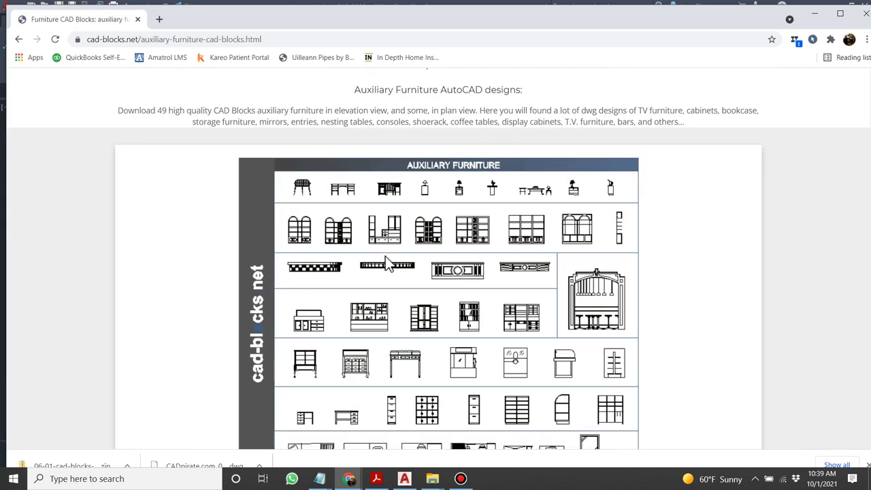
scroll(385, 256, "down", 1)
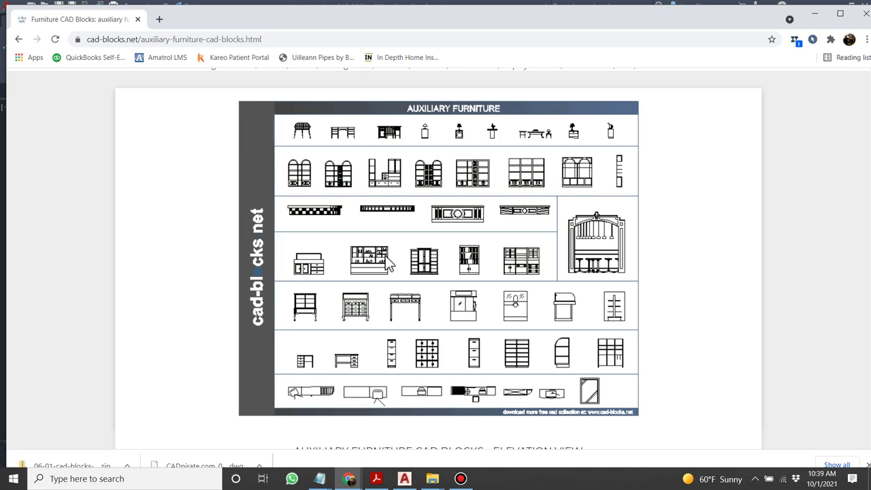
scroll(391, 282, "down", 2)
scroll(393, 278, "up", 5)
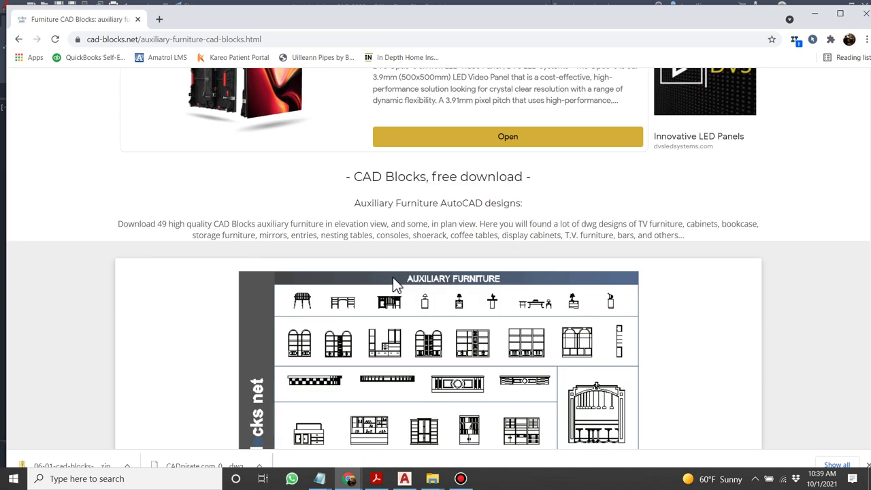
scroll(393, 273, "up", 3)
mouse_move(324, 149)
scroll(317, 182, "down", 1)
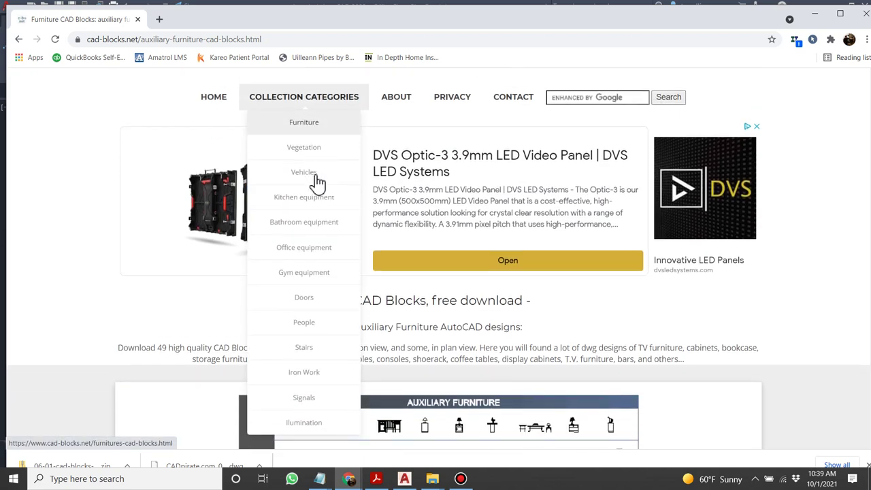
Open the Kitchen equipment block collection.
left_click(315, 195)
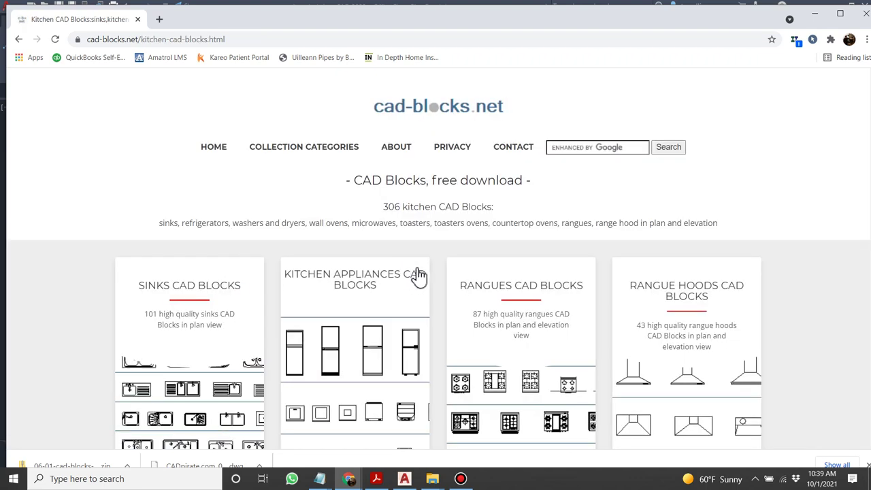
scroll(415, 266, "down", 3)
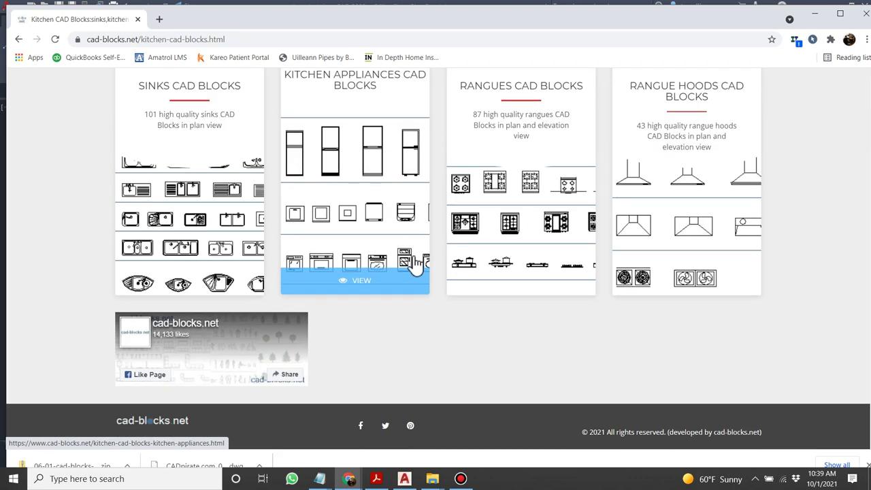
scroll(297, 218, "up", 3)
mouse_move(293, 126)
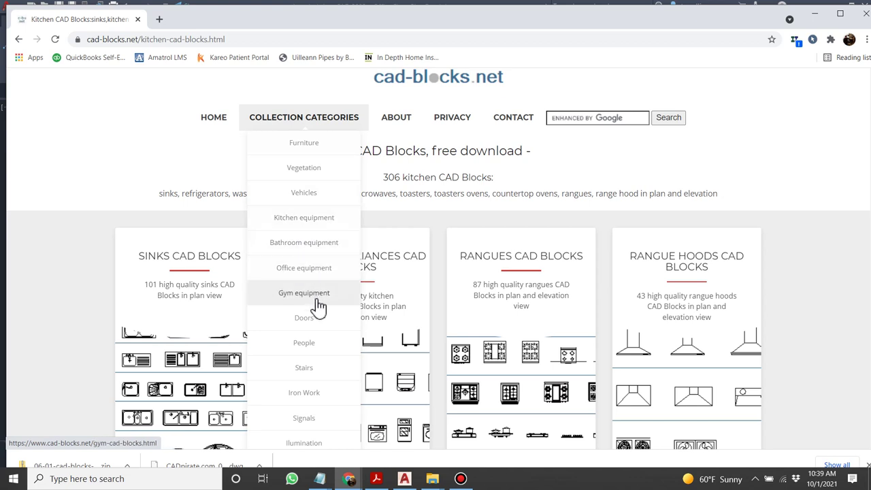
Return to the Office Floor Plan drawing in AutoCAD and pan the view right.
left_click(405, 479)
scroll(341, 224, "down", 3)
middle_click_drag(342, 226, 404, 226)
scroll(404, 226, "up", 2)
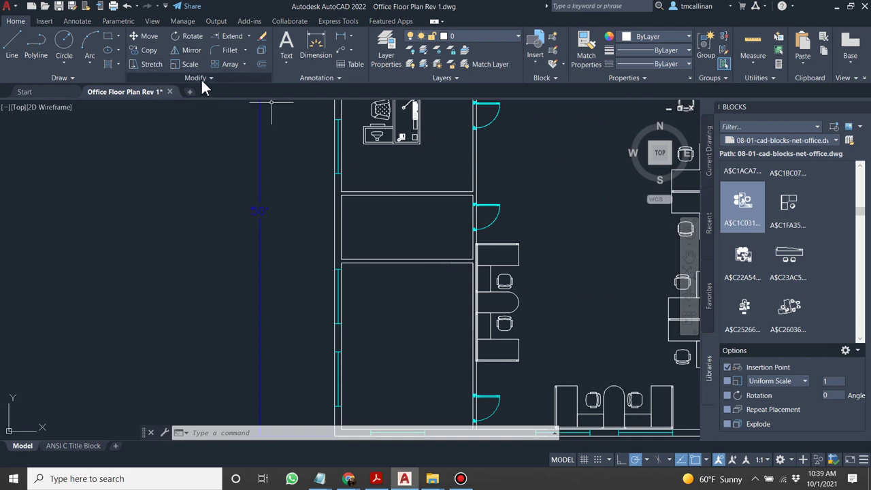
Place a two-line multiline text label 'STORAGE' / 'CLOSET' in the small room.
left_click(286, 49)
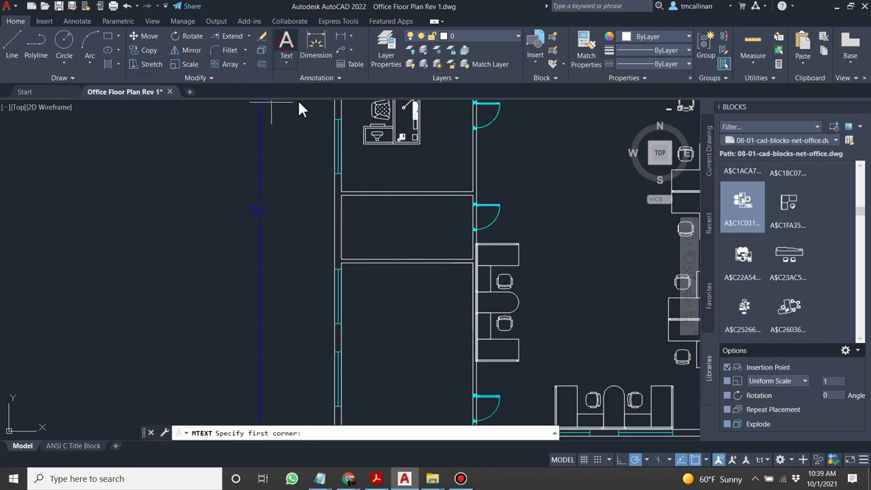
left_click(354, 205)
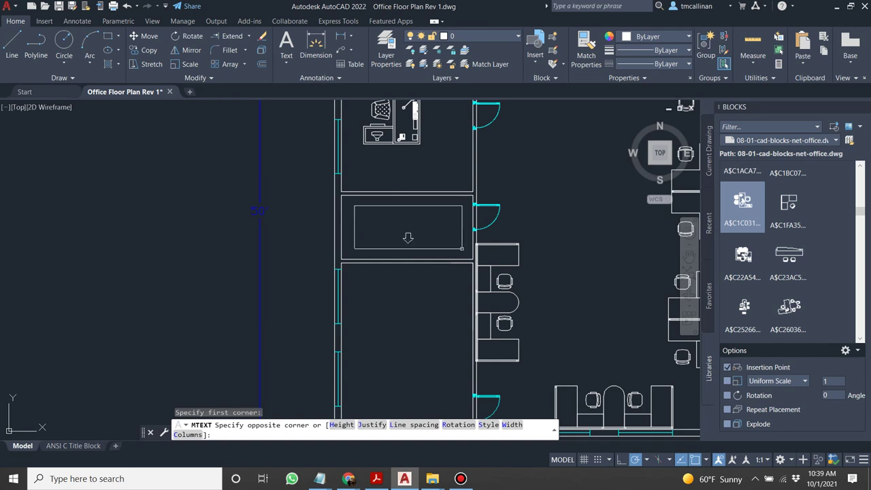
left_click(457, 259)
type("STORAGE")
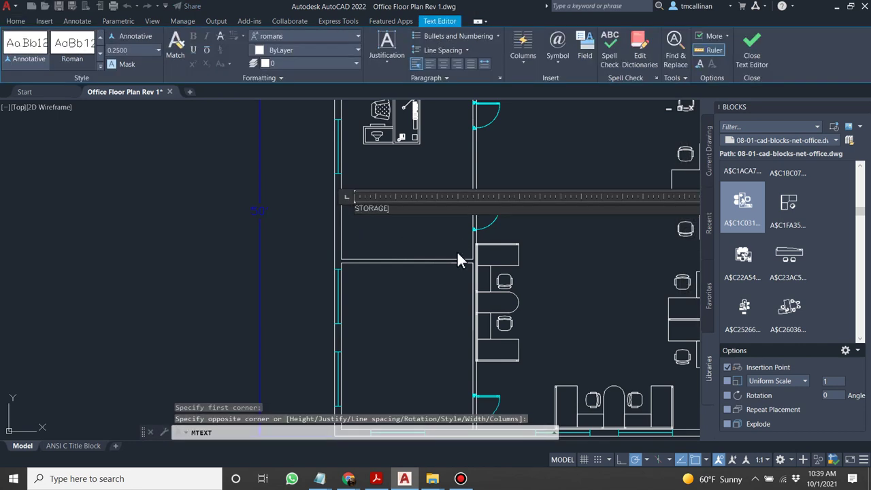
key("Return")
type("CLOSET")
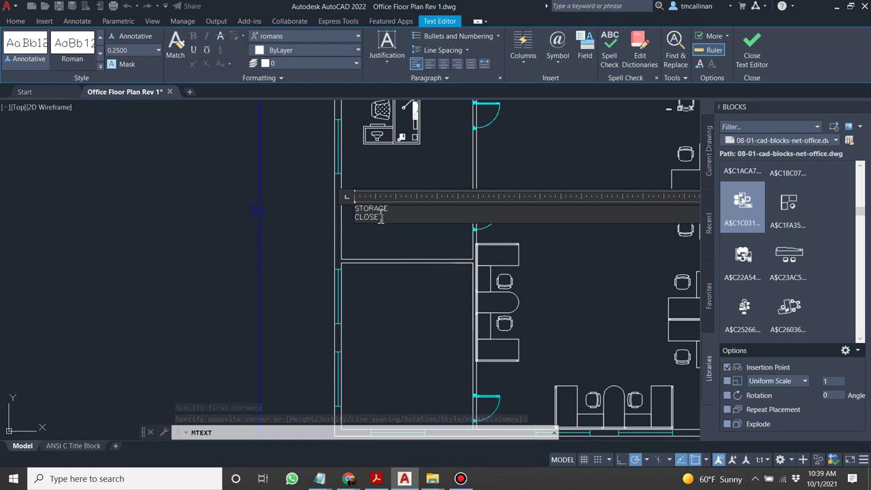
Set the label's font to Arial.
left_click_drag(381, 216, 343, 200)
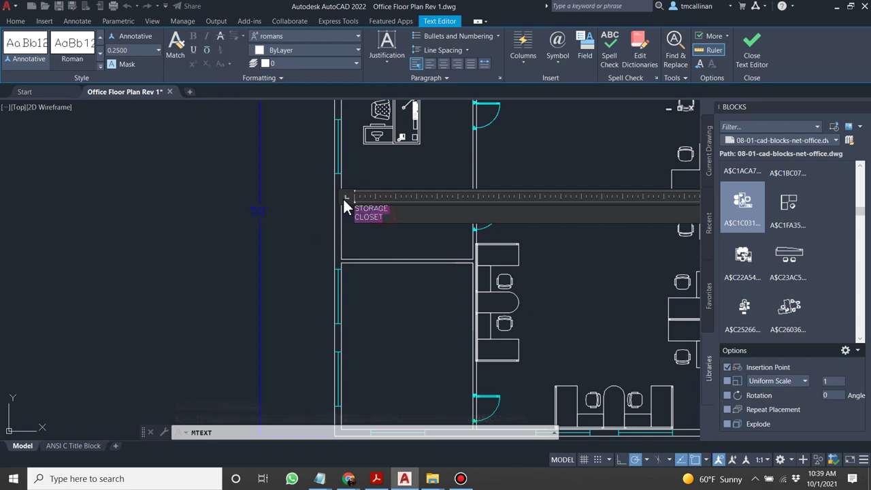
left_click(331, 36)
left_click(308, 37)
left_click(307, 38)
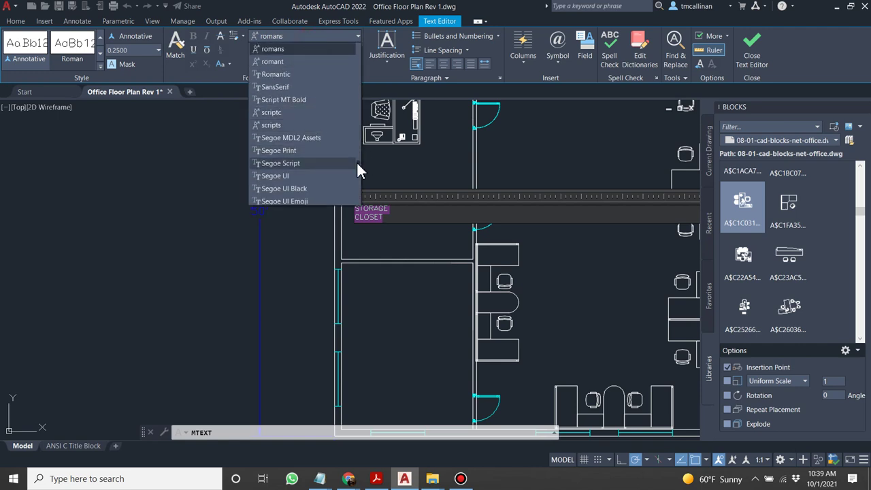
left_click_drag(359, 161, 355, 41)
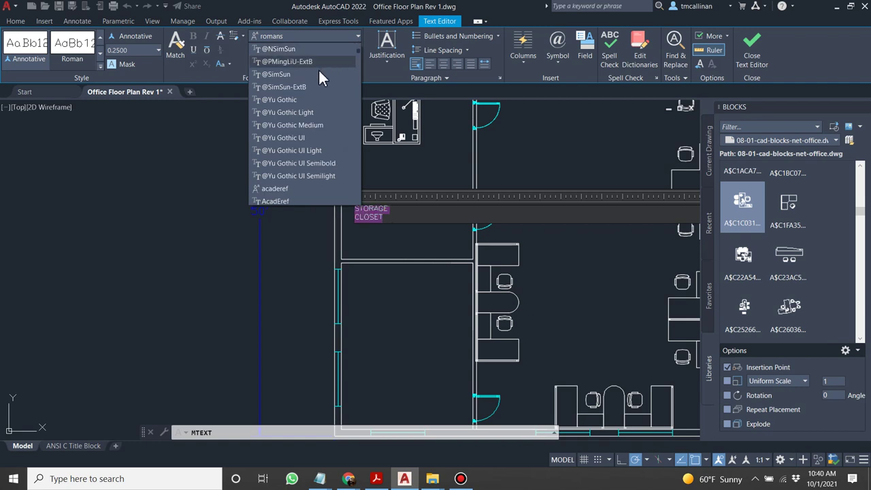
scroll(305, 140, "down", 6)
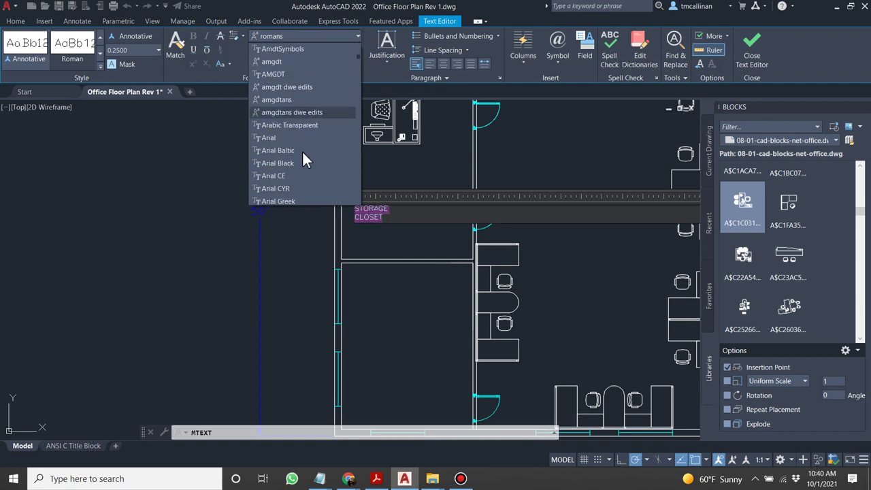
left_click(289, 164)
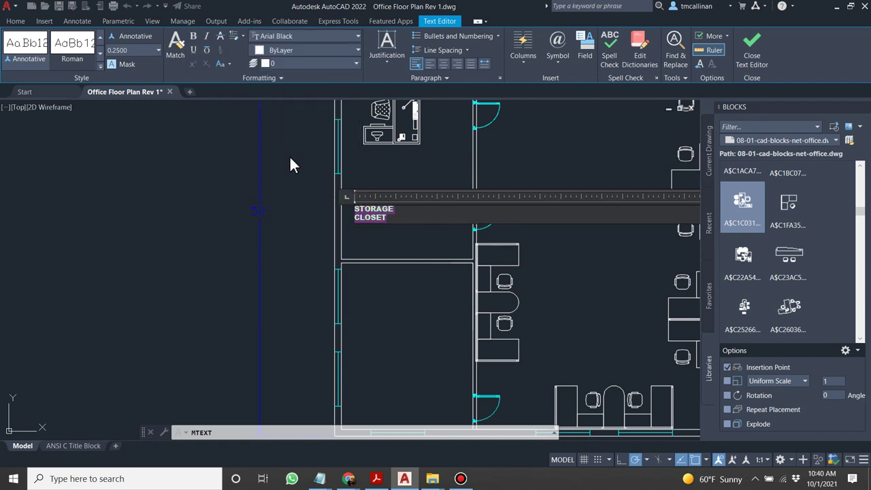
left_click(290, 38)
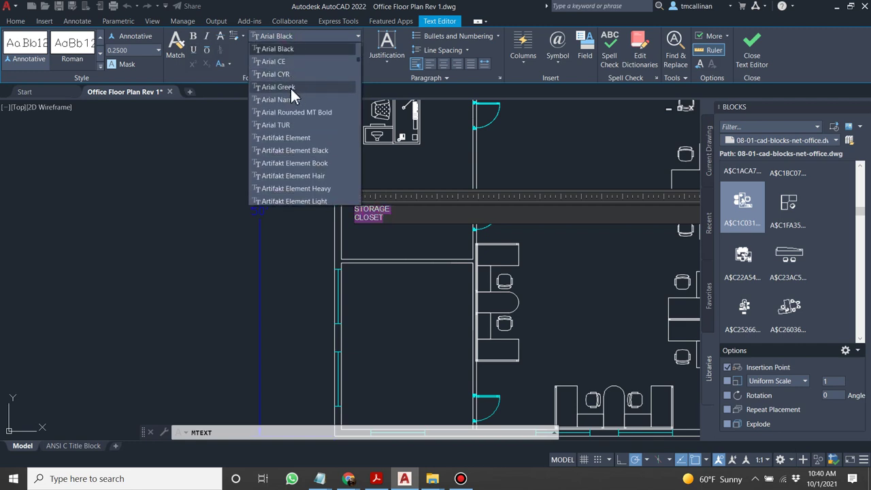
scroll(291, 88, "up", 1)
left_click(286, 63)
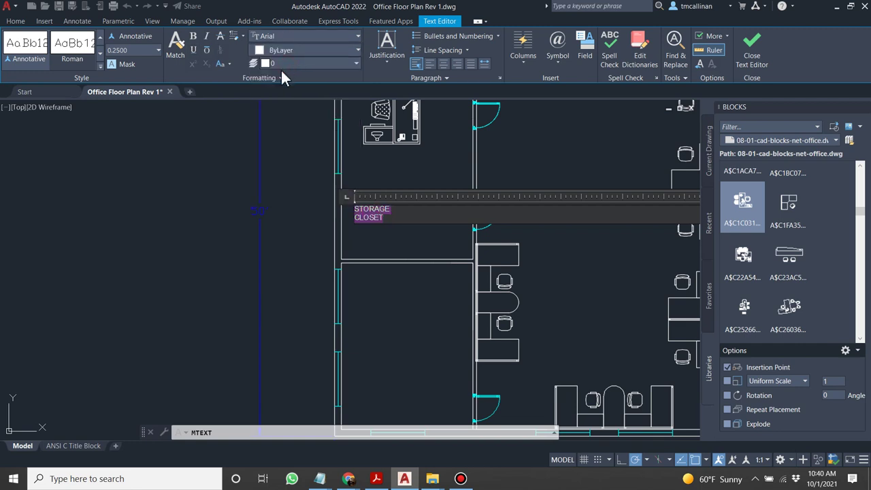
Set the text height to 0.5 with bold and italic off, and finish editing.
type("0.5")
key("Return")
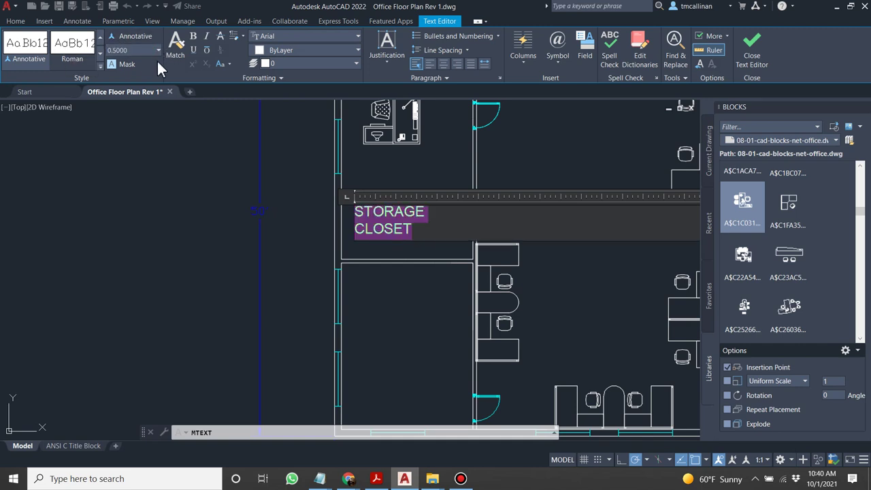
left_click(194, 38)
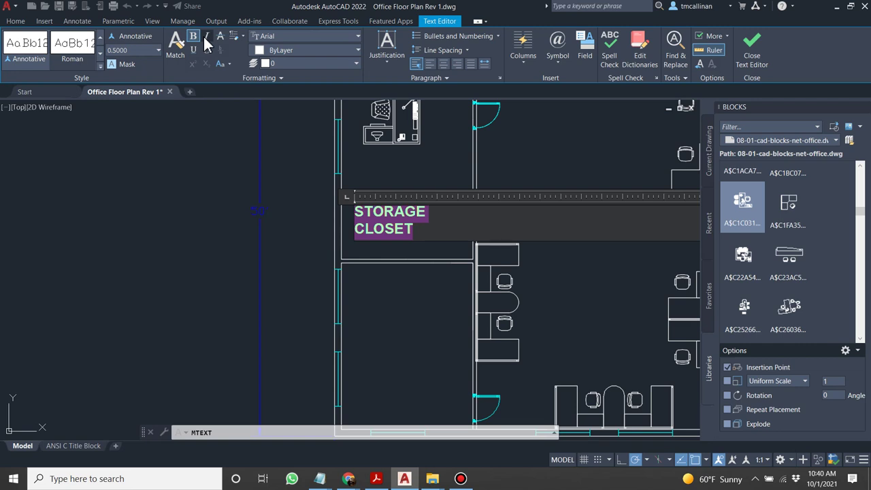
left_click(205, 36)
left_click(207, 35)
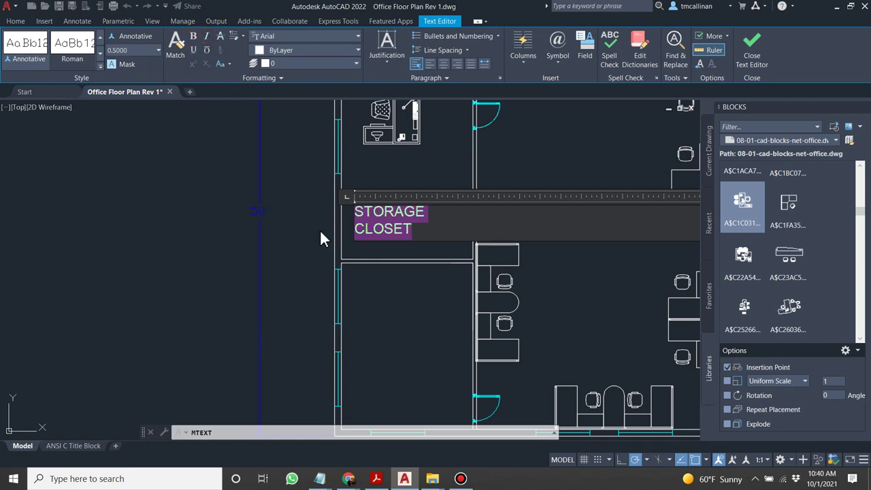
left_click(215, 211)
scroll(351, 205, "up", 2)
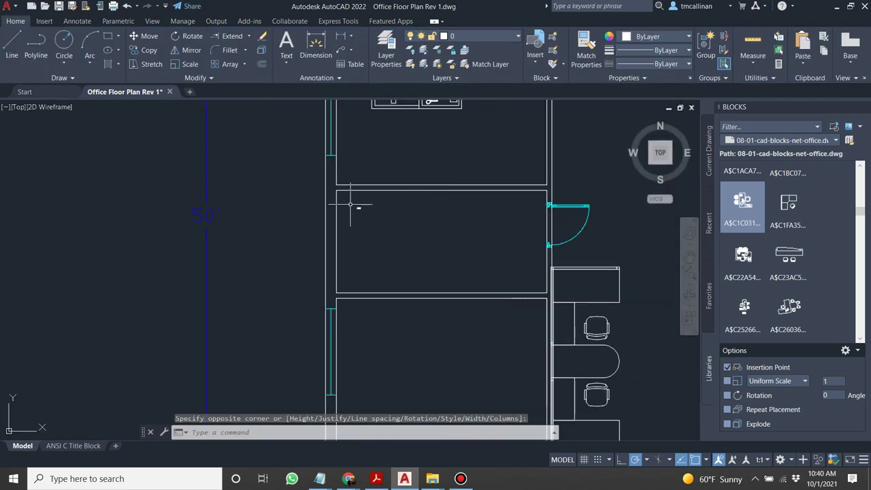
Try a text height of 50 on the label, then discard the unsaved edits.
key("Escape")
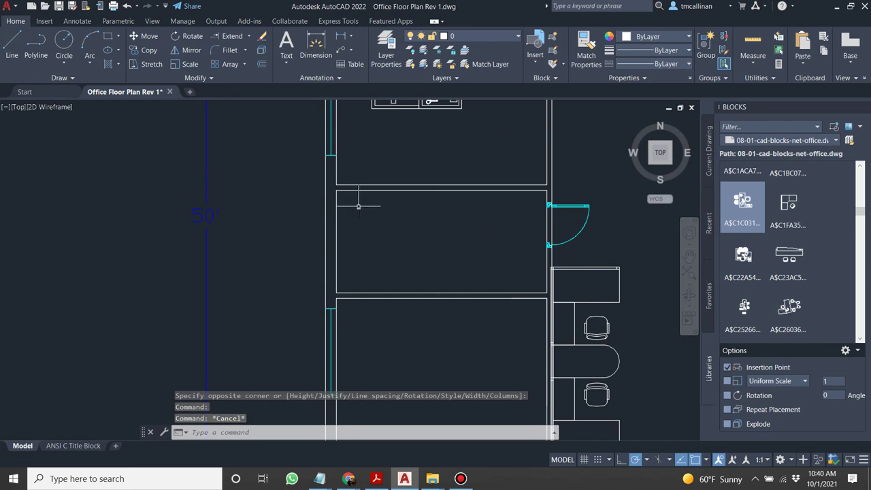
scroll(360, 212, "up", 3)
double_click(359, 213)
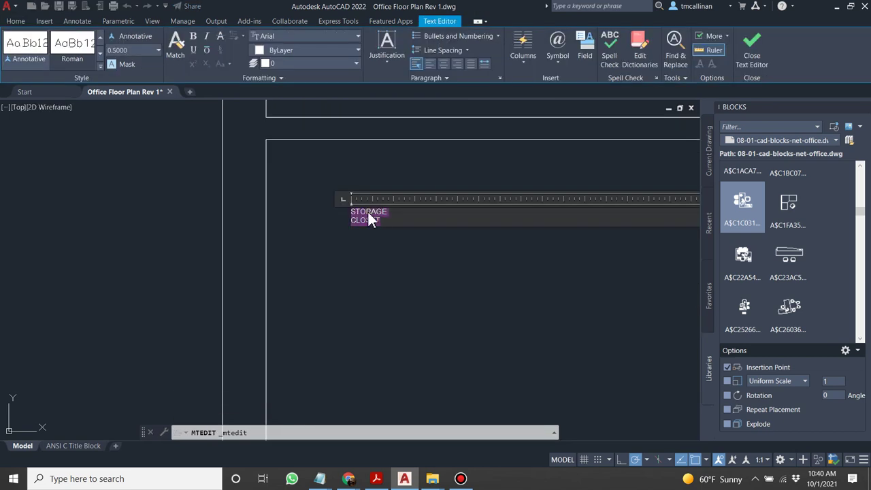
left_click(147, 50)
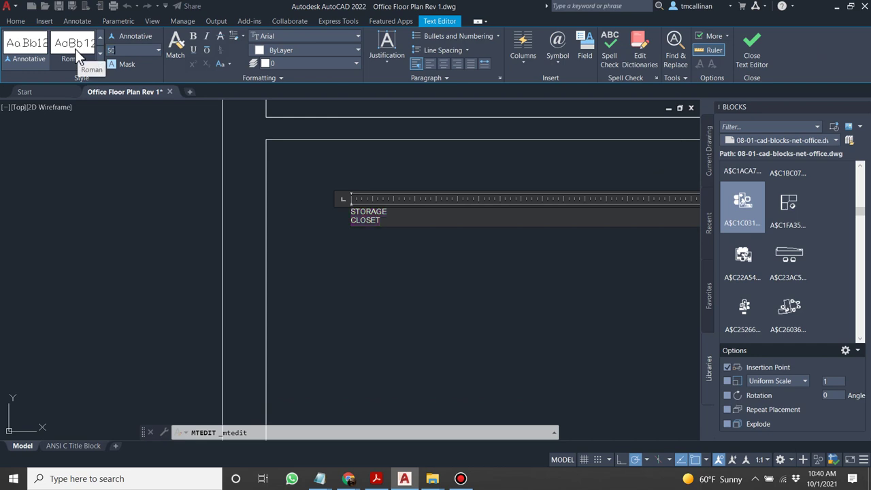
key("Return")
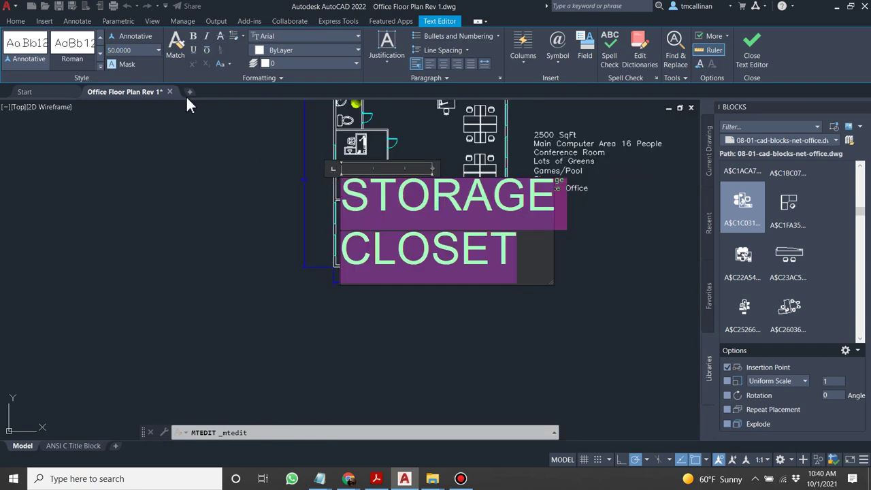
left_click(44, 42)
type("0")
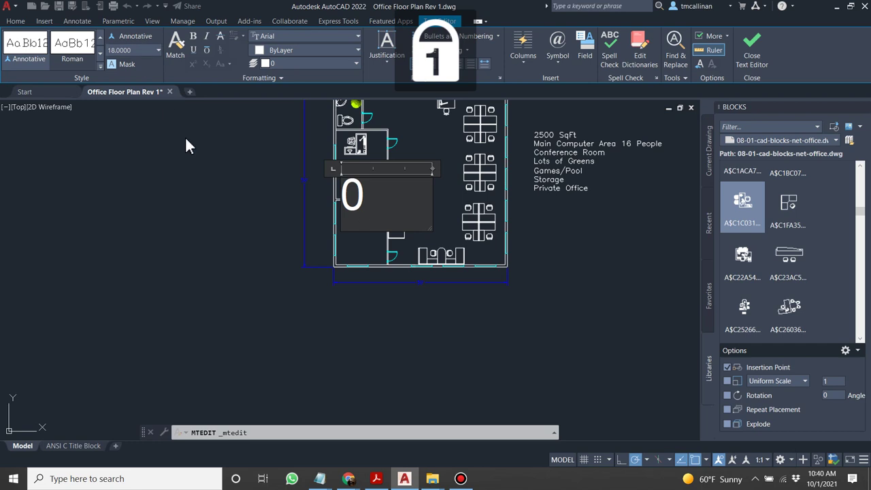
key("Escape")
left_click(499, 239)
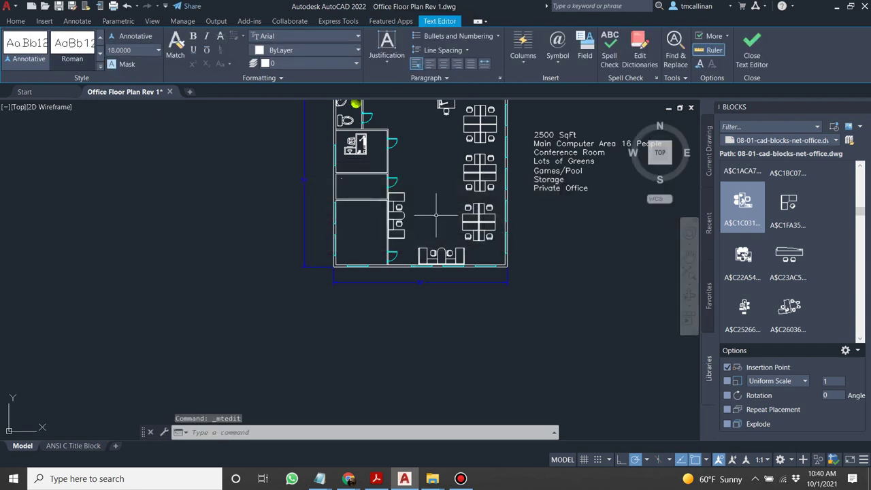
Set the STORAGE CLOSET text height to 5.
scroll(331, 175, "up", 8)
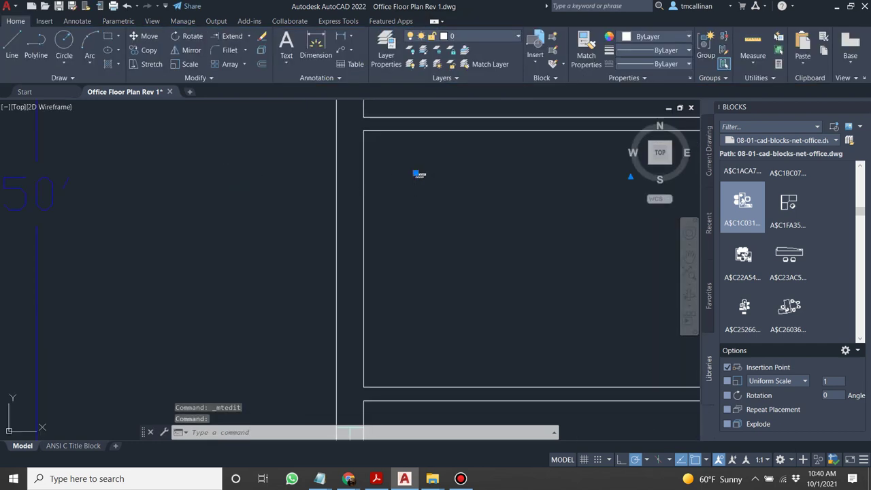
double_click(419, 175)
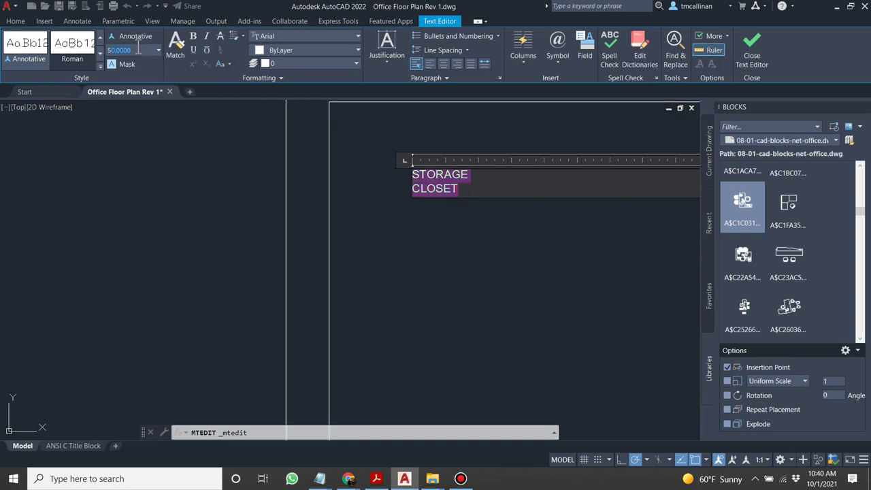
type("5")
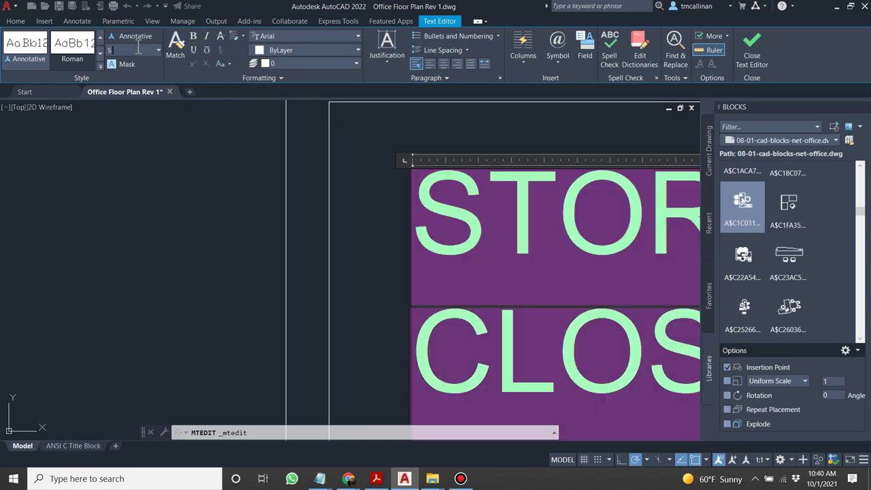
scroll(305, 162, "down", 6)
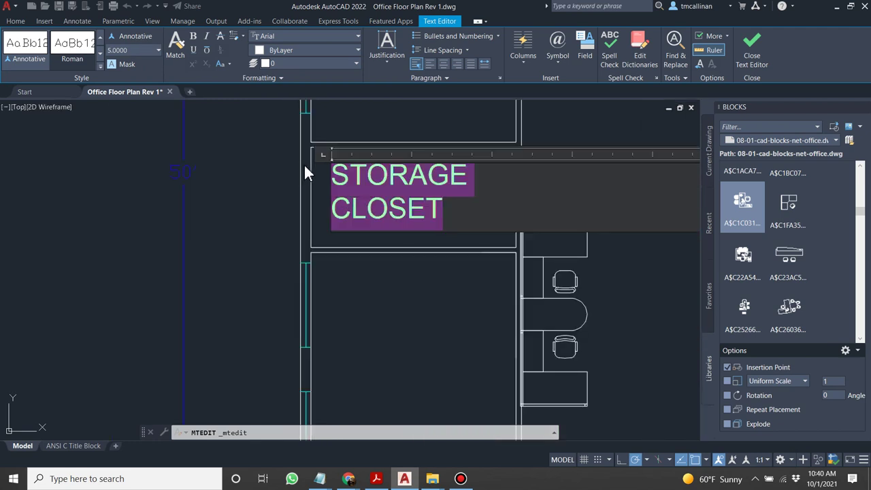
left_click(160, 142)
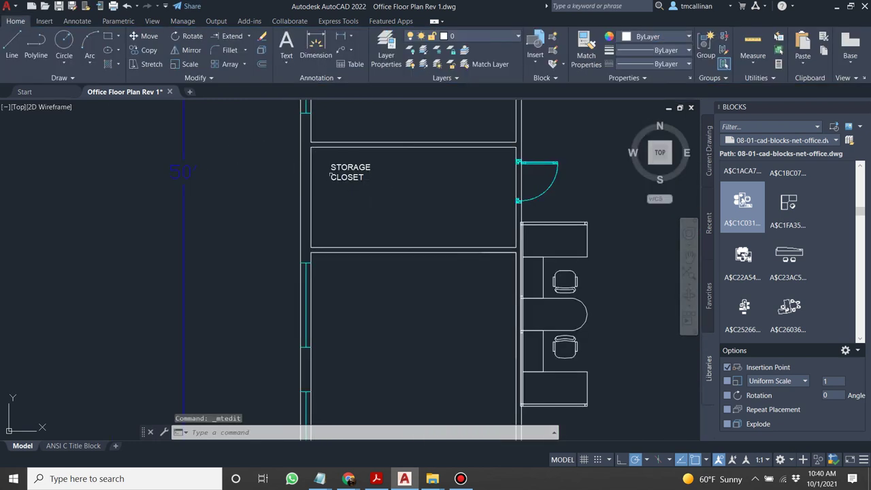
Increase the label's text height to 10.
left_click(333, 167)
double_click(333, 167)
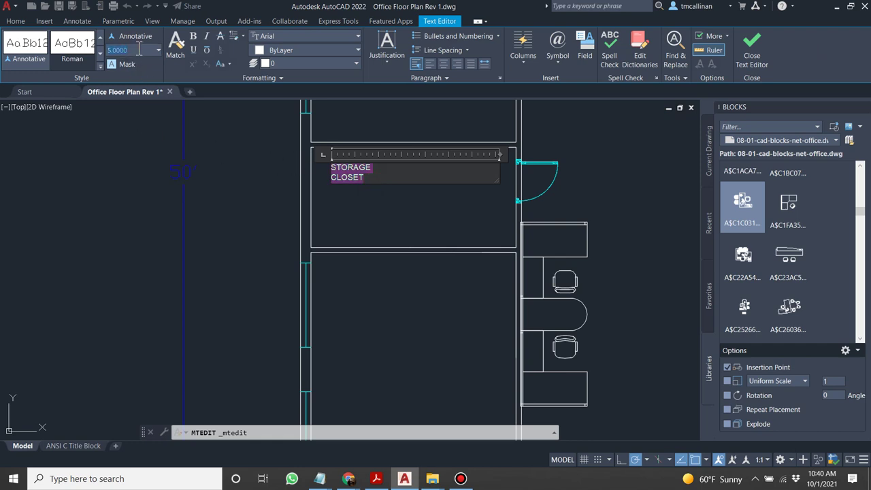
key("Return")
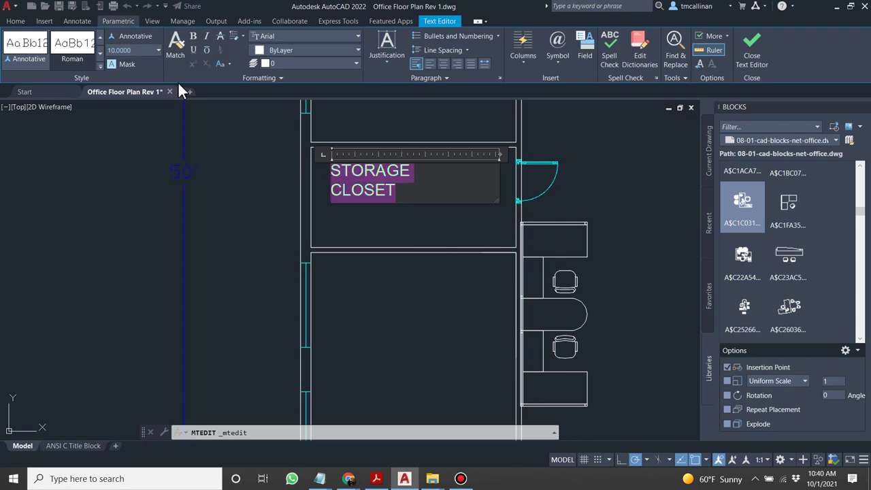
left_click(204, 136)
scroll(367, 177, "down", 5)
scroll(372, 177, "up", 4)
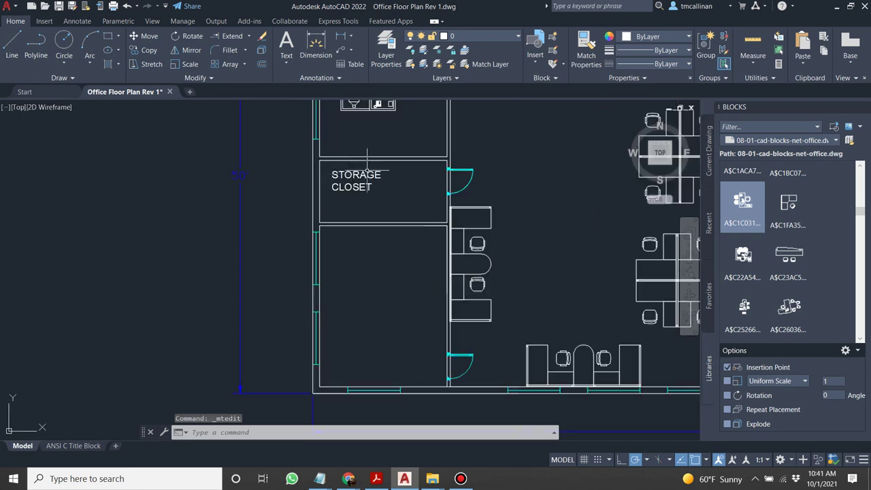
Move the label lower inside the storage room.
left_click(332, 171)
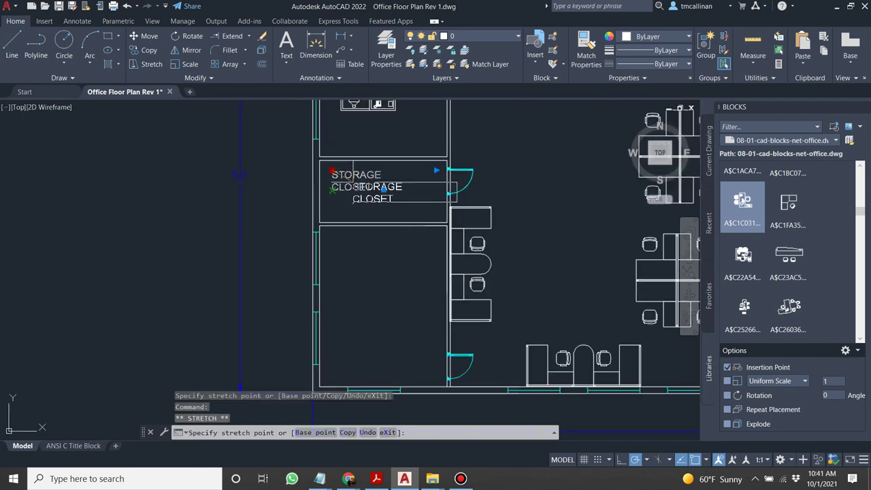
left_click(333, 190)
key("Escape")
left_click(333, 191)
left_click(343, 197)
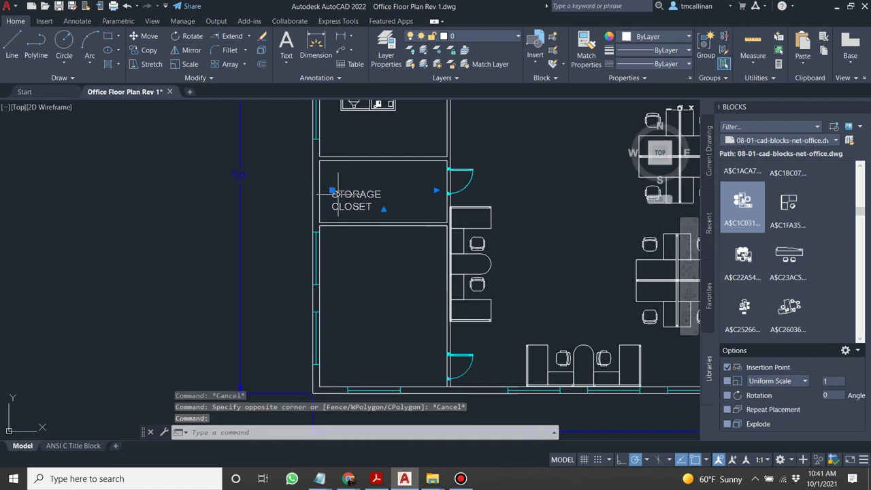
left_click(333, 190)
key("Escape")
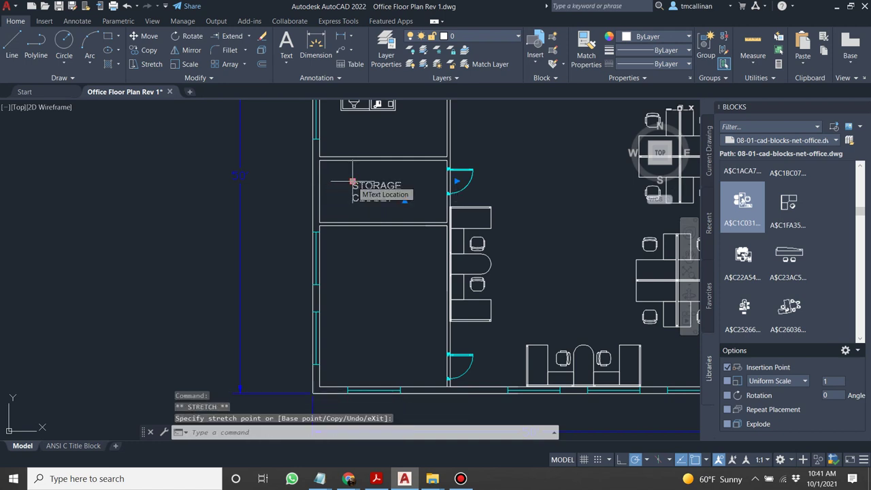
scroll(435, 190, "down", 4)
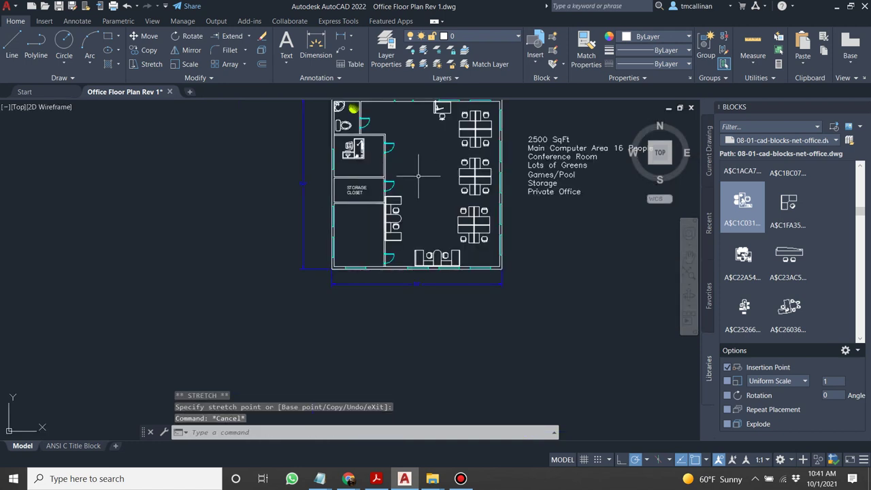
scroll(419, 176, "up", 4)
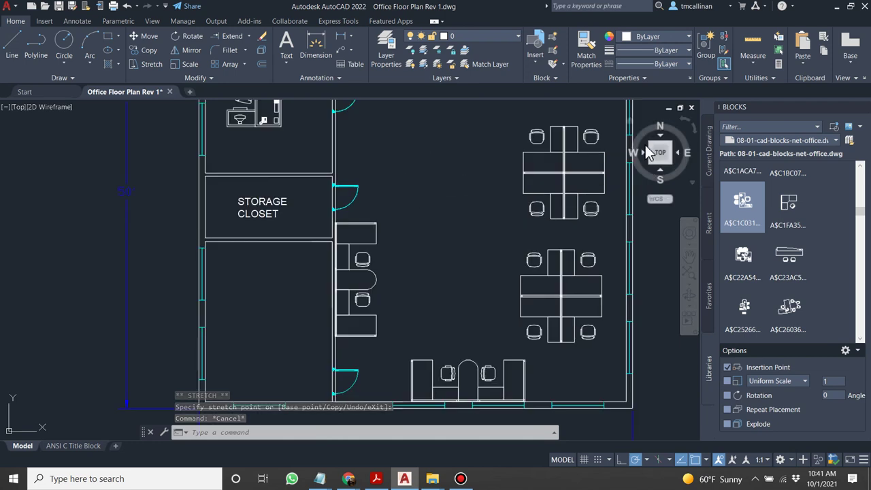
Load the 01-10-cad-blocks-net-tables block library.
left_click(838, 140)
left_click(837, 141)
left_click(847, 143)
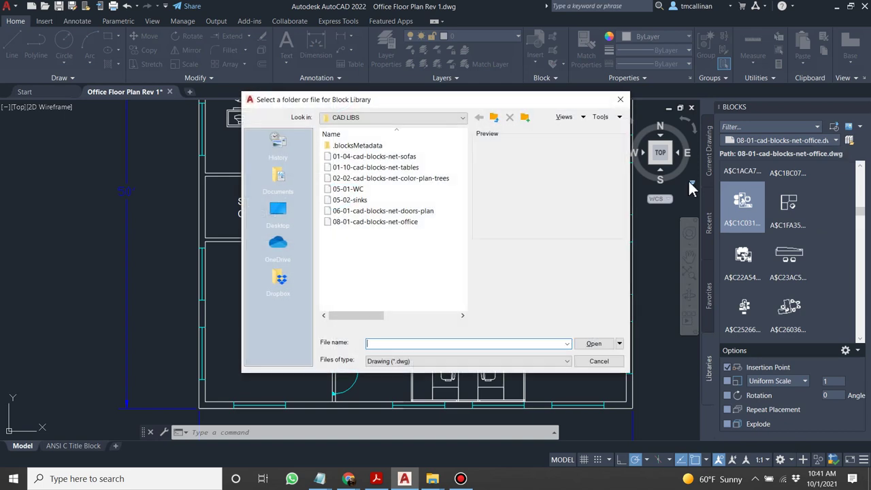
double_click(414, 169)
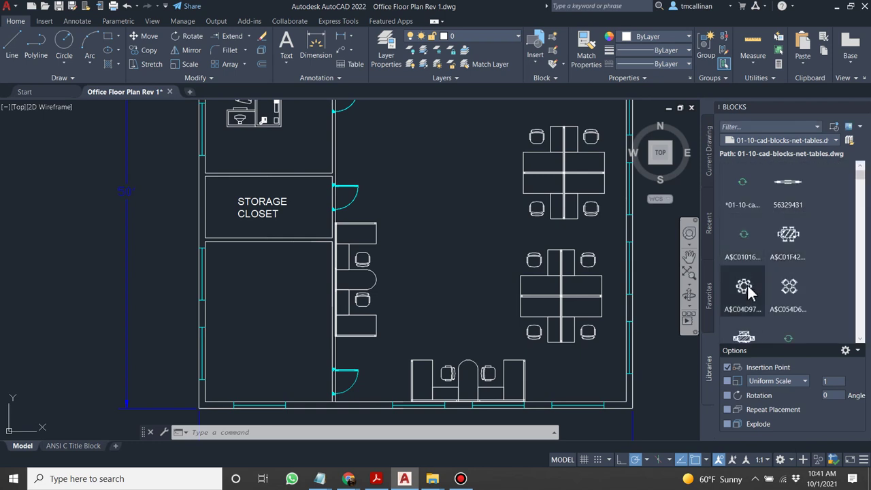
Insert the round eight-chair table into the lower-left room below the closet.
left_click(751, 285)
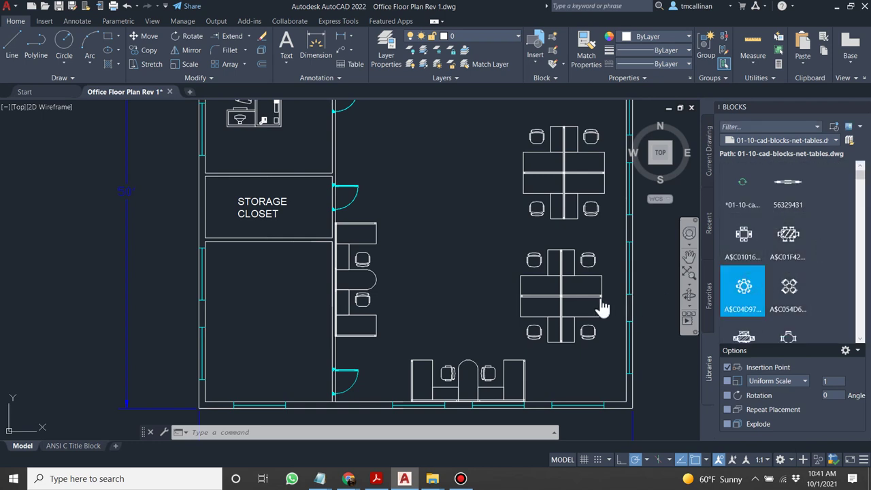
left_click(275, 341)
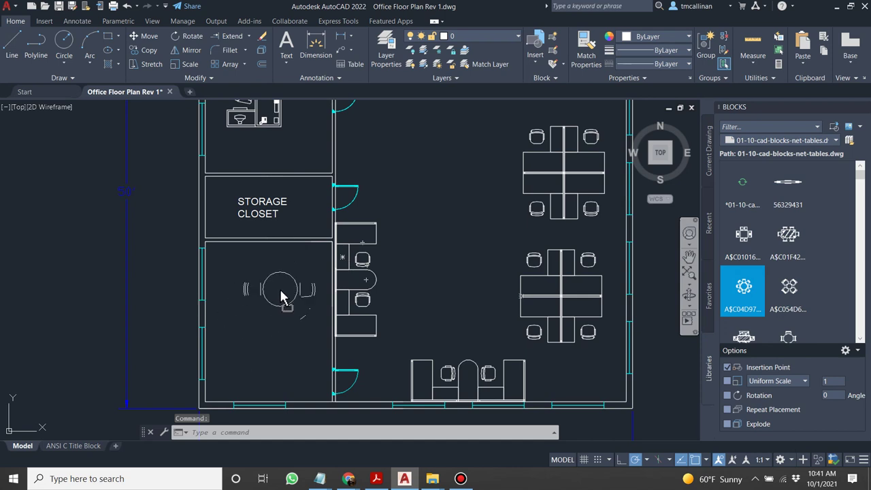
left_click(268, 307)
key("Escape")
key("Escape")
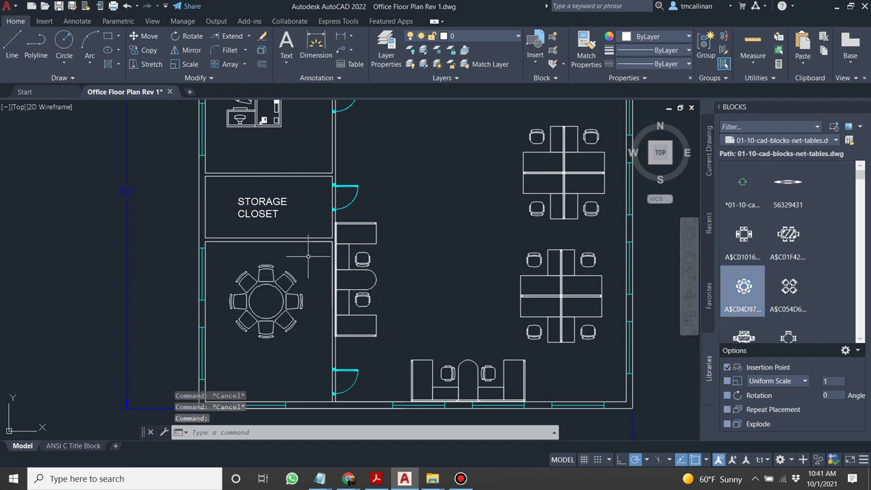
scroll(324, 267, "down", 2)
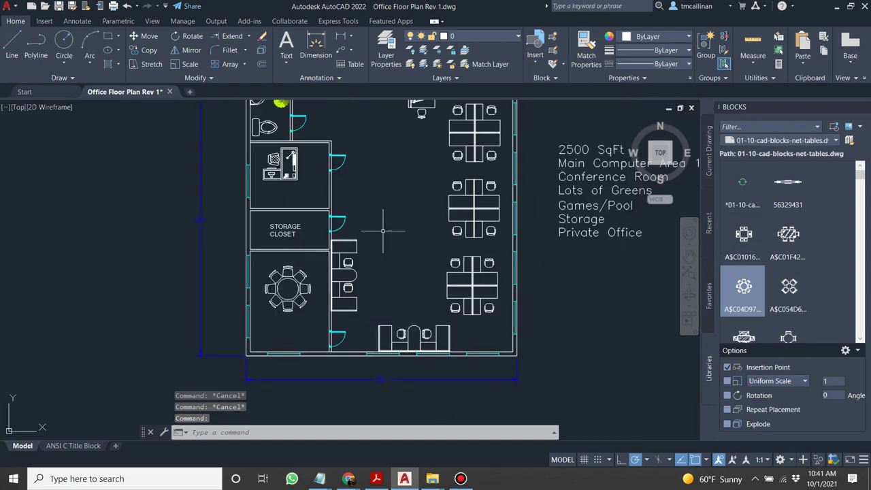
scroll(359, 286, "down", 3)
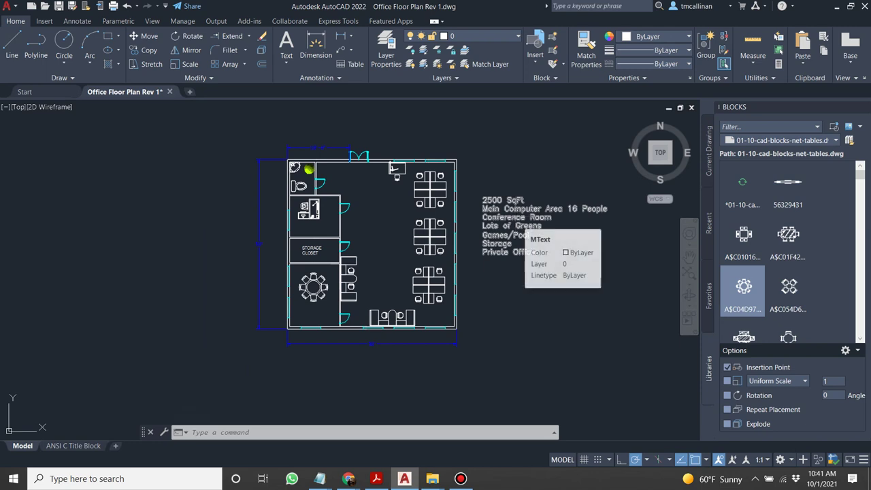
double_click(554, 217)
Delete the Main Computer Area, Conference Room, Storage and Private Office lines from the notes list.
left_click_drag(555, 217, 483, 210)
key("Delete")
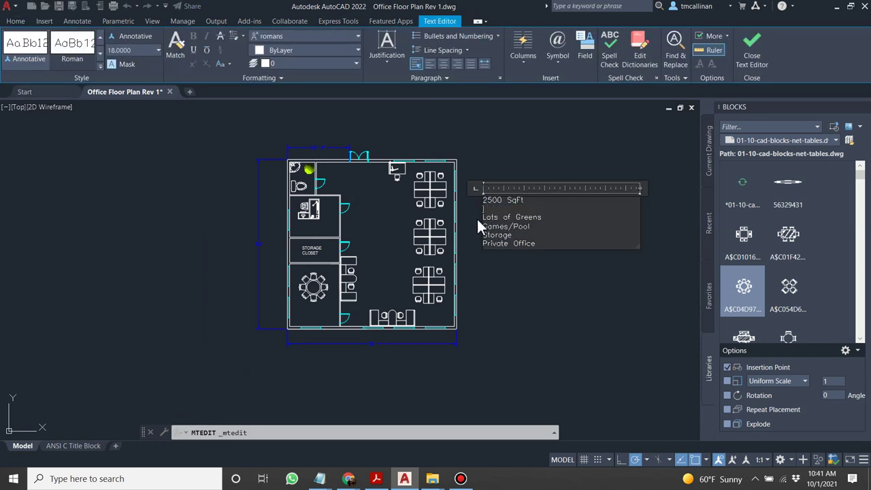
left_click_drag(548, 245, 484, 234)
key("Delete")
left_click(507, 274)
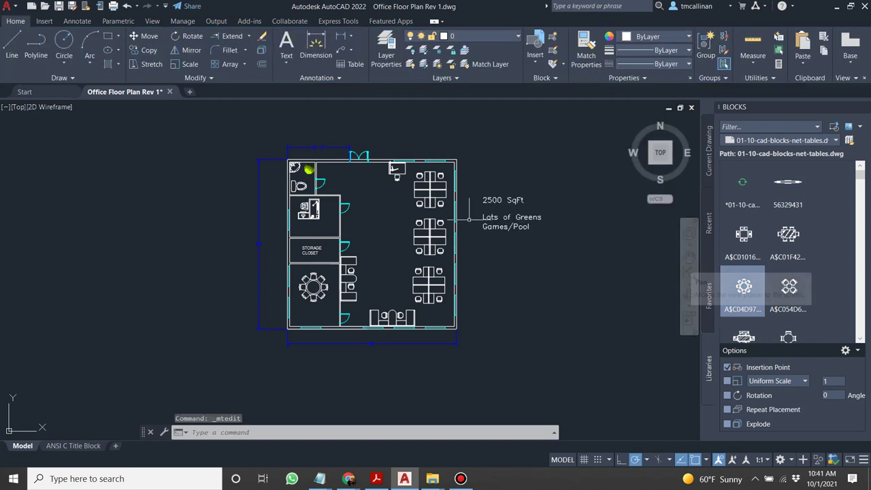
scroll(790, 193, "down", 4)
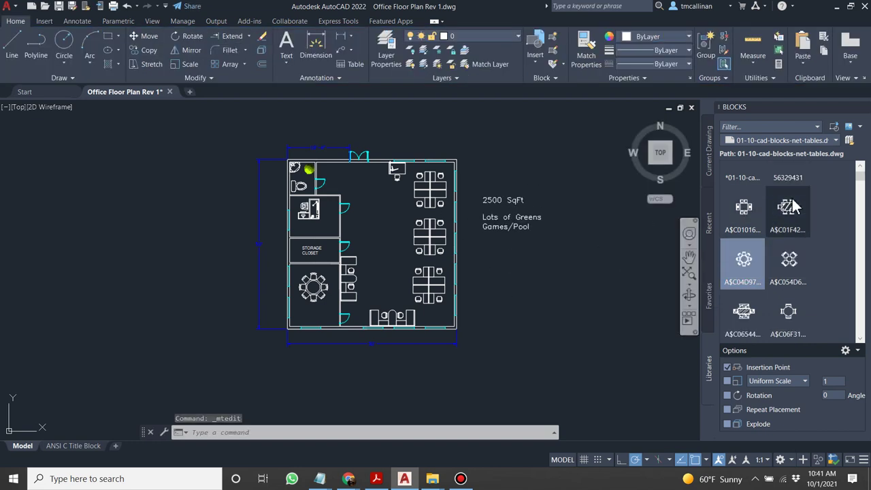
scroll(781, 235, "down", 4)
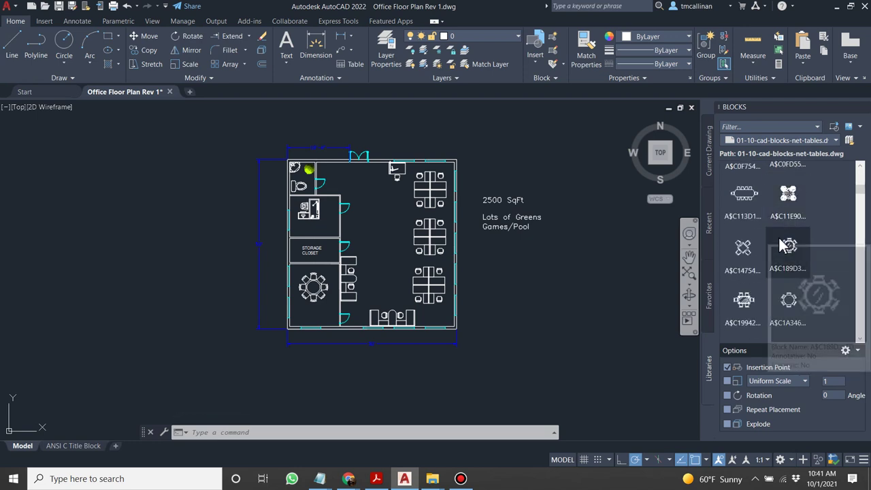
scroll(788, 243, "down", 1)
scroll(339, 214, "up", 2)
scroll(339, 214, "up", 2)
scroll(453, 174, "down", 2)
scroll(430, 195, "up", 3)
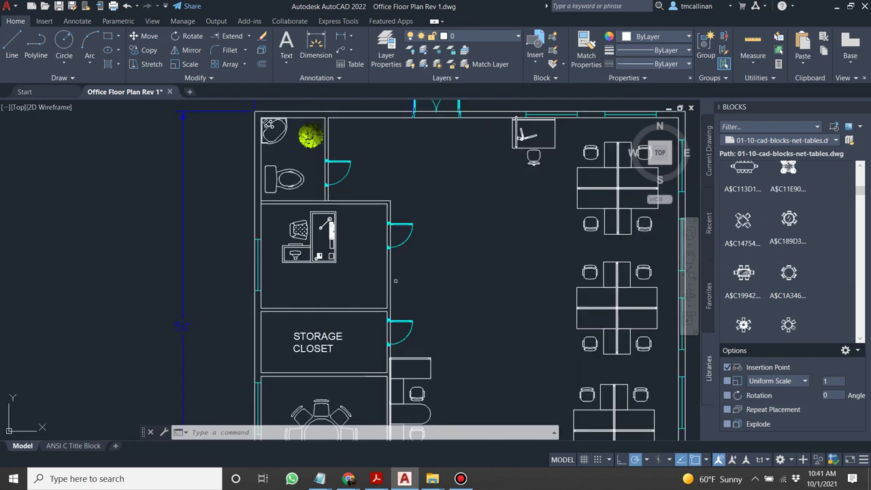
Copy and paste a duplicate of the desk-and-chair block near the top.
left_click(511, 142)
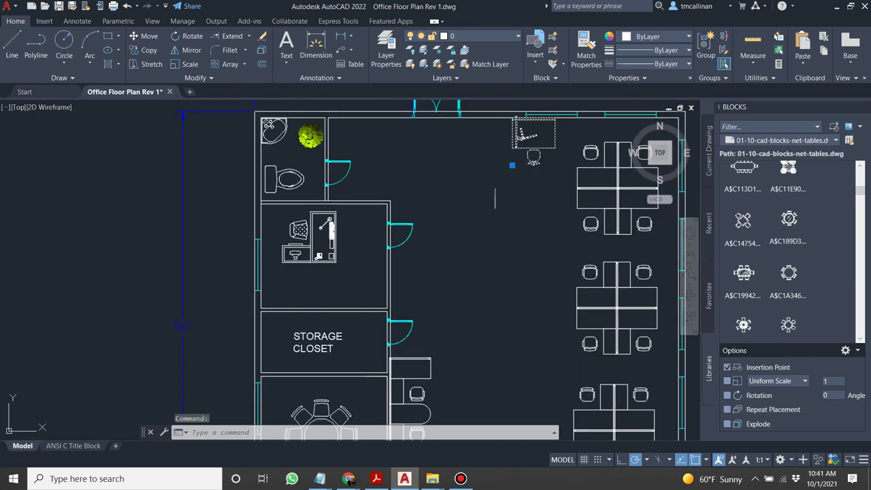
key("ctrl+c")
key("ctrl+v")
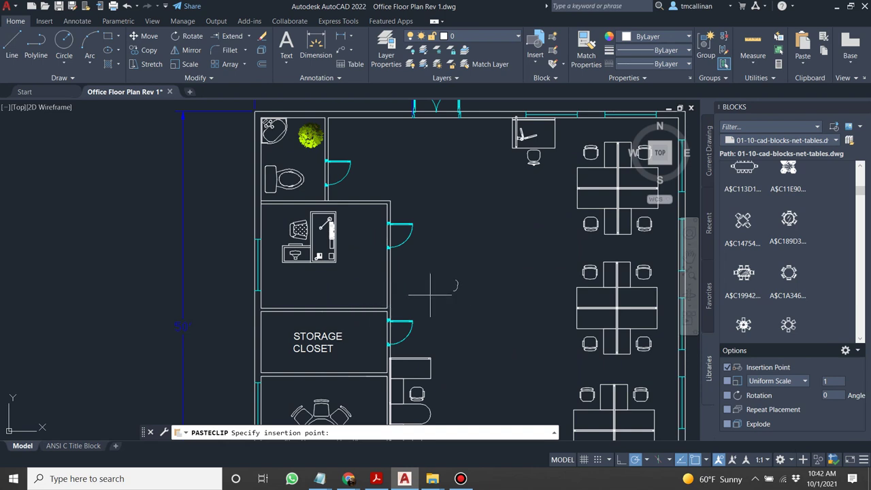
scroll(440, 260, "up", 2)
key("Escape")
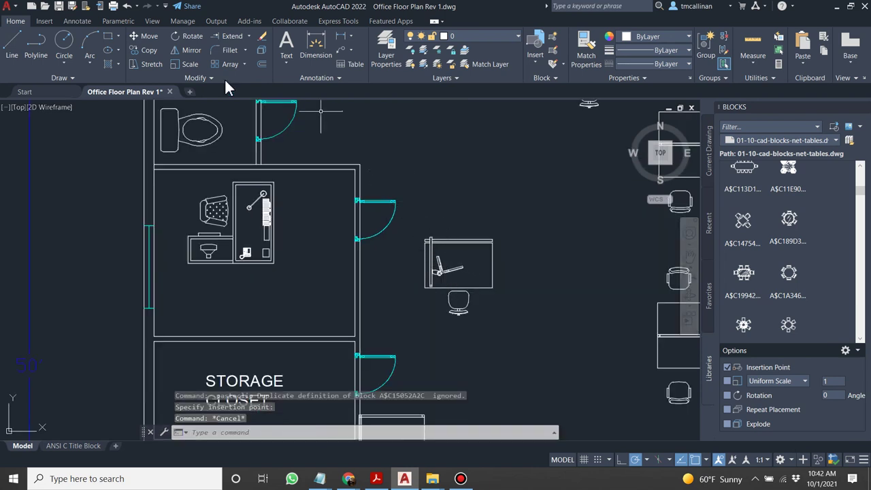
Rotate the desk copy 180 degrees about its corner.
left_click(187, 36)
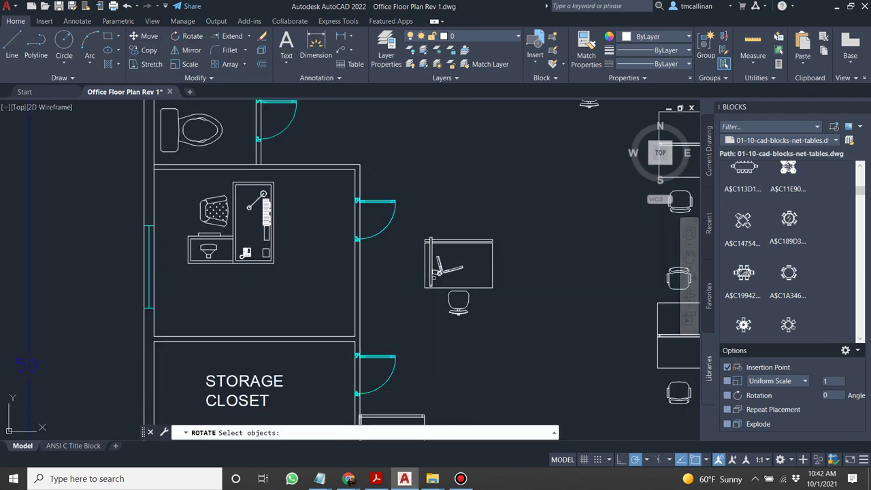
left_click(407, 236)
left_click(495, 316)
key("Return")
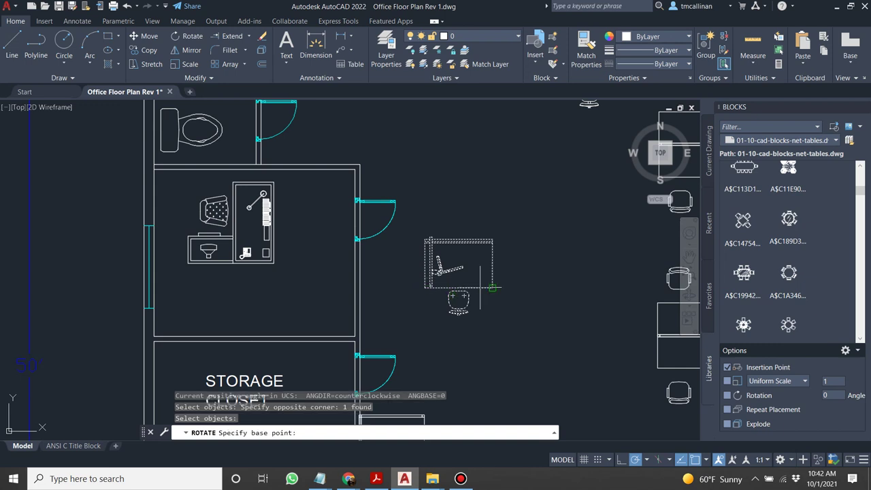
left_click(425, 288)
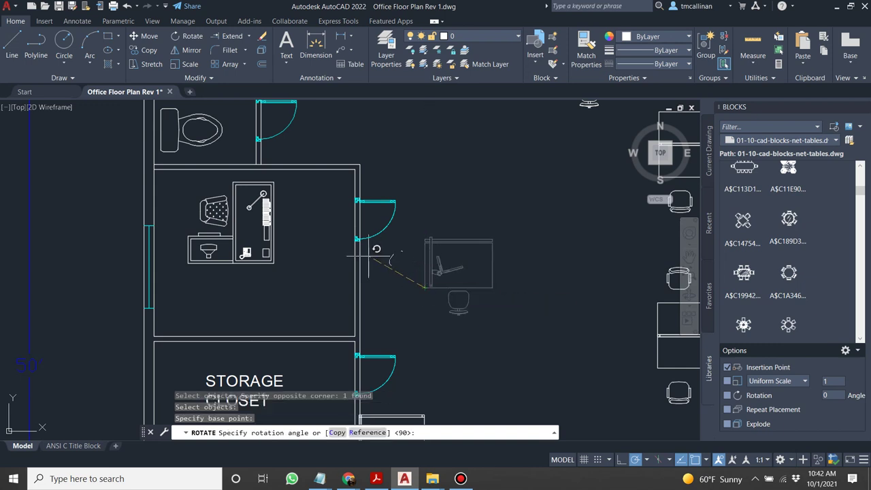
left_click(342, 287)
key("Escape")
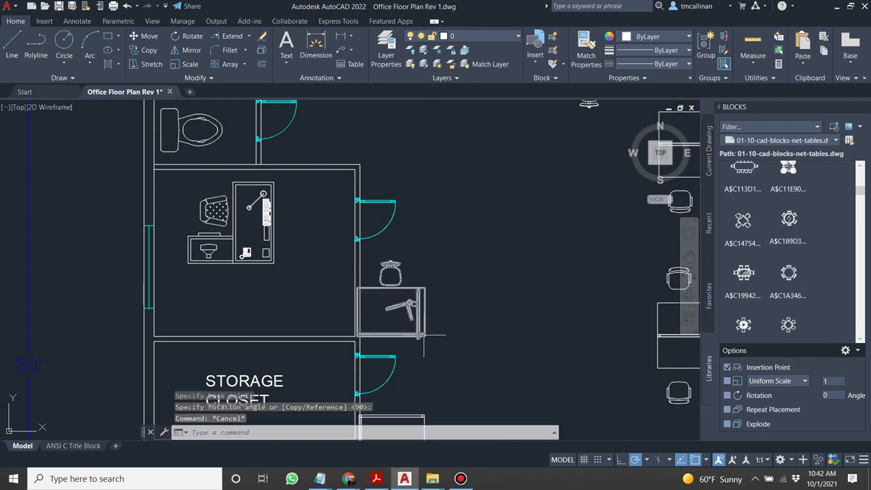
Move the rotated desk copy into the room above the storage closet.
left_click(145, 35)
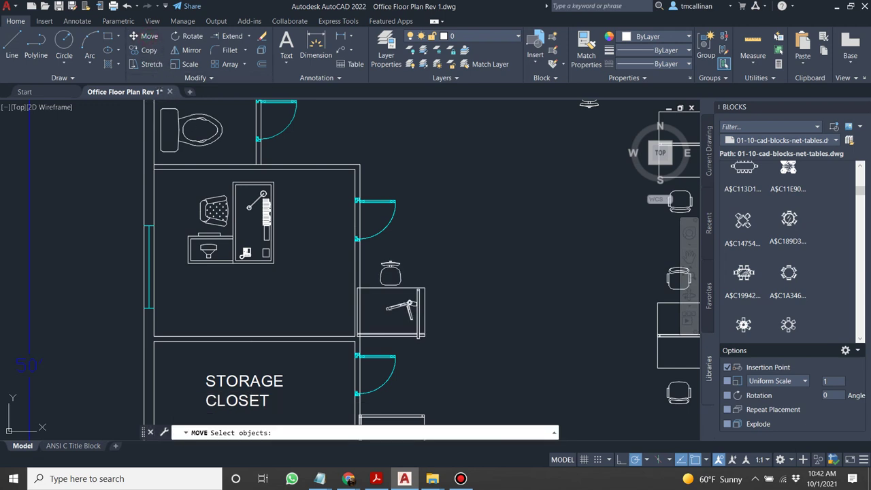
left_click(409, 310)
key("Return")
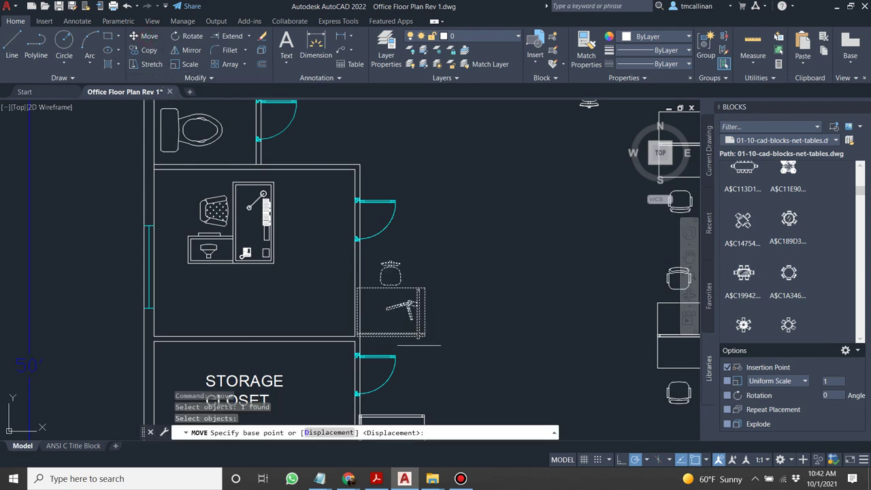
left_click(423, 336)
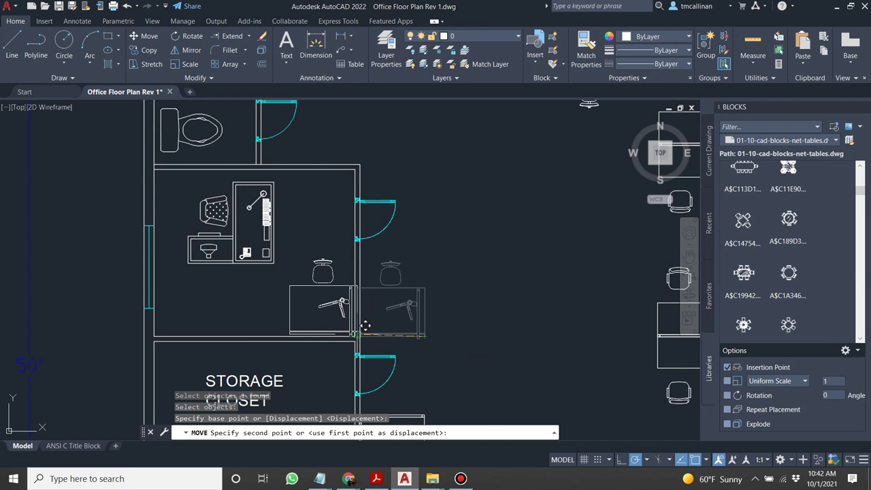
key("Escape")
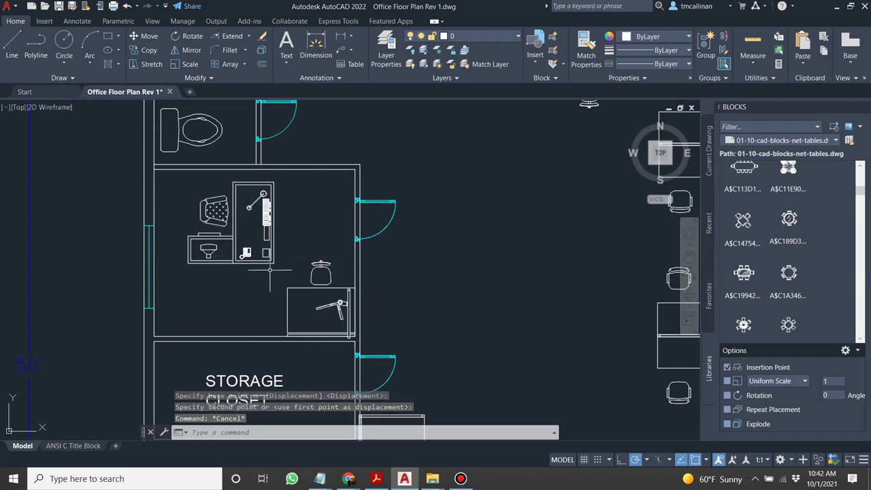
key("Escape")
scroll(354, 284, "down", 4)
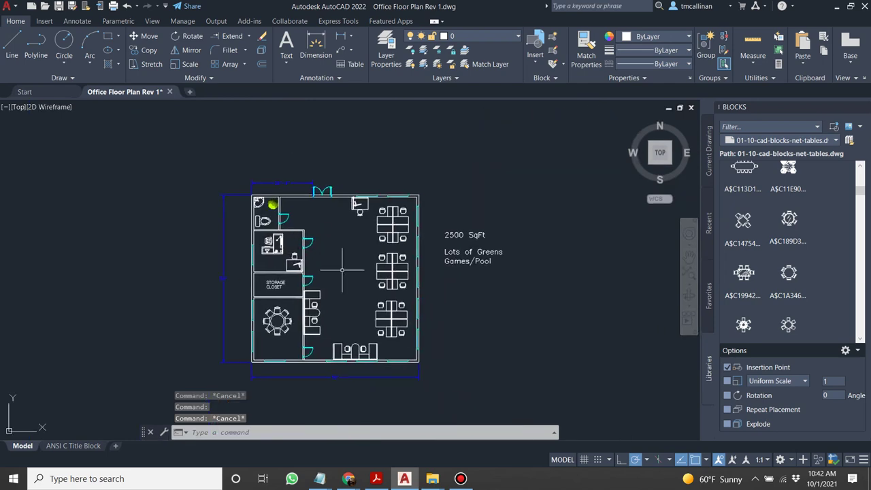
Erase the extra desk copy from the room above the storage closet.
scroll(354, 284, "up", 3)
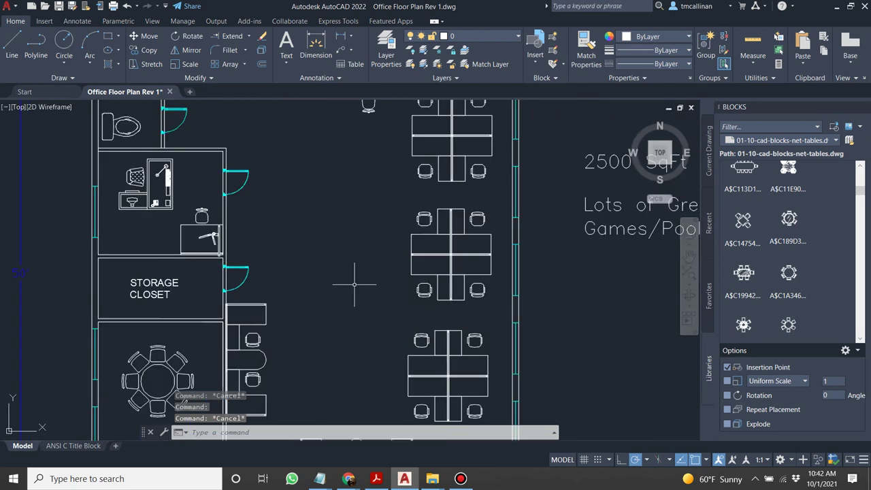
left_click(193, 225)
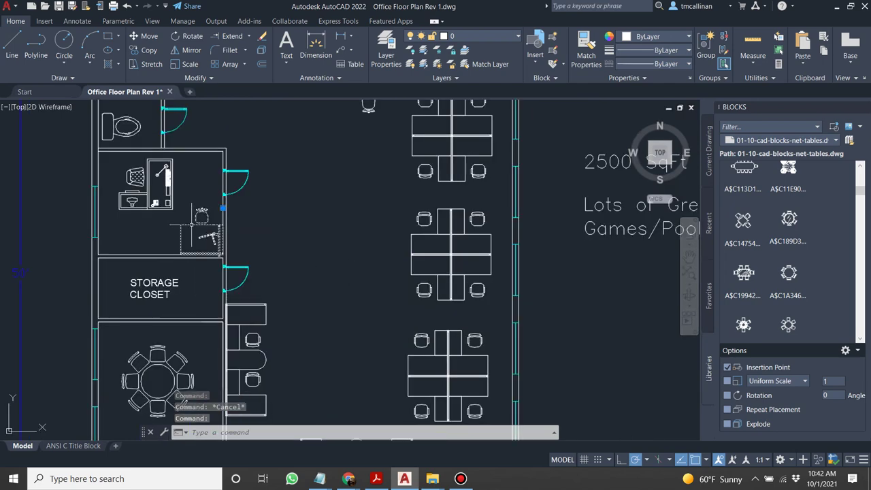
key("Delete")
scroll(272, 236, "down", 2)
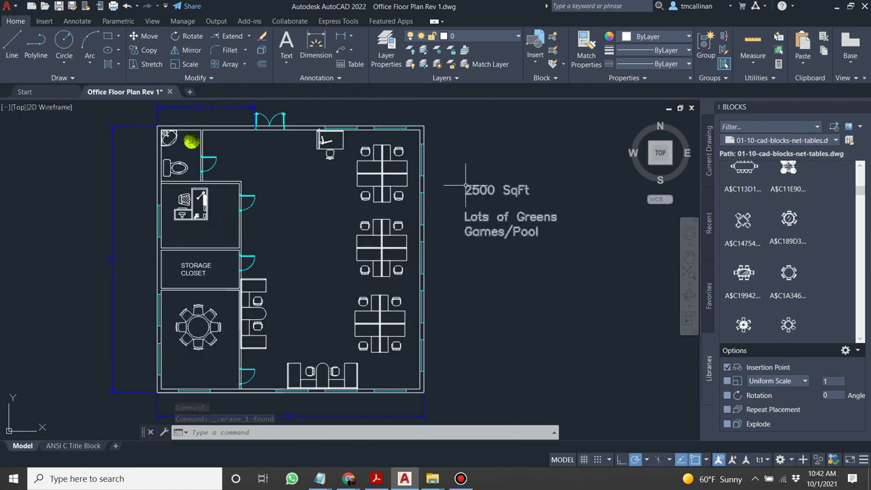
left_click(836, 141)
left_click(850, 140)
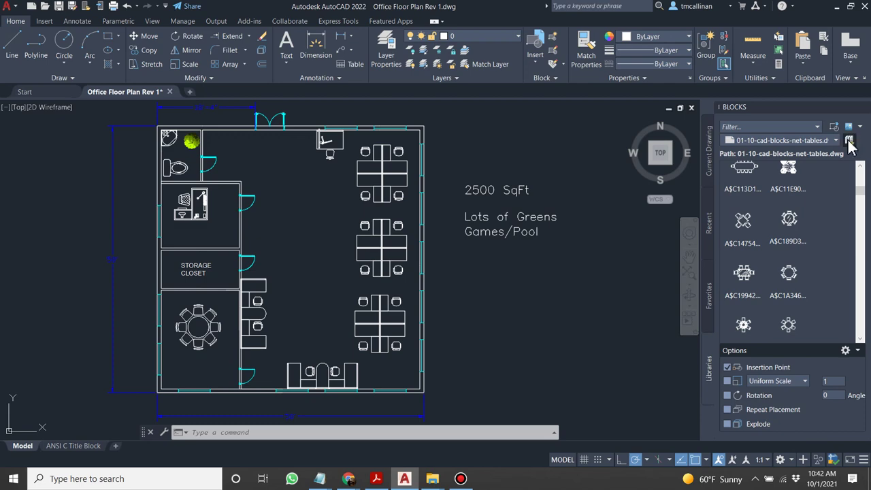
Load the 02-02-cad-blocks-net-color-plan-trees block library.
left_click(849, 143)
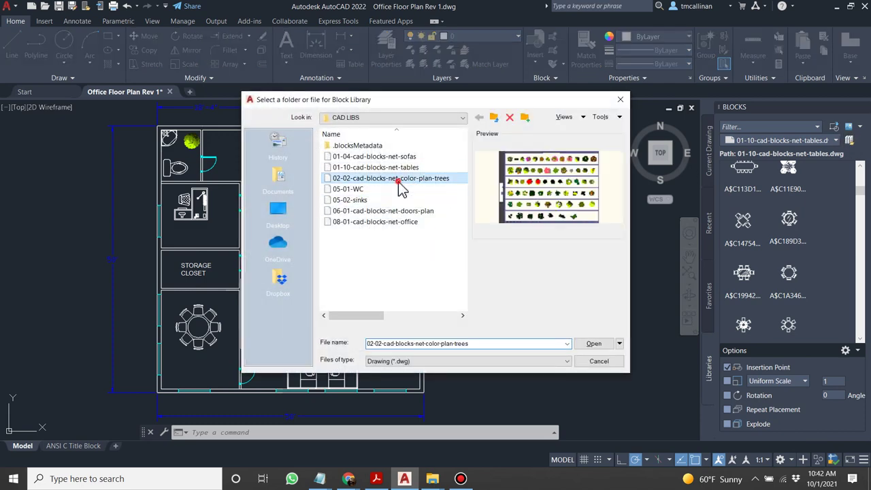
double_click(400, 179)
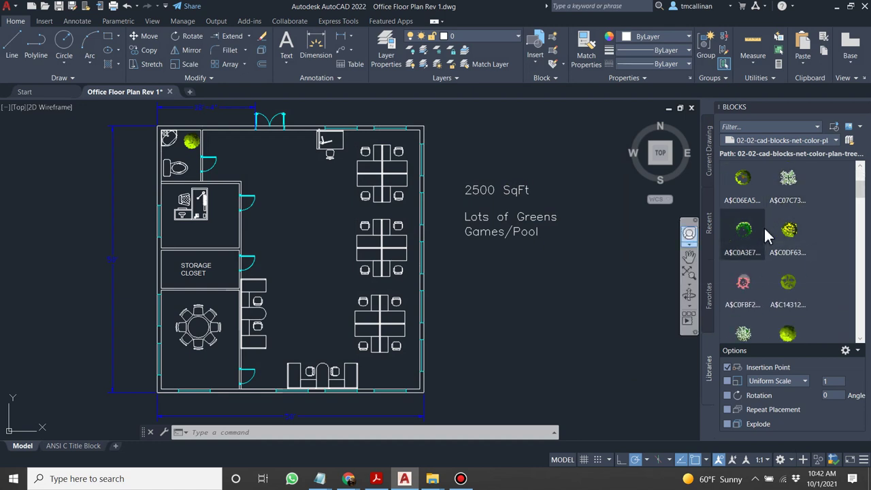
scroll(764, 228, "down", 3)
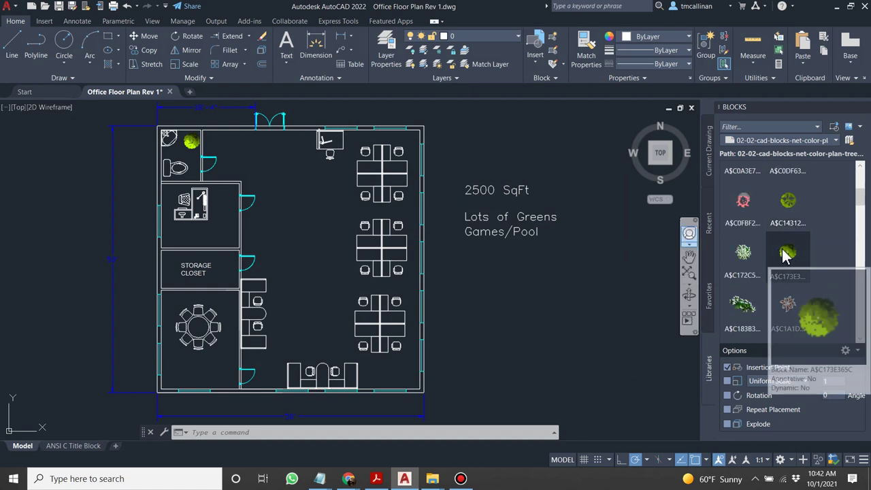
left_click(788, 256)
key("Escape")
key("Escape")
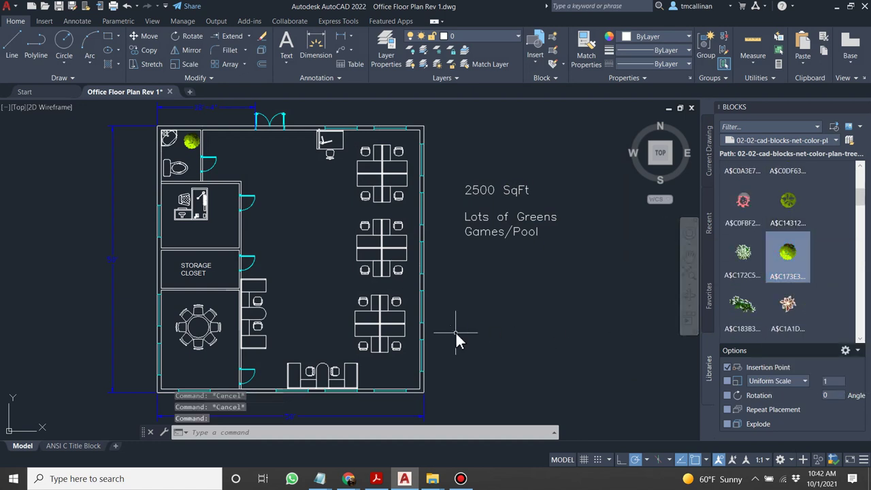
Erase the stray object right of the plan and set block insertion scale to 2000.
left_click(450, 326)
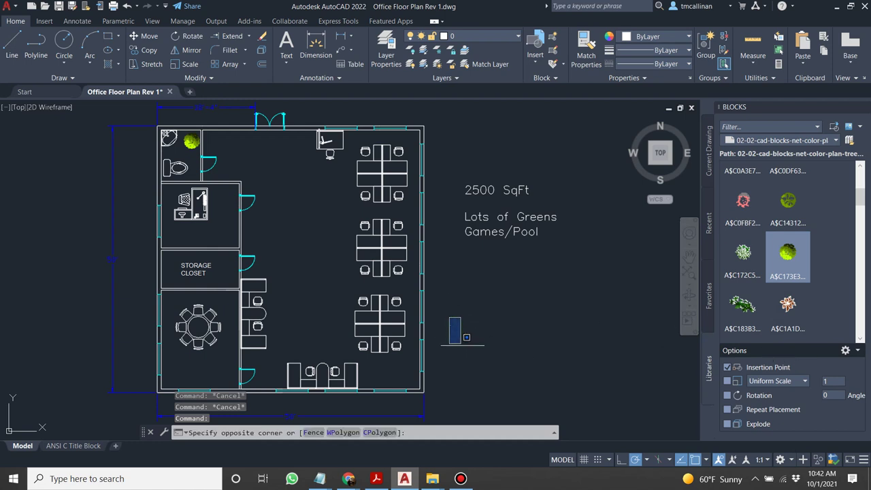
left_click(574, 362)
key("Delete")
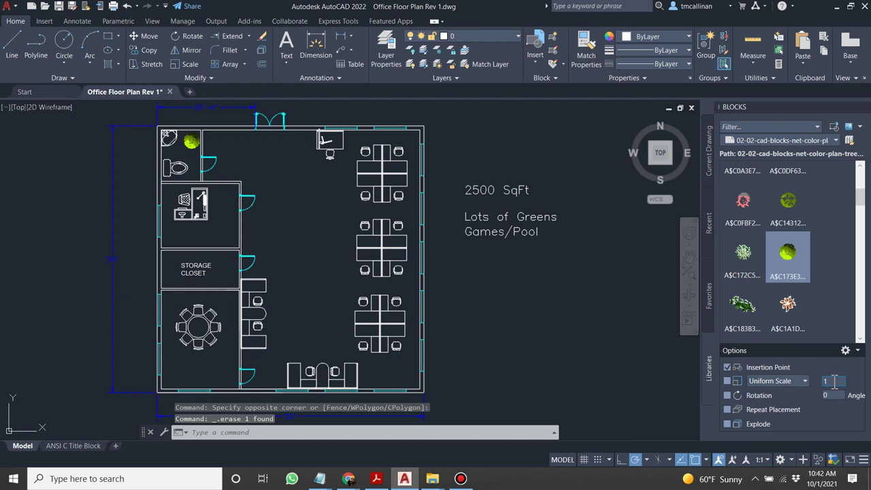
type("200")
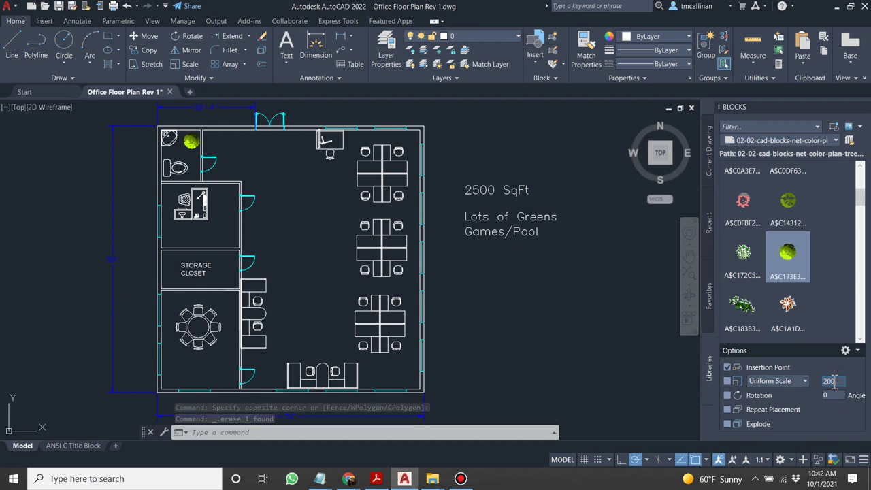
type("0")
left_click(788, 252)
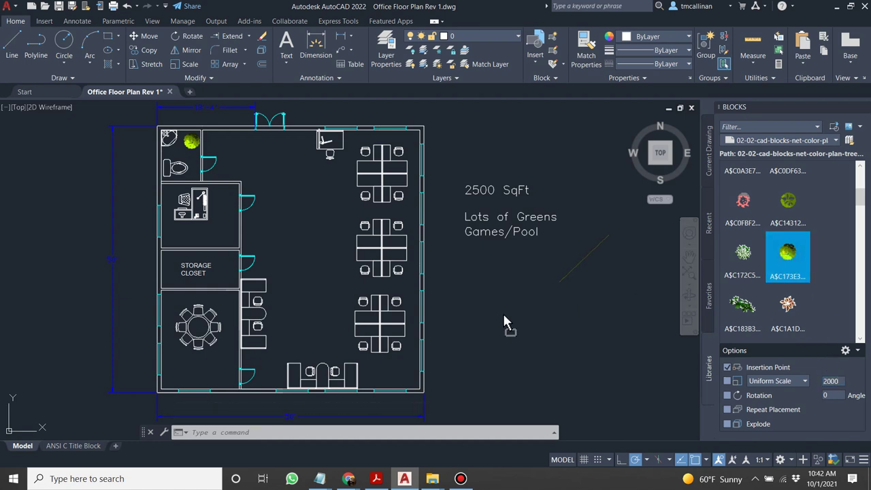
Place the A$C173E3 tree and move it to the left of the plan.
left_click(524, 289)
scroll(533, 251, "down", 2)
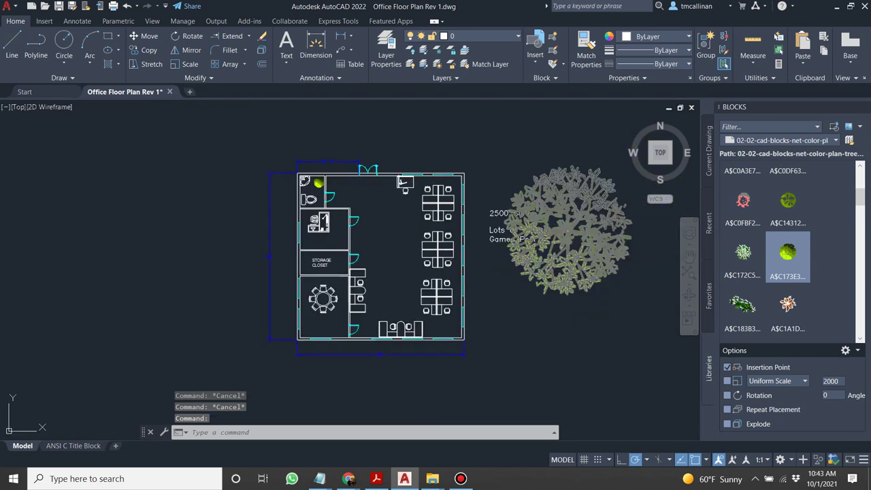
left_click(504, 295)
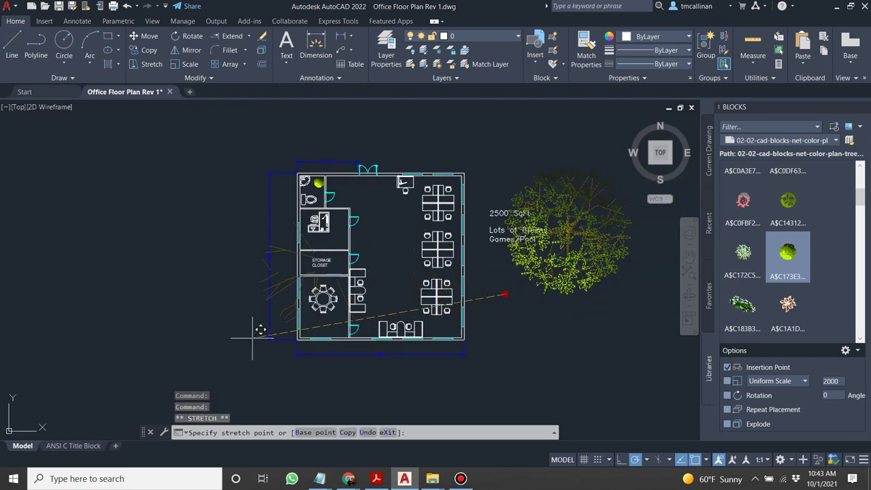
left_click(143, 329)
key("Escape")
Place the A$C26057 green tree beside it, left of the plan.
scroll(161, 293, "up", 4)
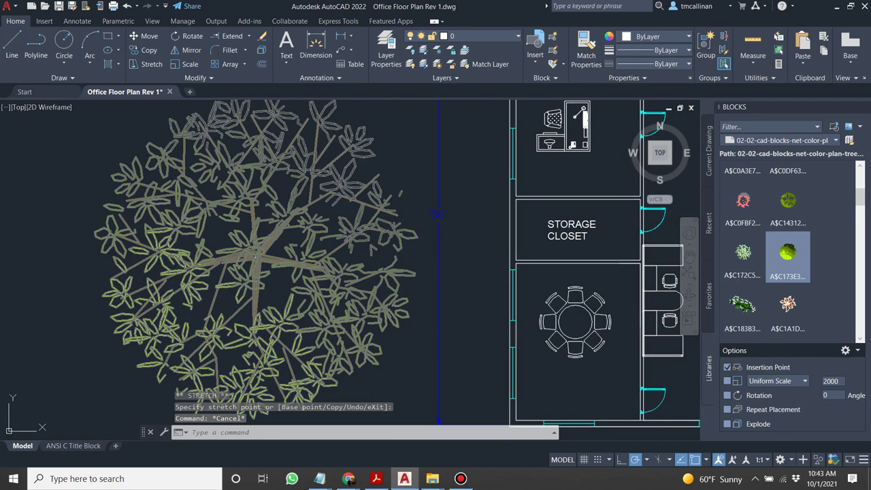
scroll(749, 280, "down", 3)
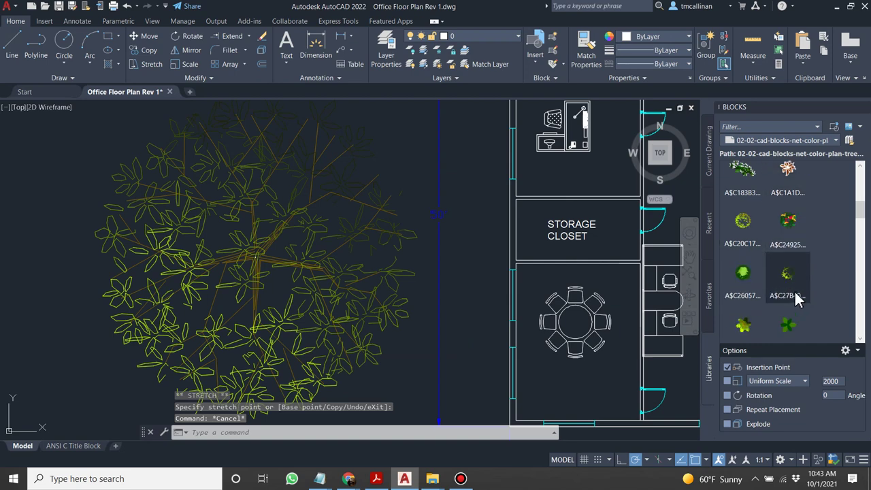
scroll(764, 318, "down", 1)
left_click_drag(745, 250, 8, 331)
scroll(170, 267, "down", 5)
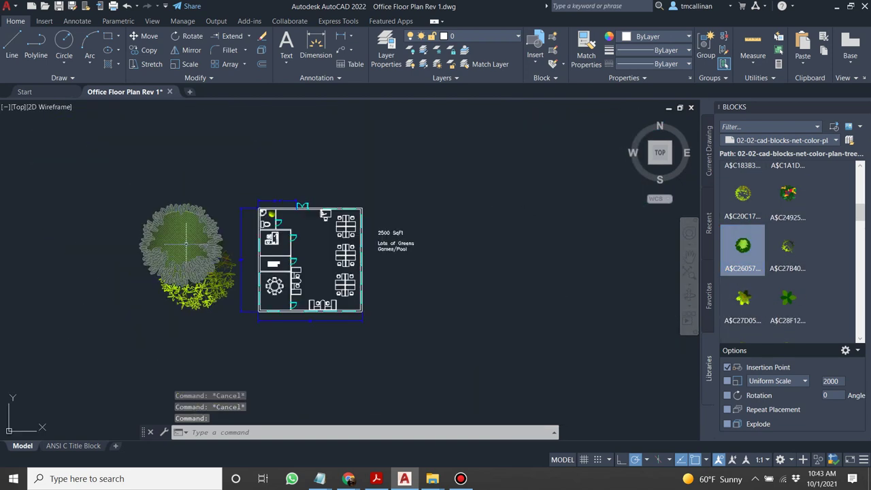
key("Escape")
key("Escape")
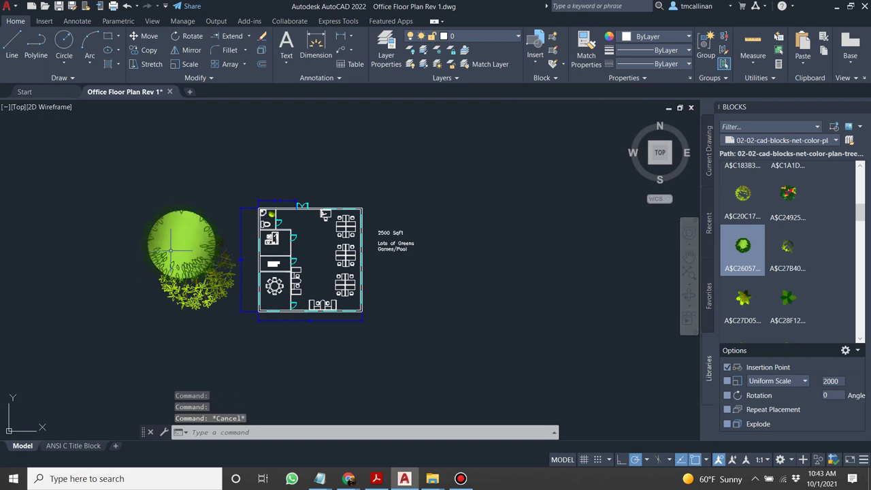
left_click(141, 286)
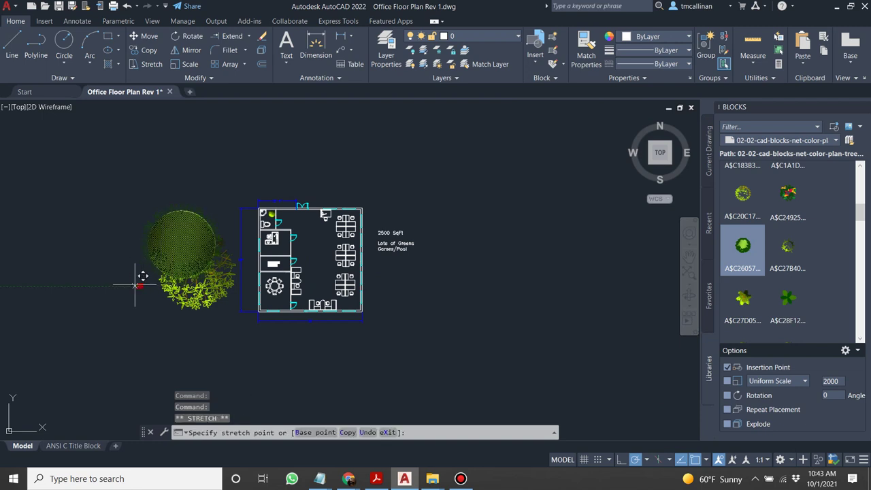
key("Escape")
key("Escape")
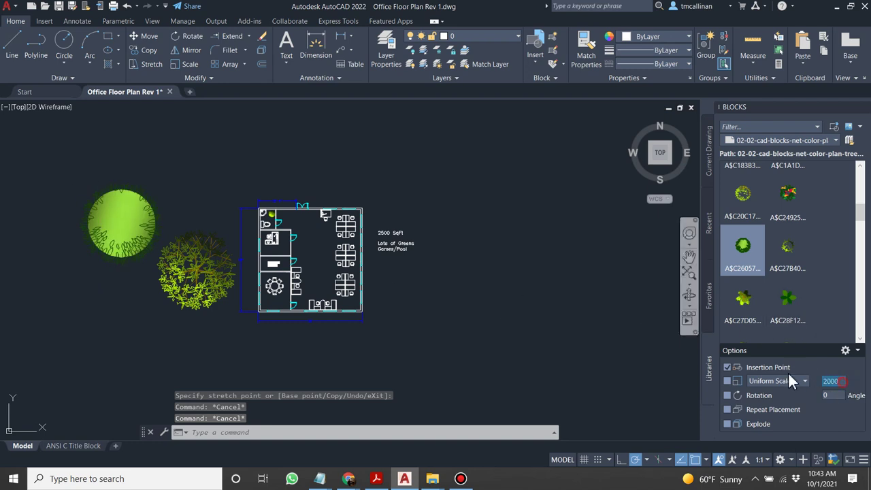
At scale 1500, place the A$C2ECE2 pink flowering shrub right of the plan.
type("1500")
scroll(793, 273, "down", 2)
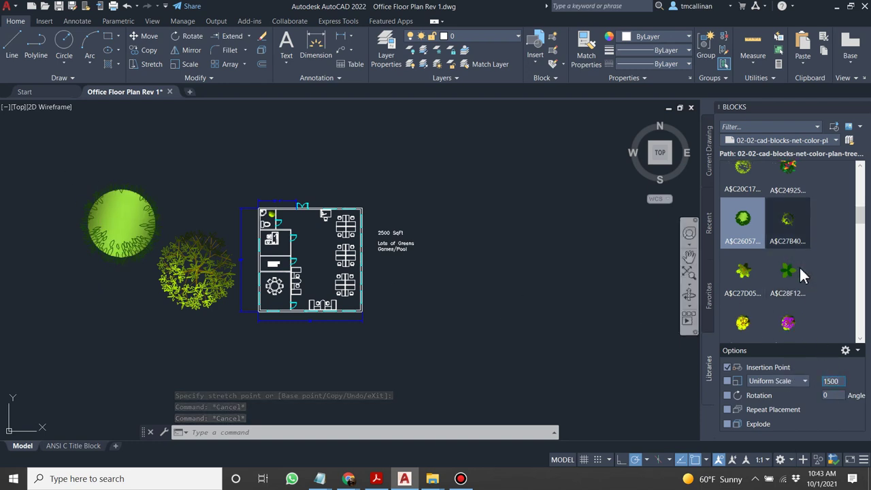
left_click_drag(790, 267, 712, 270)
left_click_drag(522, 256, 508, 235)
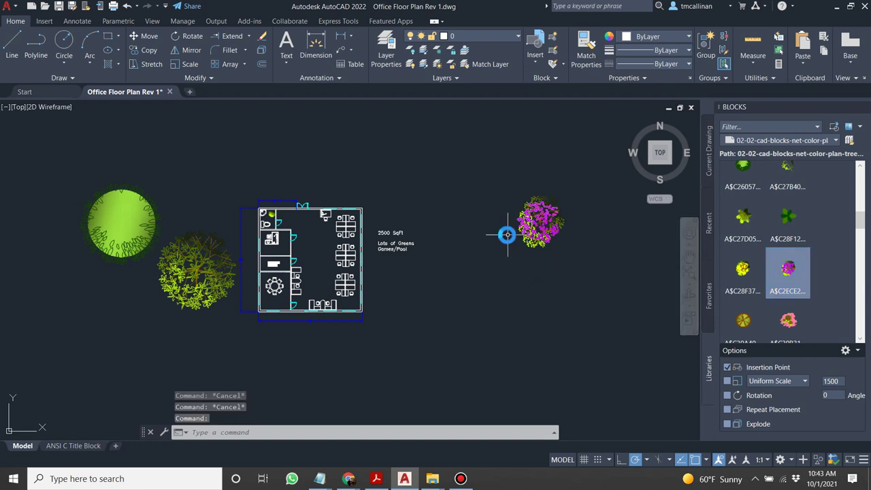
Lower the insertion scale to 500, then 300, and place the pink round plant.
double_click(836, 382)
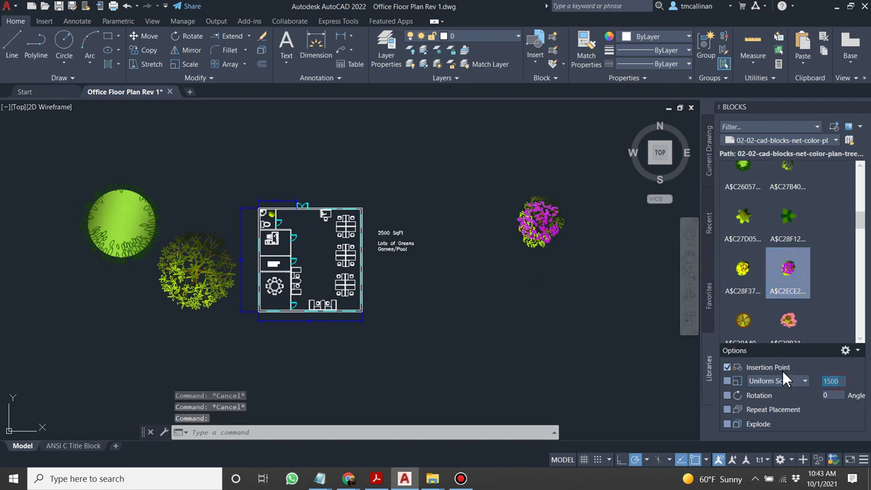
left_click(788, 322)
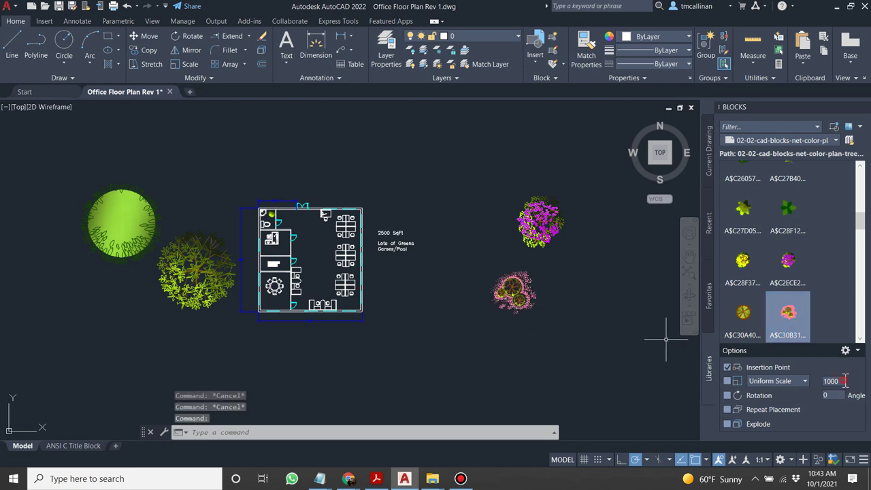
type("500")
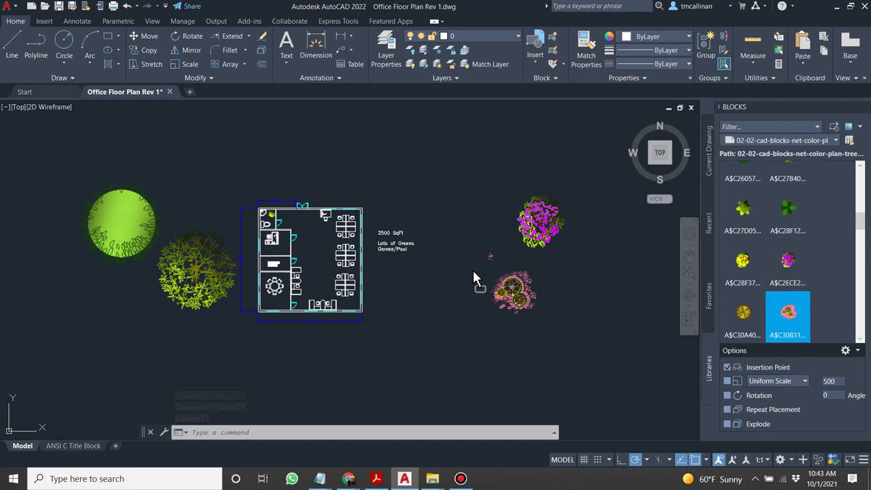
scroll(368, 267, "up", 4)
left_click(831, 381)
type("3")
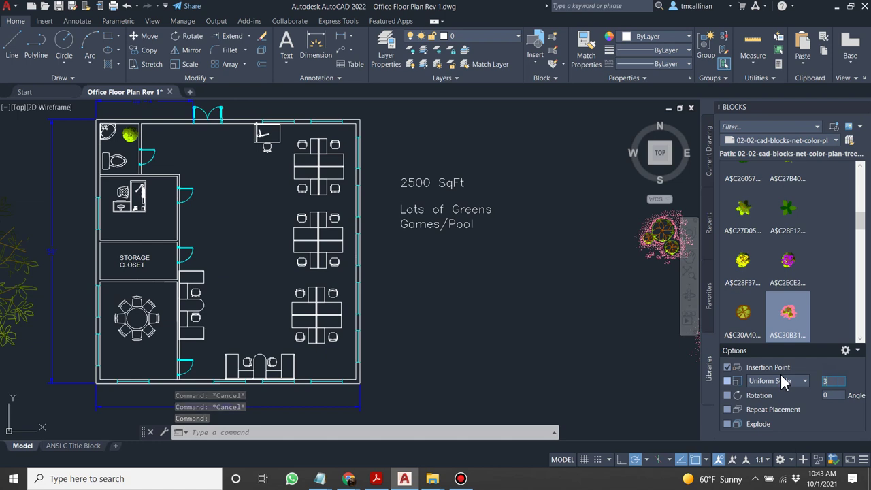
scroll(816, 278, "down", 3)
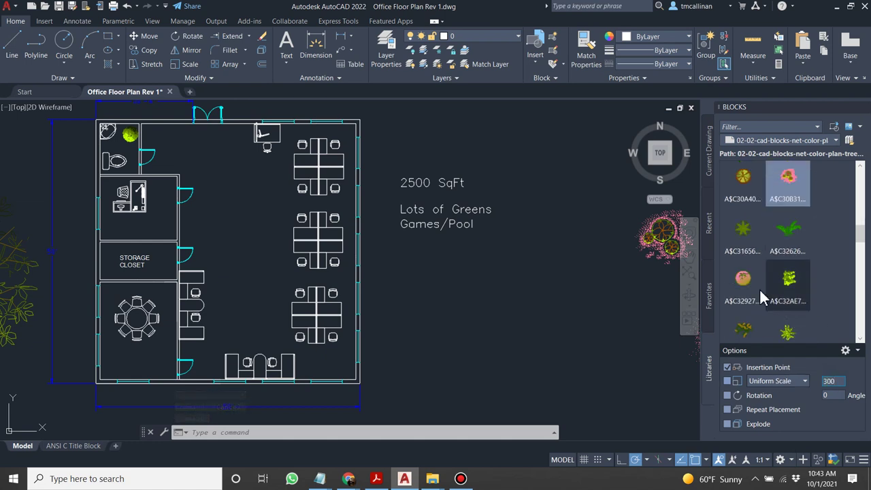
left_click_drag(756, 287, 568, 291)
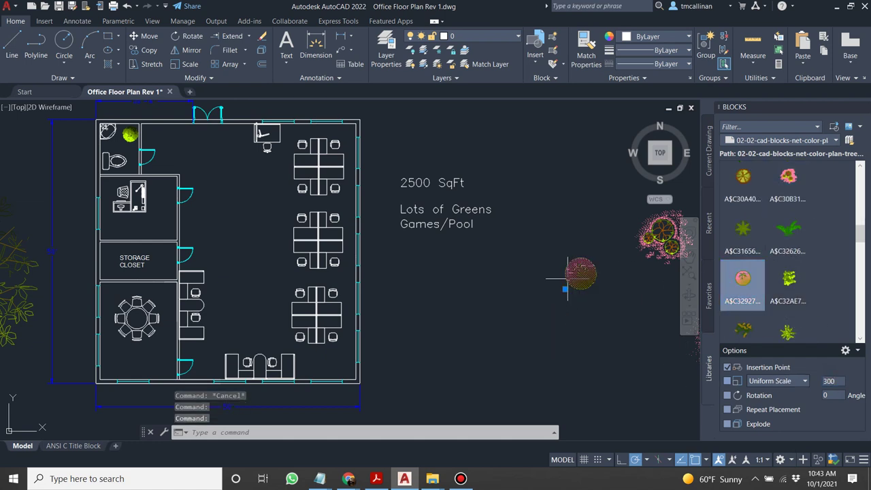
key("Escape")
Place a small green plant right of the plan and grab its grip.
scroll(792, 278, "down", 2)
left_click_drag(752, 300, 553, 341)
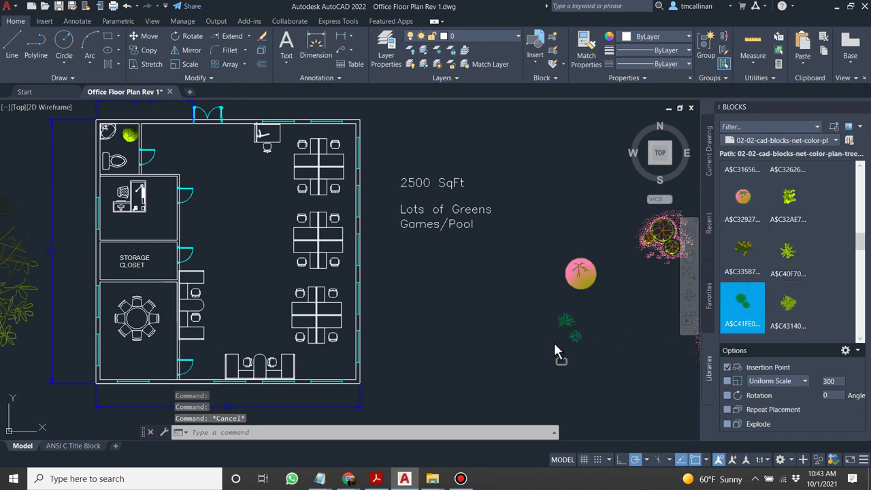
left_click(563, 338)
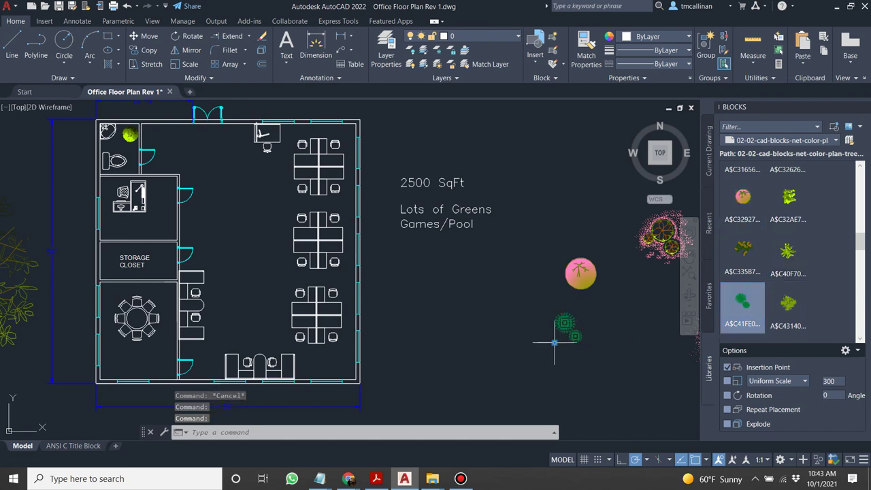
left_click(555, 343)
scroll(292, 361, "up", 3)
Drop the green plants inside the office near the desks.
scroll(409, 363, "up", 3)
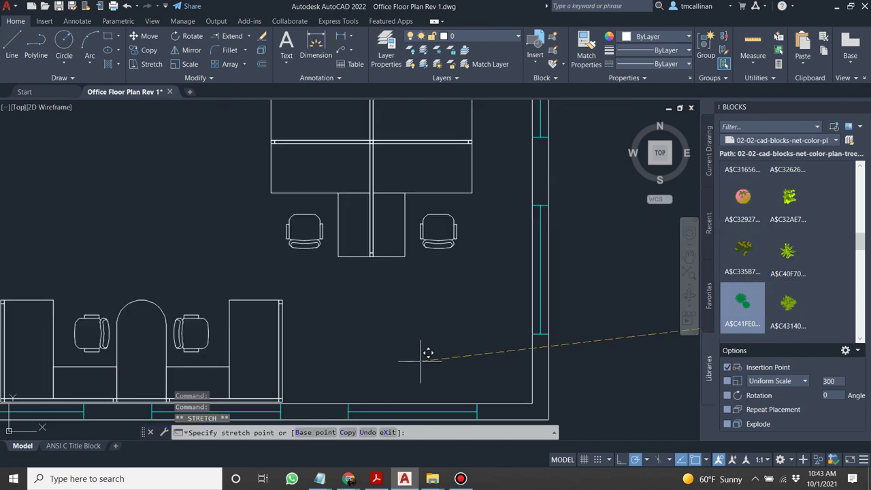
left_click(392, 366)
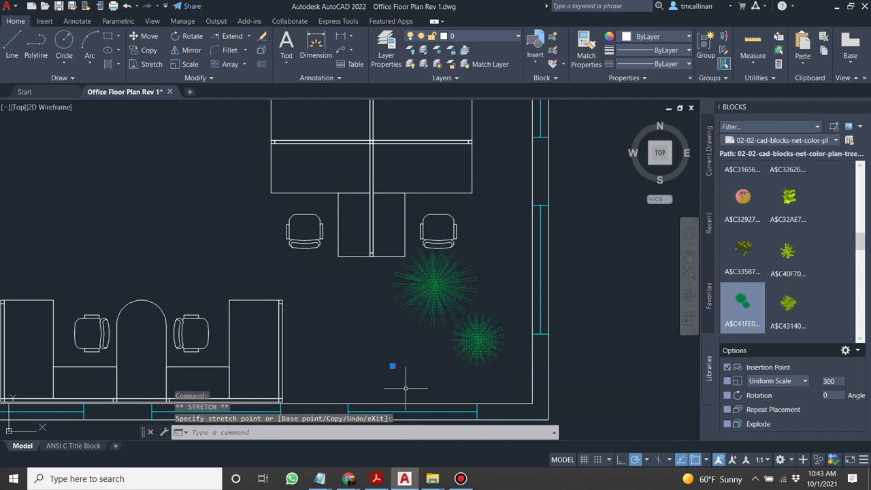
left_click(393, 367)
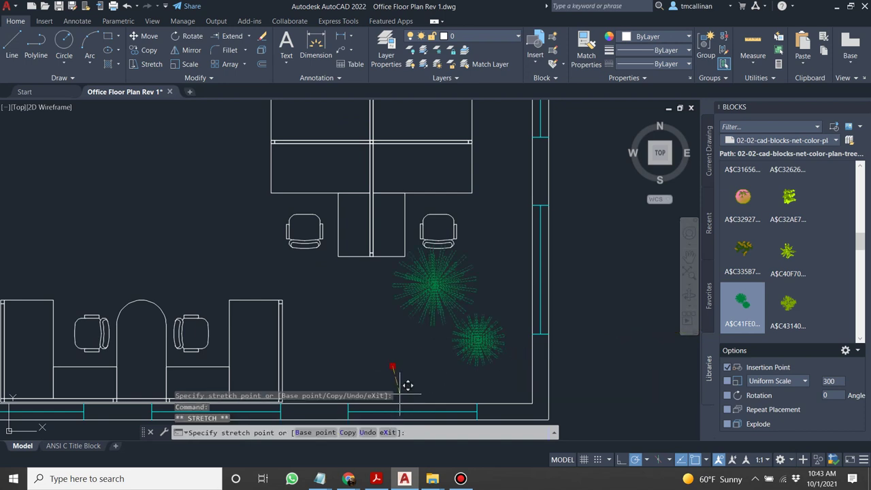
key("Escape")
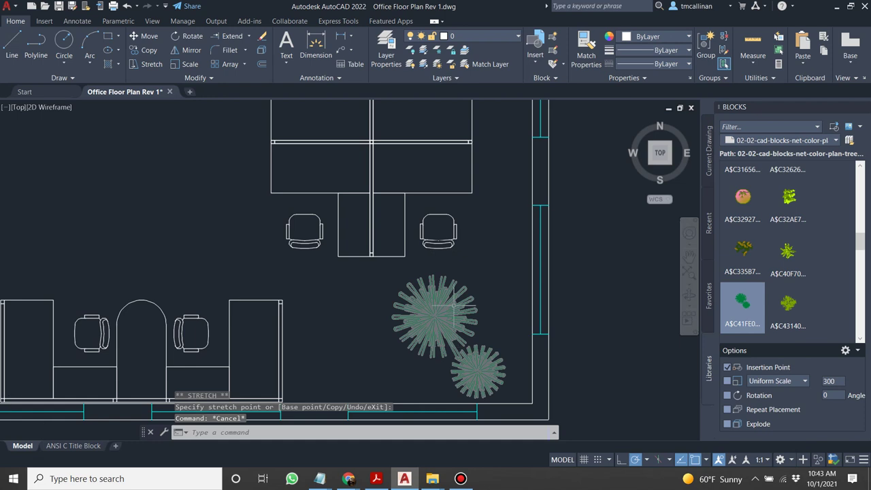
scroll(455, 320, "down", 4)
Move the green tree, unrotated, into the office's lower-right corner against the bottom wall.
left_click(434, 311)
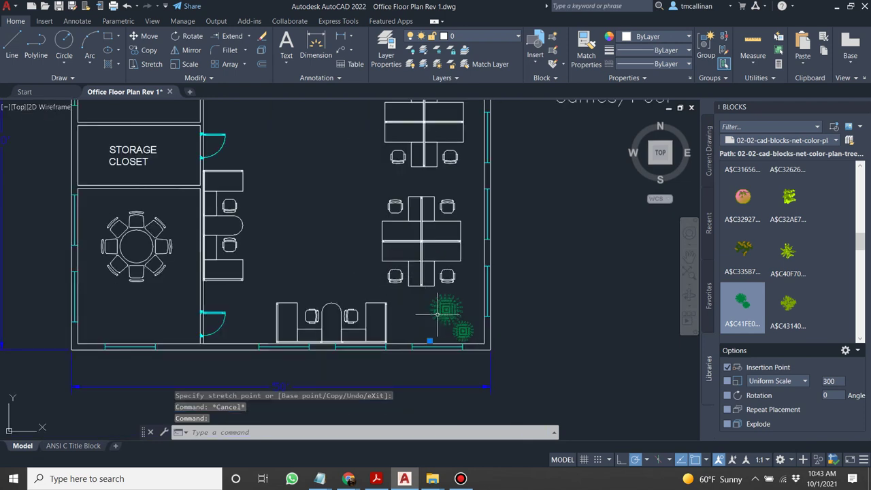
type("ro")
key("Return")
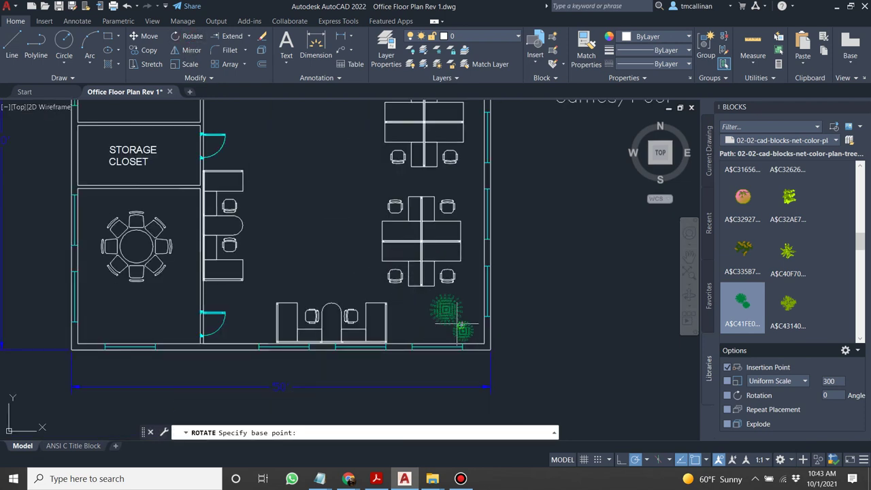
left_click(461, 302)
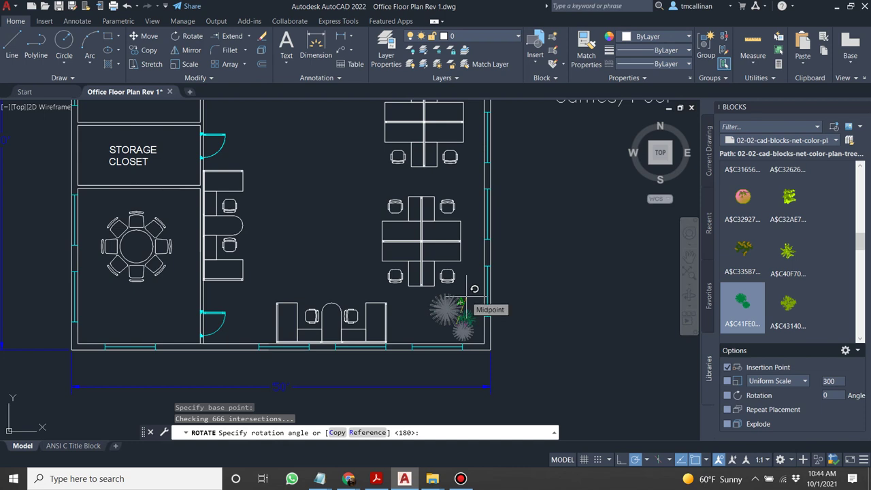
key("Escape")
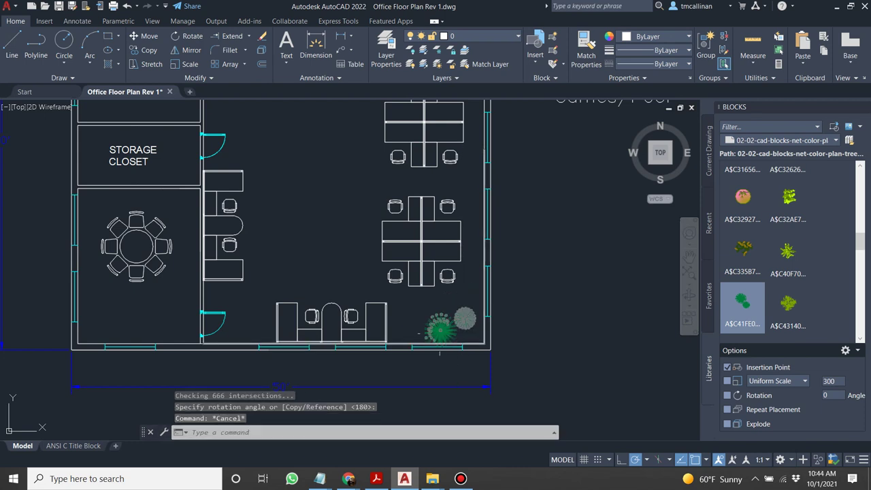
left_click(468, 352)
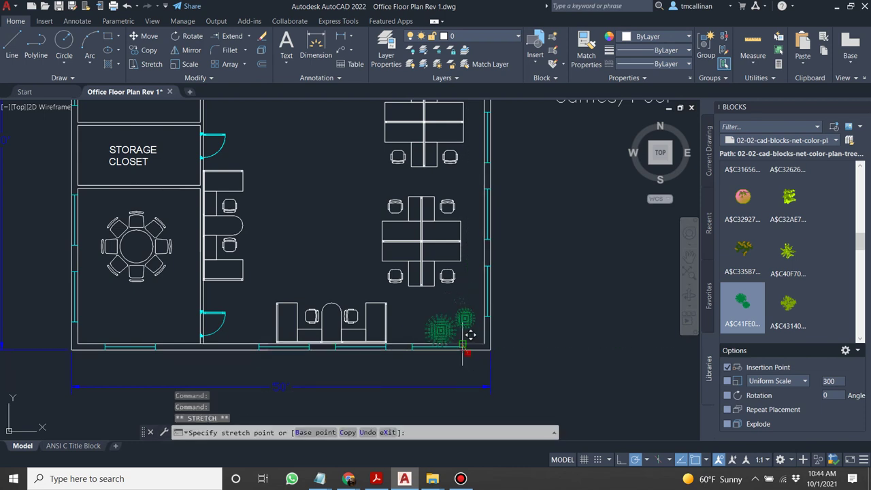
left_click(463, 344)
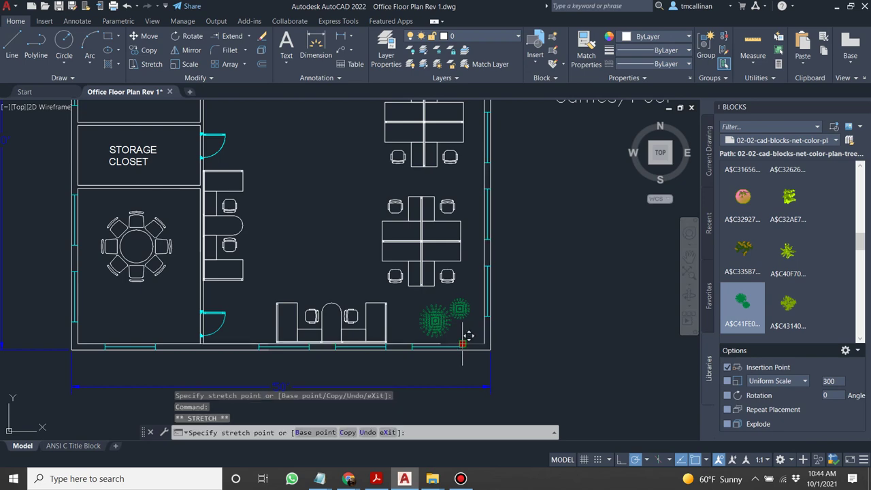
key("Escape")
Window-select the two large trees left of the plan.
scroll(475, 305, "down", 2)
scroll(471, 307, "down", 2)
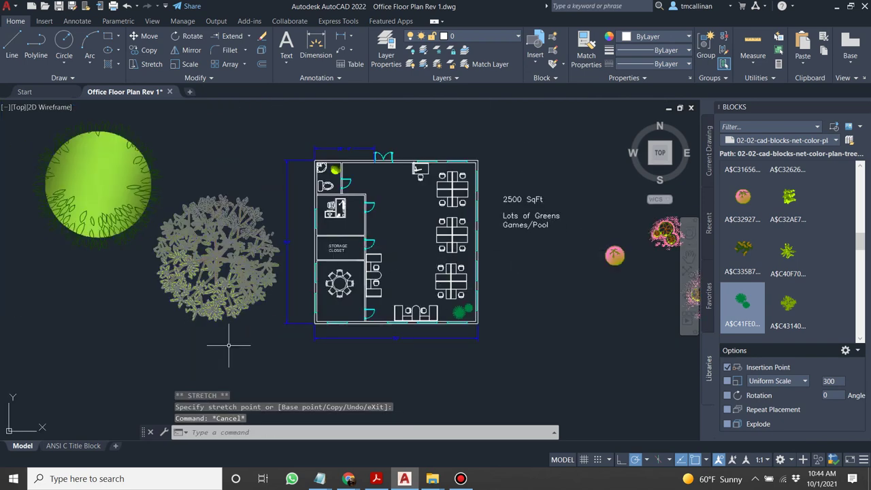
left_click(195, 350)
left_click(78, 201)
Erase the two large trees and the four flowering plants outside the plan.
key("Delete")
scroll(467, 202, "down", 3)
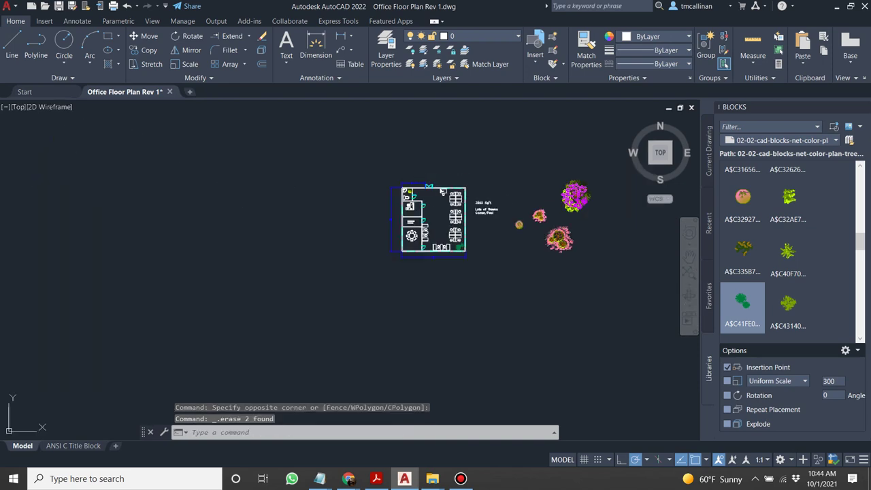
middle_click_drag(468, 201, 356, 202)
left_click(489, 311)
left_click(384, 167)
key("Delete")
scroll(292, 235, "up", 5)
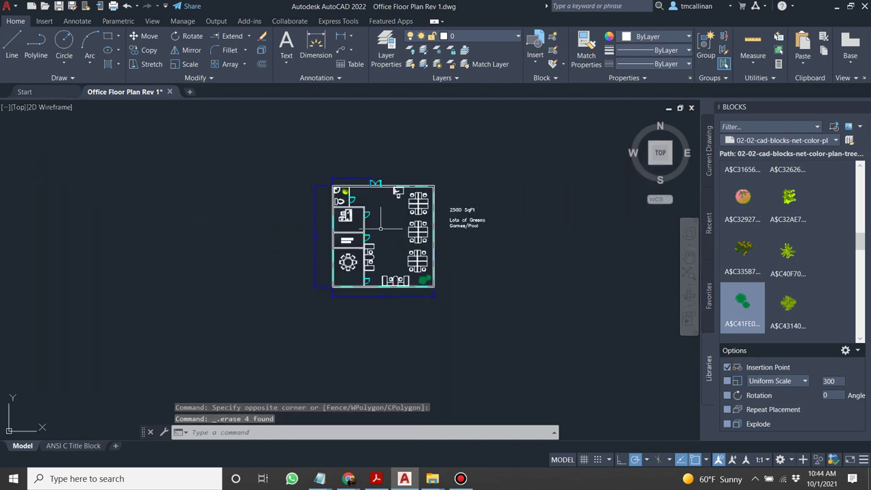
scroll(800, 247, "up", 5)
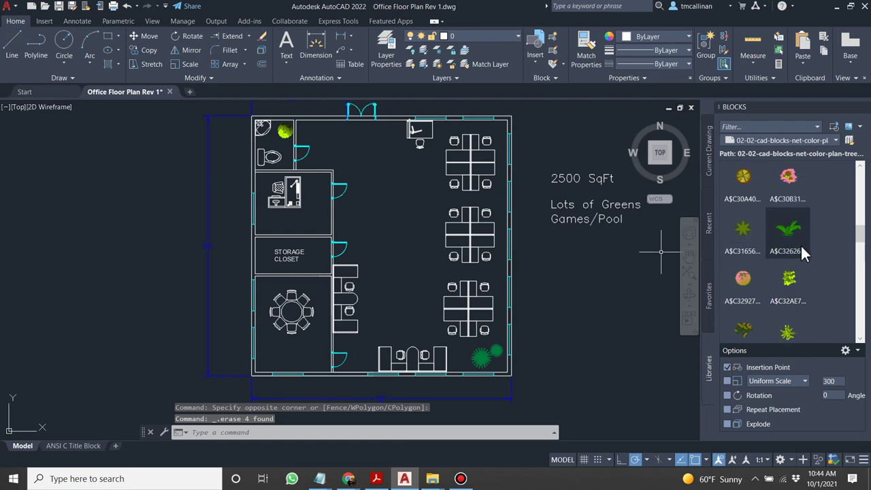
Place a pink flowering plant beside the restroom.
left_click(776, 244)
left_click_drag(776, 243, 403, 227)
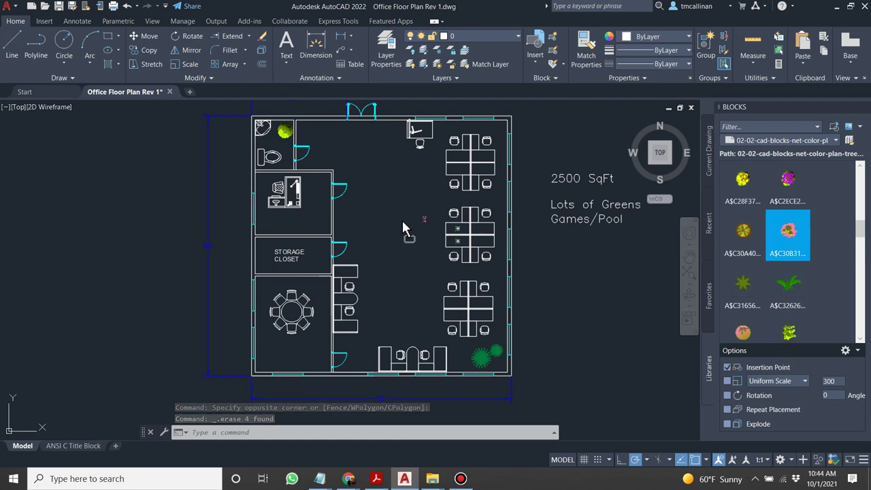
mouse_move(312, 165)
left_mouse_down()
mouse_move(327, 155)
mouse_move(321, 141)
left_mouse_up()
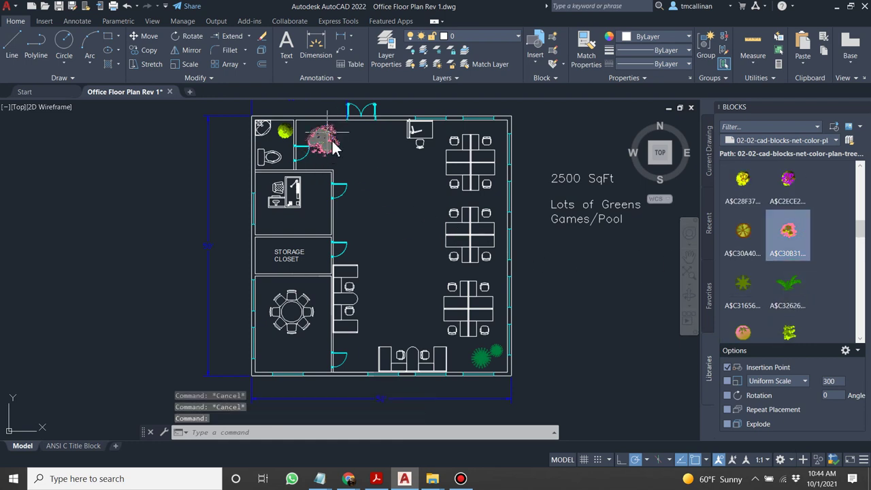
scroll(321, 141, "up", 5)
scroll(364, 255, "down", 3)
scroll(333, 235, "up", 3)
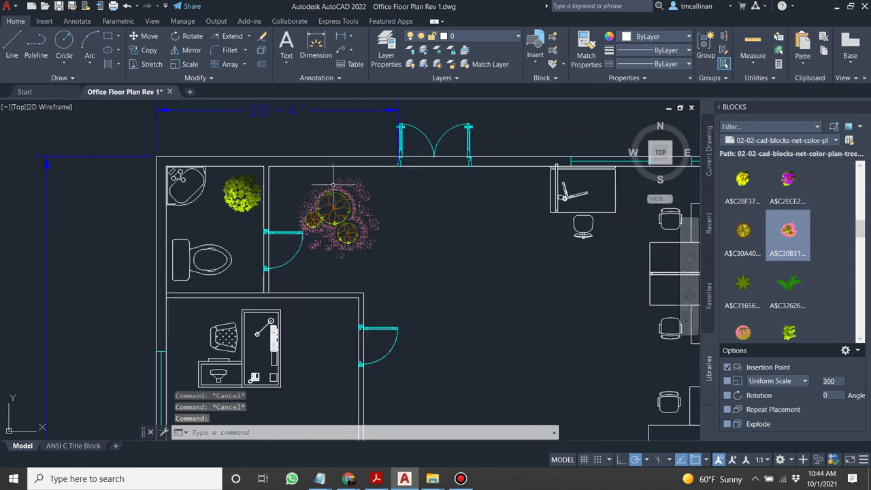
left_click(292, 258)
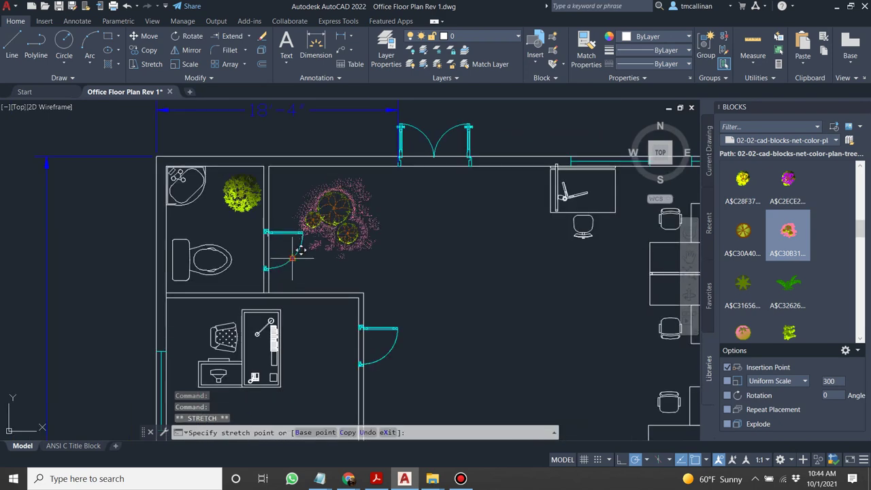
left_click(303, 231)
key("Escape")
key("Escape")
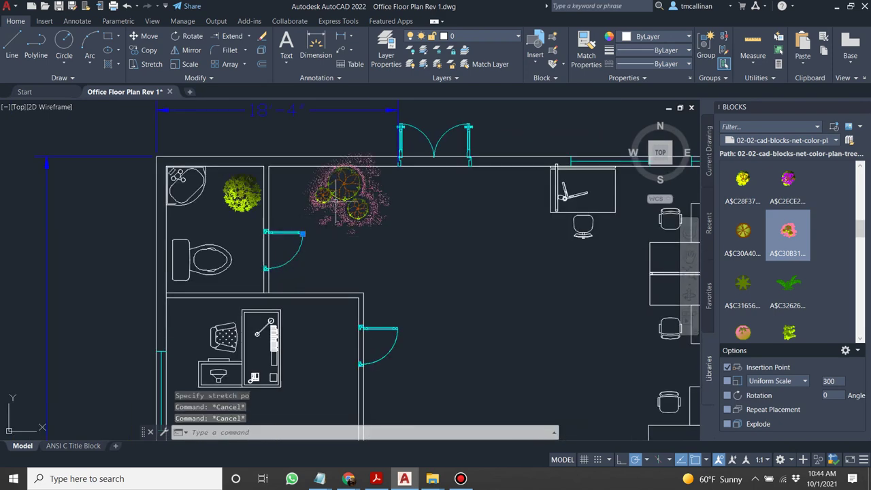
Scale the pink plant by 0.75.
left_click(403, 258)
left_click(344, 185)
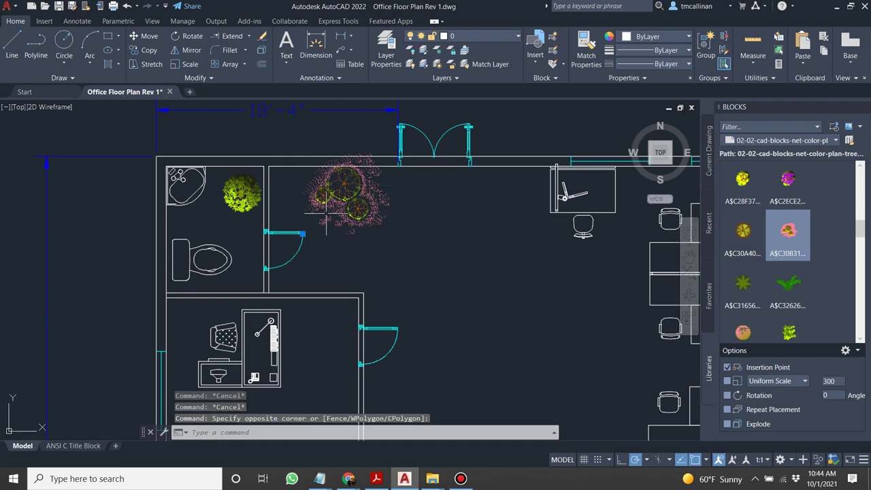
left_click(185, 64)
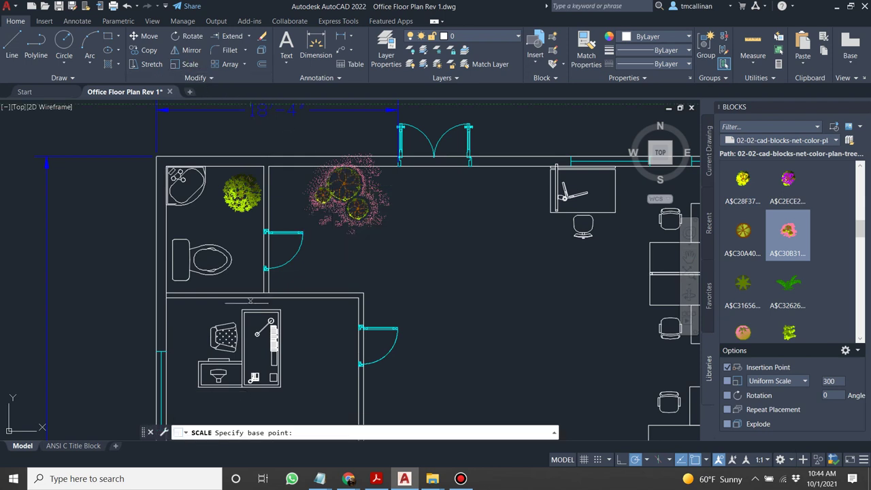
left_click(348, 194)
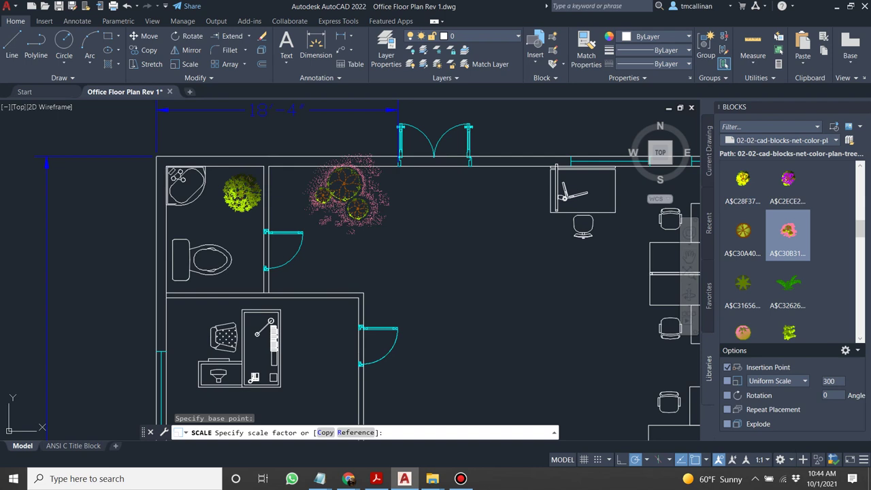
type(".75")
key("Return")
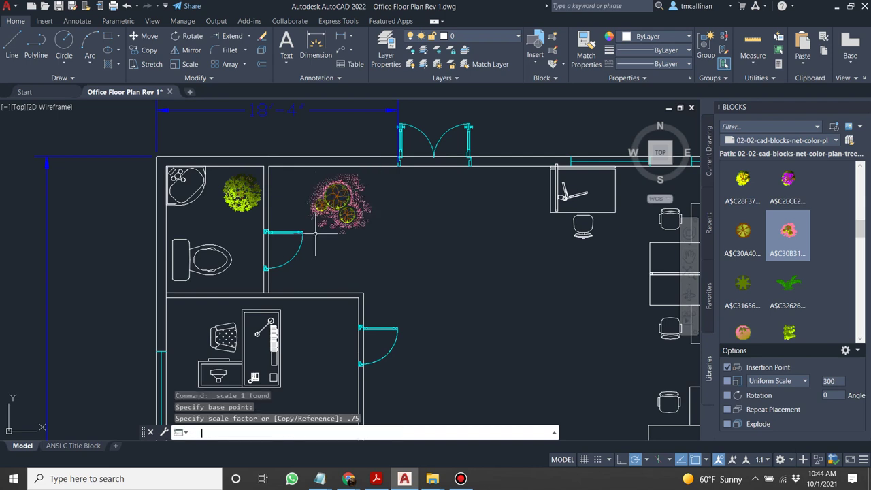
key("Escape")
Erase the pink plant, leaving the restroom door in place.
left_click(303, 233)
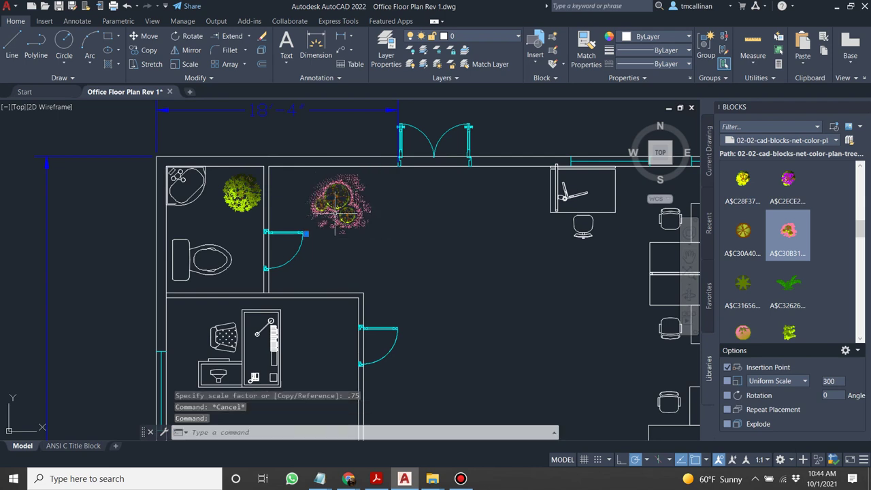
left_click(305, 234)
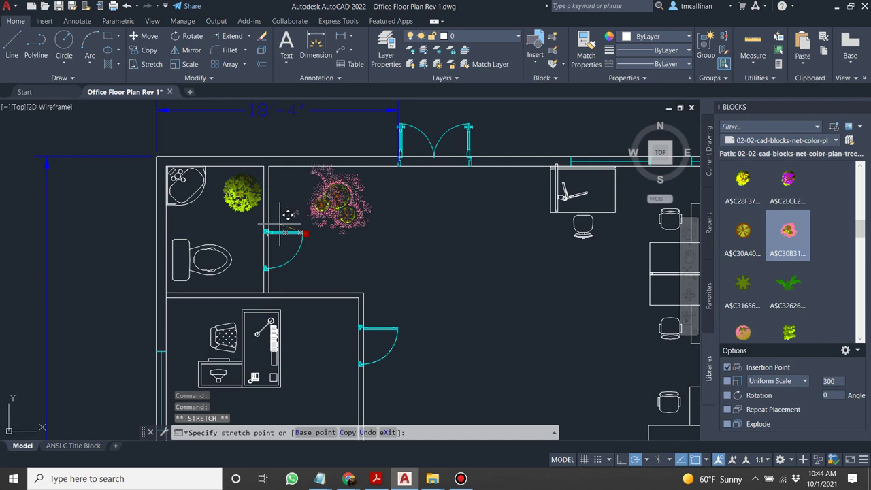
key("Escape")
key("Escape")
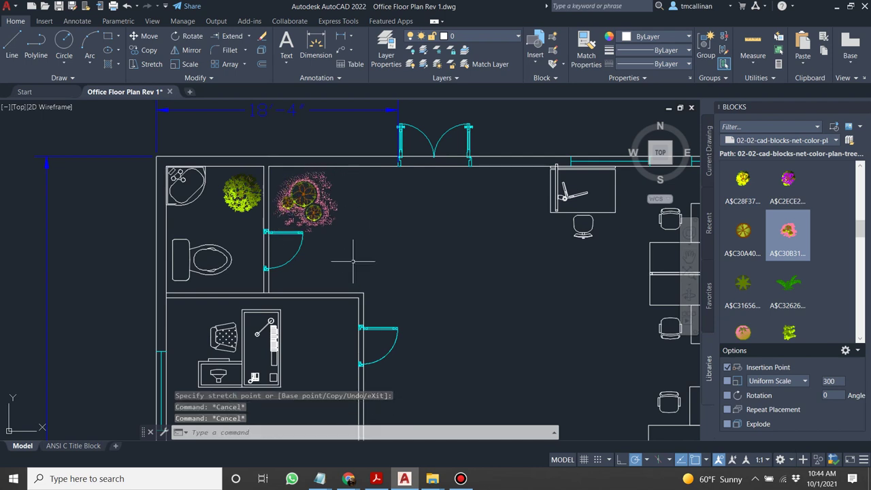
scroll(359, 207, "down", 7)
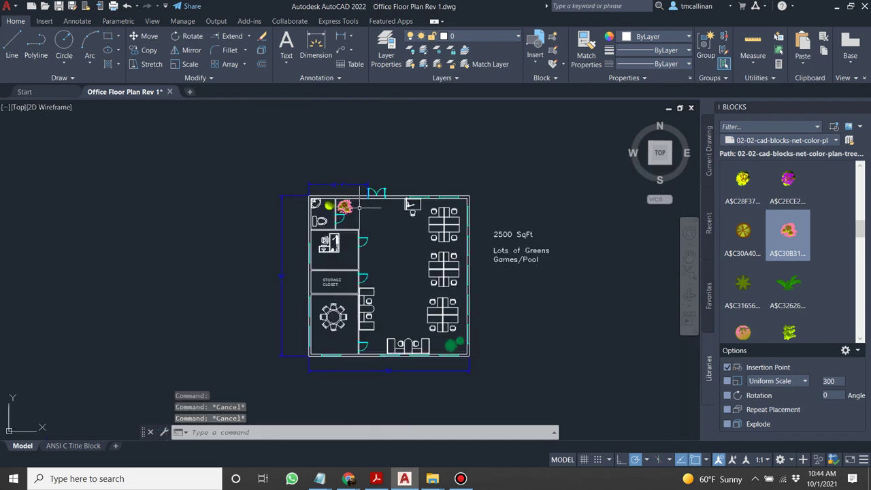
scroll(365, 203, "up", 3)
left_click(342, 201)
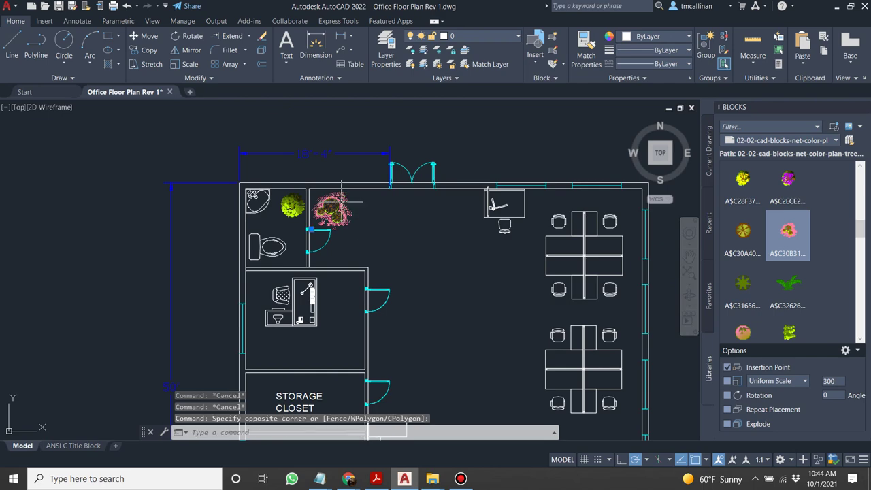
left_click(342, 201)
key("Delete")
scroll(429, 234, "down", 5)
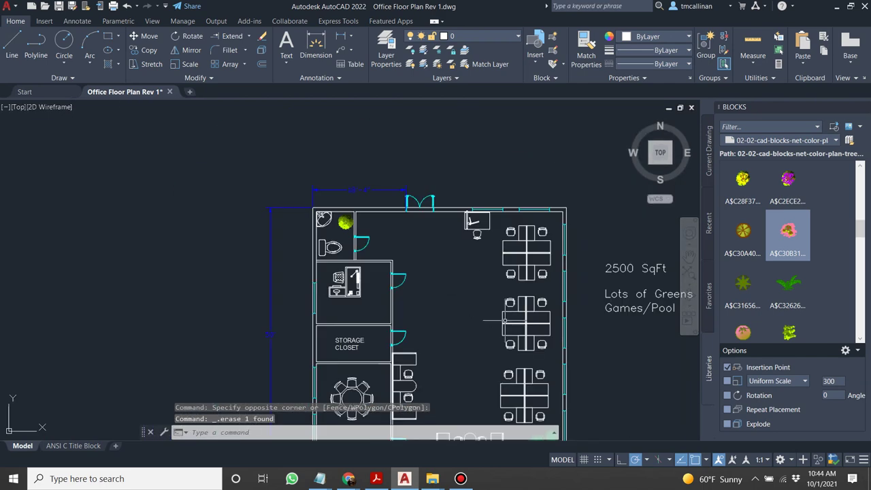
Paste the copied plants into the meeting room corner.
scroll(535, 334, "up", 2)
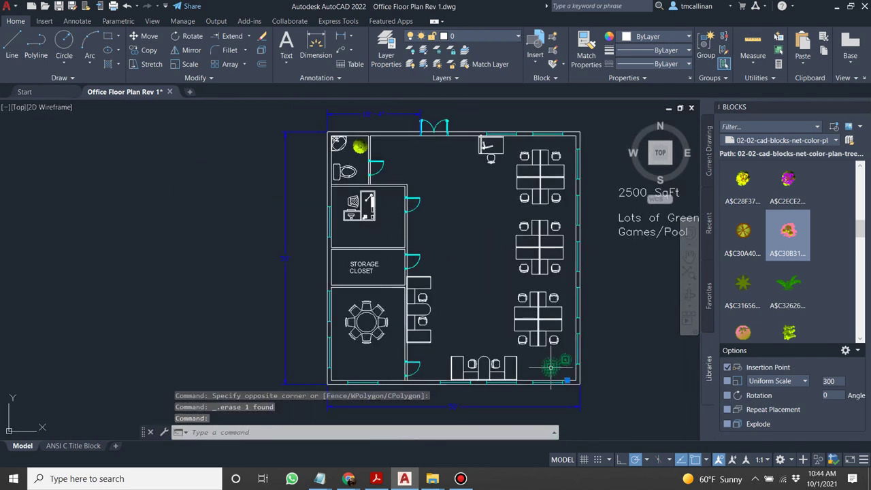
key("ctrl+v")
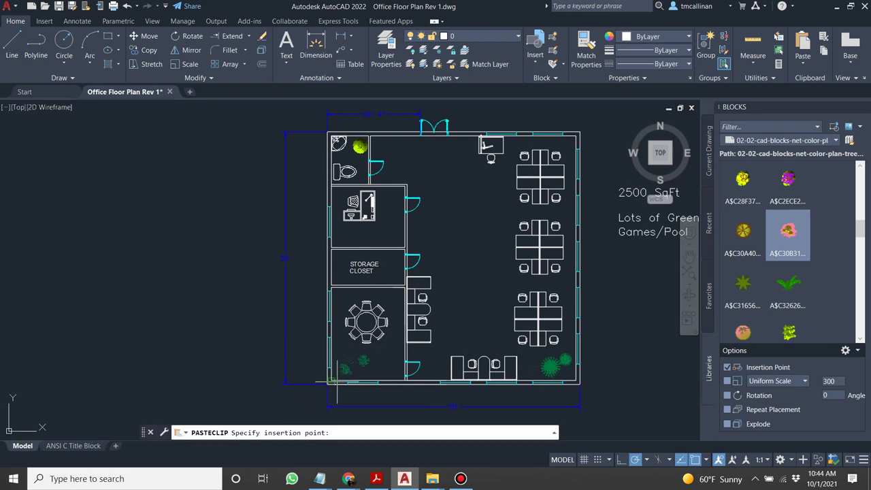
scroll(336, 381, "up", 4)
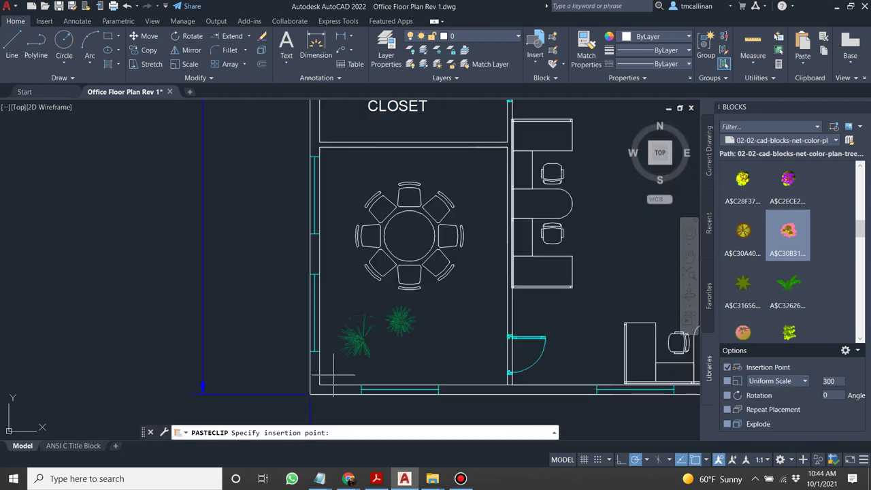
left_click(333, 376)
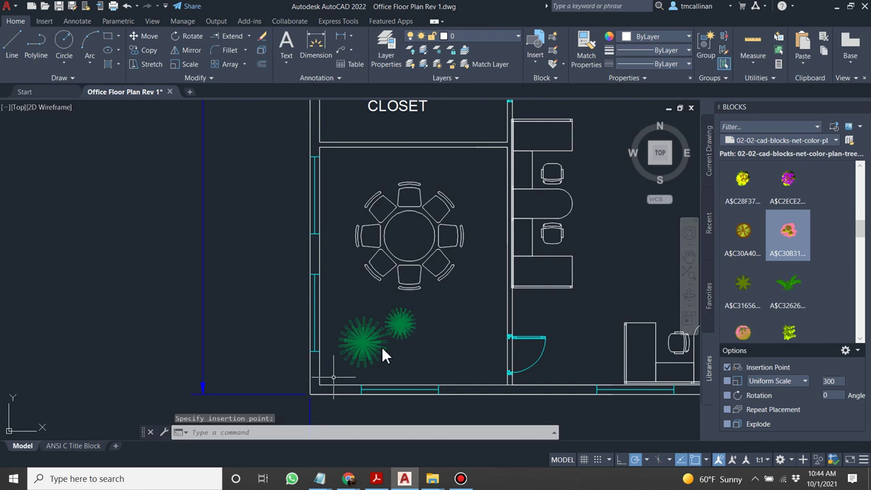
key("Escape")
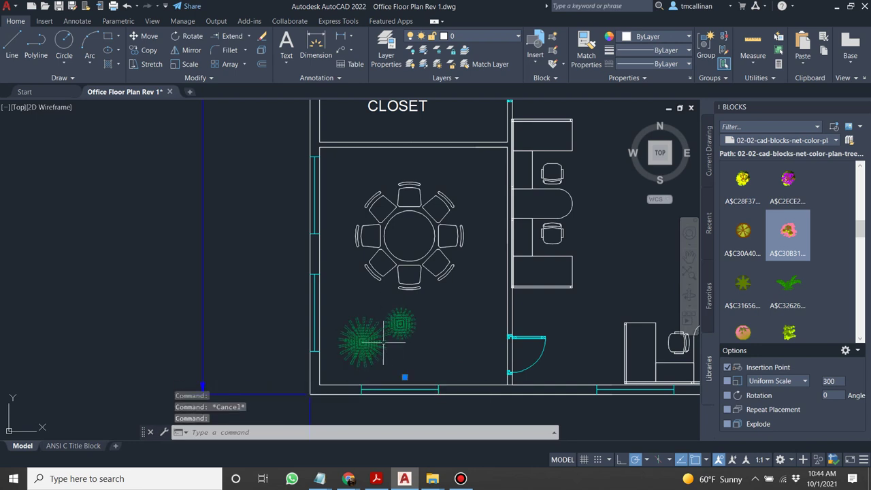
Abandon the plant rotation and erase the stray plant below the bottom-left room.
left_click(186, 42)
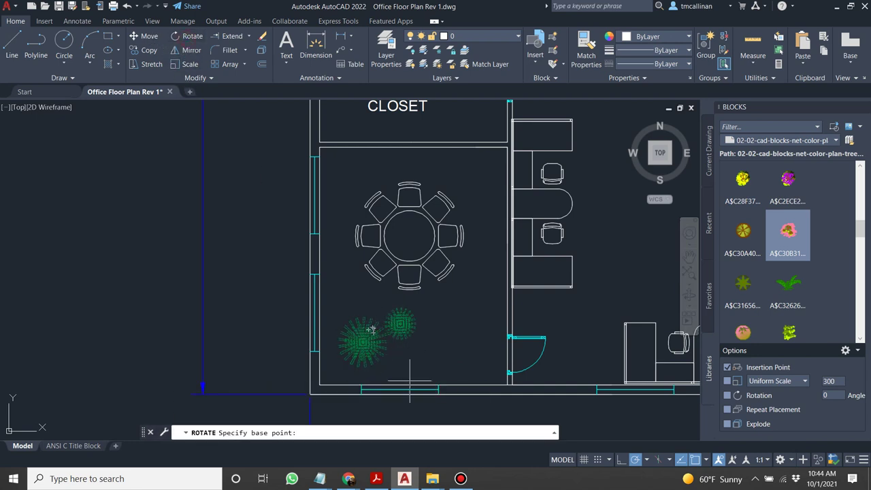
left_click(401, 371)
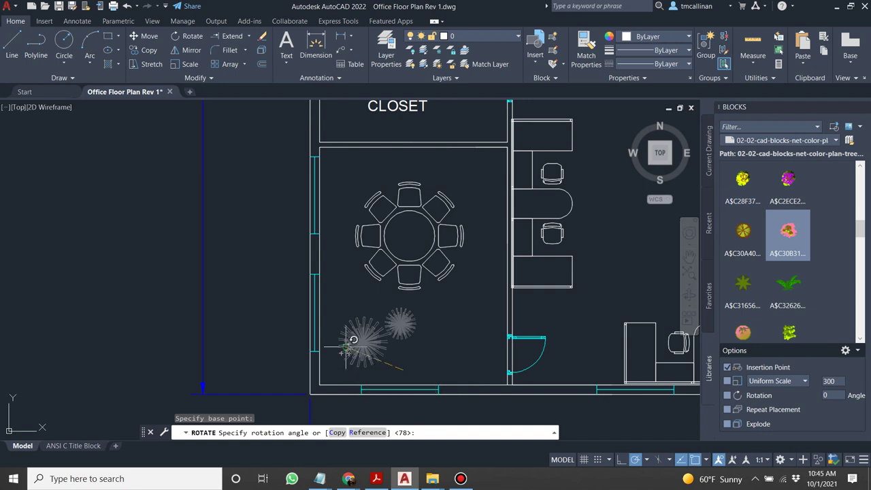
key("Escape")
scroll(354, 339, "down", 5)
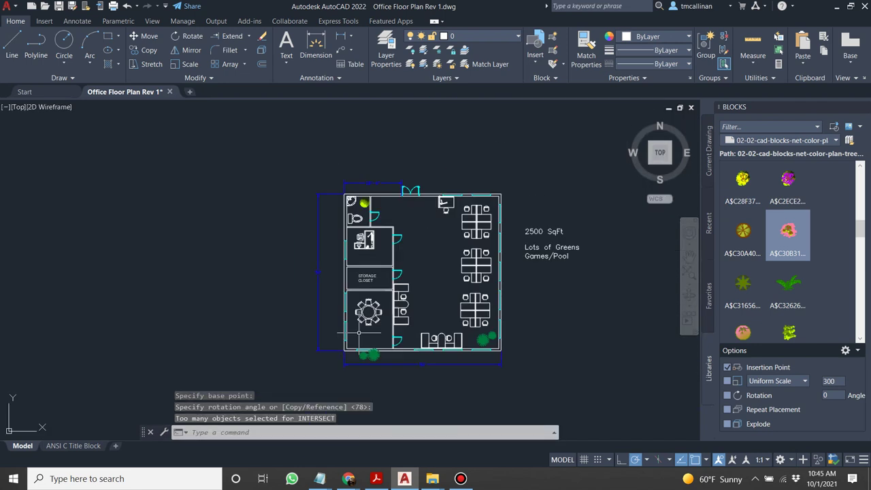
left_click(373, 355)
key("Delete")
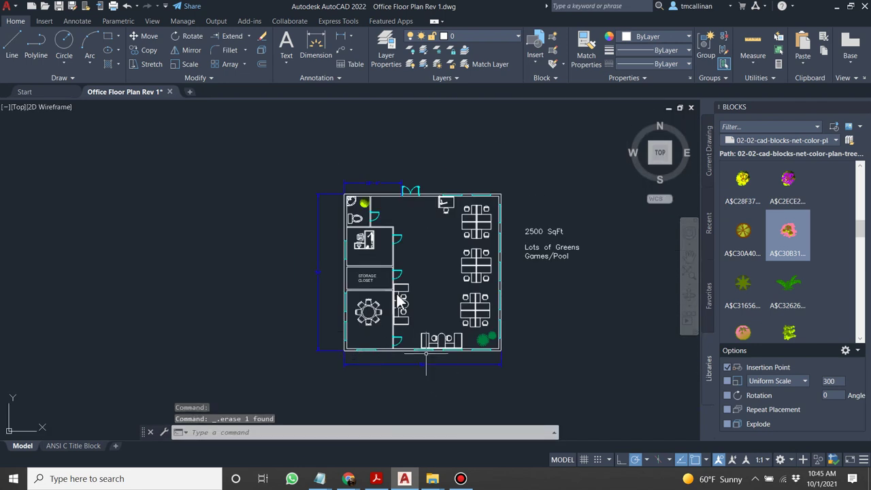
Copy the plant block and paste a copy into the office room.
scroll(360, 212, "up", 4)
key("ctrl+c")
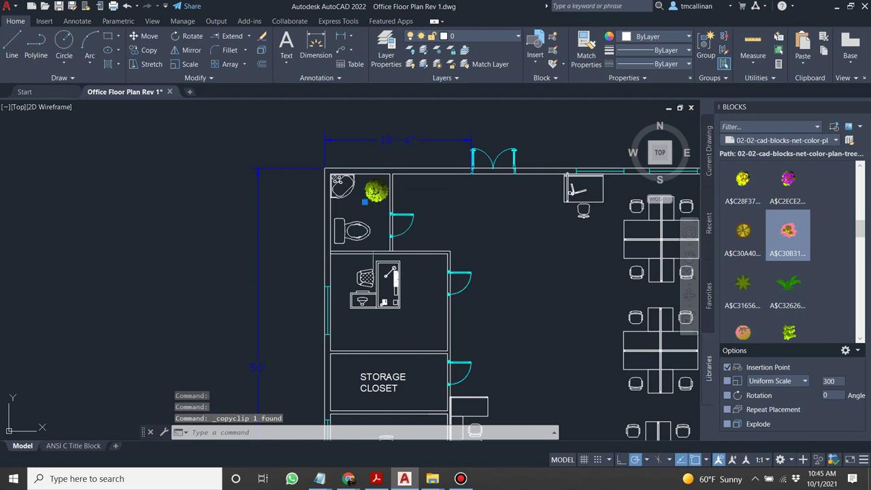
key("ctrl+v")
scroll(374, 197, "down", 3)
scroll(327, 285, "up", 6)
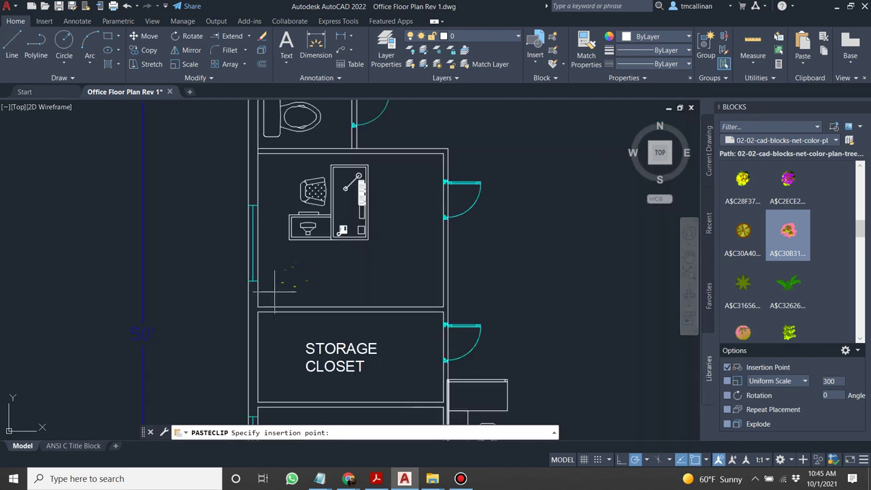
left_click(270, 296)
scroll(286, 298, "down", 3)
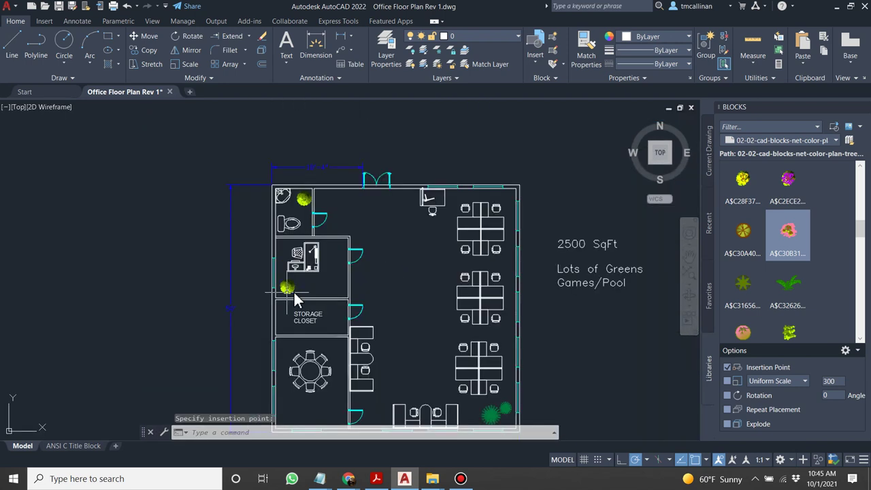
left_click(287, 285)
Place another plant copy in the conference room's lower-left corner.
key("Return")
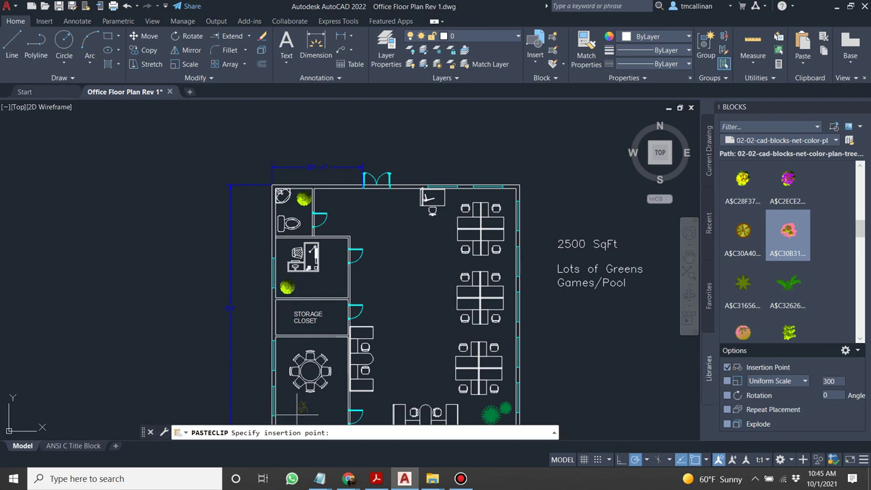
scroll(351, 302, "up", 5)
left_click(337, 348)
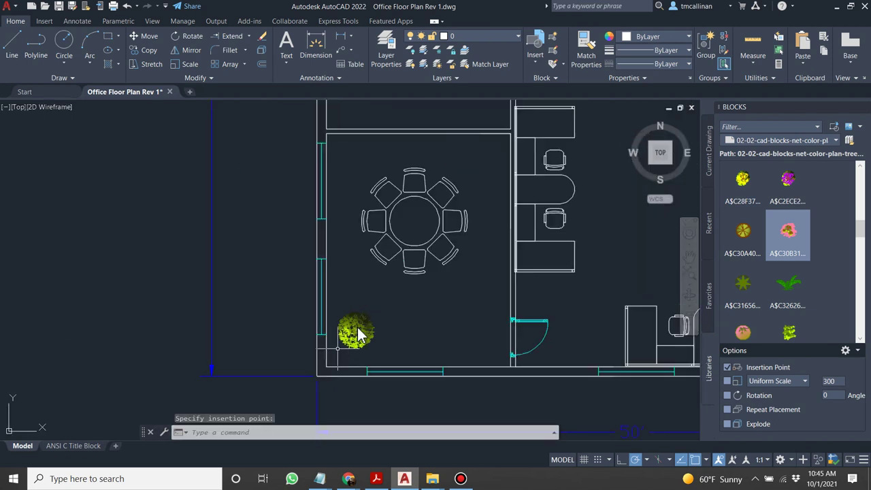
scroll(825, 211, "up", 3)
mouse_move(743, 213)
left_mouse_down()
mouse_move(744, 219)
mouse_move(637, 269)
mouse_move(622, 263)
left_mouse_up()
key("Escape")
key("Escape")
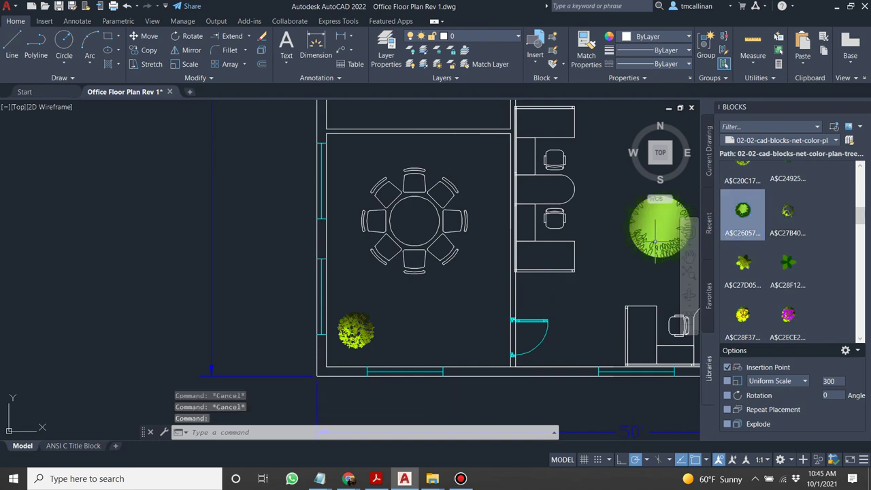
Copy and paste a plant into the open office area.
scroll(622, 270, "down", 7)
scroll(670, 209, "up", 6)
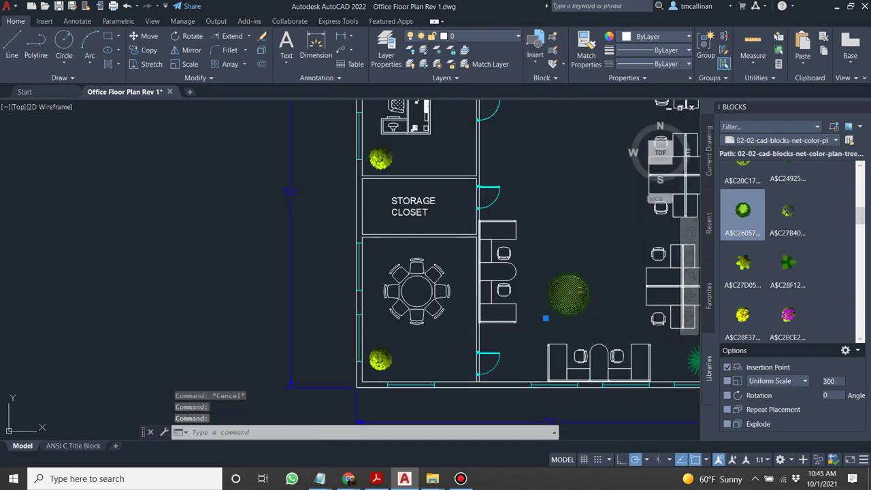
scroll(556, 301, "down", 4)
key("ctrl+c")
scroll(544, 231, "down", 3)
scroll(535, 232, "up", 7)
scroll(535, 232, "up", 2)
key("ctrl+v")
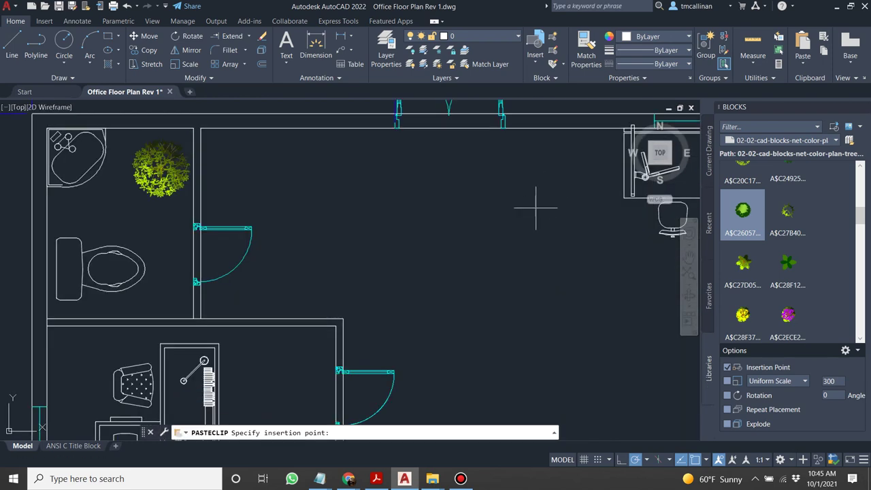
scroll(536, 209, "down", 5)
left_click(536, 389)
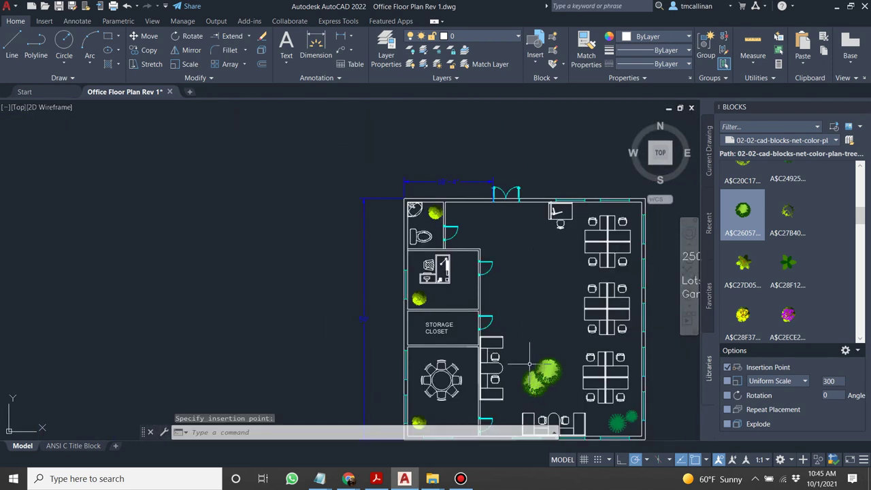
left_click(542, 357)
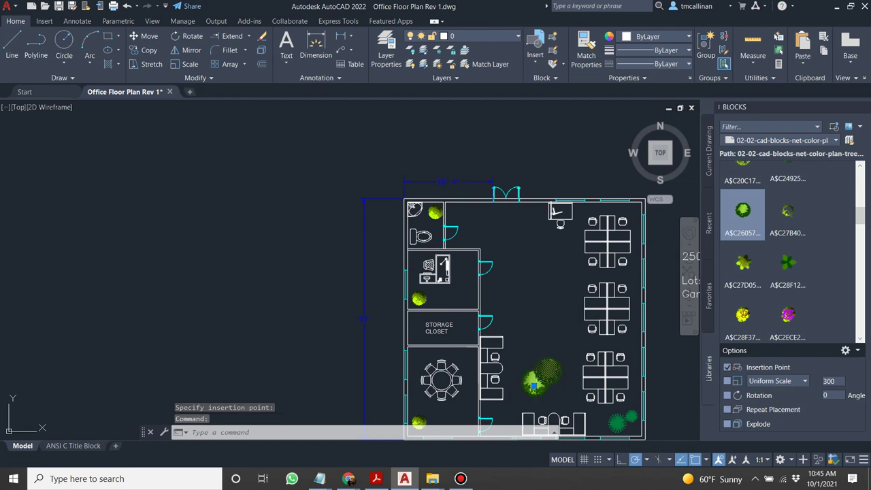
Move the extra plant up near the entrance, then delete it.
left_click(535, 386)
scroll(537, 223, "up", 2)
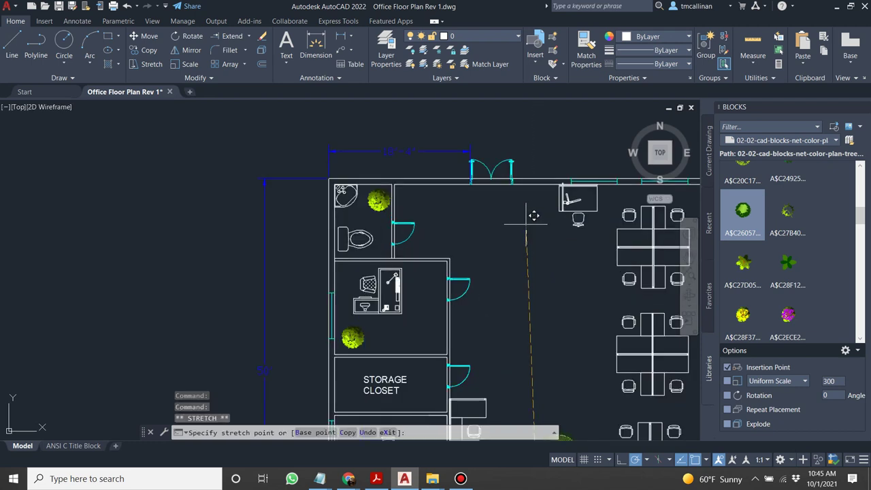
left_click(535, 216)
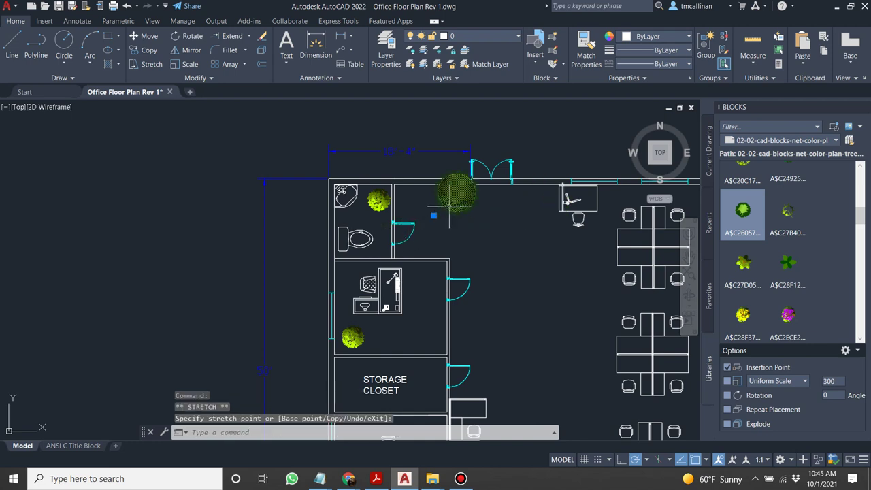
left_click(433, 216)
key("Escape")
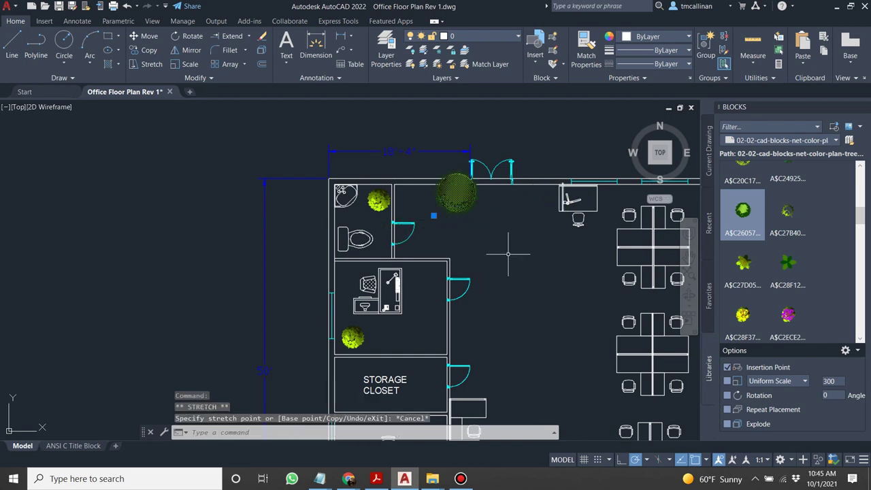
key("Delete")
scroll(484, 228, "down", 2)
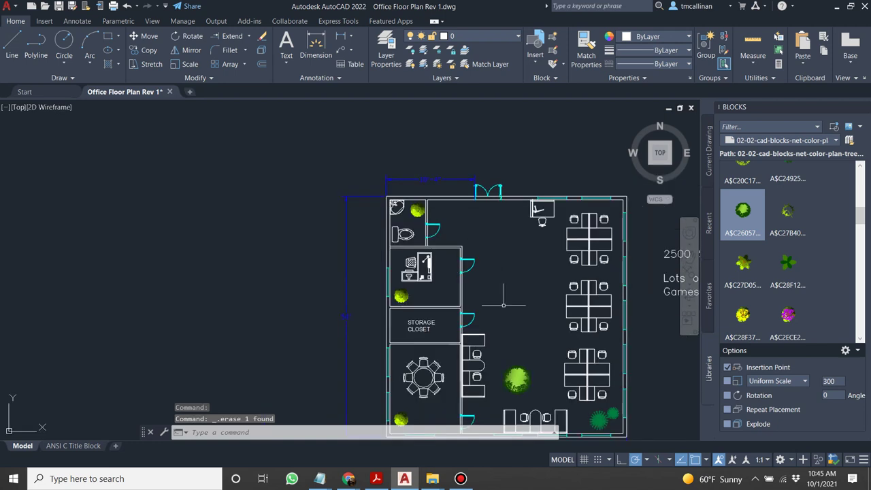
scroll(764, 229, "up", 3)
scroll(764, 226, "up", 5)
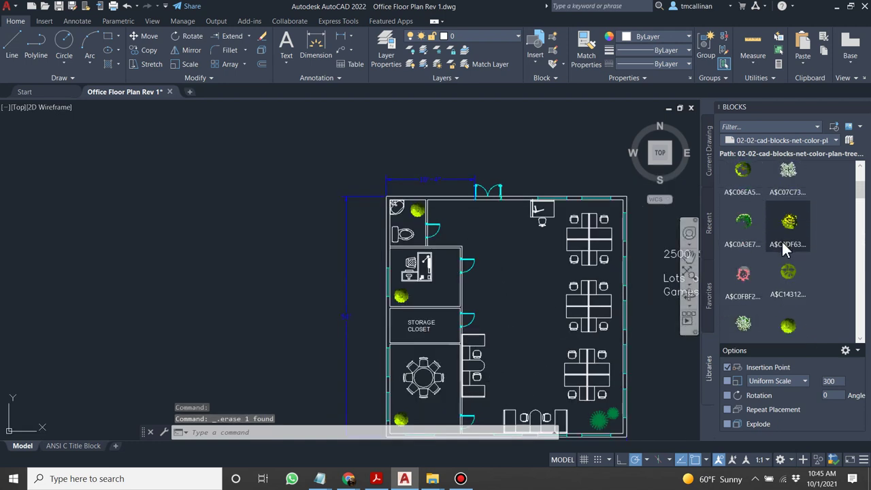
Insert the round leafy tree block from the Blocks palette into the open office area.
left_click(749, 215)
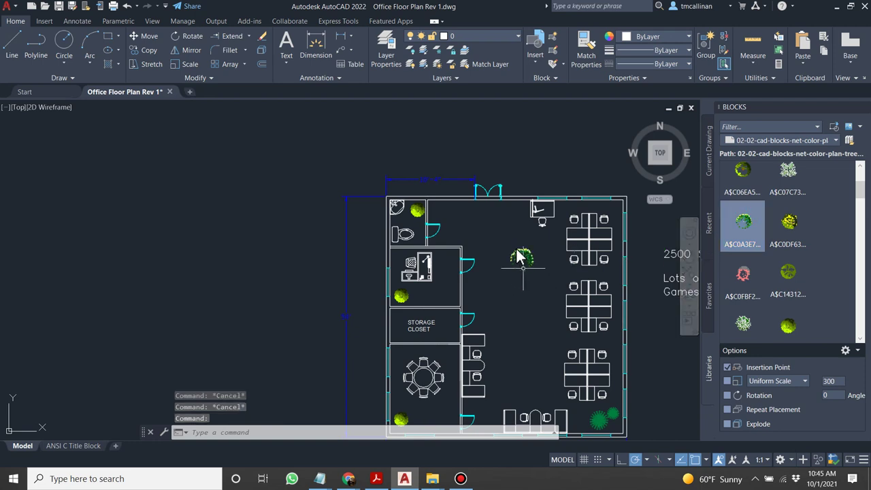
scroll(524, 272, "up", 3)
left_click(527, 286)
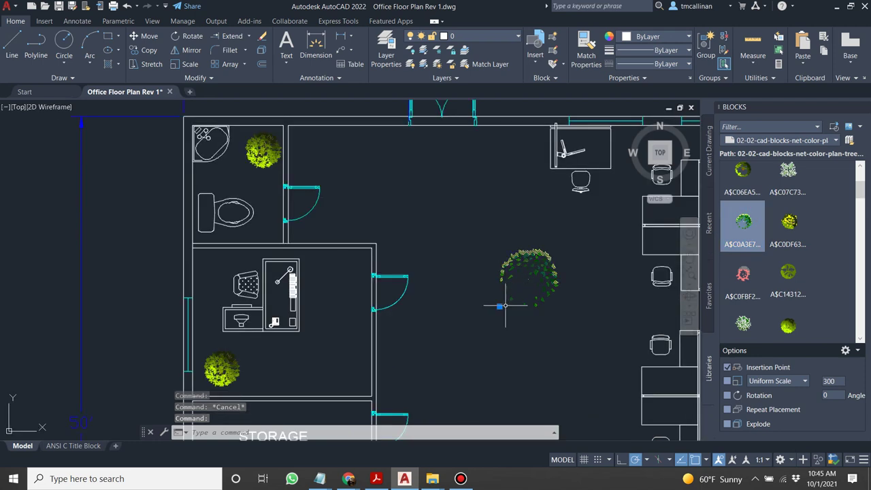
left_click(499, 306)
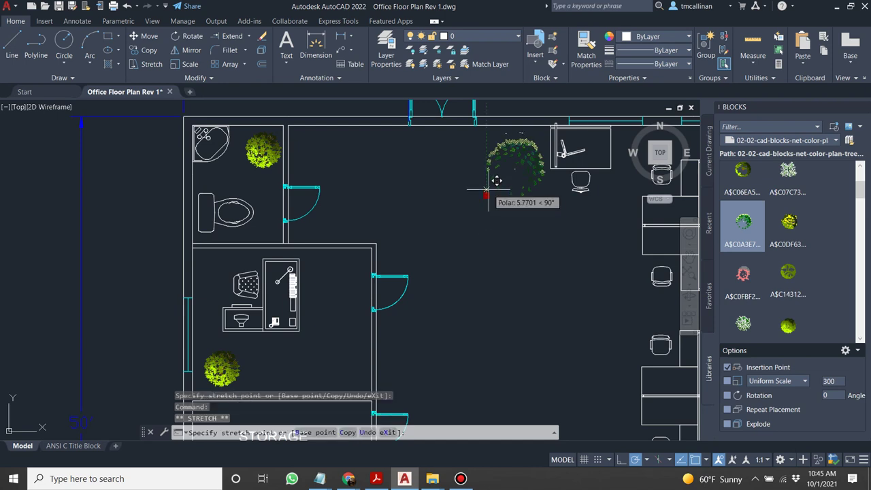
key("Escape")
scroll(502, 201, "down", 4)
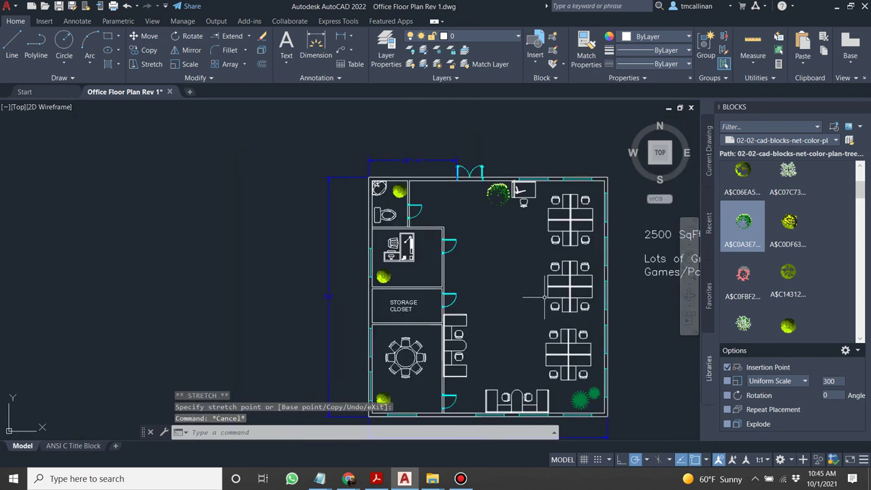
scroll(511, 235, "up", 2)
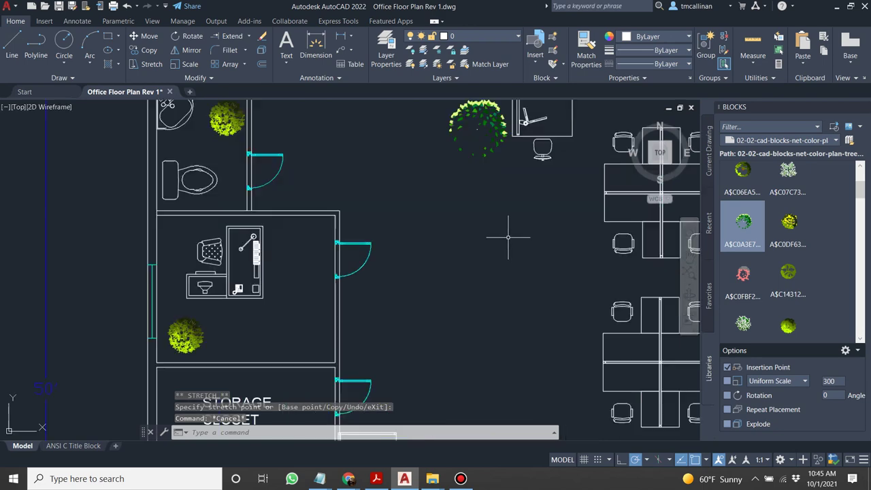
scroll(501, 227, "down", 2)
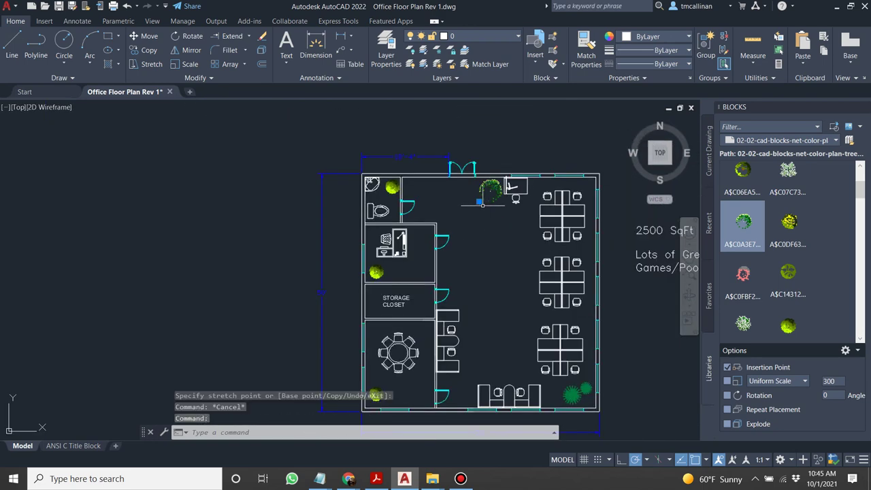
Move the tree by its grip to just outside the office room's doorway.
left_click(479, 201)
scroll(443, 277, "up", 4)
left_click(432, 304)
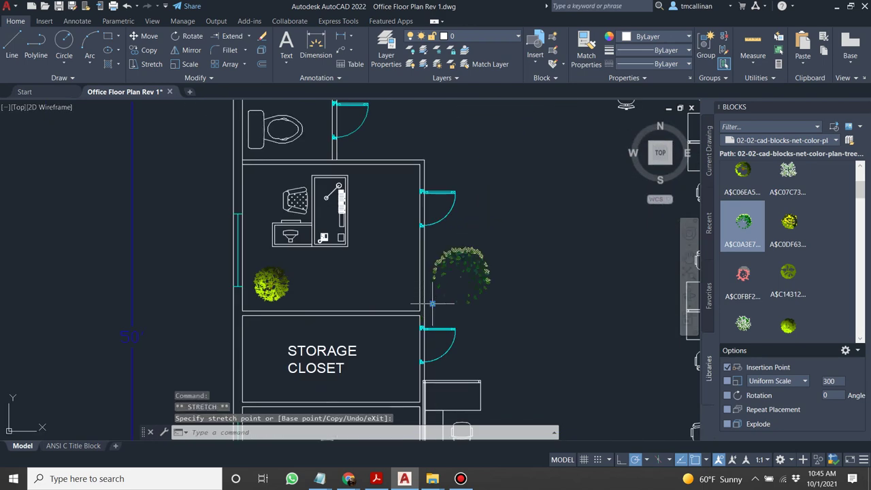
key("Escape")
key("Escape")
scroll(492, 254, "down", 4)
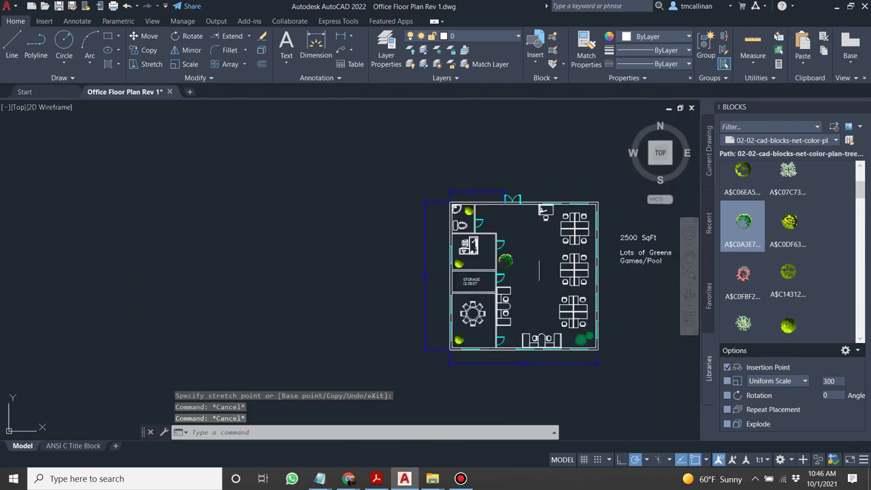
scroll(501, 248, "up", 2)
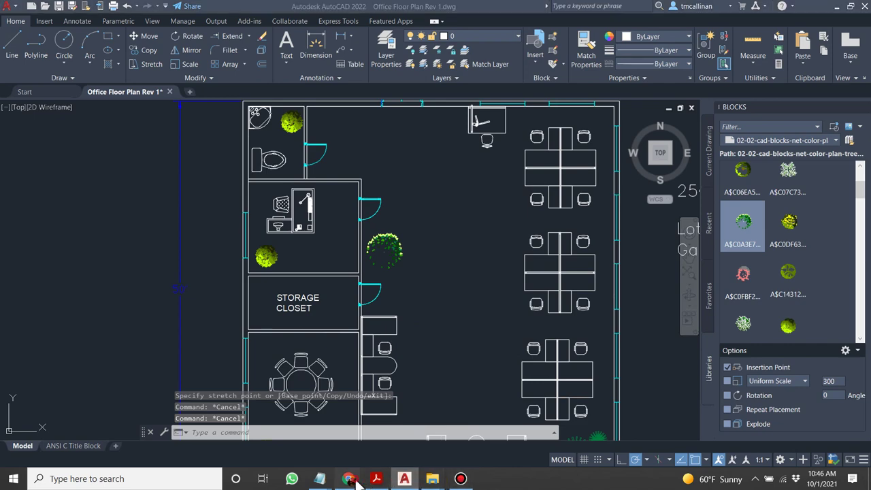
Search Google in Chrome for 'autocad pinball block'.
mouse_move(349, 479)
left_click(402, 450)
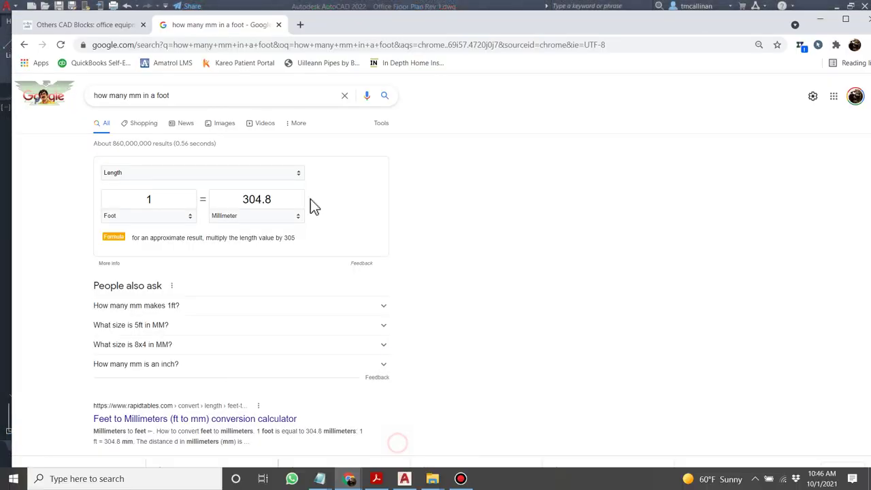
left_click(223, 96)
left_click_drag(232, 95, 38, 89)
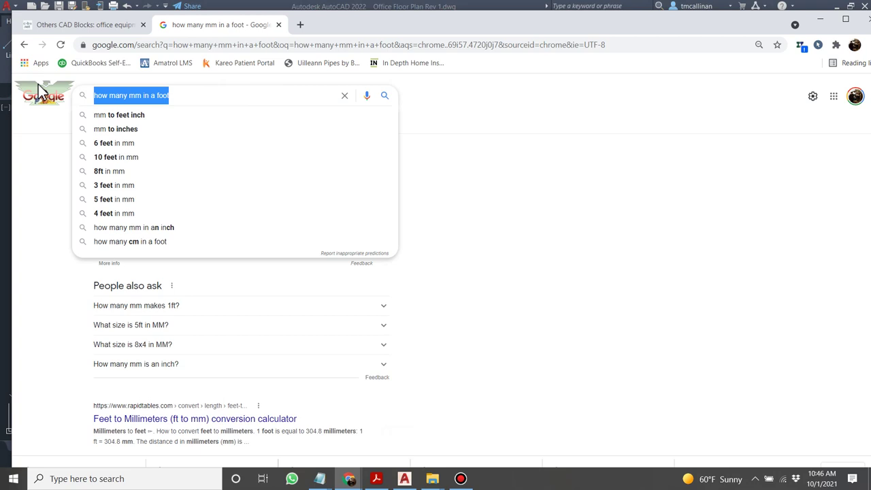
type("aut")
type("oc")
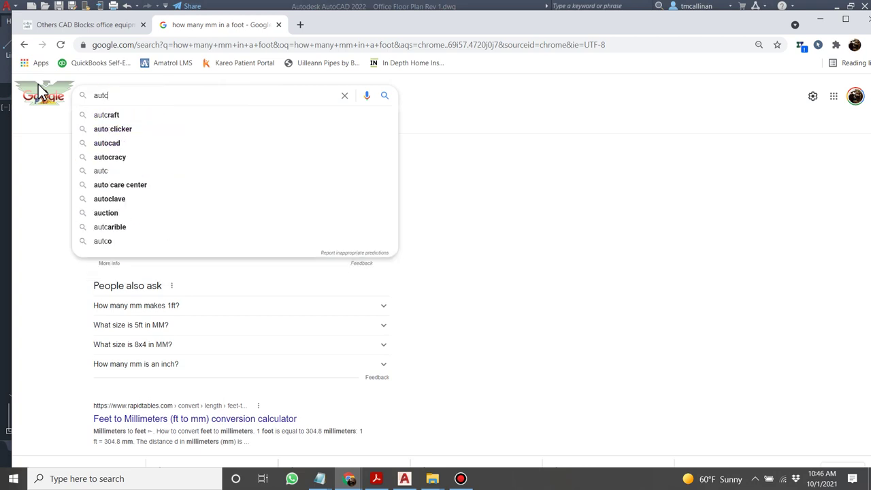
type("ad ")
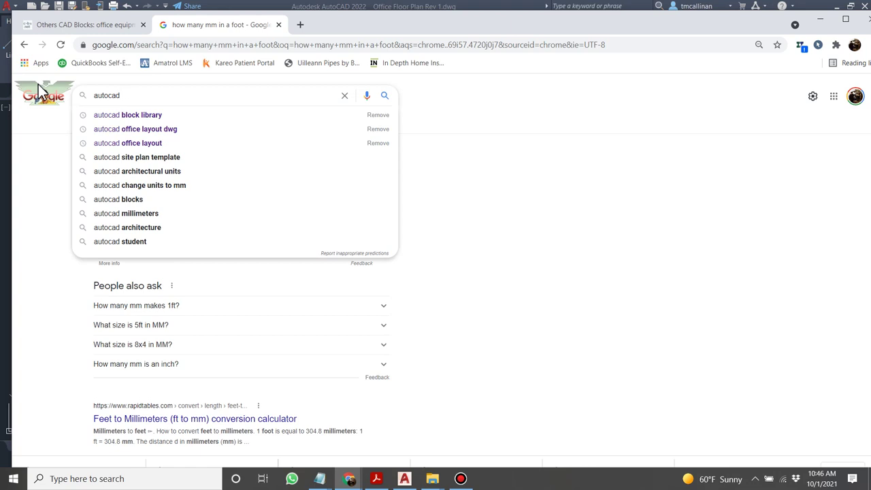
type("pinball block")
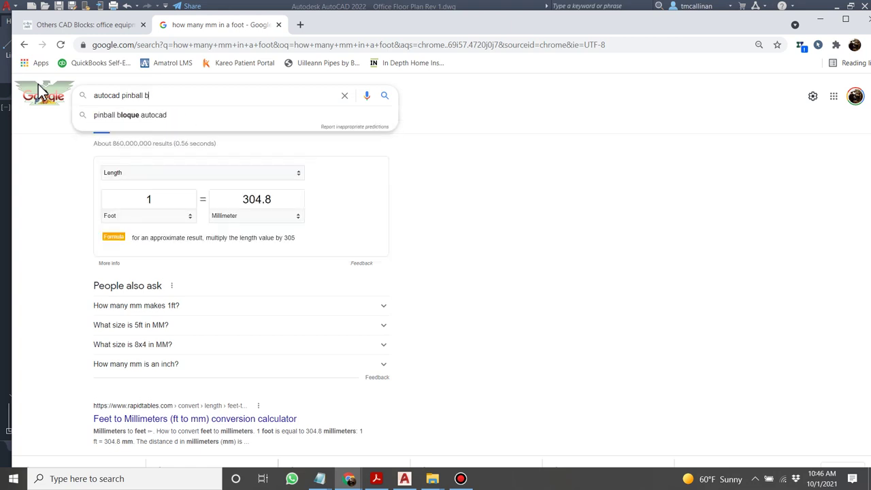
key("Return")
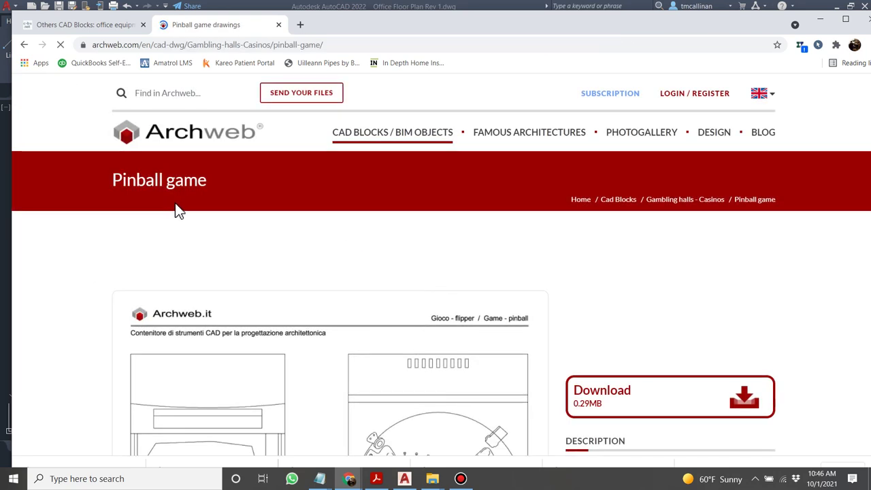
Try downloading the Archweb Pinball game block, which requires registration, then return to results.
scroll(176, 209, "down", 5)
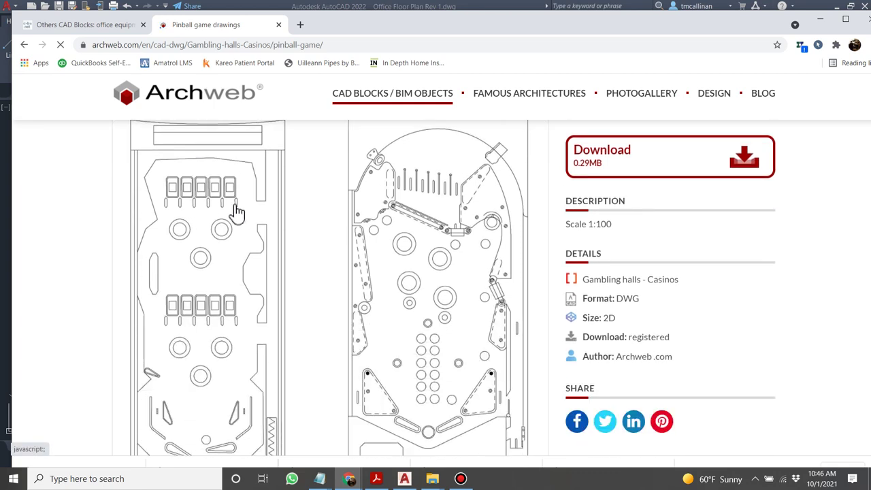
scroll(289, 223, "down", 1)
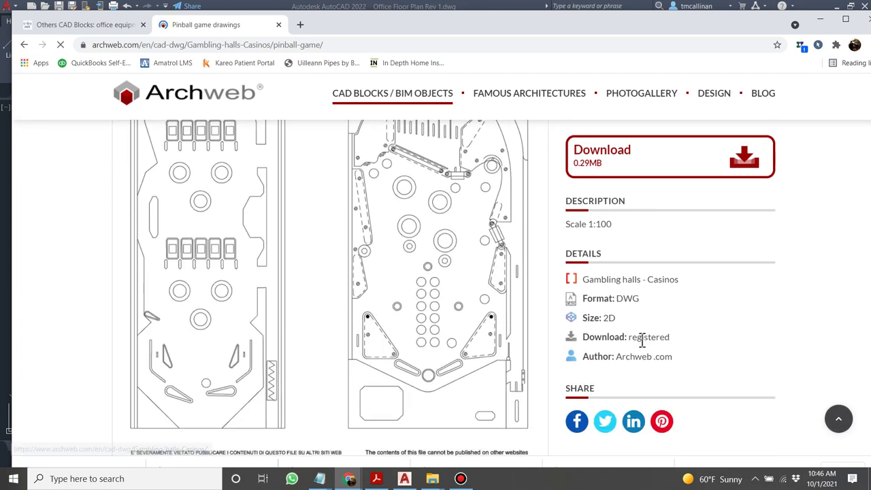
scroll(608, 290, "down", 2)
scroll(273, 265, "down", 3)
scroll(273, 266, "down", 2)
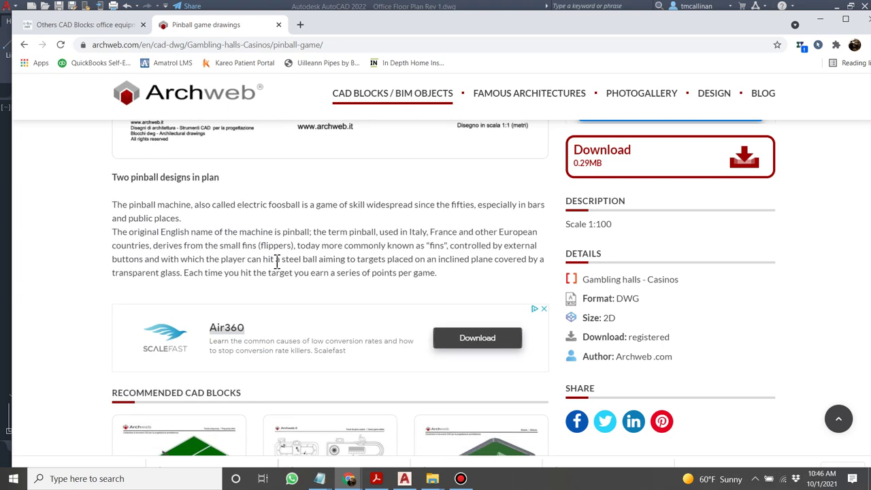
scroll(277, 267, "down", 2)
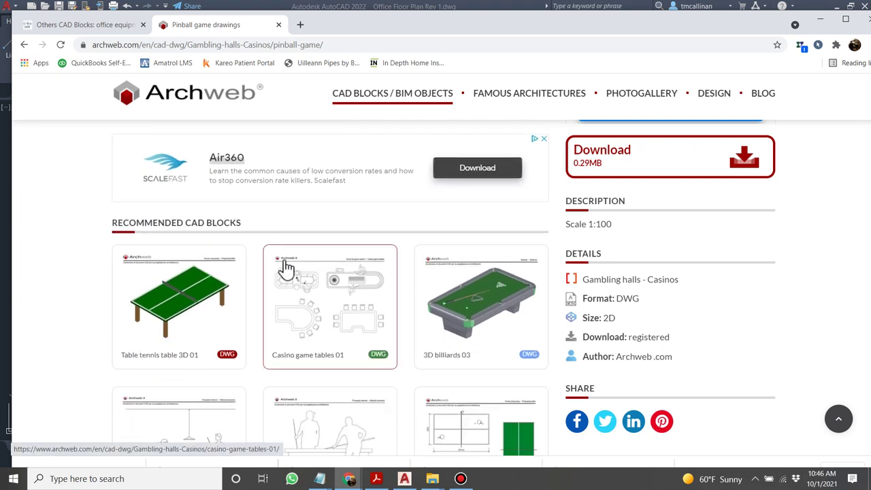
scroll(286, 269, "down", 3)
scroll(287, 266, "down", 1)
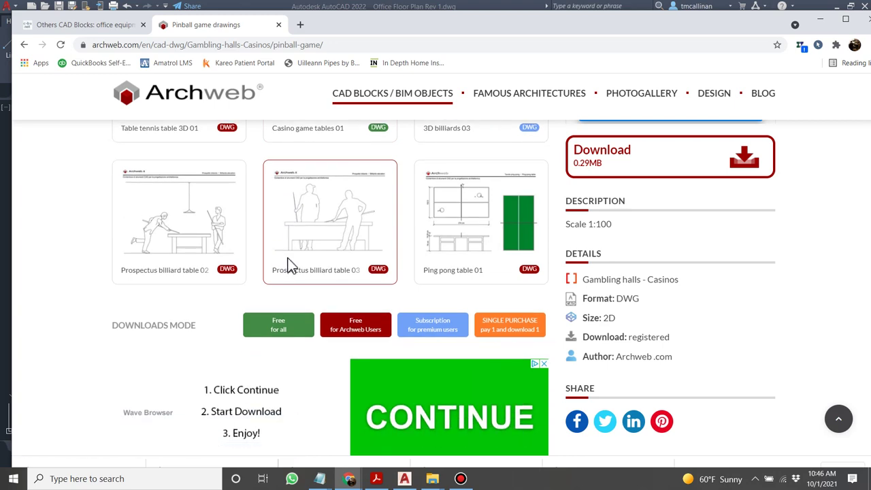
scroll(287, 266, "down", 3)
scroll(438, 278, "up", 4)
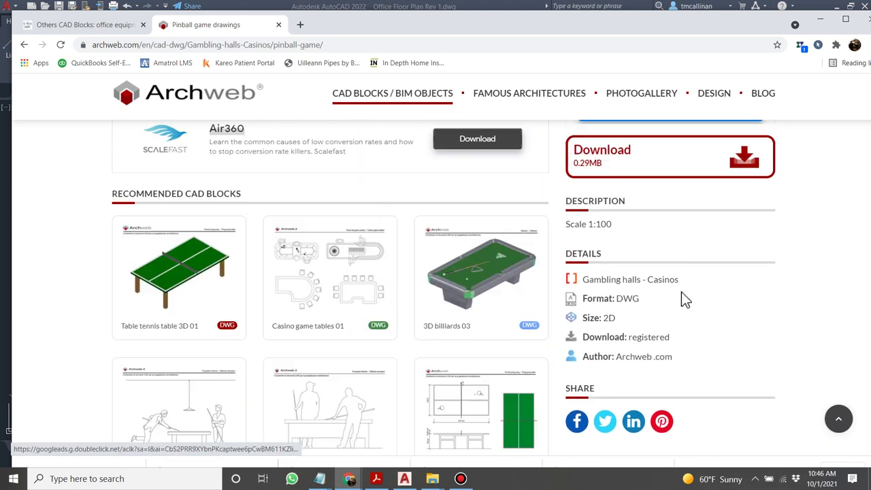
scroll(686, 299, "up", 10)
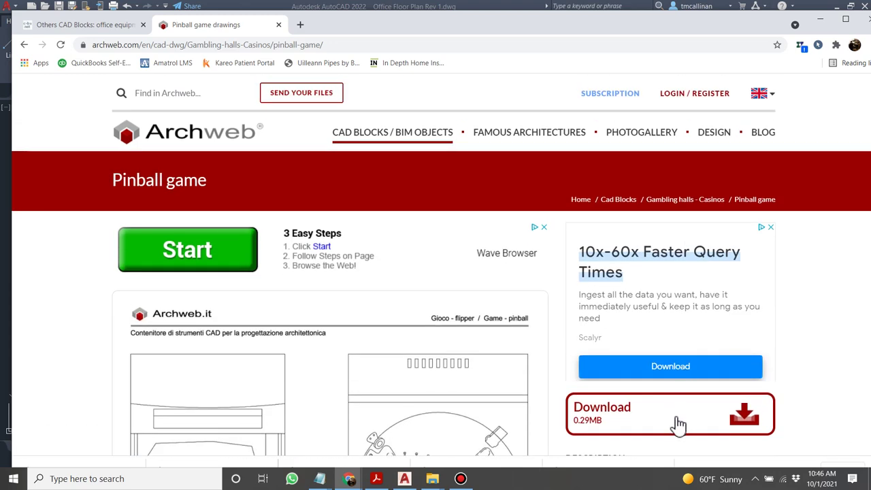
left_click(679, 423)
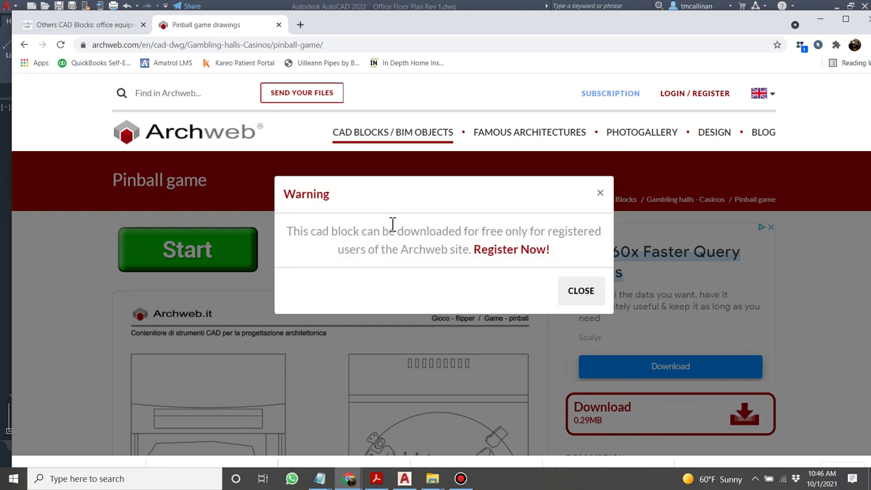
left_click(23, 44)
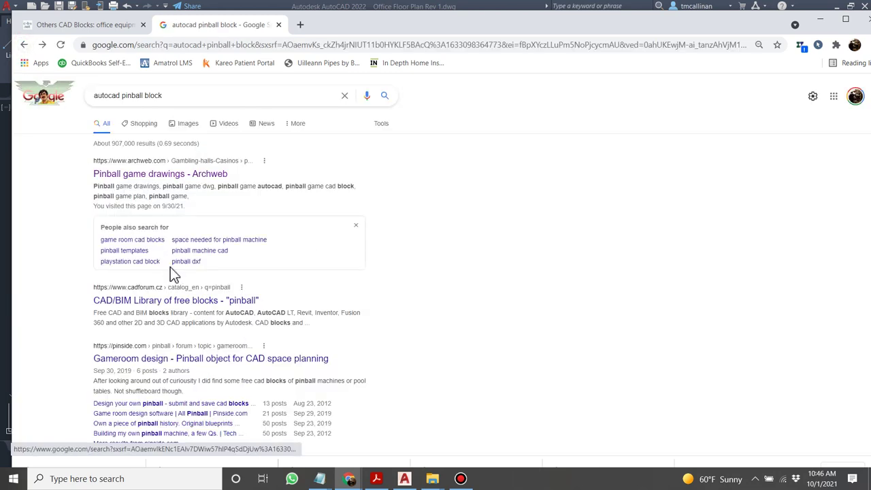
Check the CADforum pinball block result and return to the search results.
scroll(175, 269, "down", 1)
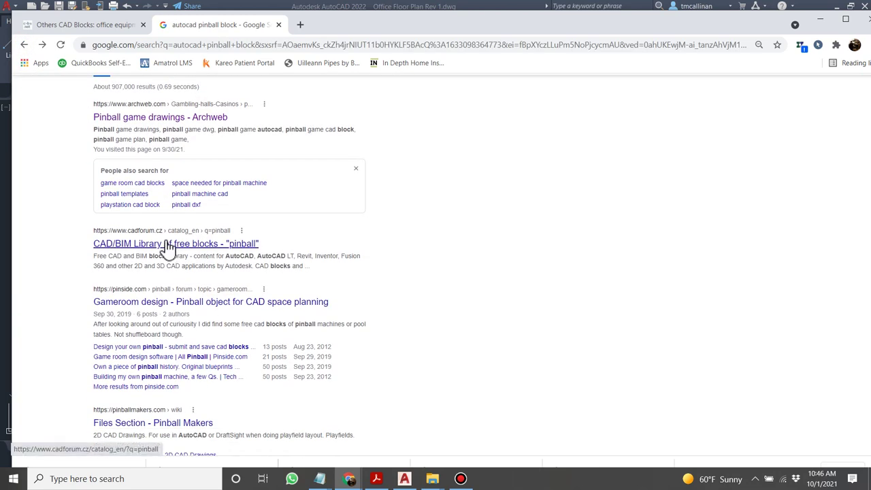
left_click(168, 245)
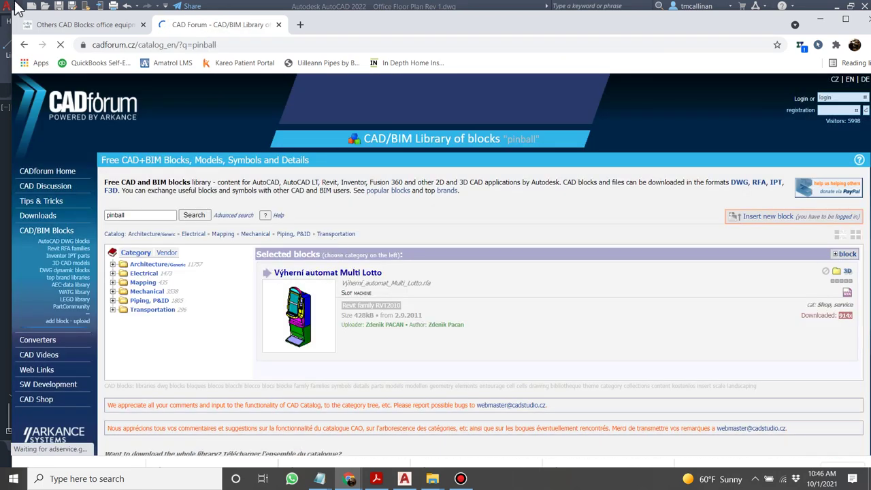
left_click(25, 44)
scroll(251, 238, "down", 2)
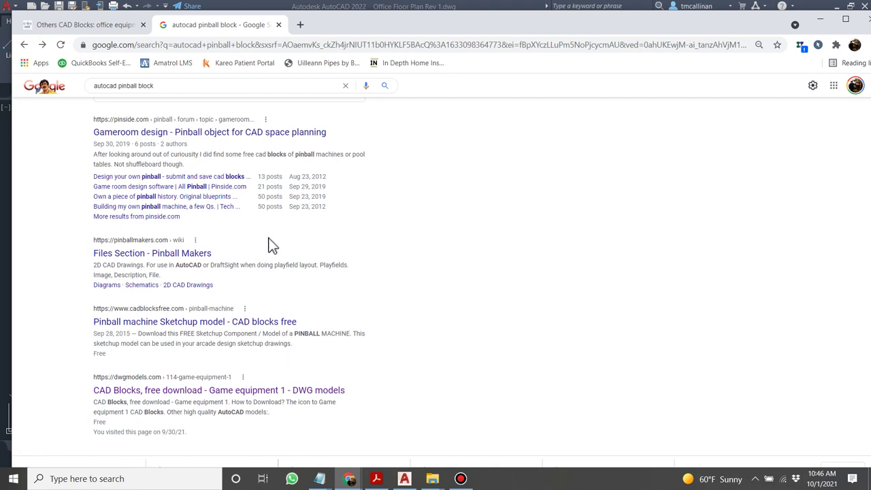
scroll(269, 245, "down", 1)
Download dwgmodels' free Game equipment 1 drawing as game_equipment_1 into CAD LIBS.
left_click(274, 277)
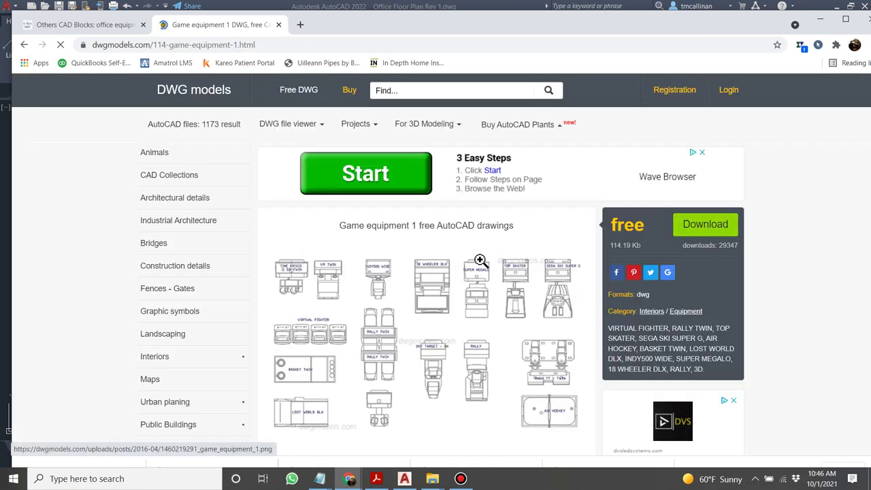
scroll(451, 262, "down", 2)
scroll(457, 259, "down", 1)
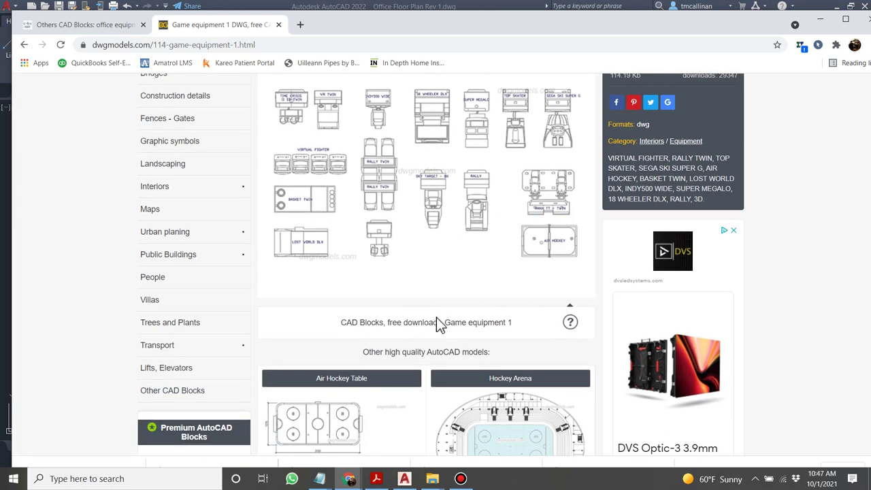
scroll(435, 308, "up", 2)
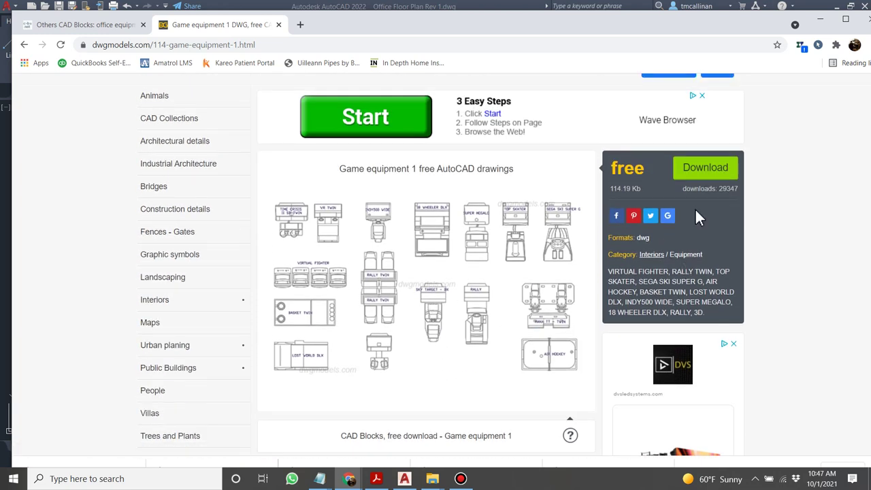
left_click(705, 171)
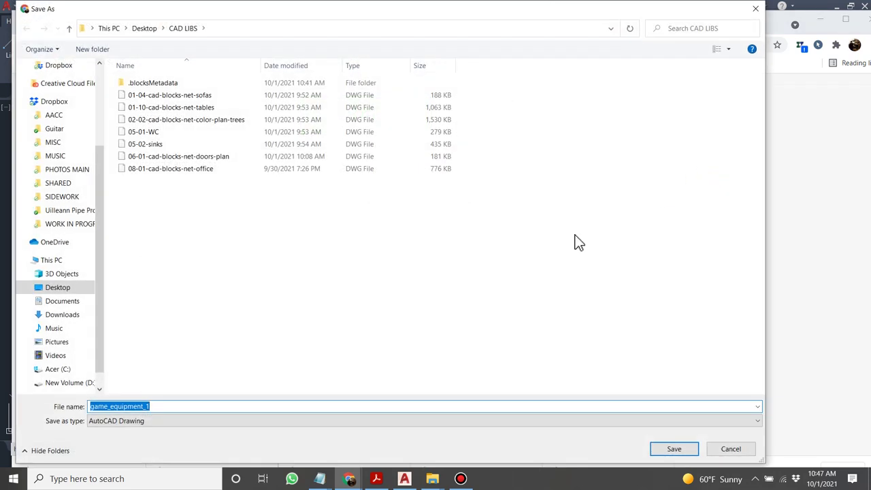
left_click(689, 448)
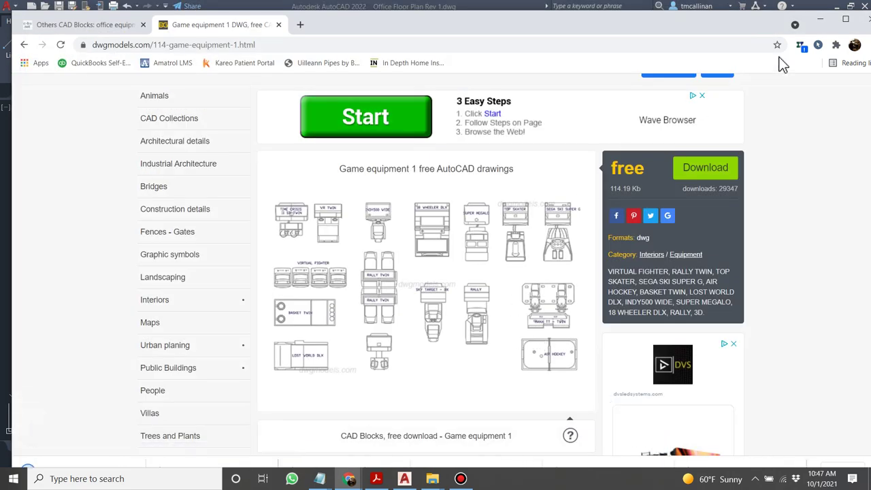
Close Chrome and confirm the download in the CAD LIBS folder.
left_click(864, 23)
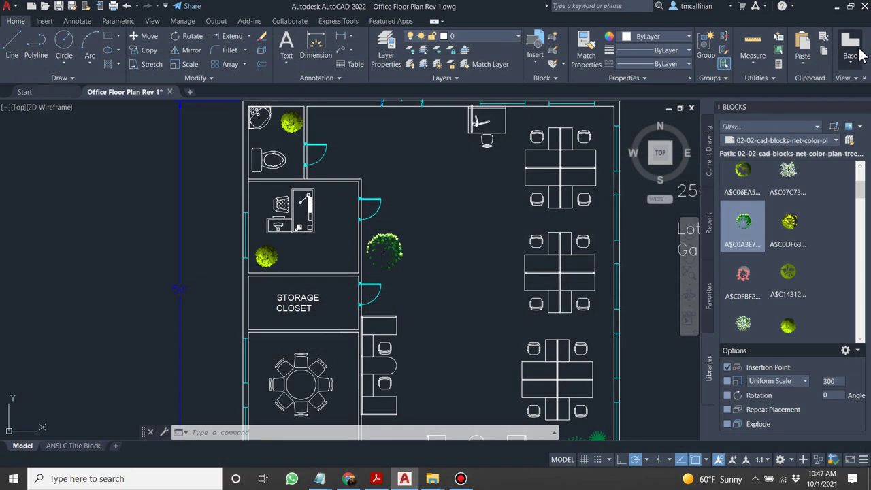
mouse_move(433, 479)
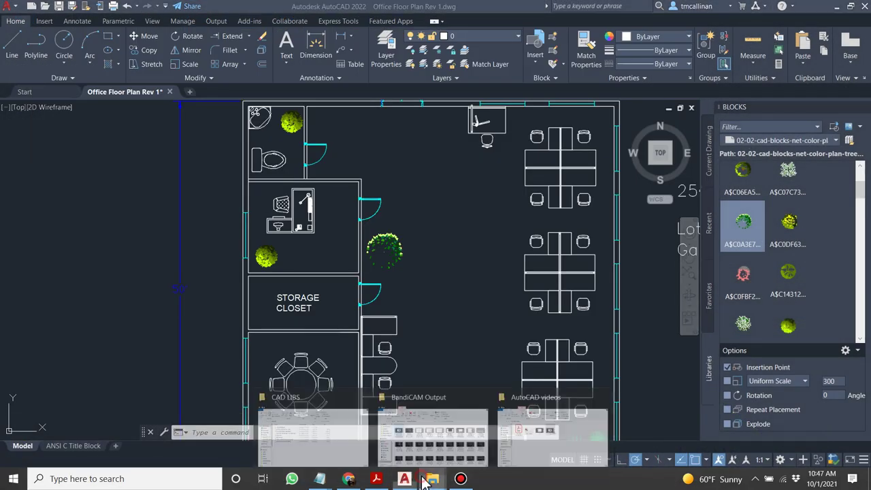
left_click(341, 450)
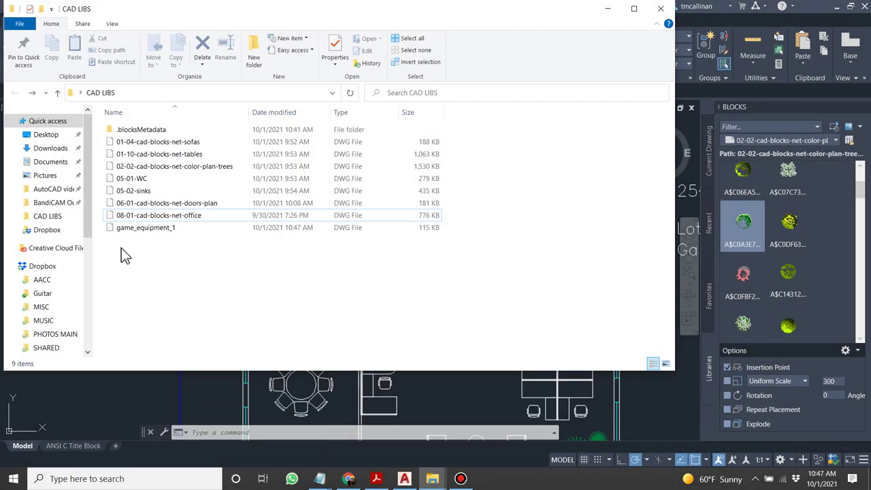
Load game_equipment_1.dwg as the Blocks palette library and begin inserting its block.
left_click(839, 193)
left_click(849, 140)
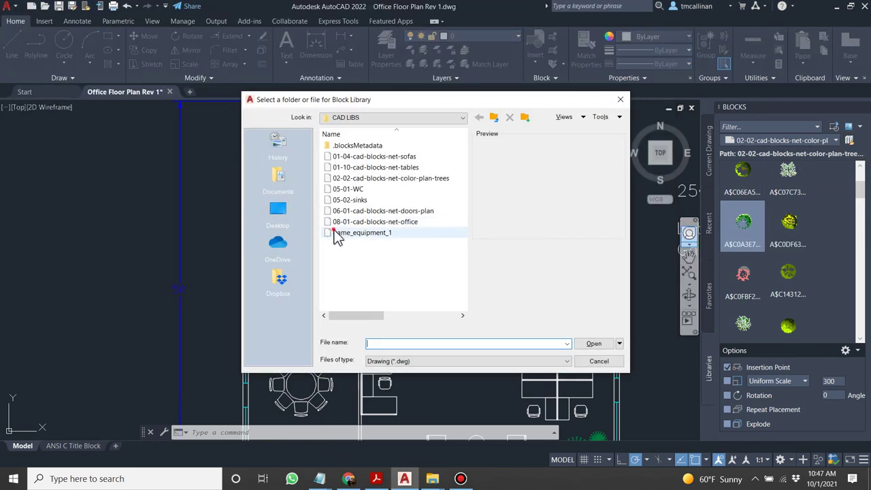
double_click(339, 233)
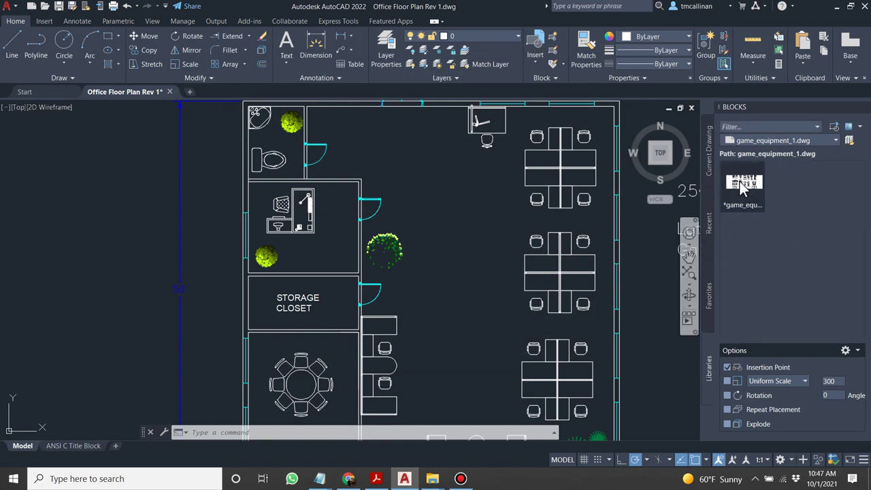
left_click(744, 184)
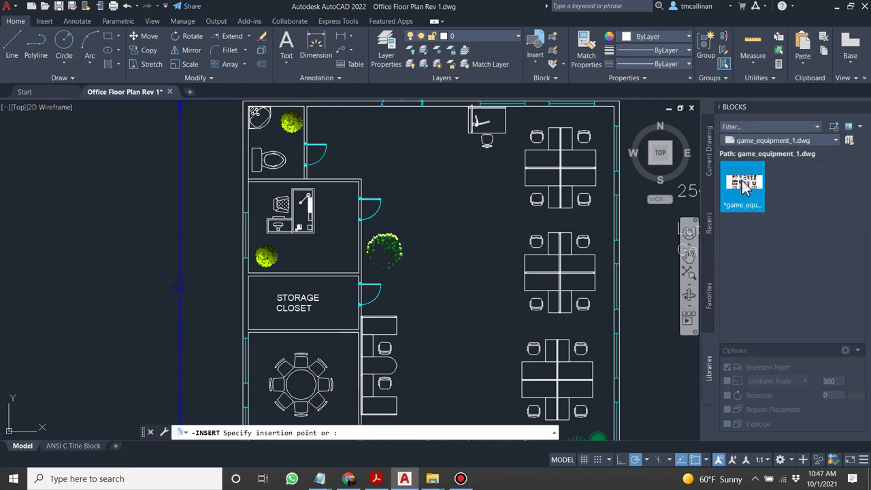
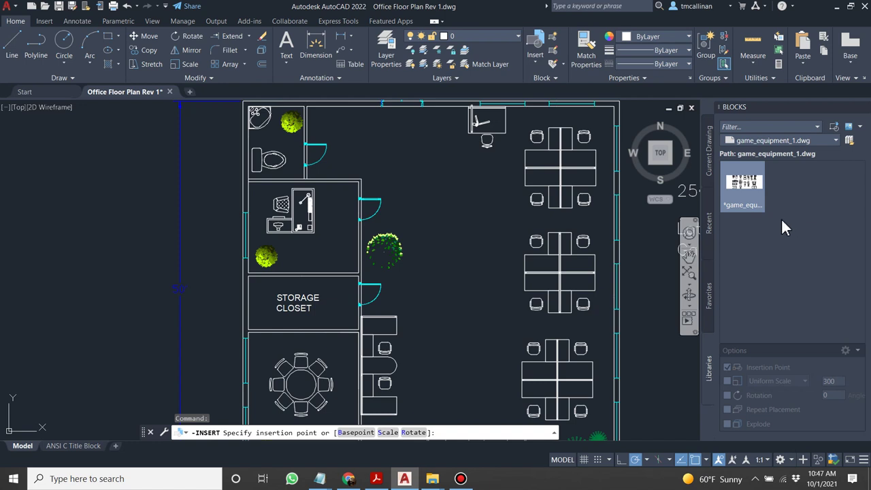
Place game_equipment_1 from the Blocks palette as a trial, then undo the insertion.
mouse_move(759, 202)
left_mouse_down()
mouse_move(723, 243)
mouse_move(522, 286)
left_mouse_up()
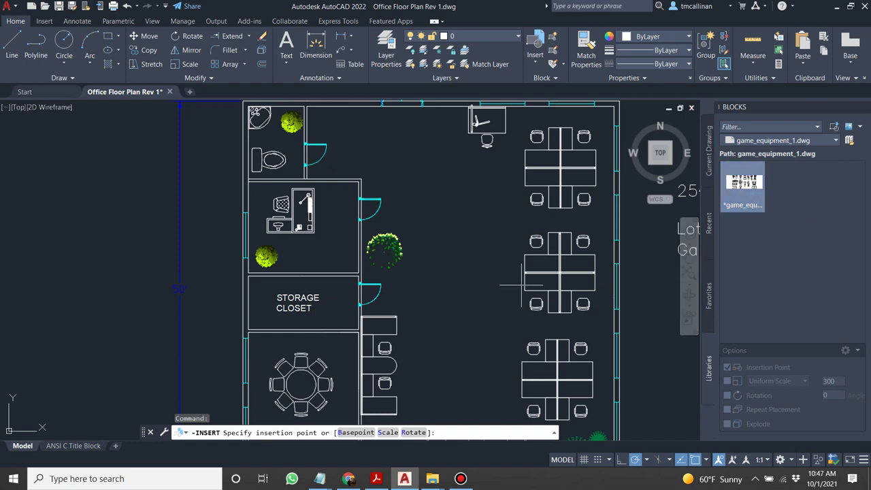
scroll(407, 233, "down", 4)
left_click(64, 312)
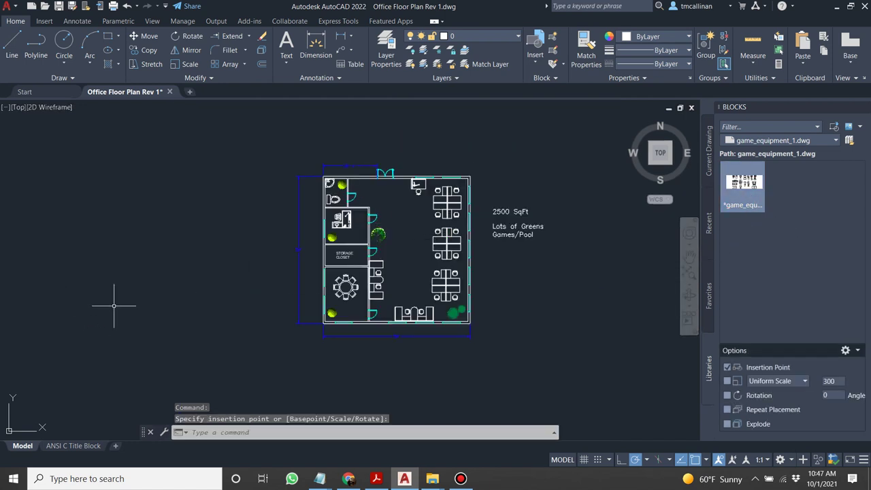
scroll(220, 278, "up", 5)
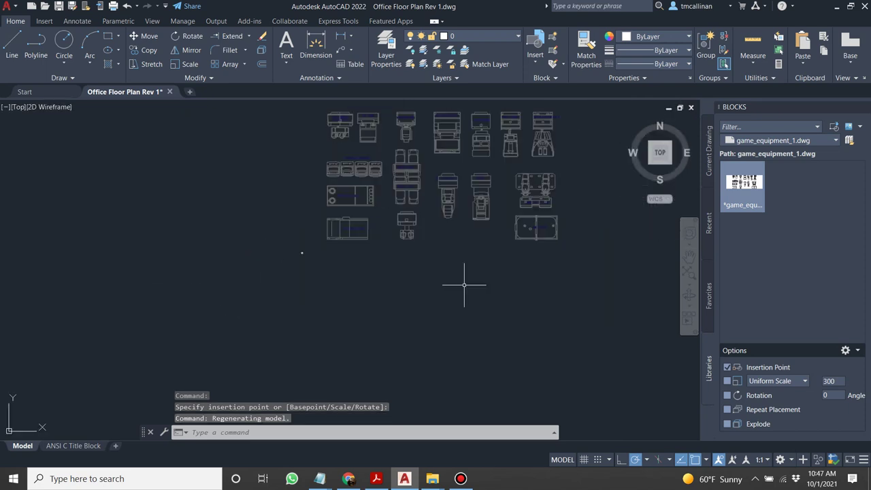
scroll(489, 195, "up", 10)
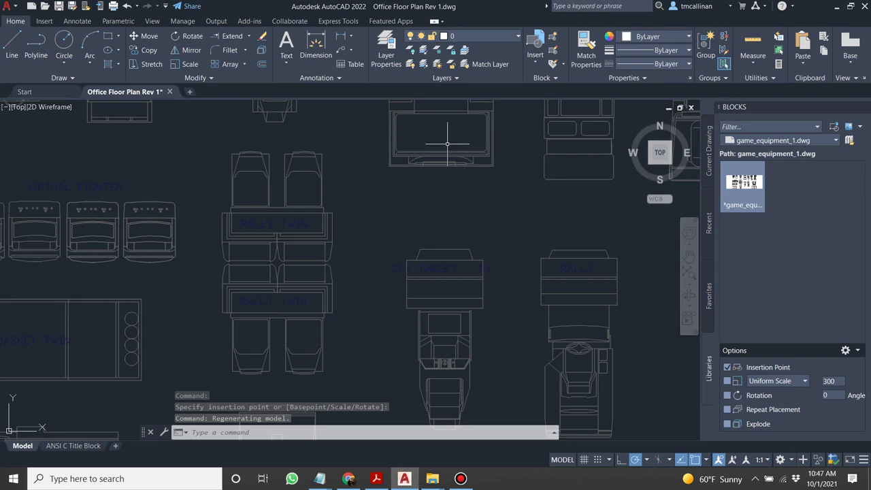
scroll(257, 241, "down", 8)
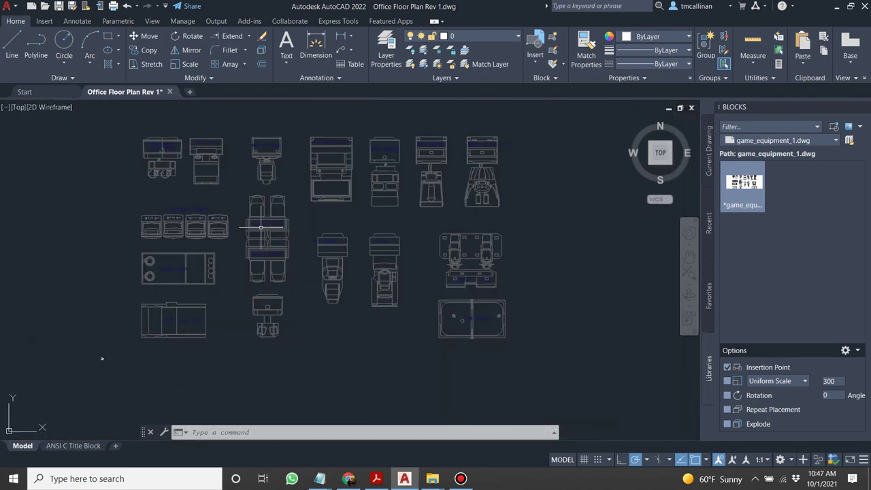
scroll(445, 182, "up", 2)
scroll(450, 174, "down", 2)
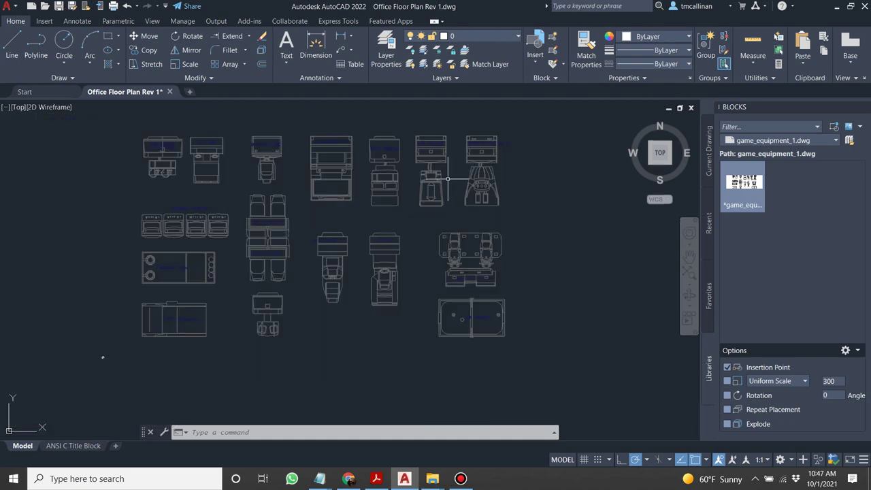
scroll(129, 307, "up", 6)
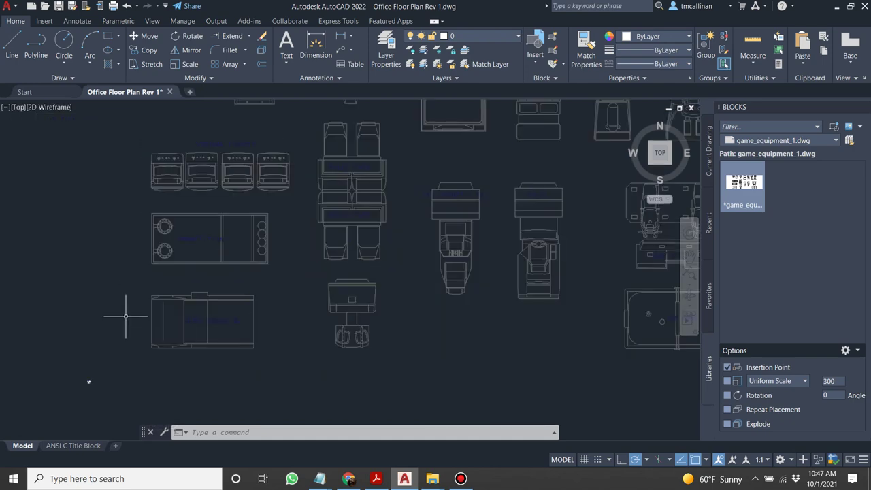
scroll(204, 354, "down", 2)
key("ctrl+z")
scroll(275, 258, "down", 5)
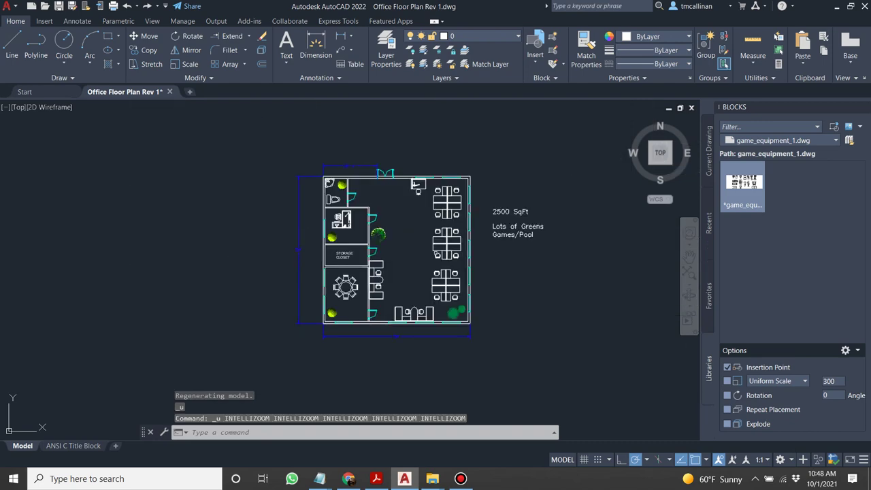
Load game_equipment_1.dwg as the block library and insert it at scale 1 left of the plan.
left_click(848, 141)
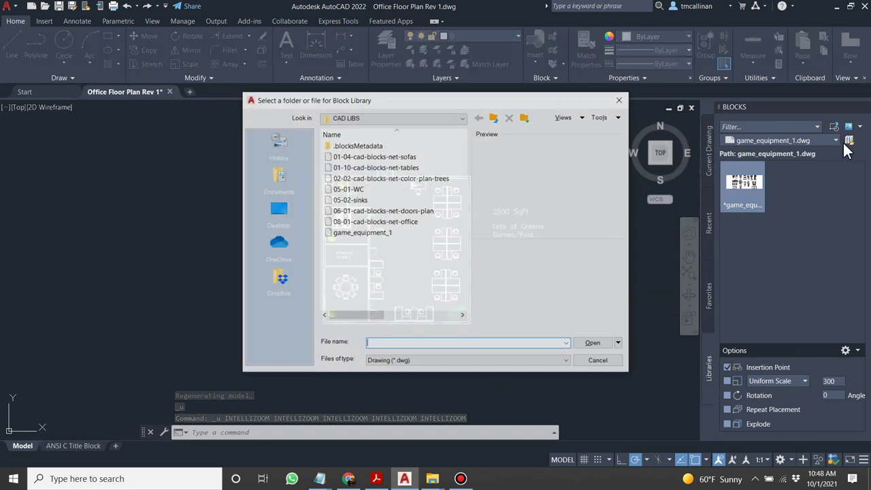
double_click(336, 233)
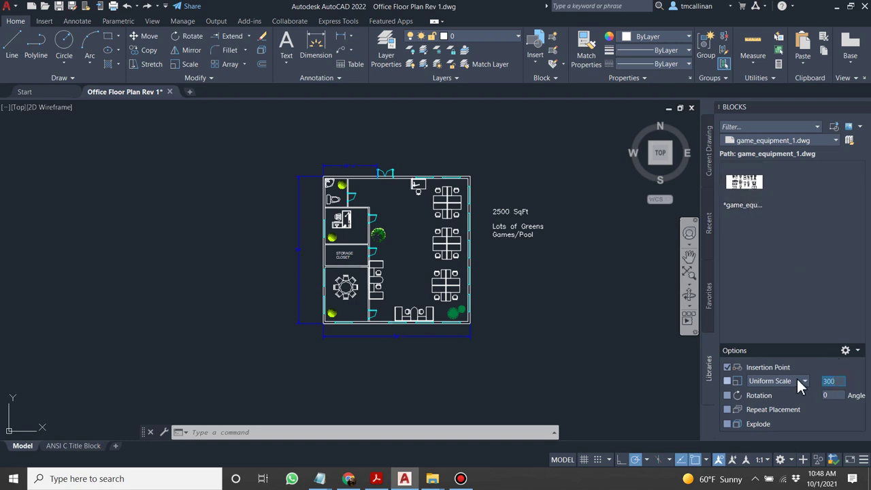
left_click(758, 194)
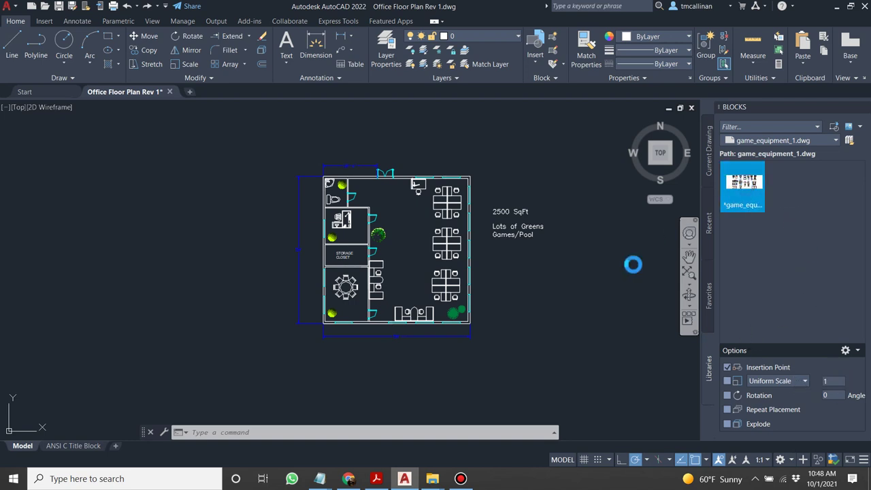
left_click(512, 292)
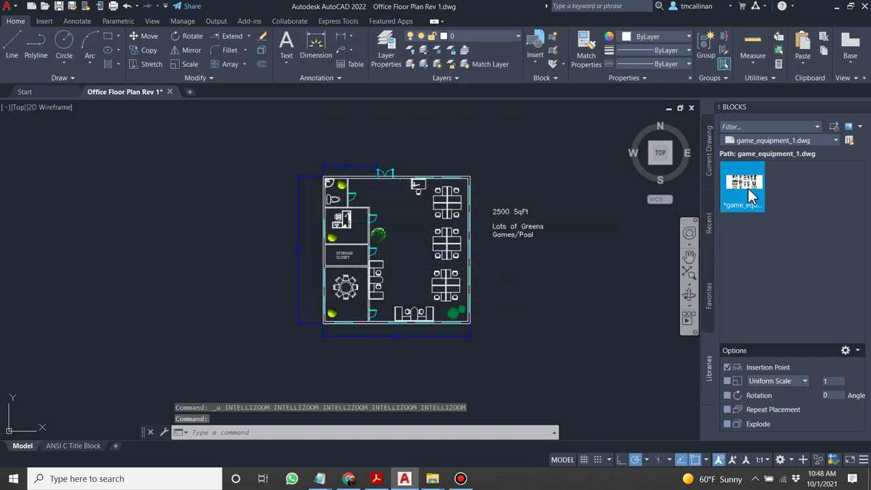
left_click(60, 296)
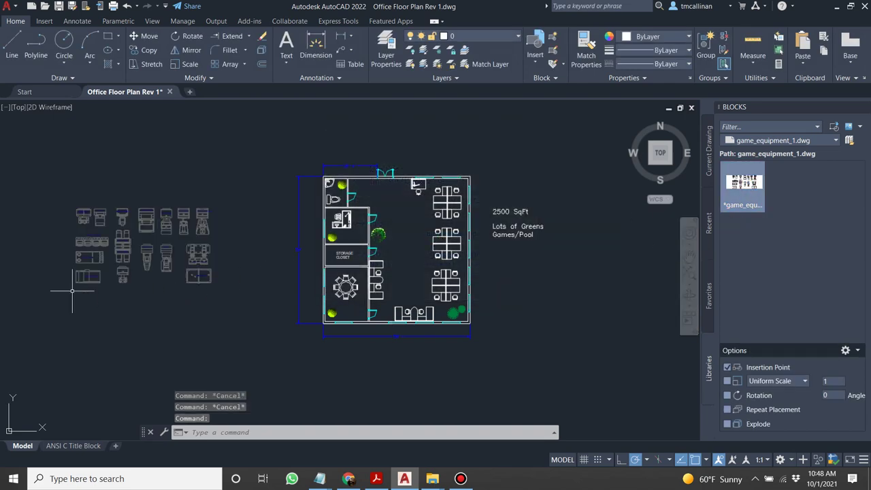
Explode the game equipment block into separate pieces.
scroll(117, 250, "up", 6)
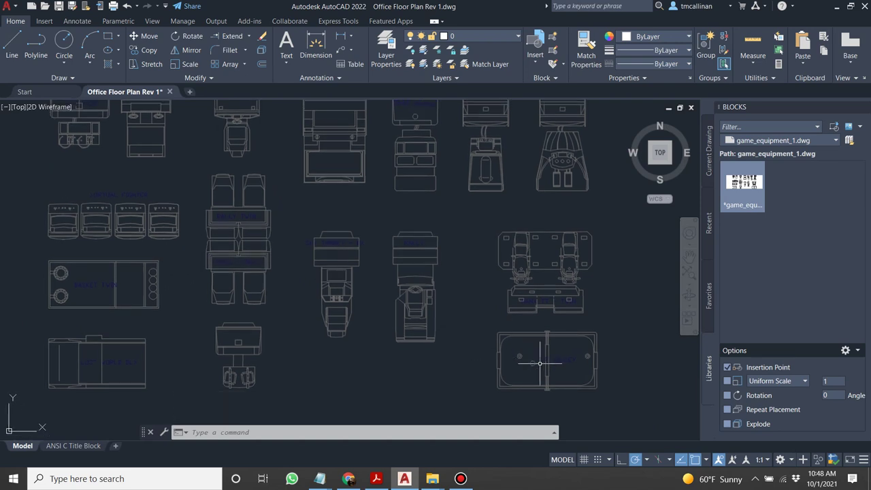
scroll(566, 363, "up", 4)
scroll(543, 342, "down", 6)
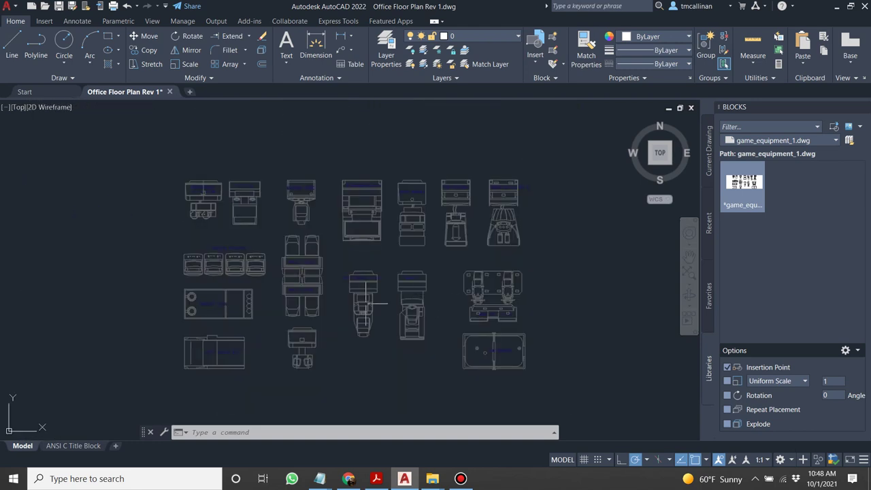
left_click(352, 381)
key("Escape")
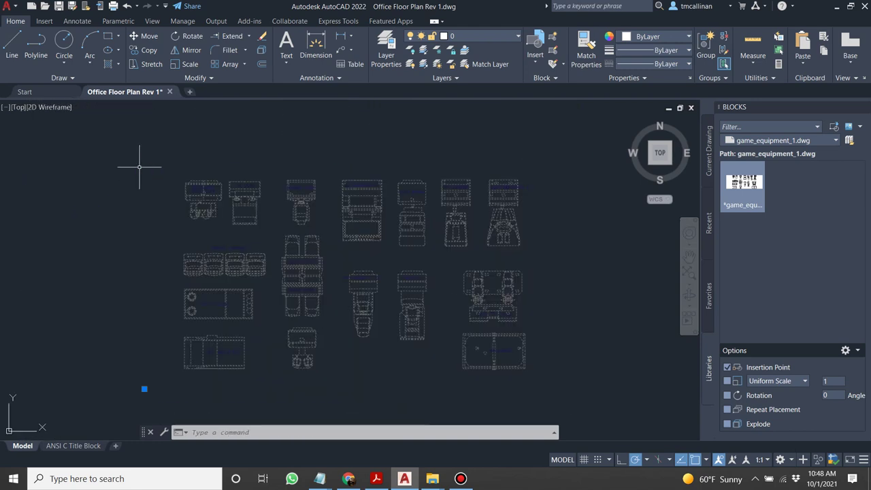
key("Escape")
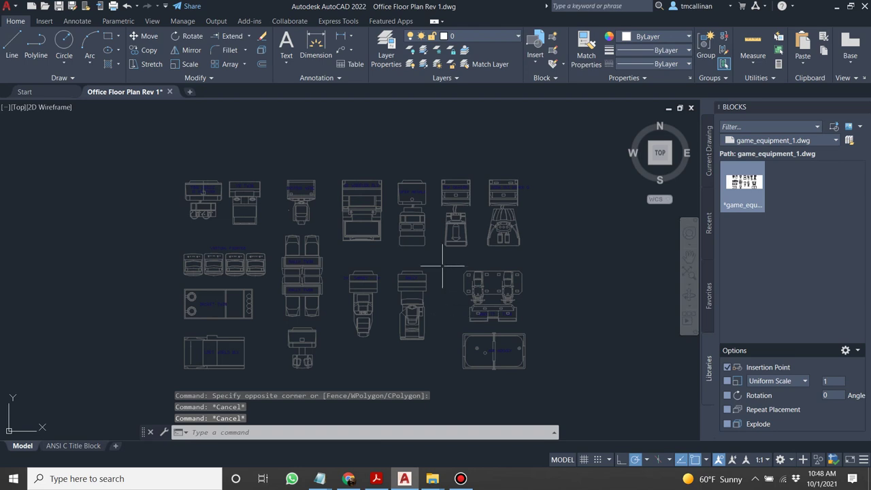
left_click(261, 51)
left_click(244, 261)
key("Return")
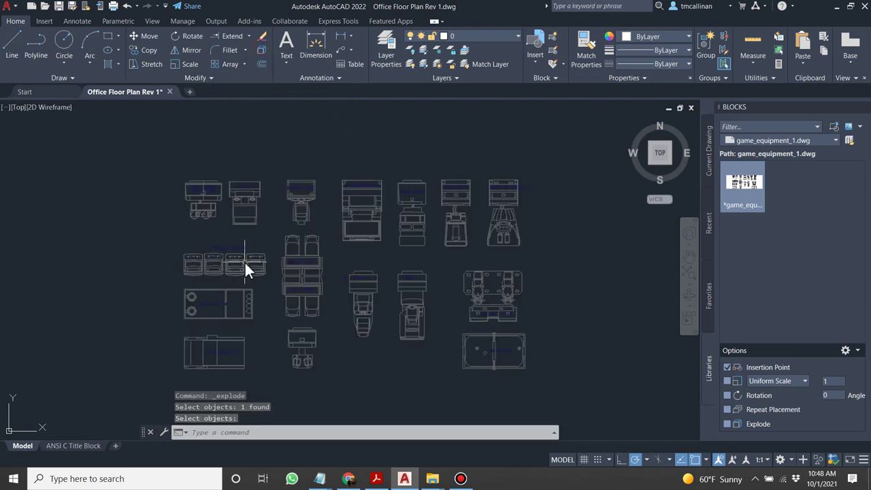
Erase every equipment piece except the air hockey table using crossing windows.
left_click(546, 324)
left_click(68, 104)
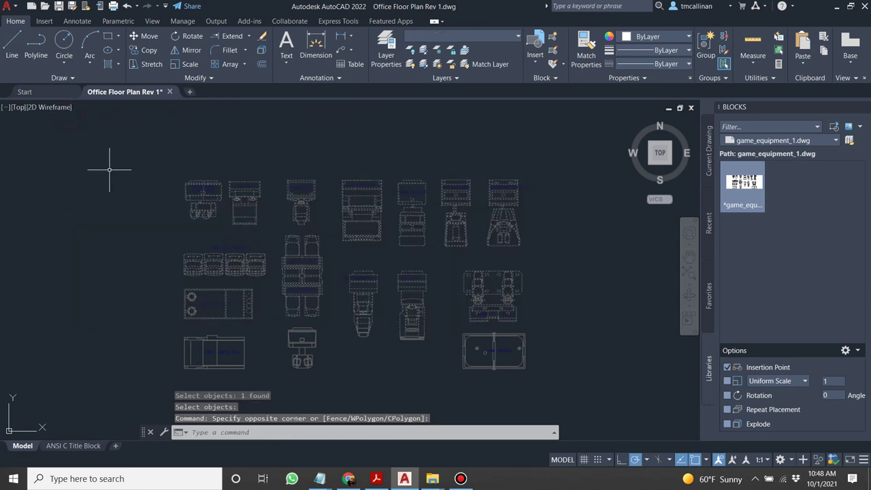
key("Delete")
left_click(440, 396)
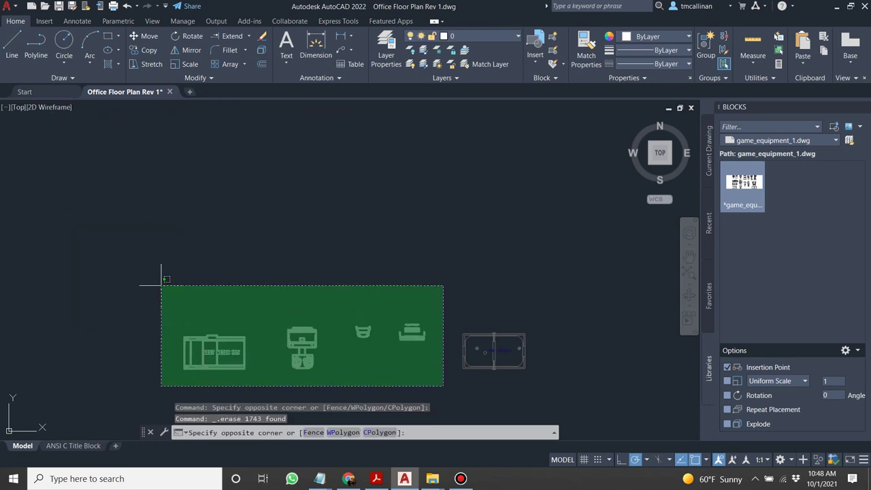
left_click(160, 286)
key("Delete")
scroll(504, 362, "up", 3)
scroll(408, 327, "down", 2)
Select the remaining air hockey table and bring up the layer list.
middle_click_drag(408, 327, 413, 283)
left_click(278, 266)
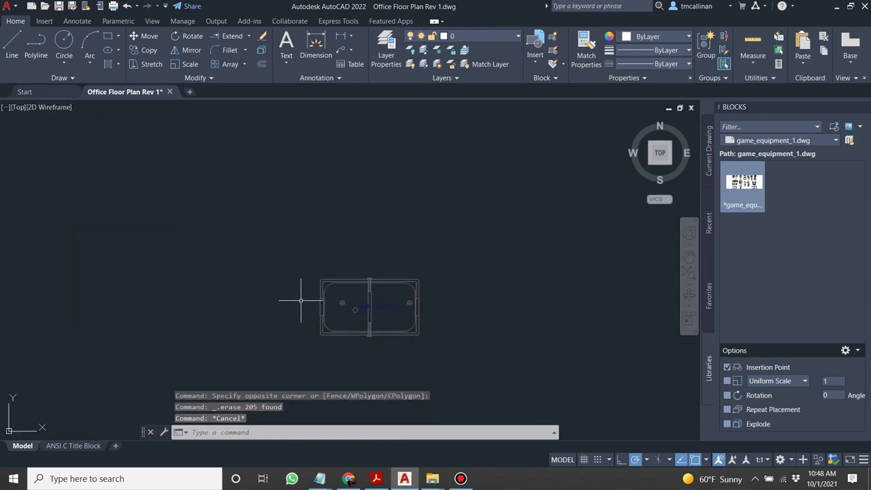
left_click(446, 329)
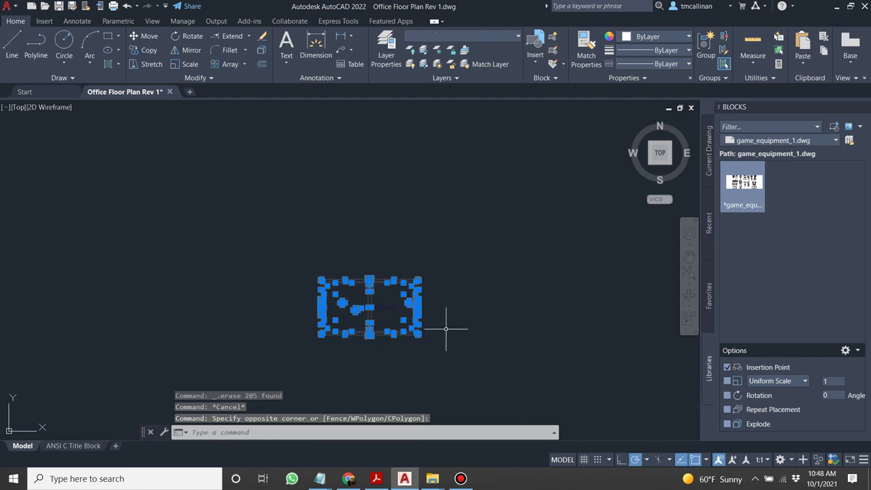
left_click(520, 36)
Put the air hockey table on layer 0 and clear the selection.
left_click(494, 49)
key("Escape")
scroll(489, 173, "down", 4)
scroll(413, 170, "down", 3)
scroll(387, 187, "up", 2)
scroll(348, 182, "up", 2)
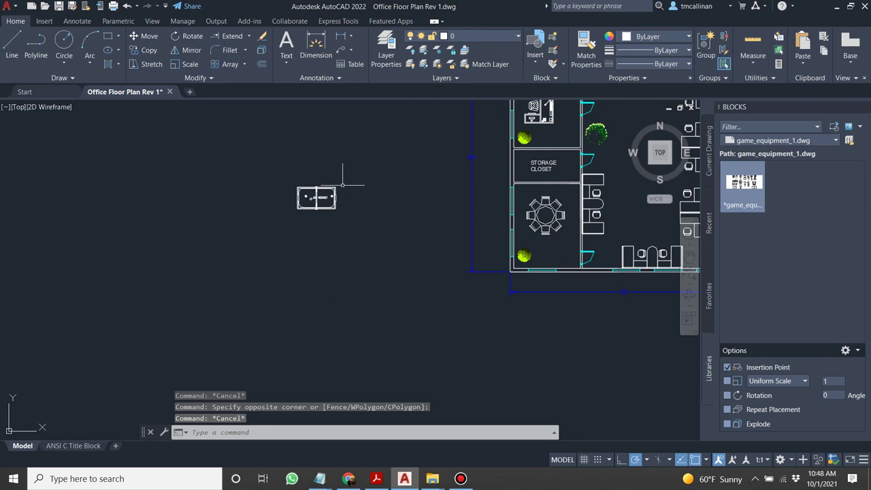
Copy the air hockey table and paste it into the office's open area.
left_click_drag(272, 165, 404, 271)
key("ctrl+c")
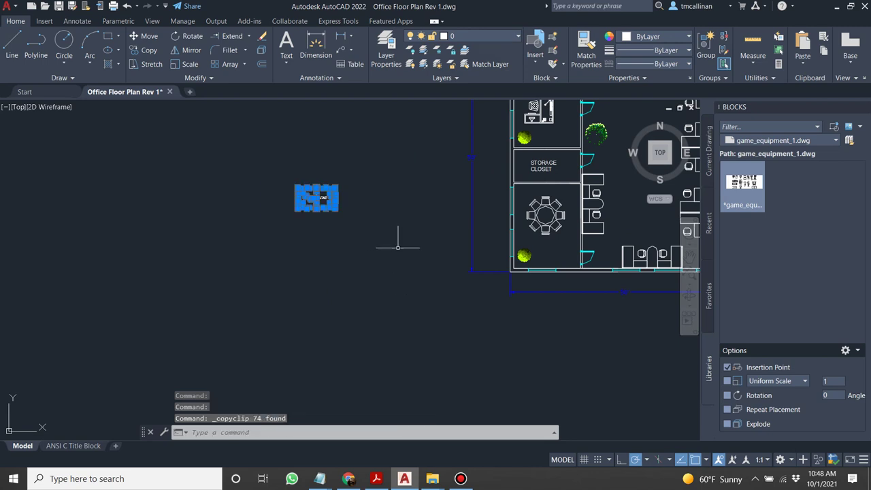
scroll(587, 206, "up", 4)
key("ctrl+v")
scroll(561, 187, "up", 2)
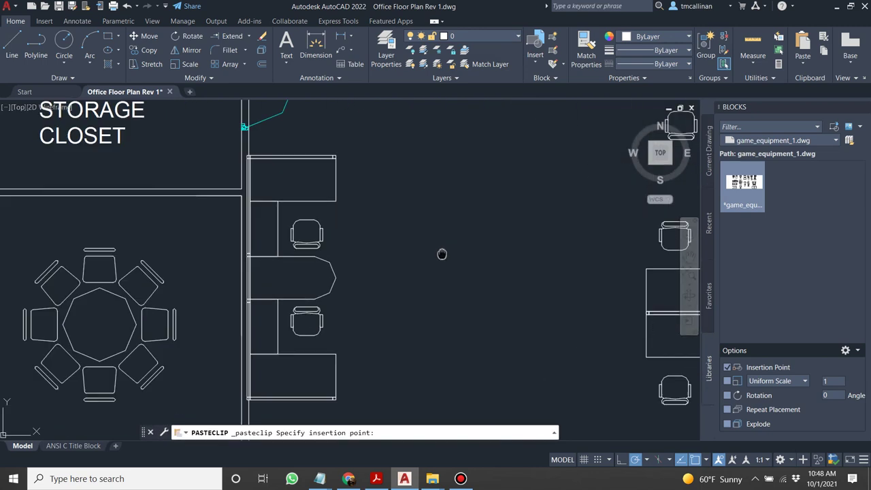
left_click(368, 229)
scroll(368, 229, "down", 5)
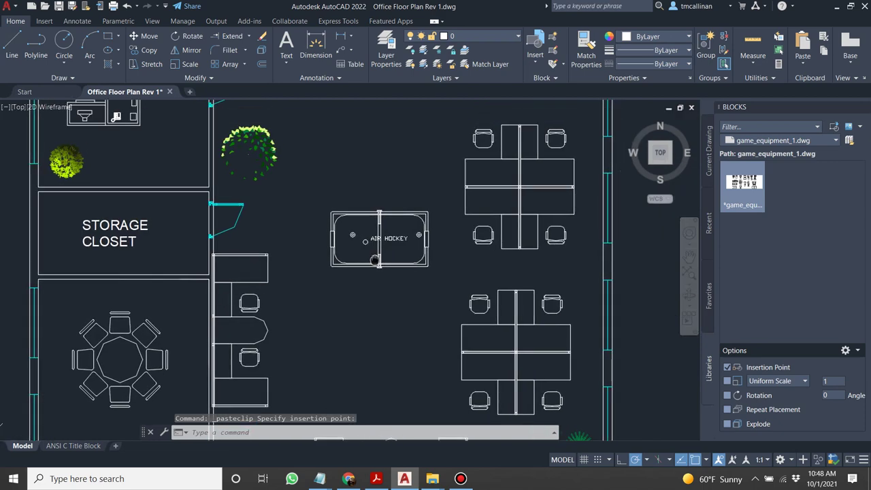
scroll(389, 233, "up", 3)
scroll(389, 232, "up", 2)
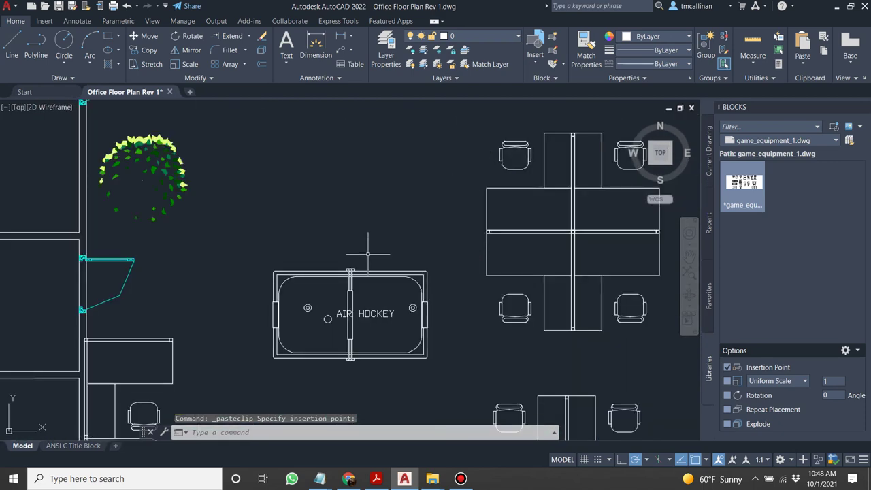
Rotate the pasted 74-object air hockey table 90 degrees about its top-left corner.
left_click(188, 36)
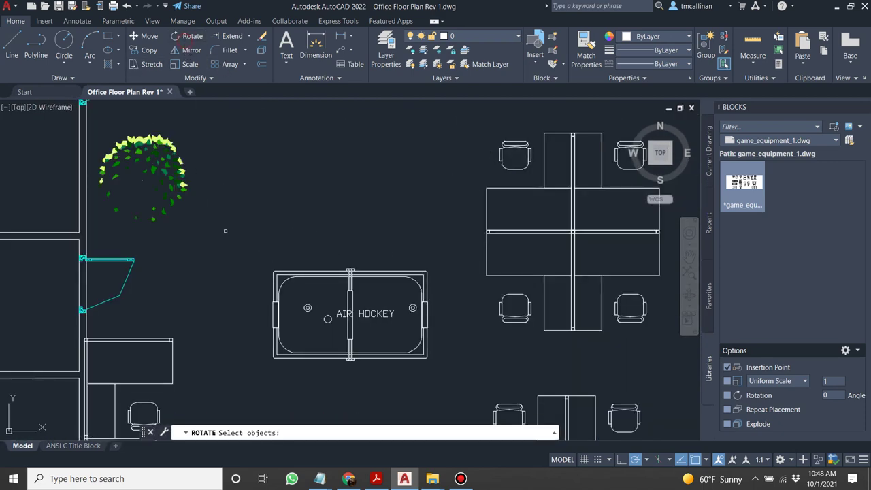
left_click(242, 245)
left_click(520, 419)
key("Return")
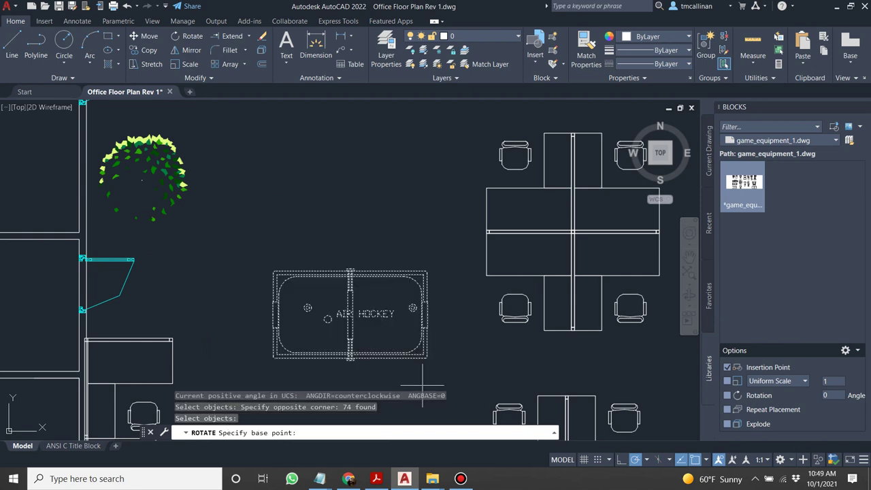
left_click(275, 274)
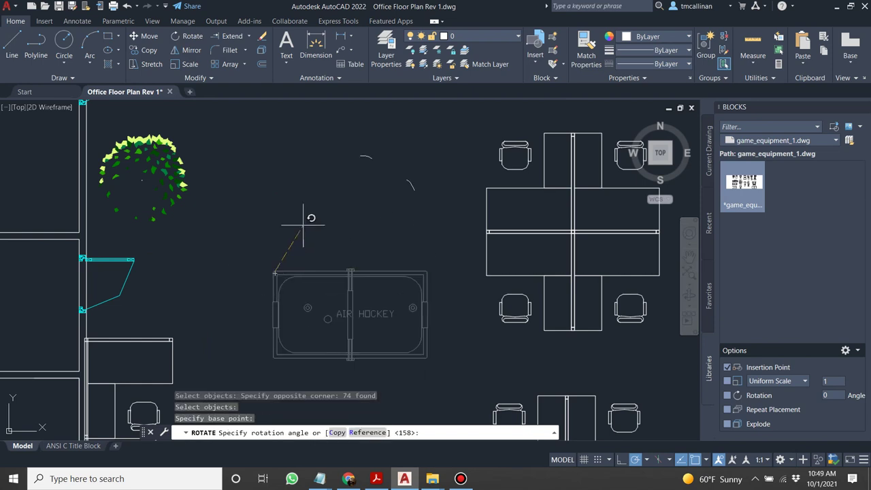
left_click(275, 193)
key("Escape")
scroll(303, 232, "down", 4)
key("Escape")
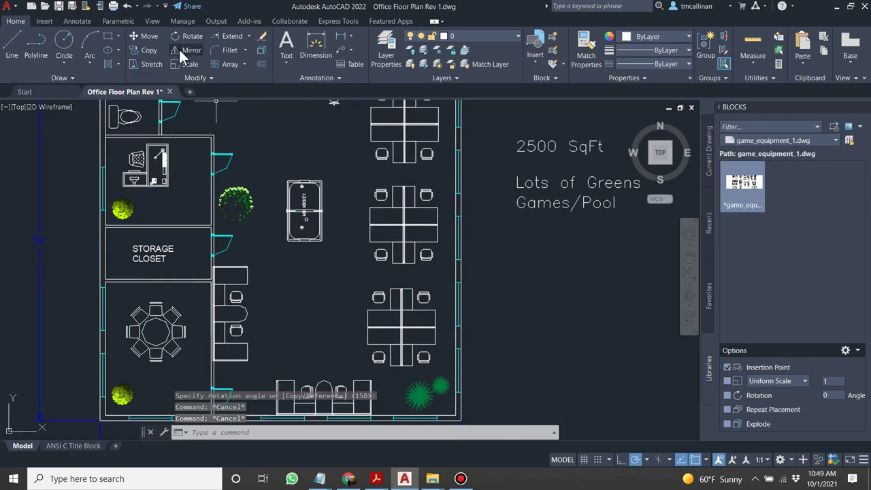
Start moving the air hockey table, then cancel the move.
left_click(149, 37)
left_click(266, 175)
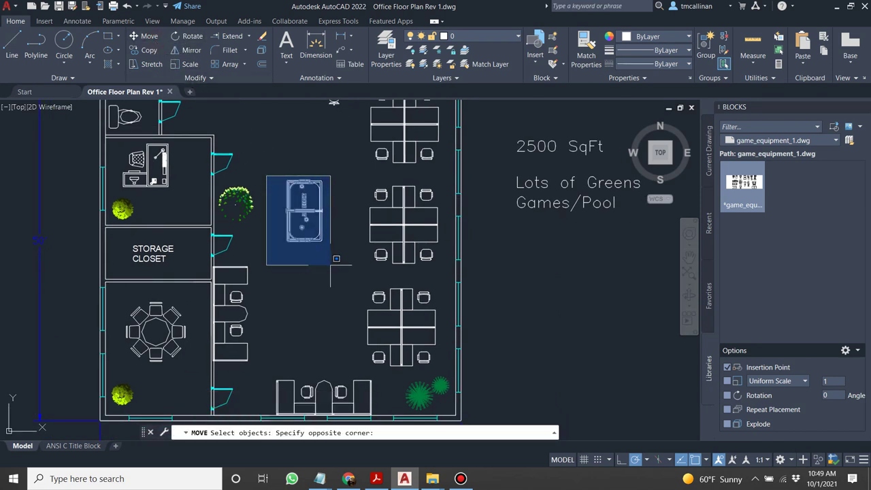
left_click(330, 265)
key("Return")
left_click(297, 239)
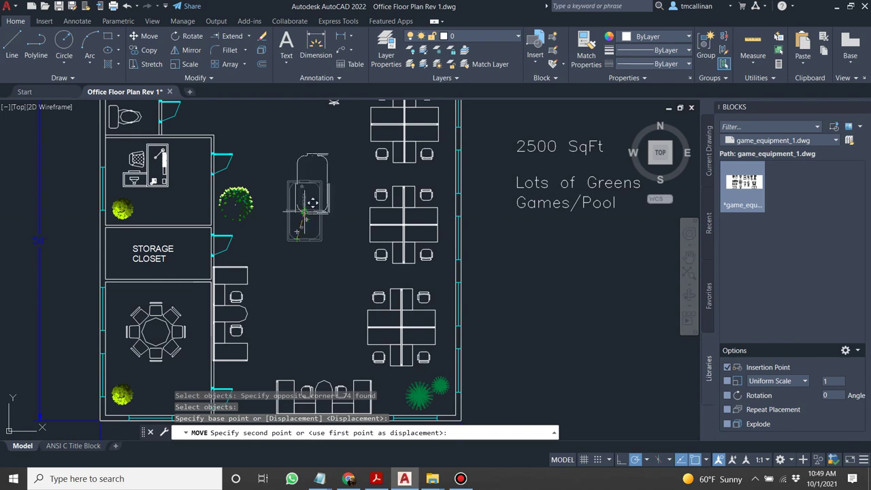
key("Escape")
key("Escape")
Clear away the stray objects left outside the floor plan.
scroll(320, 263, "down", 2)
scroll(321, 264, "up", 2)
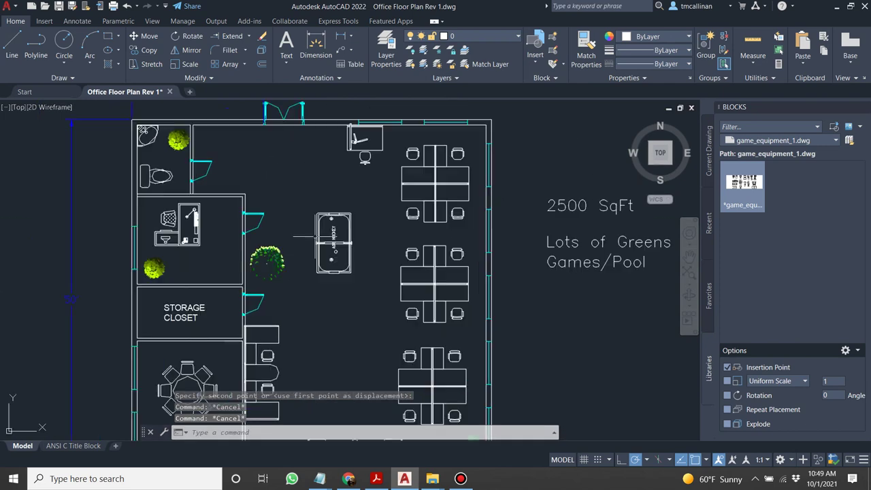
scroll(321, 239, "down", 4)
left_click(251, 324)
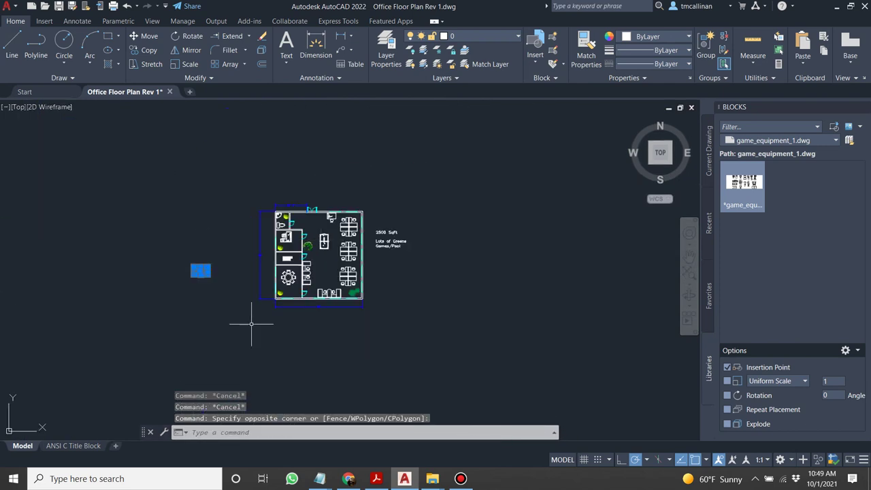
key("Escape")
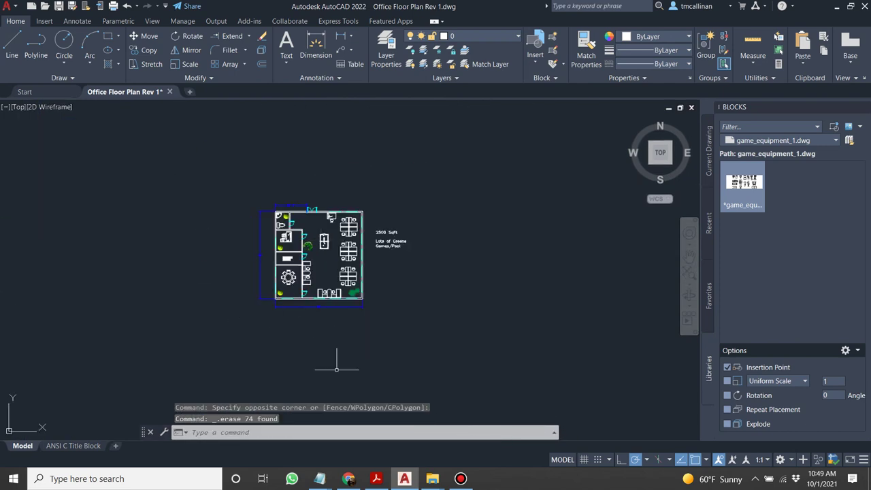
left_click(349, 478)
Search 'autocad block pool table' and save cad-block.com's sports_equipment file into CAD LIBS.
left_click(117, 40)
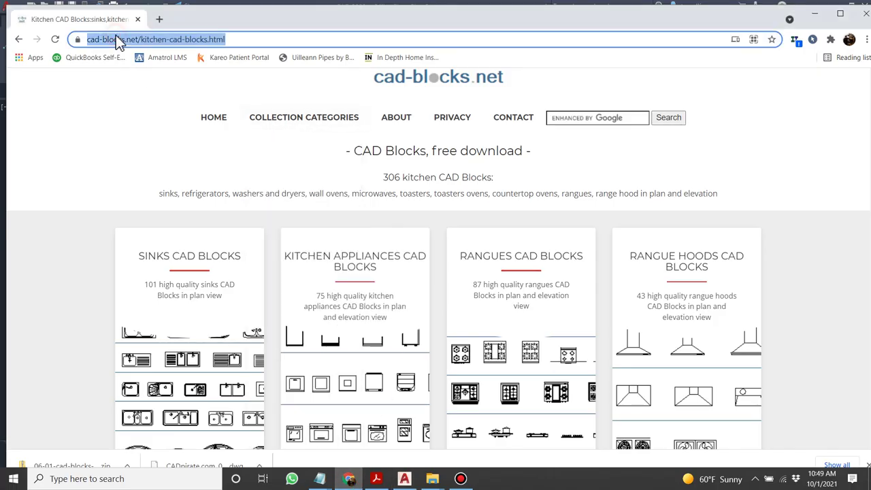
type("autoc")
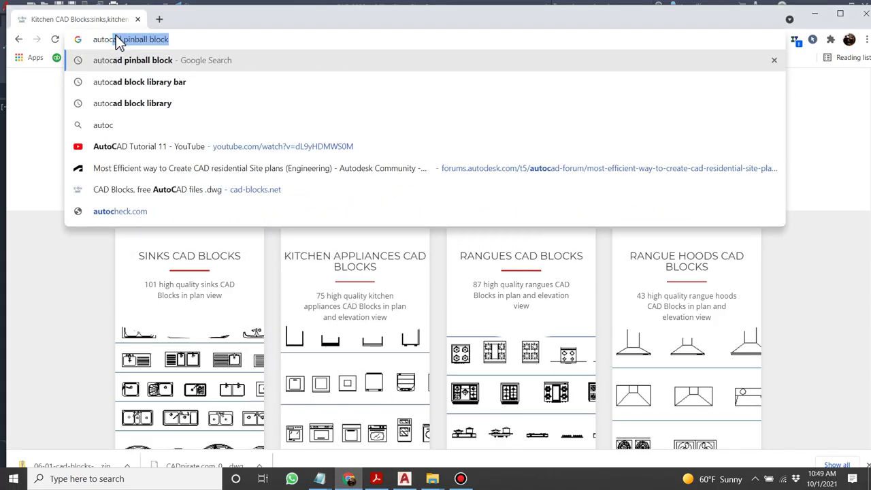
type("ad block poo")
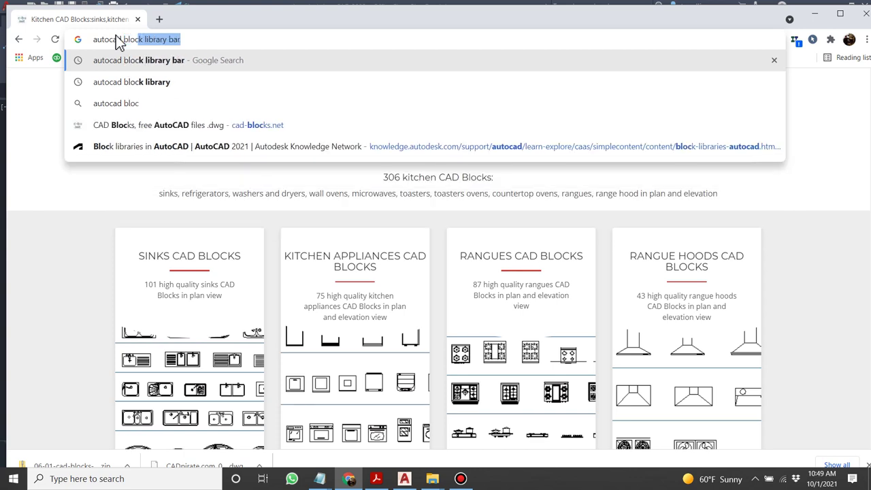
key("BackSpace")
key("BackSpace")
key("BackSpace")
type("pool t")
key("Return")
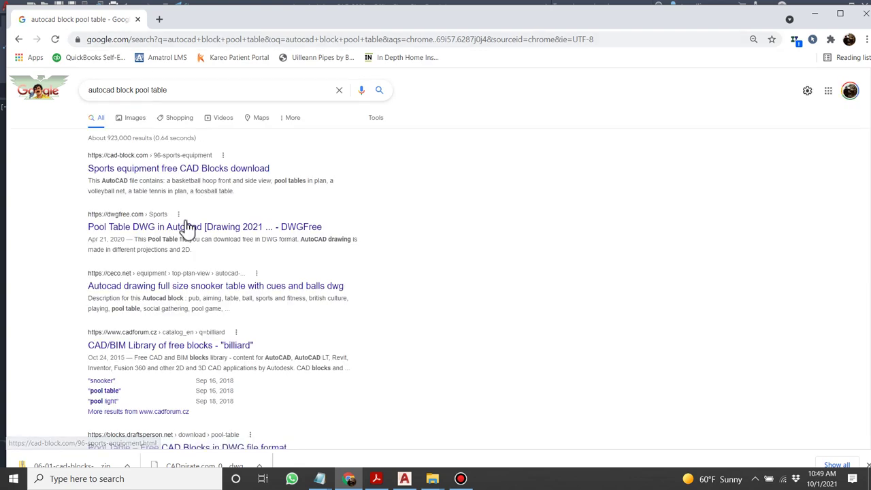
left_click(188, 170)
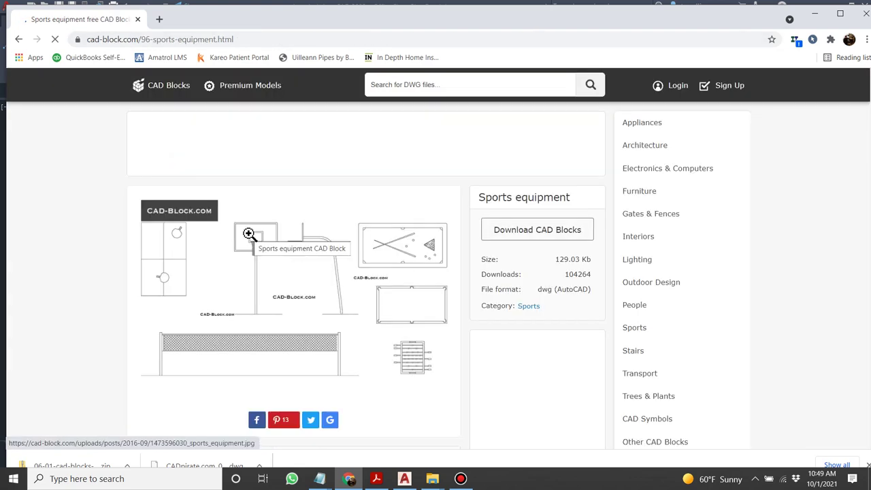
left_click(528, 230)
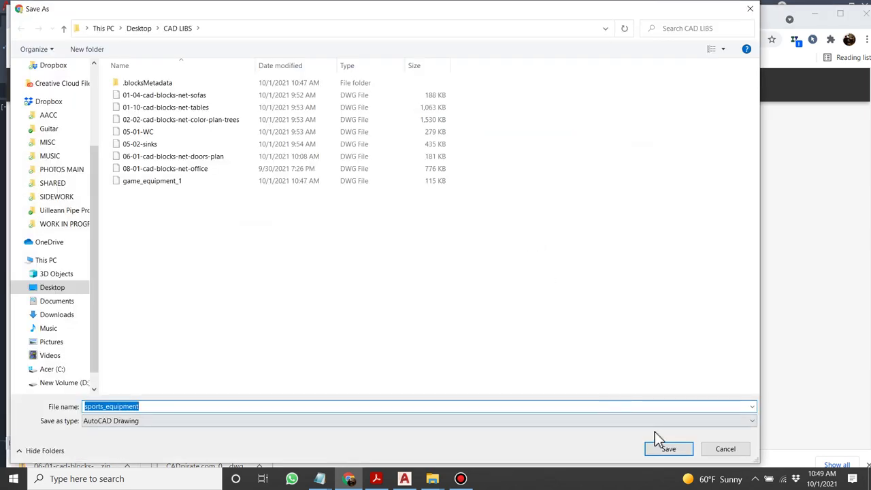
left_click(667, 451)
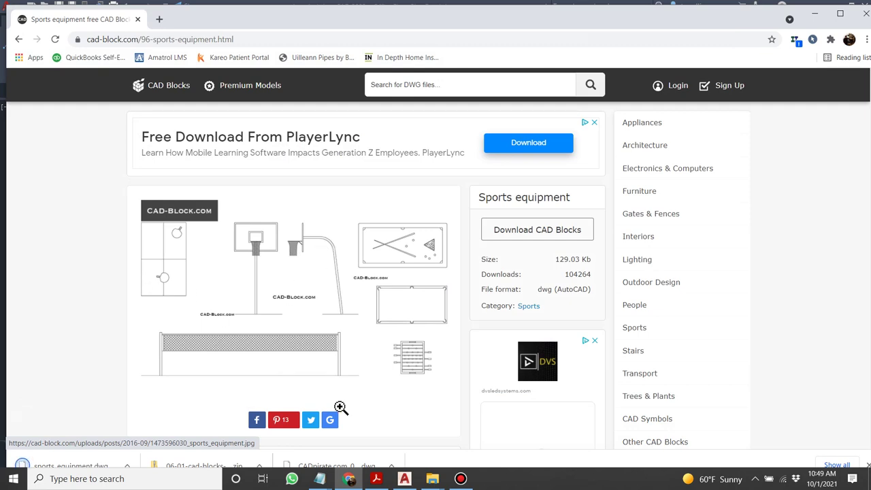
Load sports_equipment.dwg from CAD LIBS as the block library.
left_click(405, 478)
scroll(333, 318, "up", 3)
scroll(333, 318, "down", 3)
scroll(332, 318, "up", 2)
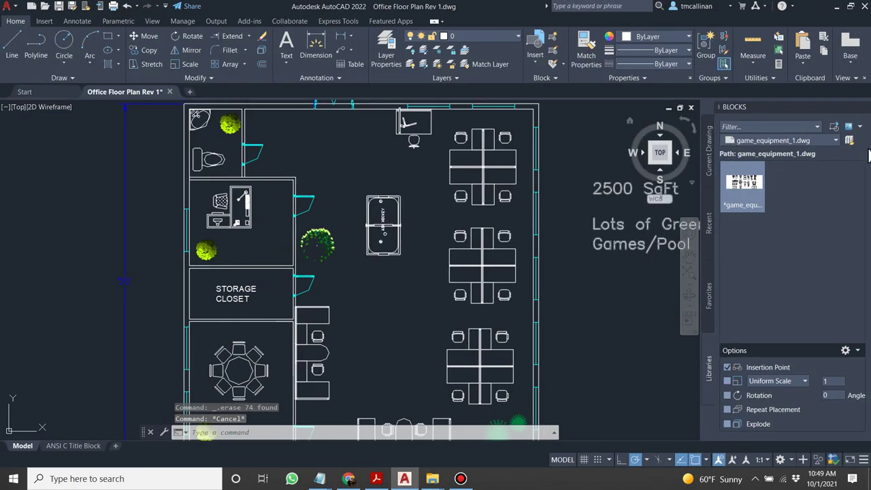
left_click(850, 141)
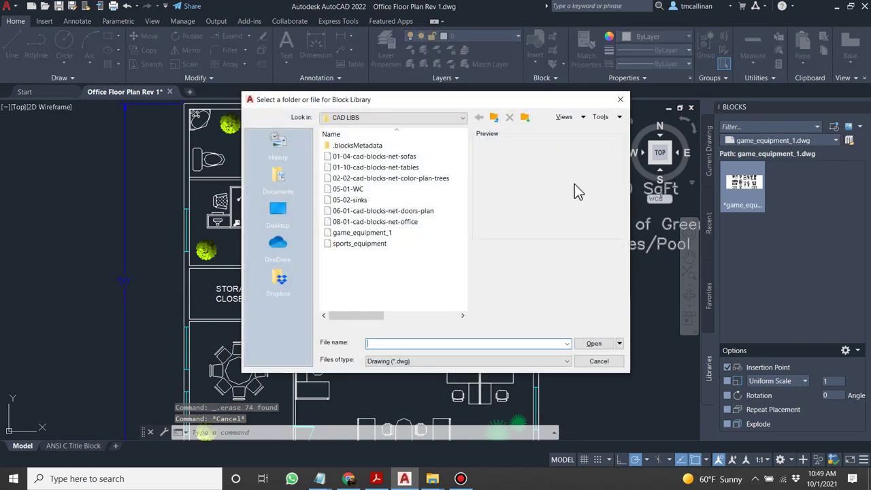
double_click(407, 243)
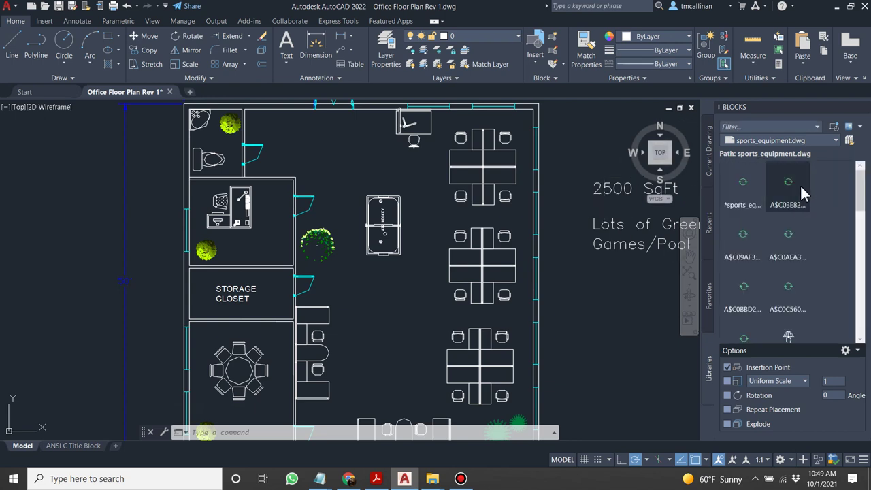
Place the pool table 2 block in the games area.
scroll(820, 211, "down", 4)
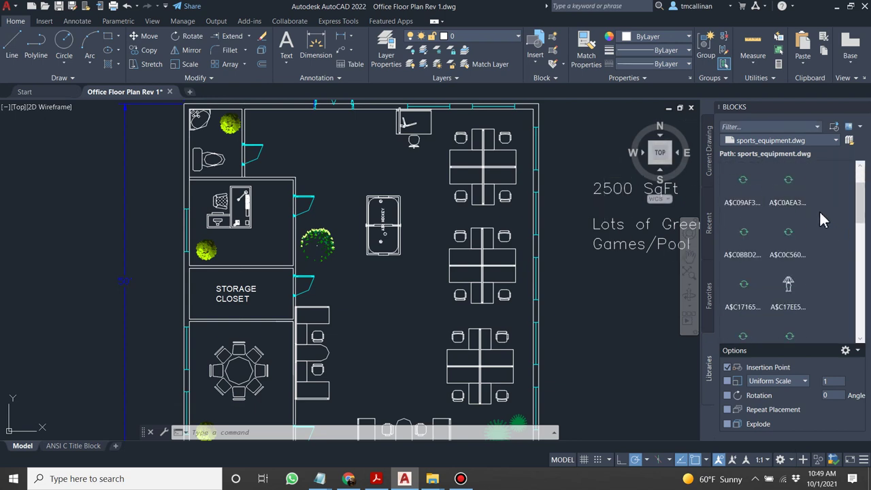
scroll(822, 217, "up", 4)
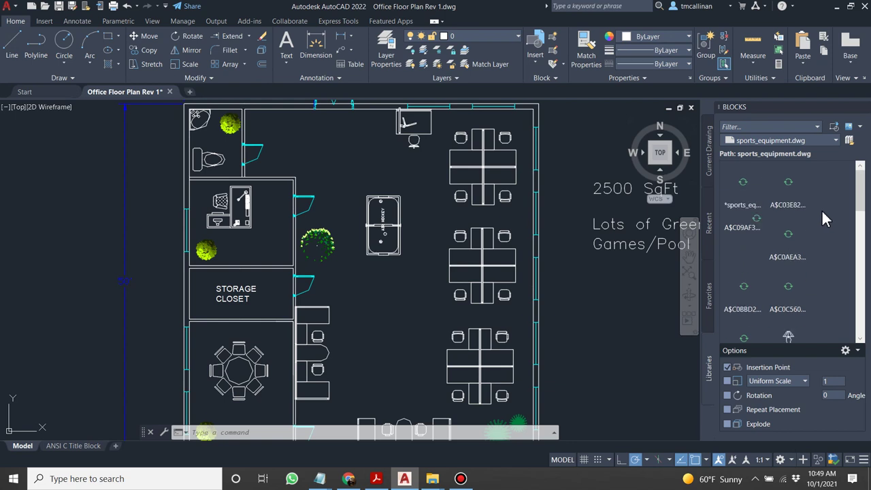
left_click_drag(862, 194, 867, 303)
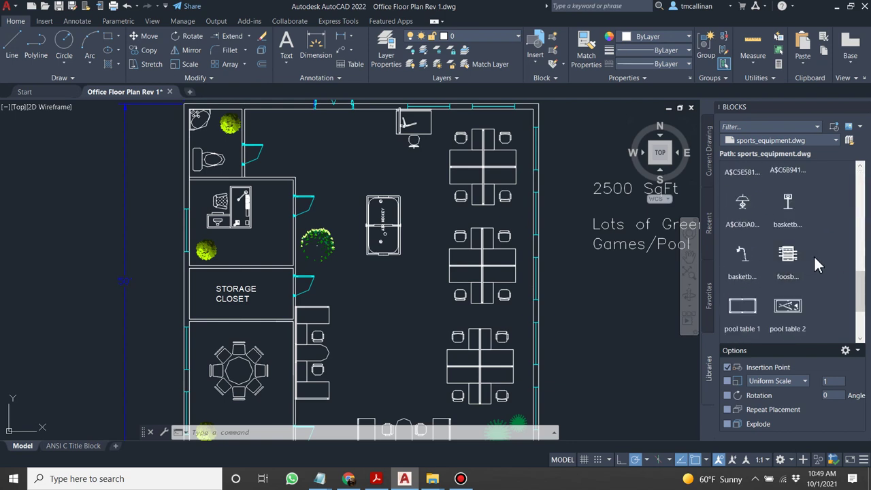
mouse_move(790, 279)
left_mouse_down()
mouse_move(550, 335)
mouse_move(397, 321)
left_mouse_up()
Erase the unwanted sport-9 block from the drawing.
left_click(373, 308)
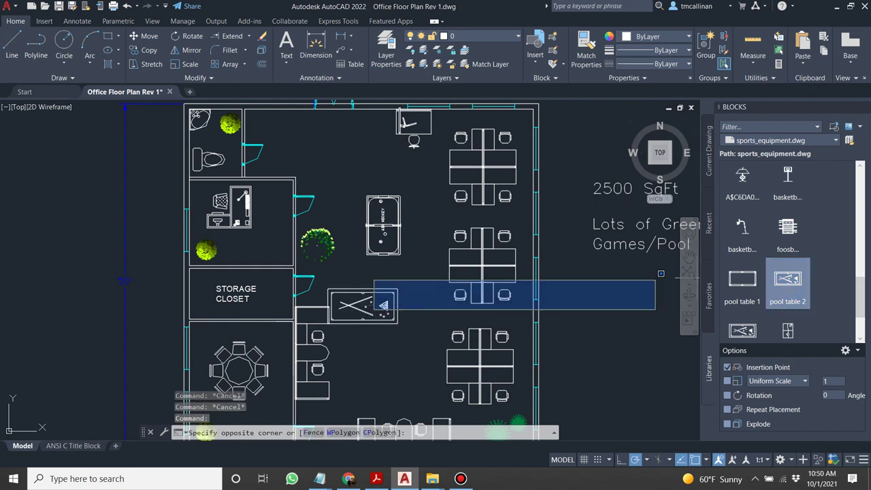
scroll(790, 276, "down", 1)
left_click(743, 278)
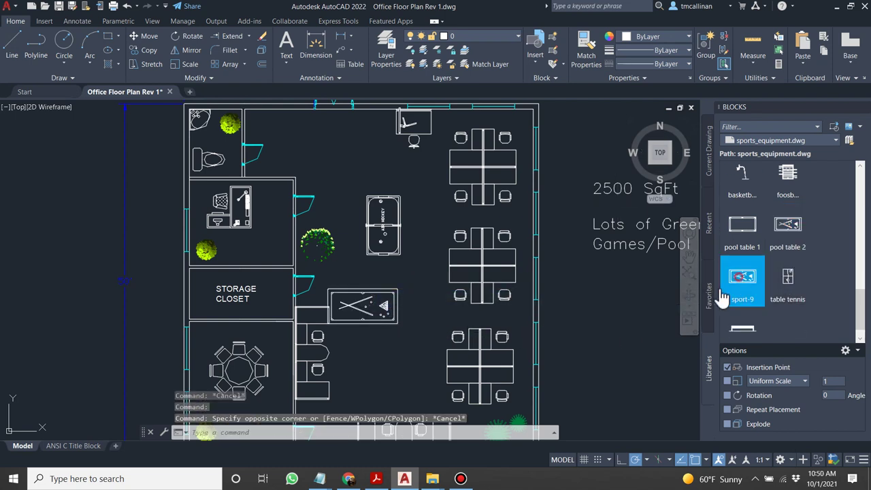
key("Escape")
scroll(375, 356, "down", 3)
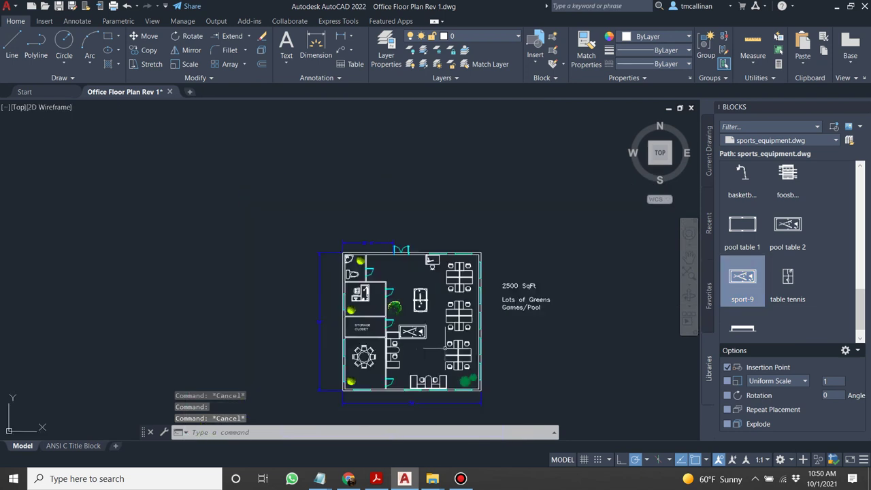
scroll(409, 354, "up", 4)
left_click(430, 360)
left_click(491, 364)
key("Delete")
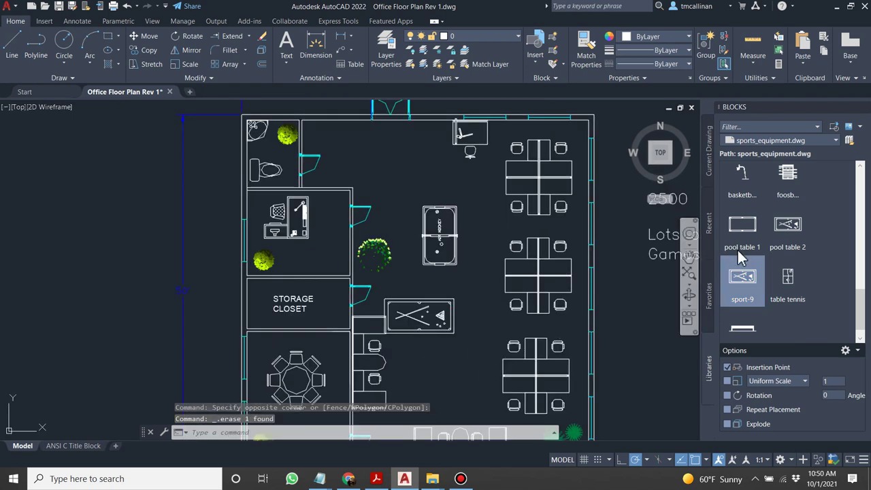
Place the table tennis table block in the games area.
scroll(783, 259, "down", 1)
mouse_move(784, 269)
left_mouse_down()
mouse_move(481, 369)
mouse_move(496, 375)
left_mouse_up()
scroll(750, 232, "up", 1)
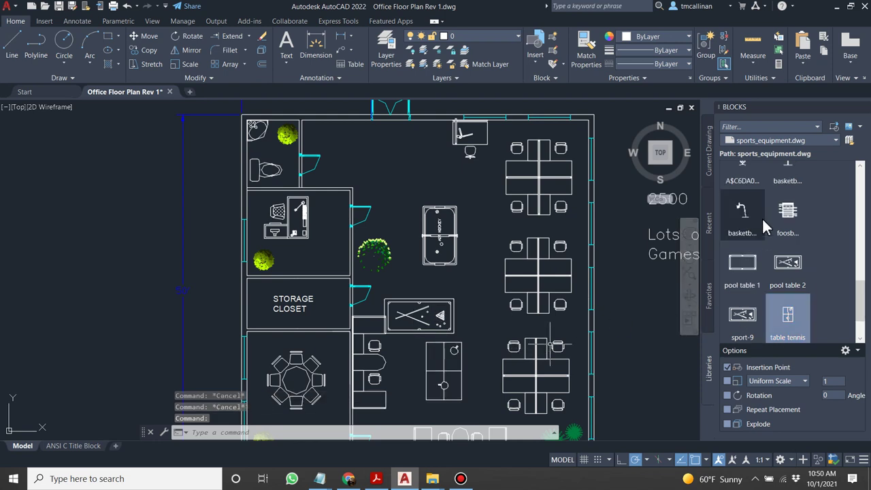
scroll(762, 218, "up", 1)
Place the foosball table beside the air hockey table and center the view on the games area.
mouse_move(790, 216)
left_mouse_down()
mouse_move(787, 232)
mouse_move(466, 282)
mouse_move(442, 243)
left_mouse_up()
scroll(443, 238, "up", 3)
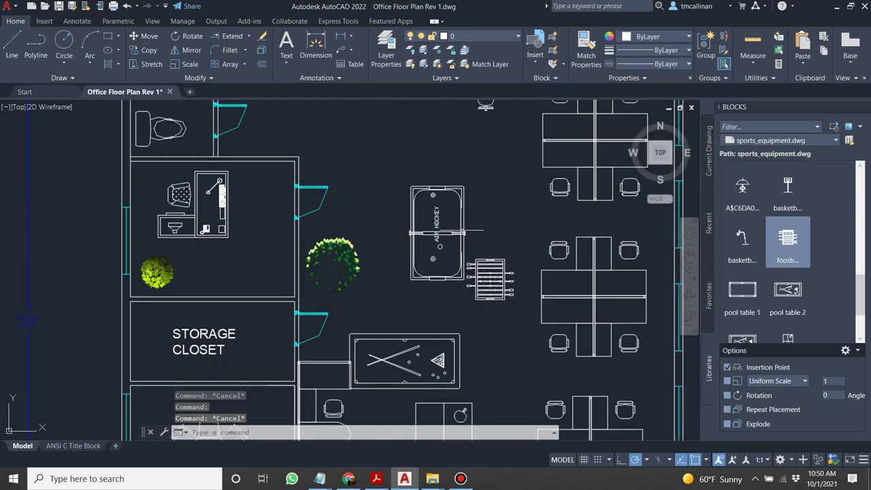
scroll(494, 237, "down", 2)
scroll(425, 228, "up", 2)
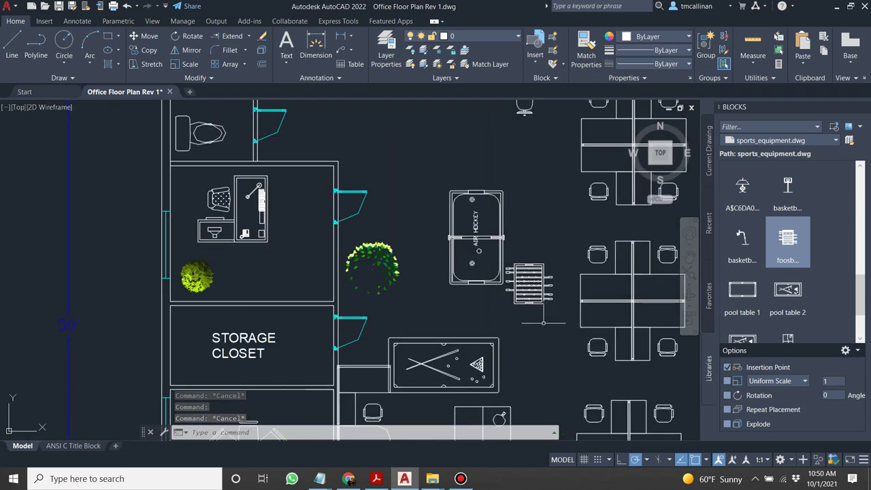
scroll(508, 313, "down", 4)
scroll(519, 320, "up", 3)
scroll(524, 340, "down", 4)
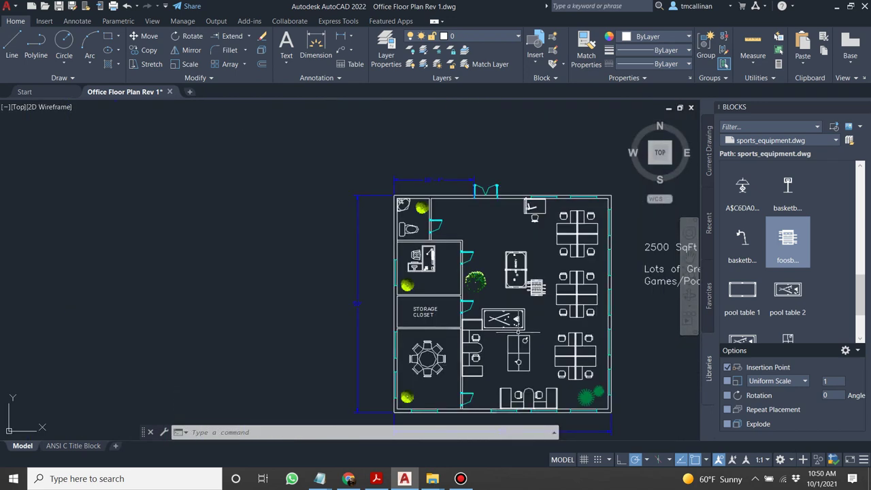
scroll(538, 371, "up", 2)
scroll(512, 260, "up", 2)
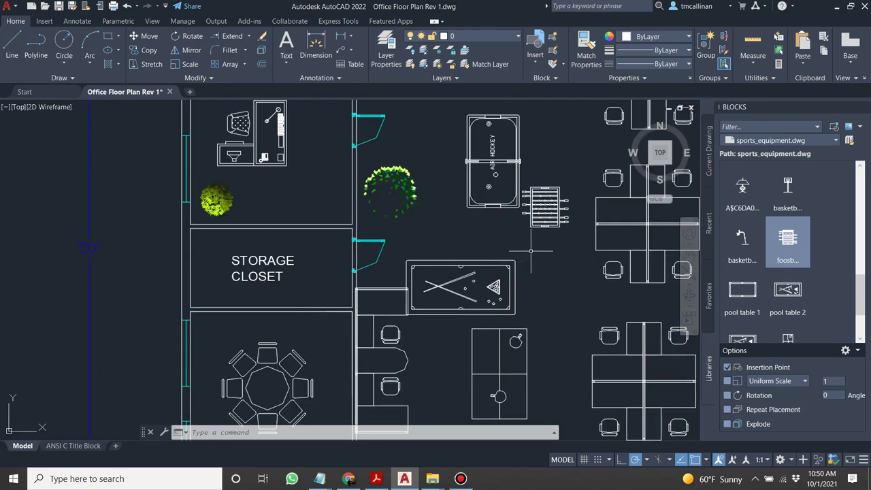
middle_click_drag(525, 254, 469, 240)
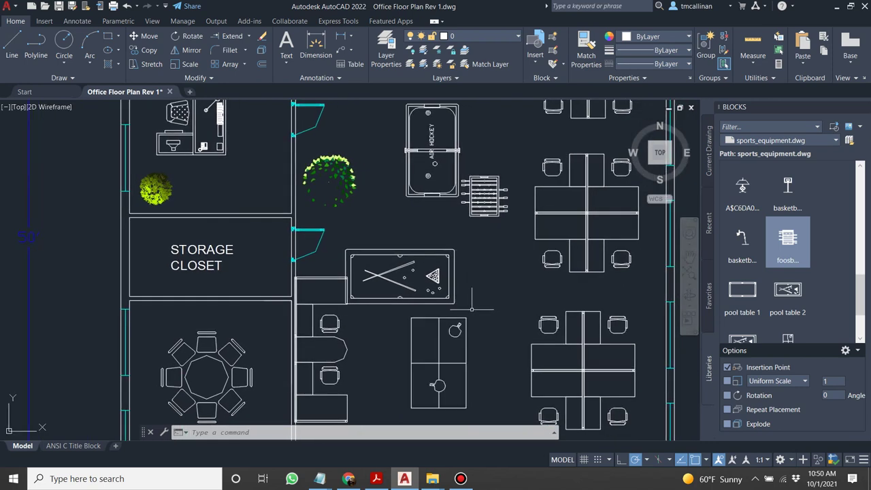
scroll(480, 217, "down", 4)
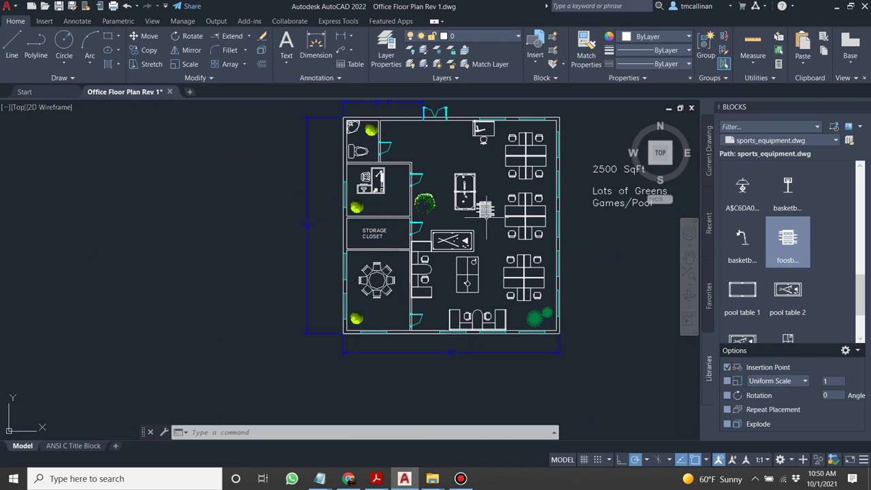
scroll(472, 162, "up", 2)
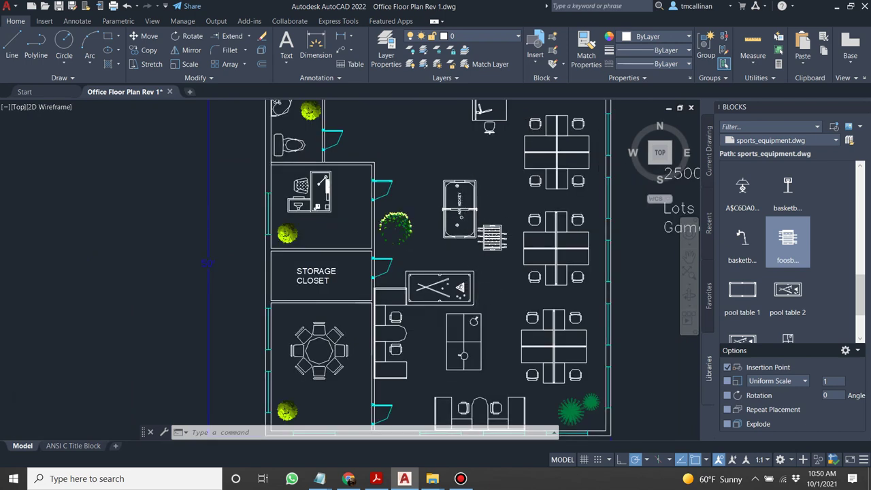
scroll(497, 348, "up", 2)
Erase the ping-pong table.
left_click(492, 361)
left_click(368, 289)
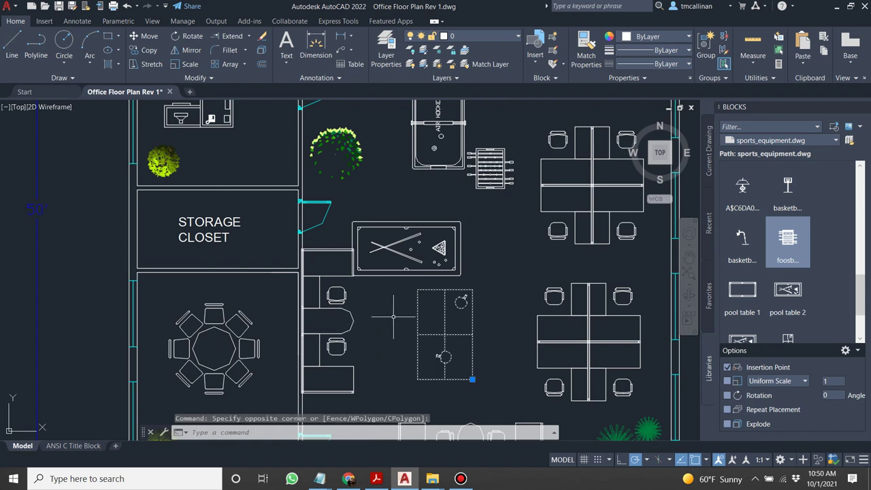
key("Delete")
Rotate the pool table 90° so it stands vertically.
left_click(469, 283)
left_click(407, 261)
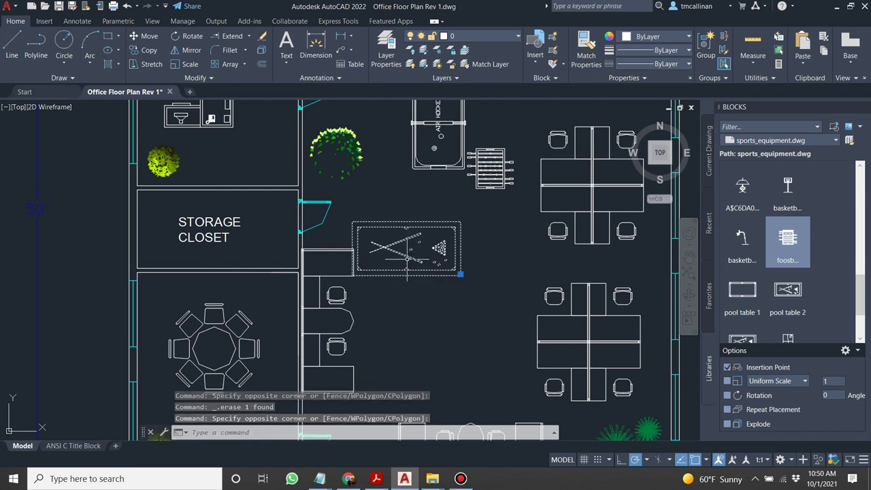
left_click(190, 36)
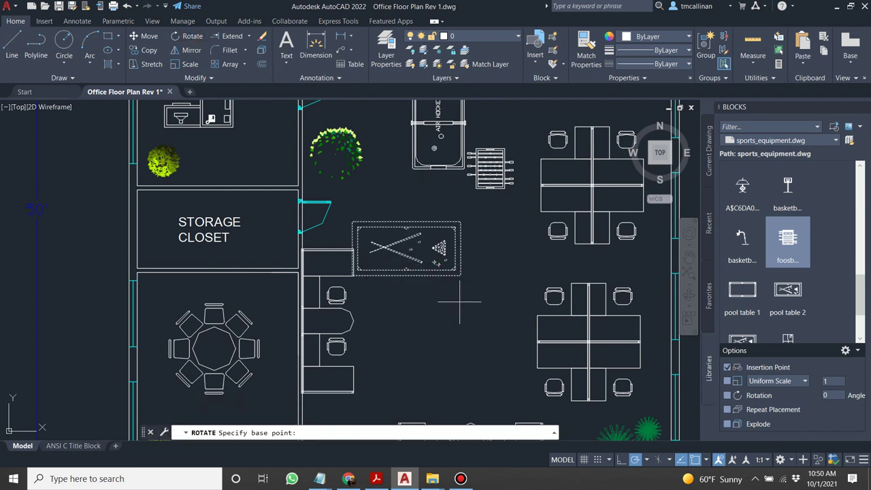
left_click(461, 274)
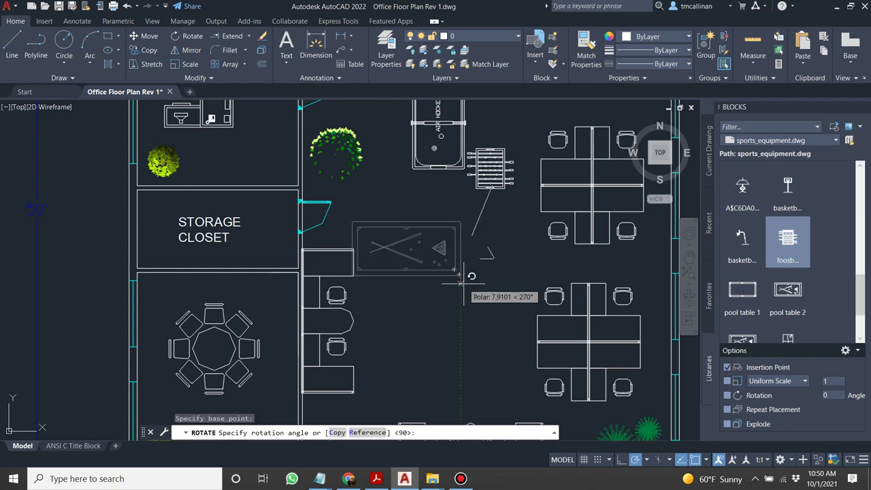
left_click(460, 265)
key("Escape")
Move the pool table lower in the room, below the foosball table.
left_click(480, 293)
left_click(446, 262)
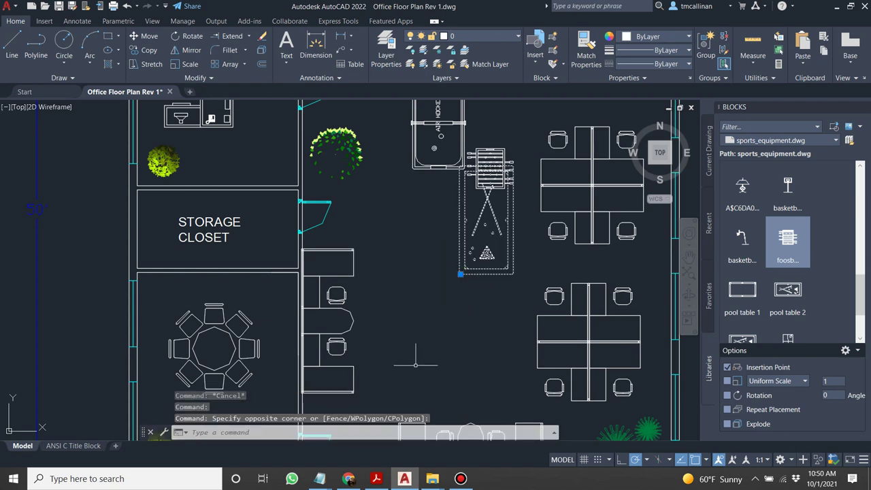
left_click(461, 274)
left_click(417, 368)
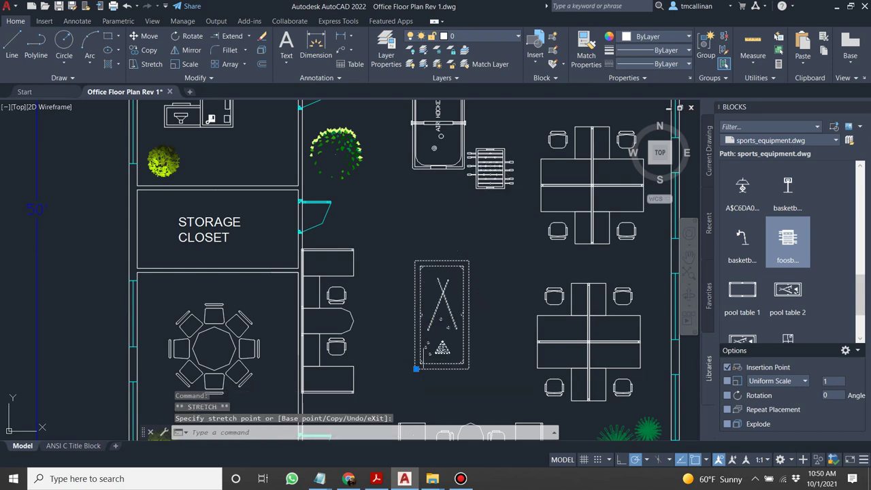
key("Escape")
scroll(425, 293, "down", 5)
scroll(426, 293, "up", 5)
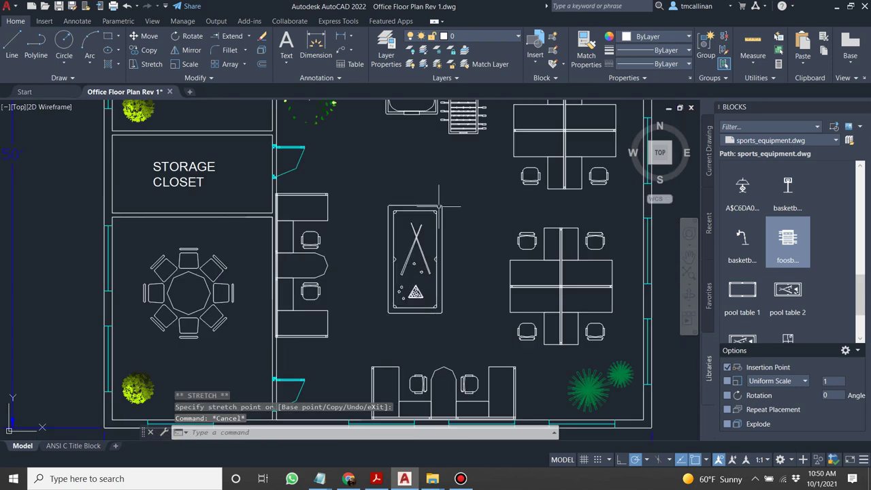
middle_click_drag(436, 164, 410, 239)
scroll(410, 238, "down", 5)
scroll(386, 197, "up", 3)
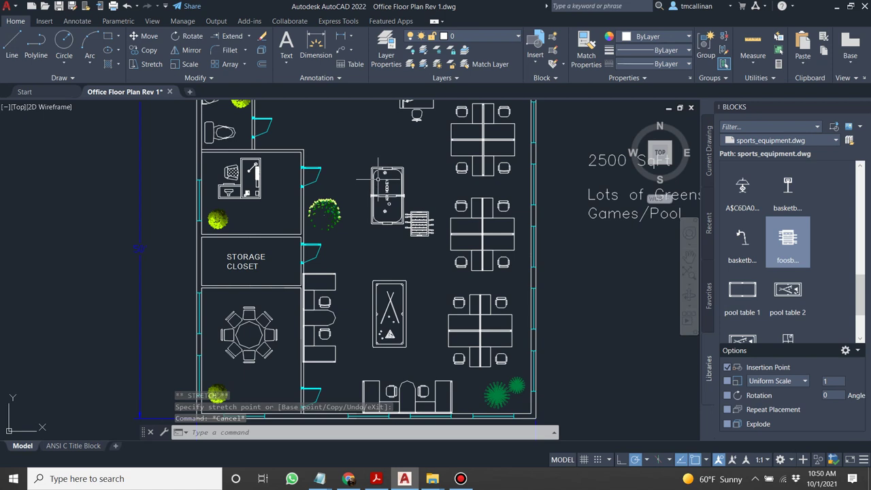
key("Escape")
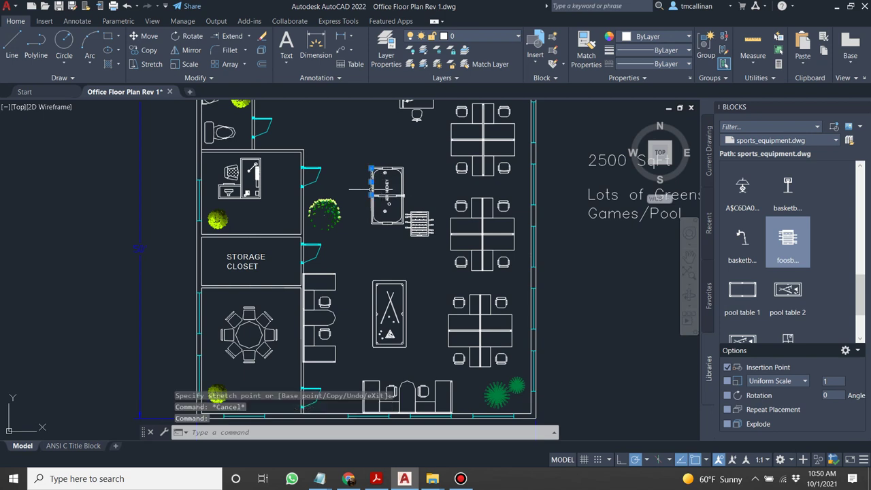
Window-select the air hockey table and delete it.
left_click(351, 154)
left_click(407, 236)
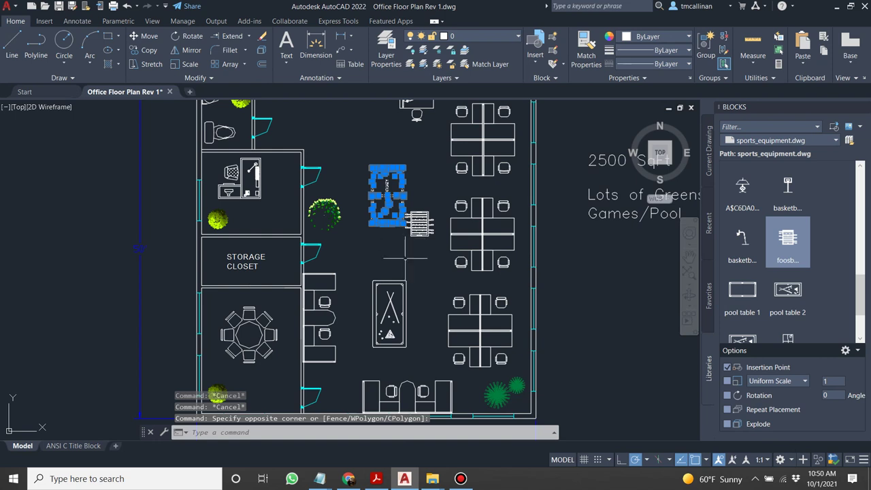
key("Delete")
scroll(424, 214, "up", 3)
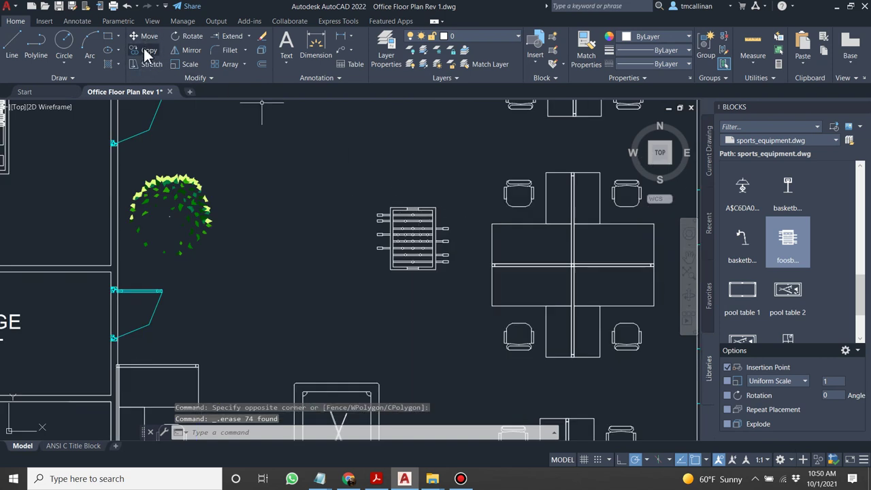
Move the foosball table by its bottom-left corner to the centre of the room, above the pool table.
left_click(145, 36)
left_click(341, 182)
left_click(449, 310)
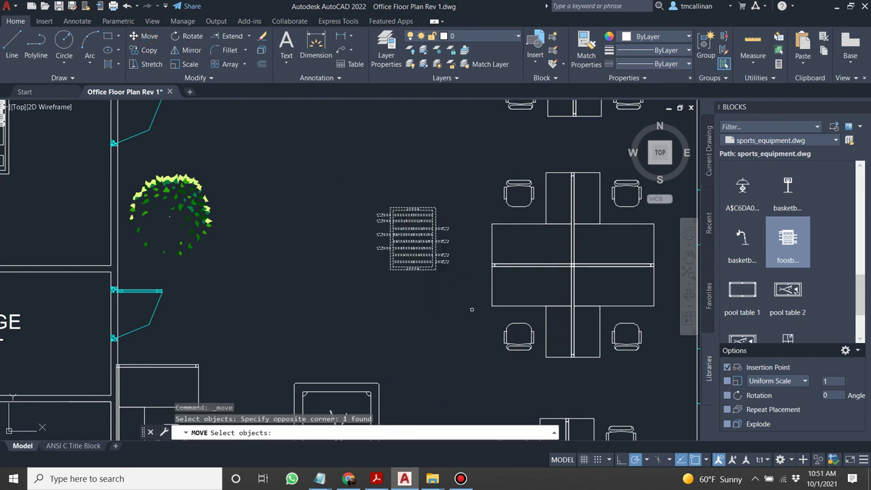
key("Return")
left_click(390, 271)
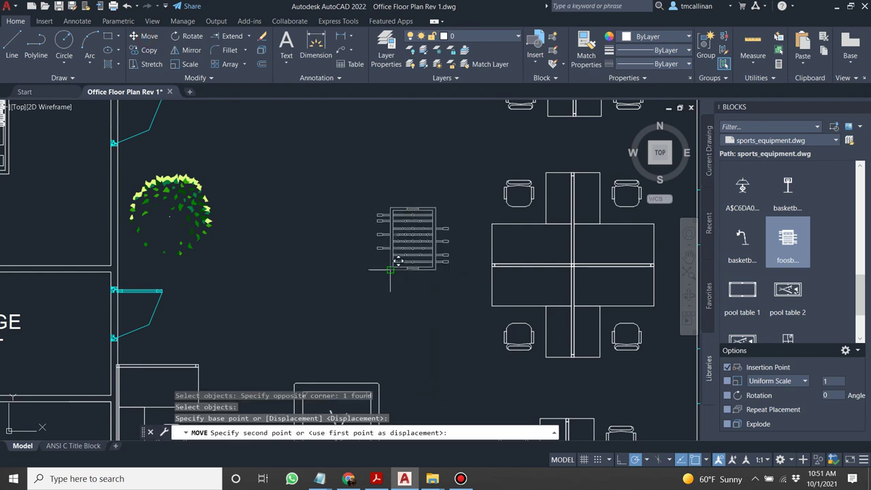
left_click(312, 287)
key("Escape")
scroll(320, 283, "down", 3)
scroll(326, 280, "up", 3)
Reselect the foosball table and start another move from its corner, then cancel it.
left_click(303, 226)
left_click(465, 362)
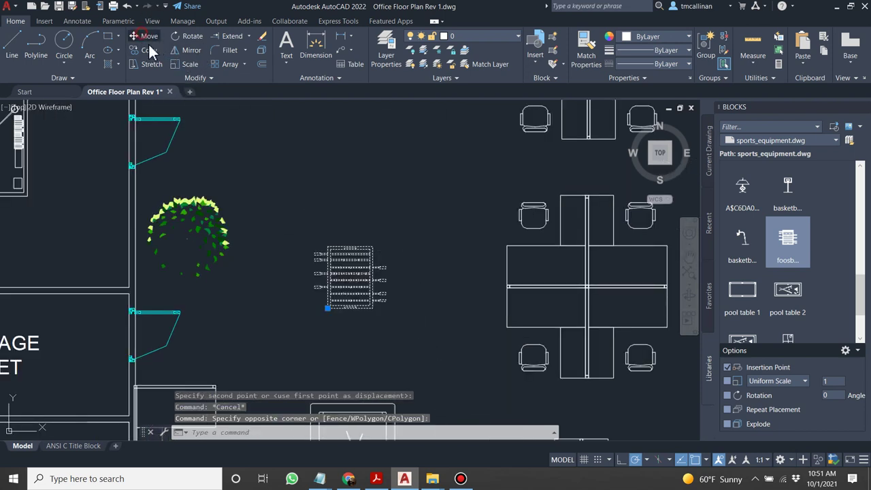
left_click(147, 37)
left_click(328, 303)
key("Escape")
scroll(332, 293, "down", 5)
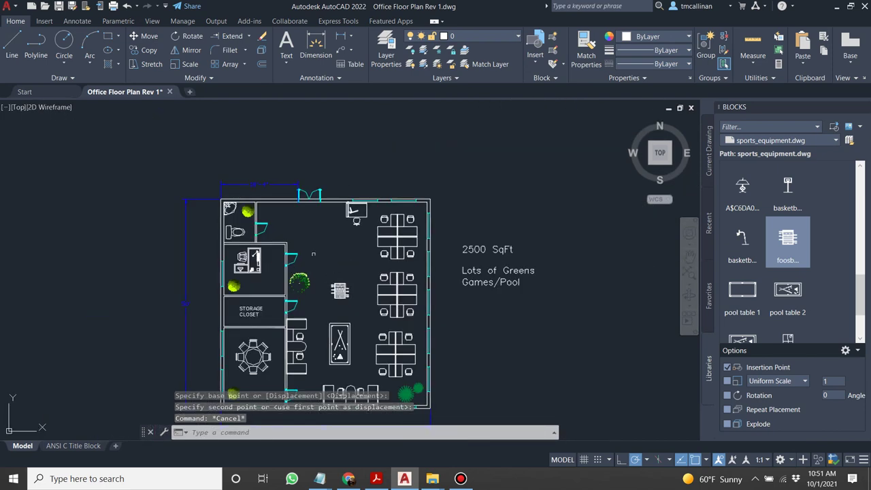
Look over the floor plan, then switch to the ANSI C Title Block layout.
scroll(317, 248, "down", 1)
scroll(317, 247, "up", 3)
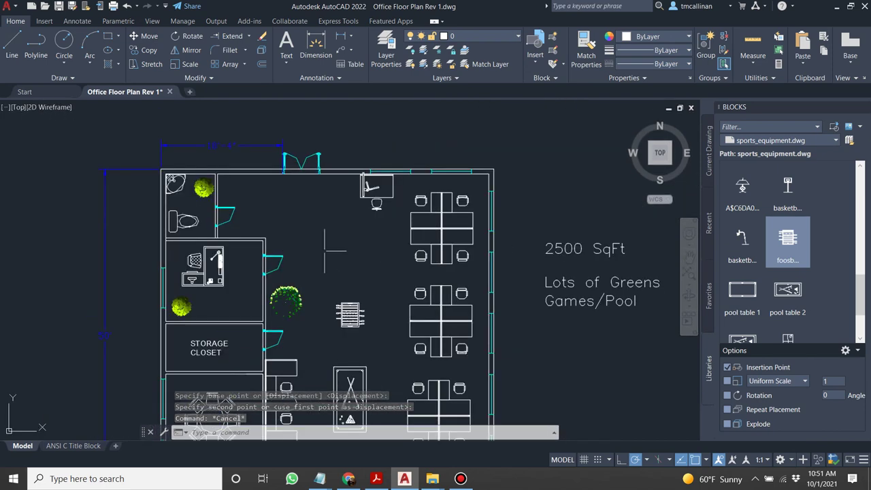
scroll(333, 272, "down", 2)
scroll(333, 290, "up", 5)
scroll(337, 293, "down", 5)
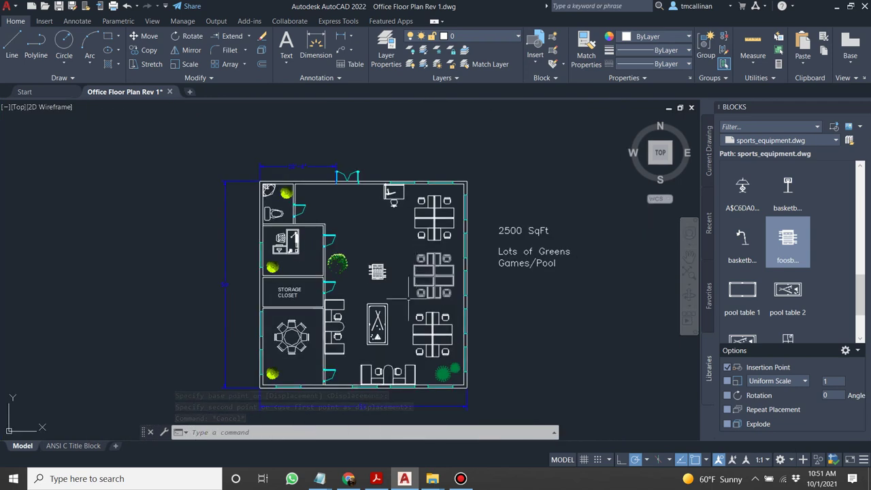
middle_click_drag(404, 311, 421, 296)
scroll(406, 291, "up", 3)
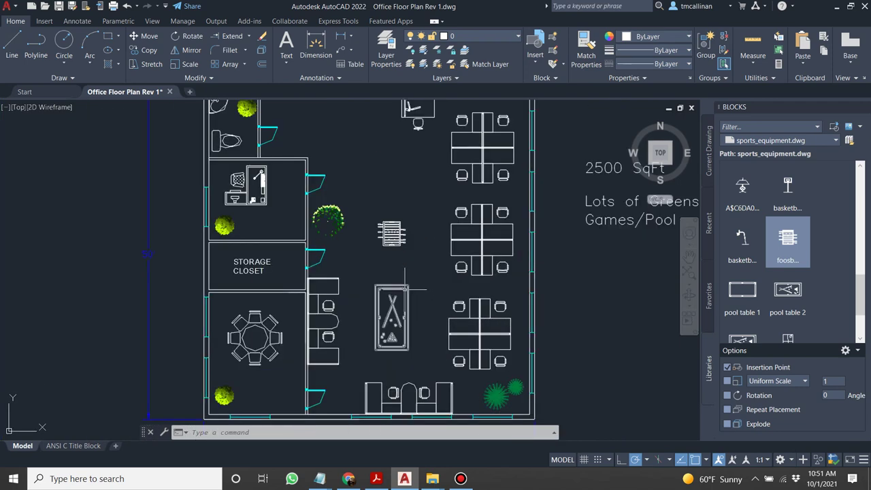
scroll(393, 291, "down", 3)
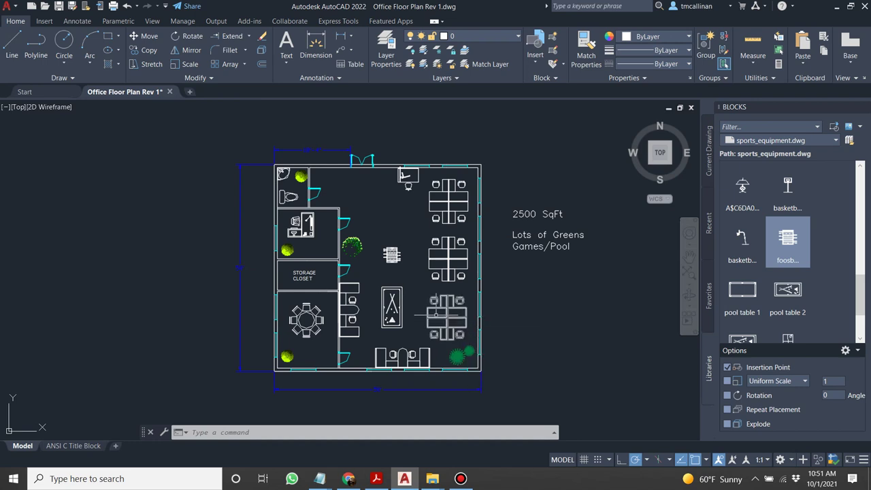
left_click(85, 451)
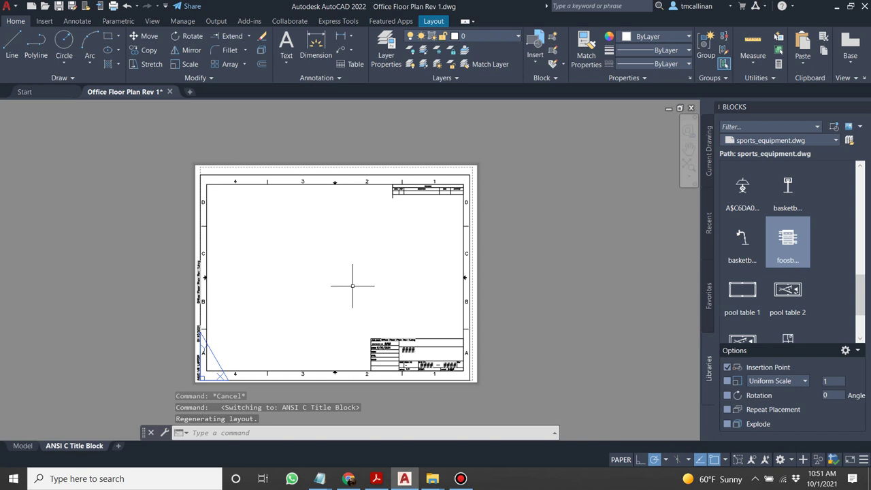
scroll(356, 283, "up", 2)
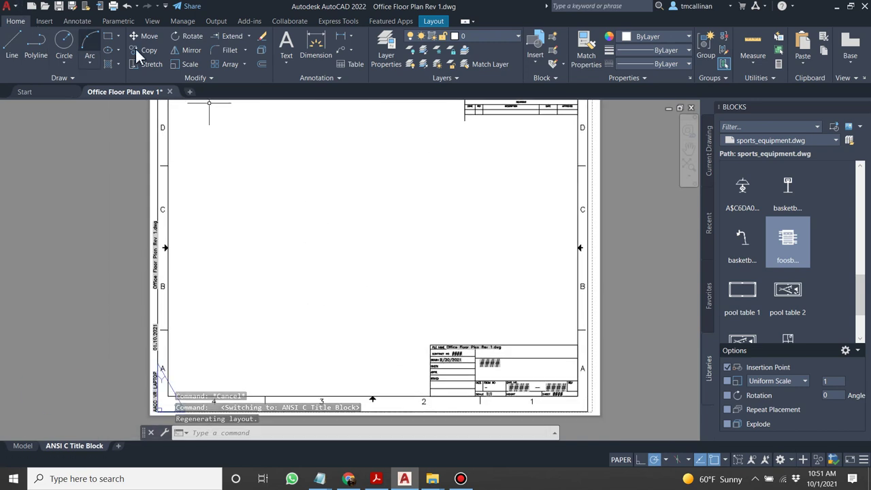
Add a rectangular viewport fitted to the whole ANSI C Title Block sheet.
left_click(154, 22)
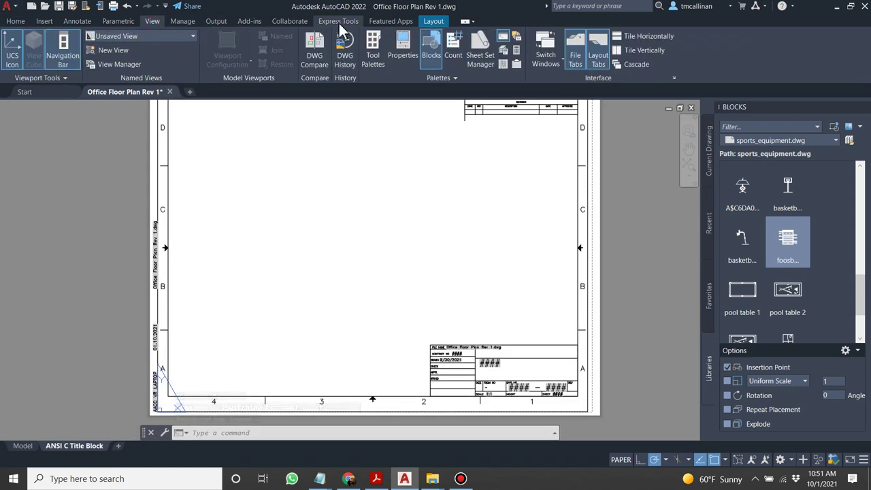
left_click(434, 21)
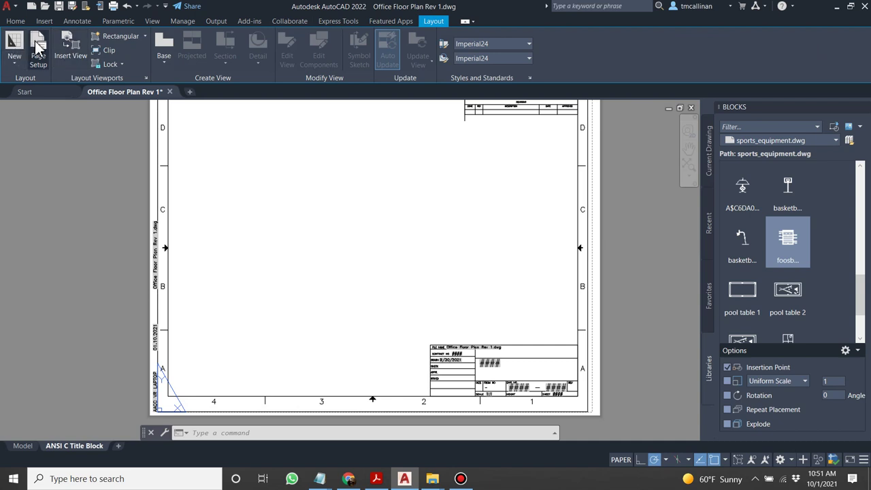
left_click(120, 39)
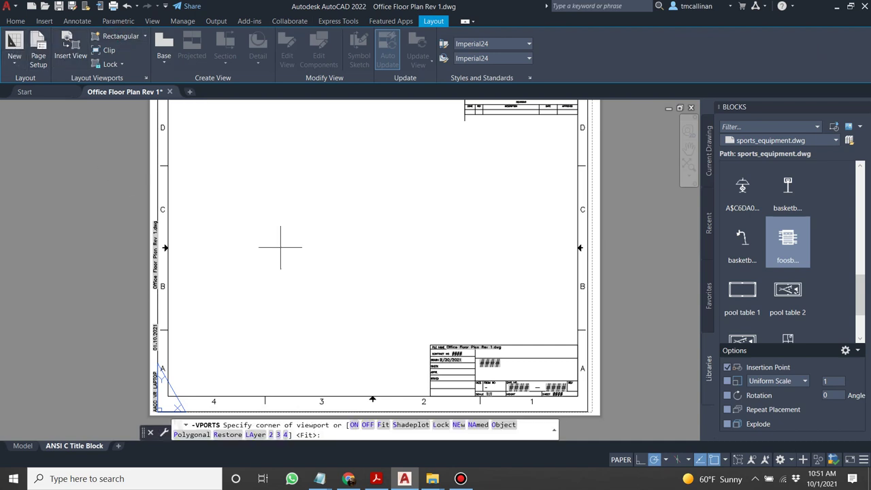
key("Return")
scroll(334, 269, "down", 2)
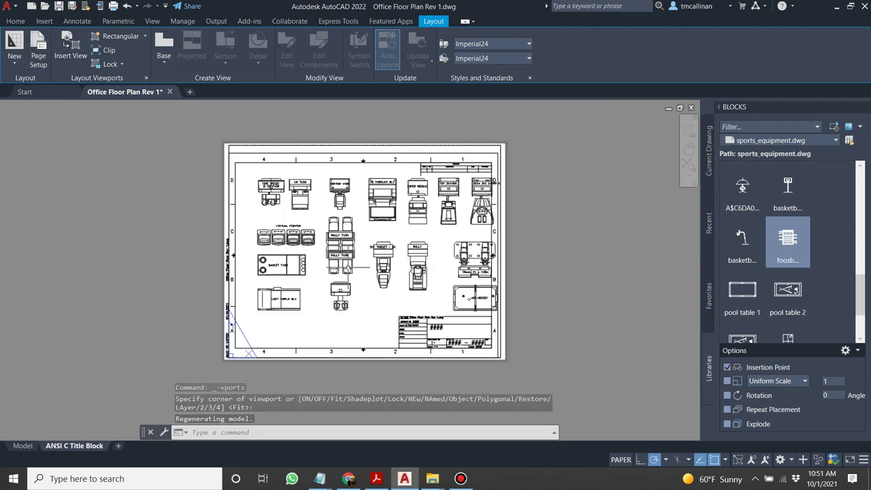
key("Escape")
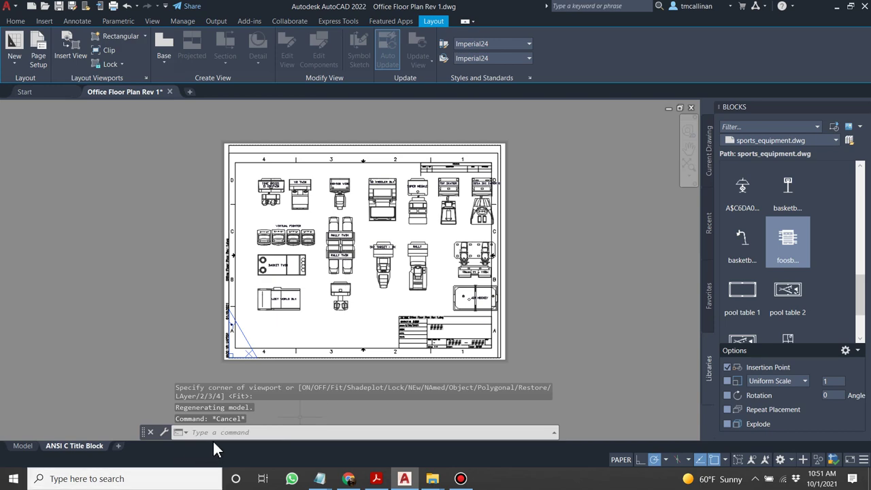
Check the Model tab, then return to the ANSI C layout and select everything on it.
left_click(21, 446)
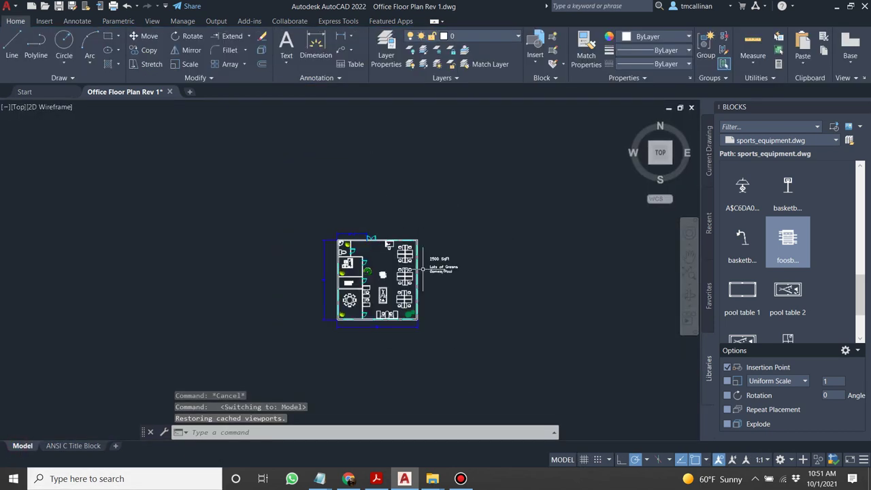
scroll(422, 270, "up", 4)
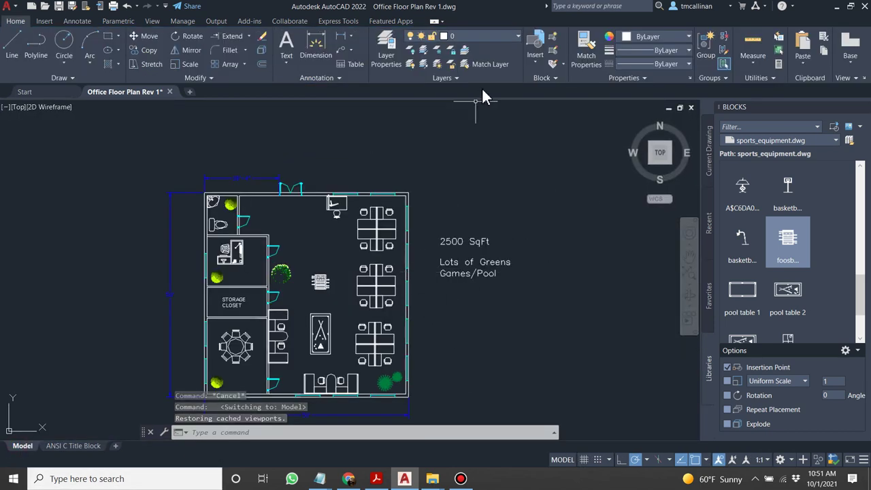
left_click(69, 448)
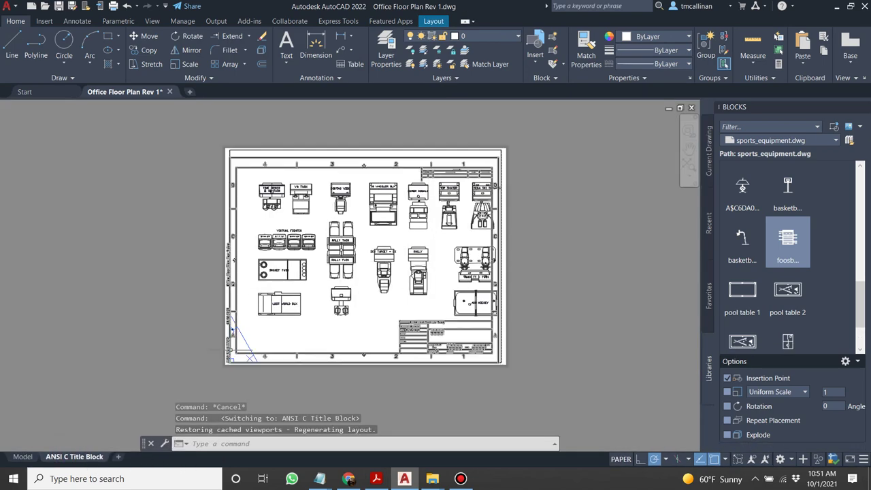
key("ctrl+a")
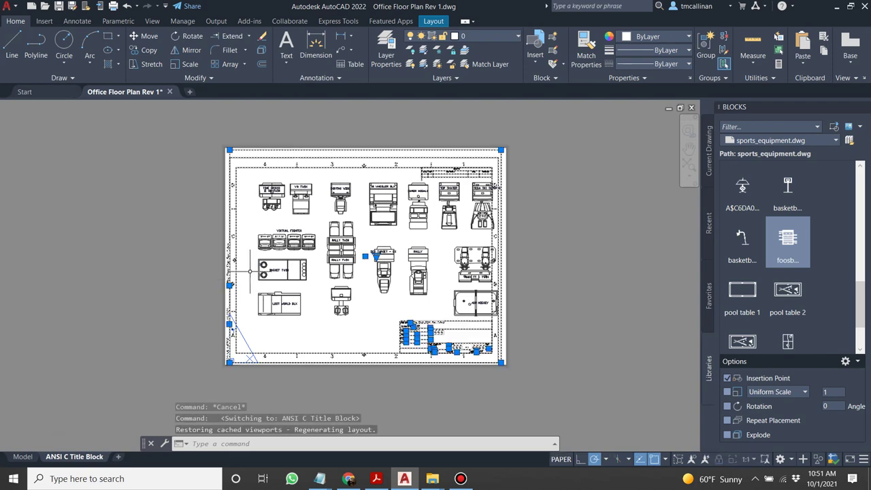
Undo the layout deletion back to model space and zoom to the drawing's extents.
key("Delete")
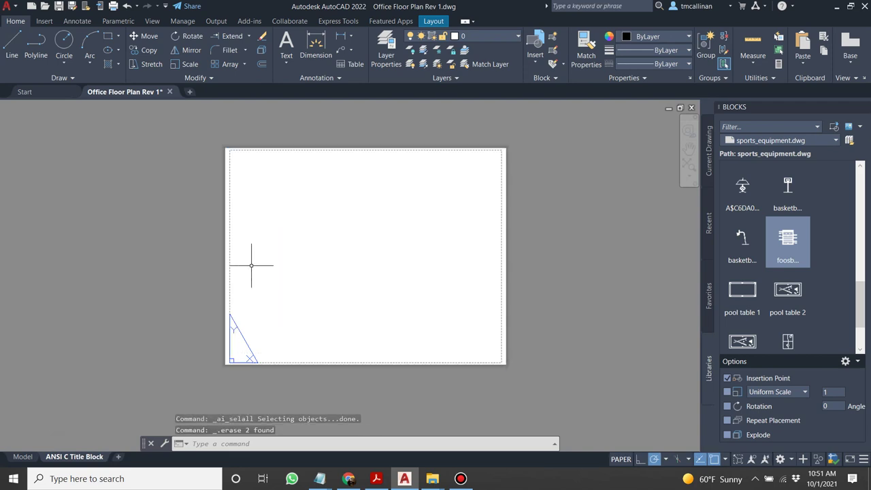
key("ctrl+z")
key("ctrl+z")
key("ctrl+z")
key("ctrl+z")
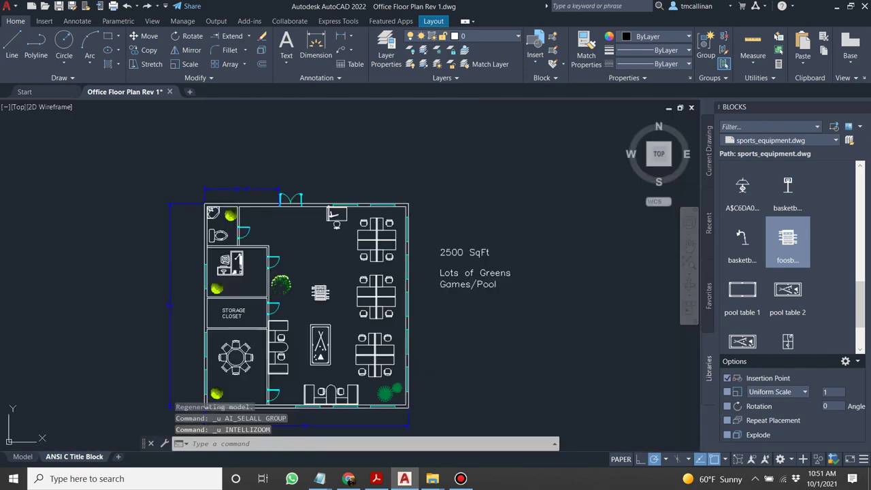
key("ctrl+z")
key("ctrl+z")
key("ctrl+z")
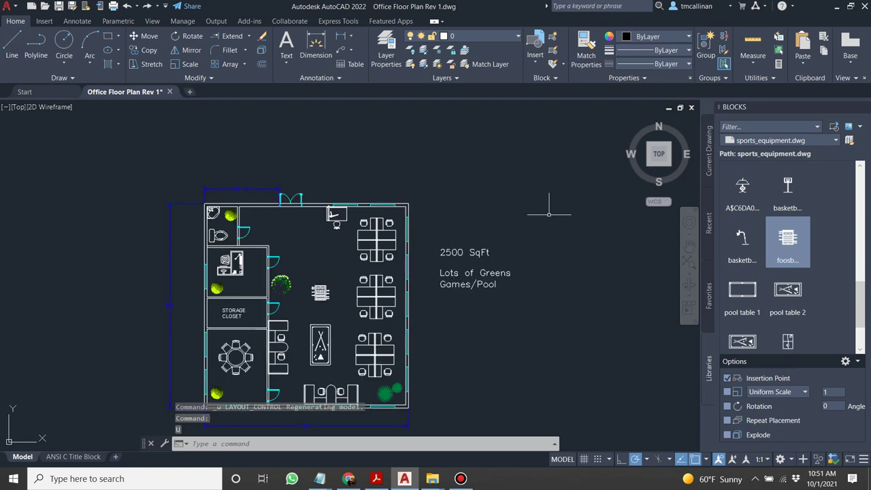
left_click(693, 289)
left_click(730, 340)
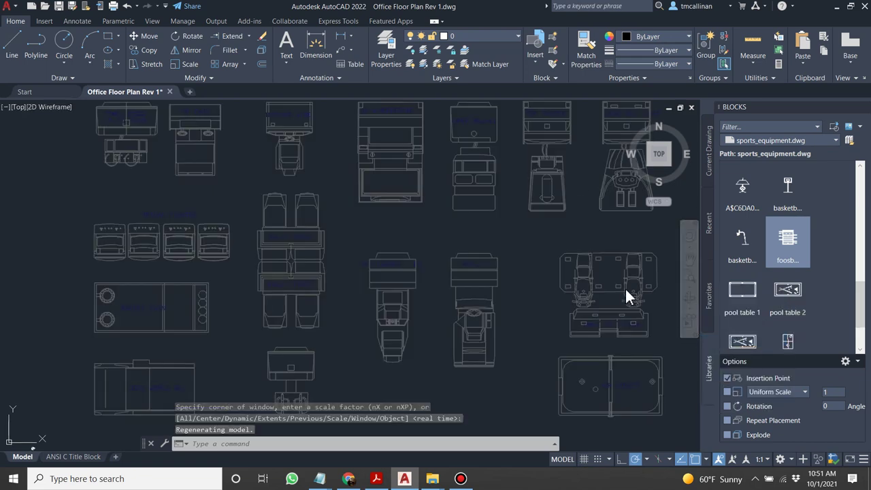
Window-select the sports equipment reference blocks and erase them.
scroll(567, 243, "down", 4)
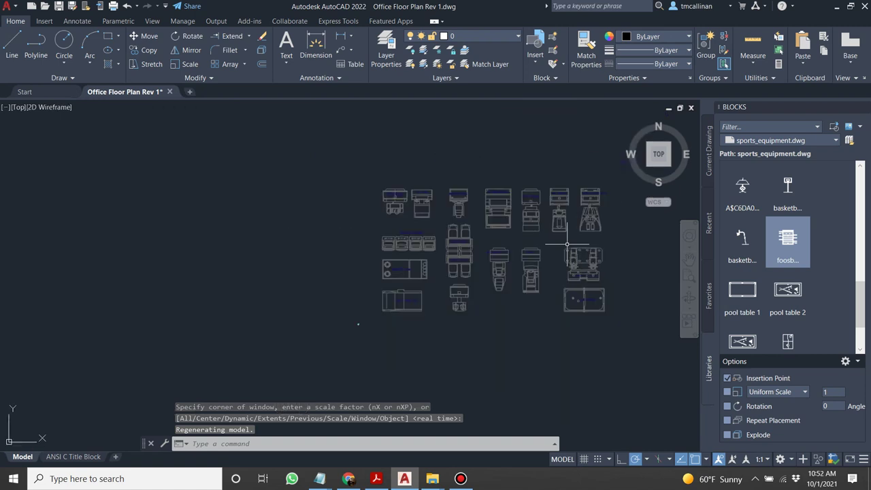
left_click(378, 178)
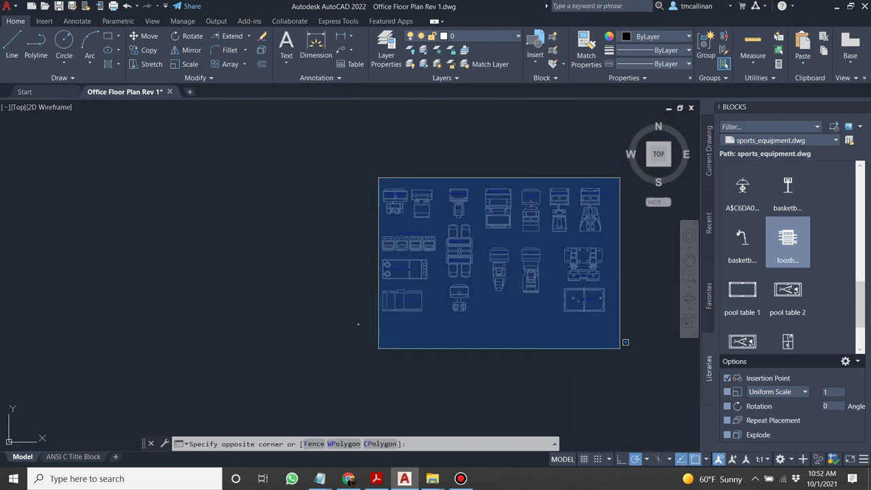
left_click(626, 346)
key("Delete")
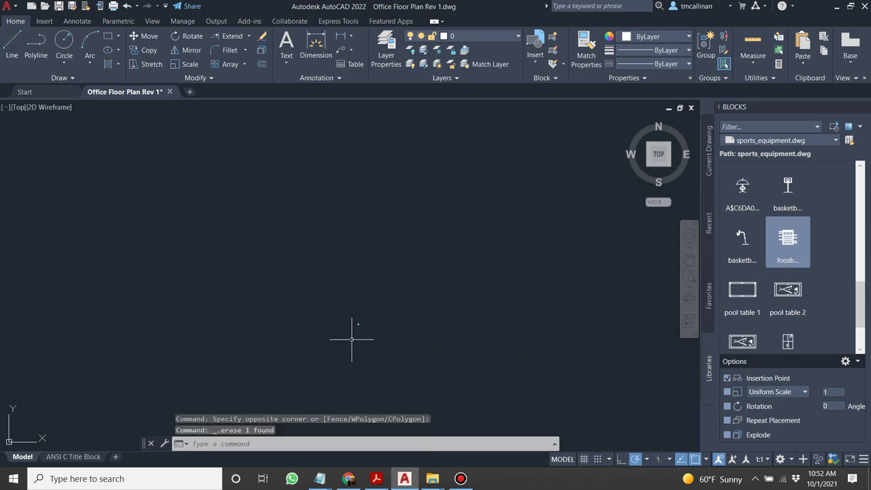
Delete the '2500 SqFt / Lots of Greens / Games/Pool' area note text.
scroll(214, 264, "up", 3)
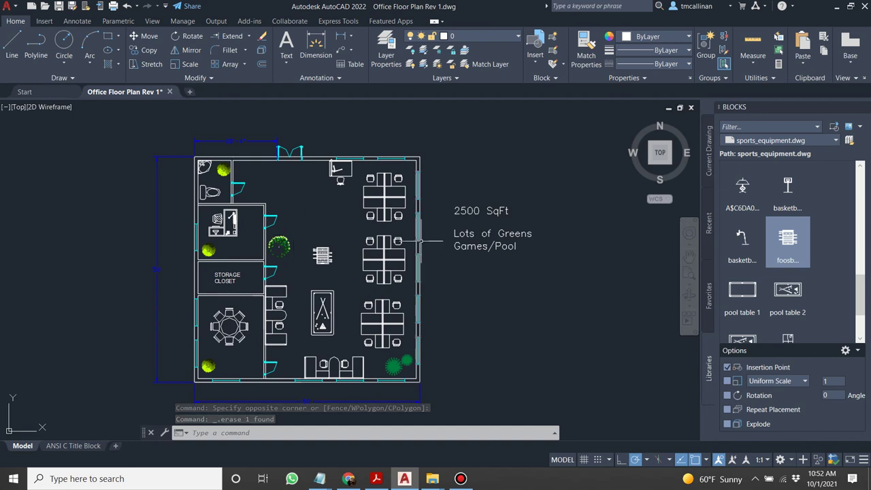
left_click(525, 256)
left_click(446, 192)
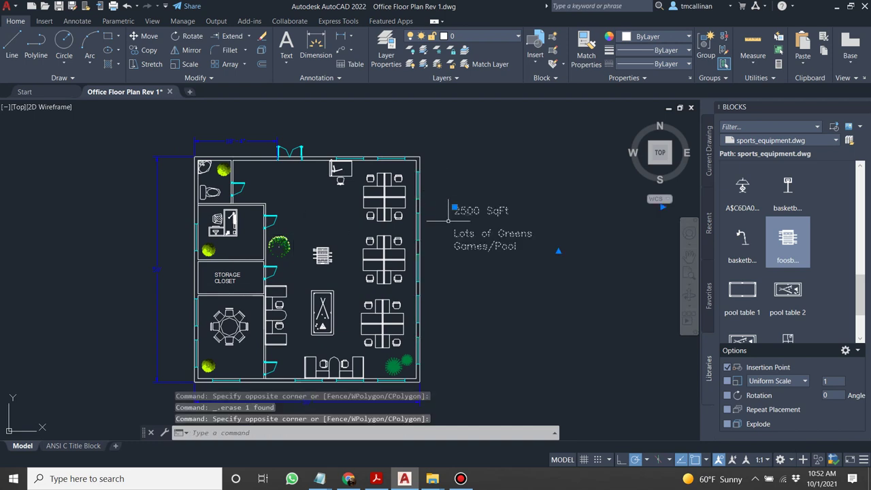
key("Delete")
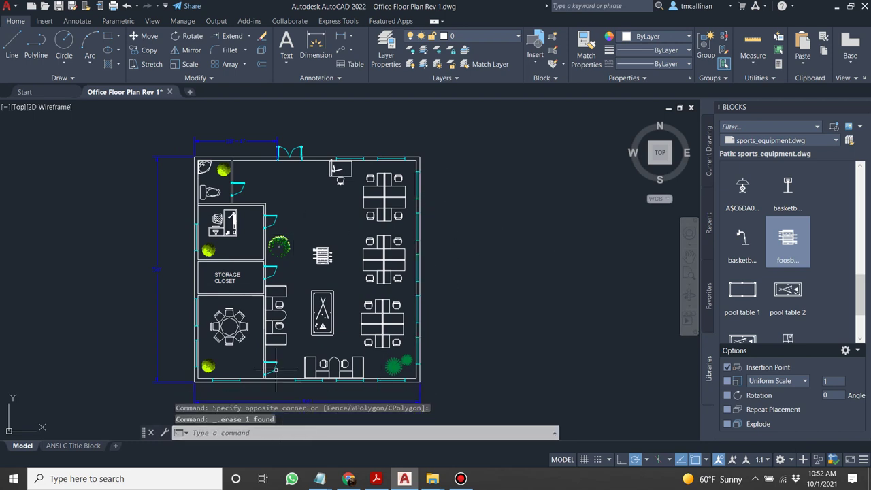
left_click(375, 479)
scroll(412, 316, "down", 5)
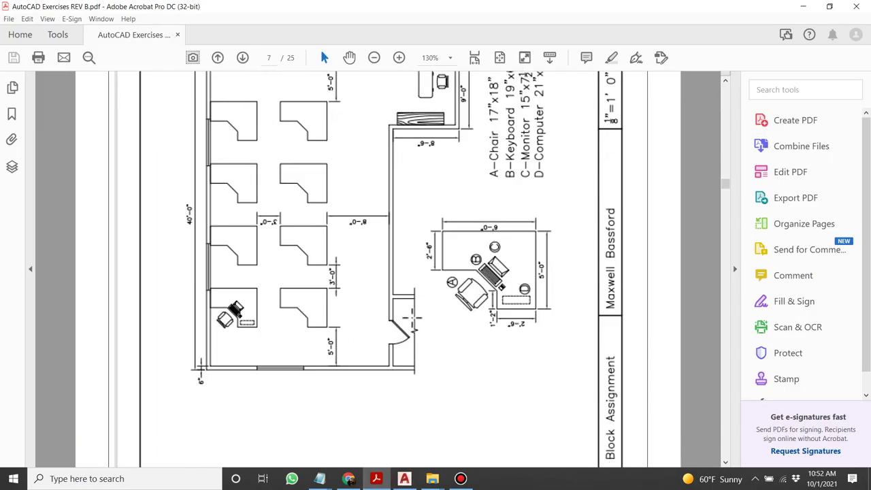
scroll(412, 316, "up", 1)
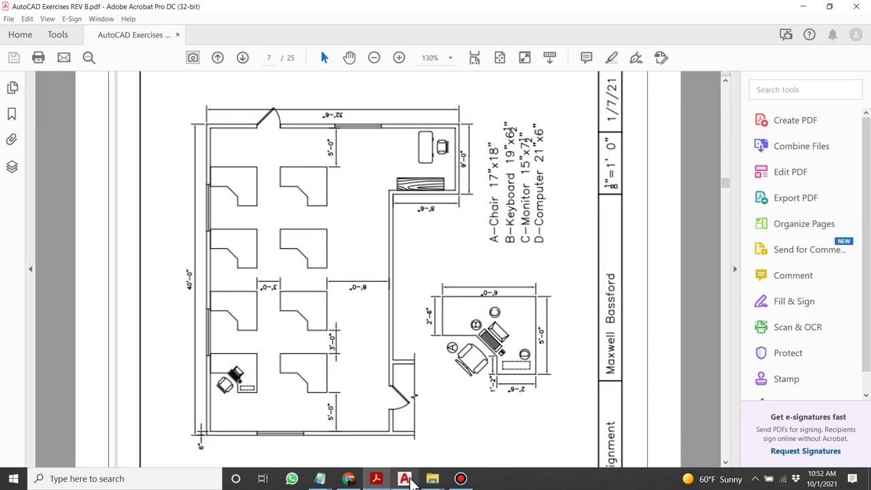
left_click(404, 478)
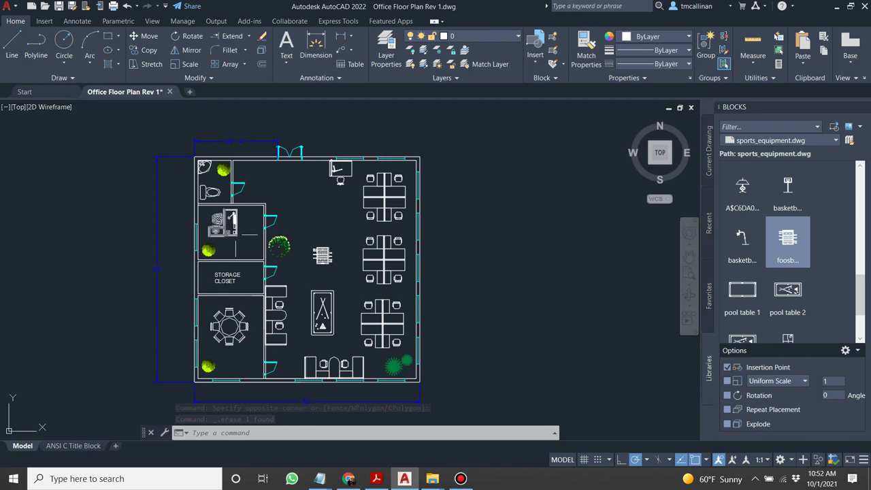
Add a rectangular viewport fitted to the ANSI C Title Block sheet.
left_click(75, 446)
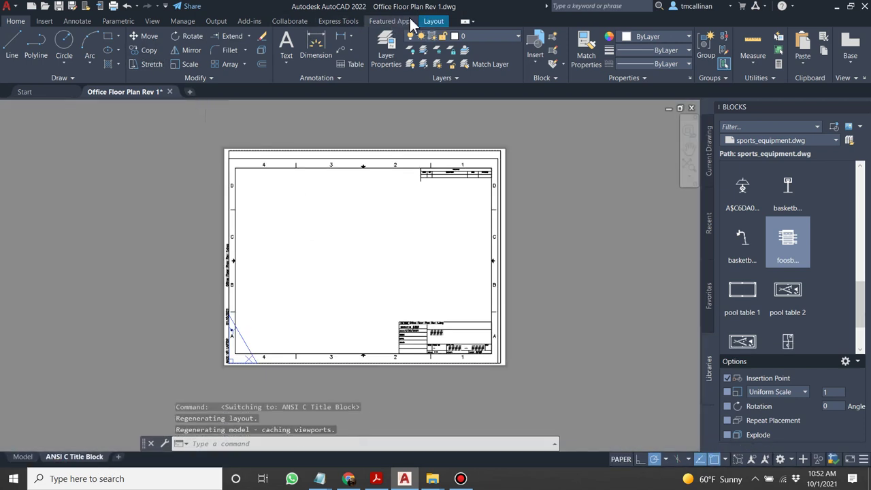
left_click(433, 22)
left_click(123, 46)
key("Return")
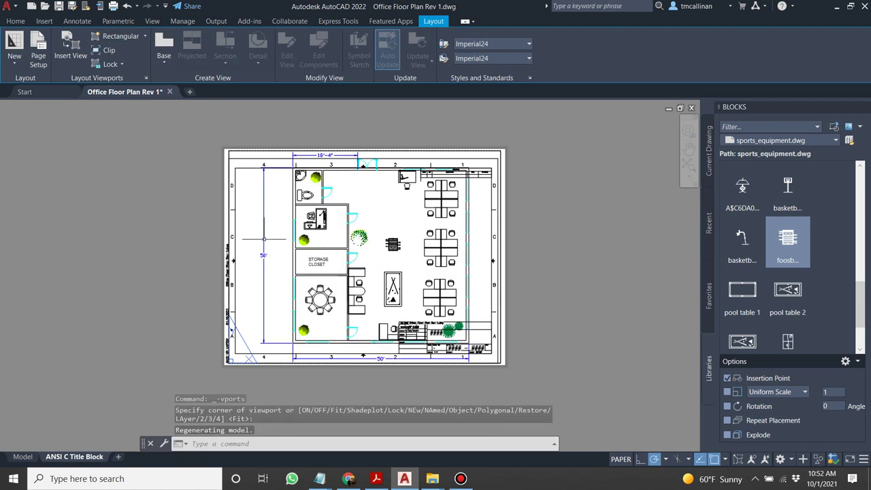
Activate the viewport and zoom in real time to enlarge the floor plan.
double_click(259, 241)
scroll(299, 247, "down", 3)
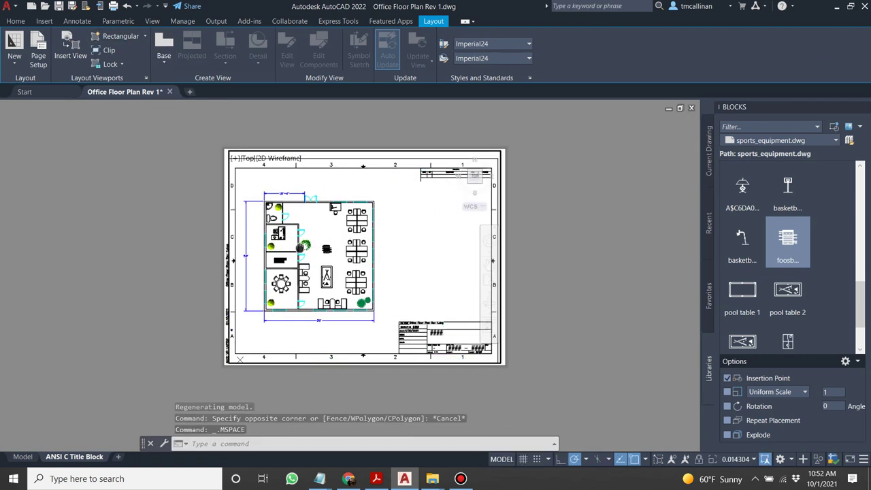
scroll(282, 227, "up", 2)
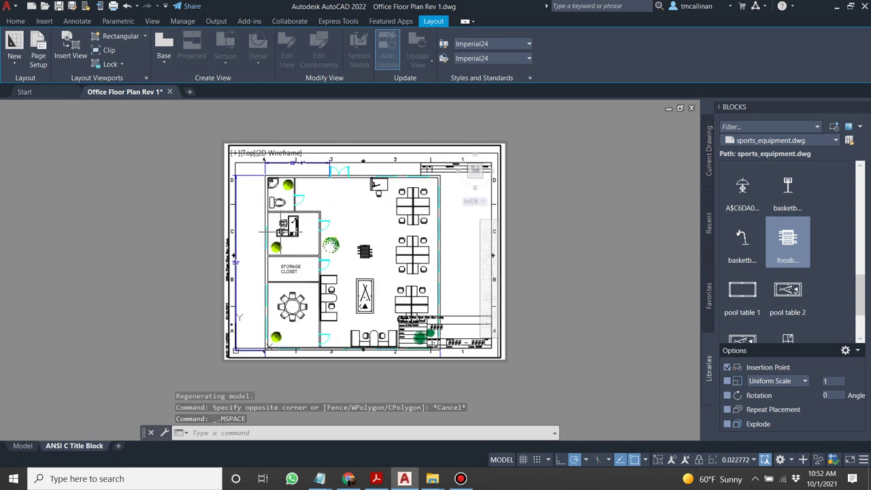
scroll(314, 229, "down", 2)
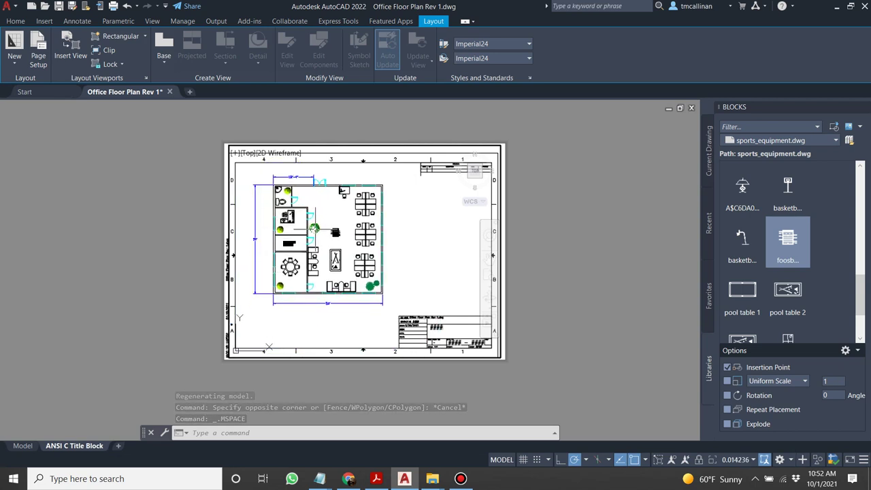
left_click(490, 286)
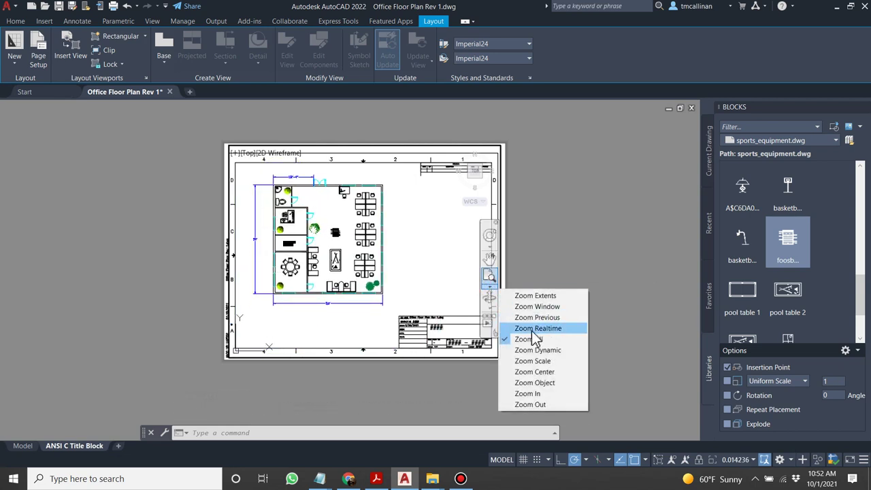
left_click(538, 329)
left_click_drag(337, 271, 399, 230)
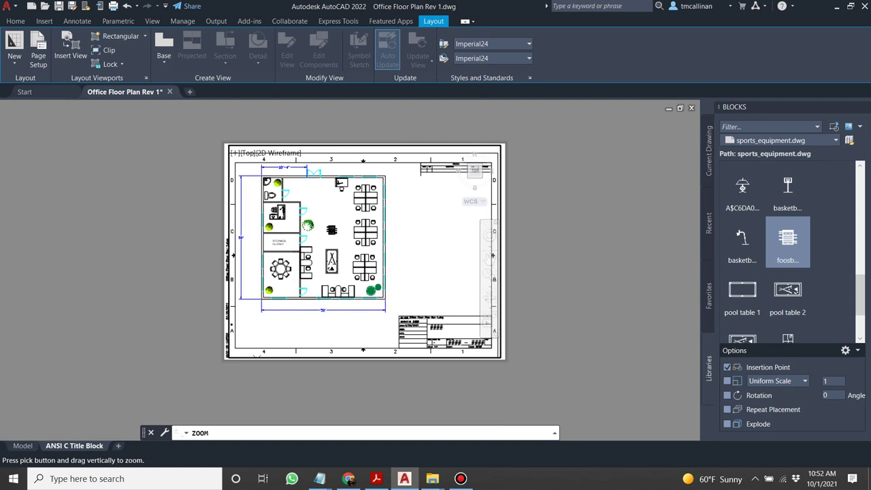
key("Escape")
Pan the floor plan within the viewport so it sits inside the sheet border.
key("Return")
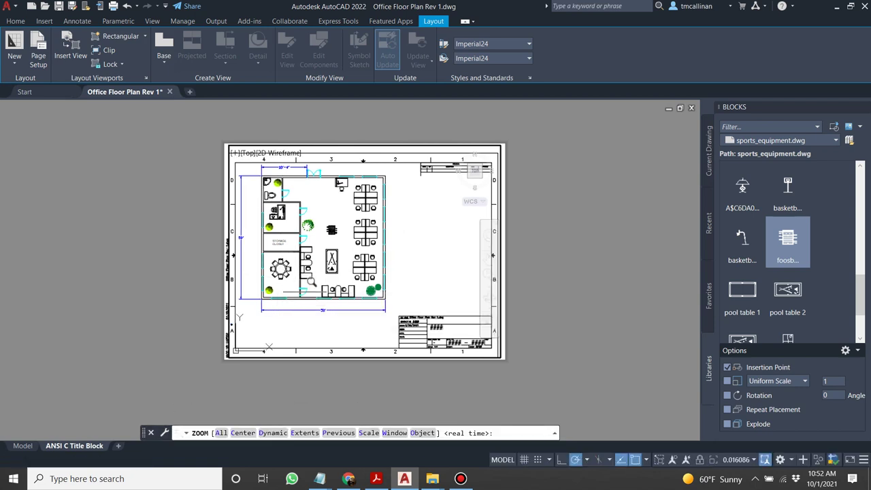
left_click(332, 258)
key("Escape")
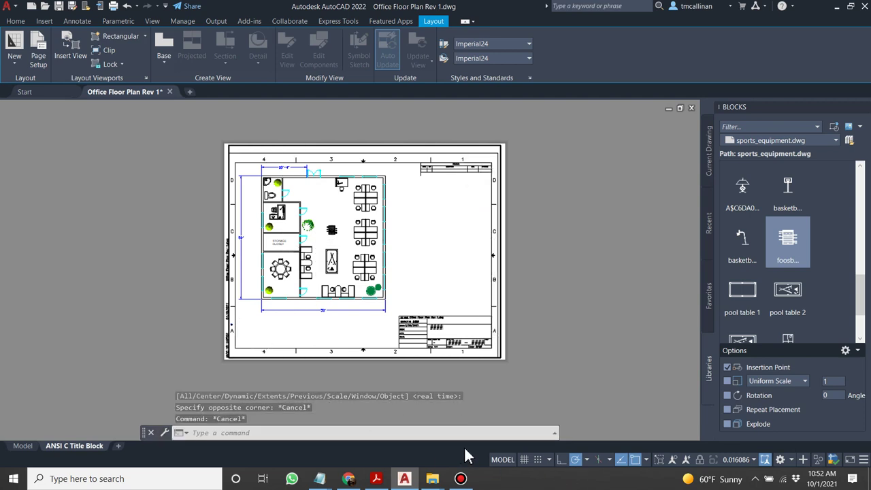
double_click(327, 237)
middle_click_drag(327, 237, 332, 253)
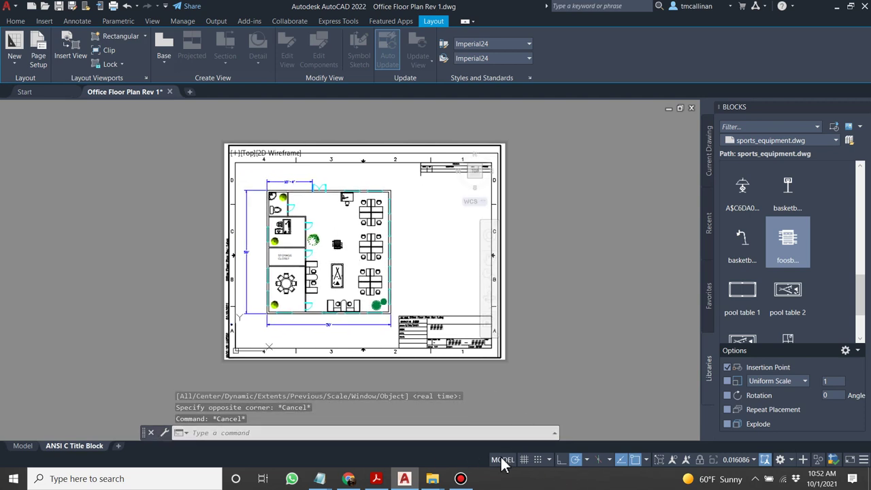
Leave the viewport for paper space and zoom and pan around the sheet to check the title block.
double_click(529, 414)
scroll(341, 285, "up", 4)
scroll(342, 285, "down", 4)
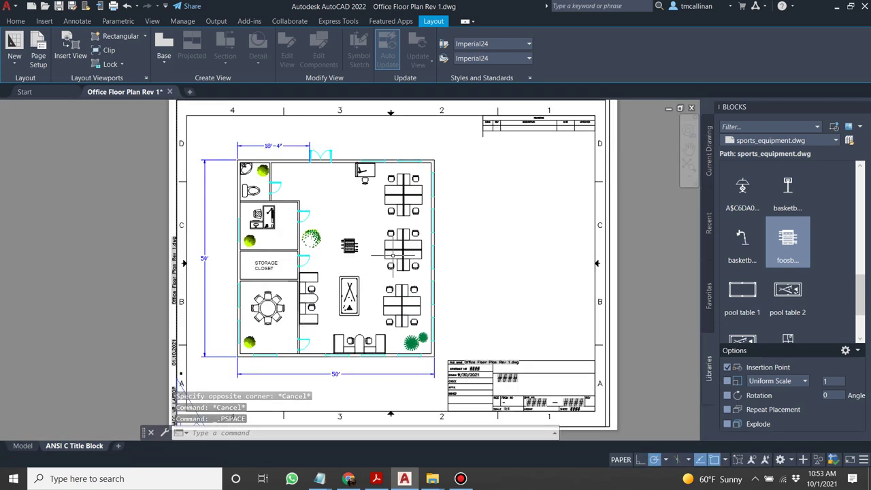
scroll(497, 393, "up", 4)
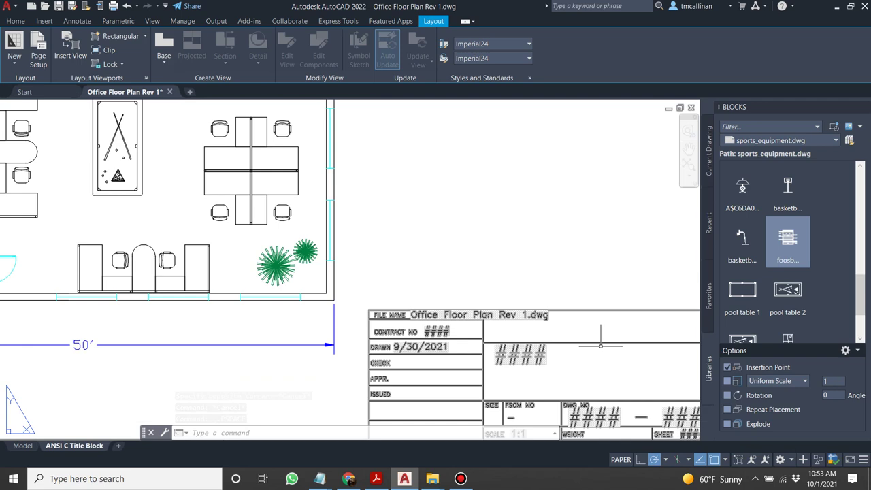
scroll(582, 315, "down", 2)
scroll(613, 314, "up", 2)
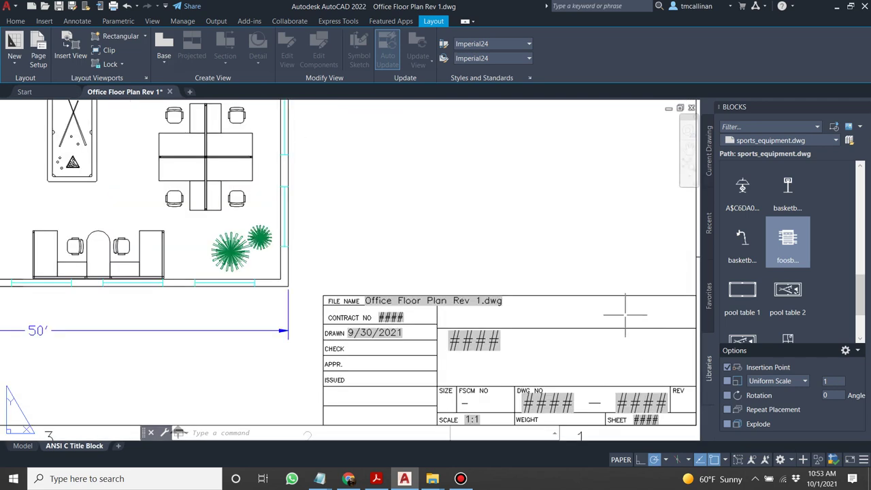
scroll(497, 315, "down", 2)
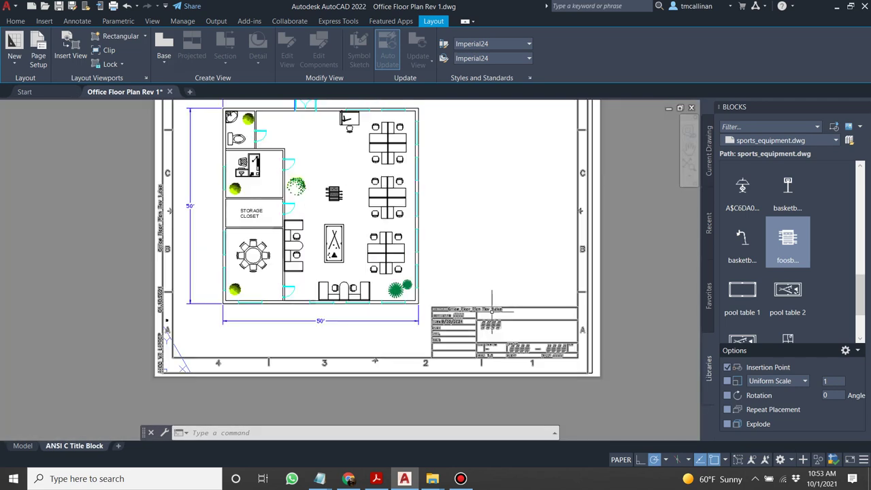
scroll(242, 124, "up", 2)
scroll(278, 219, "down", 2)
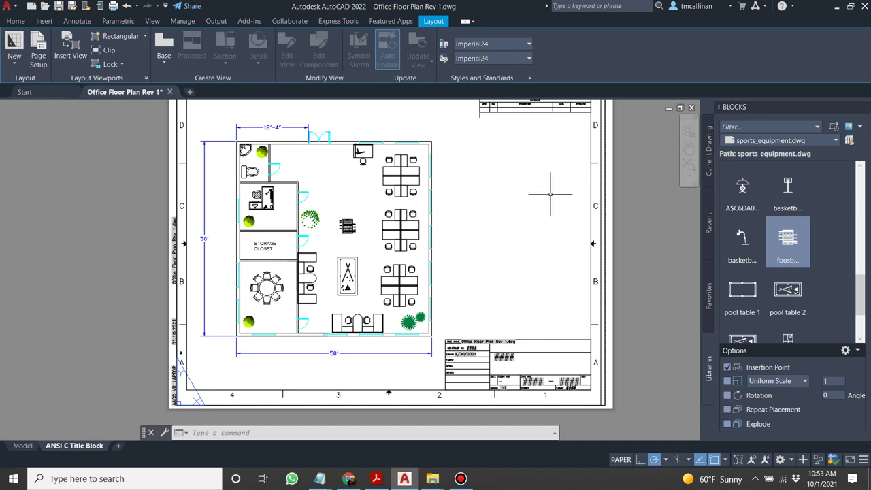
scroll(300, 201, "up", 4)
scroll(301, 201, "down", 4)
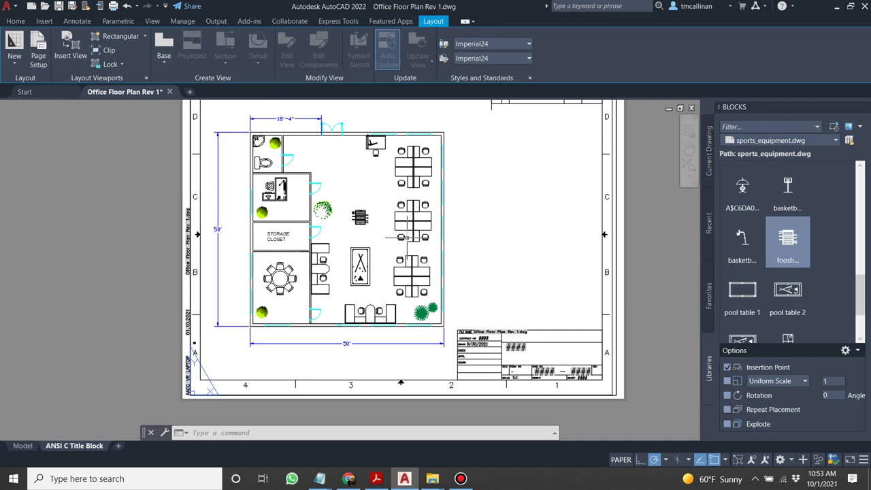
scroll(407, 237, "down", 2)
middle_click_drag(407, 237, 407, 257)
scroll(407, 258, "up", 2)
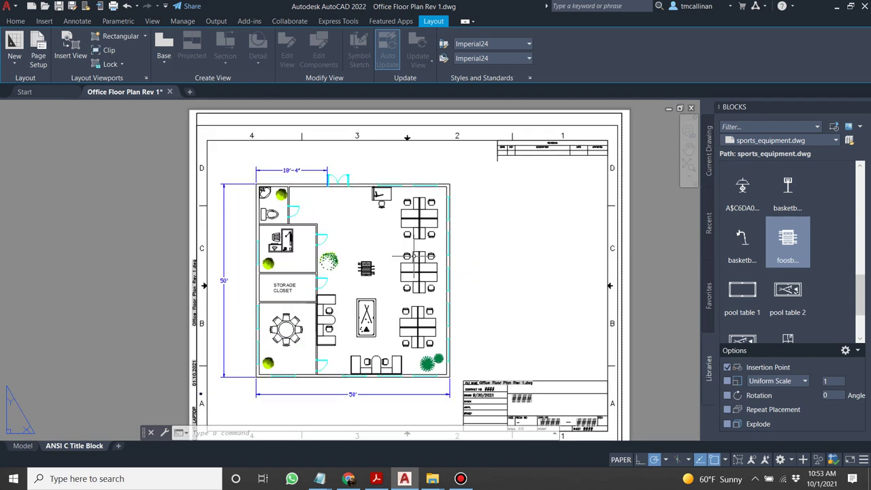